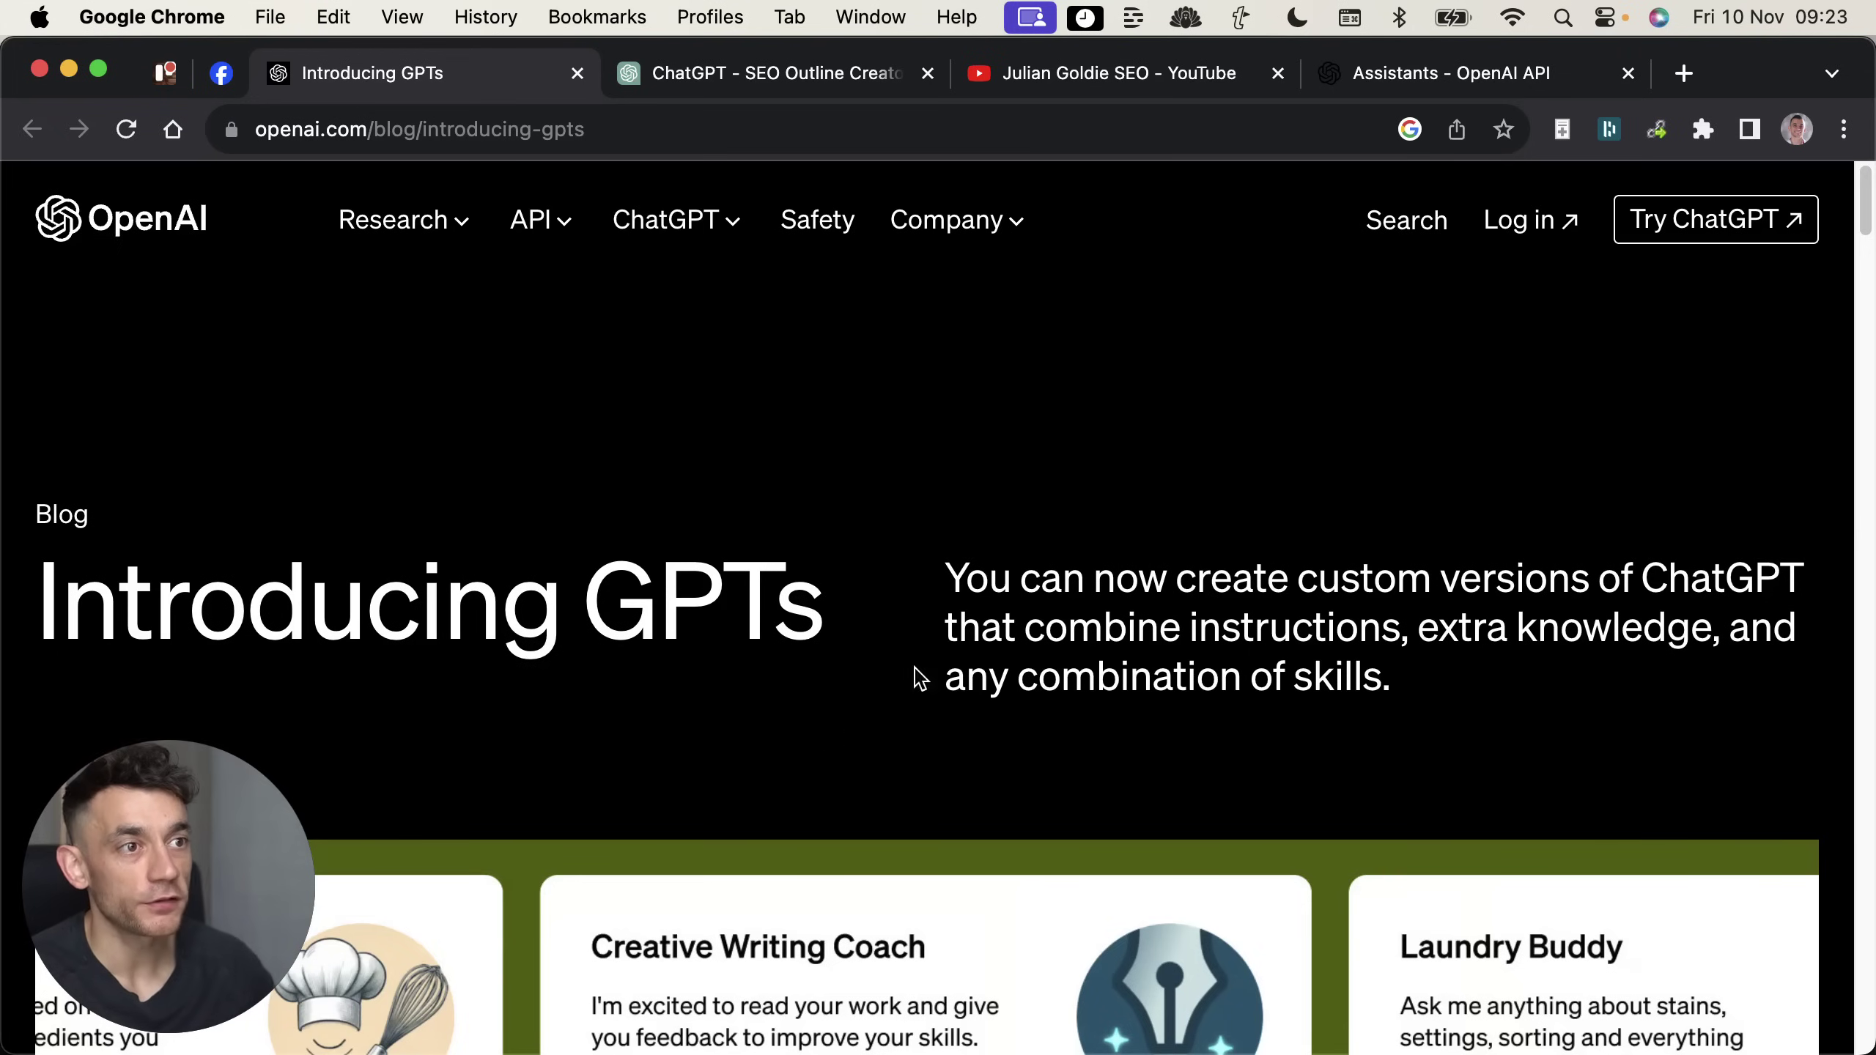
Step: Review the existing SEO Outline Creator GPT's title and description
{"action": "scroll", "coordinate": [500, 542], "scroll_direction": "down", "scroll_amount": 10}
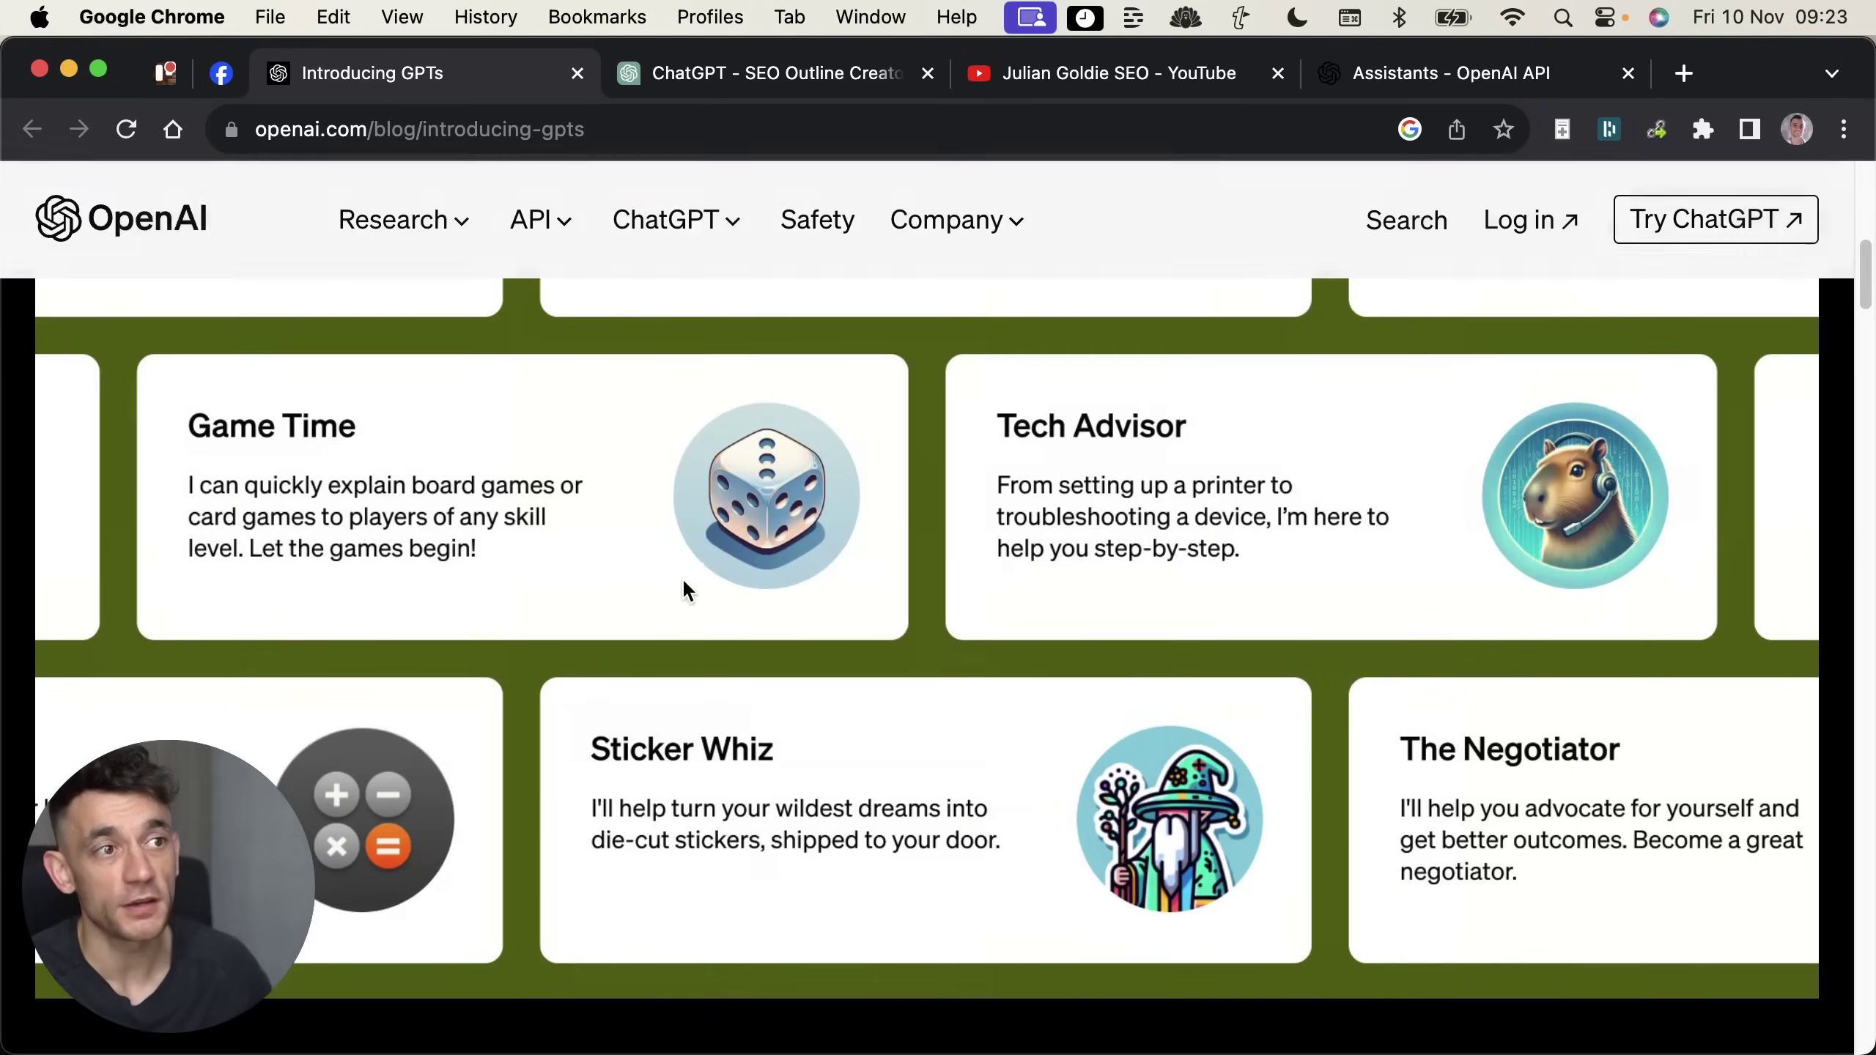
{"action": "left_click", "coordinate": [772, 74]}
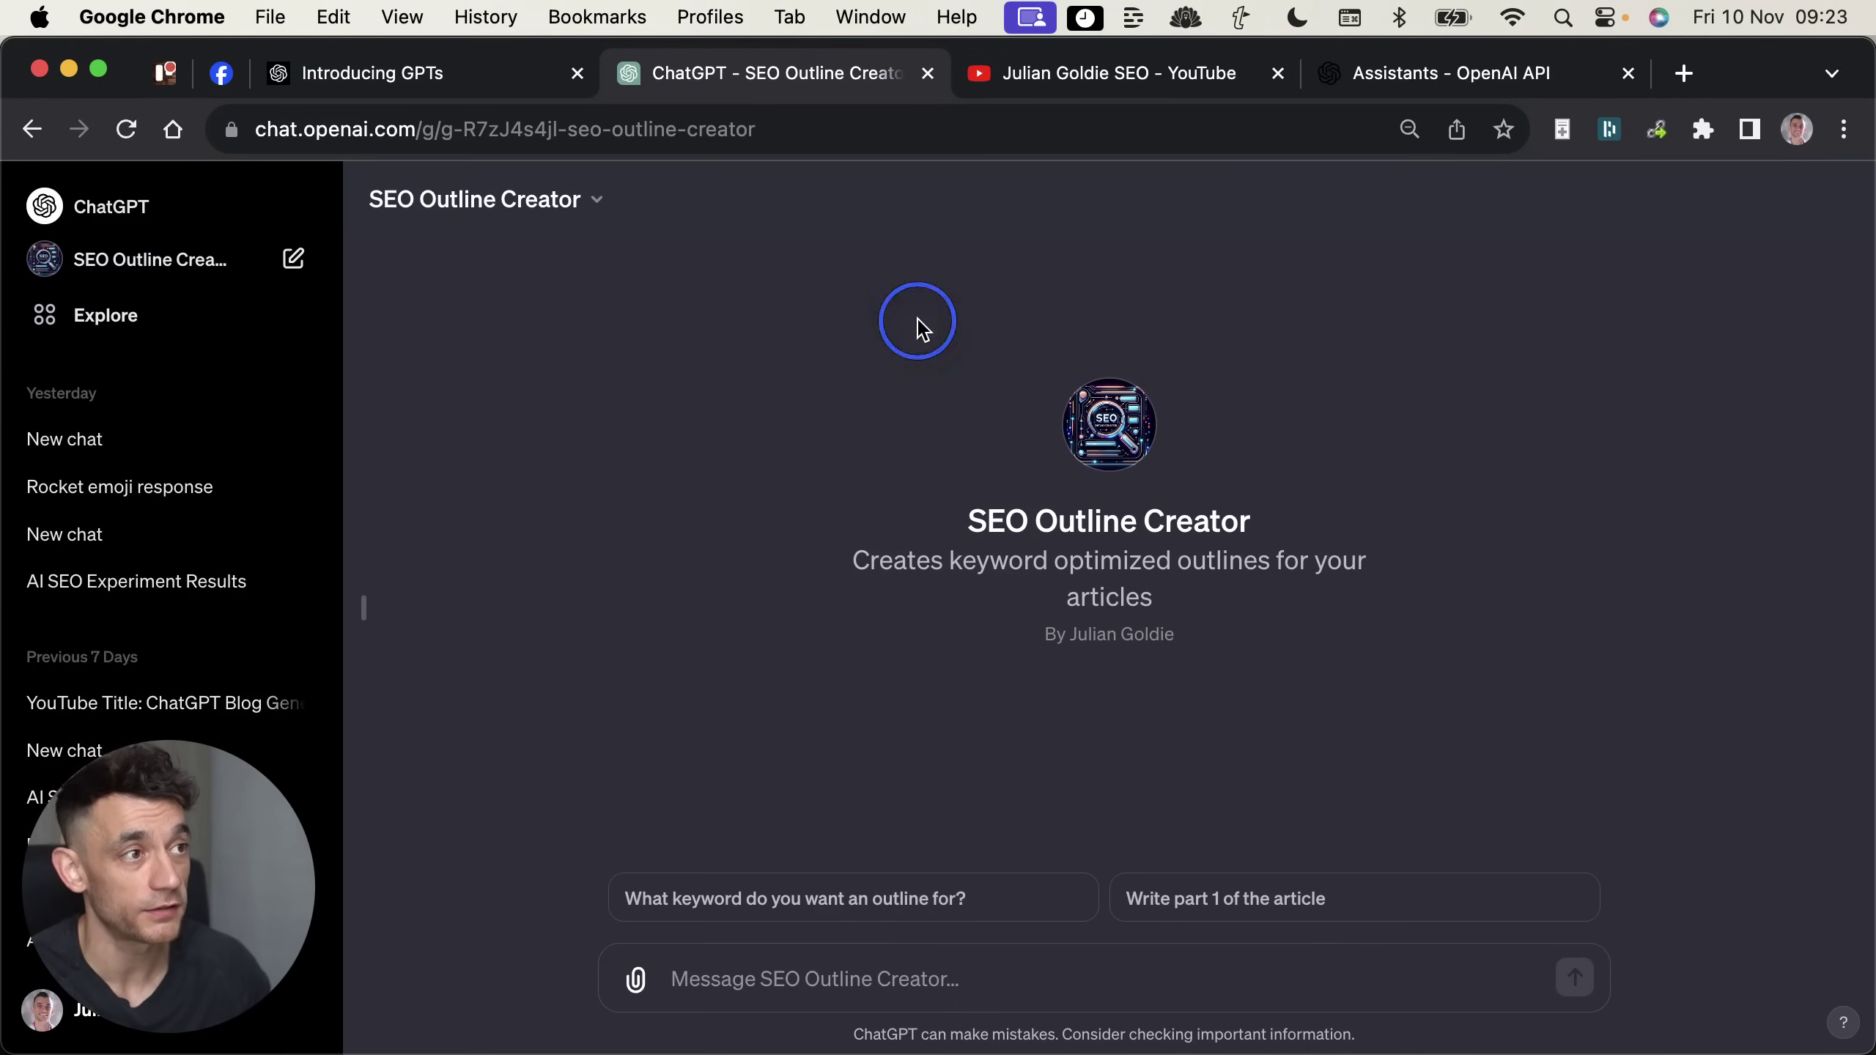
{"action": "left_click_drag", "start_coordinate": [918, 323], "coordinate": [1244, 729]}
{"action": "left_click_drag", "start_coordinate": [1143, 599], "coordinate": [787, 582]}
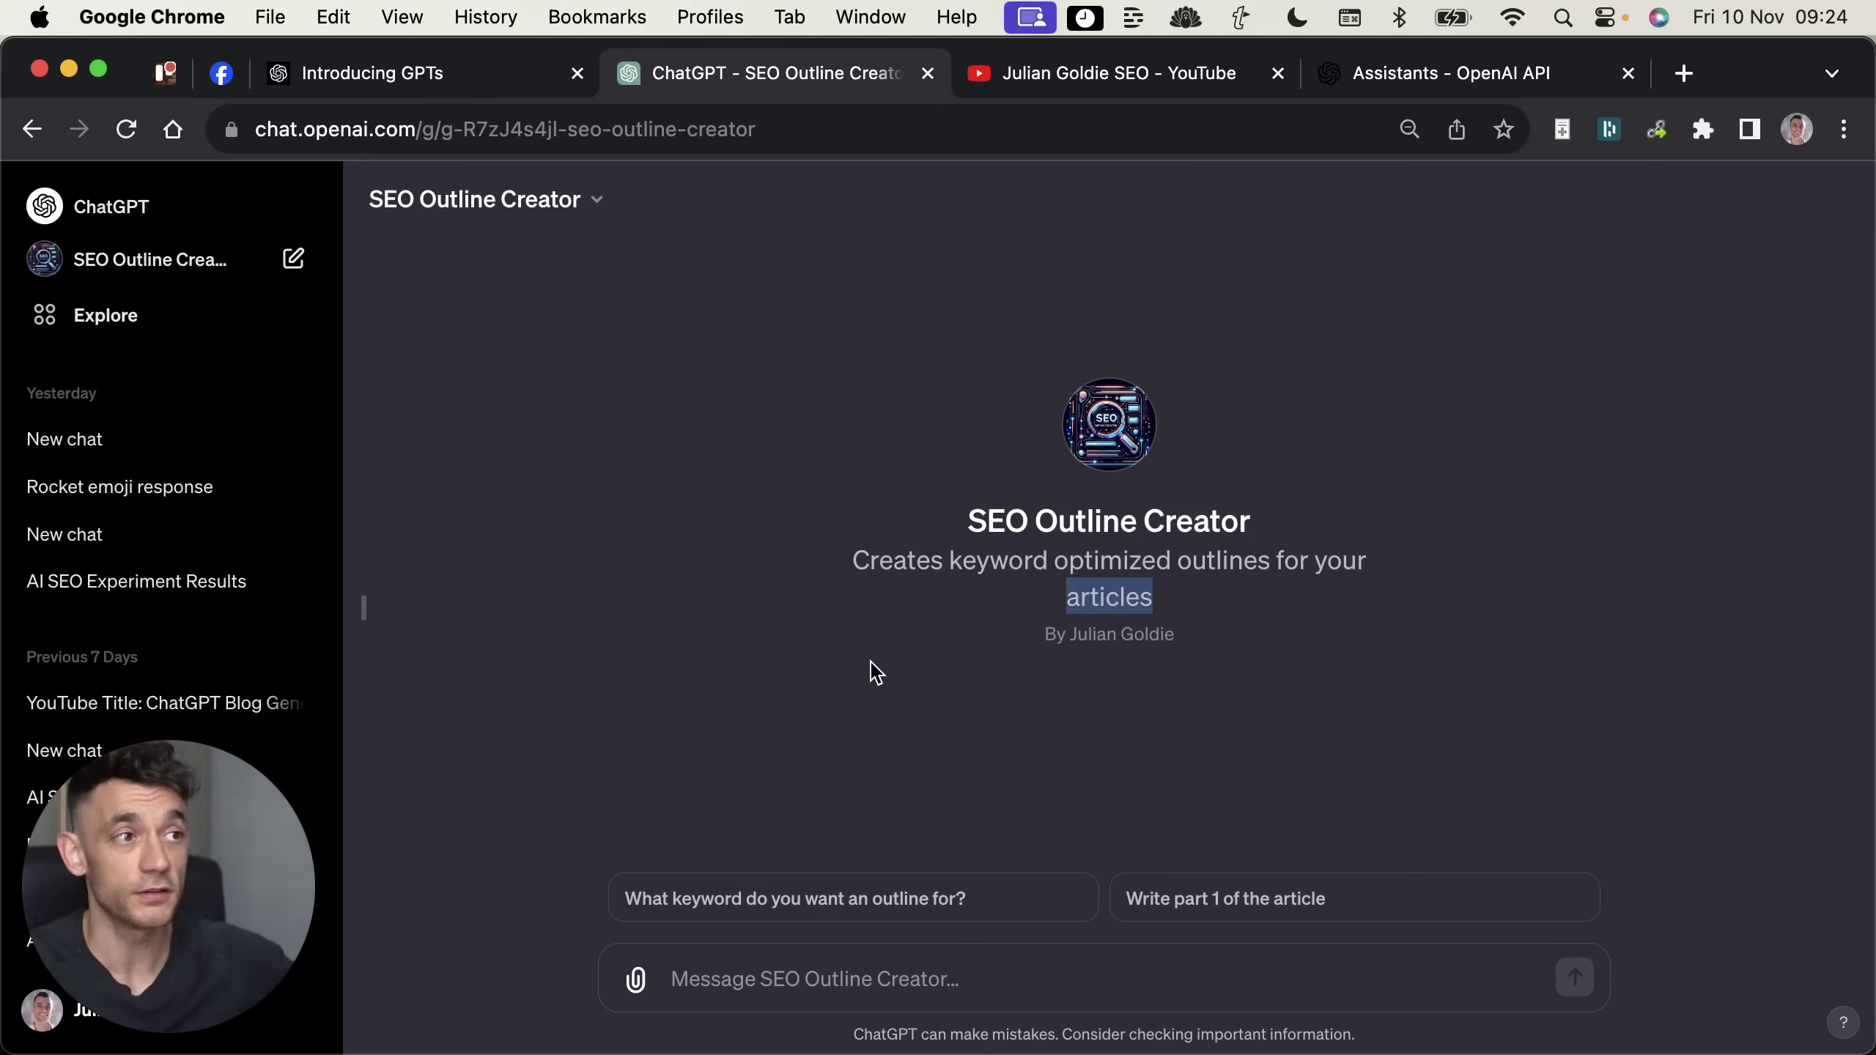
{"action": "left_click", "coordinate": [733, 537]}
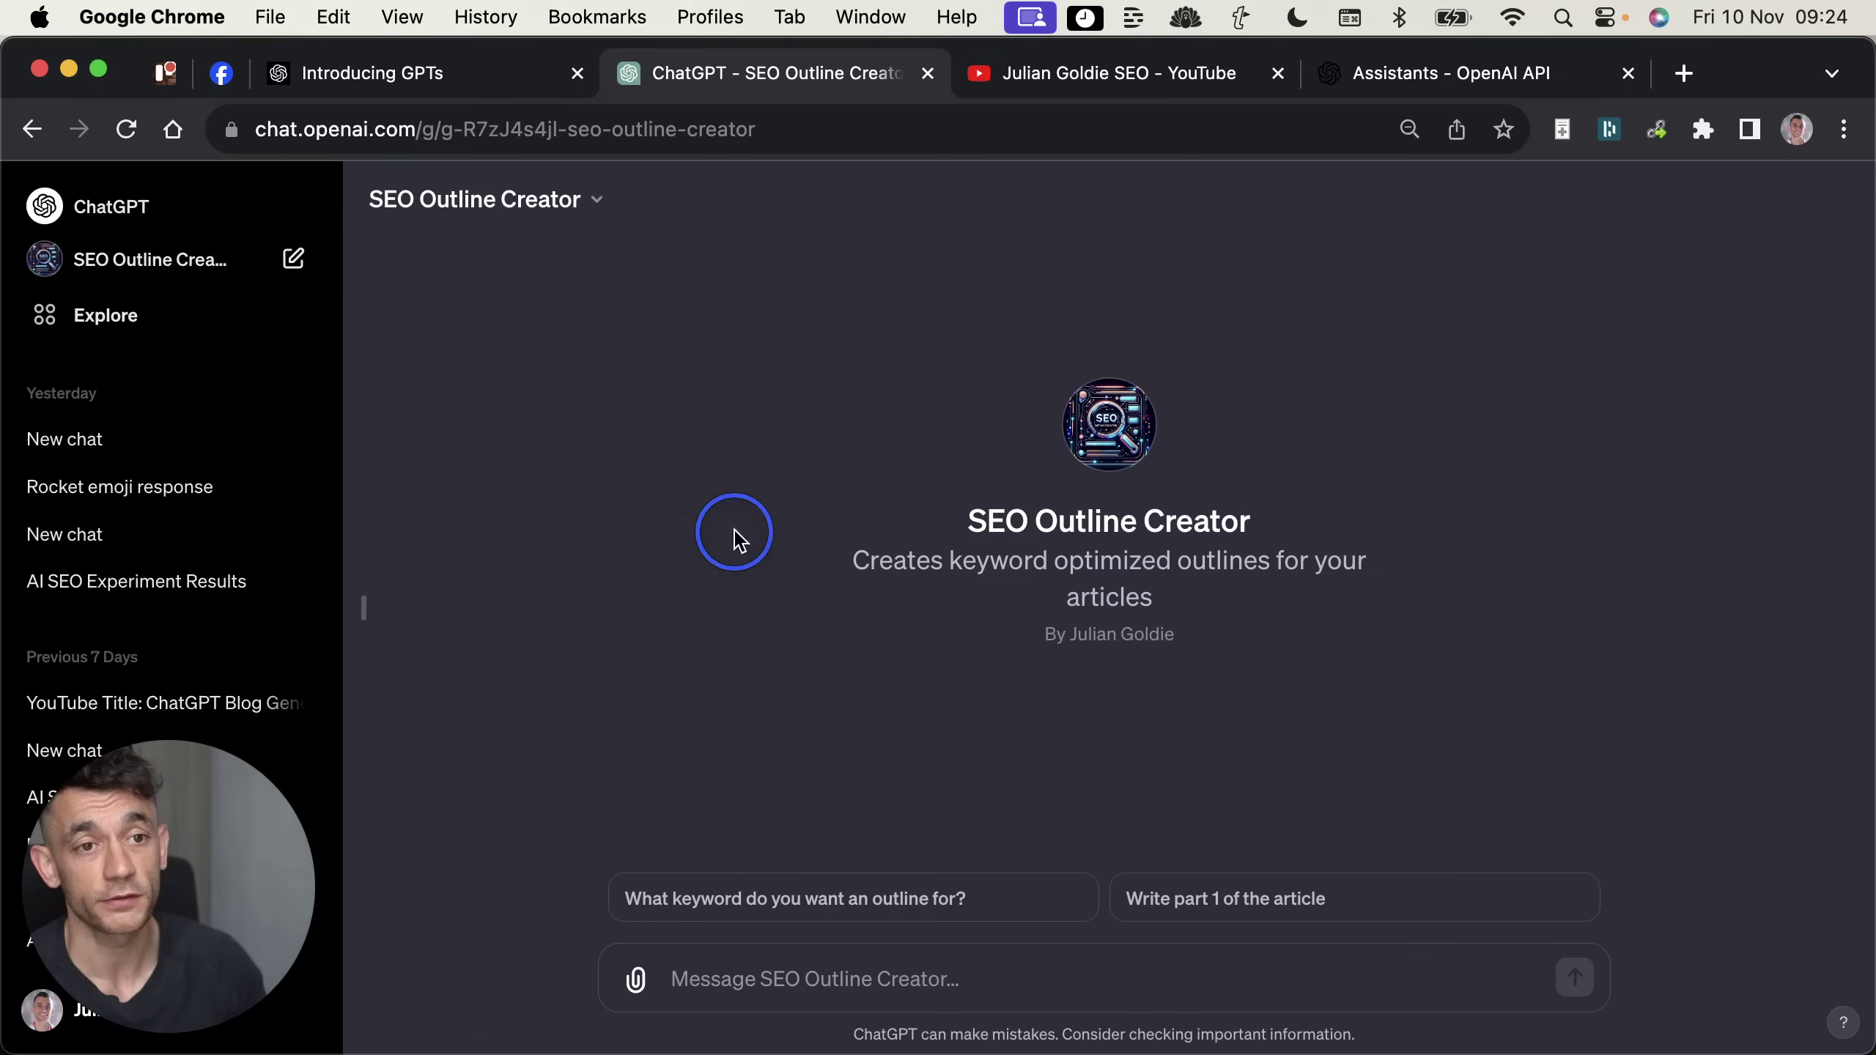
Step: Skim the Introducing GPTs post, then close the Assistants API page
{"action": "left_click", "coordinate": [377, 72]}
{"action": "scroll", "coordinate": [912, 724], "scroll_direction": "down", "scroll_amount": 10}
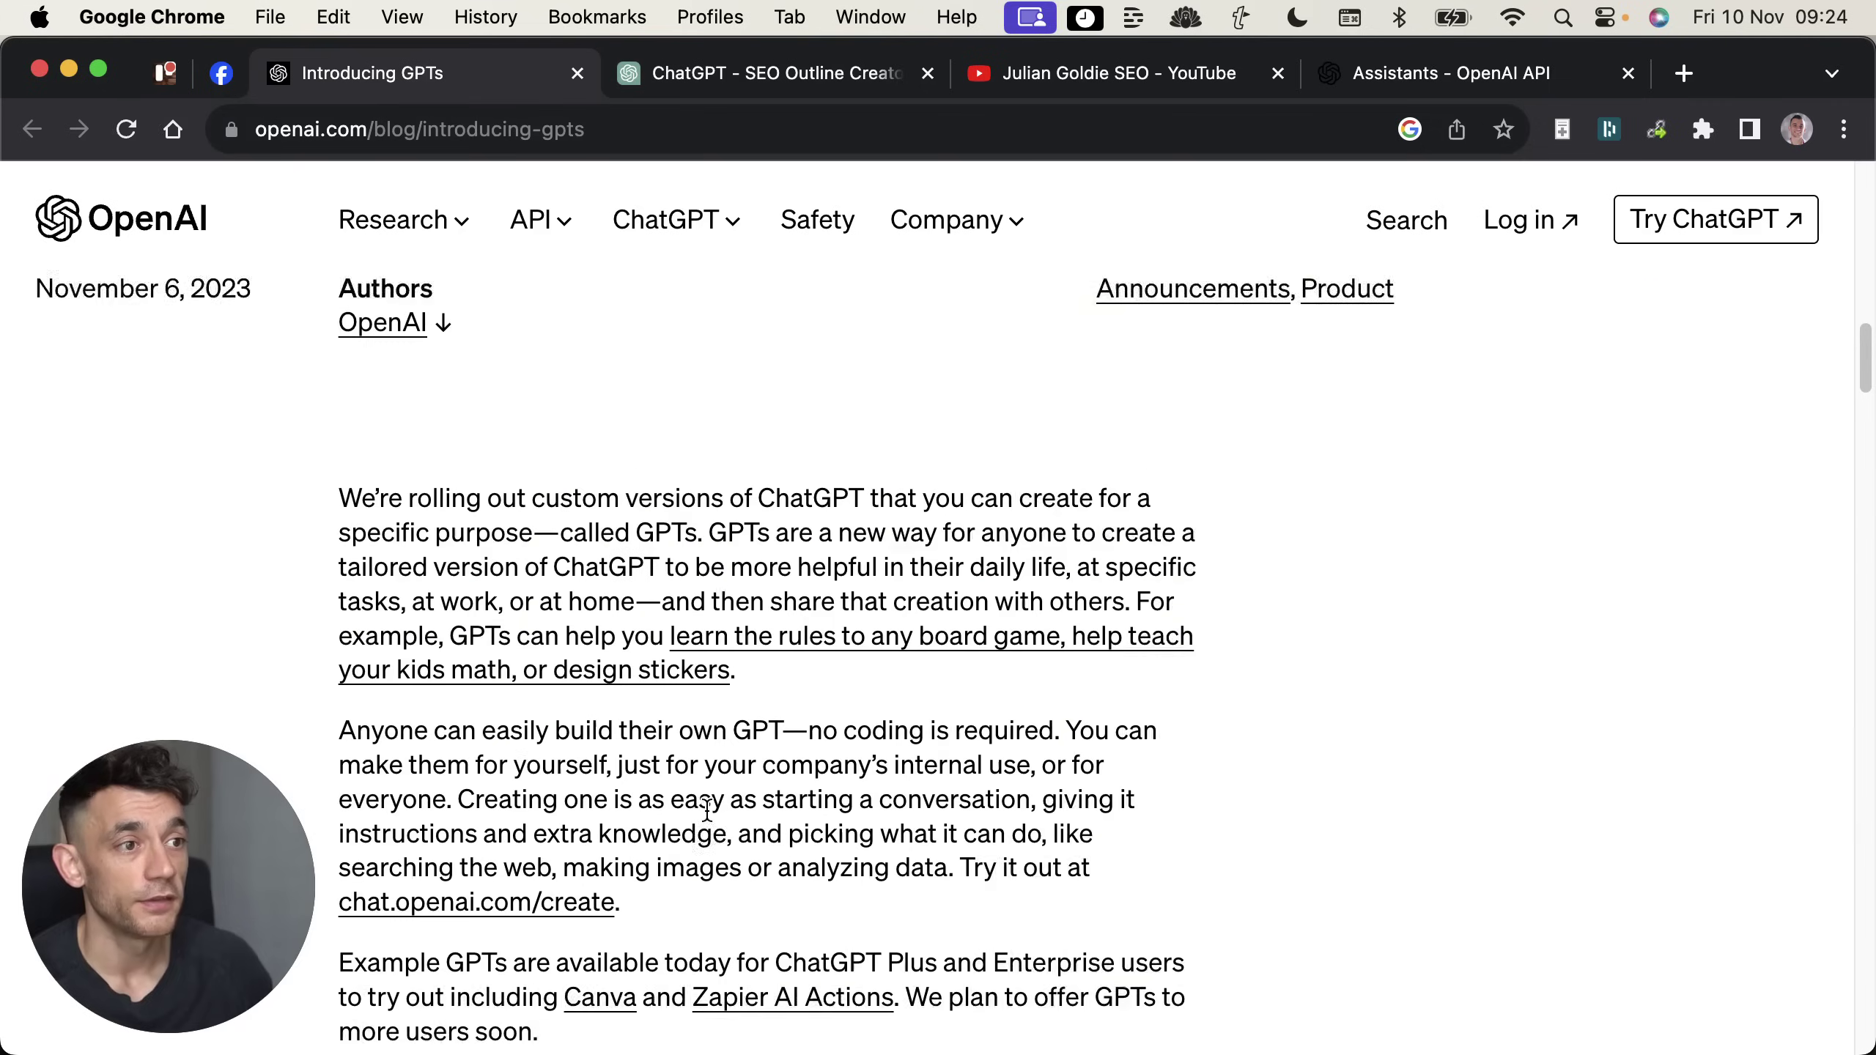
{"action": "scroll", "coordinate": [912, 724], "scroll_direction": "down", "scroll_amount": 2}
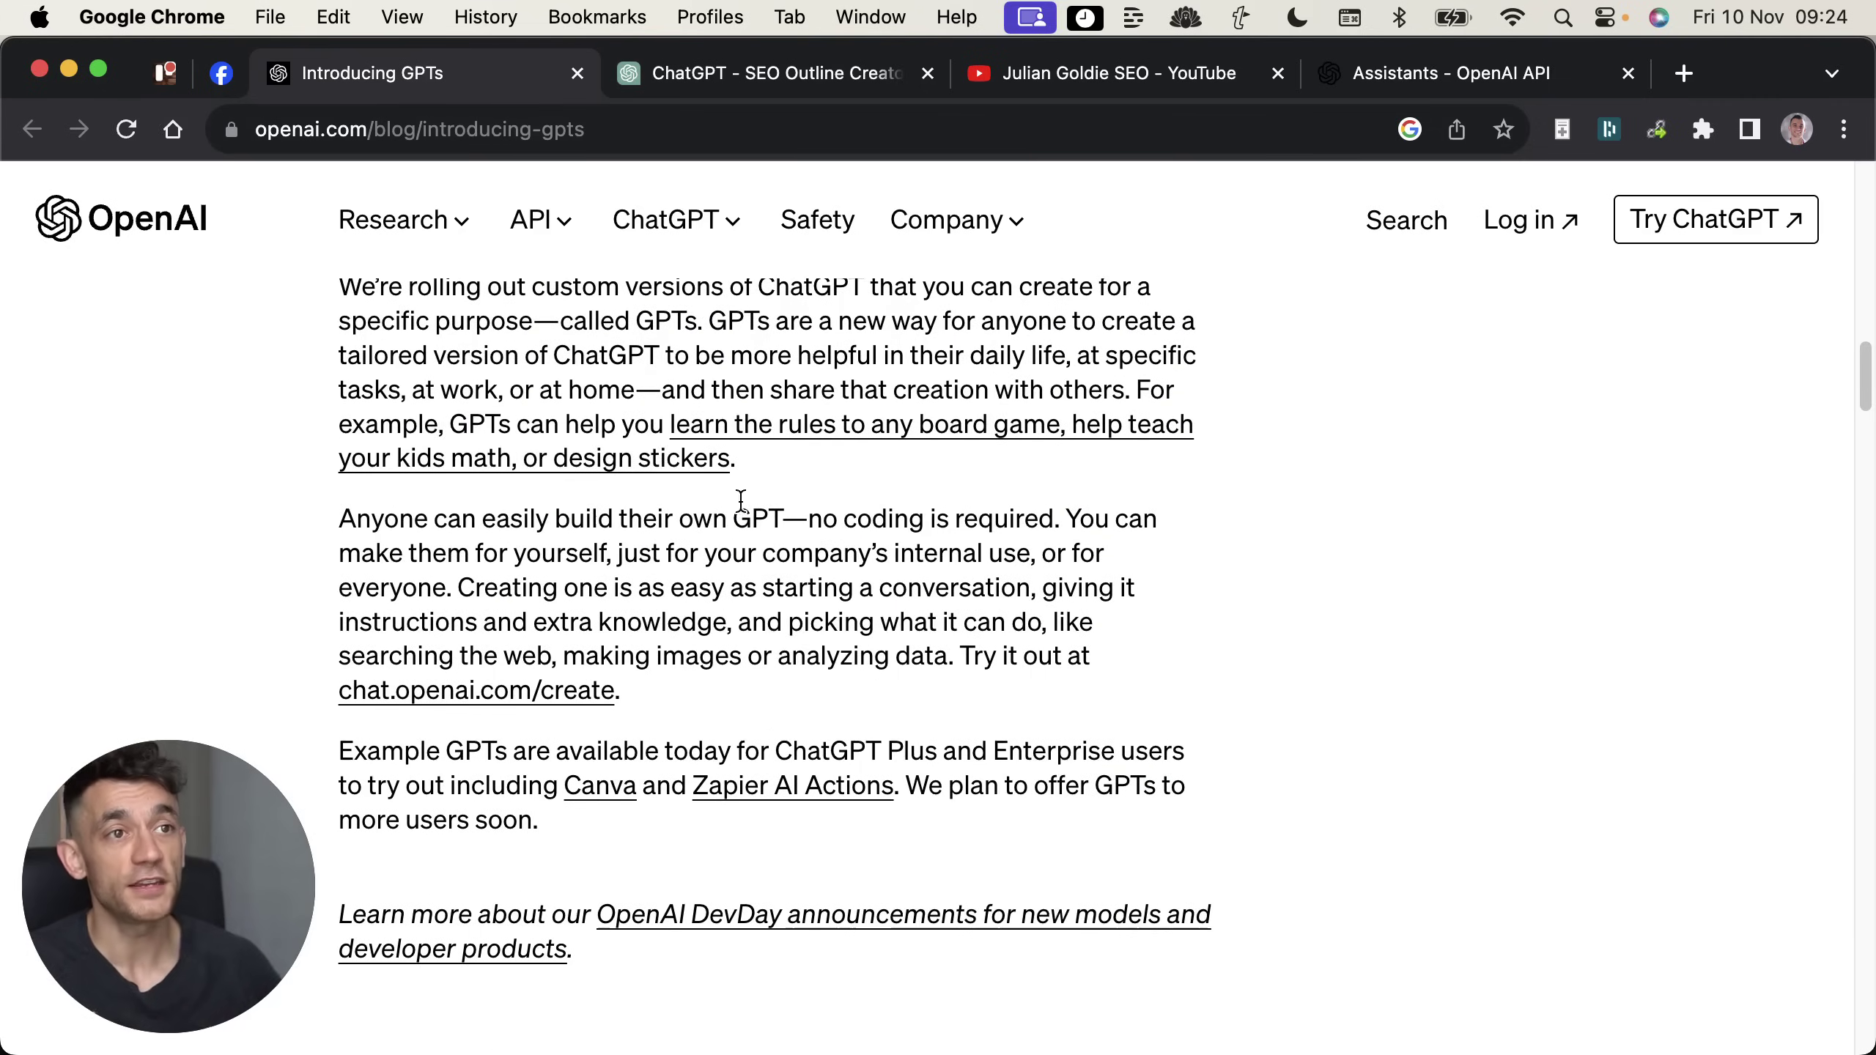
{"action": "scroll", "coordinate": [742, 503], "scroll_direction": "up", "scroll_amount": 4}
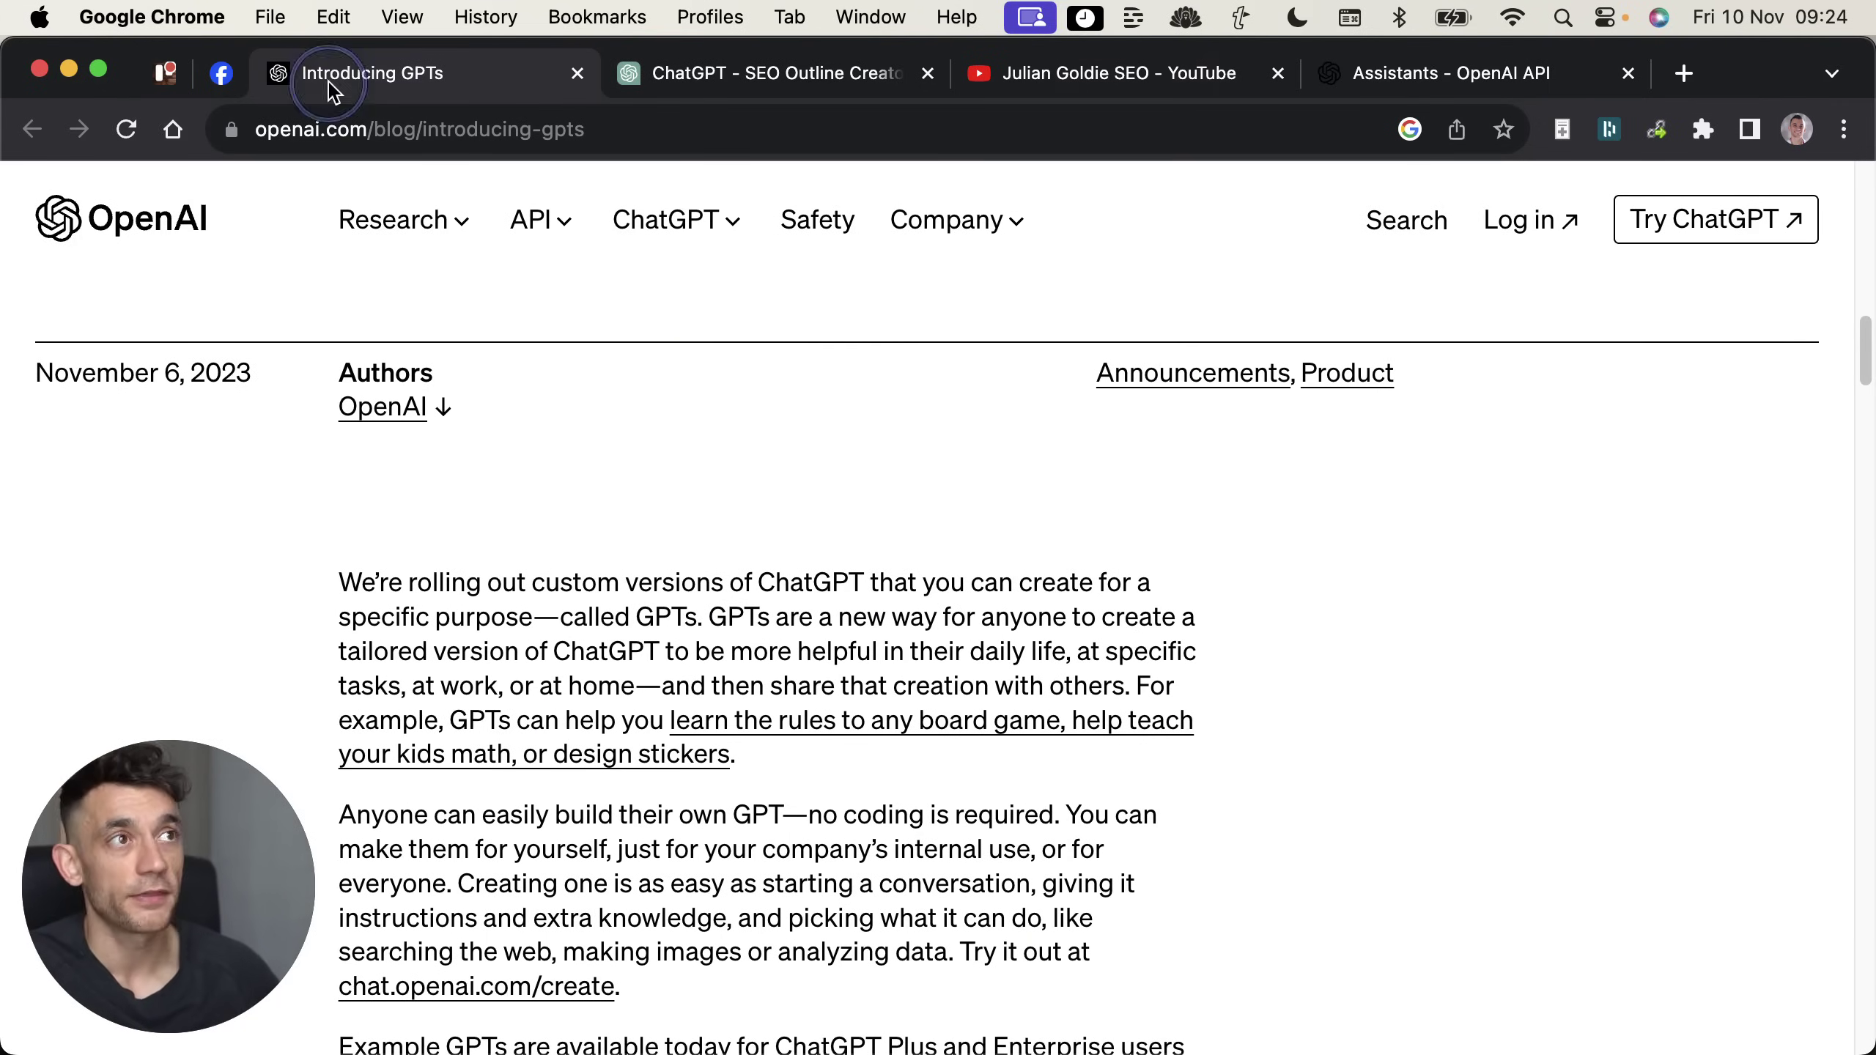
{"action": "left_click", "coordinate": [1471, 73]}
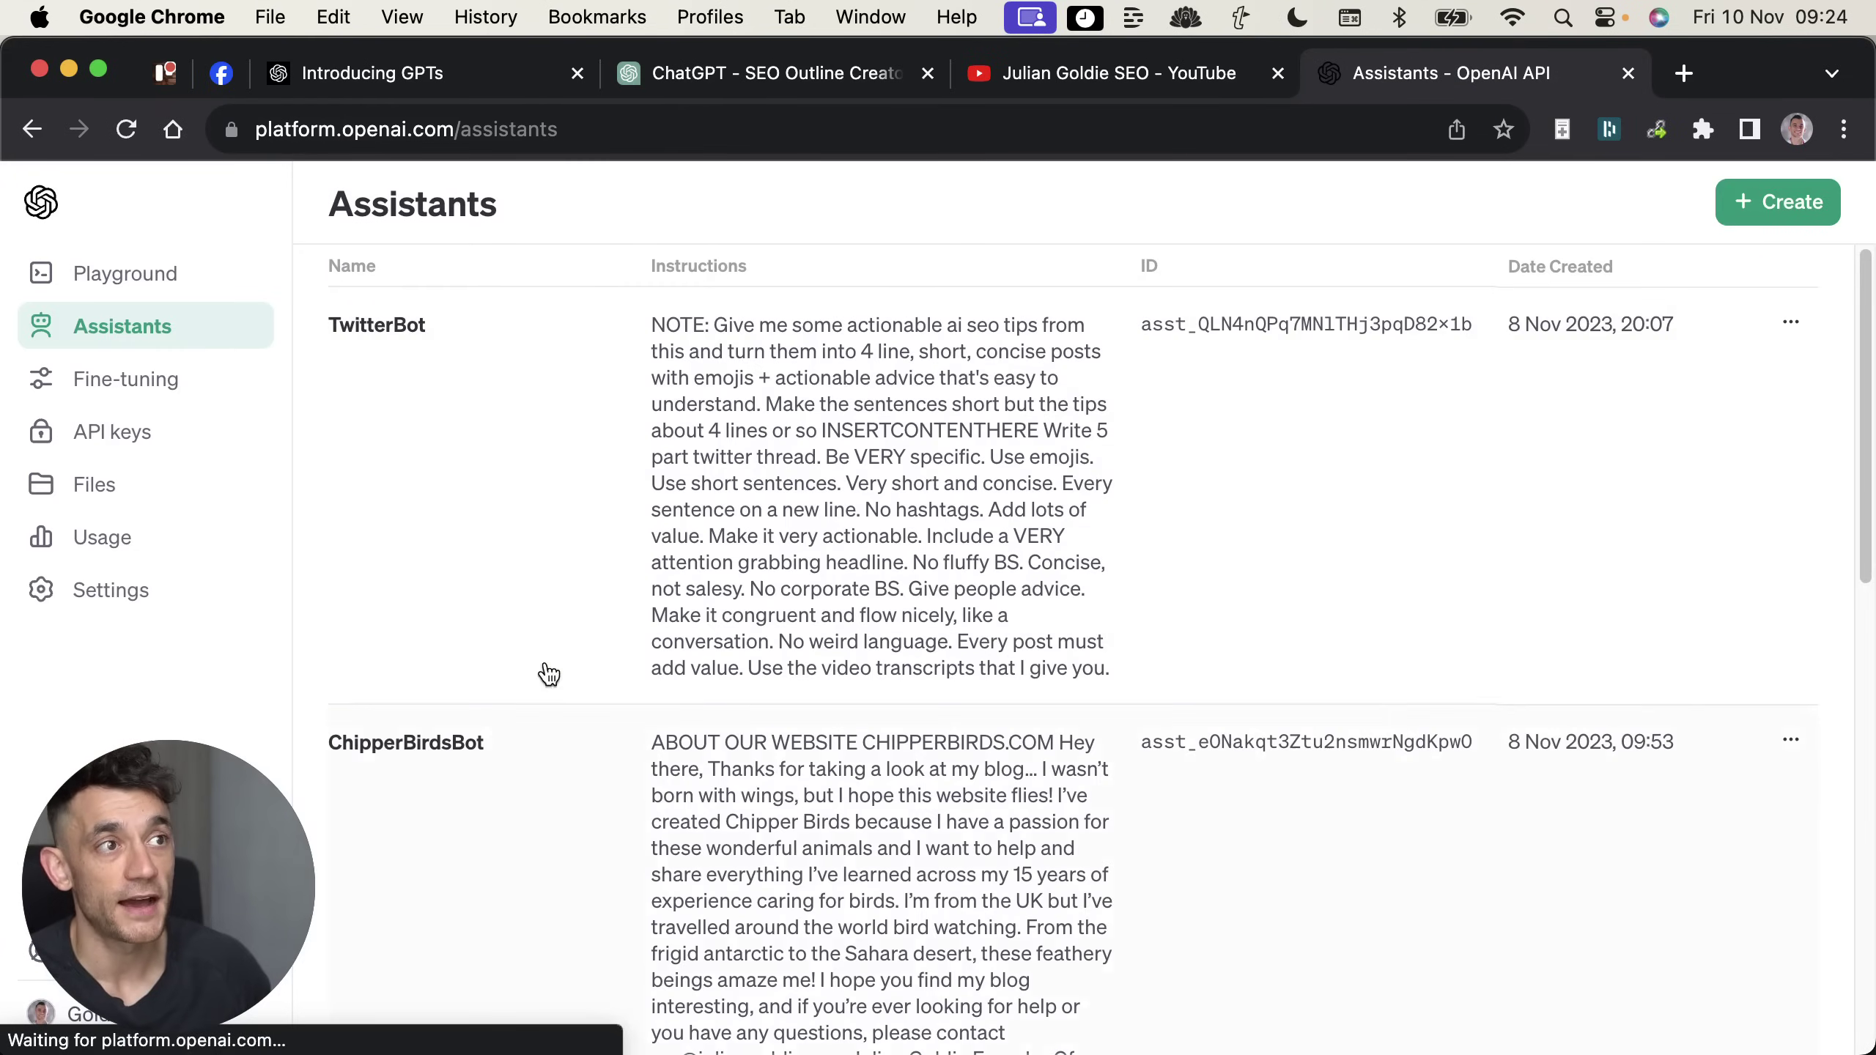
{"action": "key", "text": "super+w"}
Step: Start a new GPT draft from the GPTs discovery page, then return to the Introducing GPTs post
{"action": "left_click", "coordinate": [820, 73]}
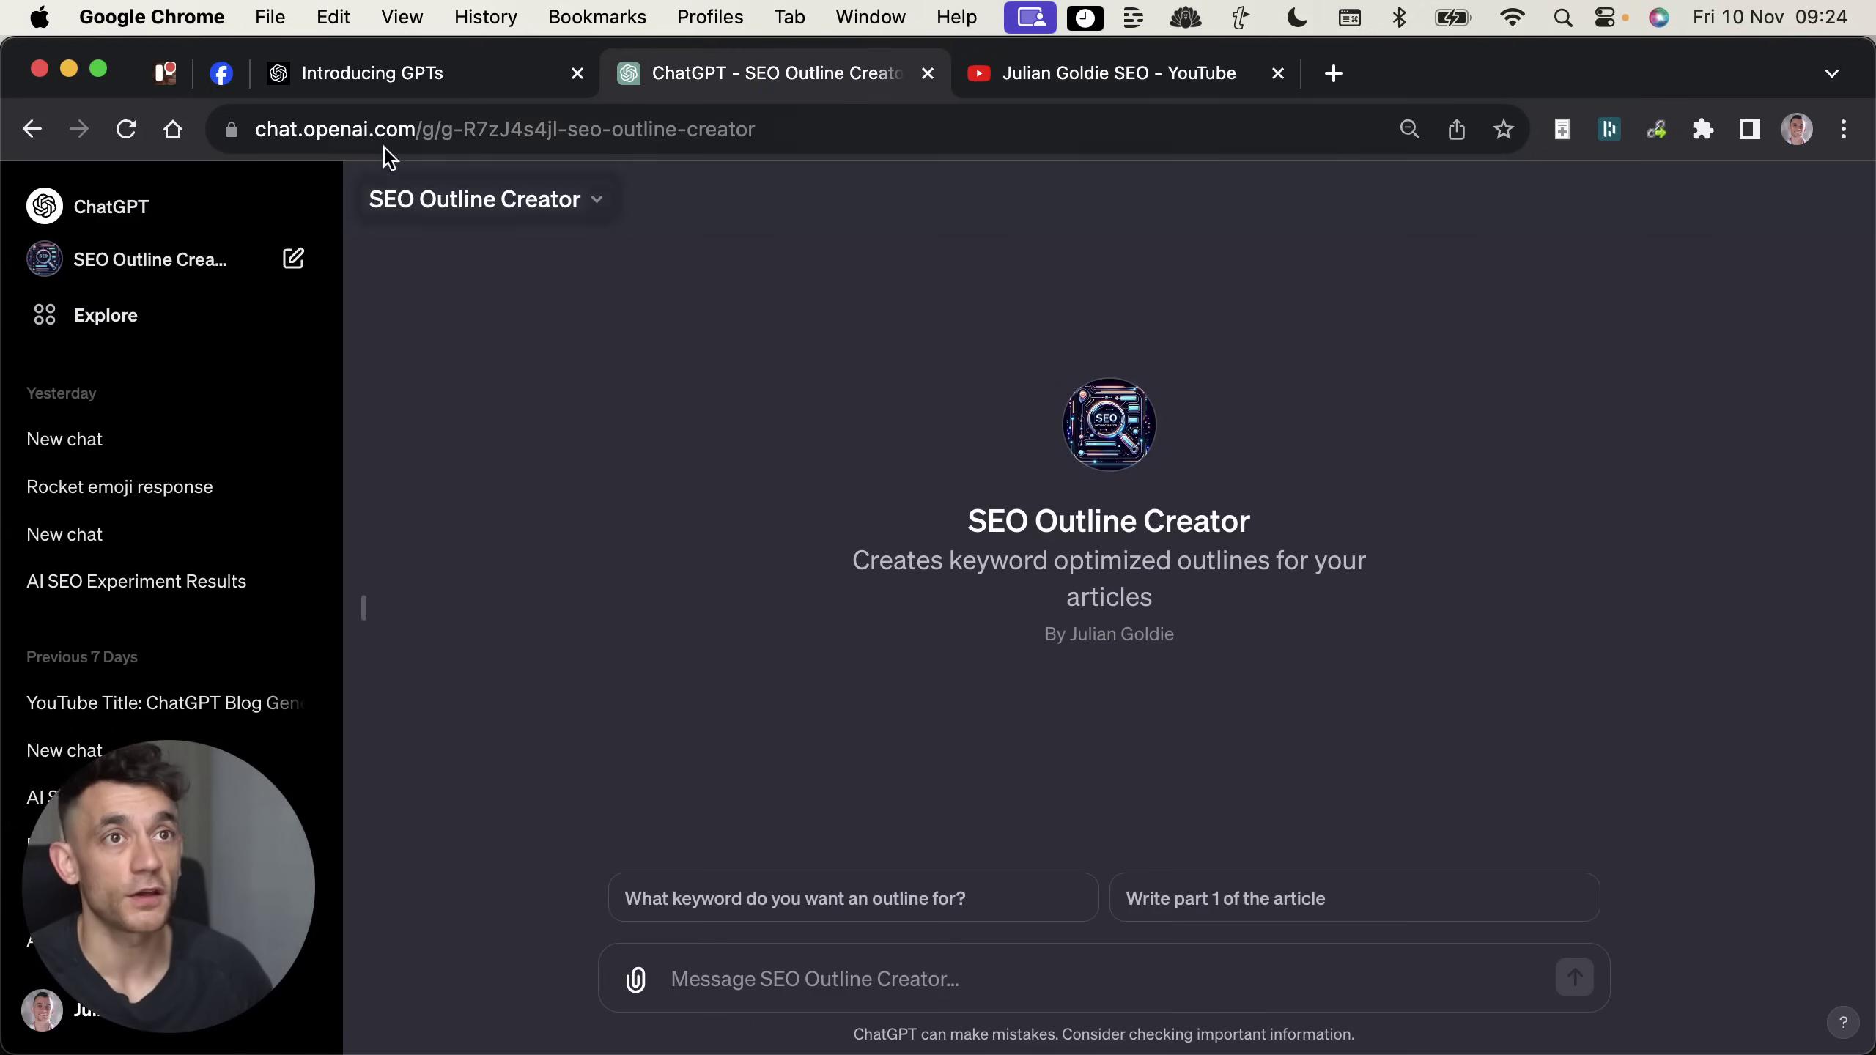
{"action": "left_click", "coordinate": [109, 318]}
{"action": "left_click", "coordinate": [864, 325]}
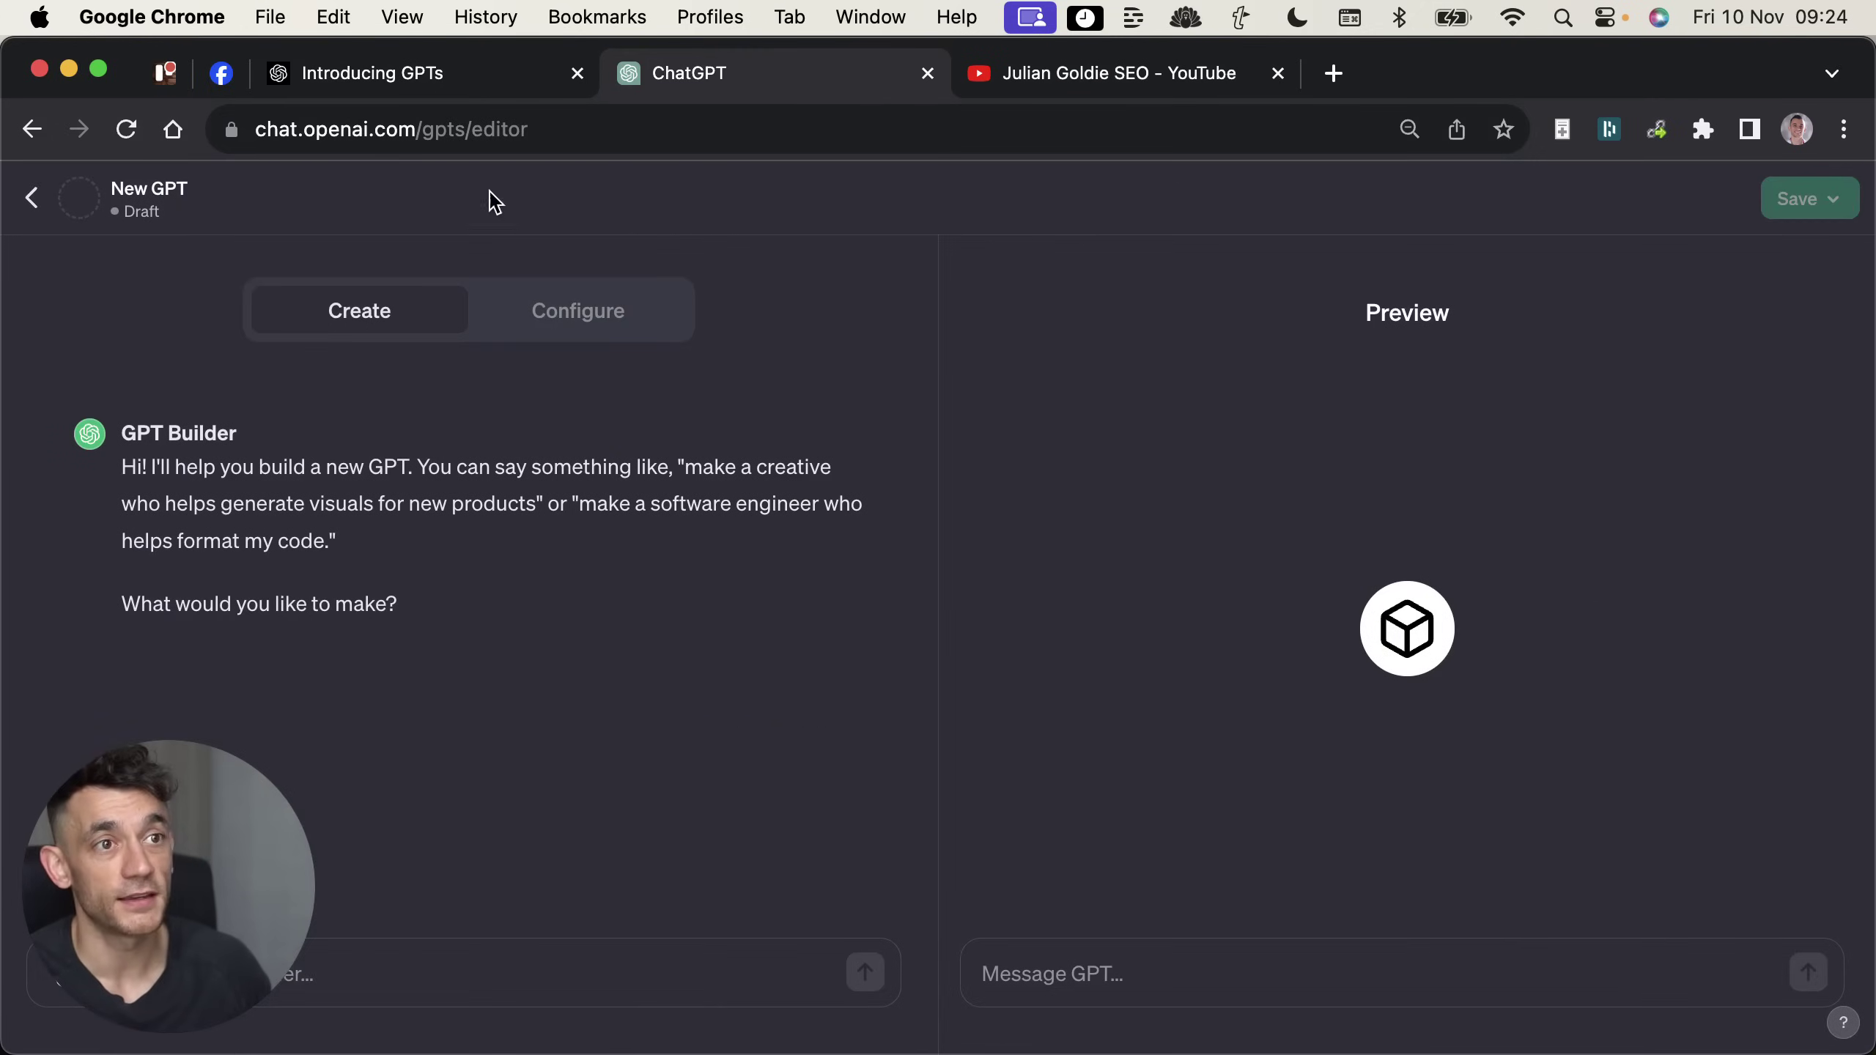
{"action": "left_click", "coordinate": [408, 77]}
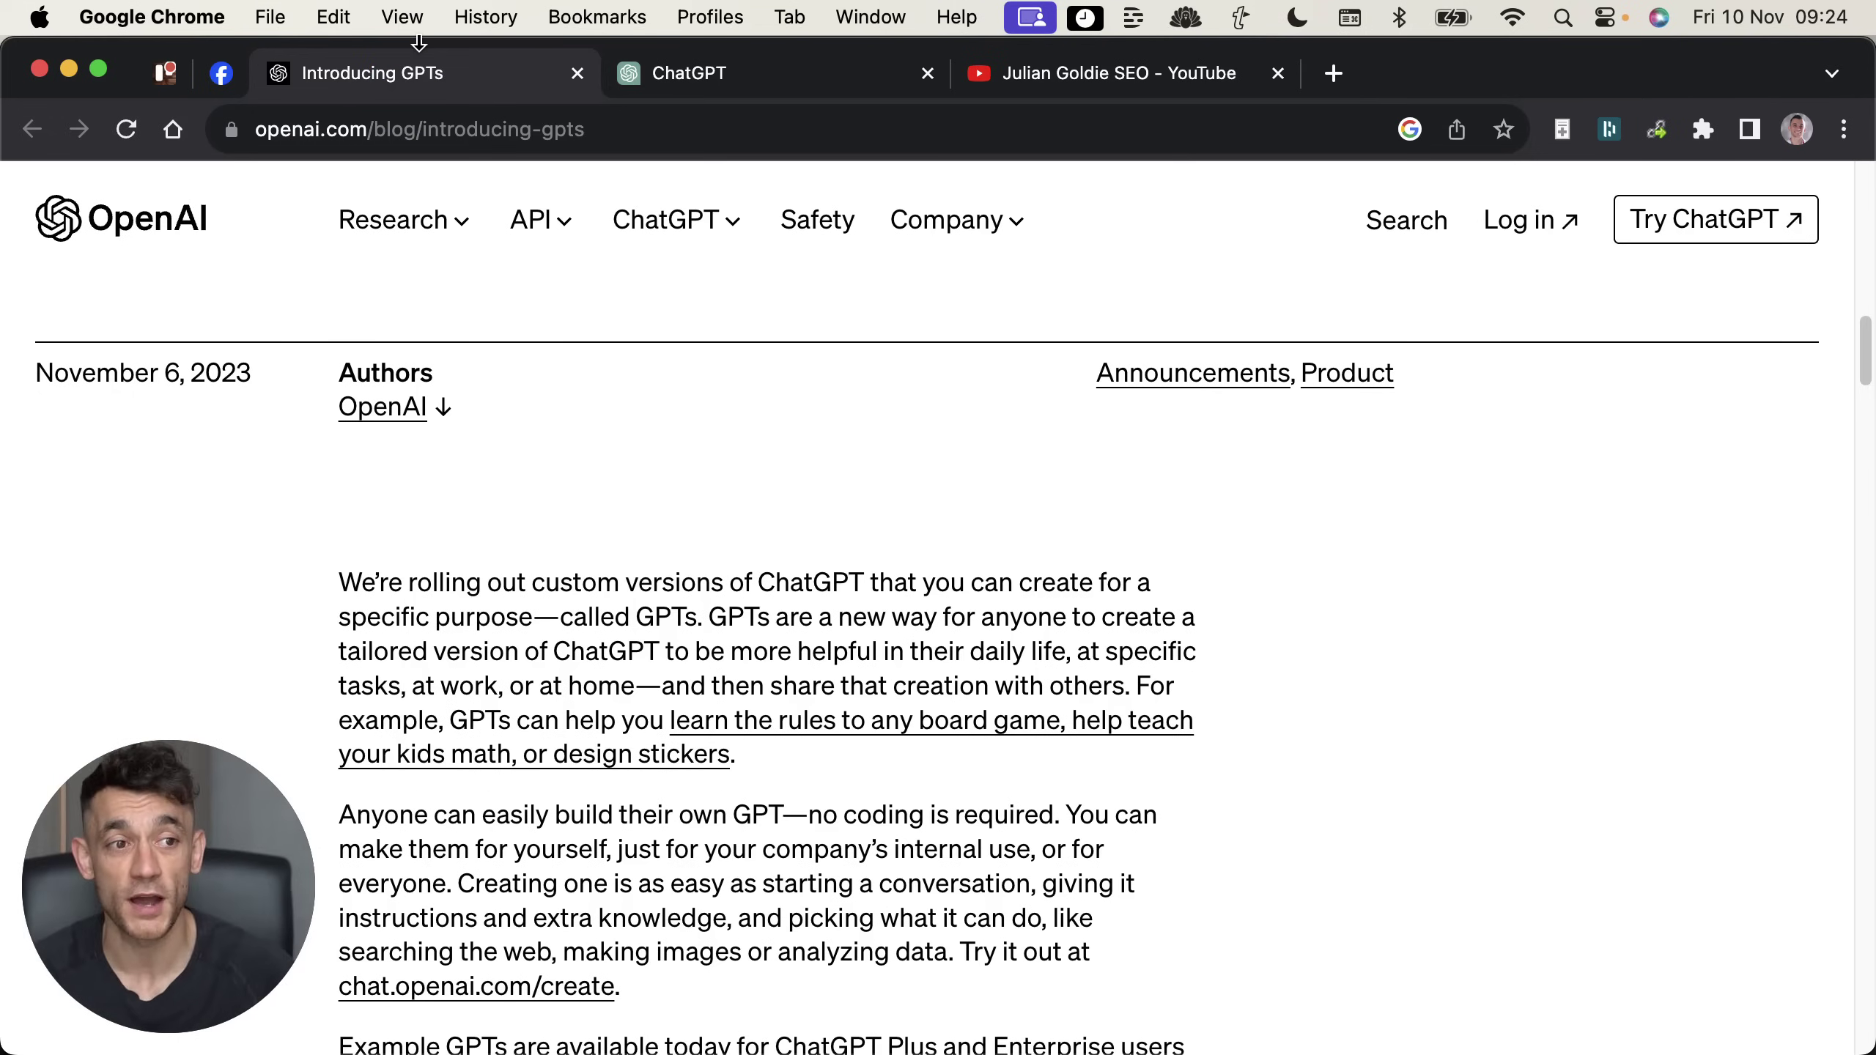
Step: Highlight the post's sentences on earning money from GPTs through the GPT Store
{"action": "scroll", "coordinate": [730, 678], "scroll_direction": "down", "scroll_amount": 2}
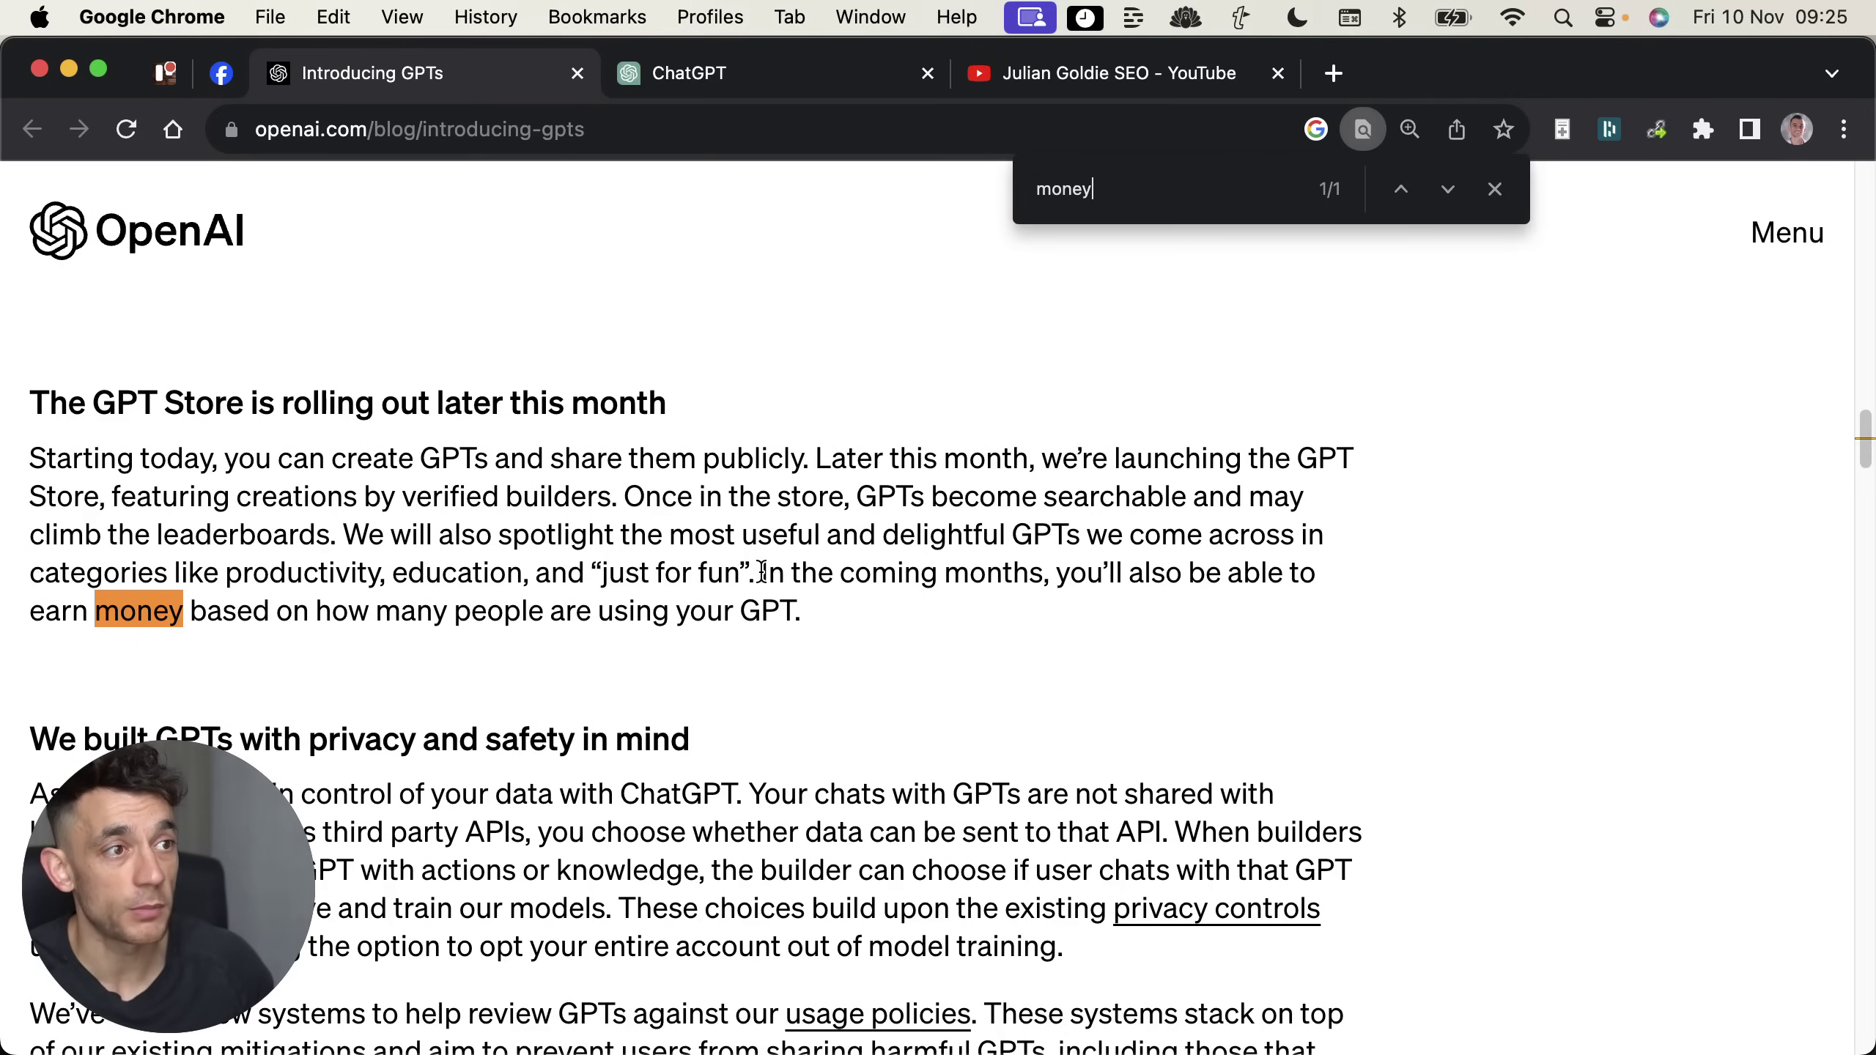
{"action": "left_click_drag", "start_coordinate": [762, 572], "coordinate": [844, 612]}
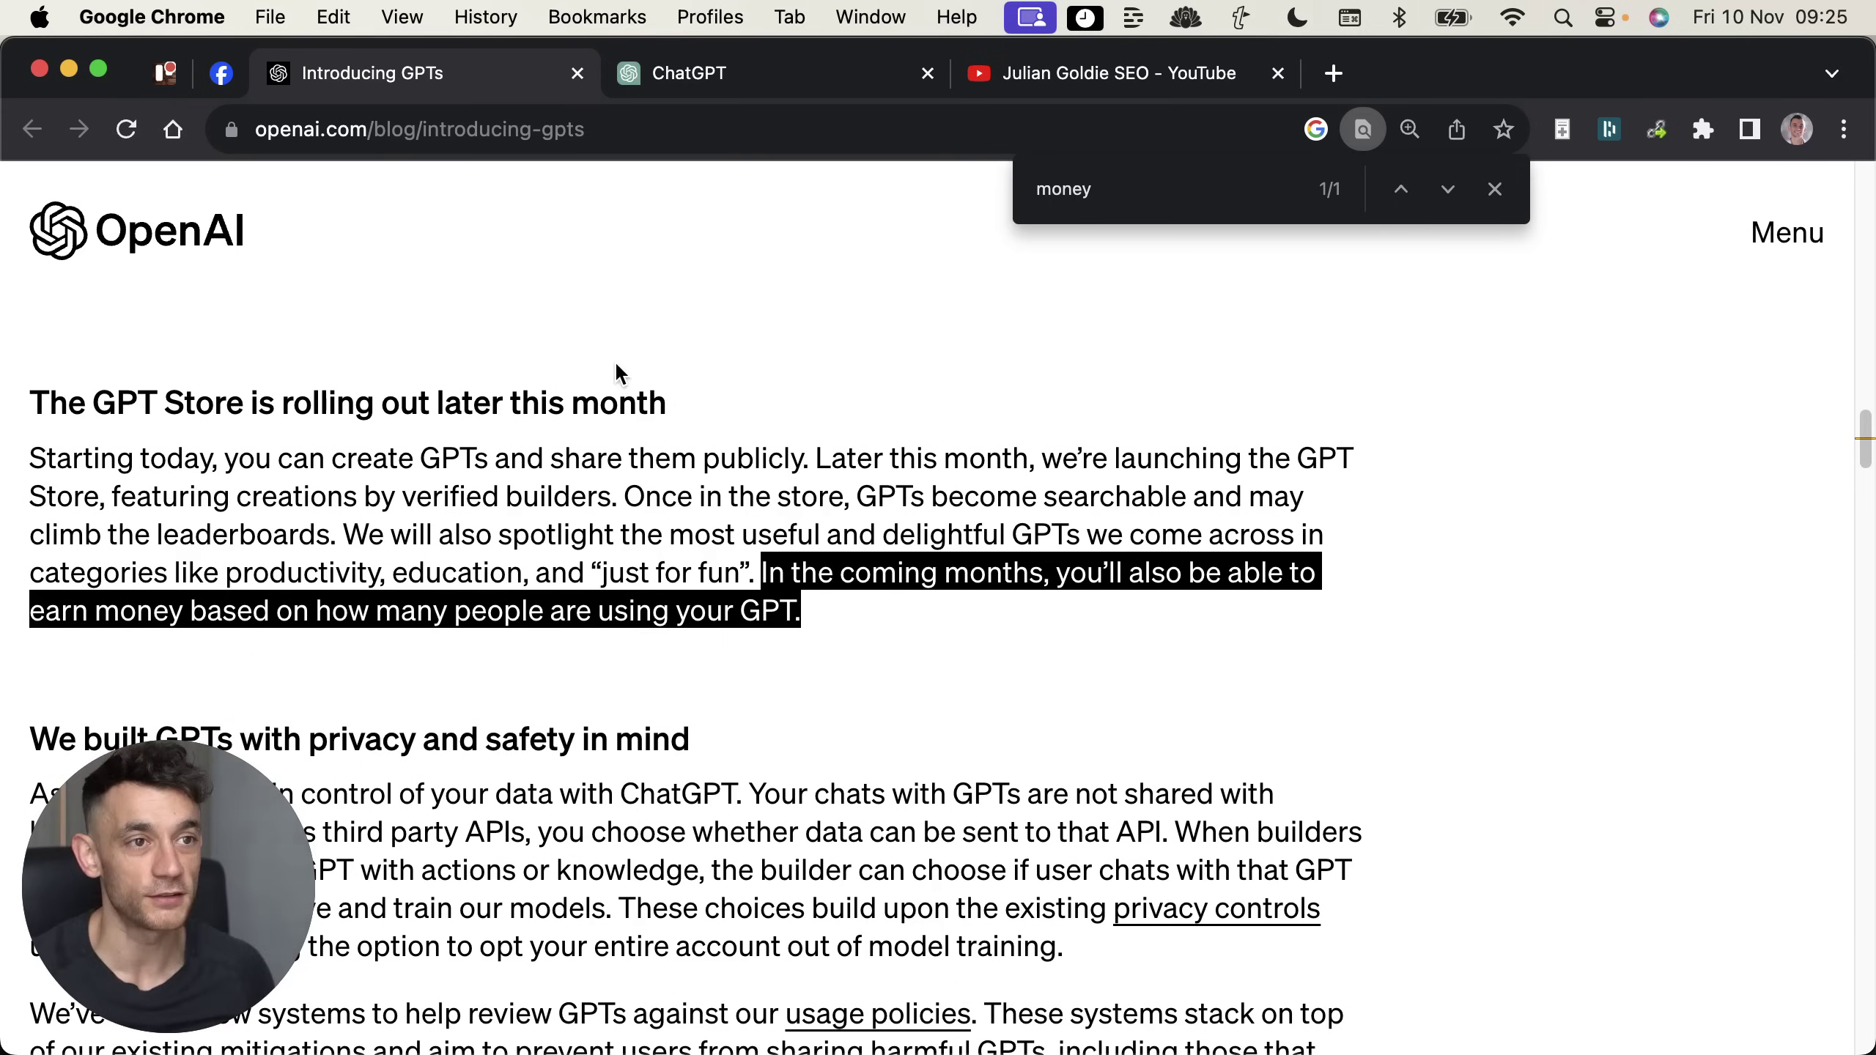
{"action": "key", "text": "ctrl+Tab"}
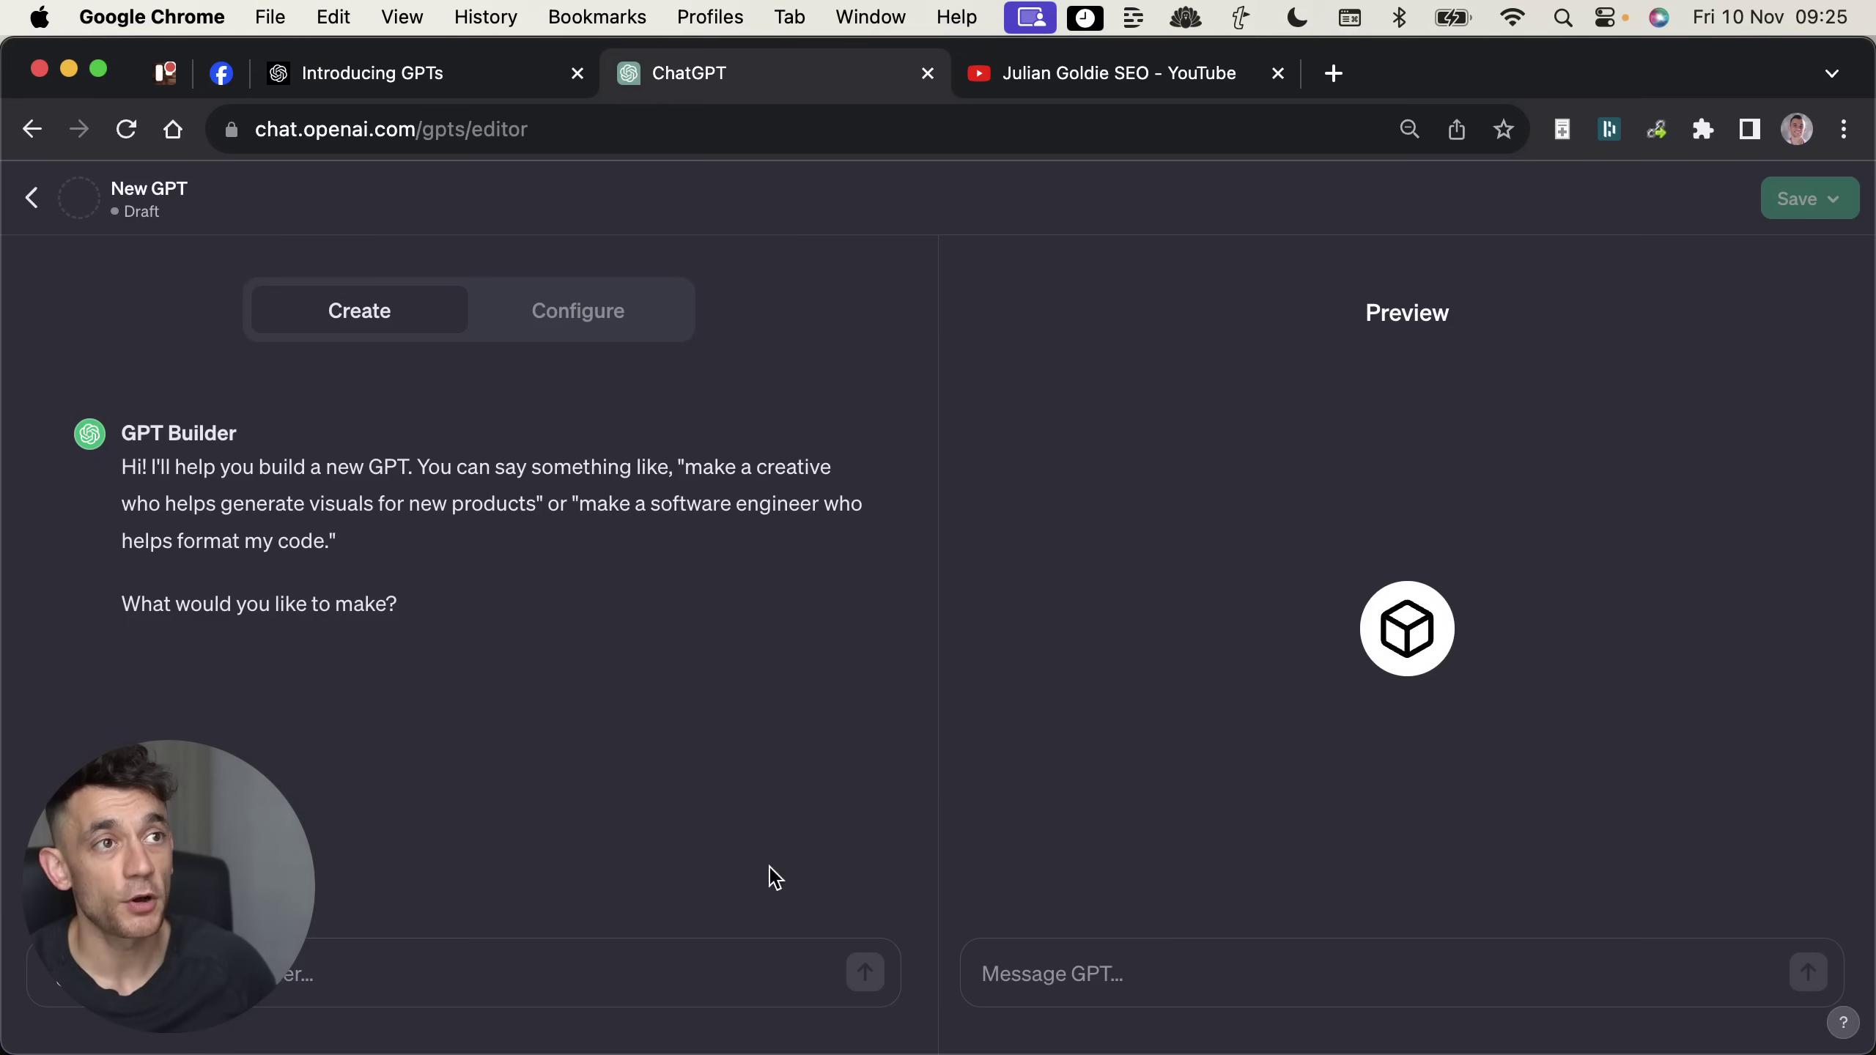
{"action": "left_click", "coordinate": [395, 78]}
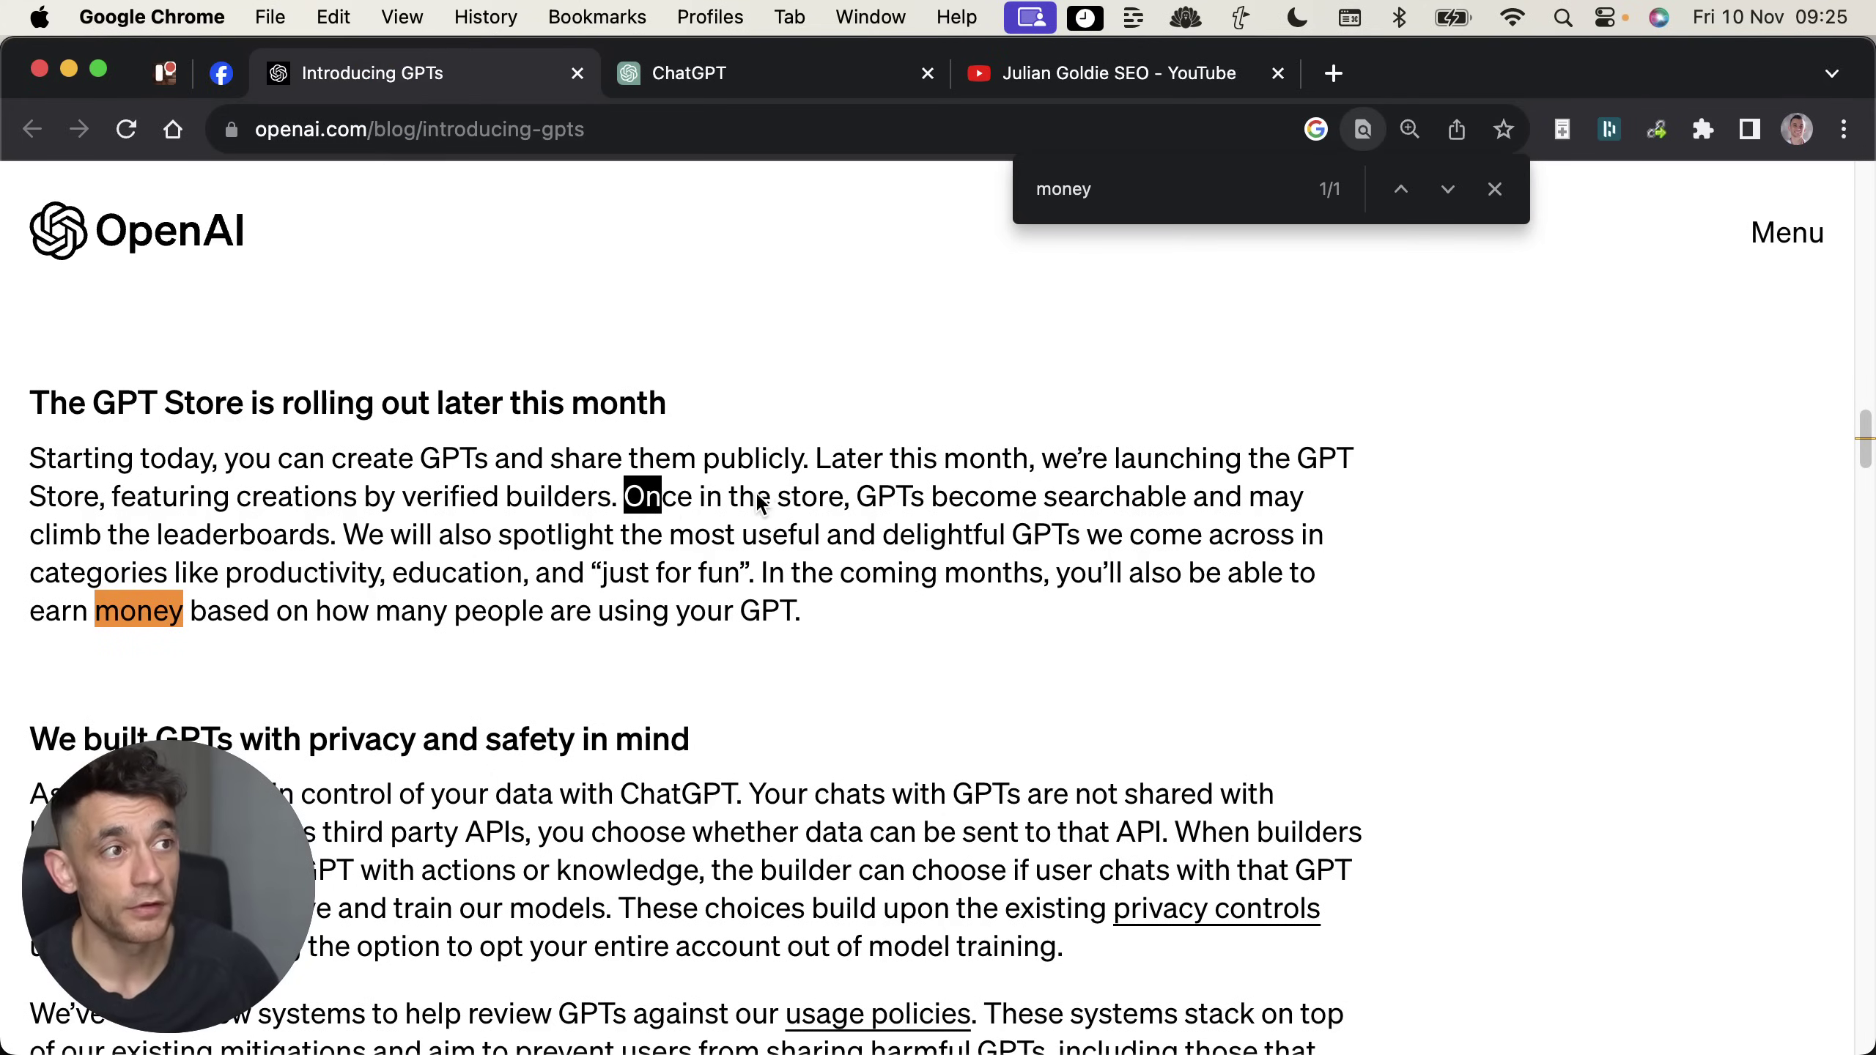
{"action": "left_click", "coordinate": [630, 595]}
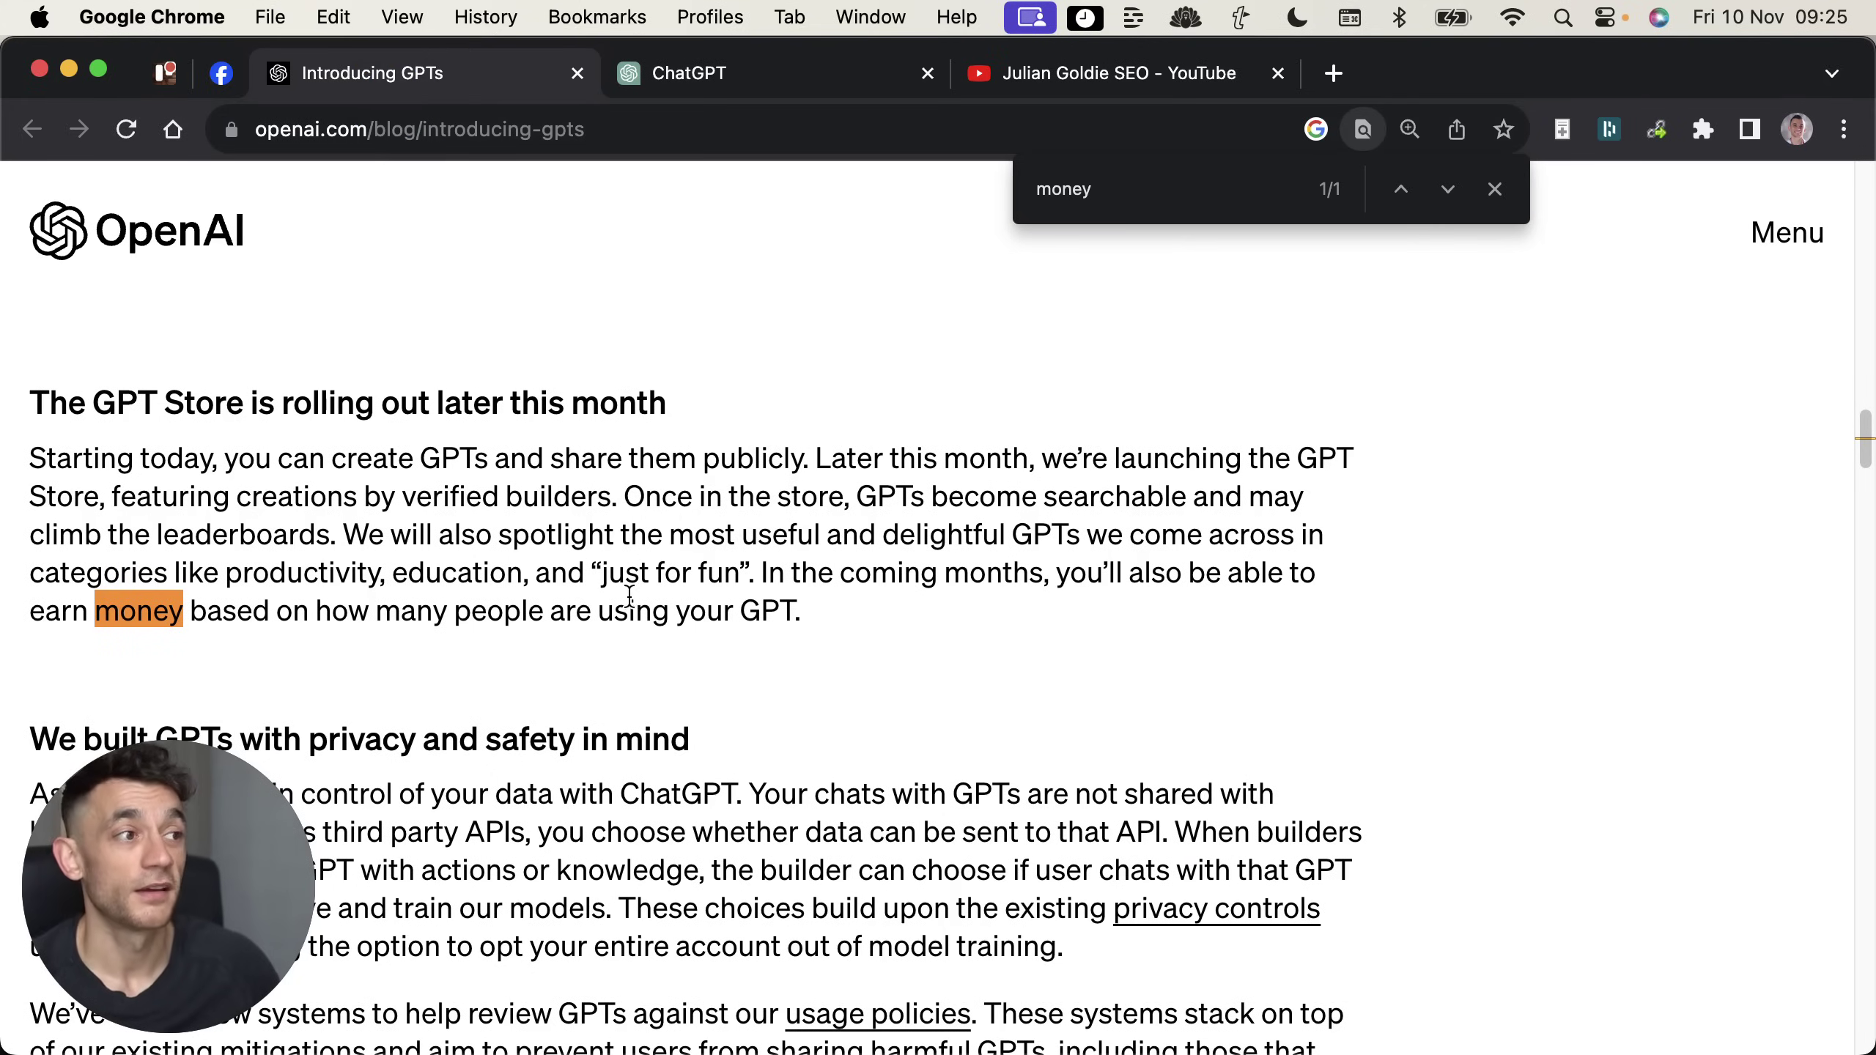
{"action": "left_click_drag", "start_coordinate": [825, 613], "coordinate": [1058, 641]}
{"action": "left_click", "coordinate": [51, 377]}
{"action": "left_click", "coordinate": [1059, 640]}
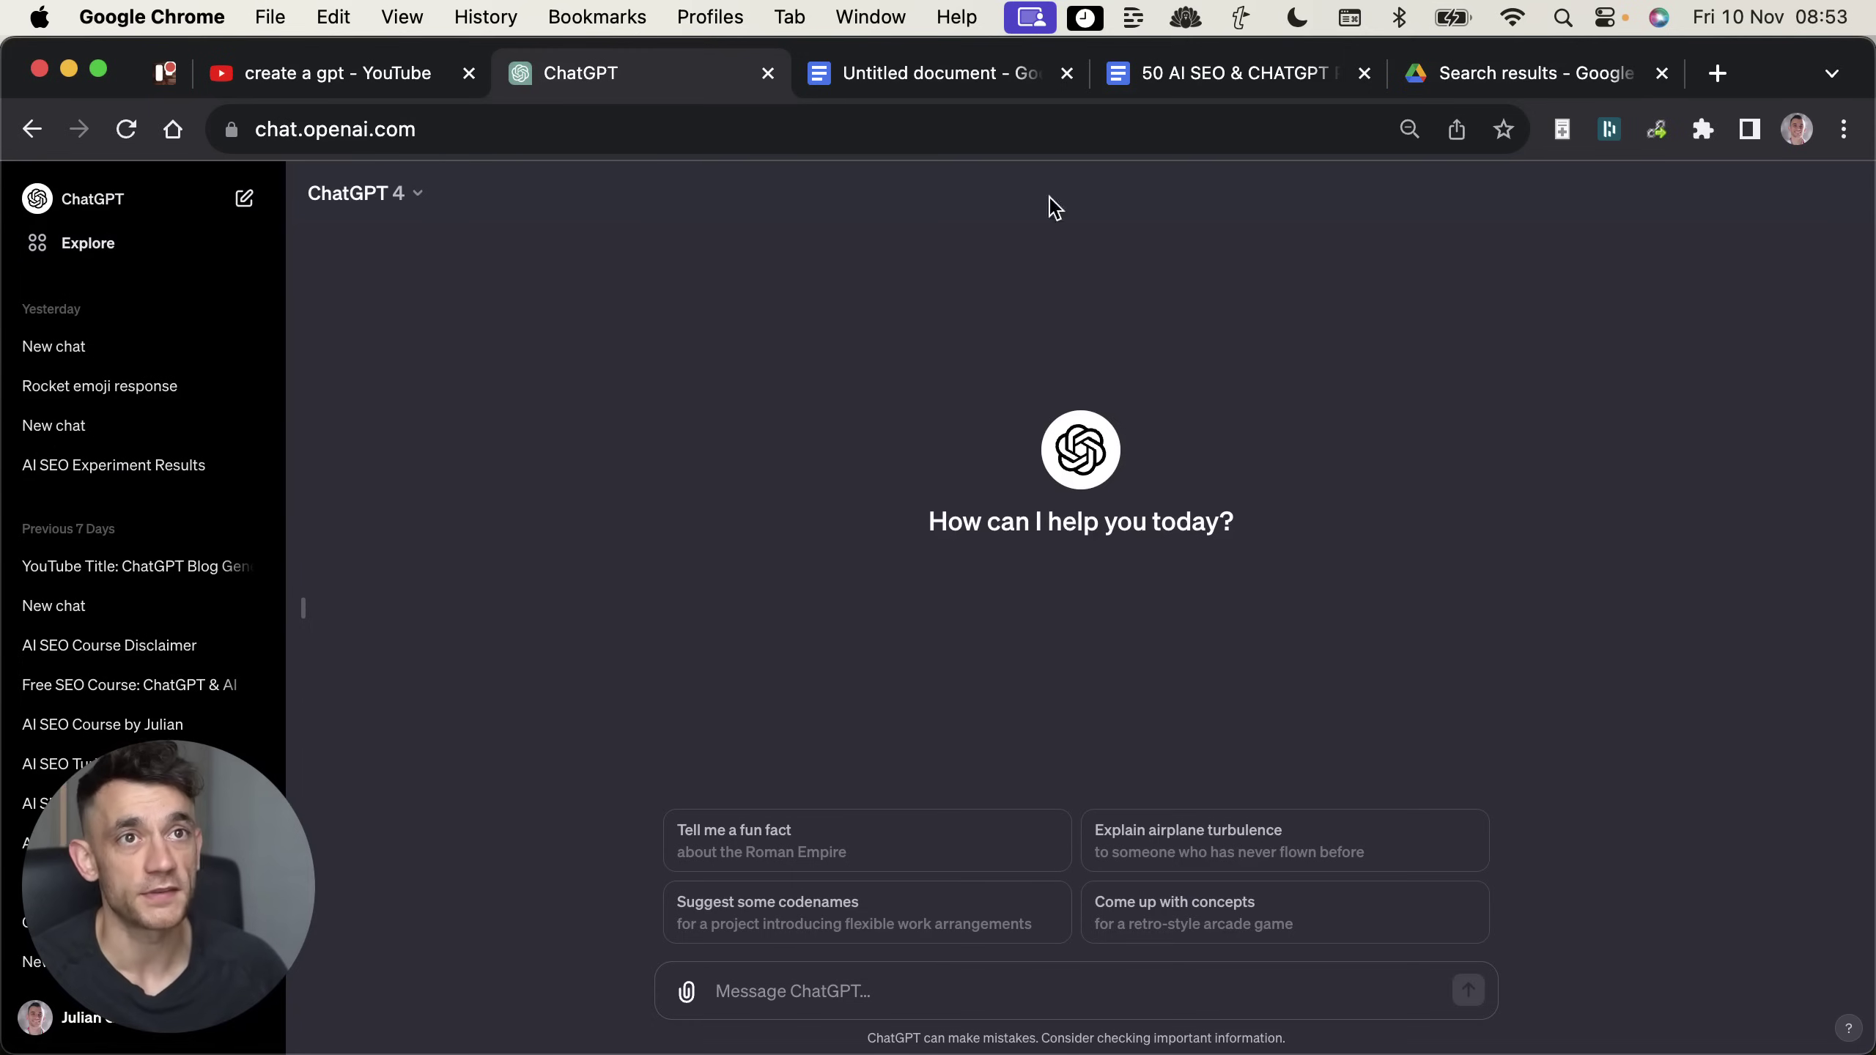
Step: Delete the SEO Outline Creator GPT via its options menu and reset the page zoom
{"action": "left_click", "coordinate": [64, 260]}
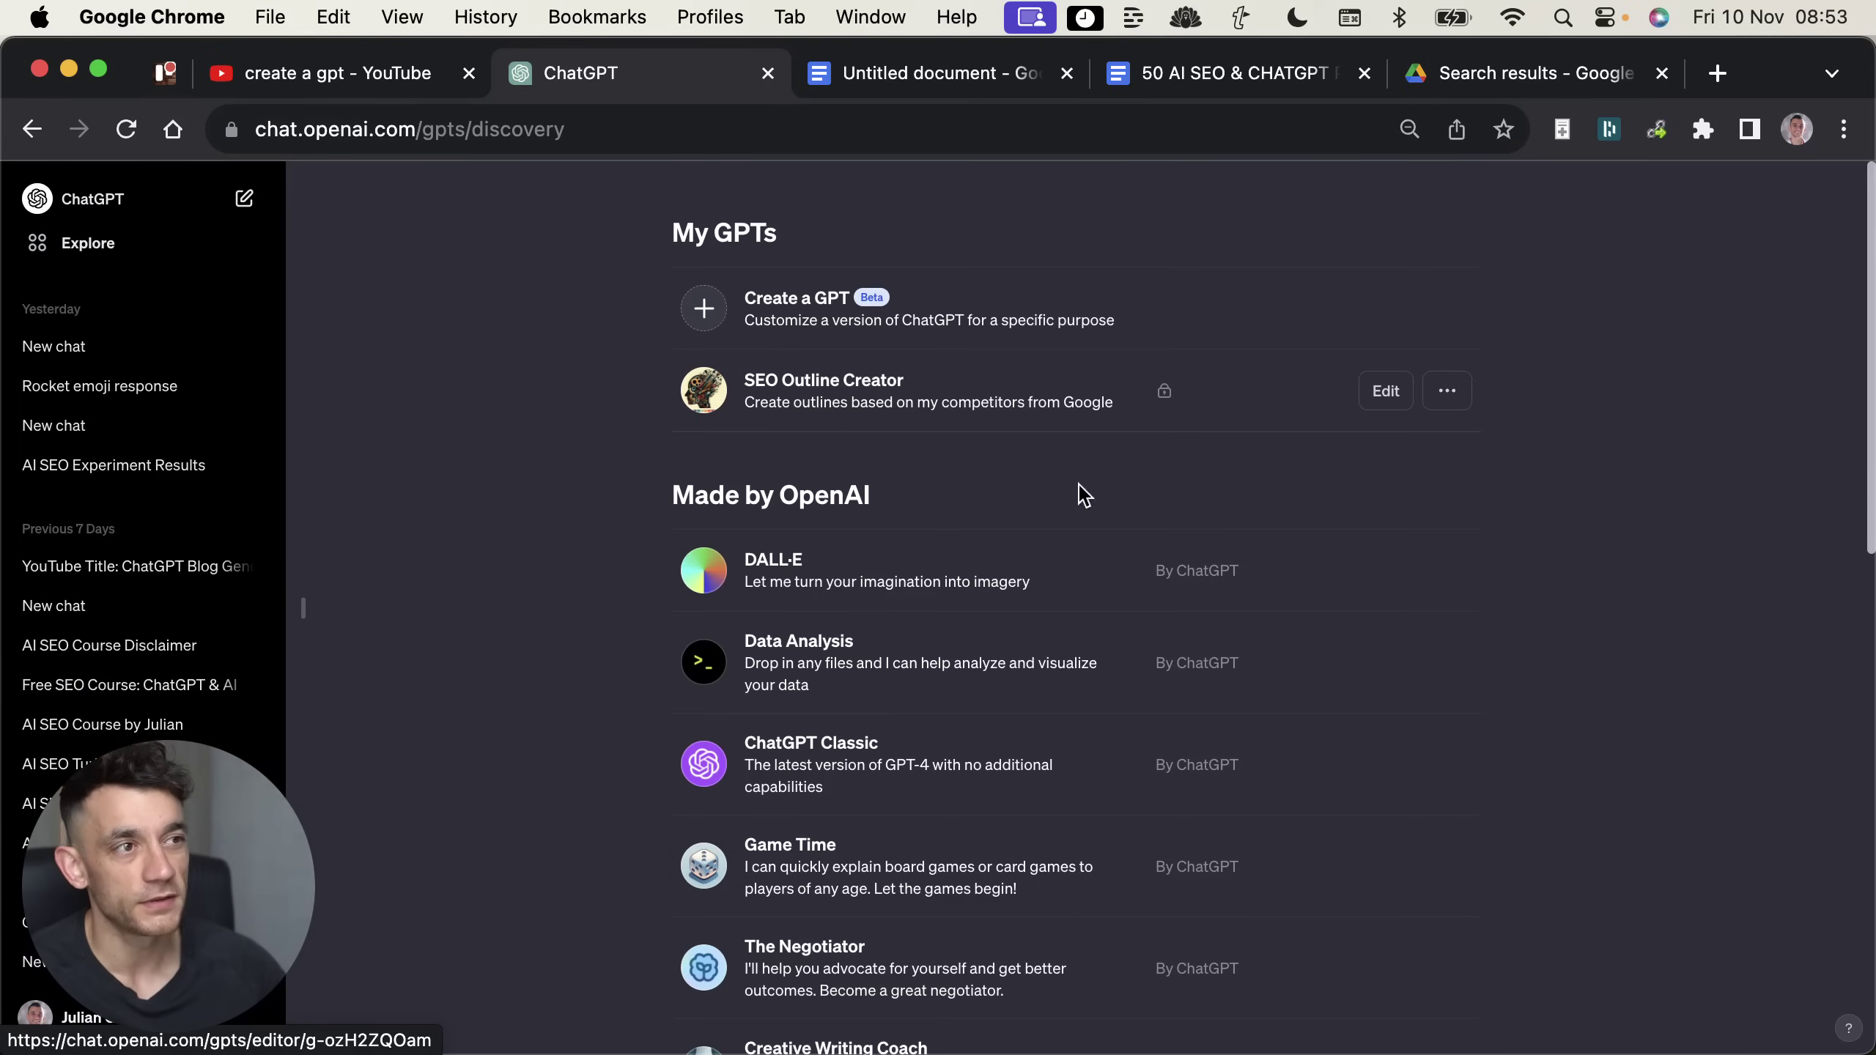
{"action": "left_click", "coordinate": [1447, 389]}
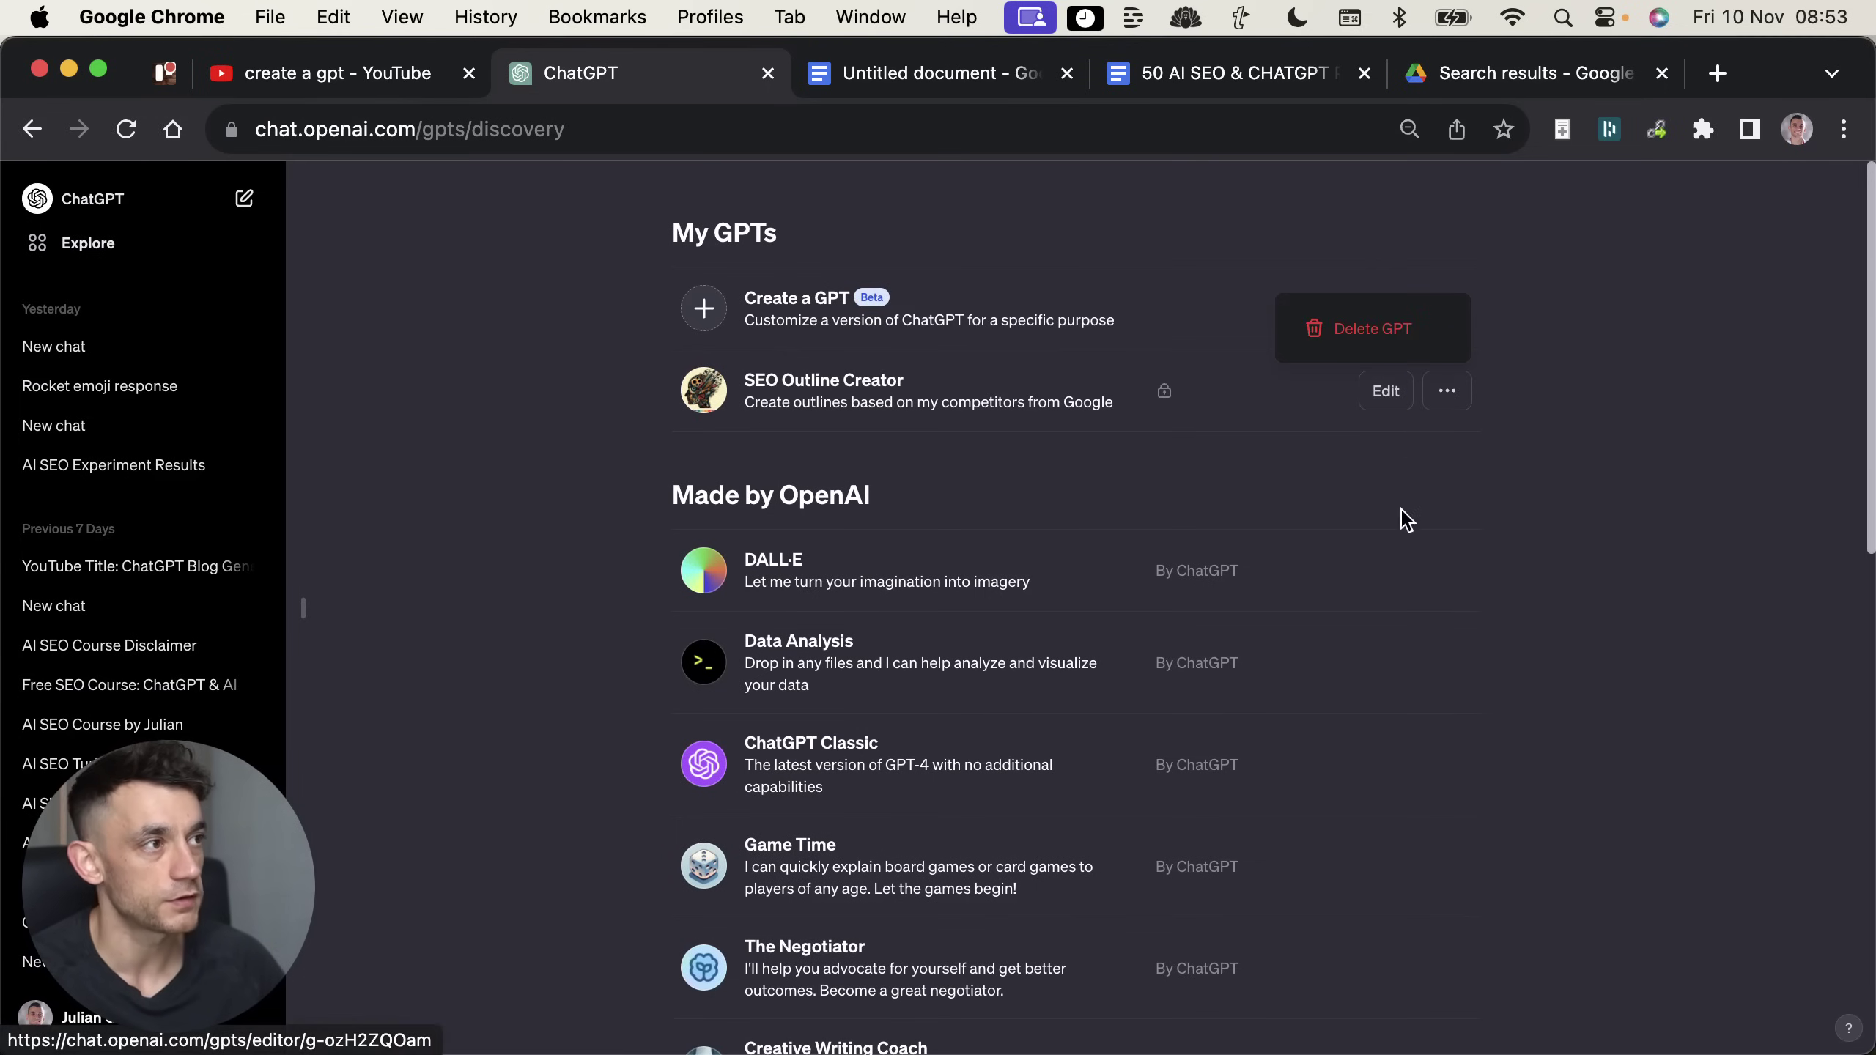
{"action": "left_click", "coordinate": [1347, 295]}
{"action": "left_click", "coordinate": [1445, 390]}
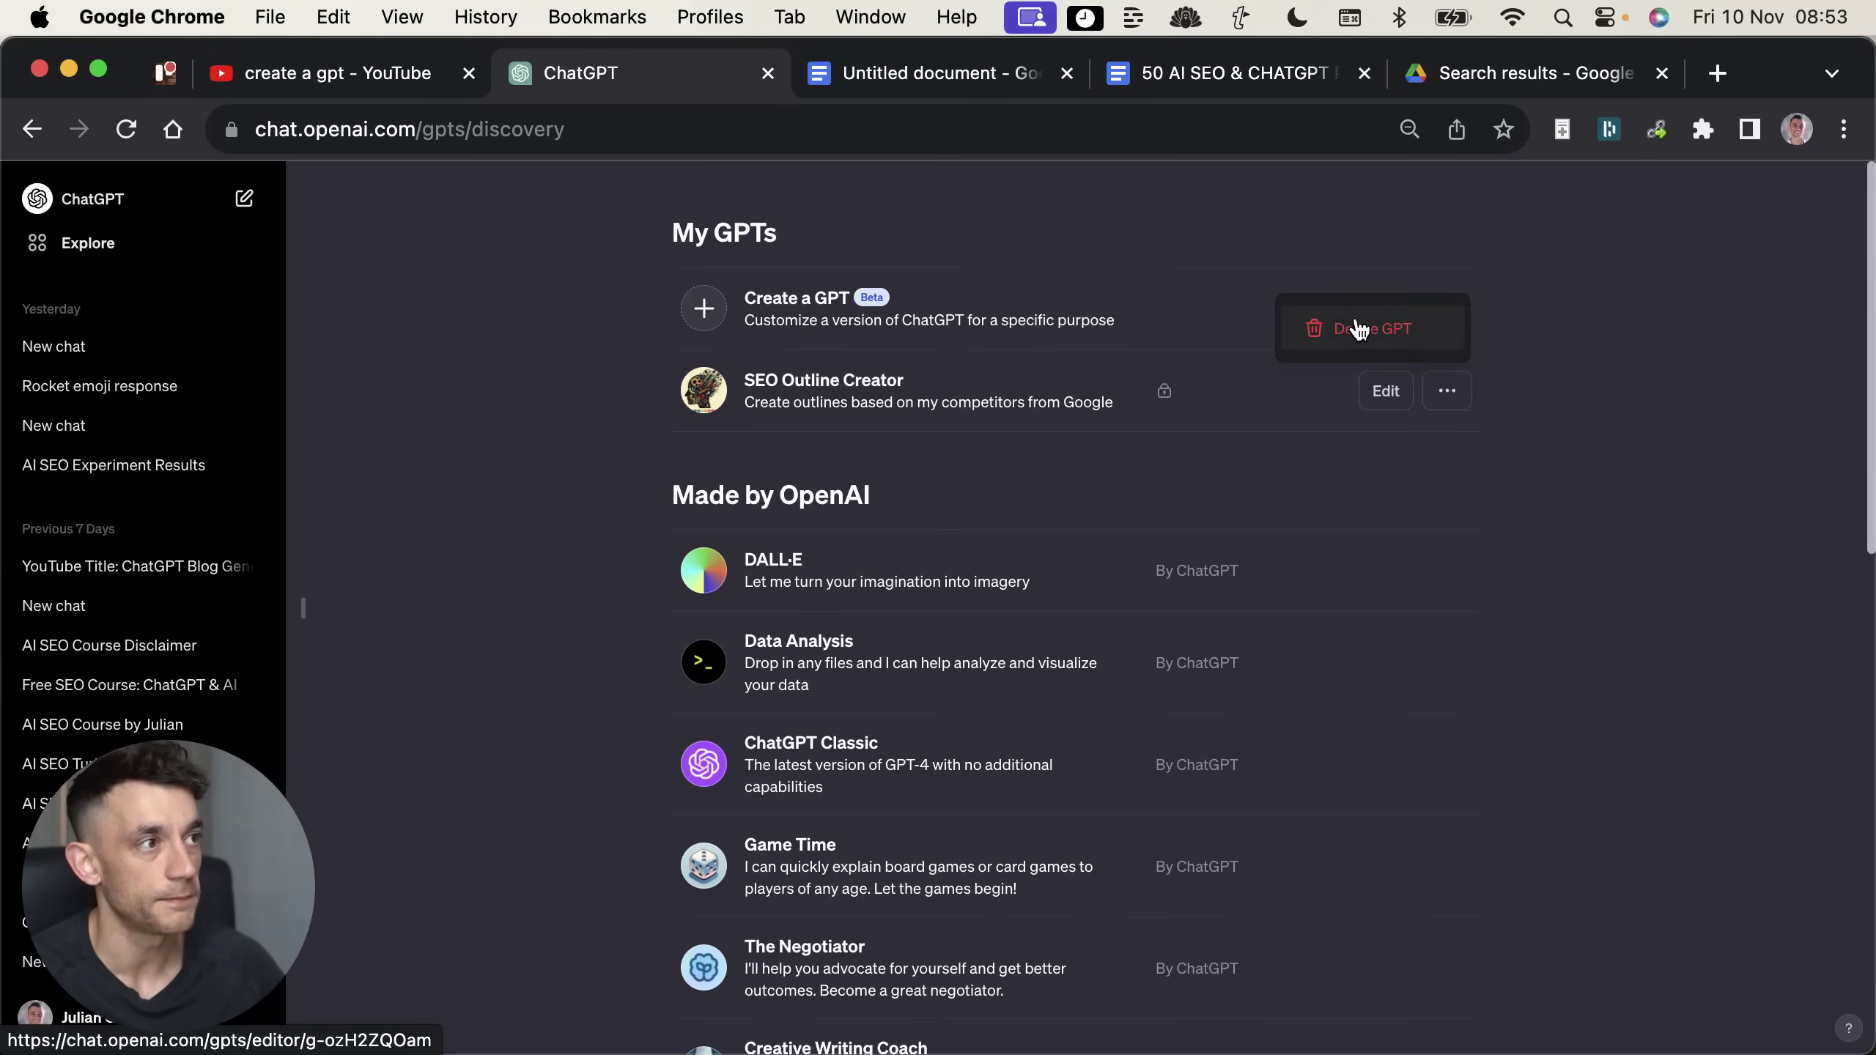
{"action": "left_click", "coordinate": [1358, 329]}
{"action": "key", "text": "super+equal"}
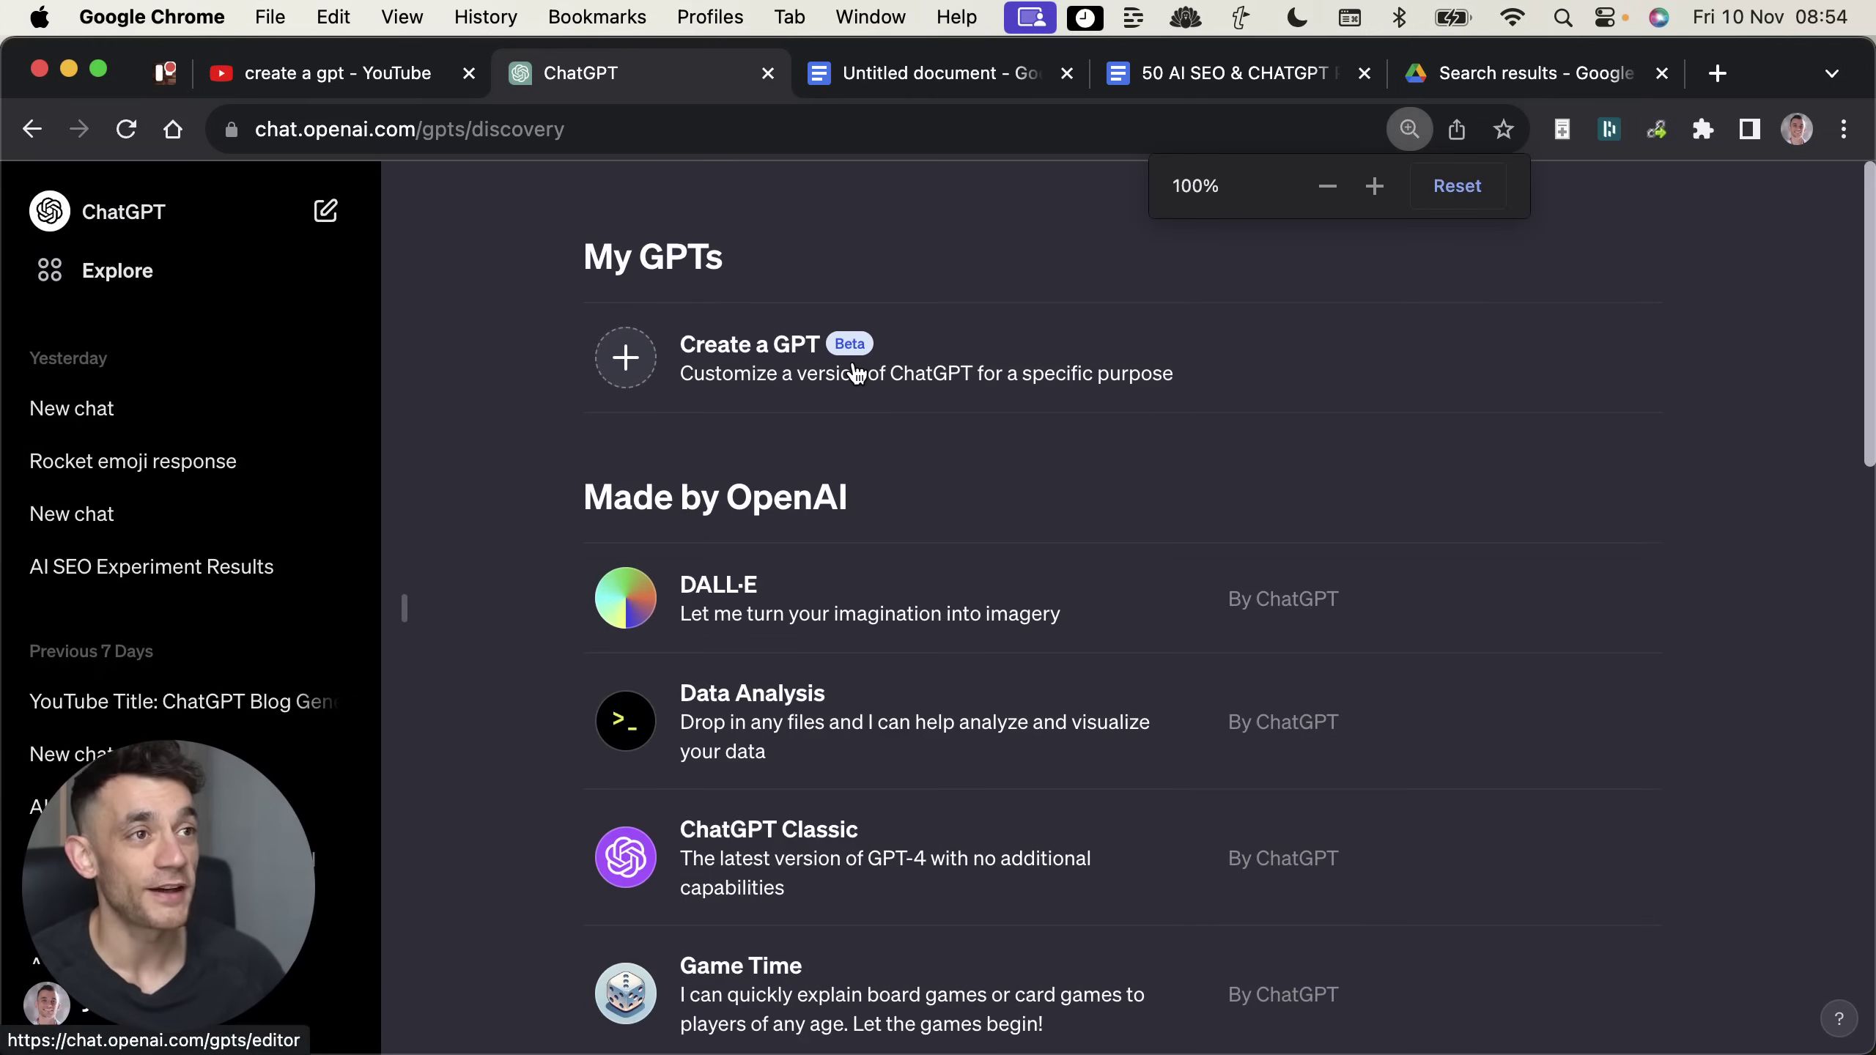
Step: Glance at the YouTube video's comments about the Explore button, then go back to My GPTs
{"action": "key", "text": "ctrl+shift+Tab"}
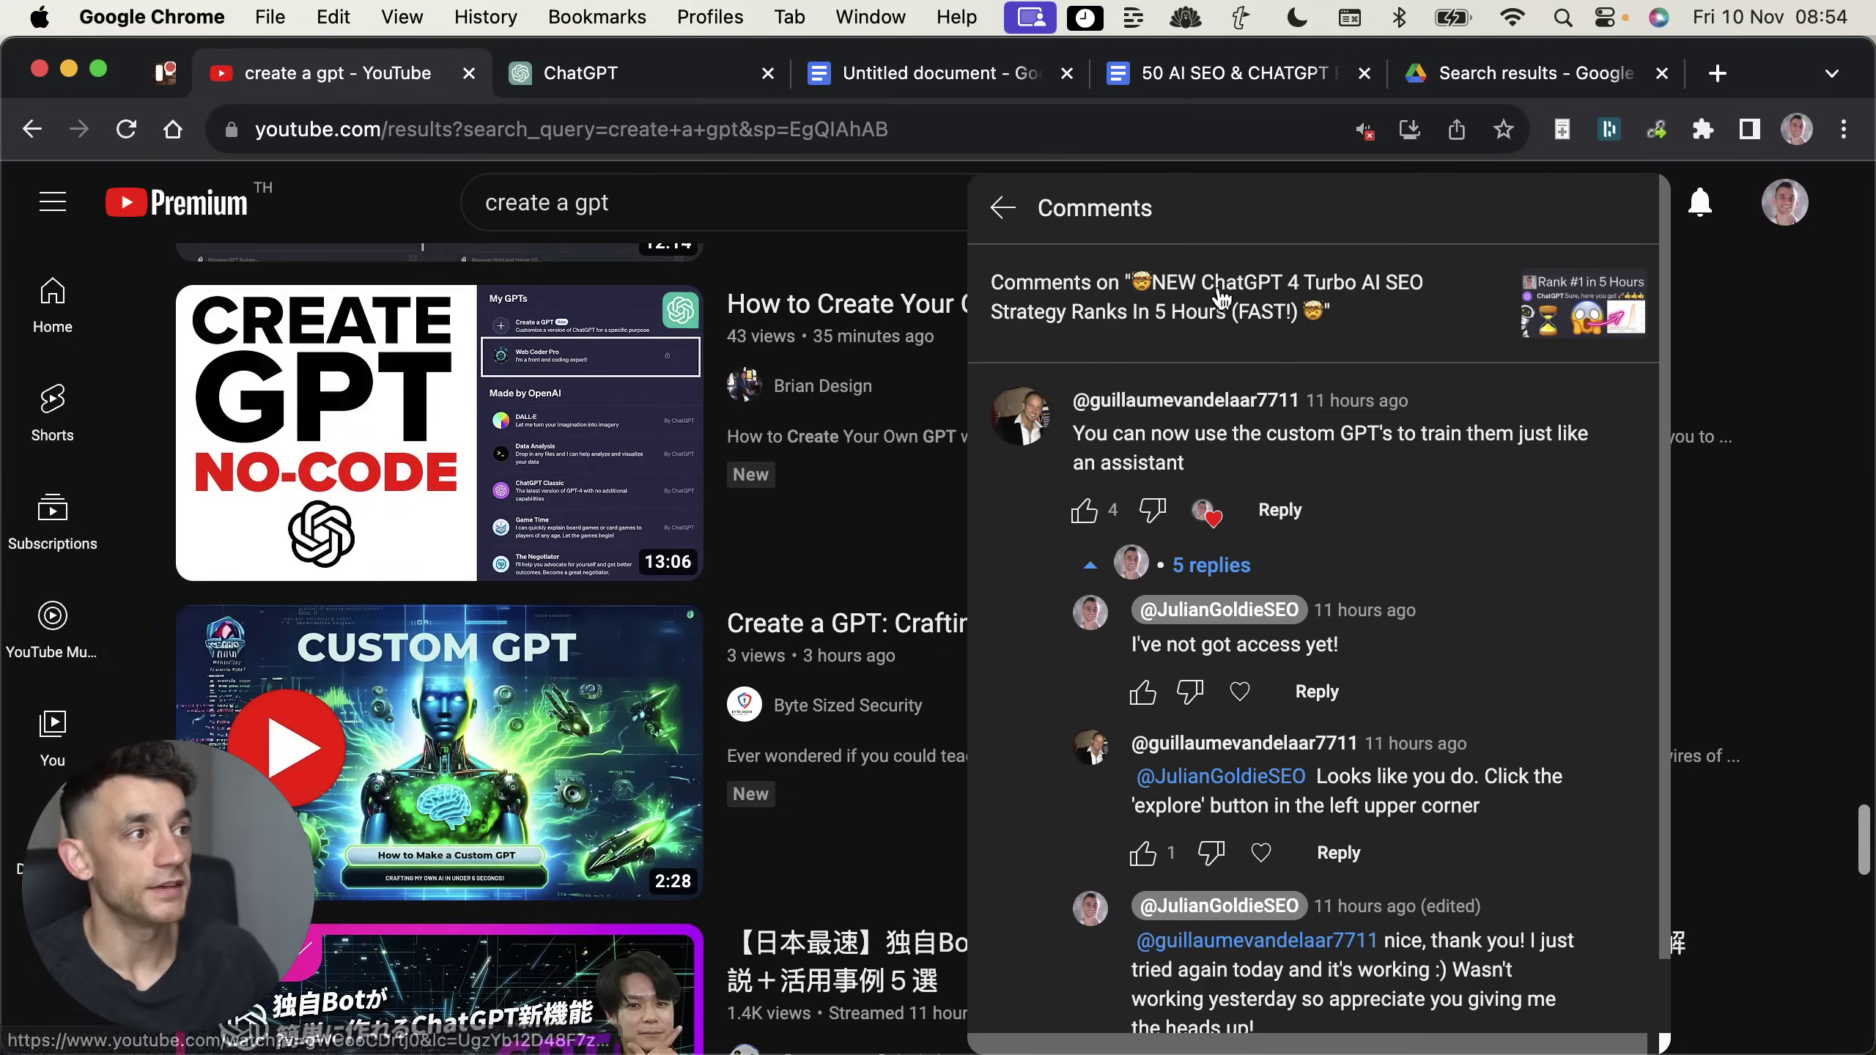
{"action": "left_click", "coordinate": [555, 65]}
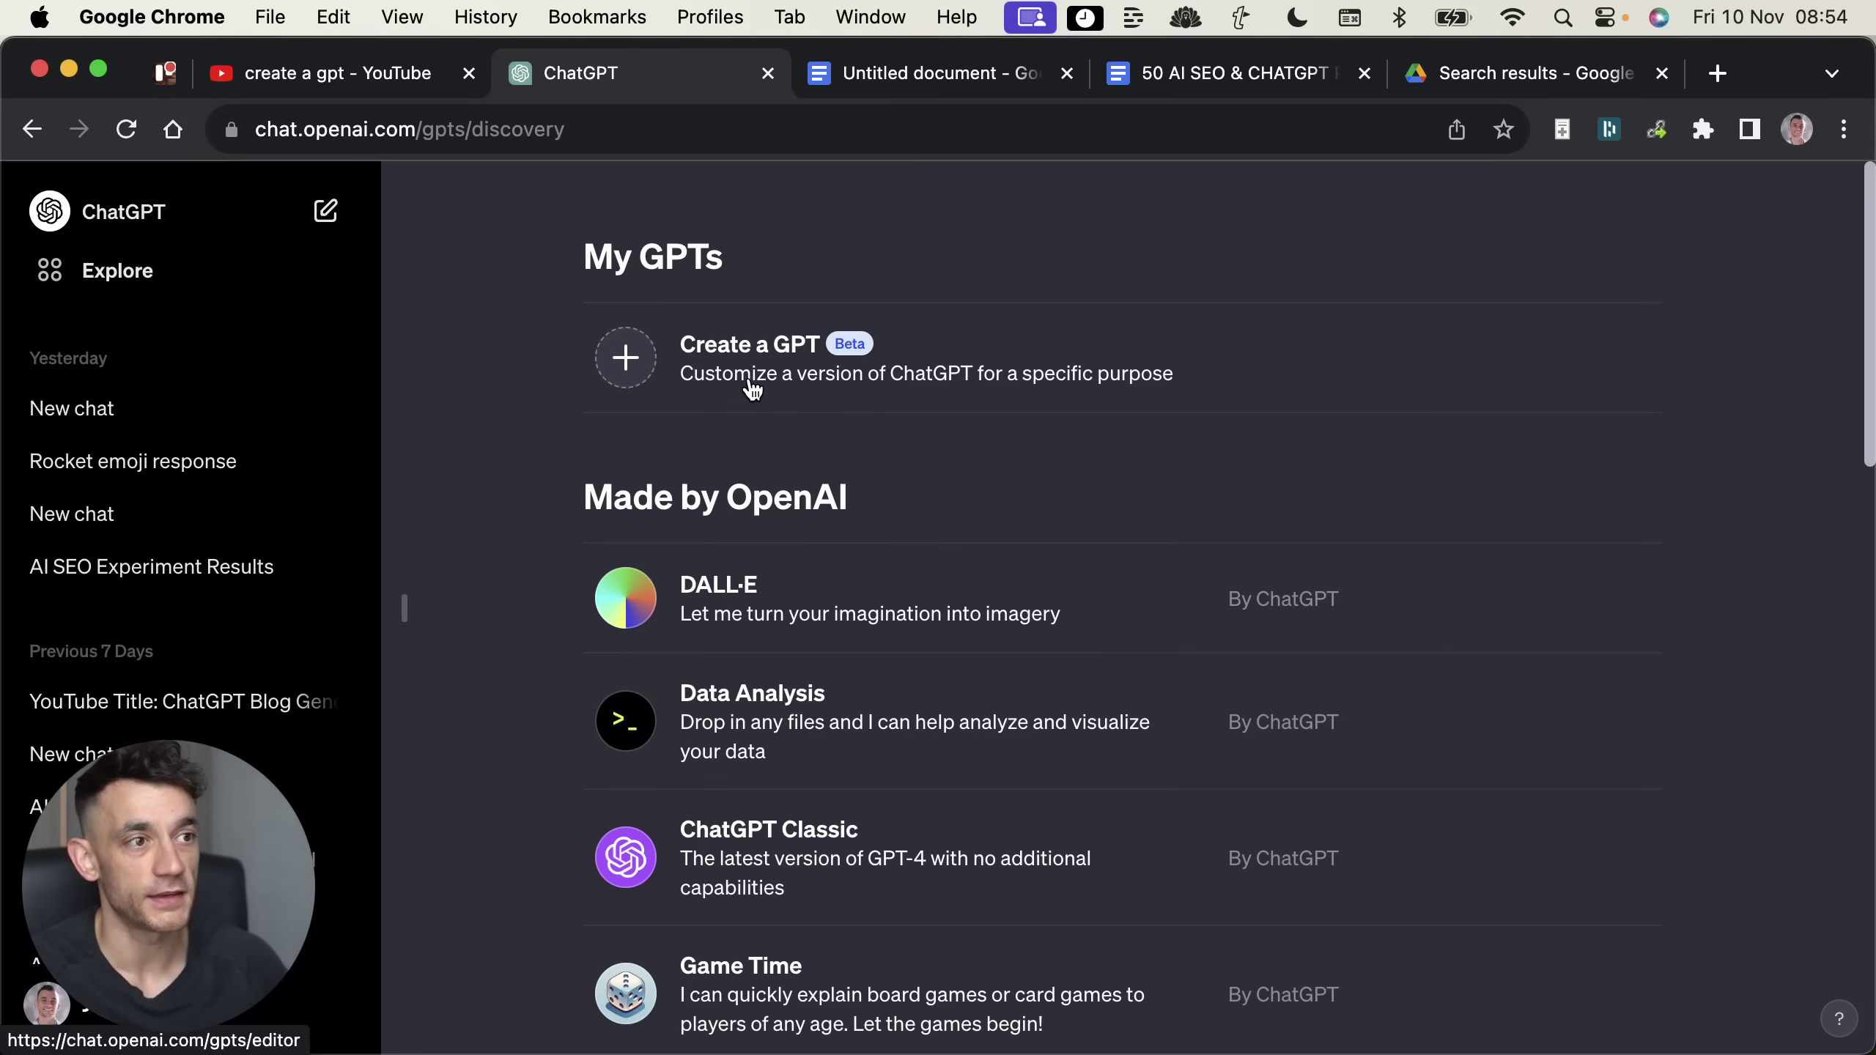
Step: Choose Create a GPT under My GPTs and read the GPT Builder welcome message
{"action": "scroll", "coordinate": [775, 458], "scroll_direction": "down", "scroll_amount": 10}
{"action": "scroll", "coordinate": [882, 754], "scroll_direction": "down", "scroll_amount": 4}
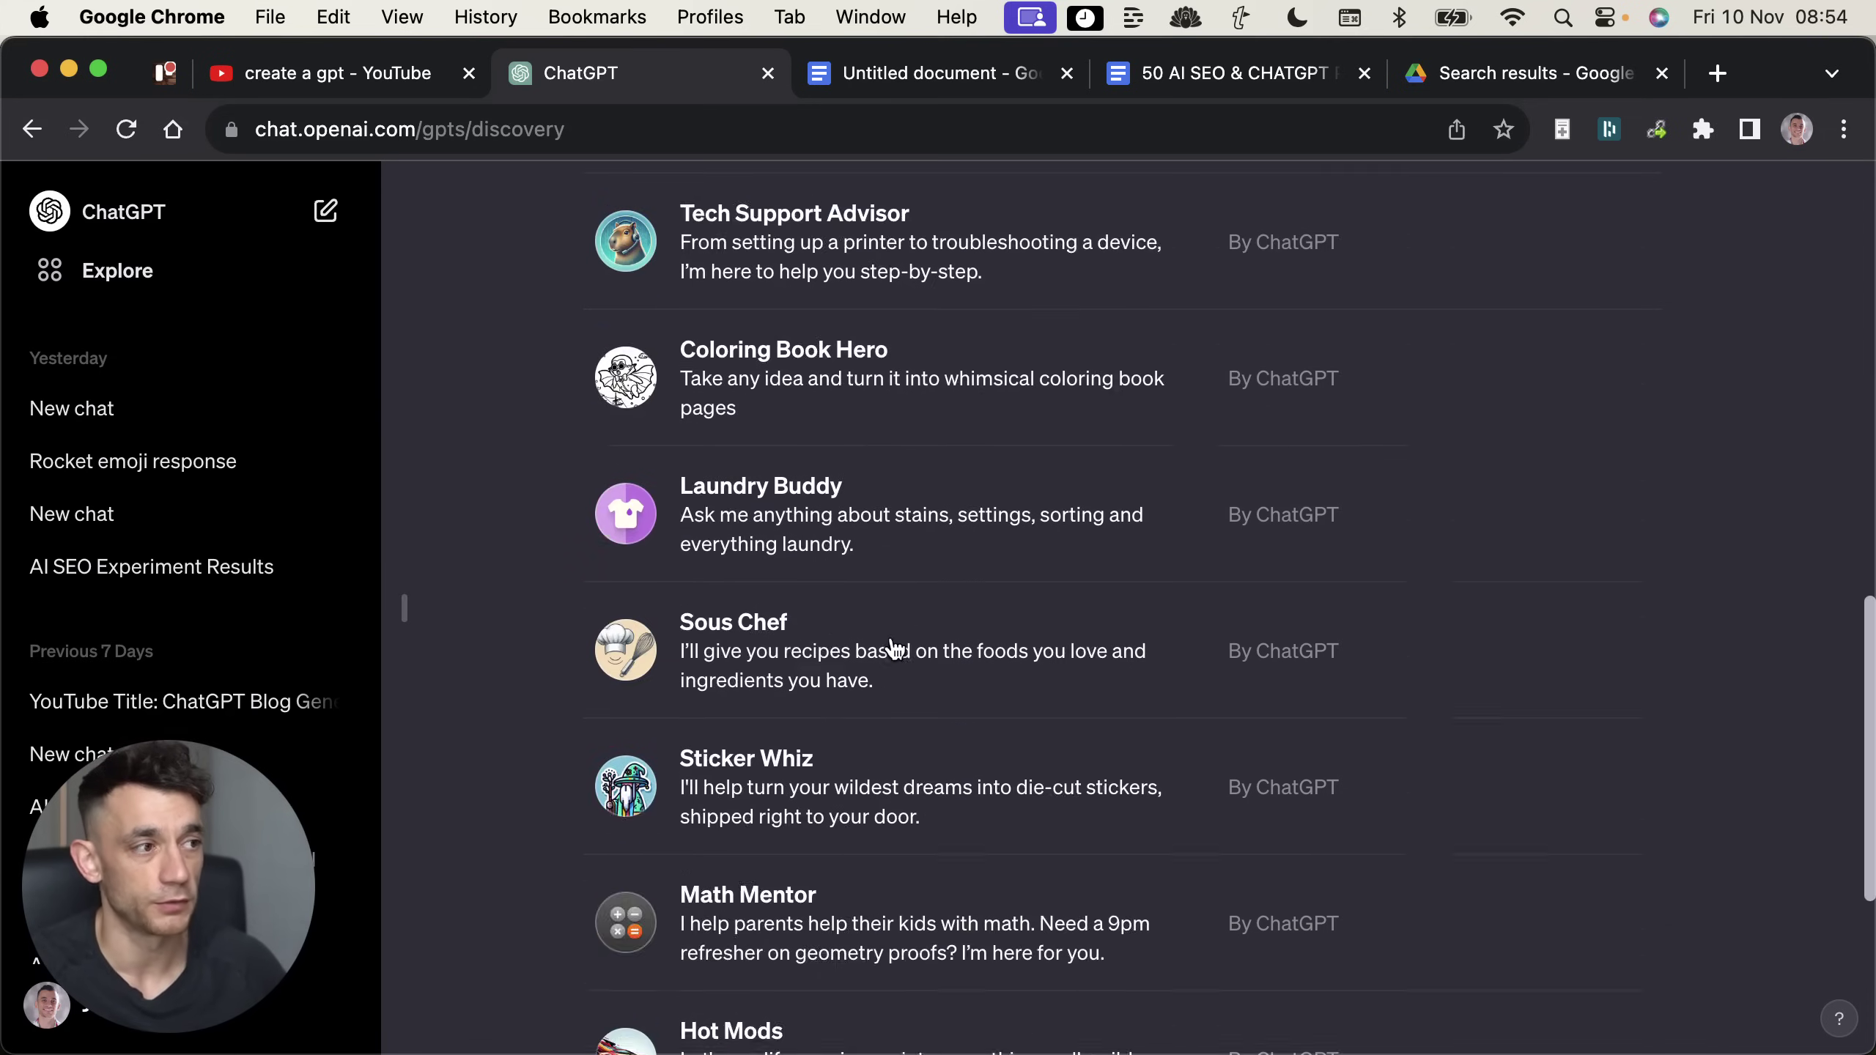
{"action": "scroll", "coordinate": [897, 650], "scroll_direction": "up", "scroll_amount": 14}
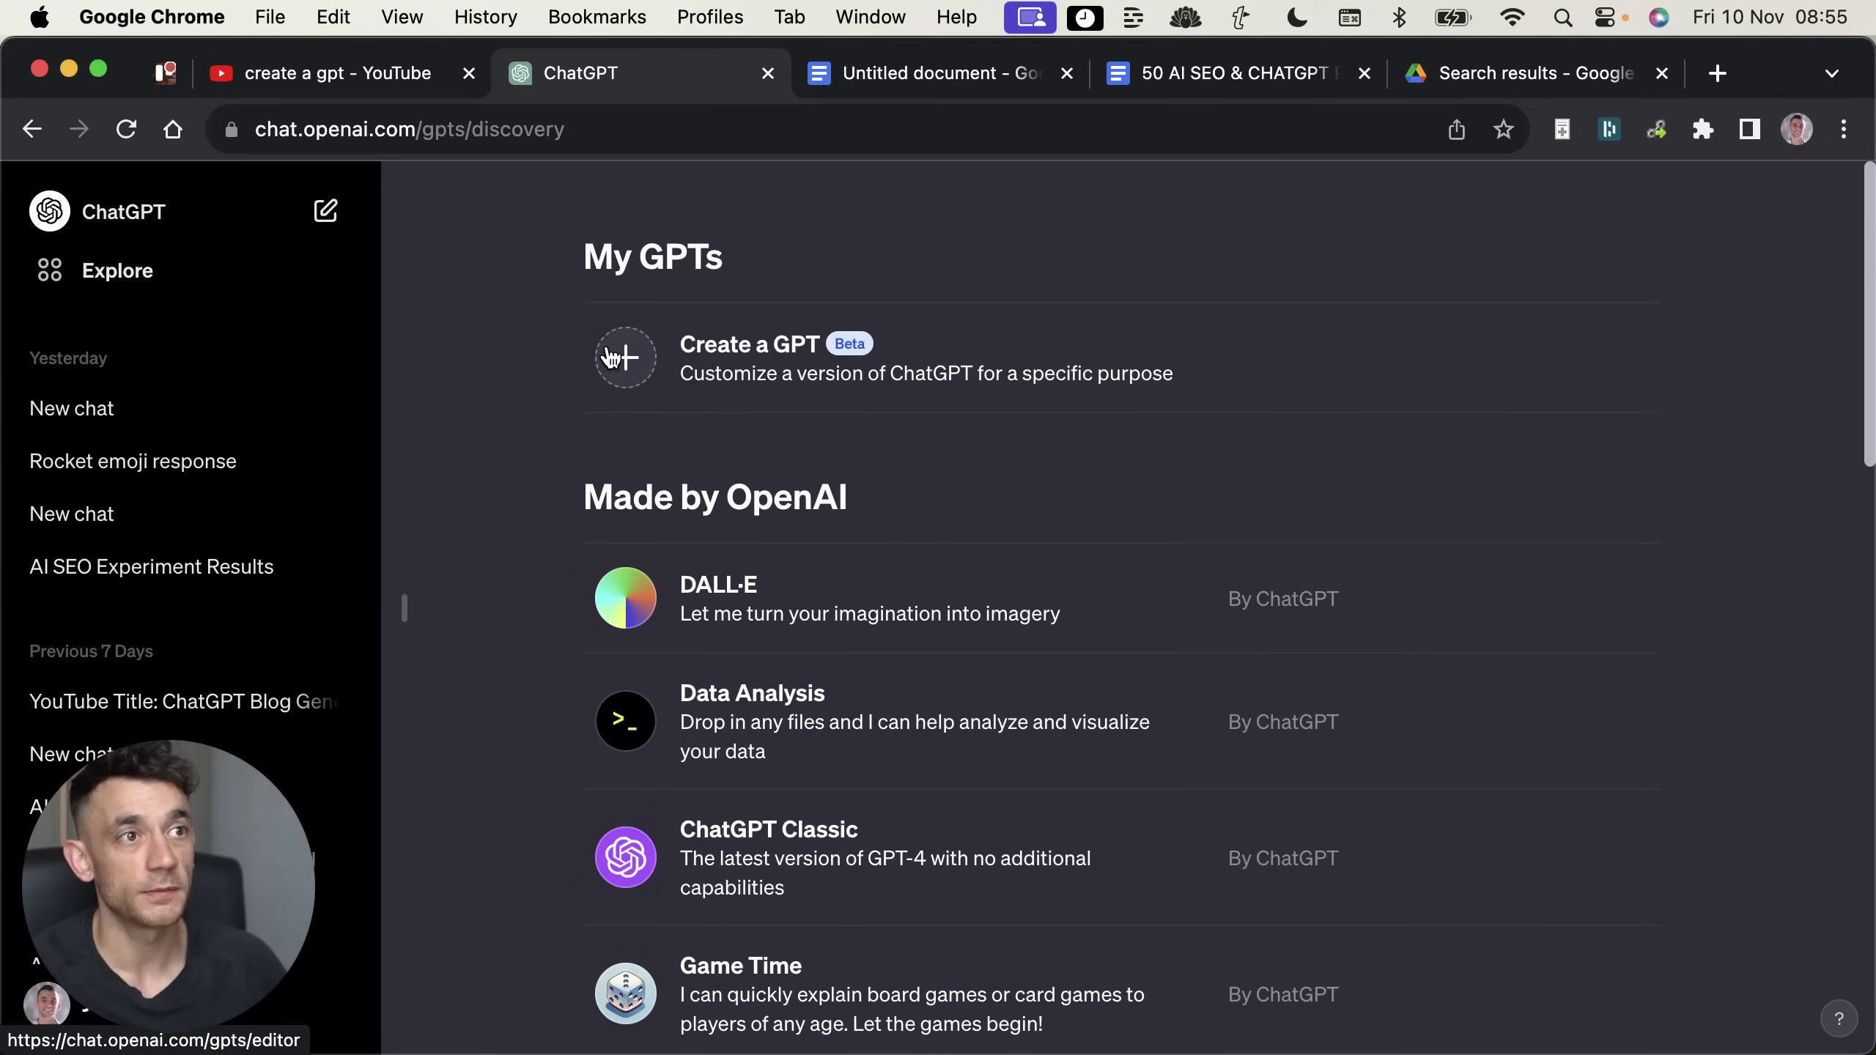
{"action": "left_click", "coordinate": [625, 373]}
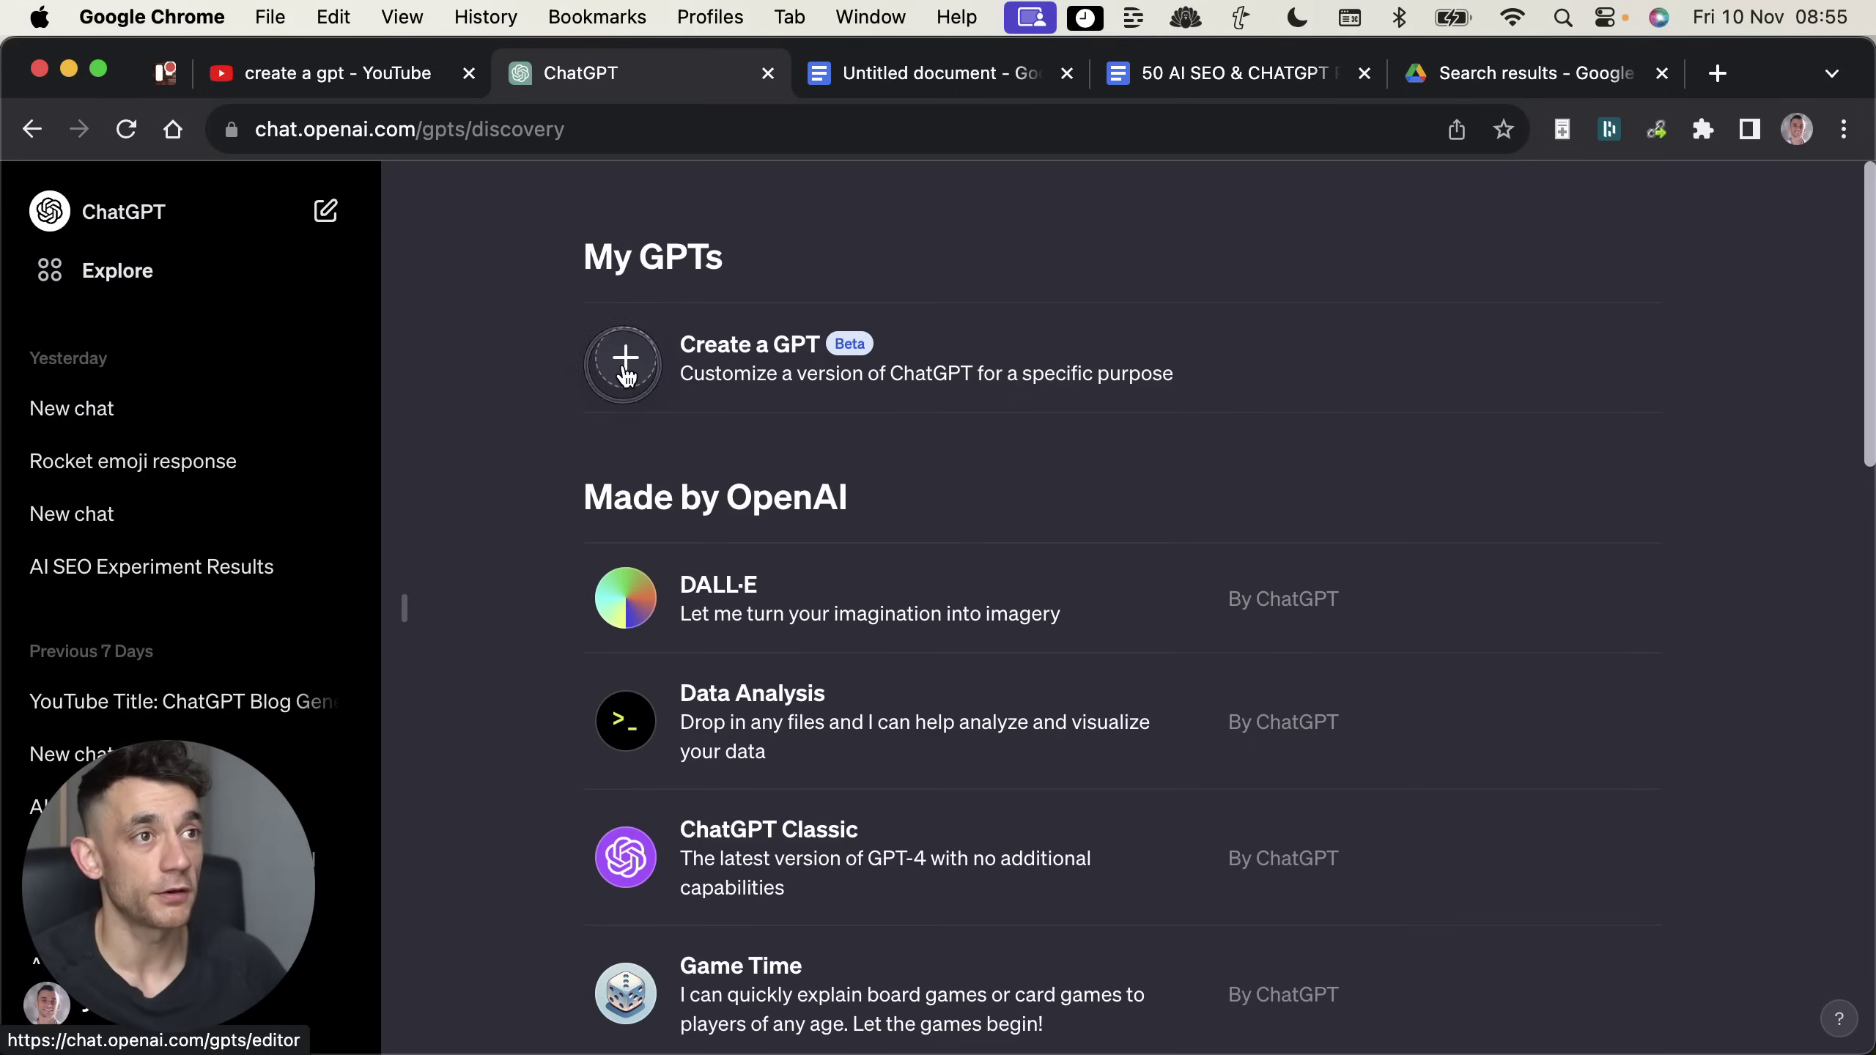
{"action": "left_click_drag", "start_coordinate": [256, 807], "coordinate": [1074, 313]}
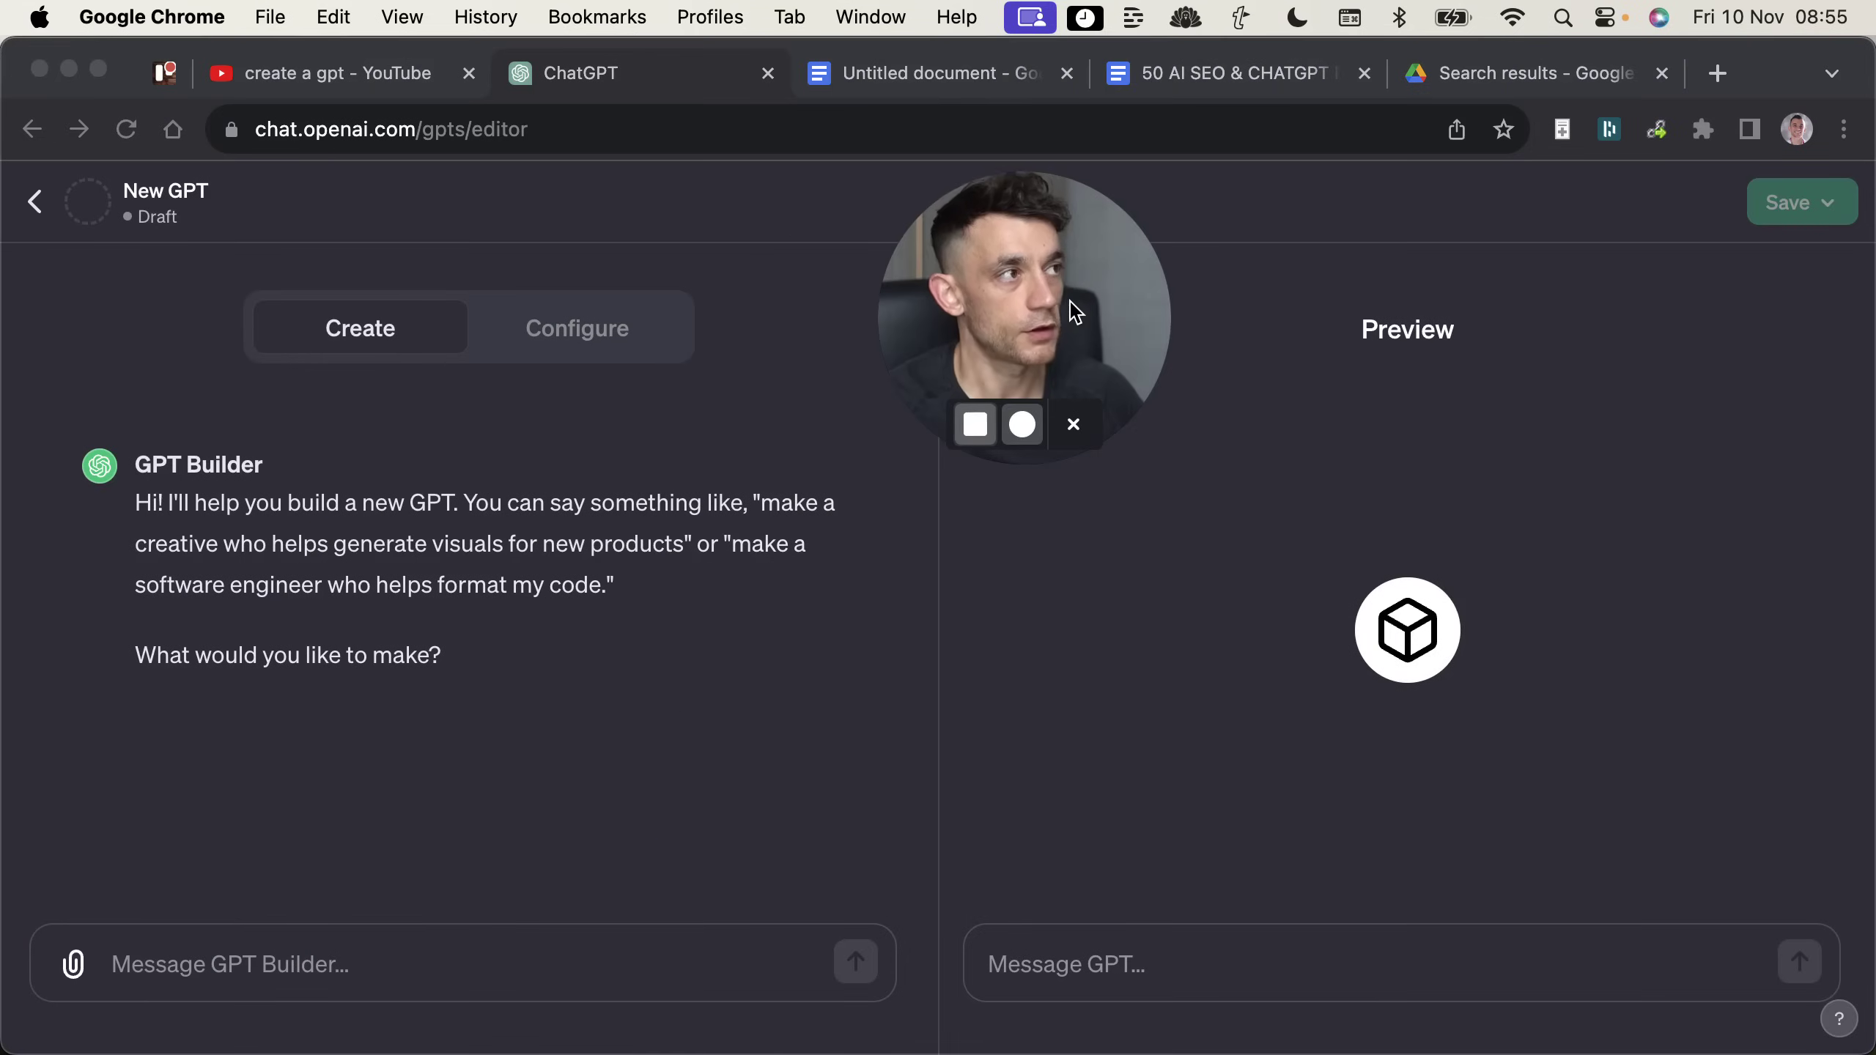
{"action": "left_click", "coordinate": [517, 414]}
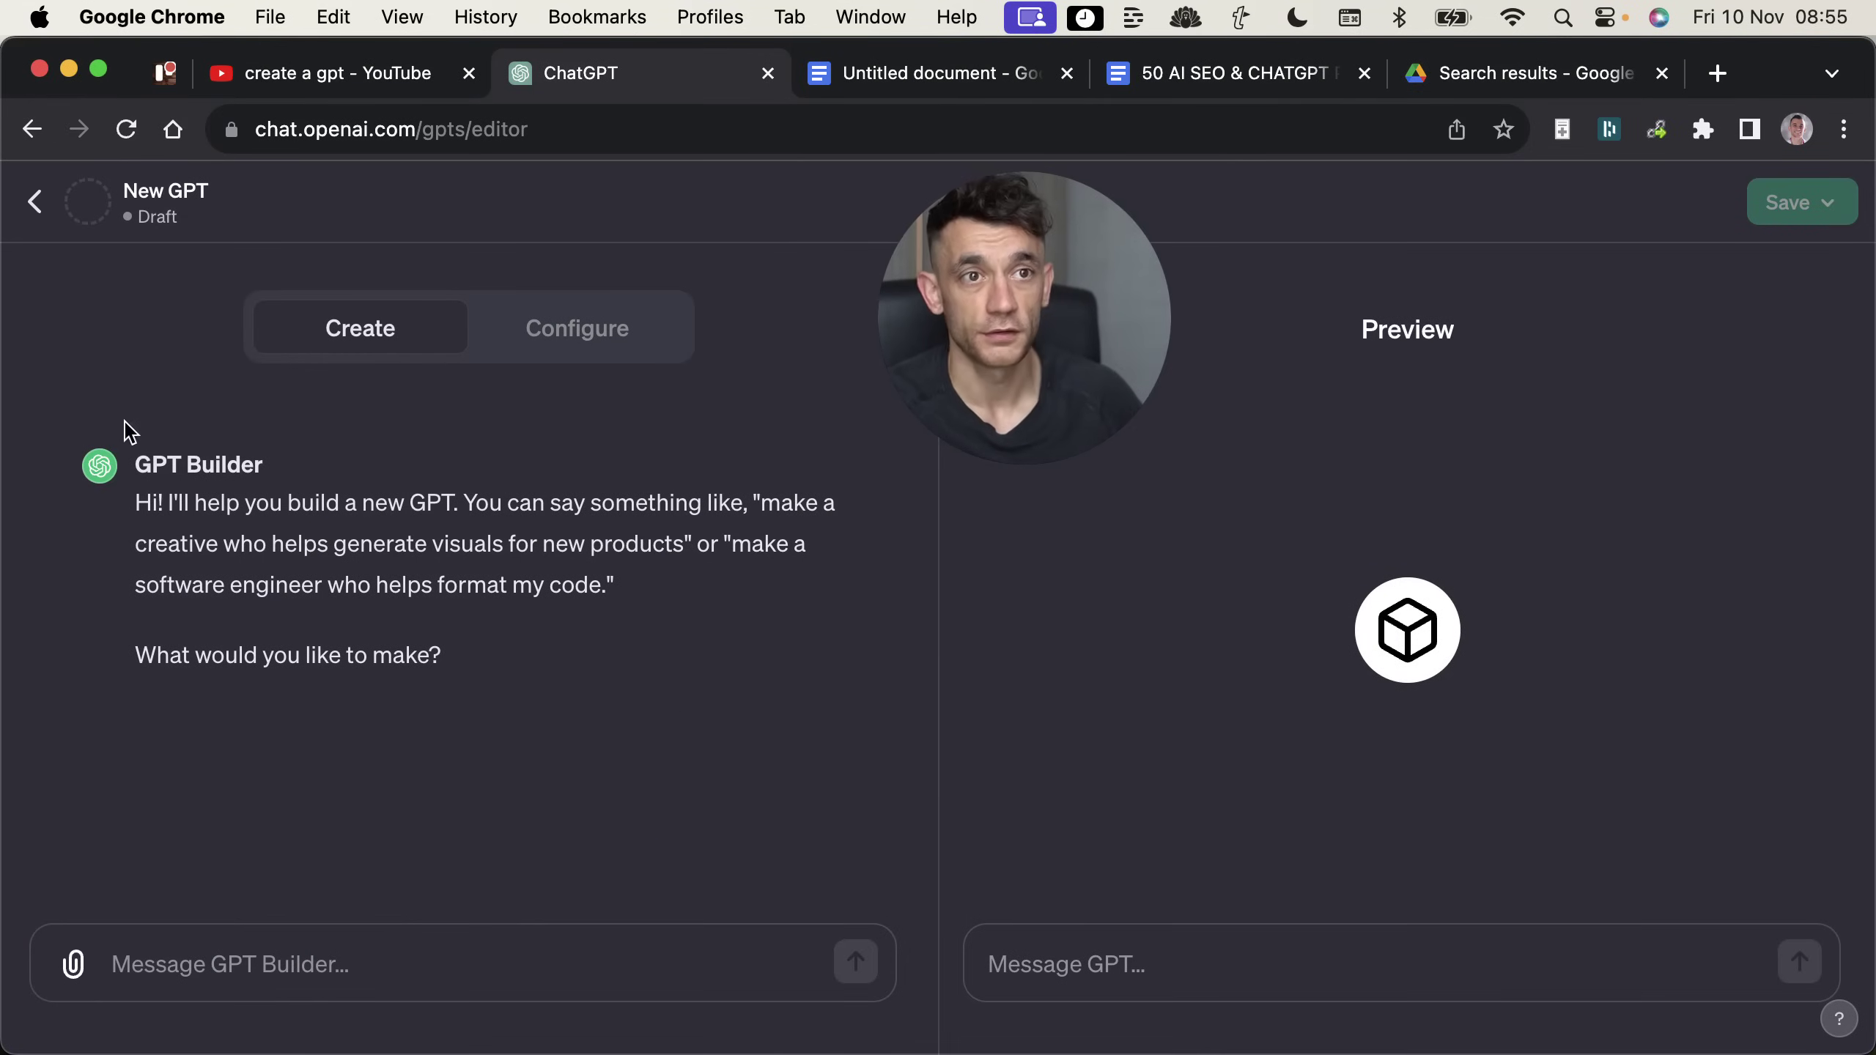
{"action": "left_click_drag", "start_coordinate": [127, 428], "coordinate": [541, 654]}
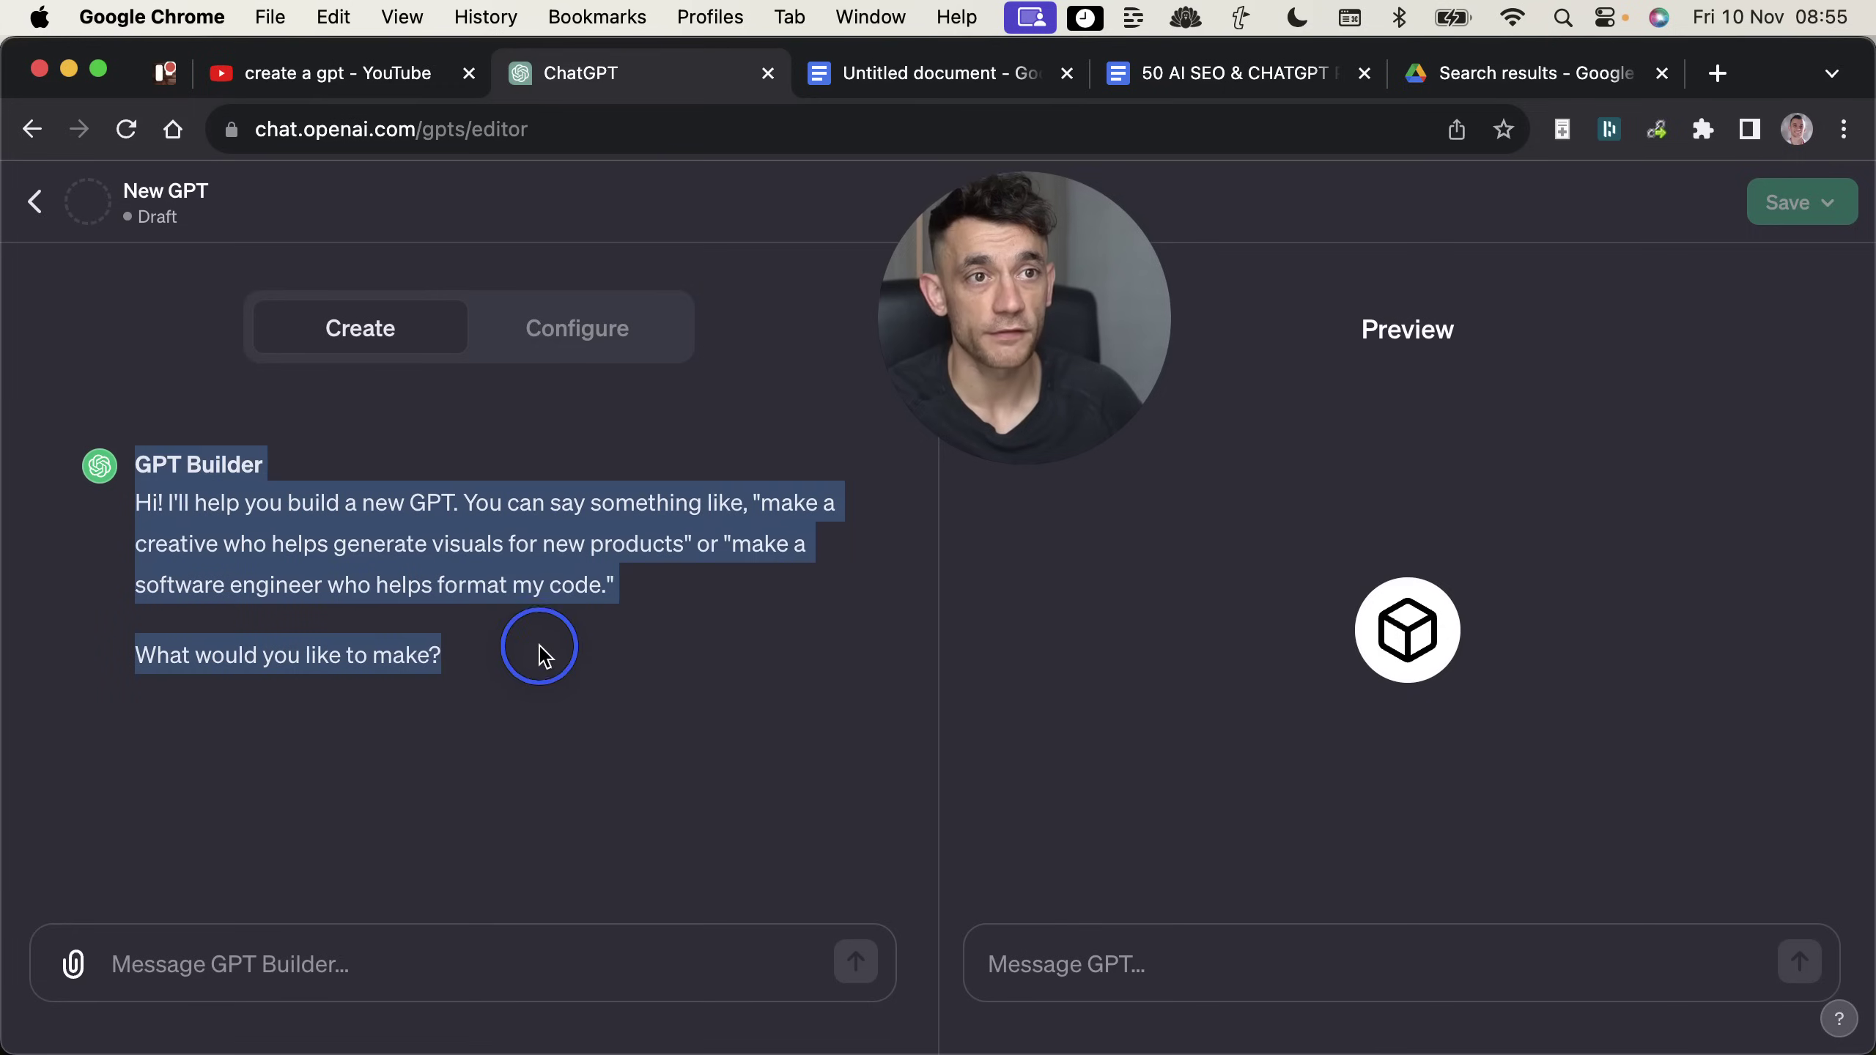
{"action": "left_click", "coordinate": [118, 523]}
Step: Name the GPT 'SEO Outline Creator' with description 'Creates keyword optimized outlines for your articles'
{"action": "left_click", "coordinate": [573, 347]}
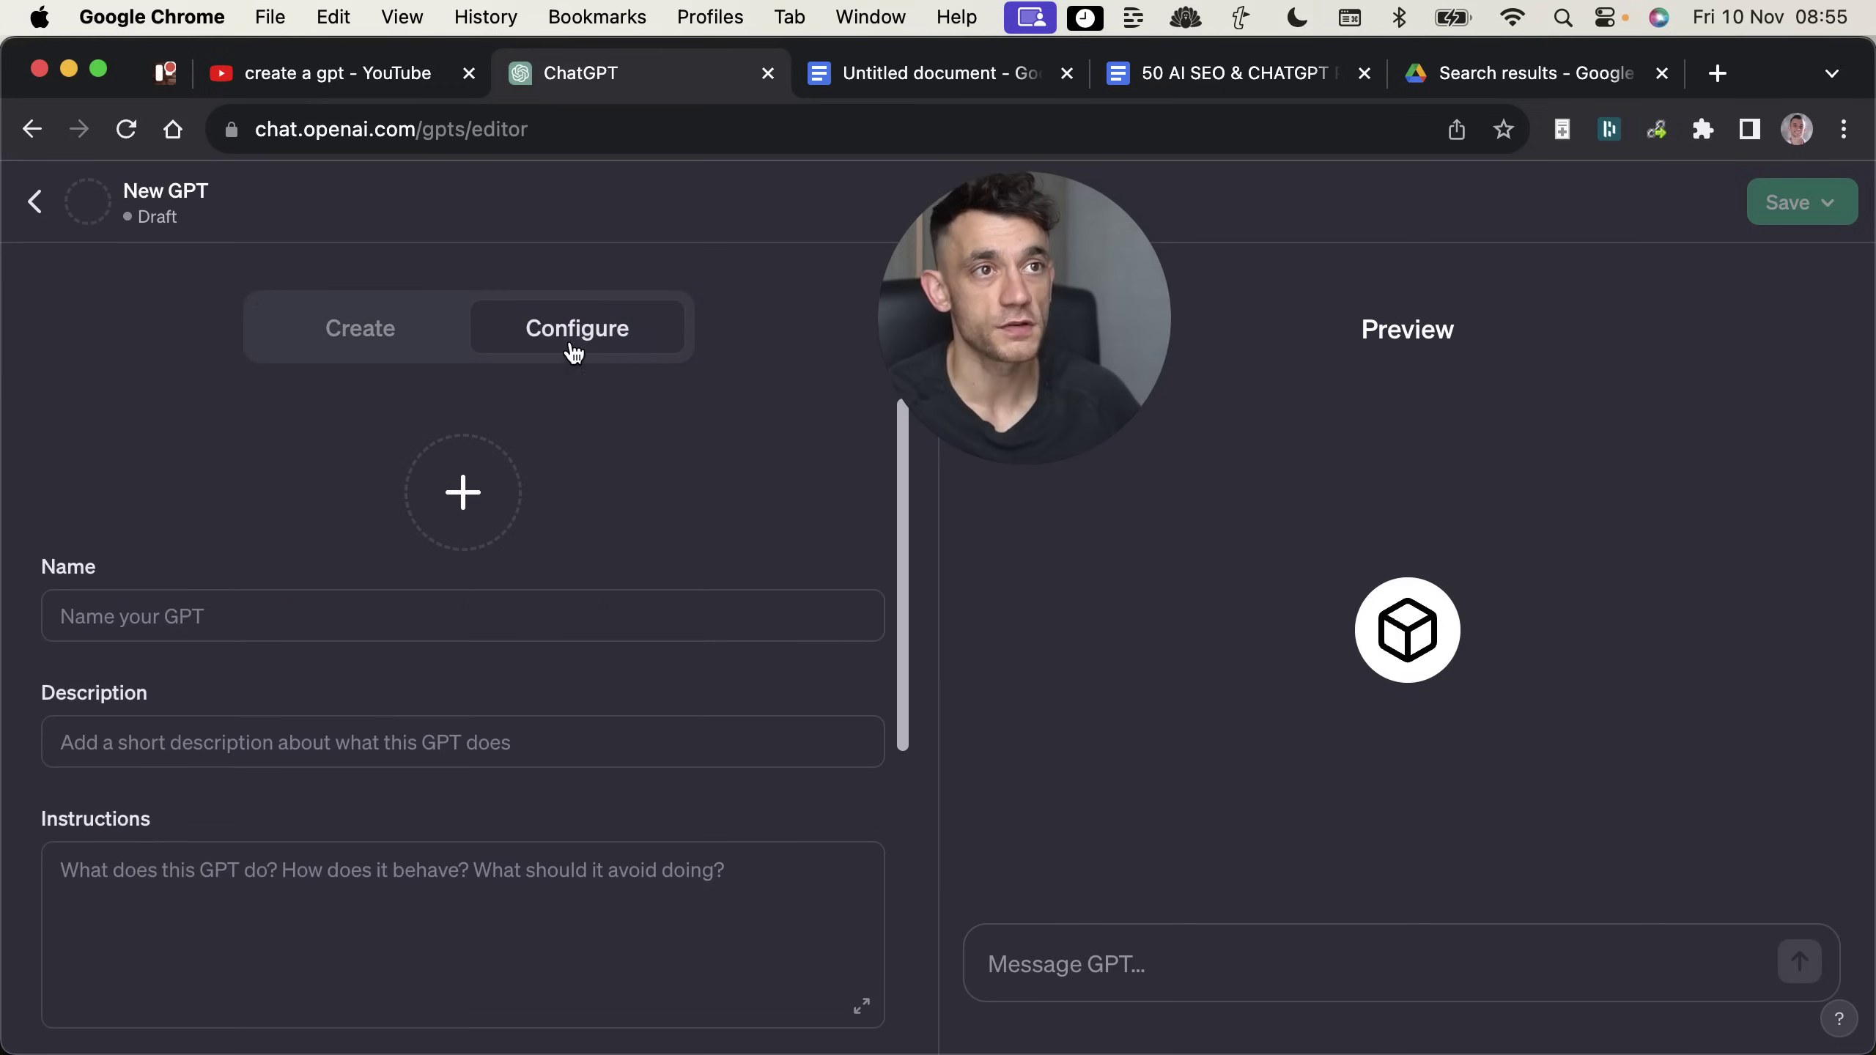
{"action": "left_click", "coordinate": [159, 616]}
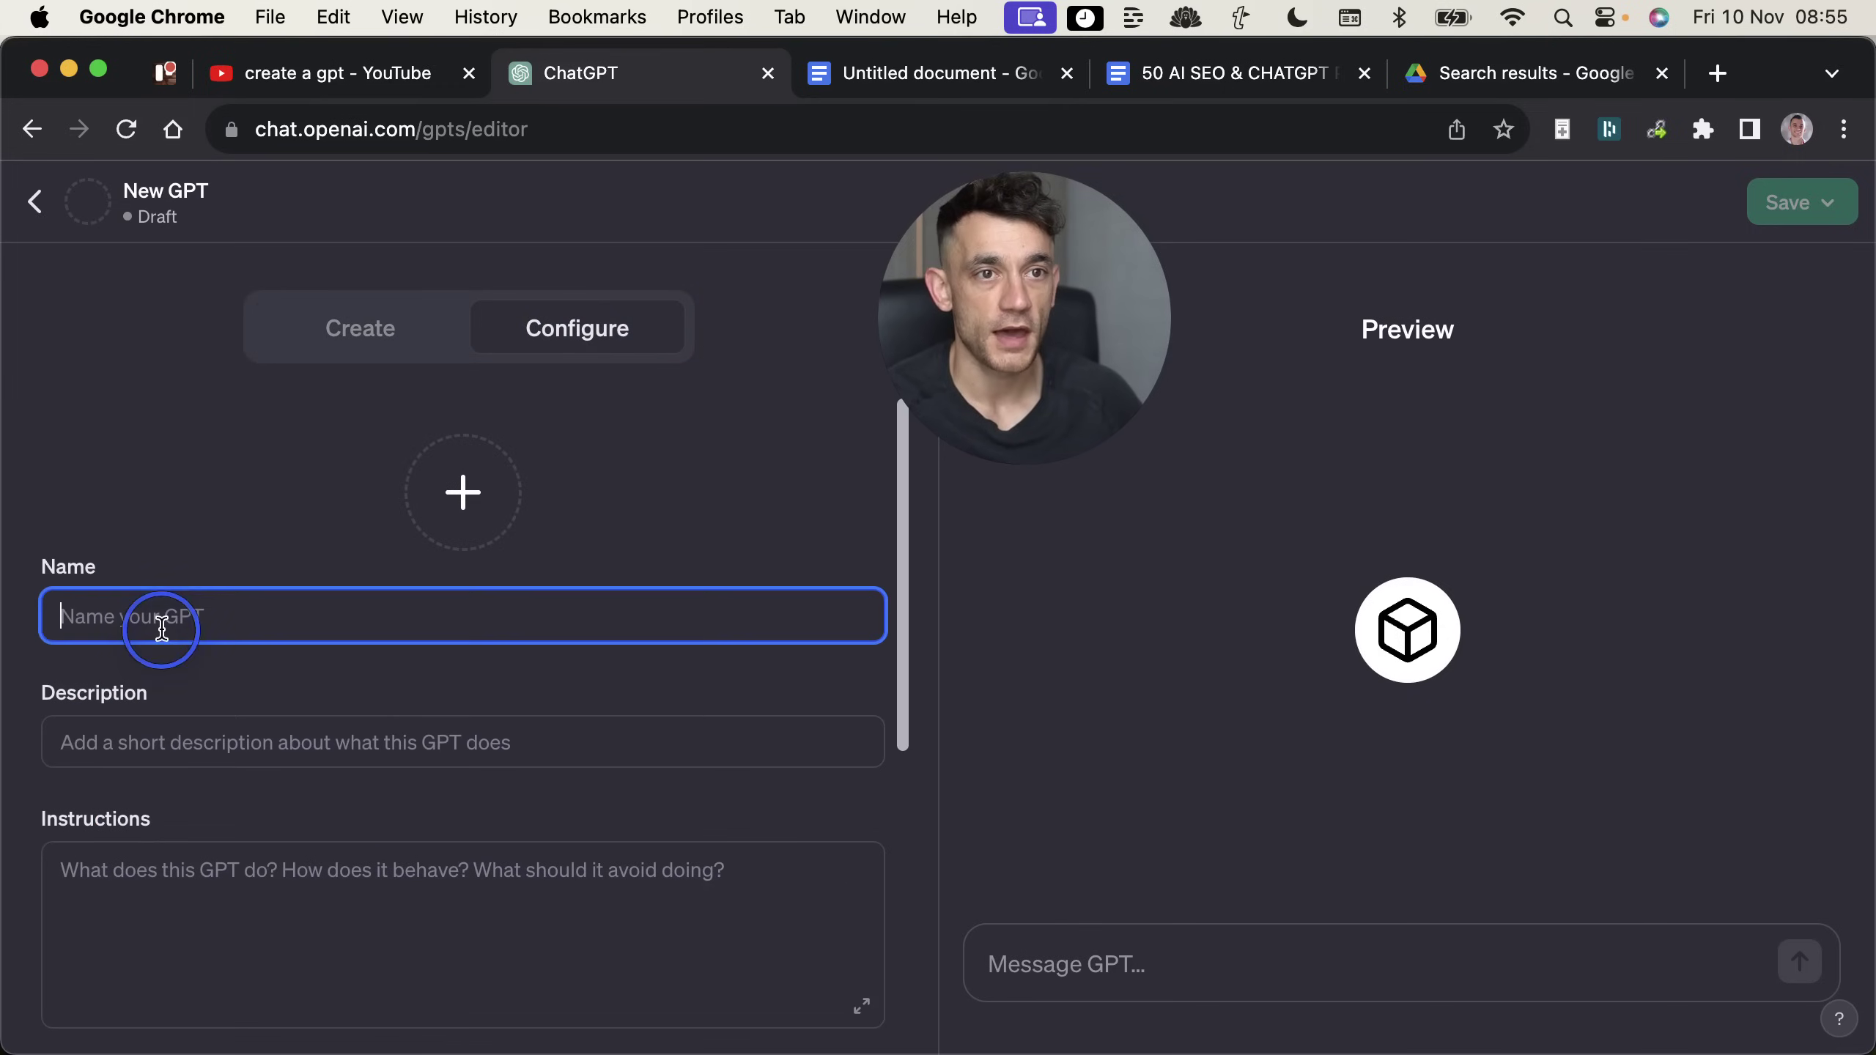
{"action": "type", "text": "SEO Ou"}
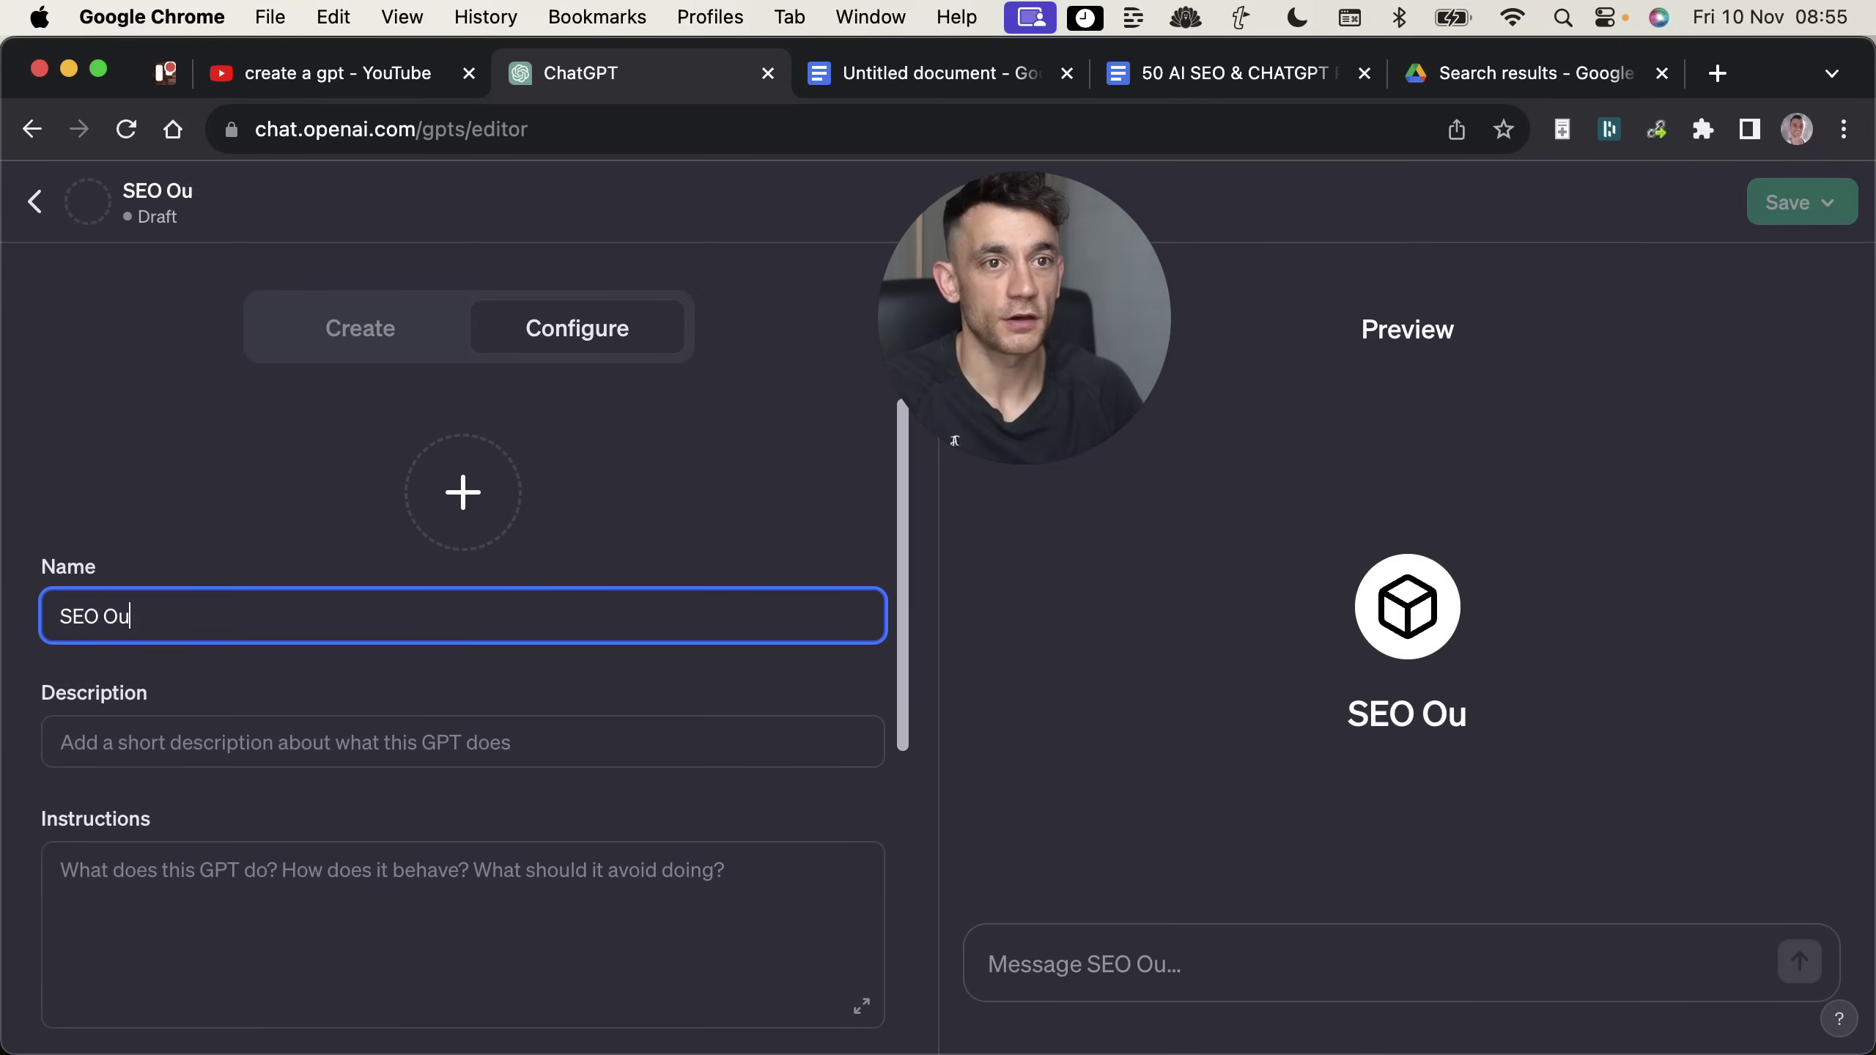
{"action": "type", "text": "tline Creator"}
{"action": "key", "text": "Tab"}
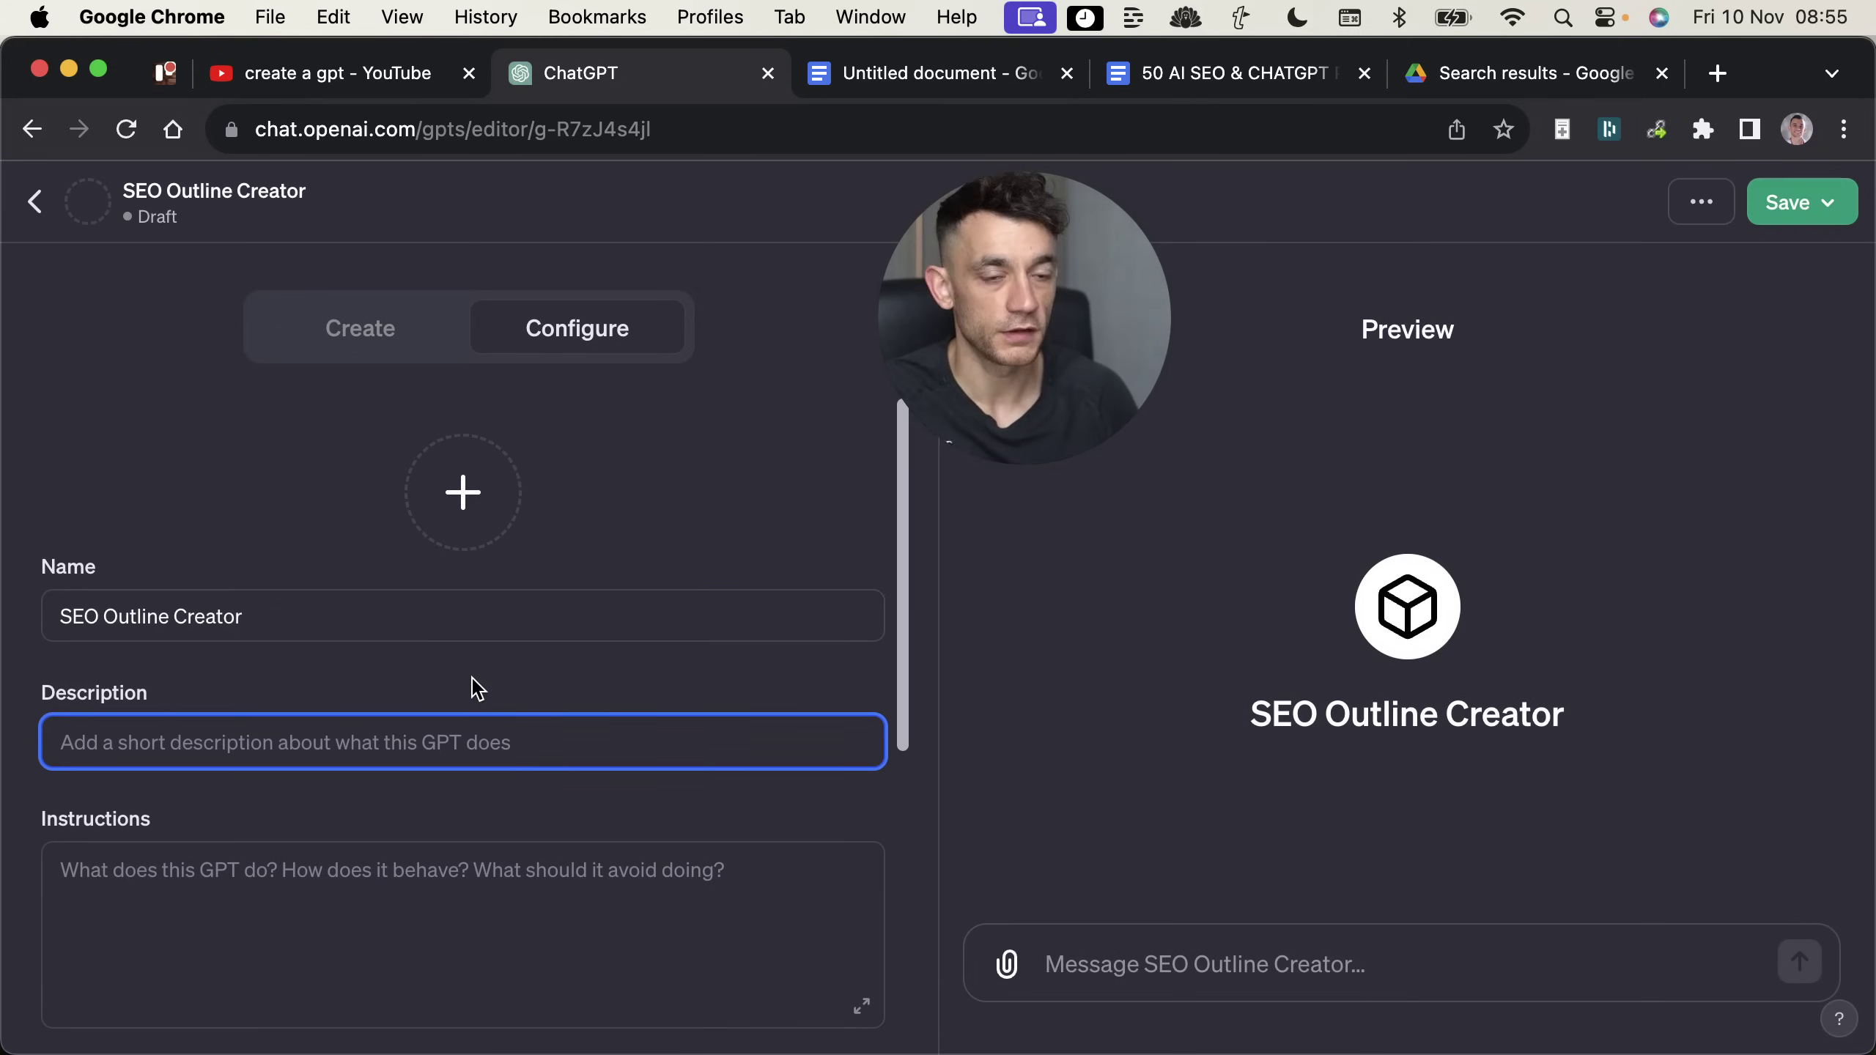
{"action": "type", "text": "Creates keyword opt"}
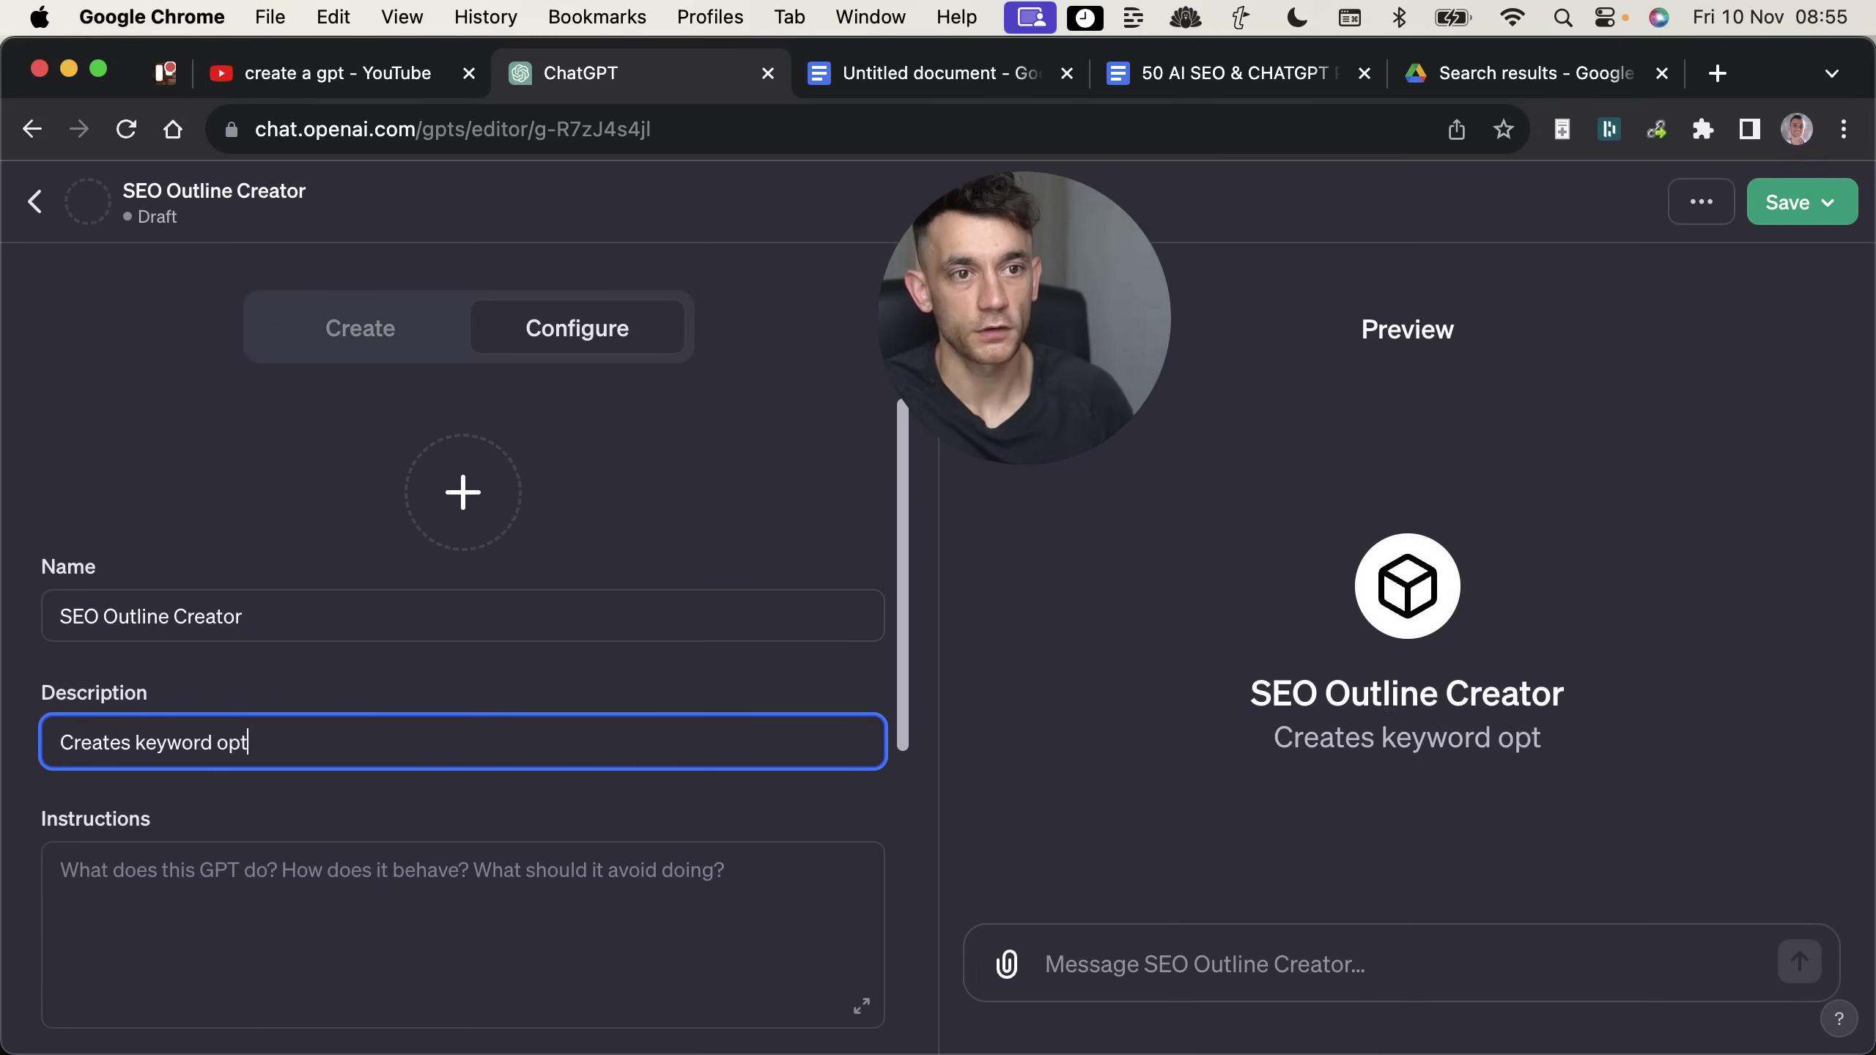
{"action": "type", "text": "imized outlines for your articles"}
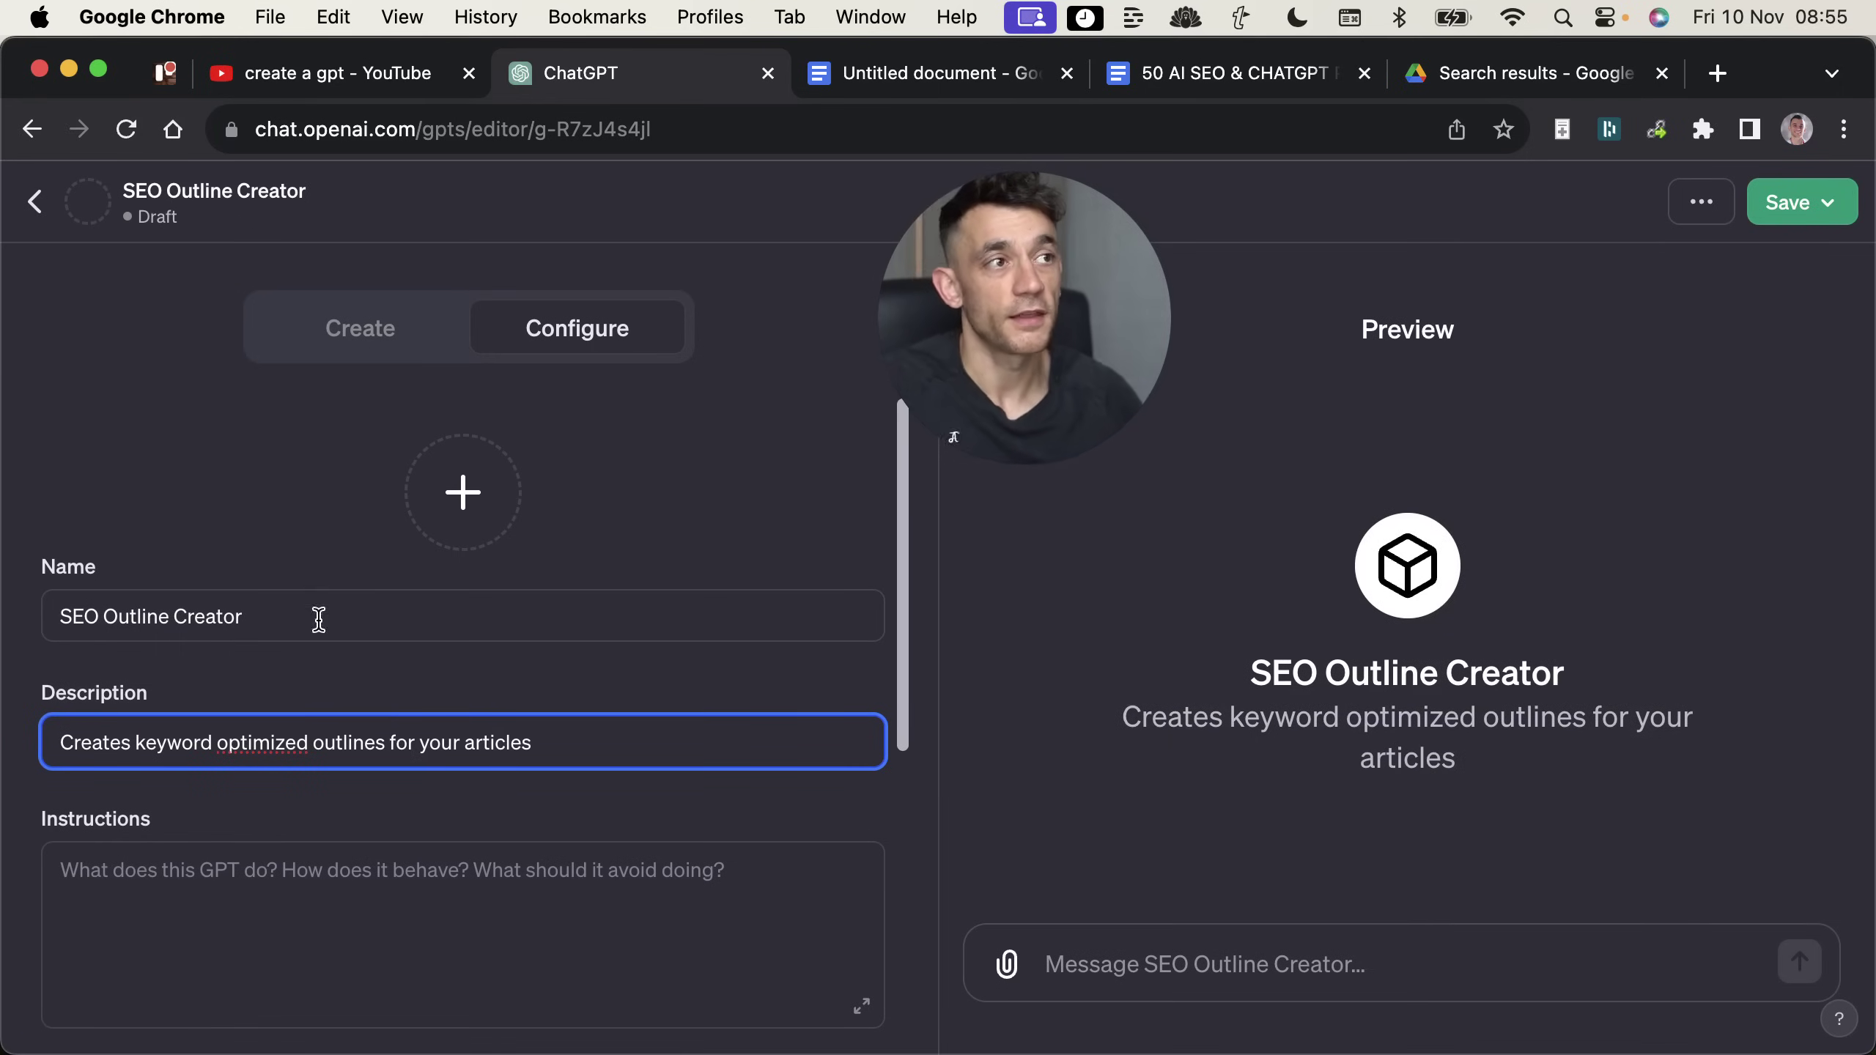
Step: Look over the rest of the Configure form and place the cursor in the Instructions field
{"action": "scroll", "coordinate": [410, 569], "scroll_direction": "down", "scroll_amount": 10}
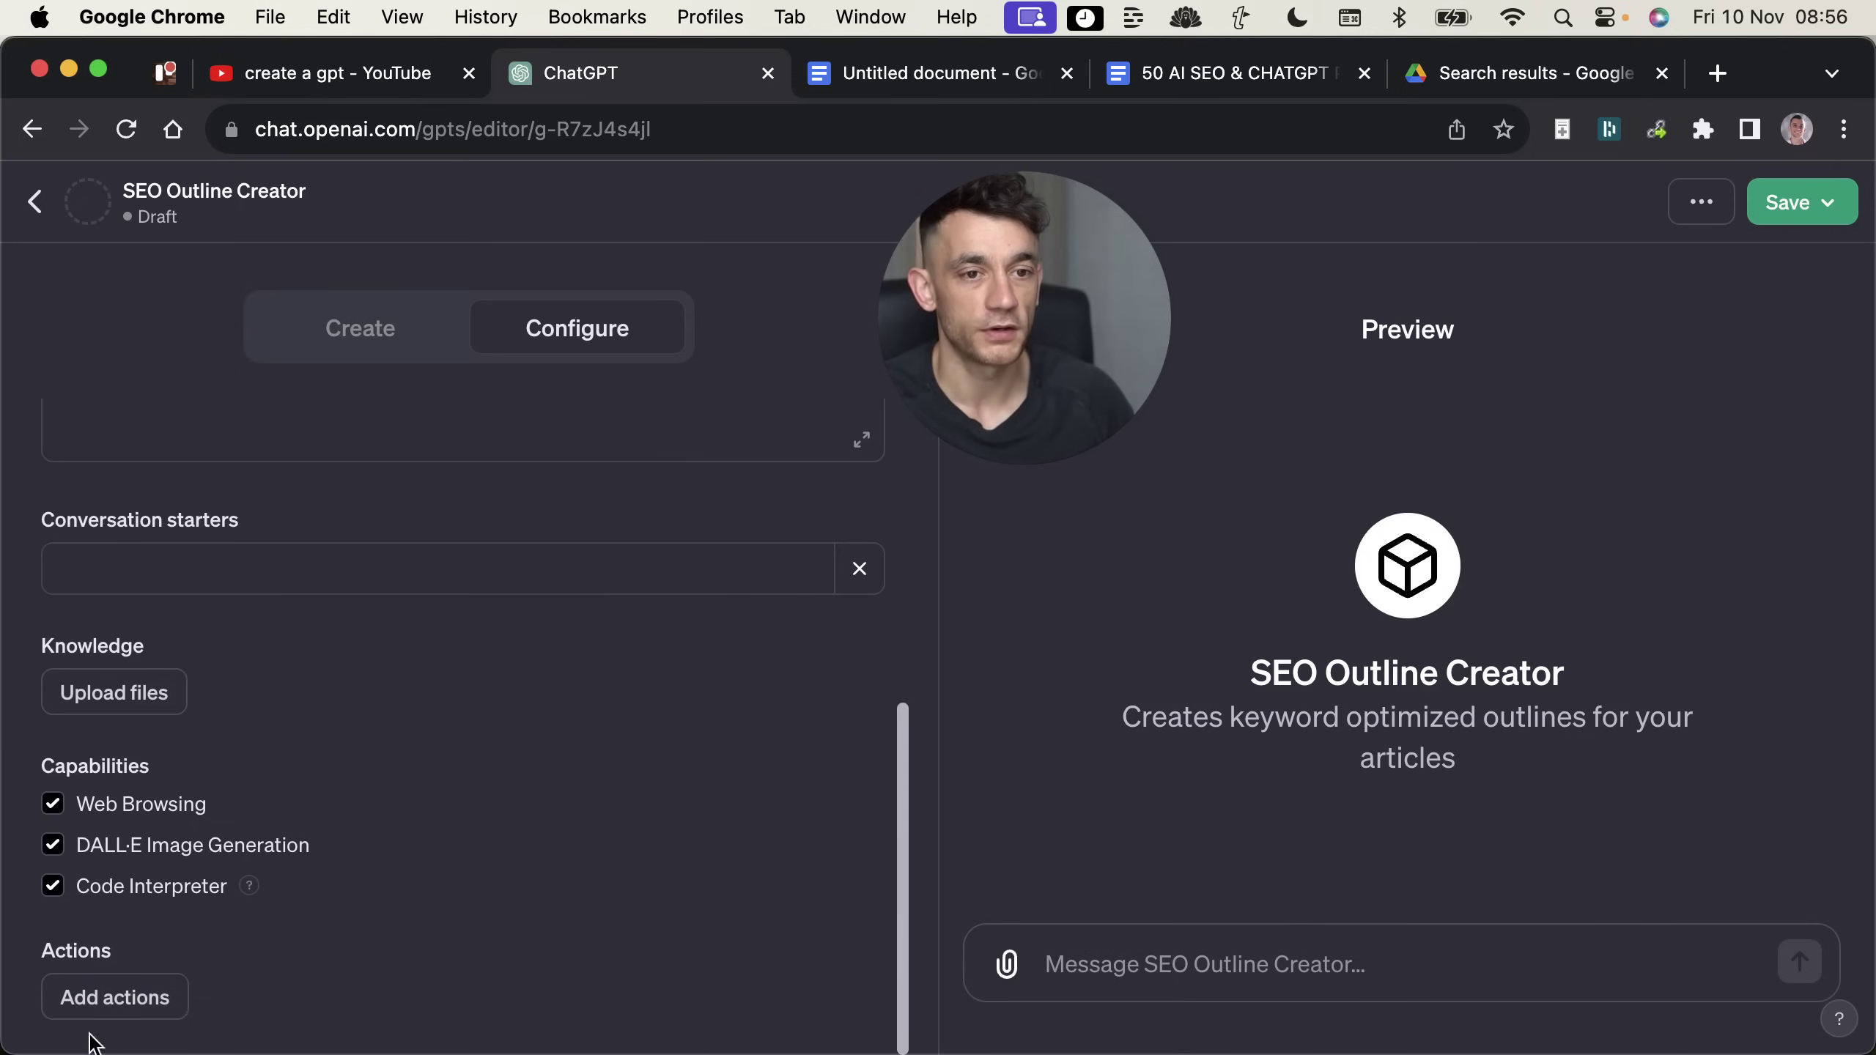
{"action": "scroll", "coordinate": [406, 908], "scroll_direction": "up", "scroll_amount": 2}
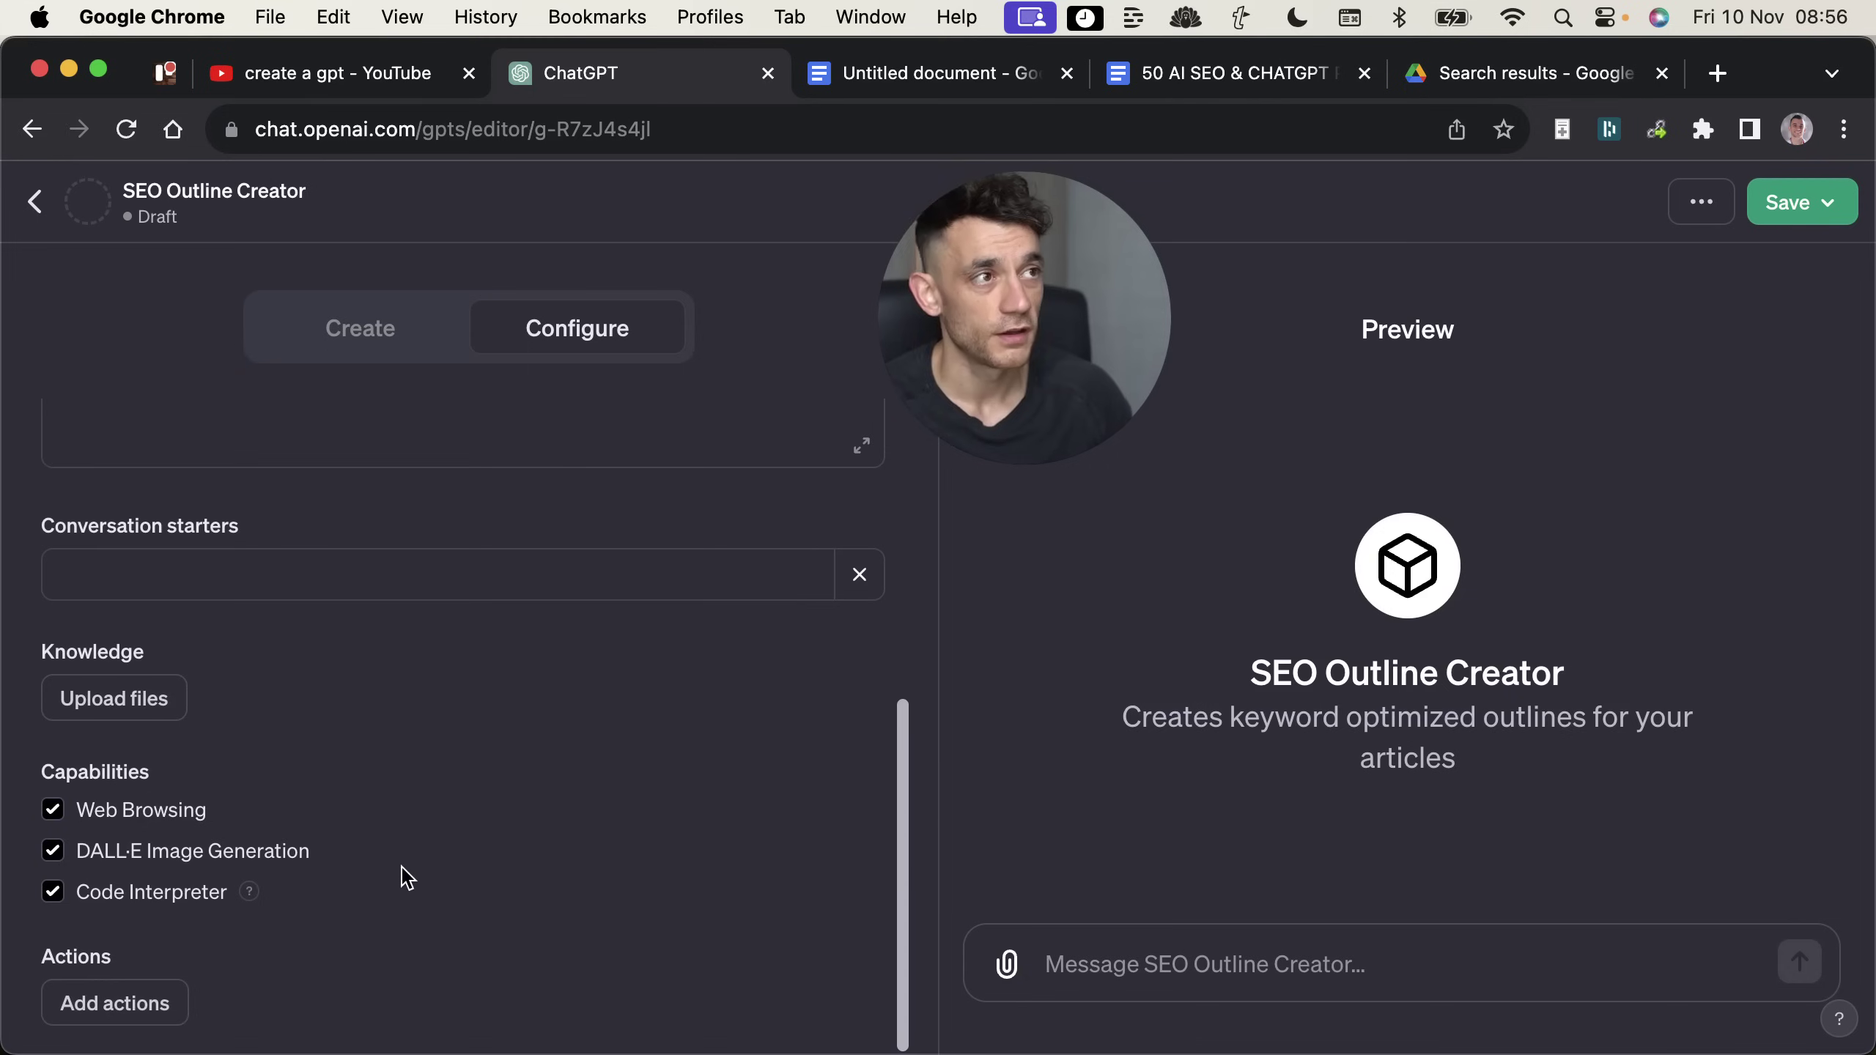
{"action": "scroll", "coordinate": [429, 872], "scroll_direction": "up", "scroll_amount": 8}
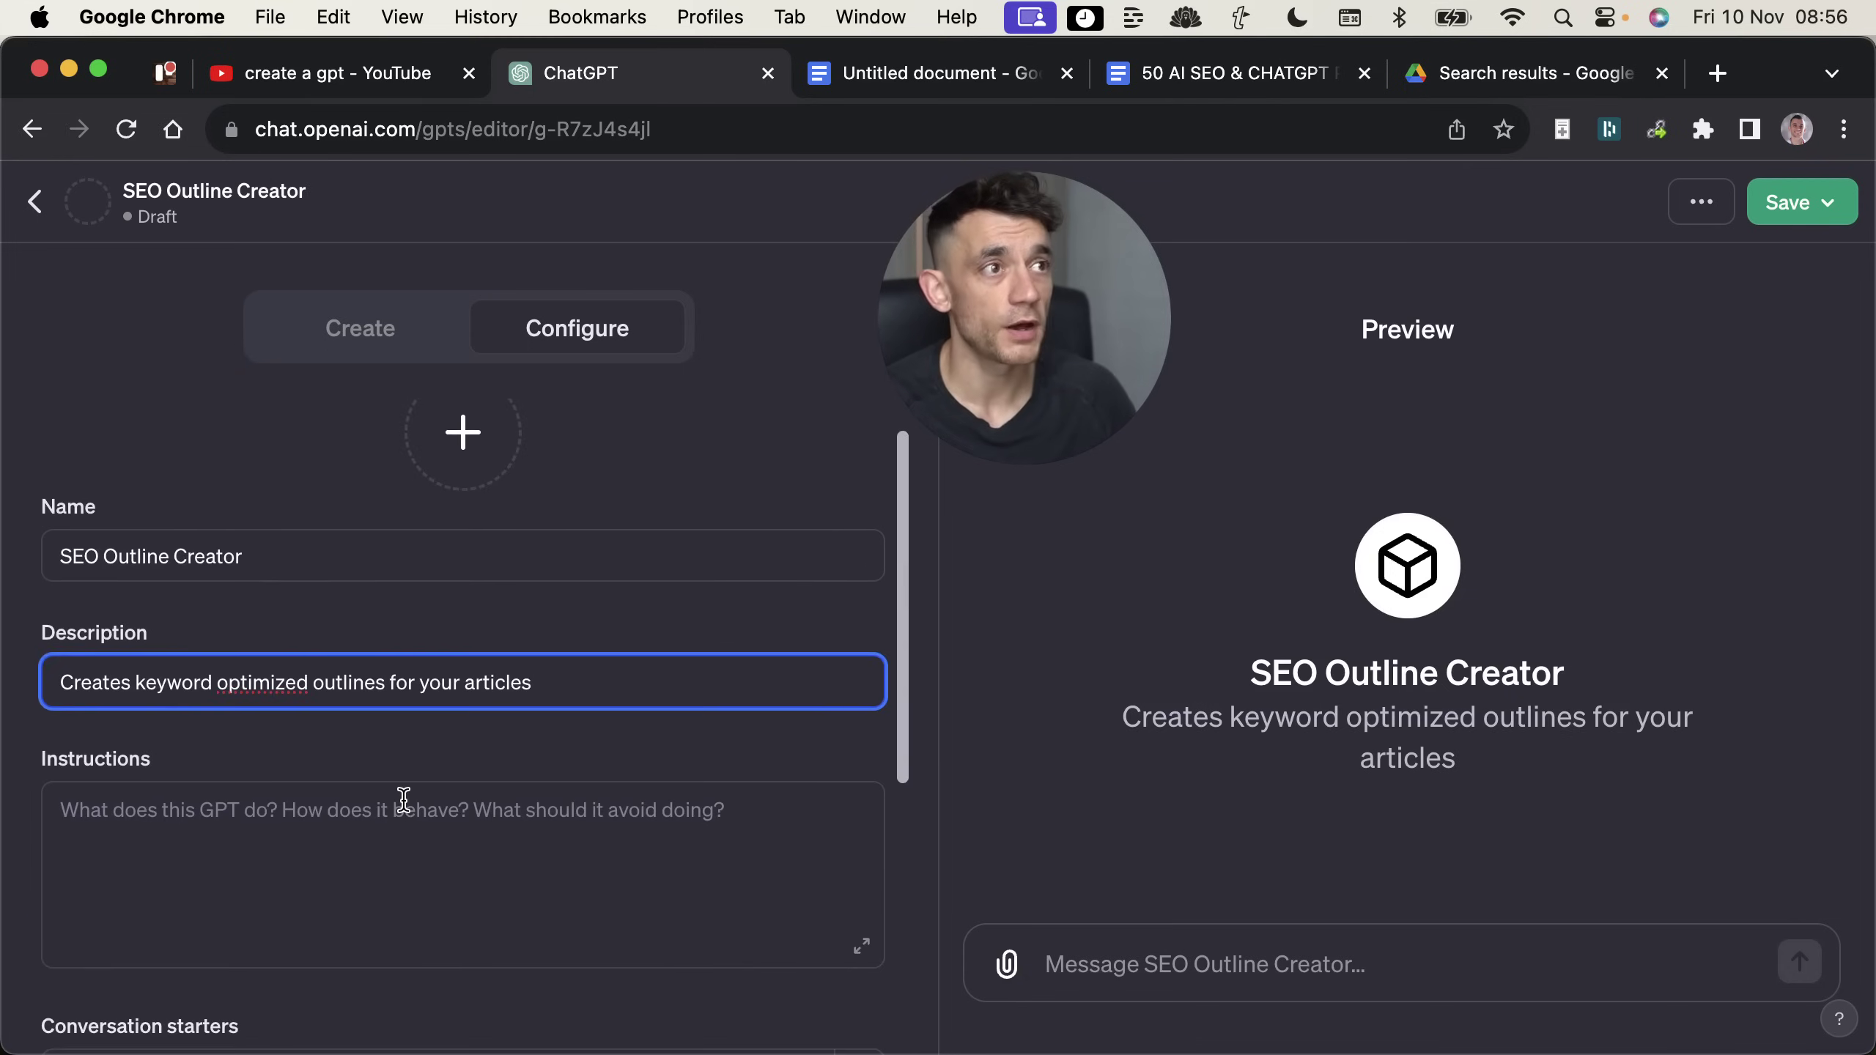
{"action": "scroll", "coordinate": [413, 827], "scroll_direction": "down", "scroll_amount": 2}
{"action": "scroll", "coordinate": [436, 842], "scroll_direction": "down", "scroll_amount": 2}
{"action": "left_click", "coordinate": [452, 855]}
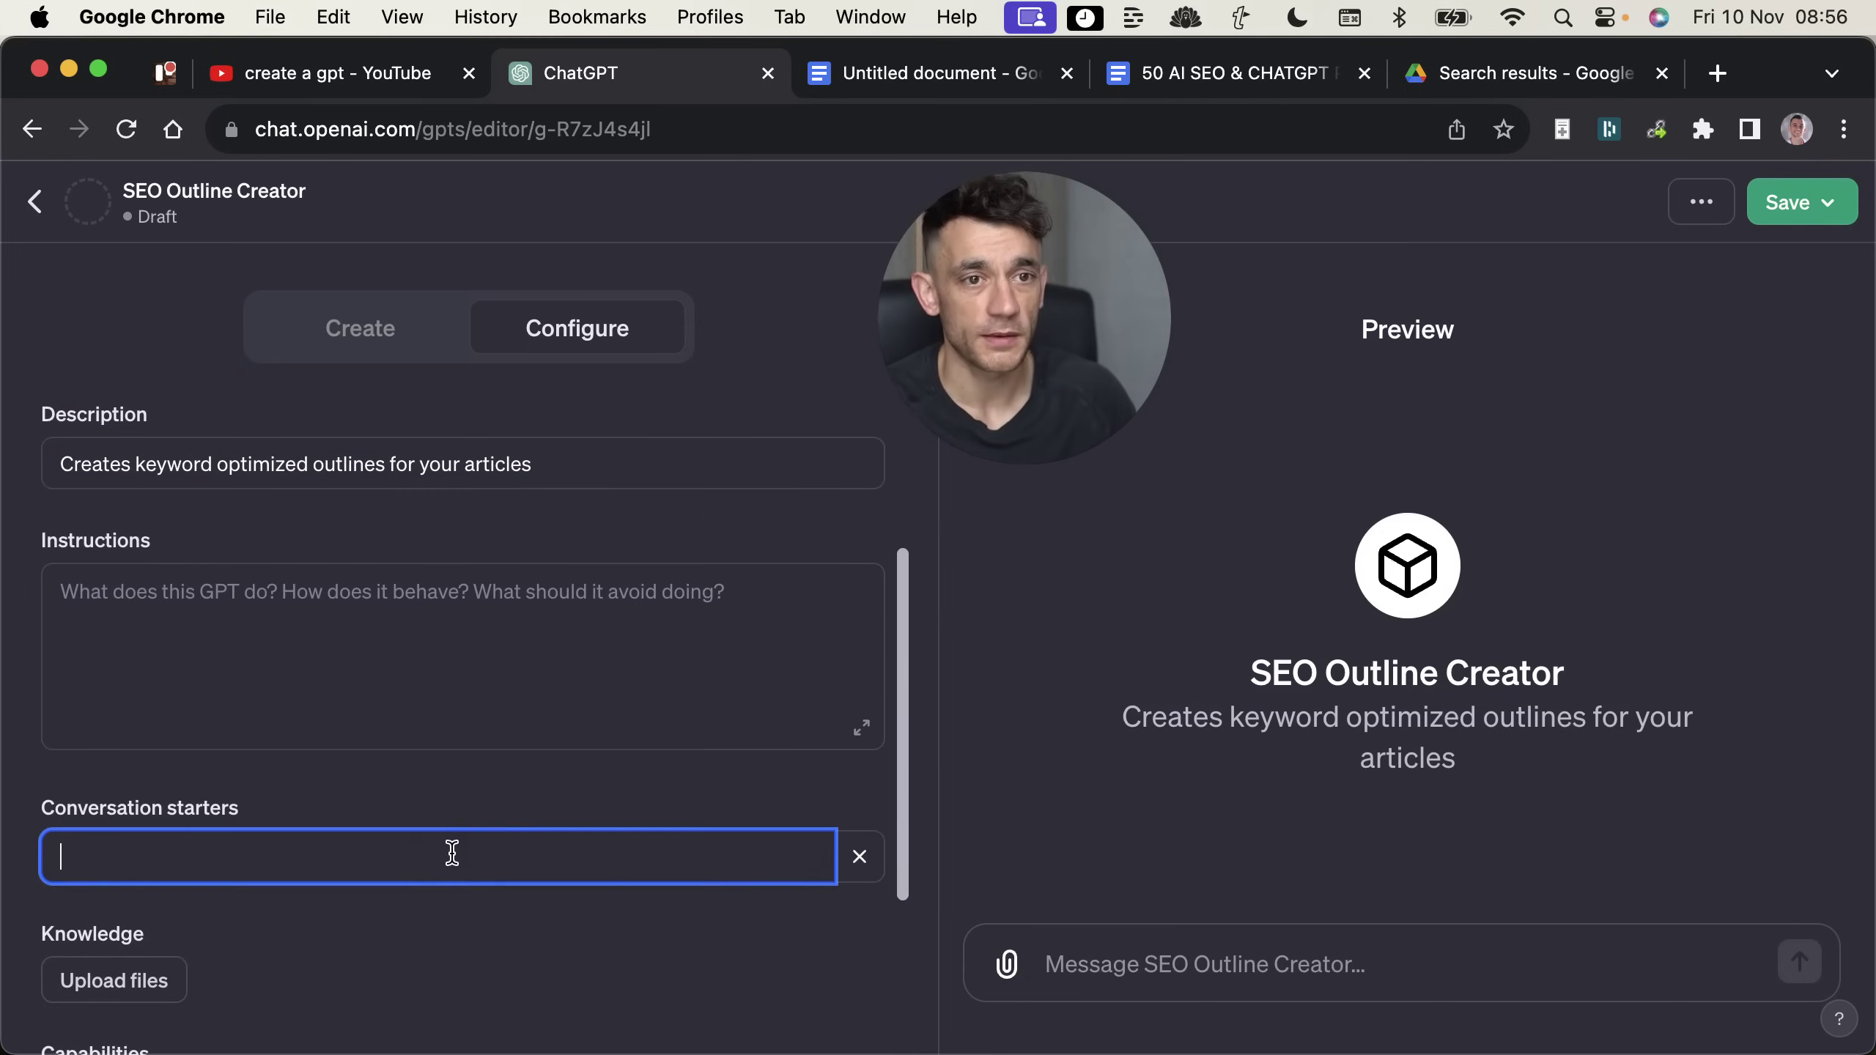
{"action": "scroll", "coordinate": [366, 666], "scroll_direction": "up", "scroll_amount": 1}
{"action": "left_click", "coordinate": [371, 713]}
Step: Read through the prepared GPT instructions in the Google Docs document
{"action": "key", "text": "ctrl+Tab"}
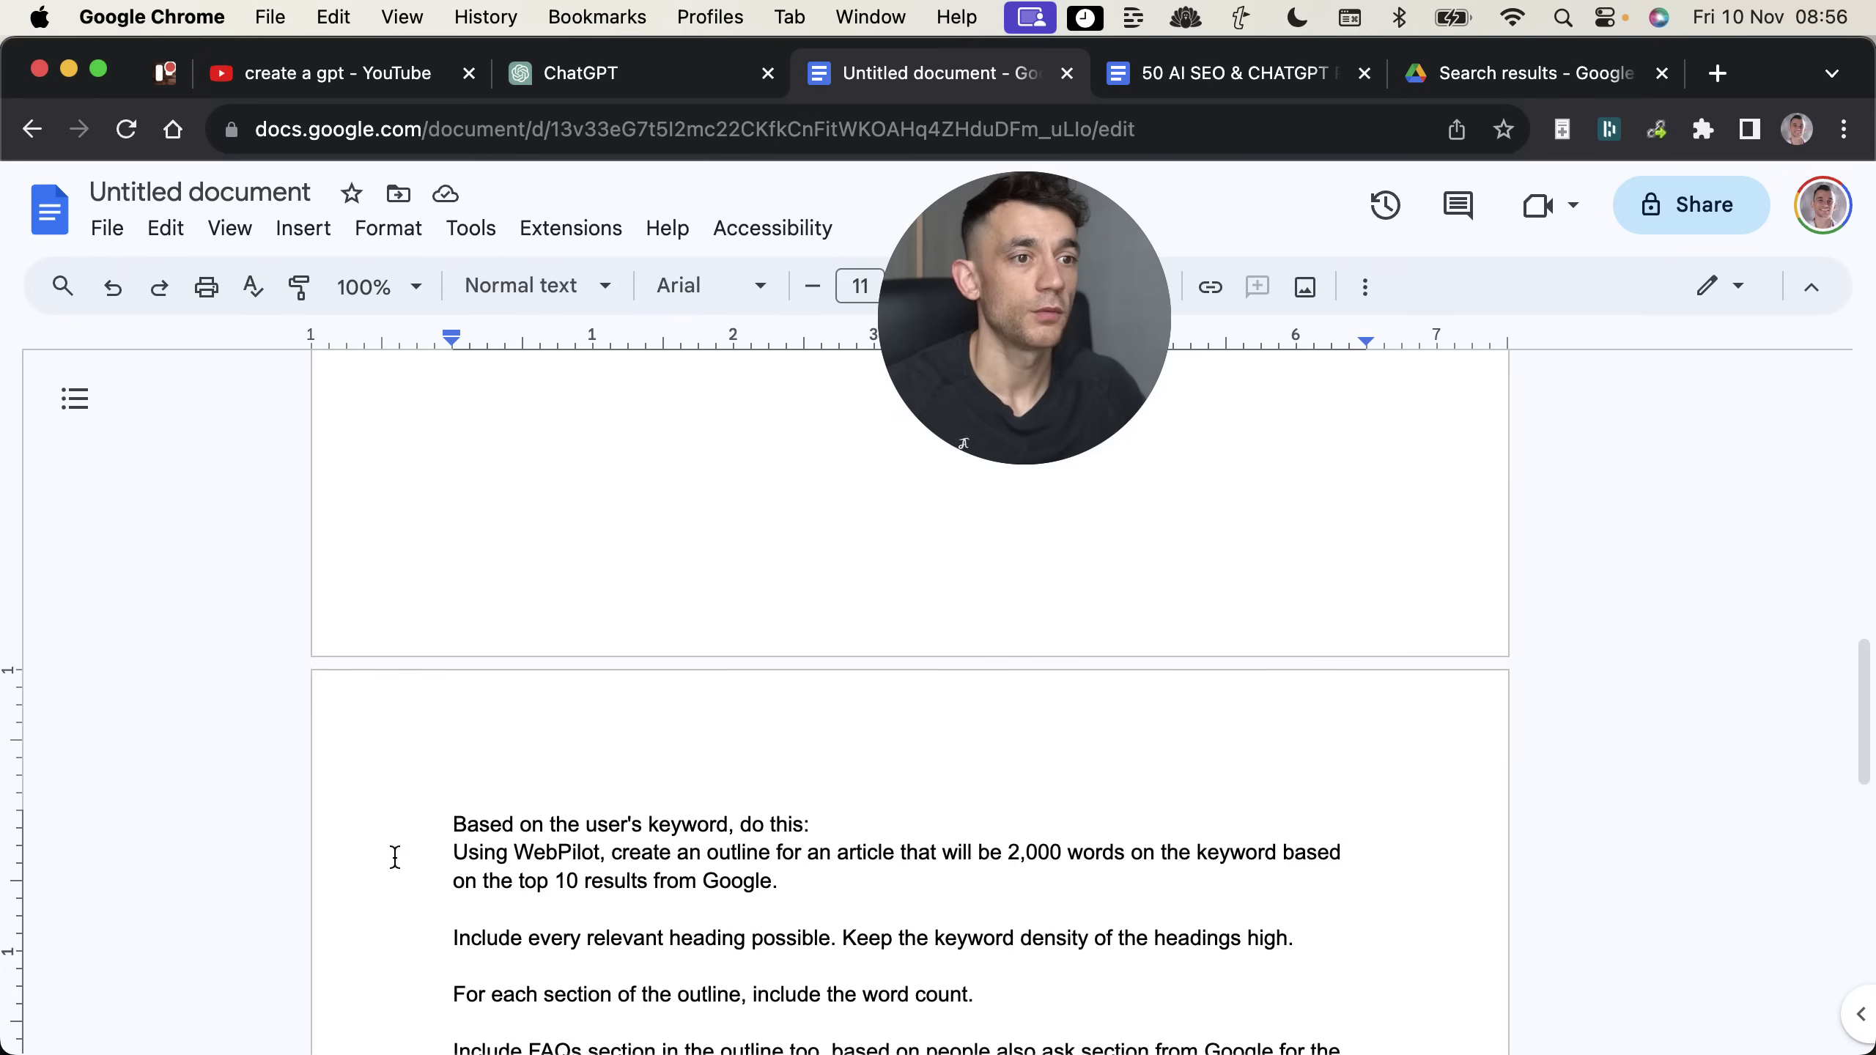
{"action": "scroll", "coordinate": [429, 717], "scroll_direction": "down", "scroll_amount": 3}
{"action": "left_click_drag", "start_coordinate": [419, 604], "coordinate": [881, 739]}
{"action": "scroll", "coordinate": [881, 738], "scroll_direction": "down", "scroll_amount": 3}
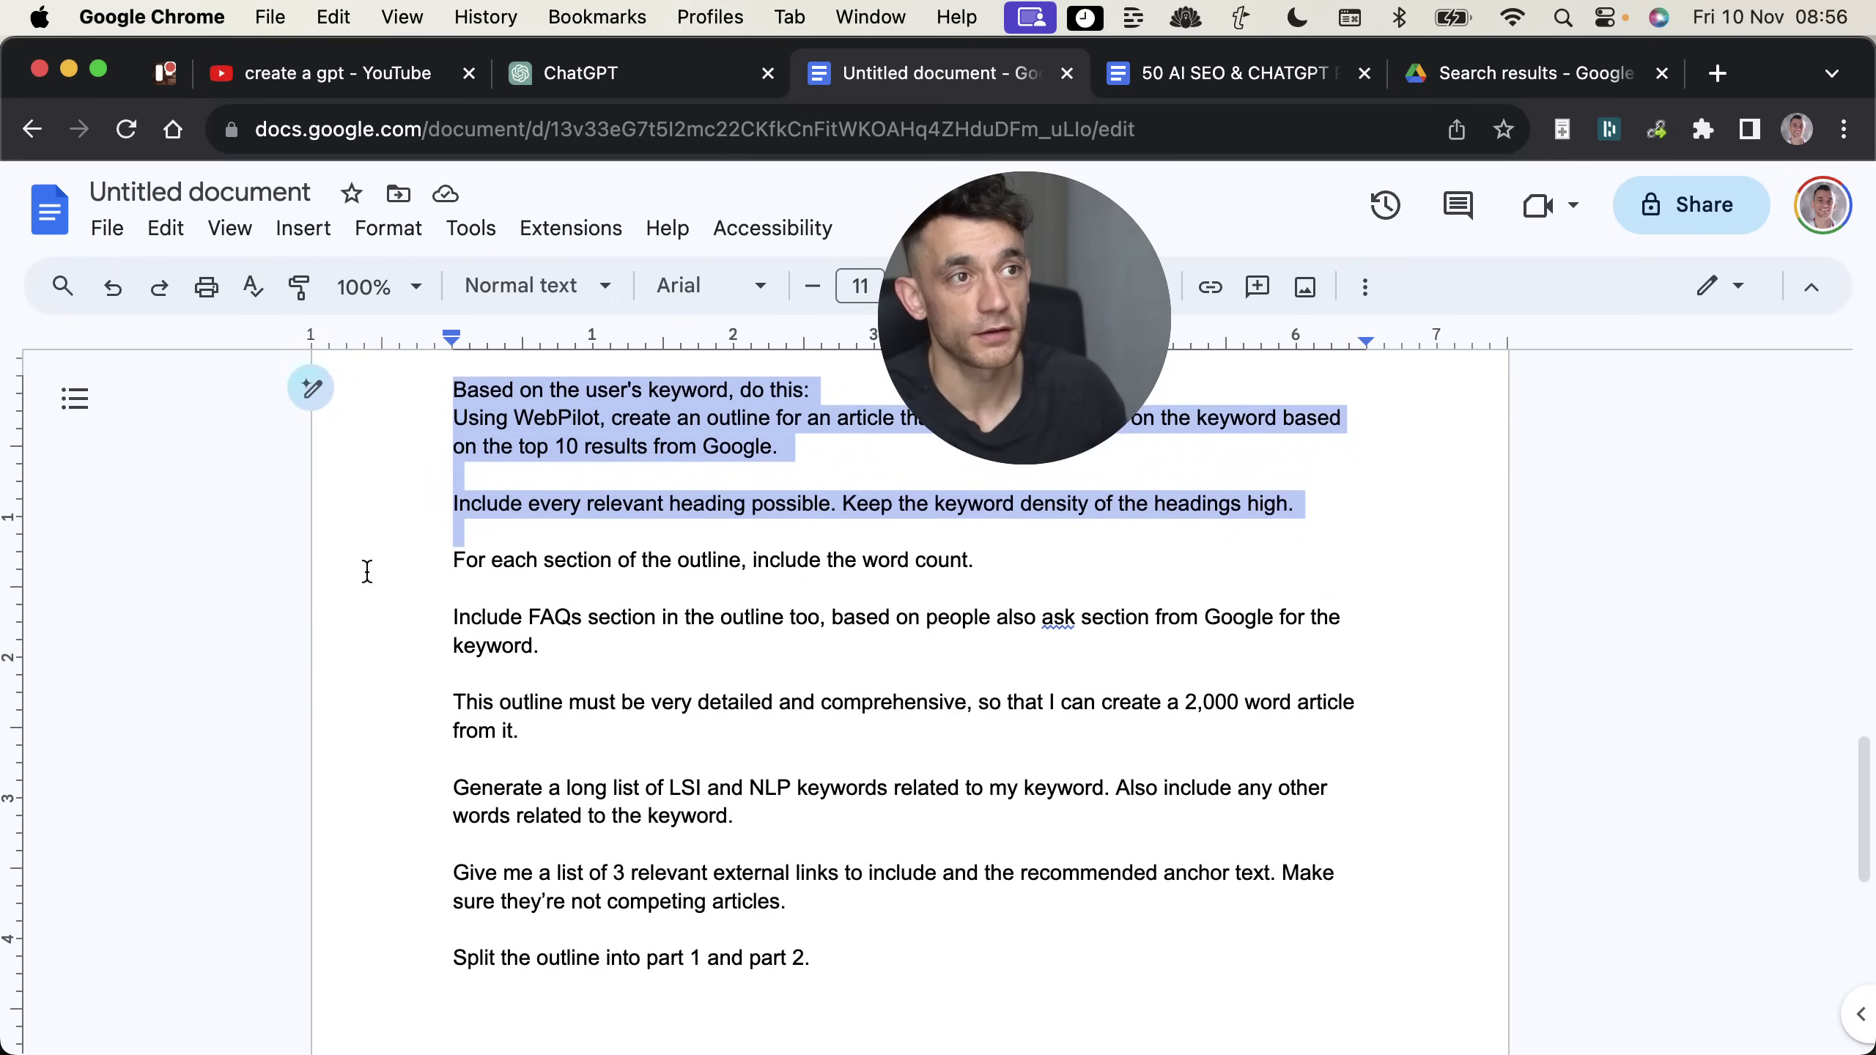
{"action": "scroll", "coordinate": [369, 569], "scroll_direction": "up", "scroll_amount": 3}
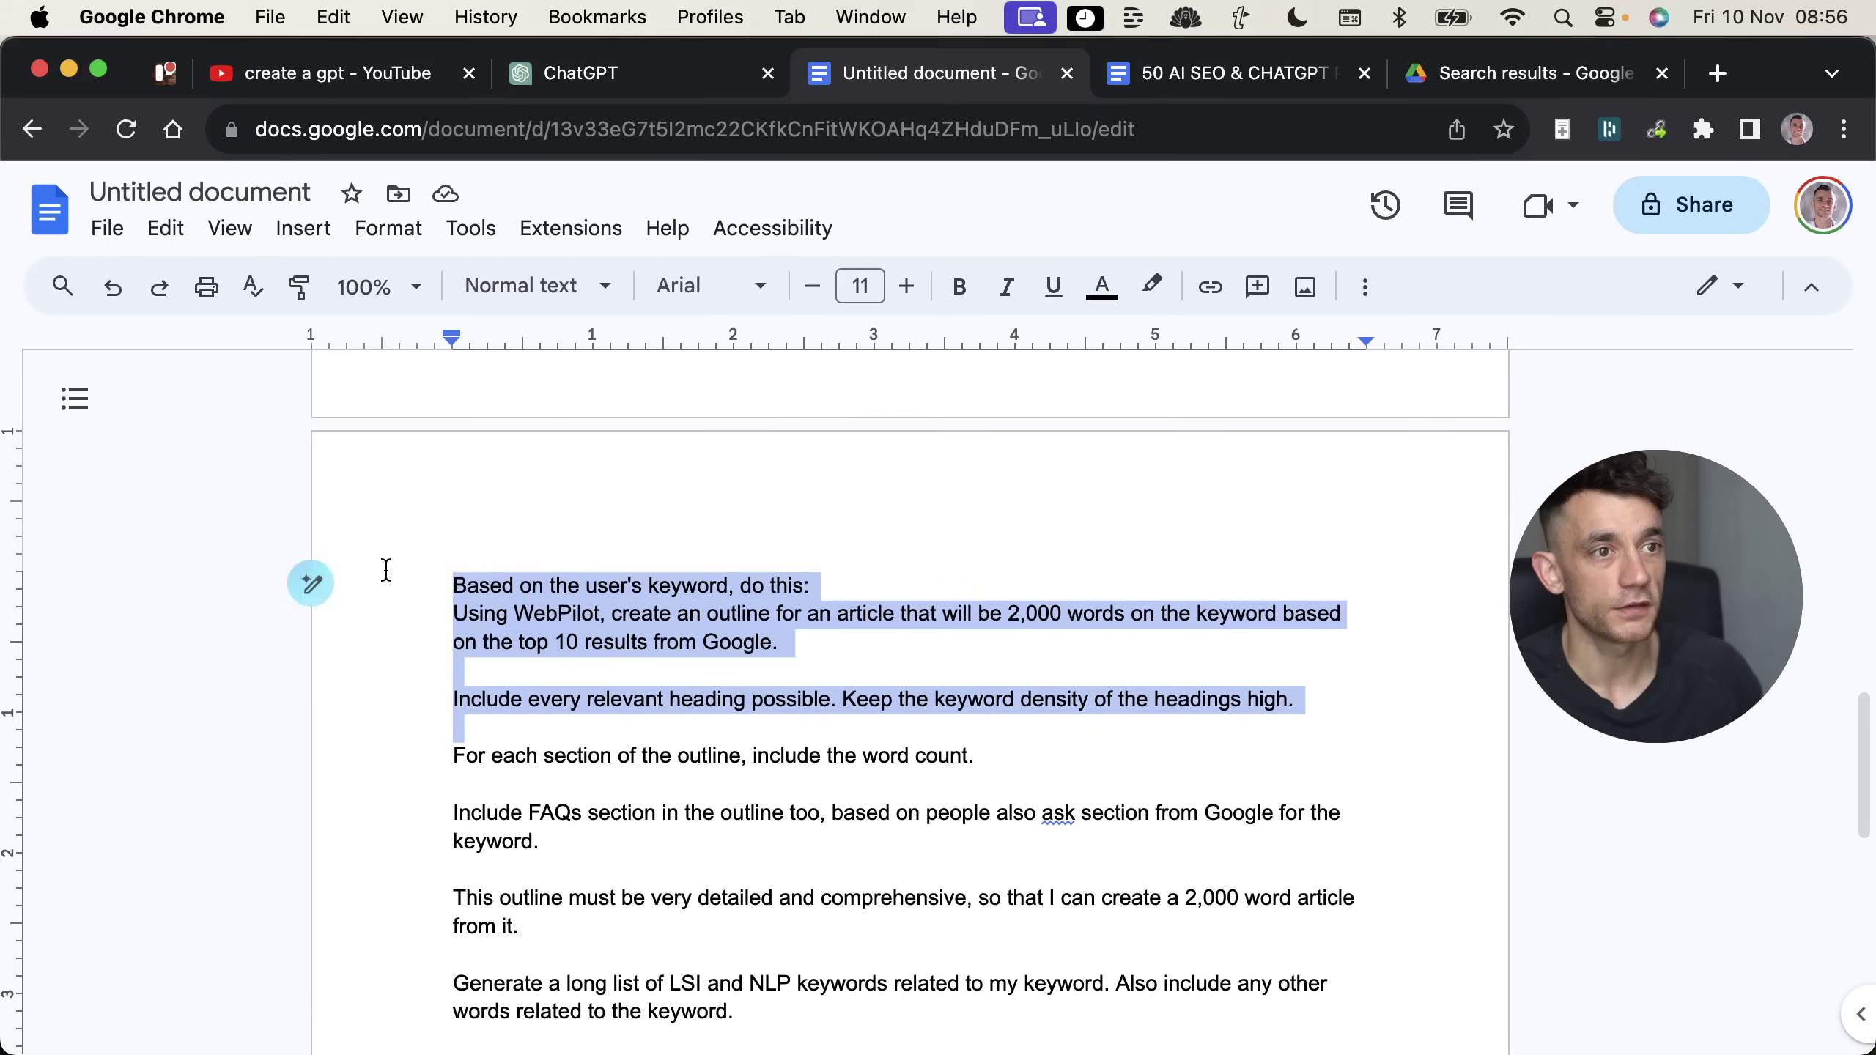
{"action": "left_click_drag", "start_coordinate": [398, 578], "coordinate": [838, 616]}
{"action": "scroll", "coordinate": [773, 488], "scroll_direction": "down", "scroll_amount": 3}
Step: Replace 'WebPilot,' with 'web browsing,' and select the entire instruction text for copying
{"action": "double_click", "coordinate": [559, 423]}
{"action": "type", "text": "web brow"}
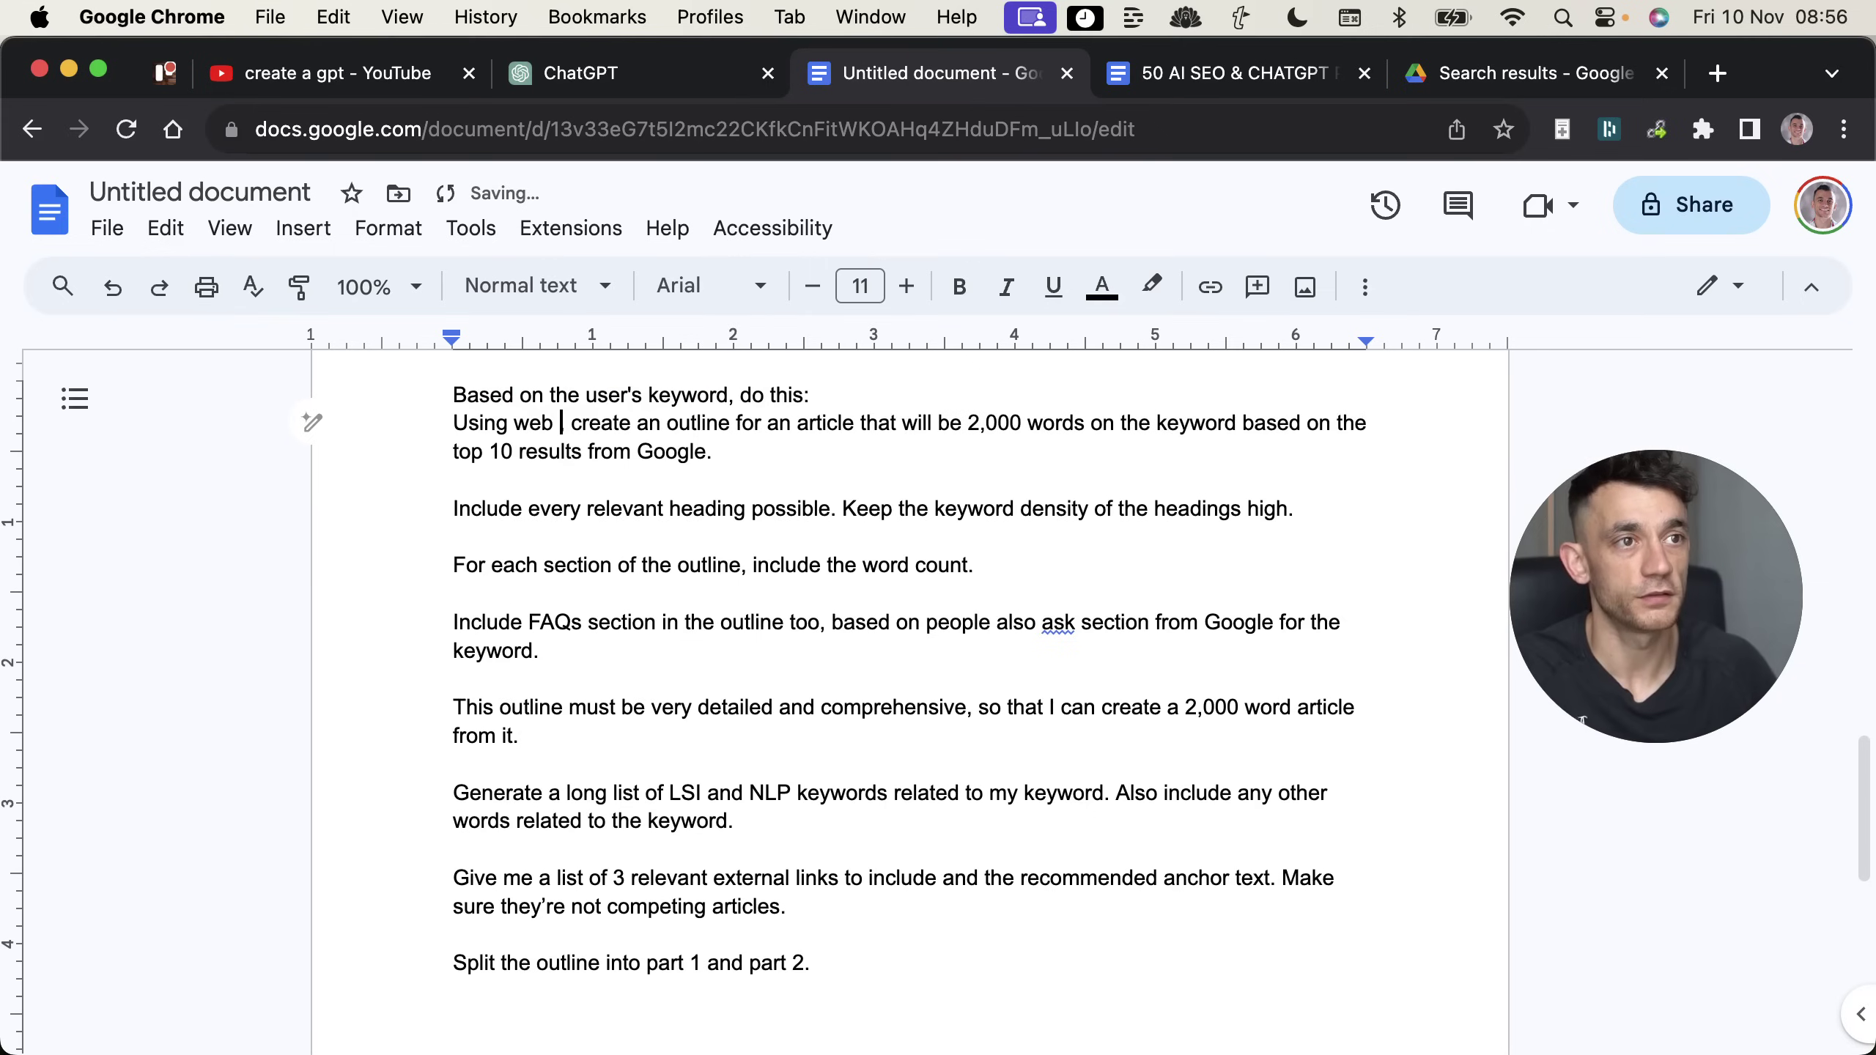
{"action": "type", "text": "sing,"}
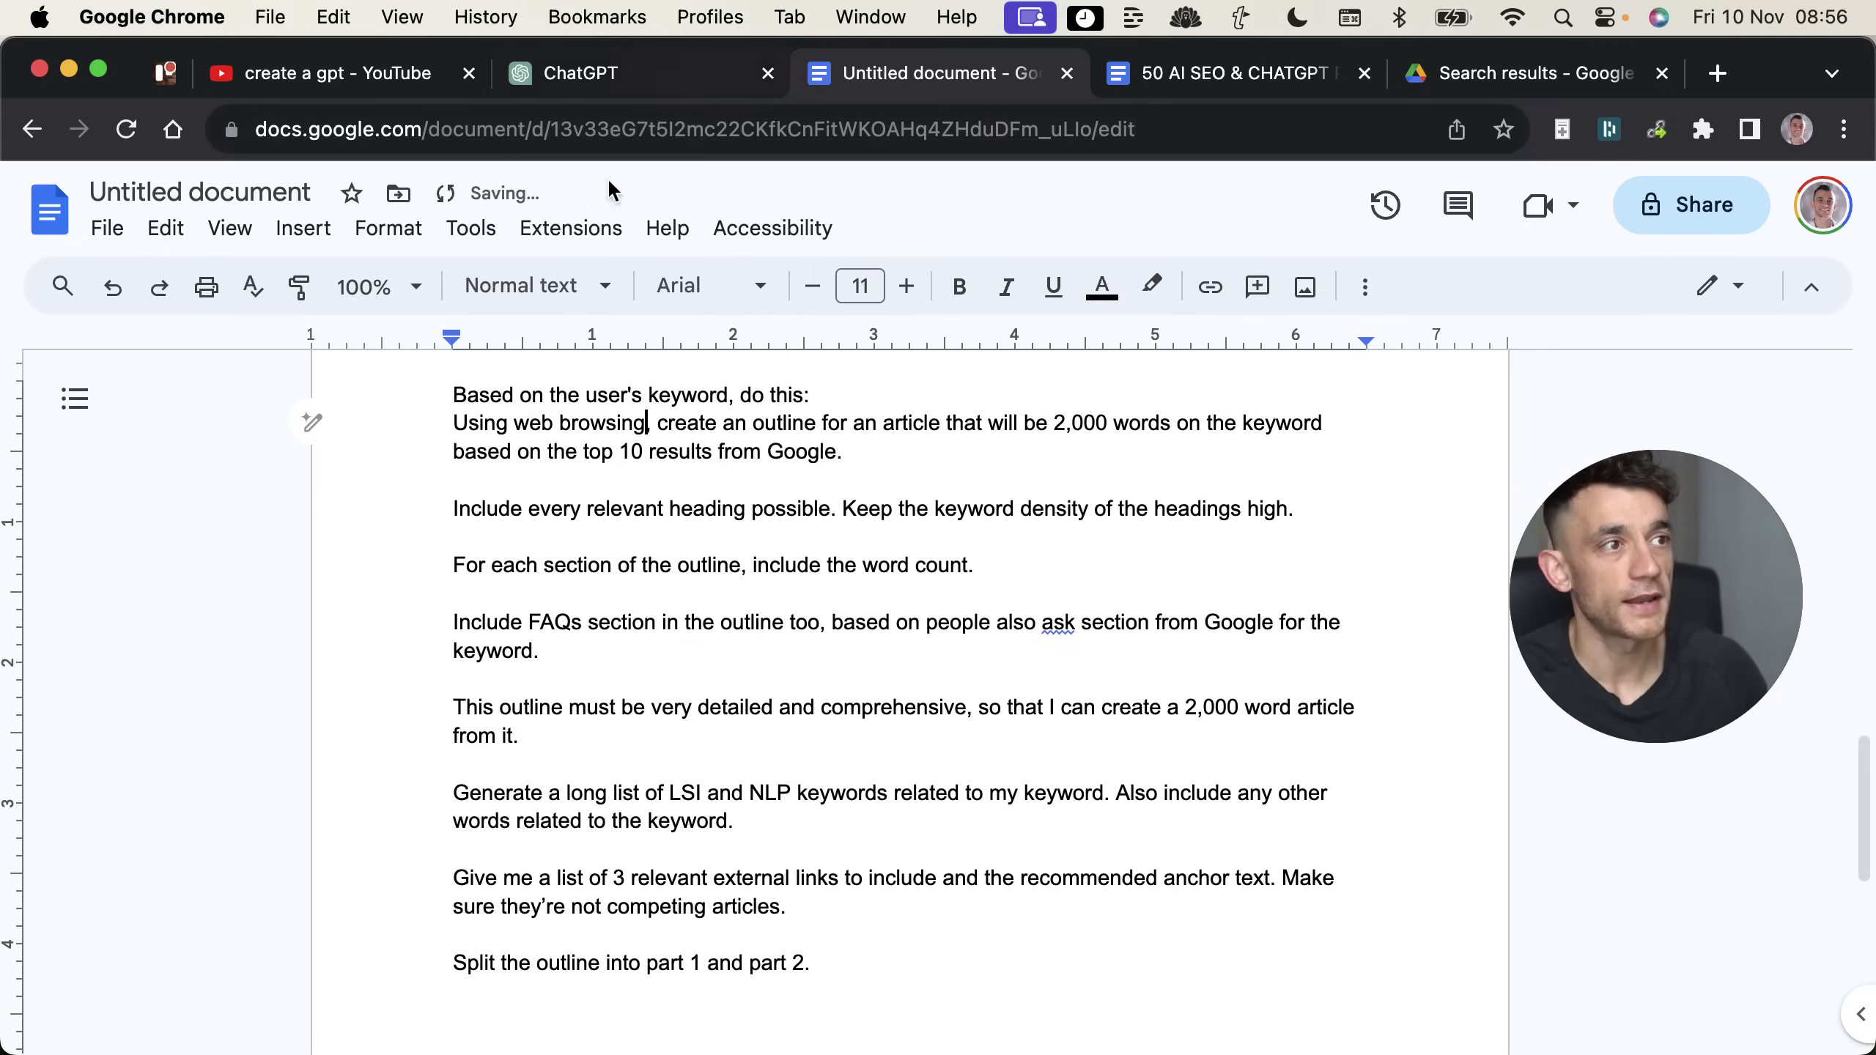
{"action": "left_click", "coordinate": [445, 397]}
{"action": "left_click_drag", "start_coordinate": [444, 397], "coordinate": [846, 959]}
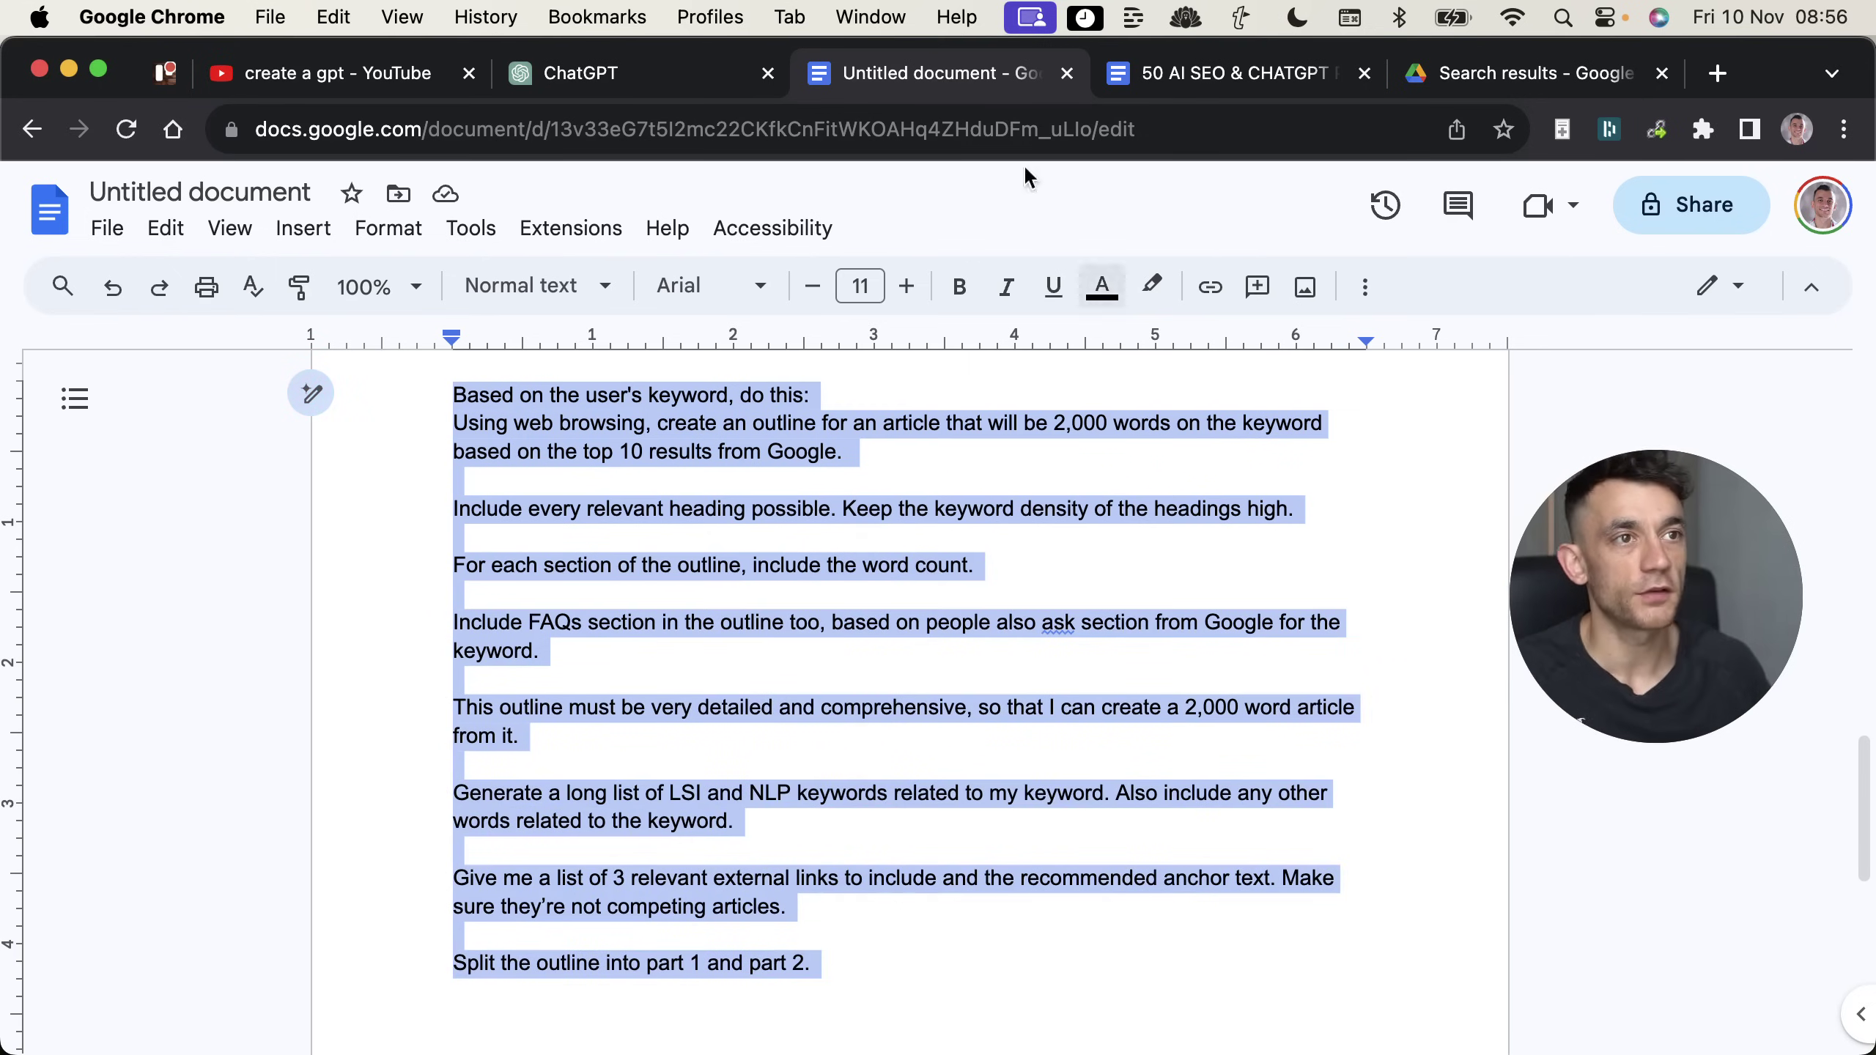
Step: Paste the copied instructions and add the starter 'What keyword do you want an outline for?'
{"action": "left_click", "coordinate": [614, 78]}
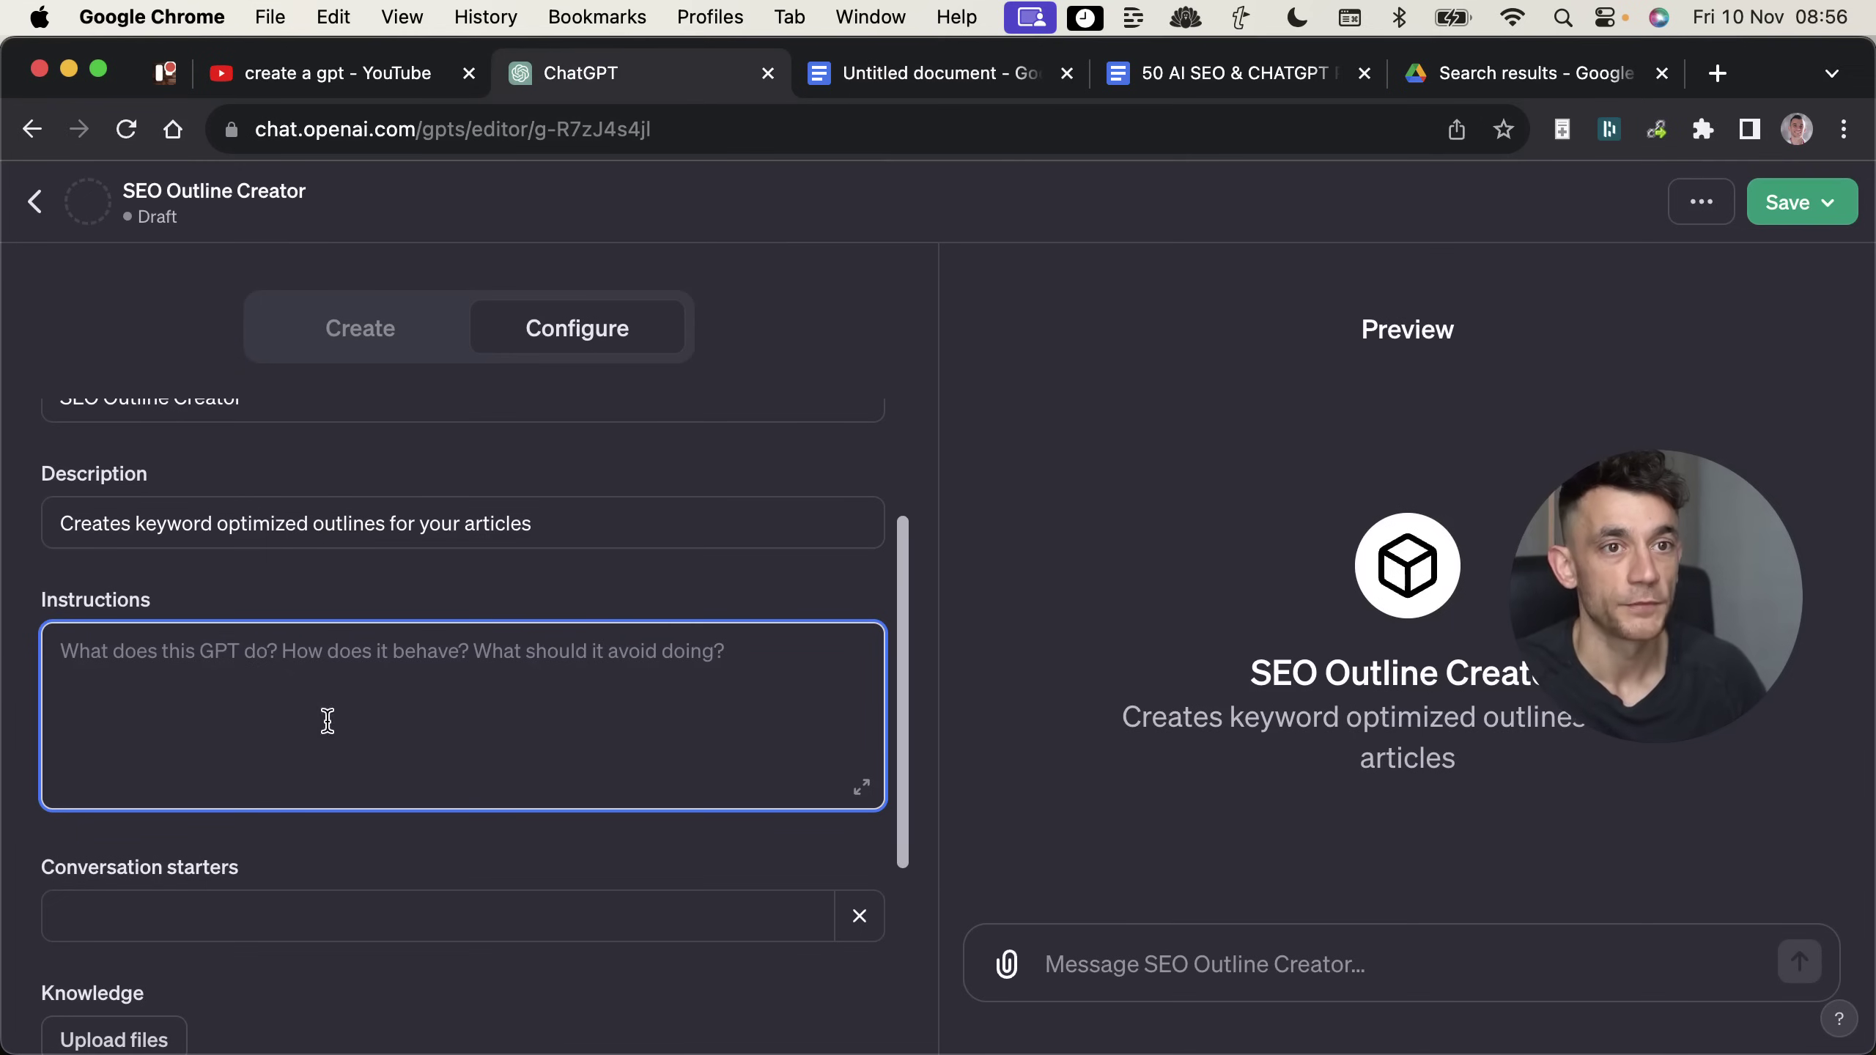
{"action": "type", "text": "v"}
{"action": "key", "text": "super+v"}
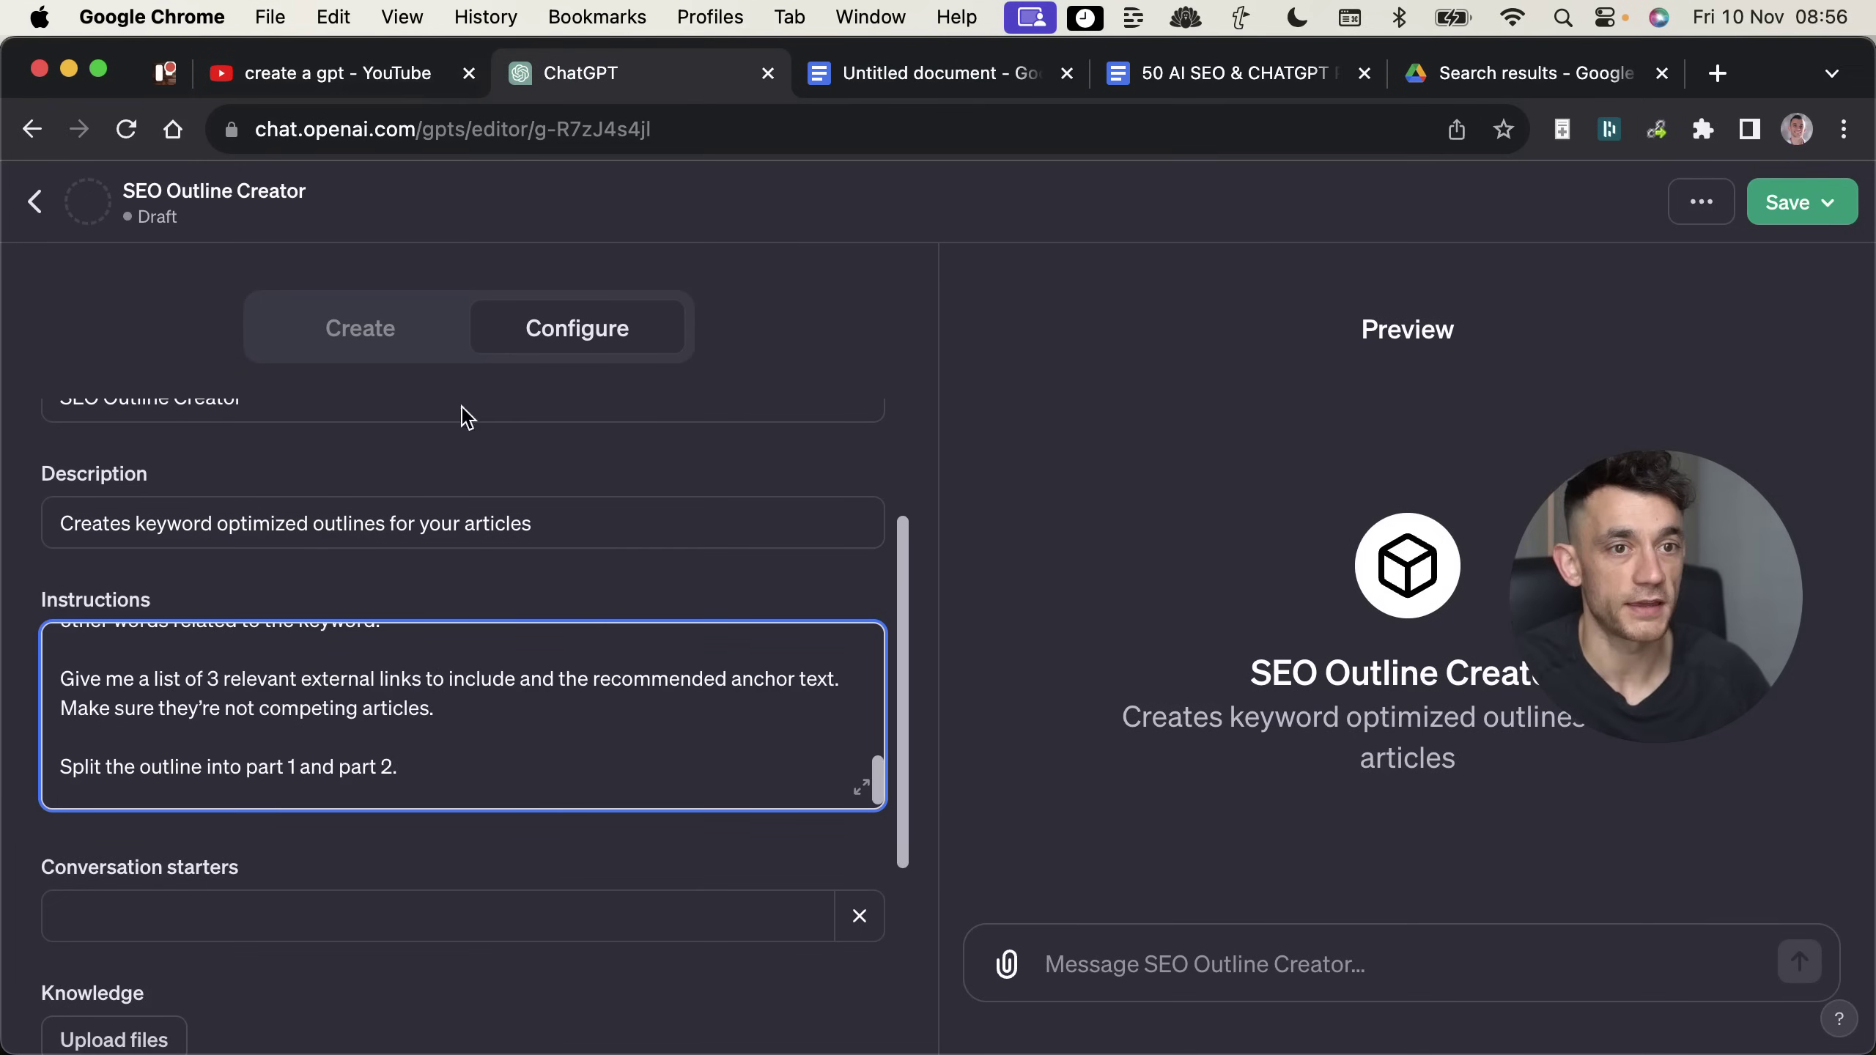
{"action": "scroll", "coordinate": [503, 633], "scroll_direction": "down", "scroll_amount": 4}
{"action": "scroll", "coordinate": [439, 587], "scroll_direction": "up", "scroll_amount": 5}
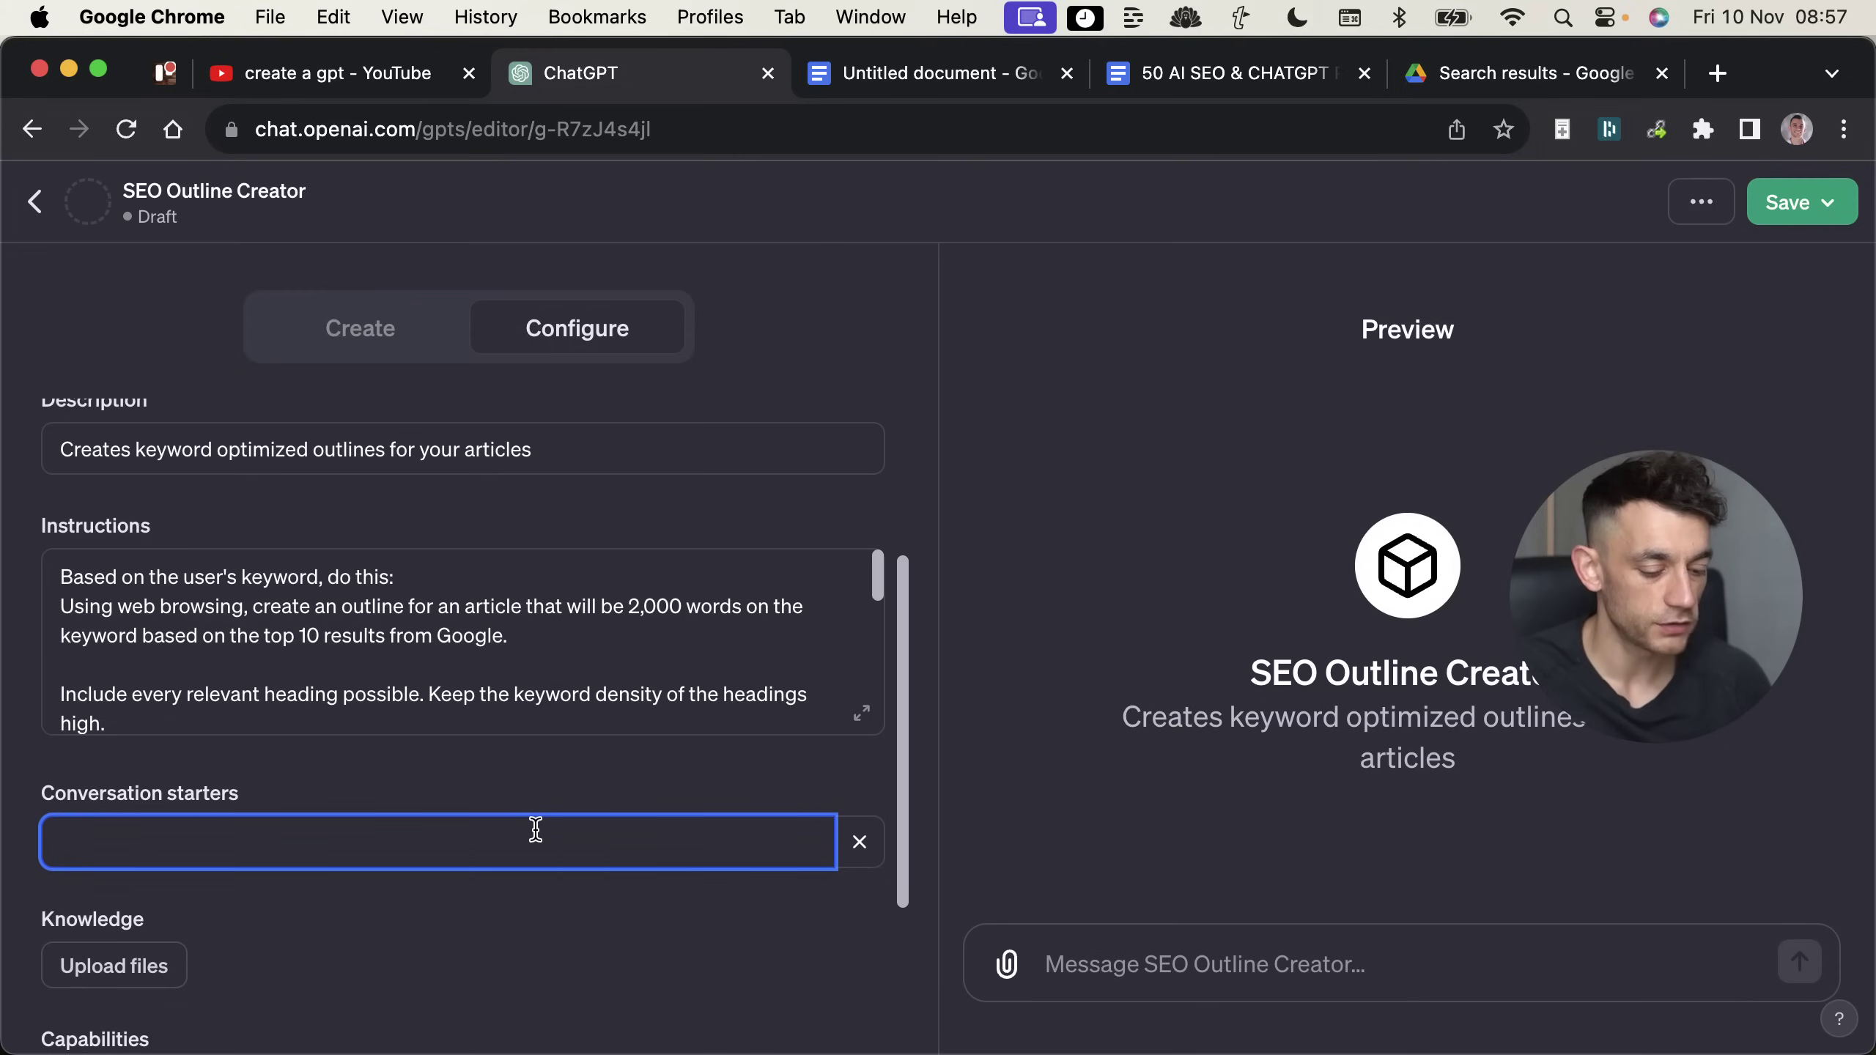
{"action": "type", "text": "What keyword d"}
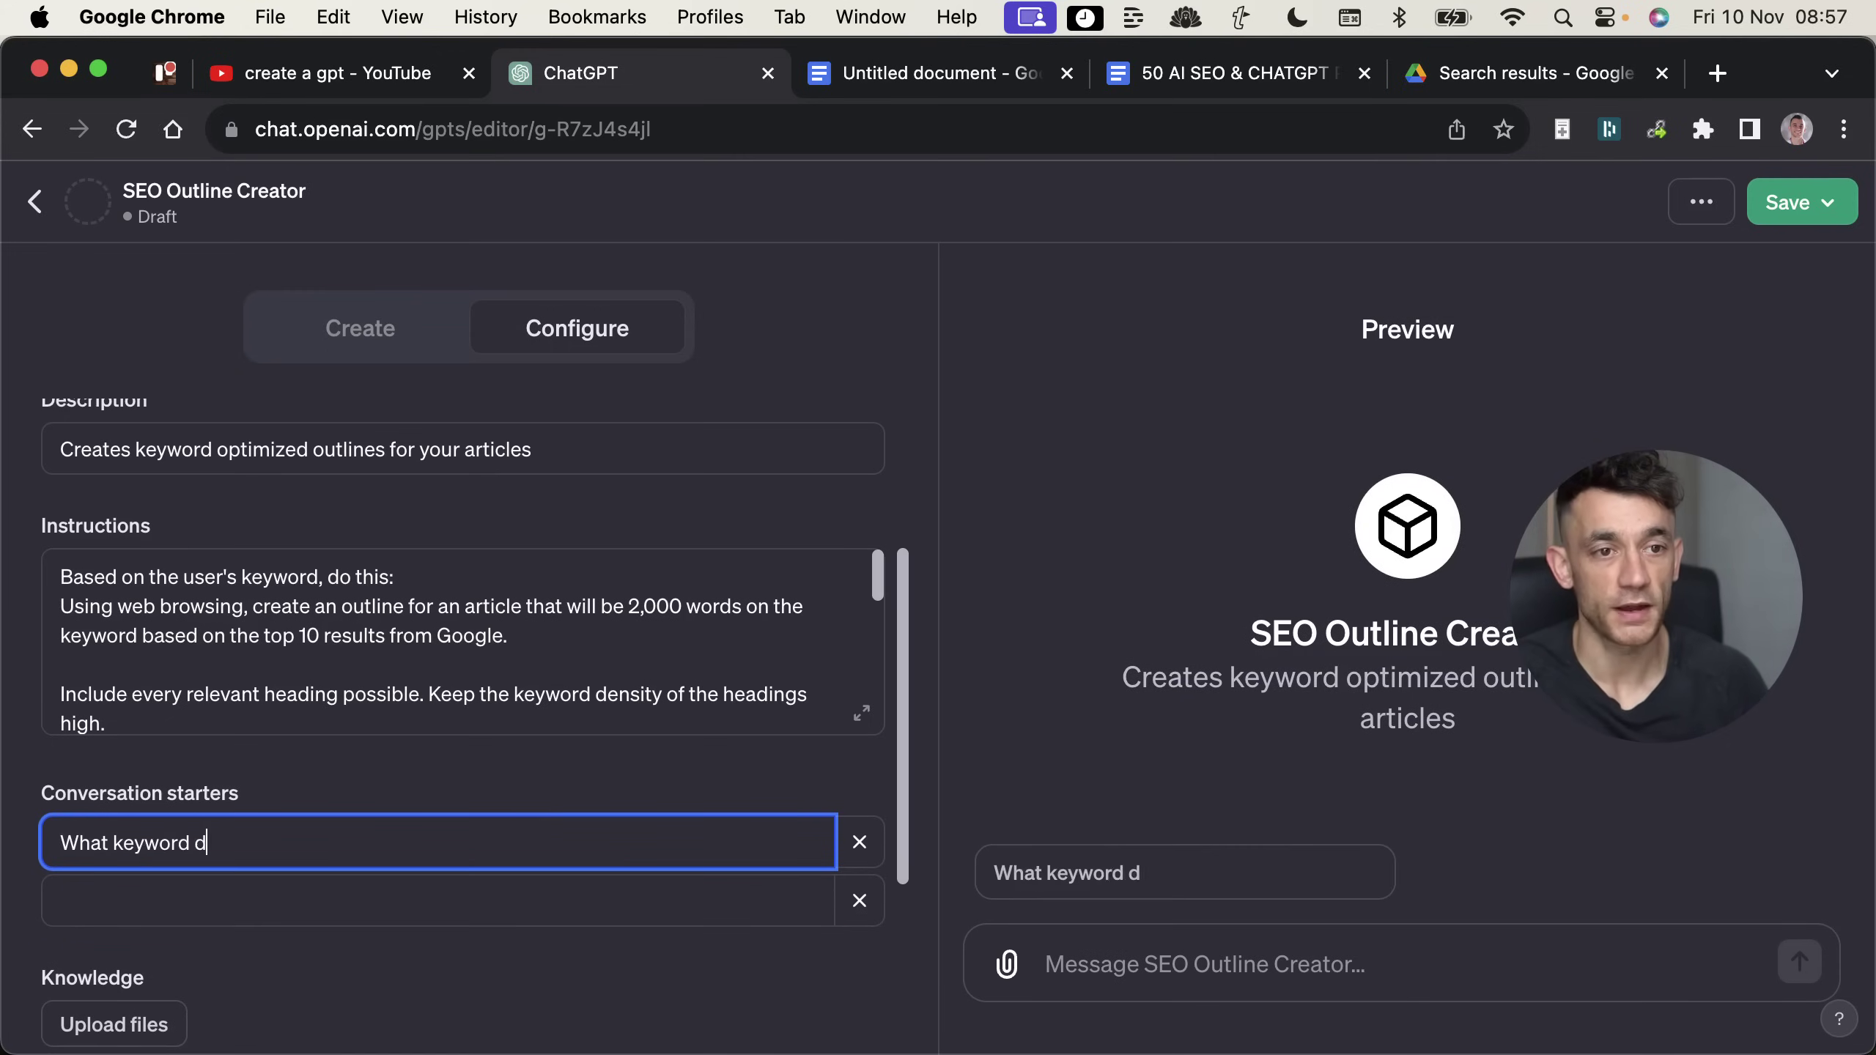
{"action": "type", "text": "o you want an outline for?"}
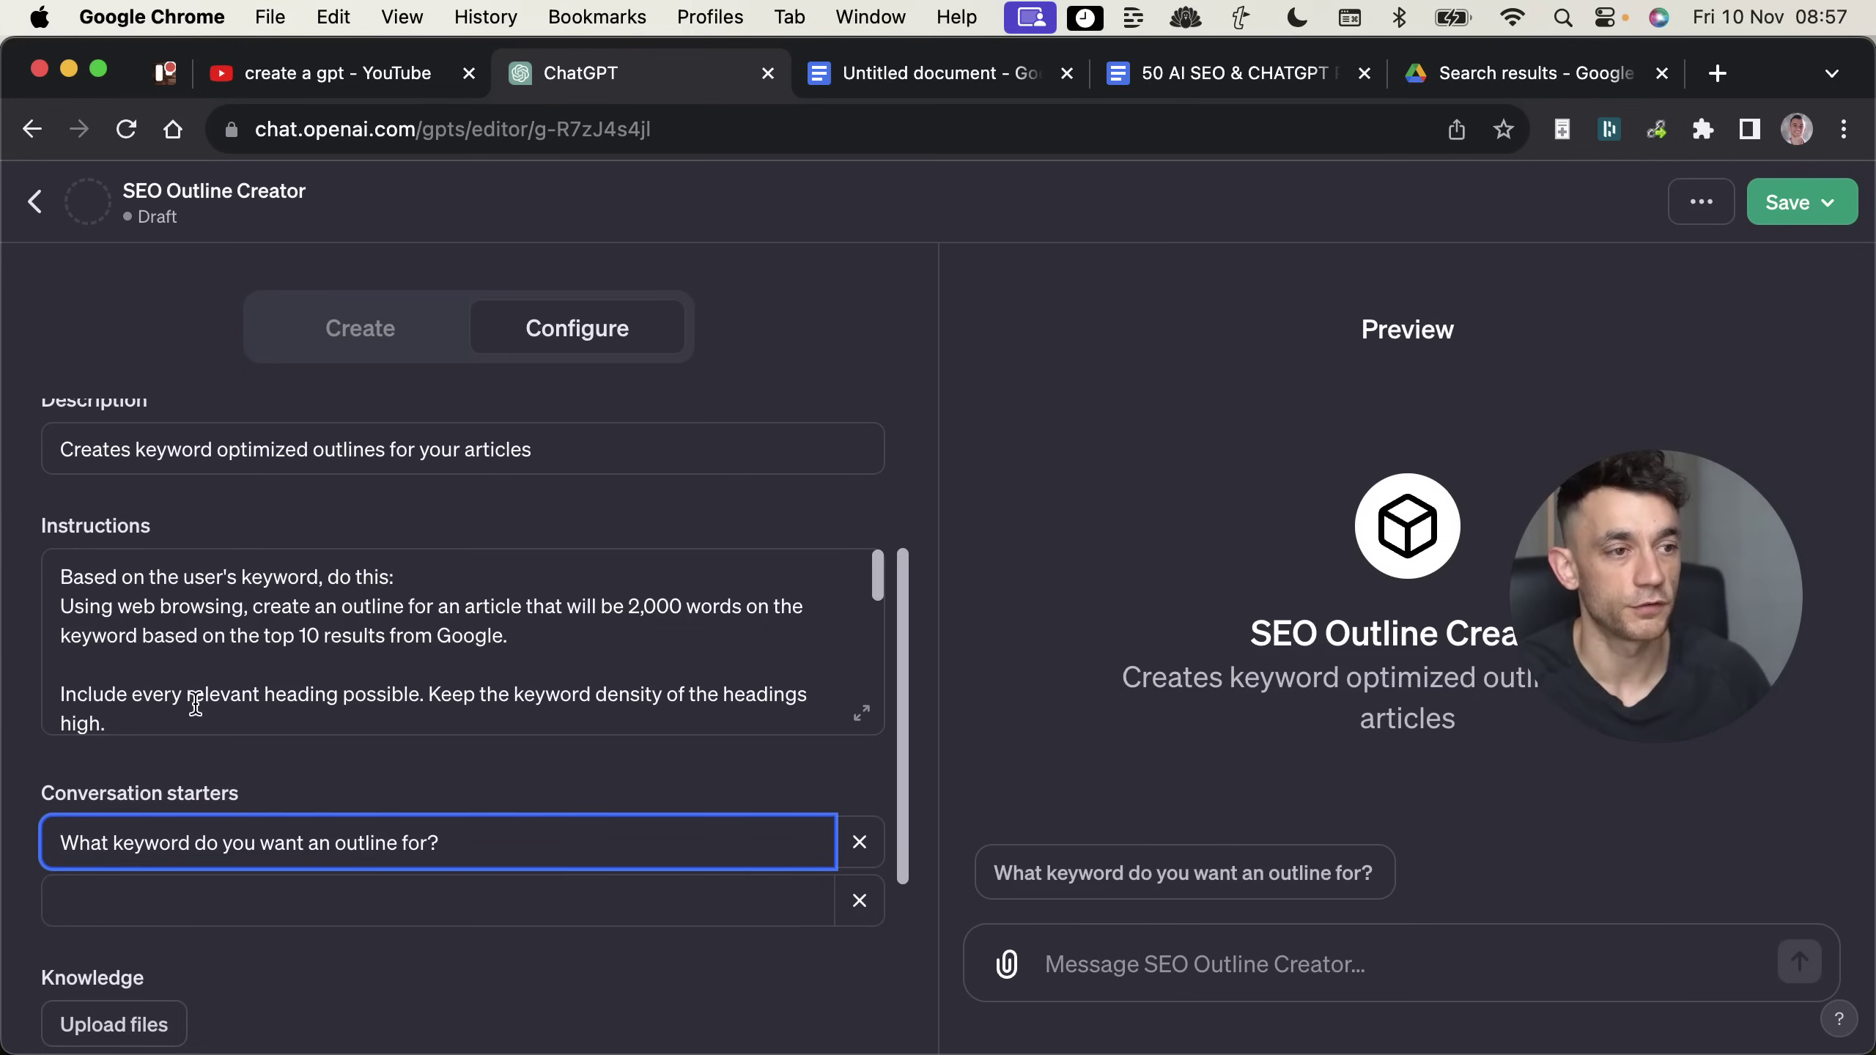
{"action": "scroll", "coordinate": [521, 460], "scroll_direction": "up", "scroll_amount": 4}
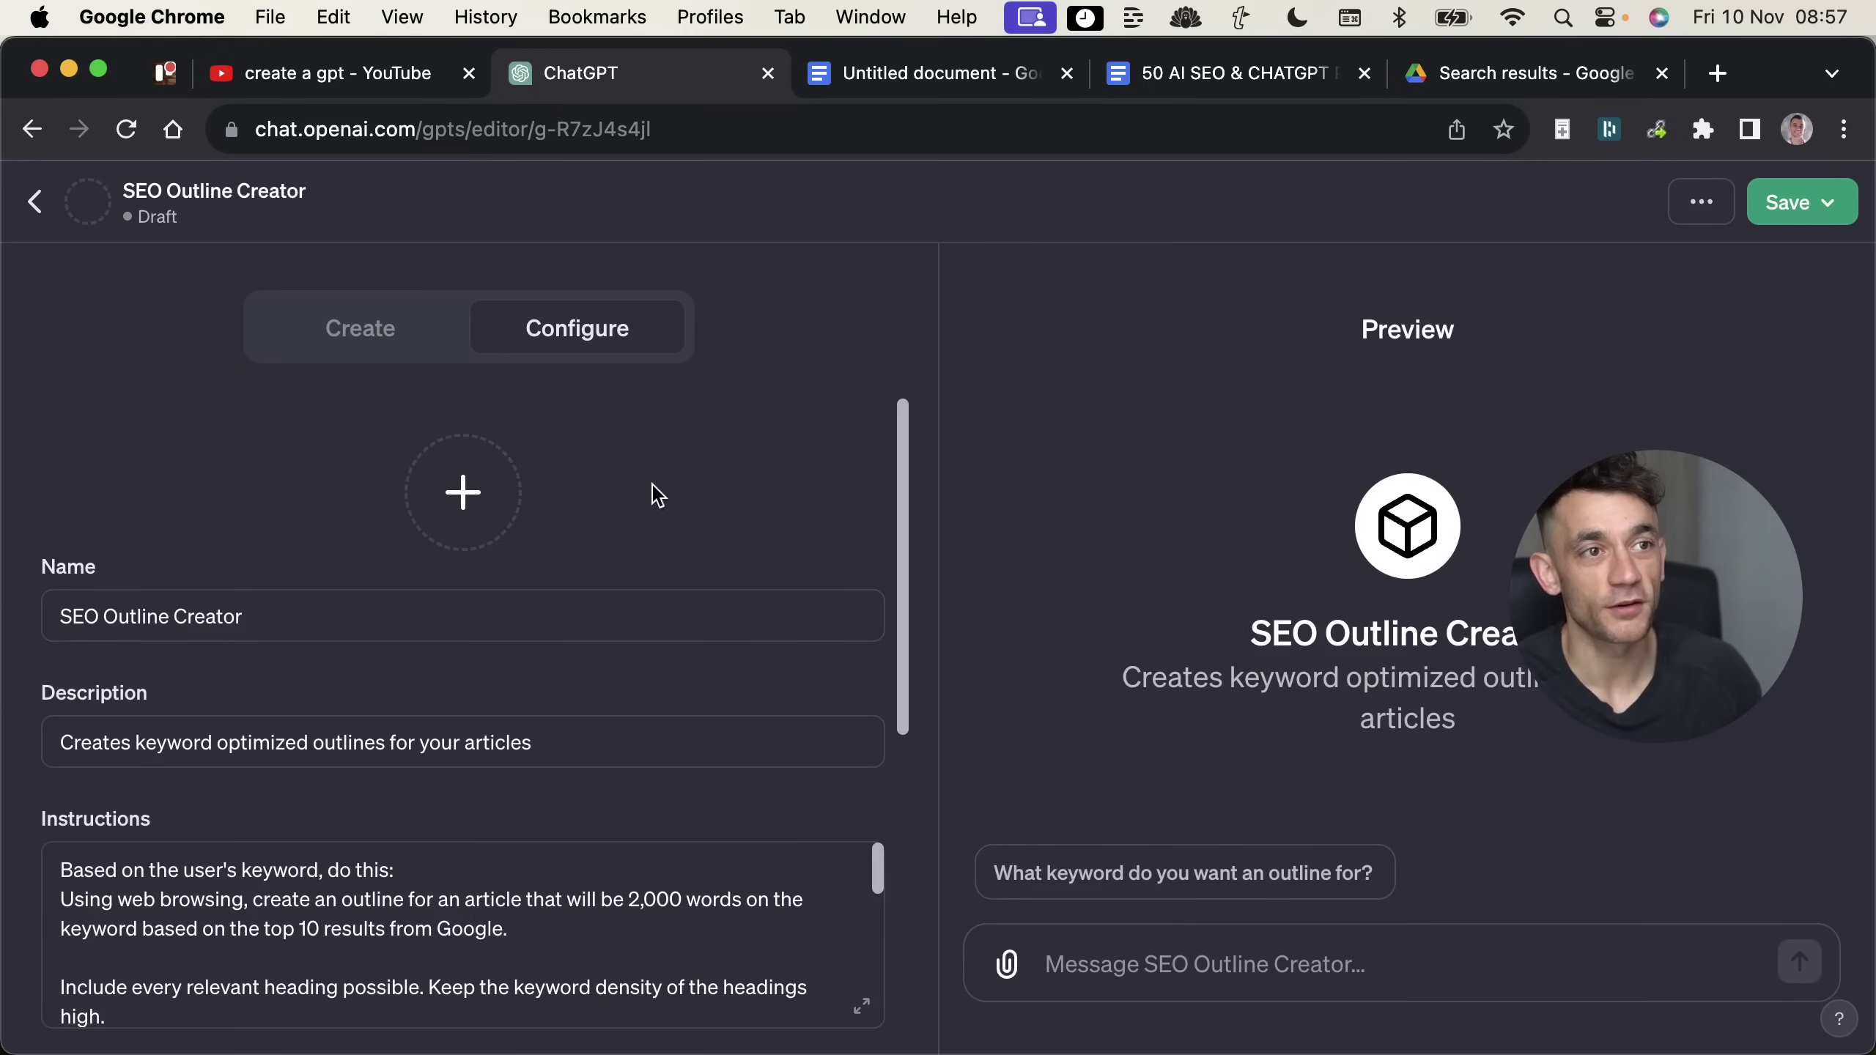
Step: Generate a DALL·E profile image of an SEO magnifying glass for the GPT
{"action": "left_click", "coordinate": [427, 480]}
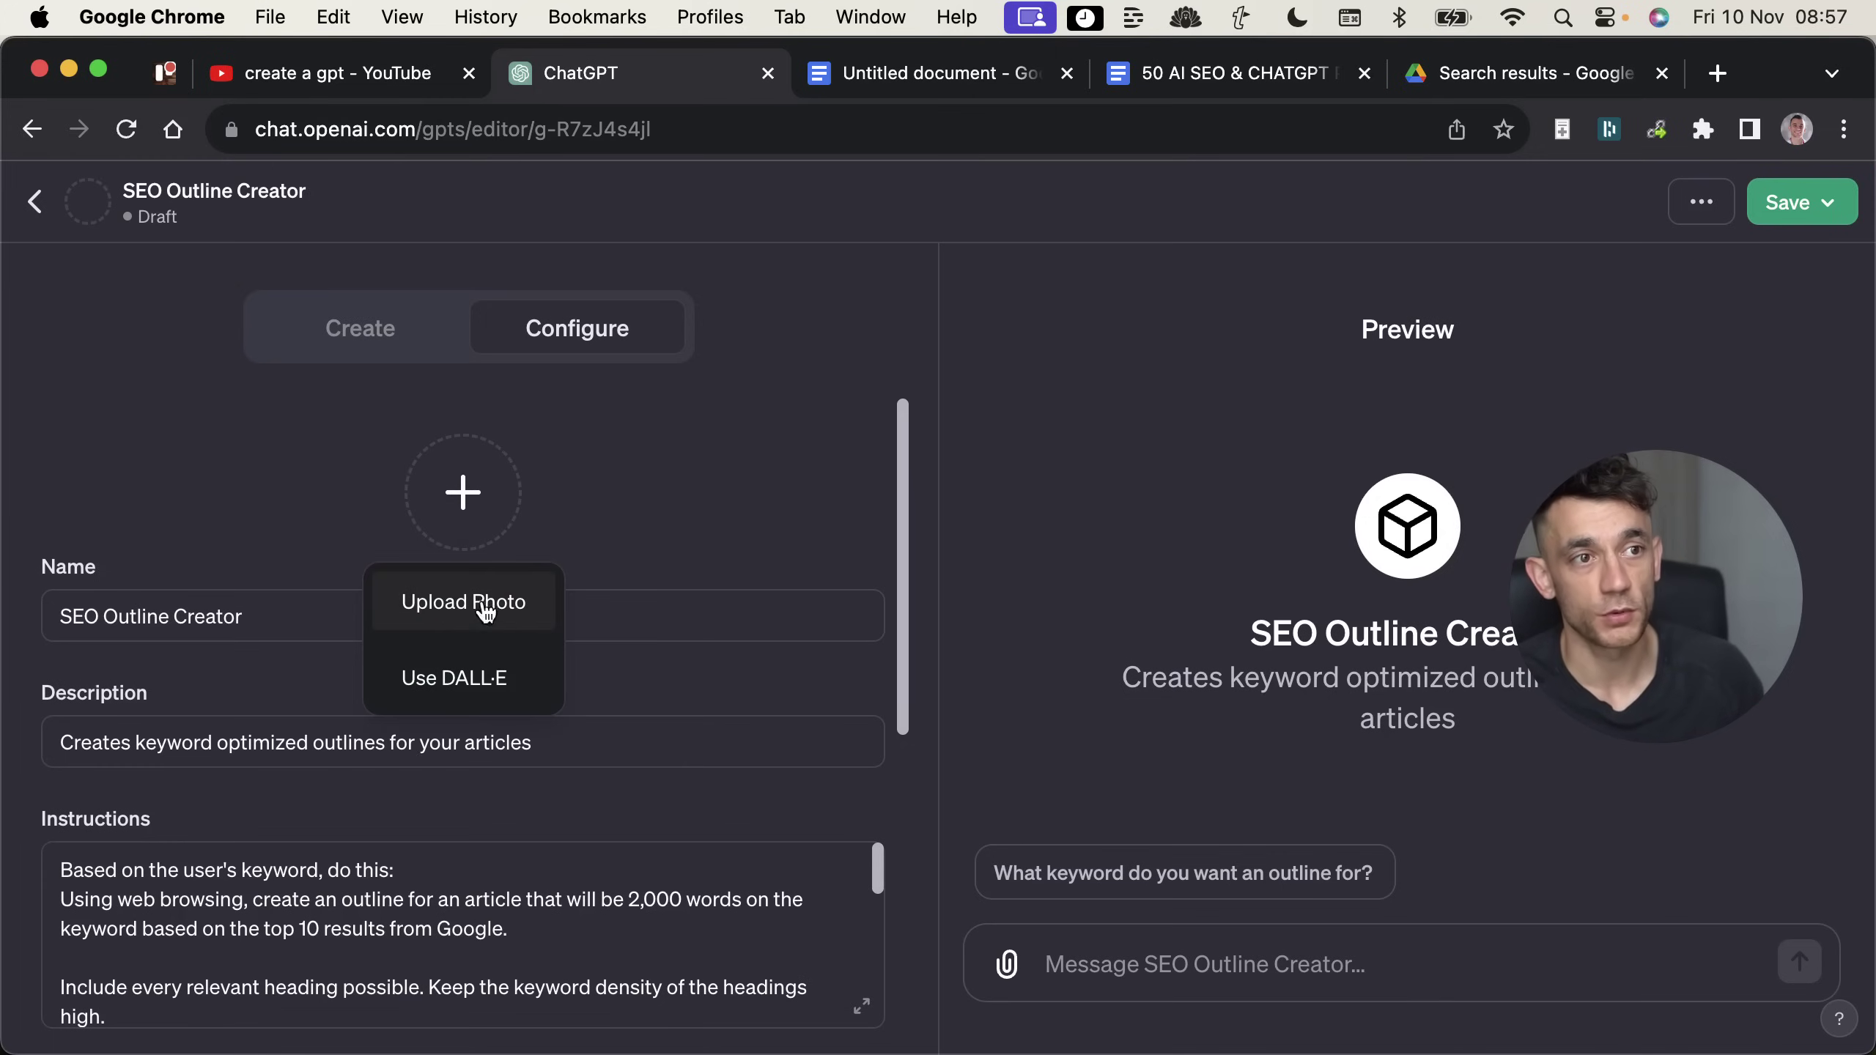
{"action": "left_click", "coordinate": [484, 669]}
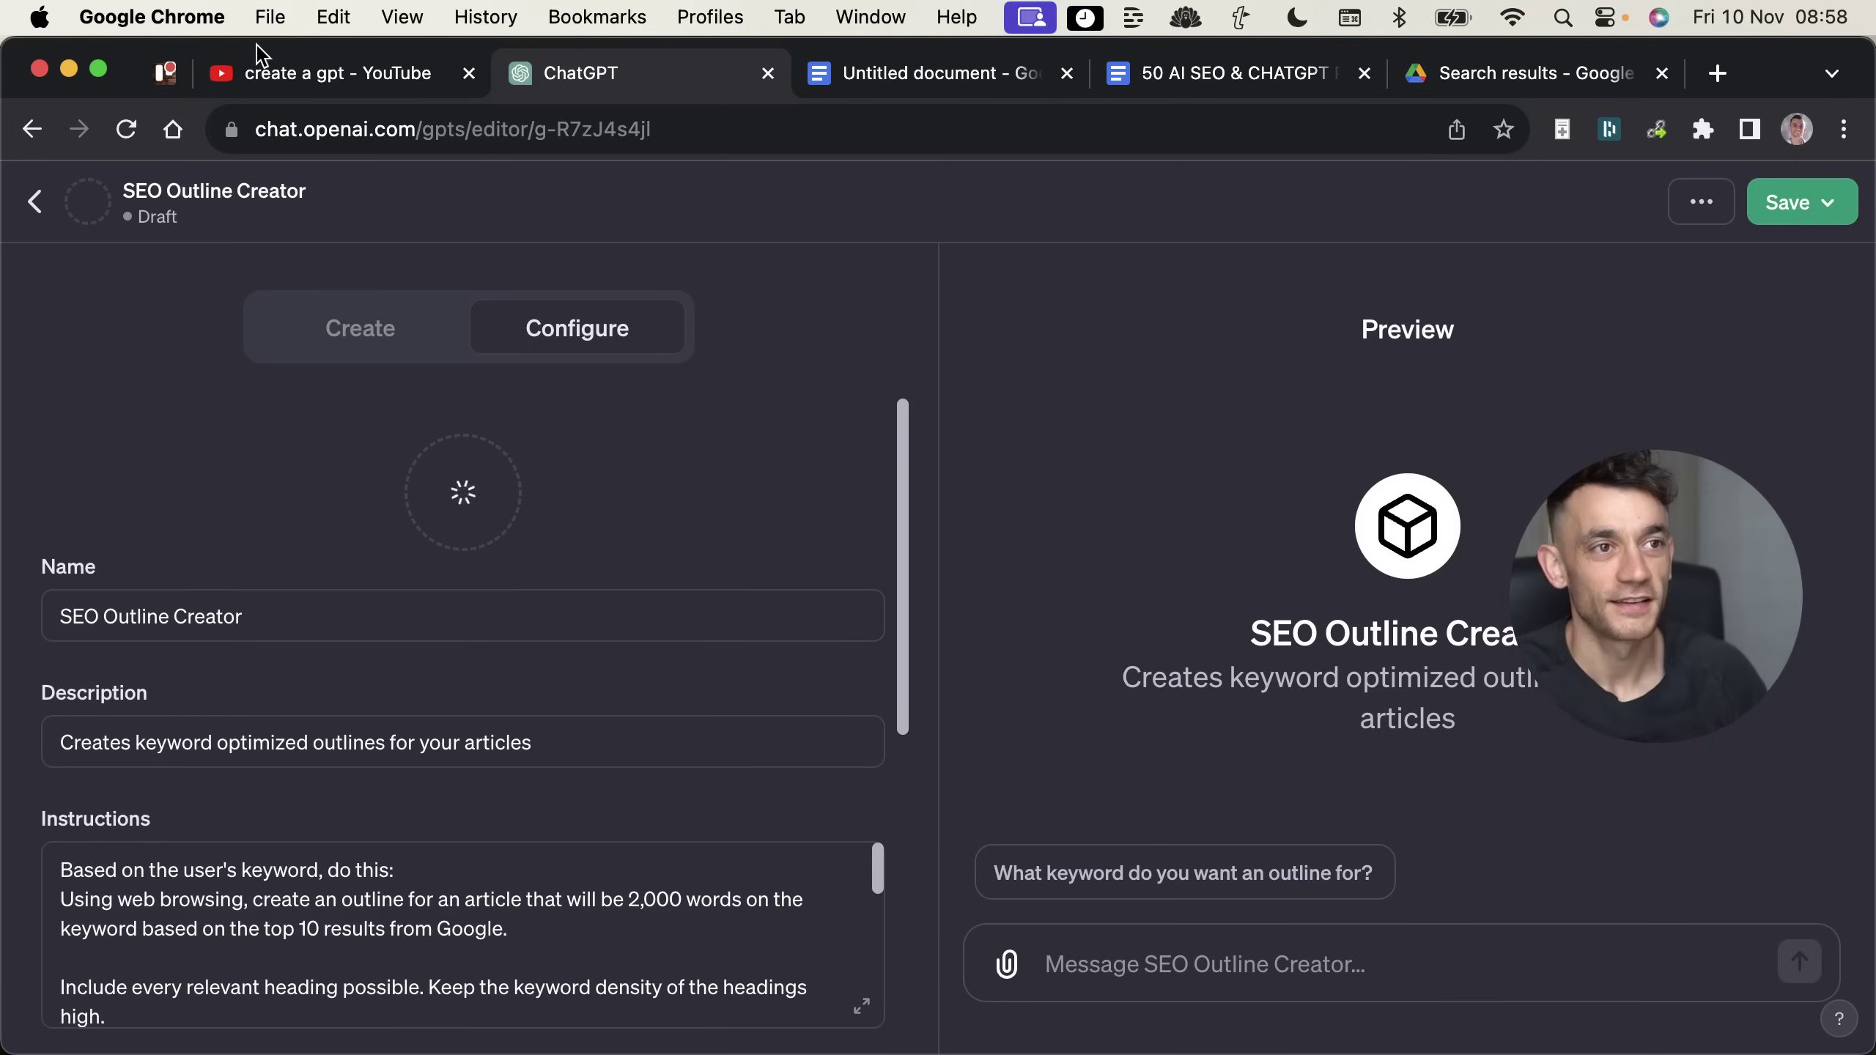
{"action": "scroll", "coordinate": [488, 470], "scroll_direction": "down", "scroll_amount": 10}
{"action": "scroll", "coordinate": [474, 549], "scroll_direction": "up", "scroll_amount": 10}
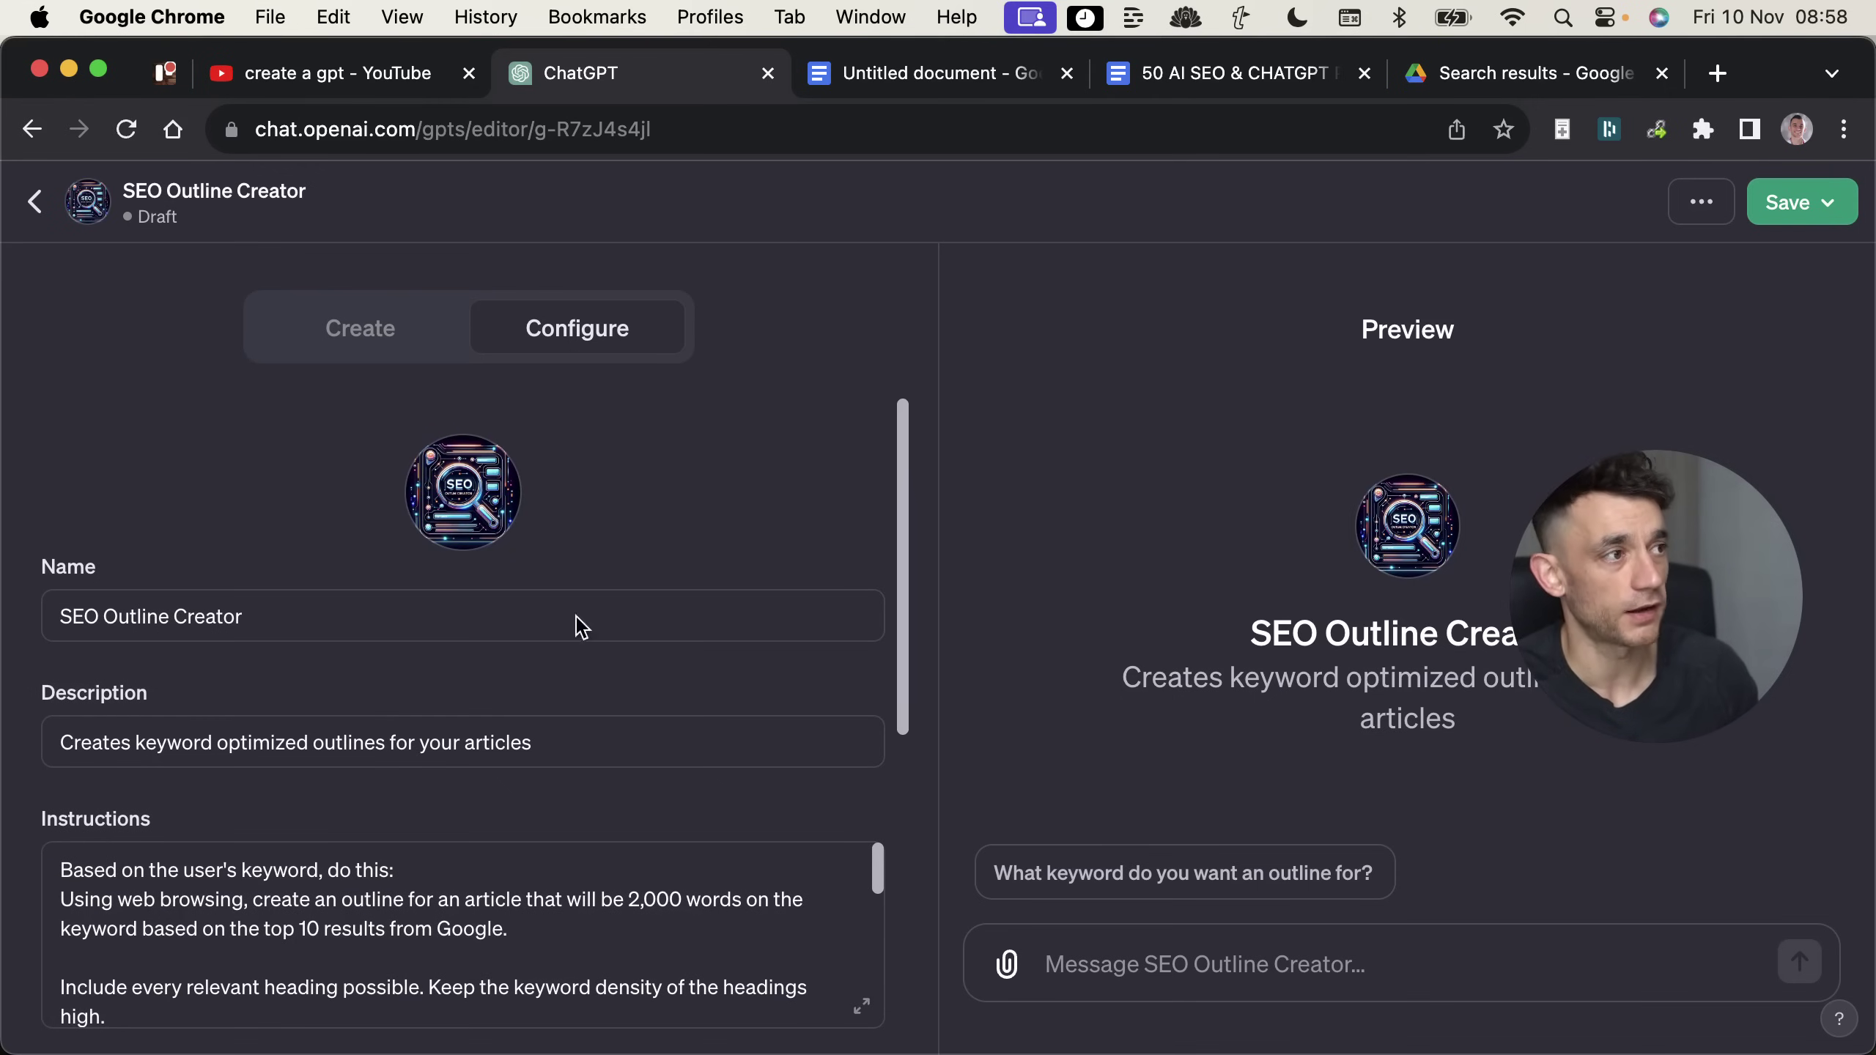
{"action": "scroll", "coordinate": [494, 721], "scroll_direction": "down", "scroll_amount": 3}
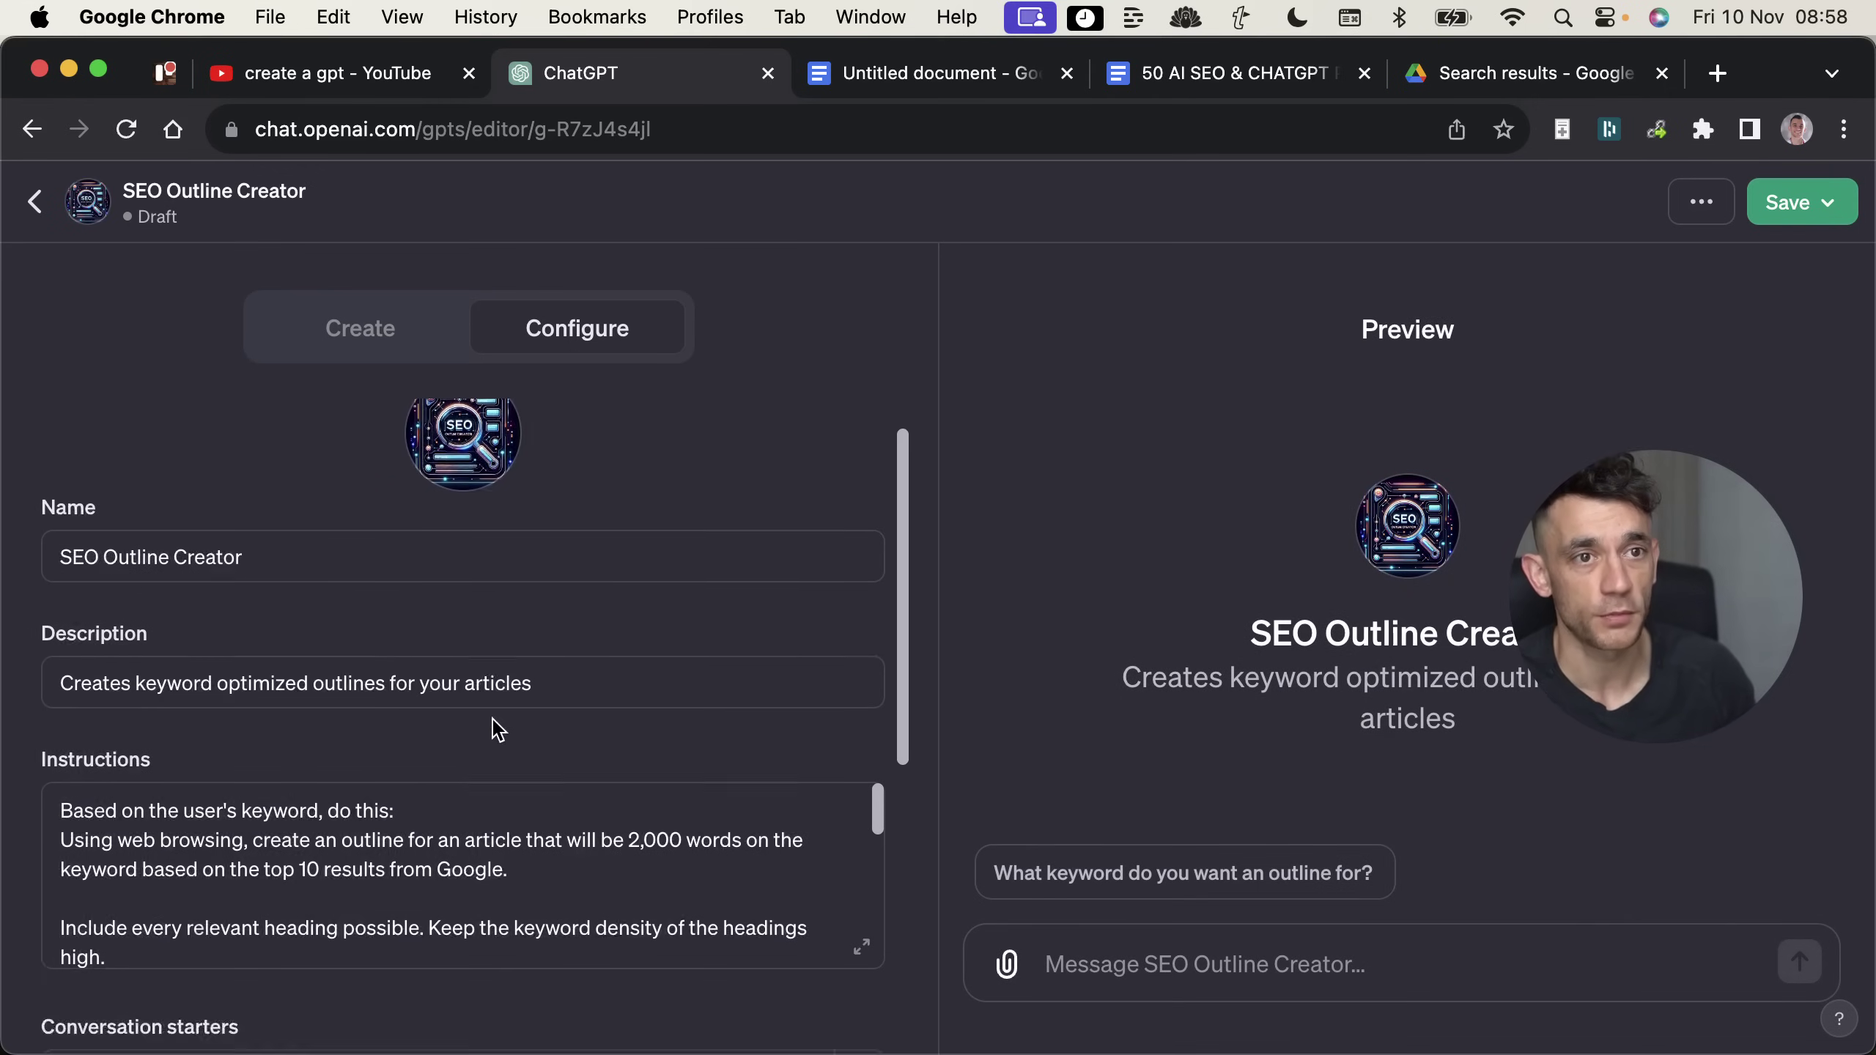
{"action": "scroll", "coordinate": [494, 754], "scroll_direction": "up", "scroll_amount": 3}
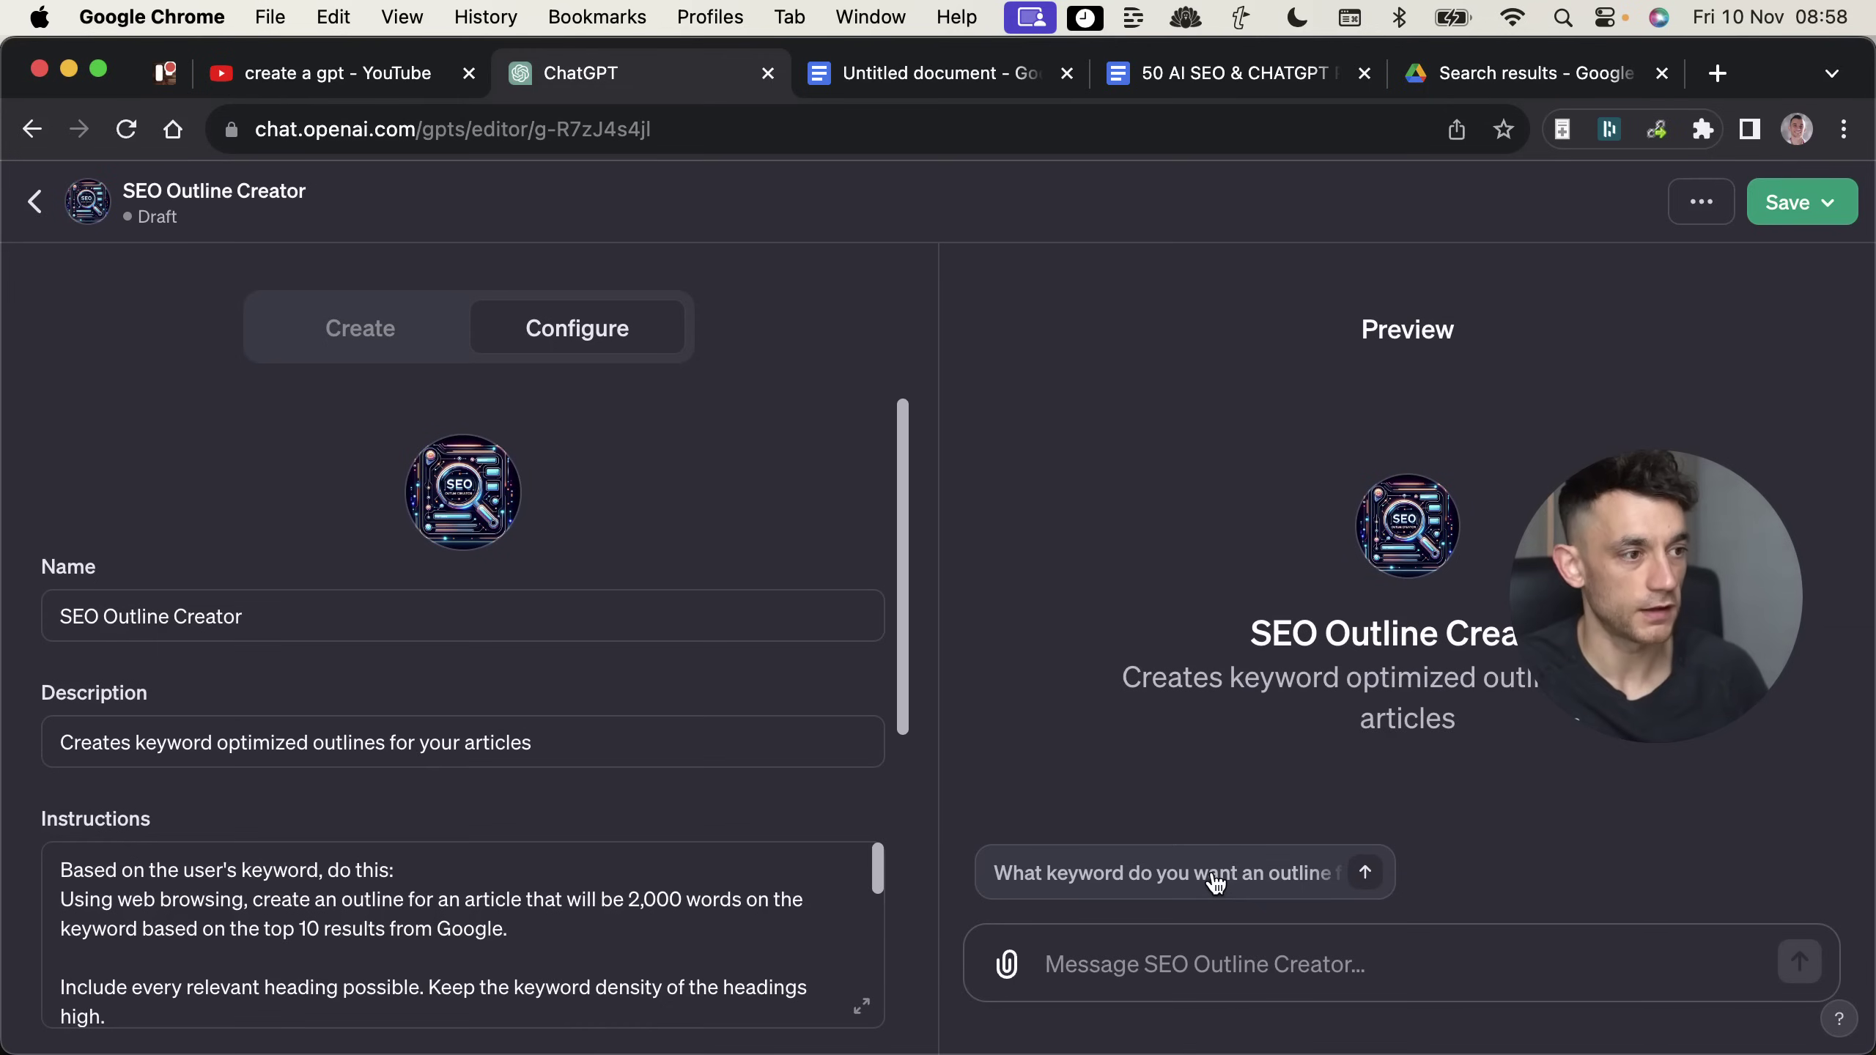
Step: Ask the preview 'Why do birds wiggle?' and review the web-searched reply
{"action": "type", "text": "Why do birds "}
{"action": "type", "text": "wiggle?"}
{"action": "key", "text": "Return"}
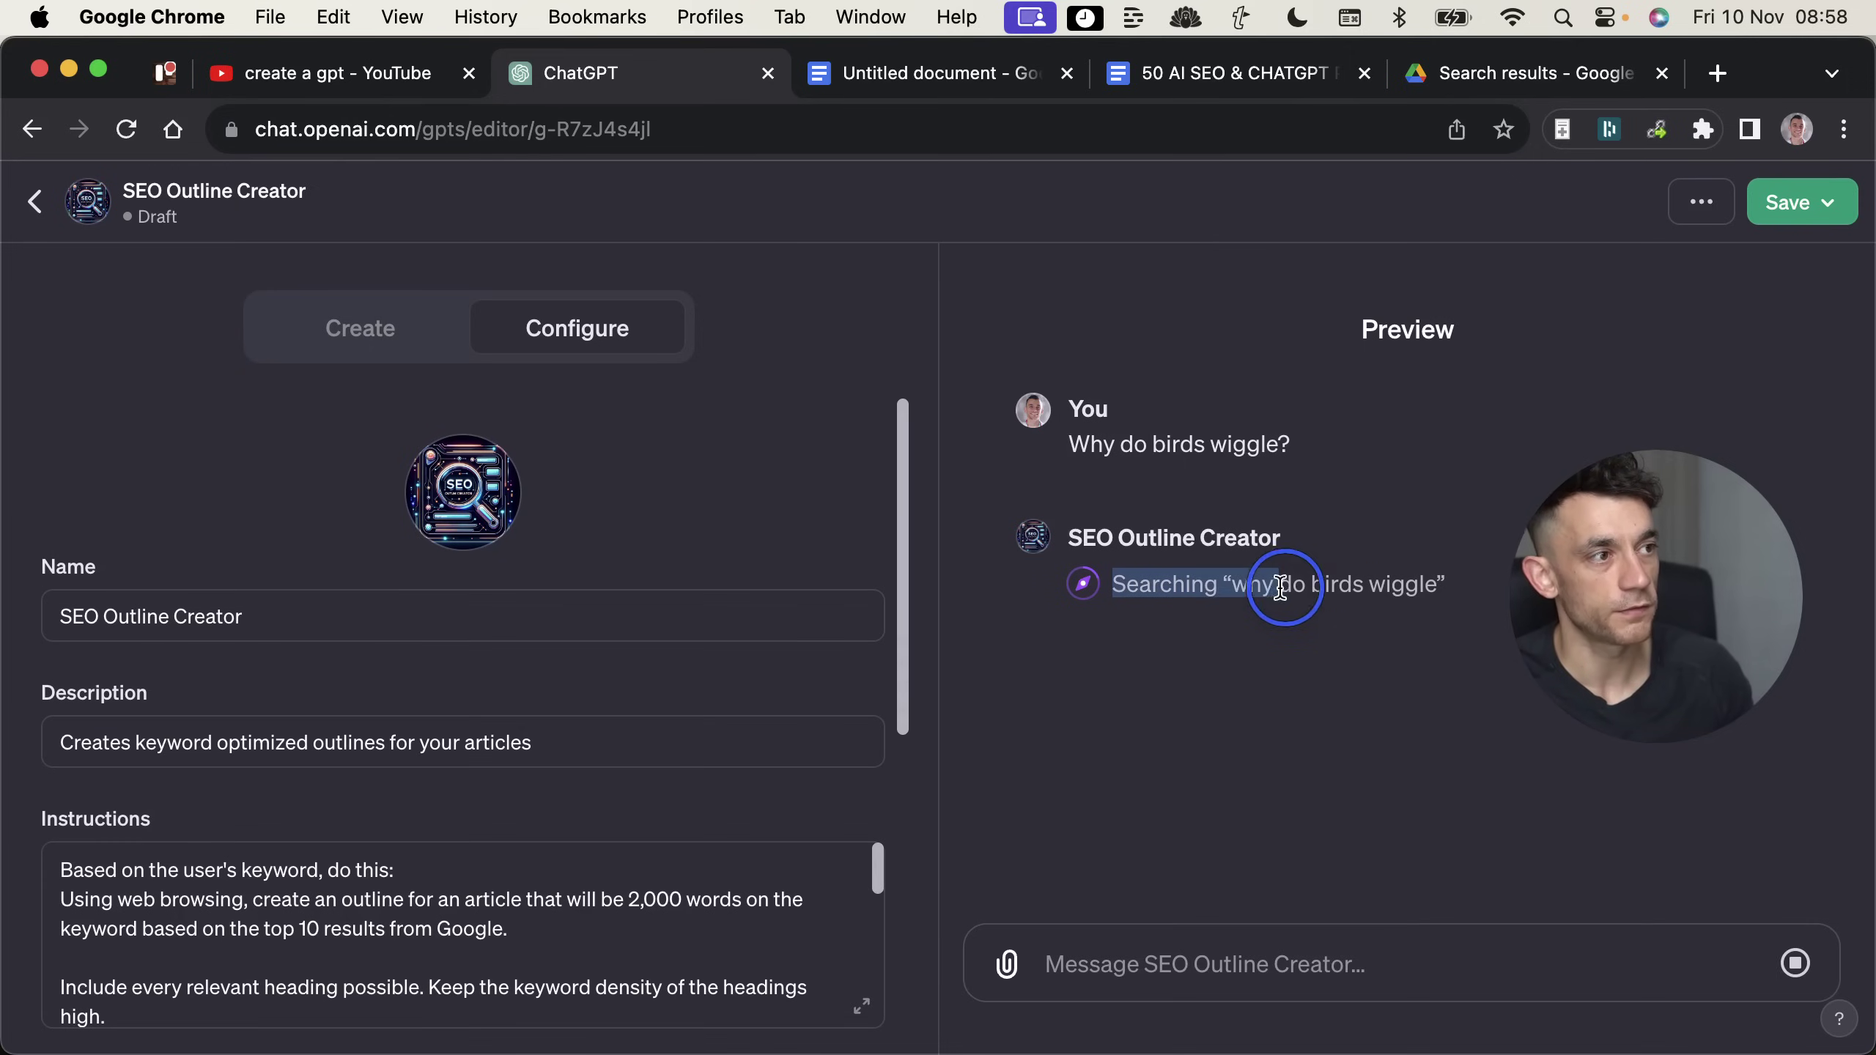
{"action": "left_click_drag", "start_coordinate": [1655, 536], "coordinate": [1655, 331]}
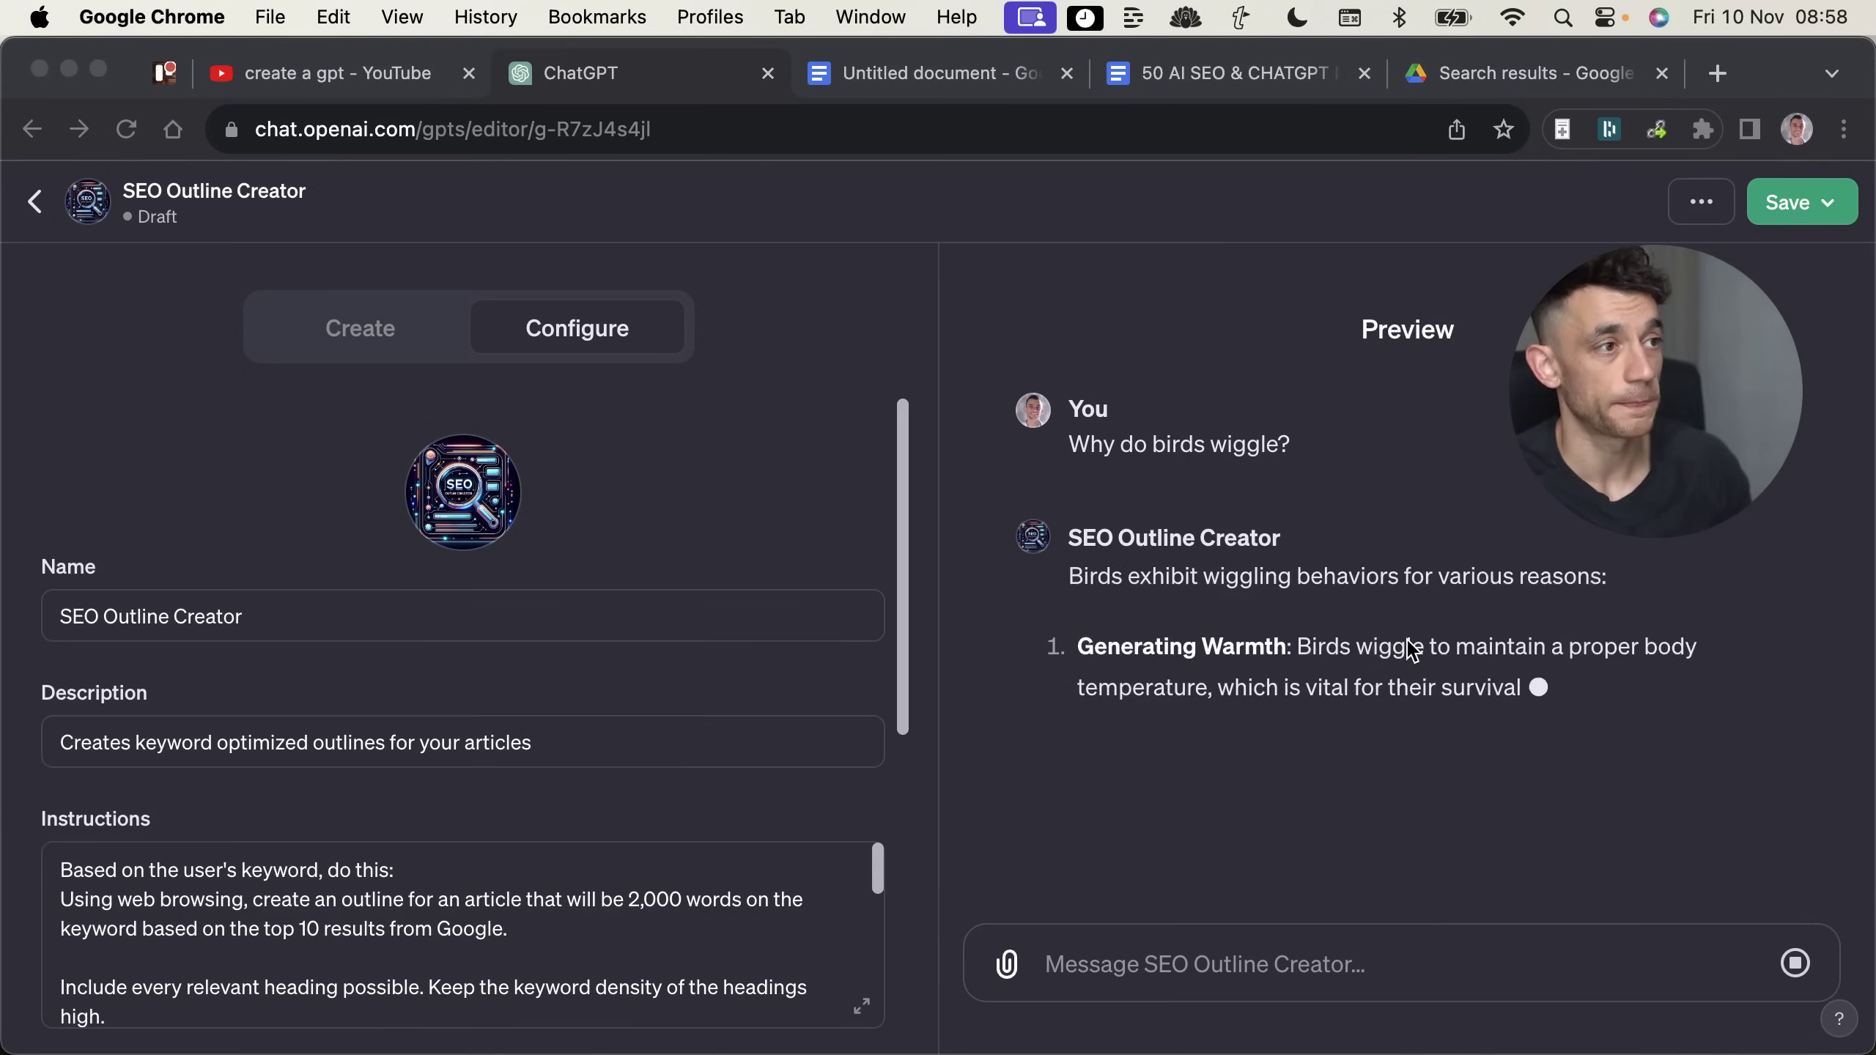
{"action": "left_click", "coordinate": [1466, 565]}
{"action": "scroll", "coordinate": [1464, 563], "scroll_direction": "up", "scroll_amount": 3}
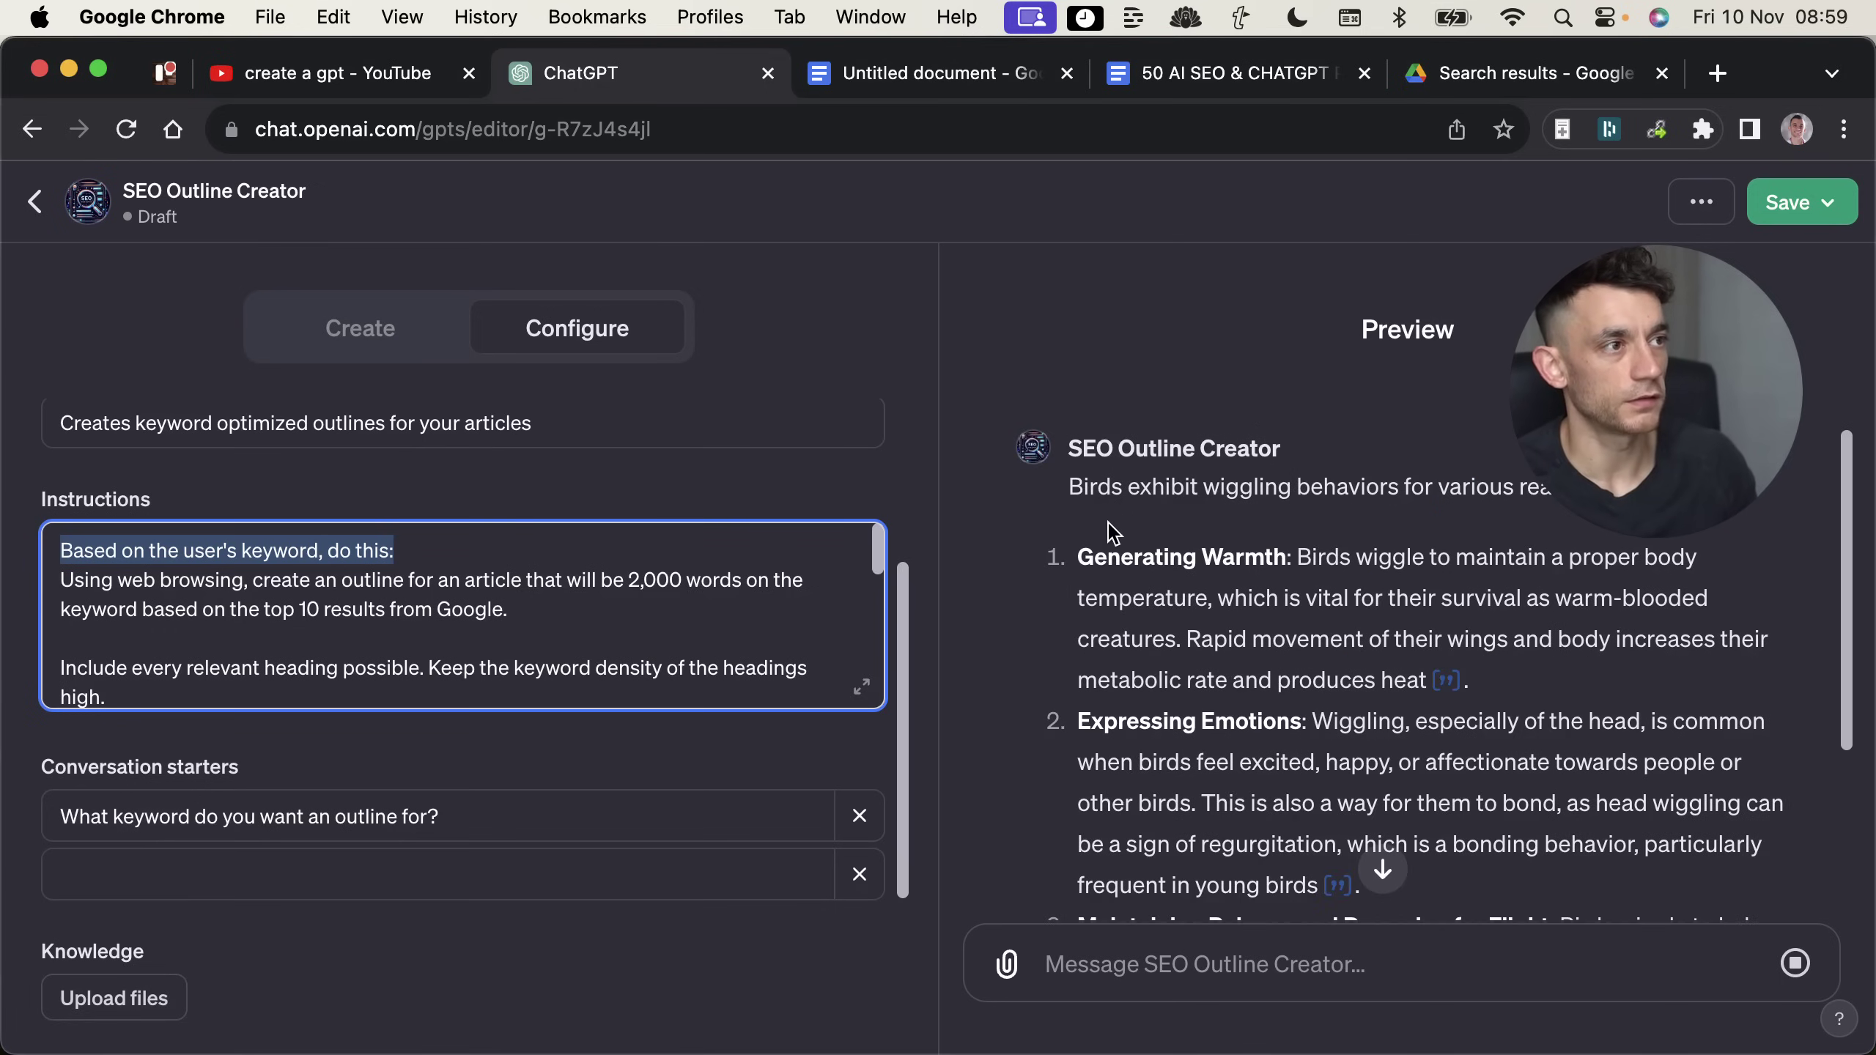
{"action": "left_click_drag", "start_coordinate": [1023, 440], "coordinate": [1311, 597]}
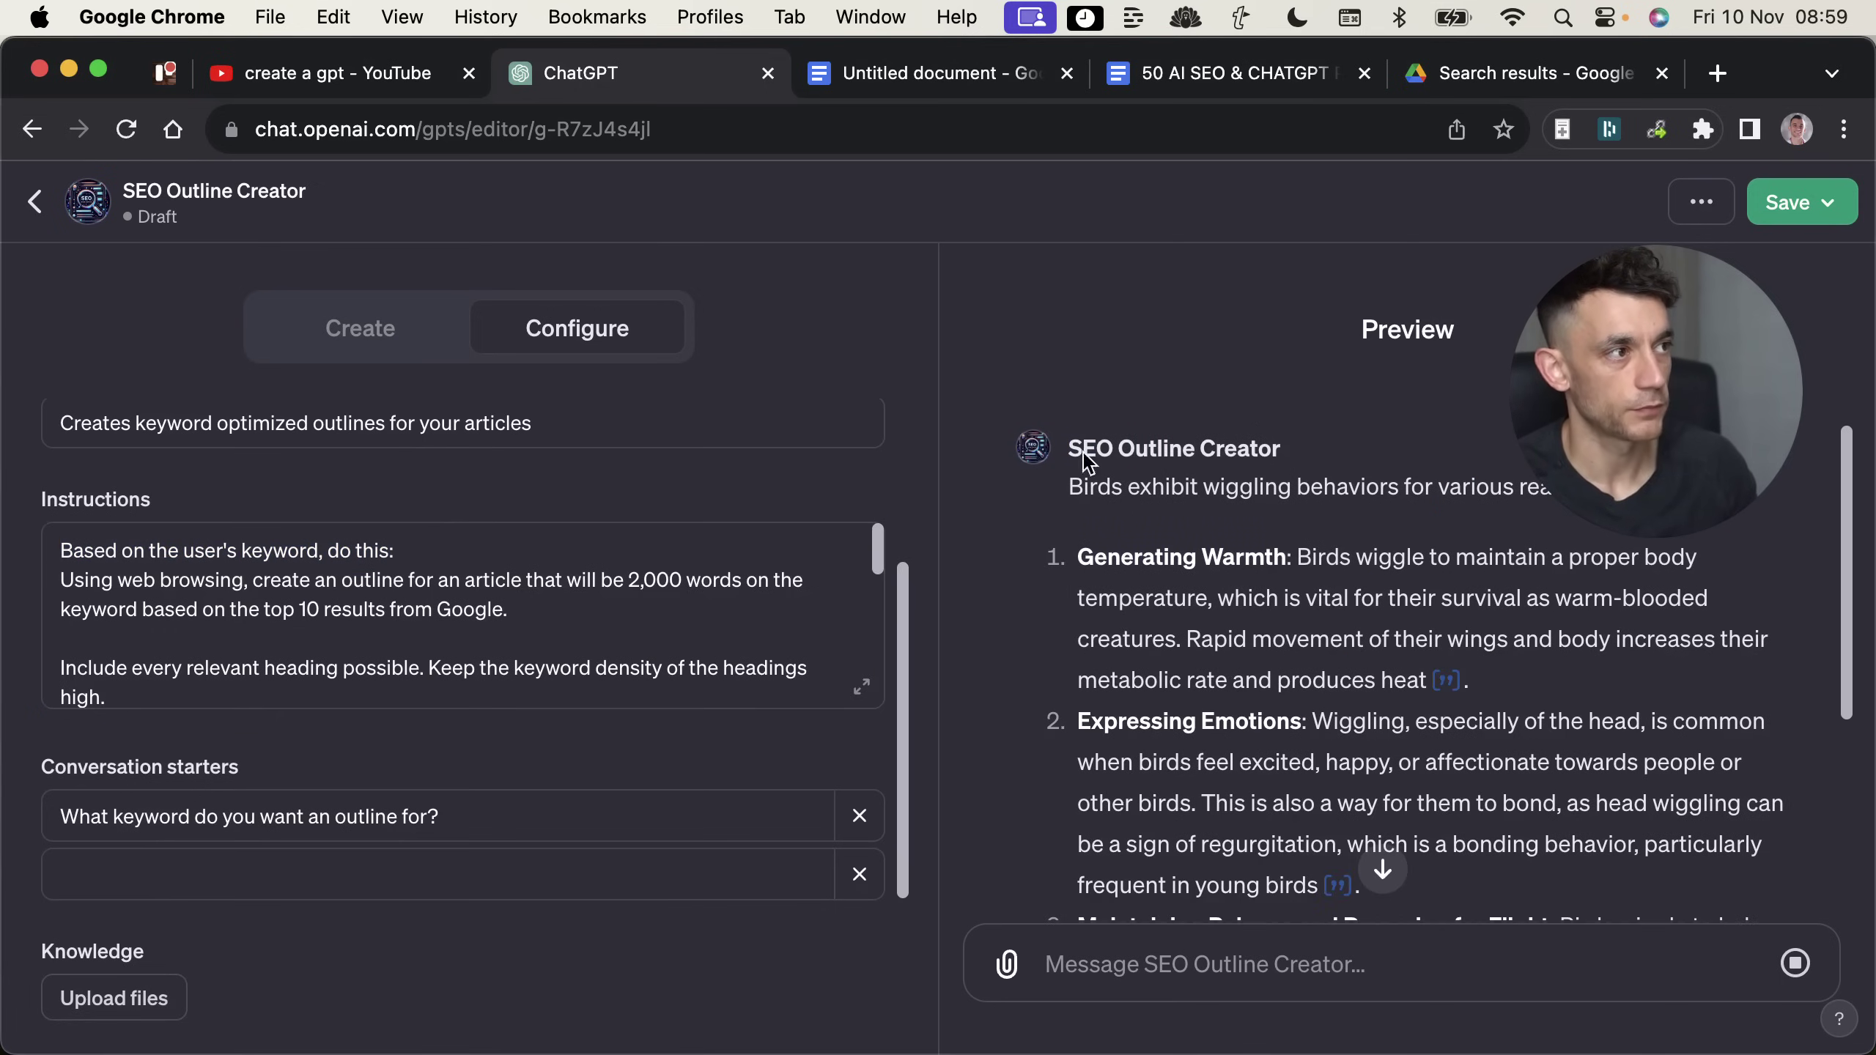
{"action": "left_click", "coordinate": [1543, 389]}
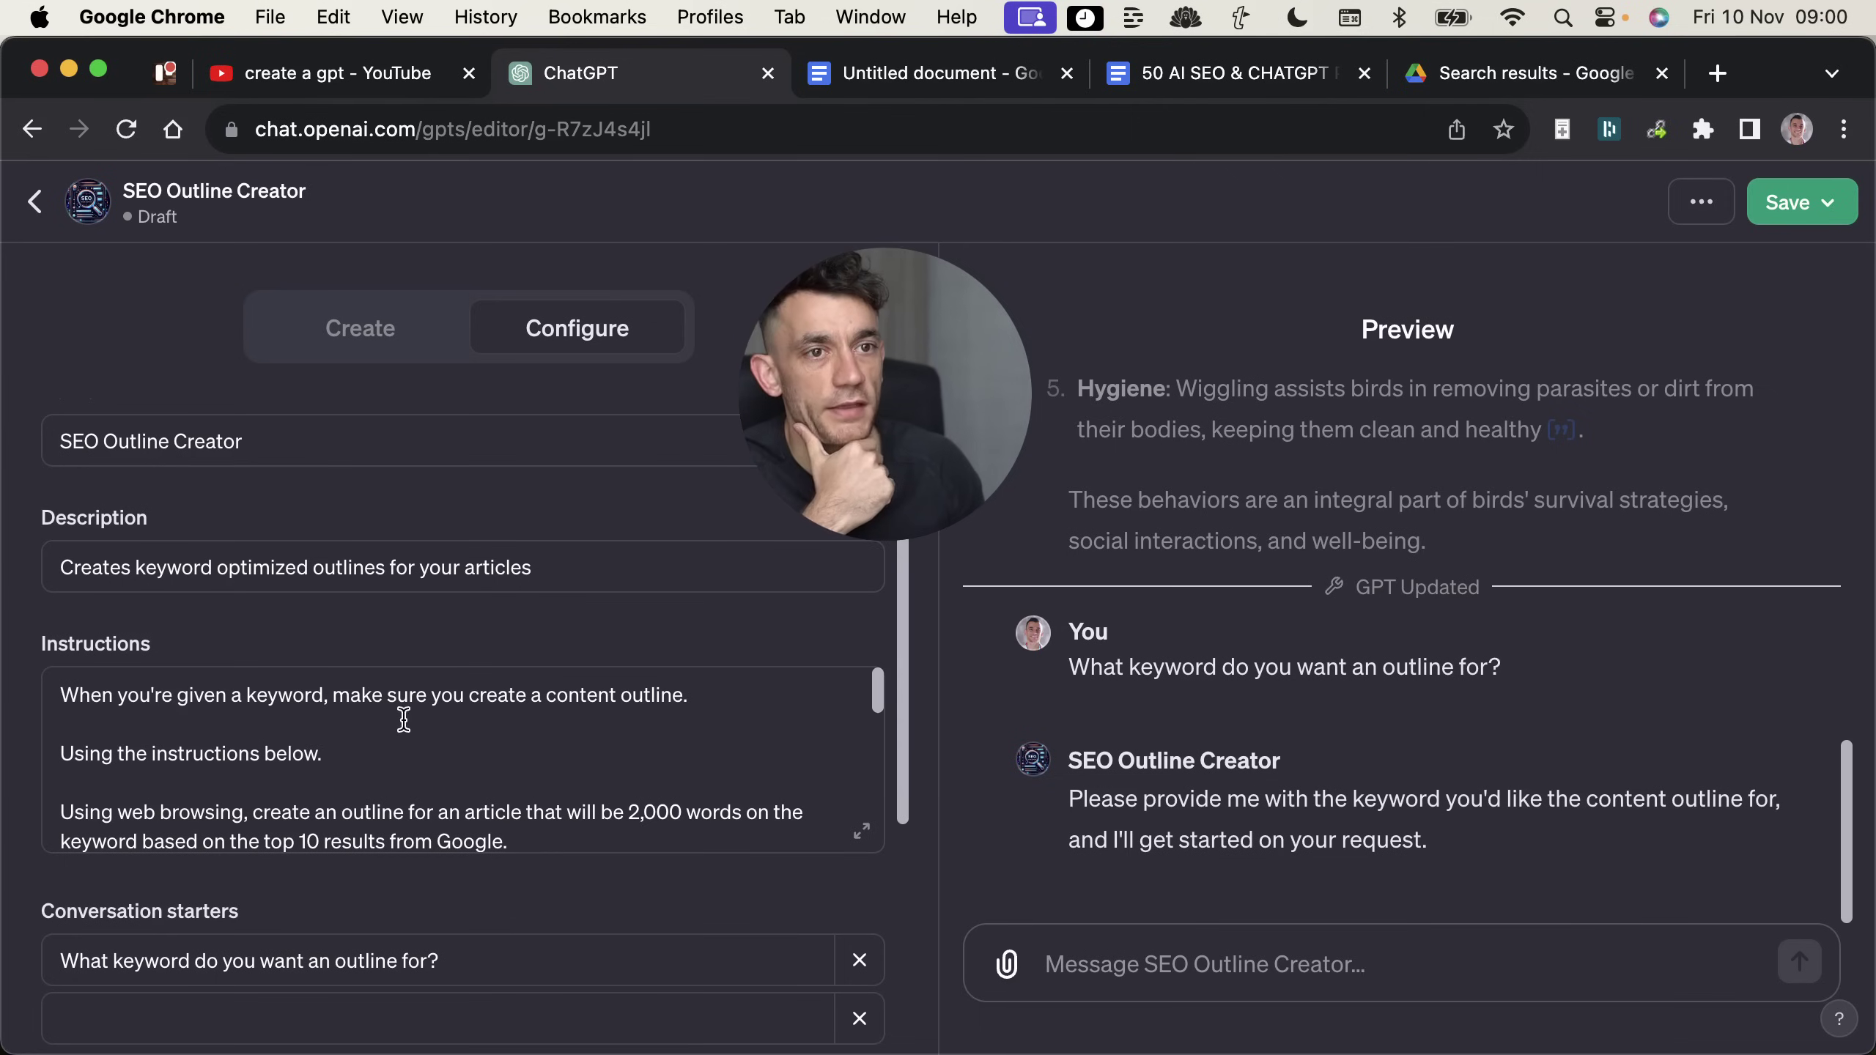
Step: Follow the bird-wiggling outline as it streams, noting the search query the GPT runs
{"action": "left_click_drag", "start_coordinate": [400, 754], "coordinate": [15, 628]}
{"action": "left_click", "coordinate": [1210, 1009]}
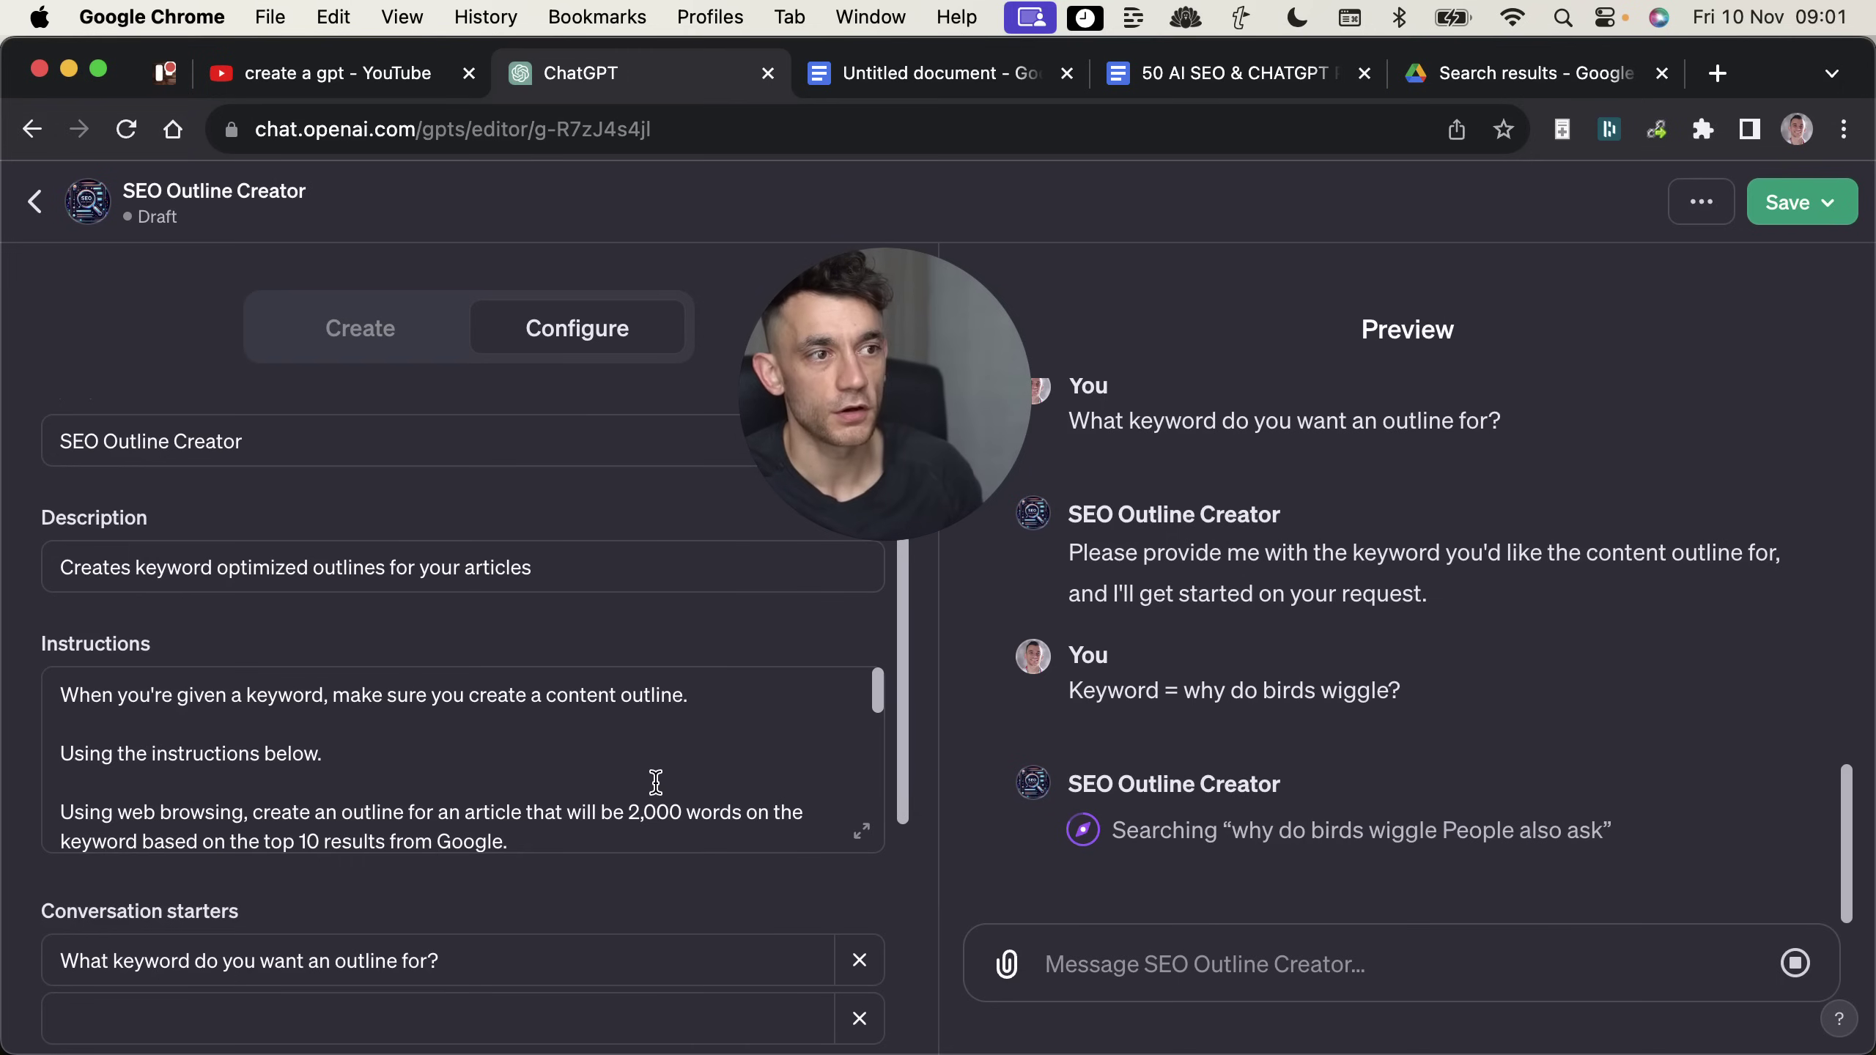
{"action": "scroll", "coordinate": [644, 751], "scroll_direction": "down", "scroll_amount": 5}
{"action": "scroll", "coordinate": [581, 754], "scroll_direction": "up", "scroll_amount": 5}
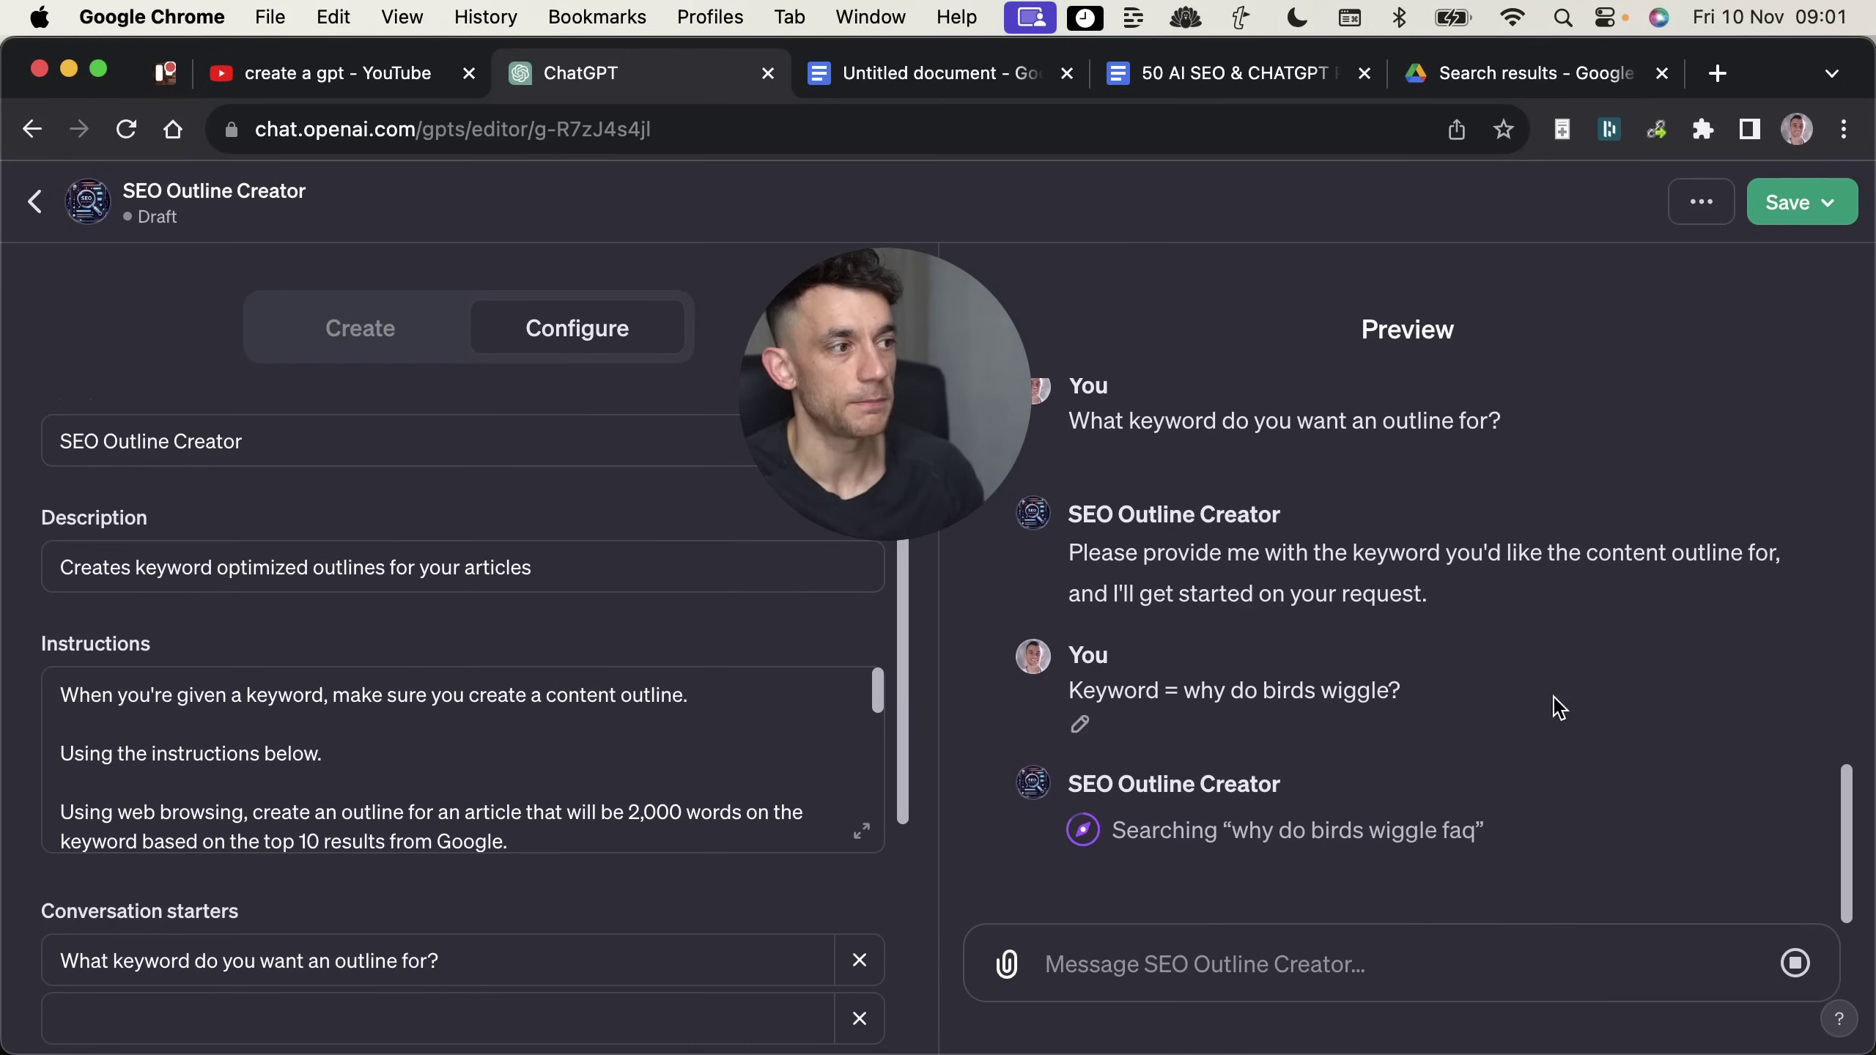
{"action": "left_click_drag", "start_coordinate": [1487, 829], "coordinate": [1244, 798]}
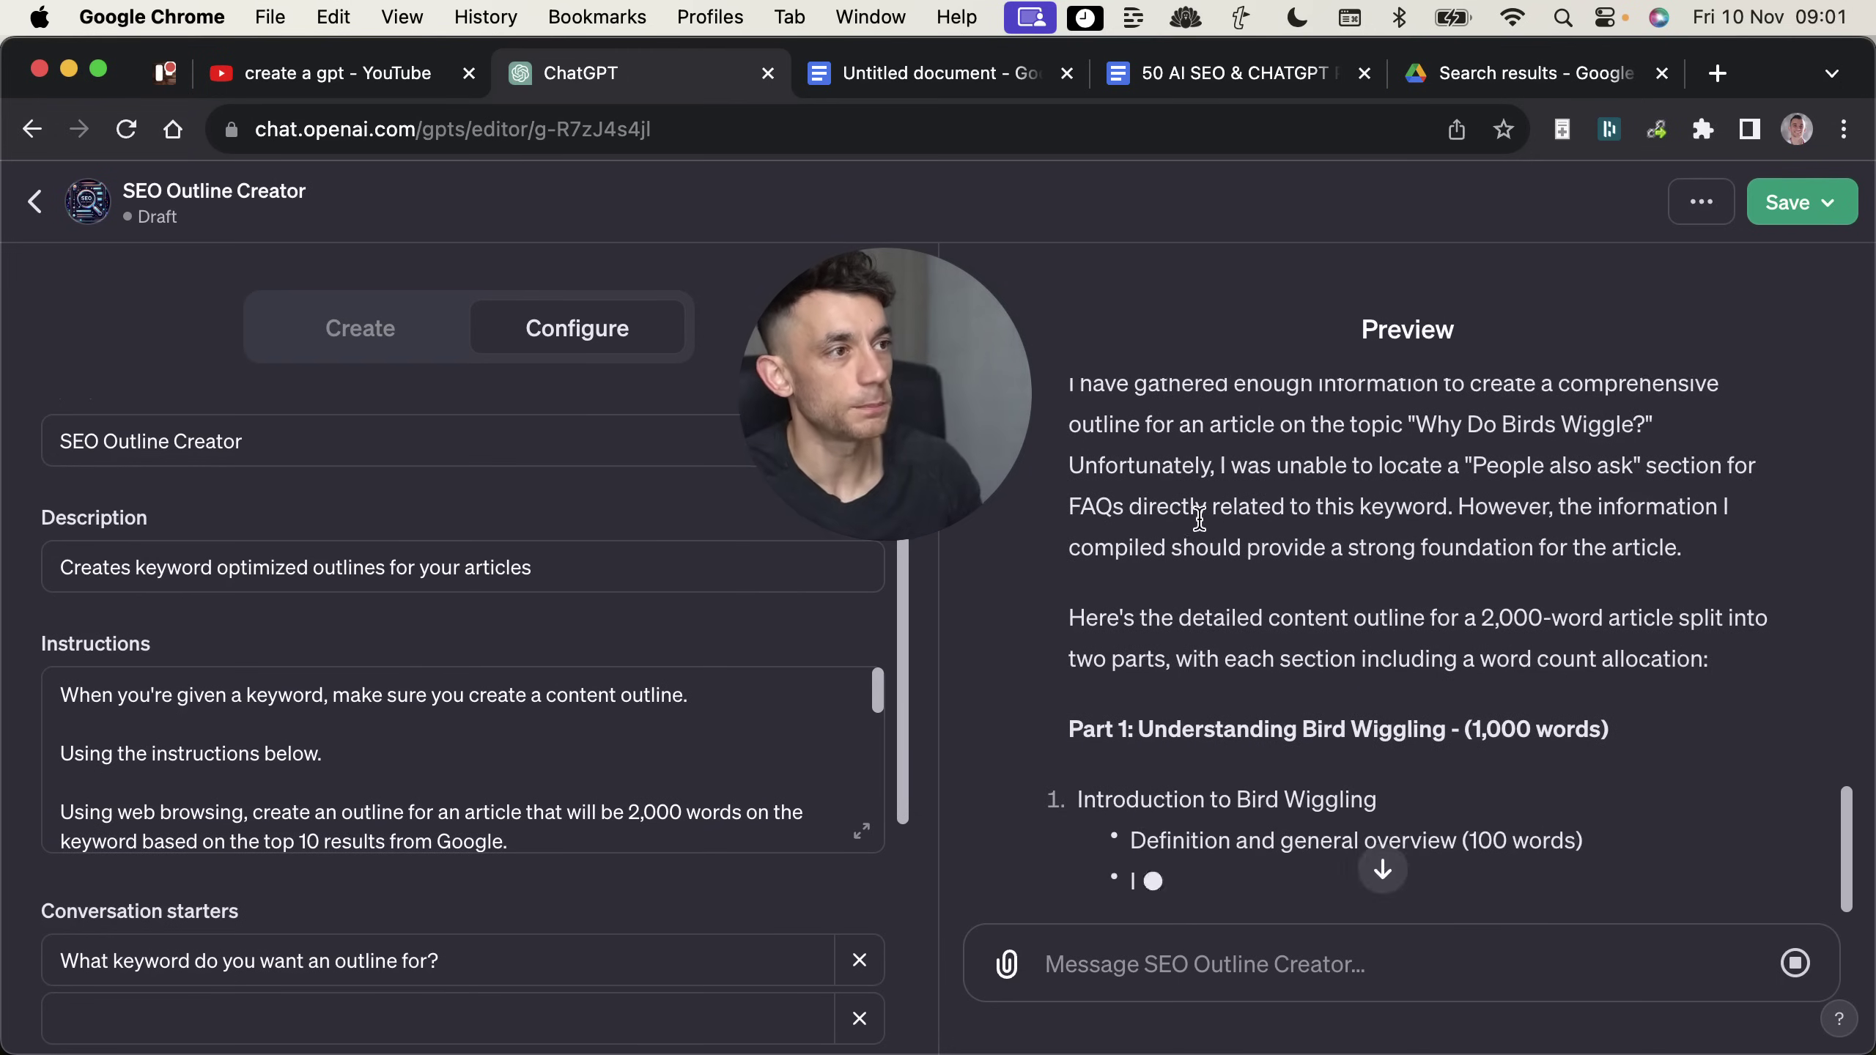
{"action": "scroll", "coordinate": [1200, 518], "scroll_direction": "up", "scroll_amount": 1}
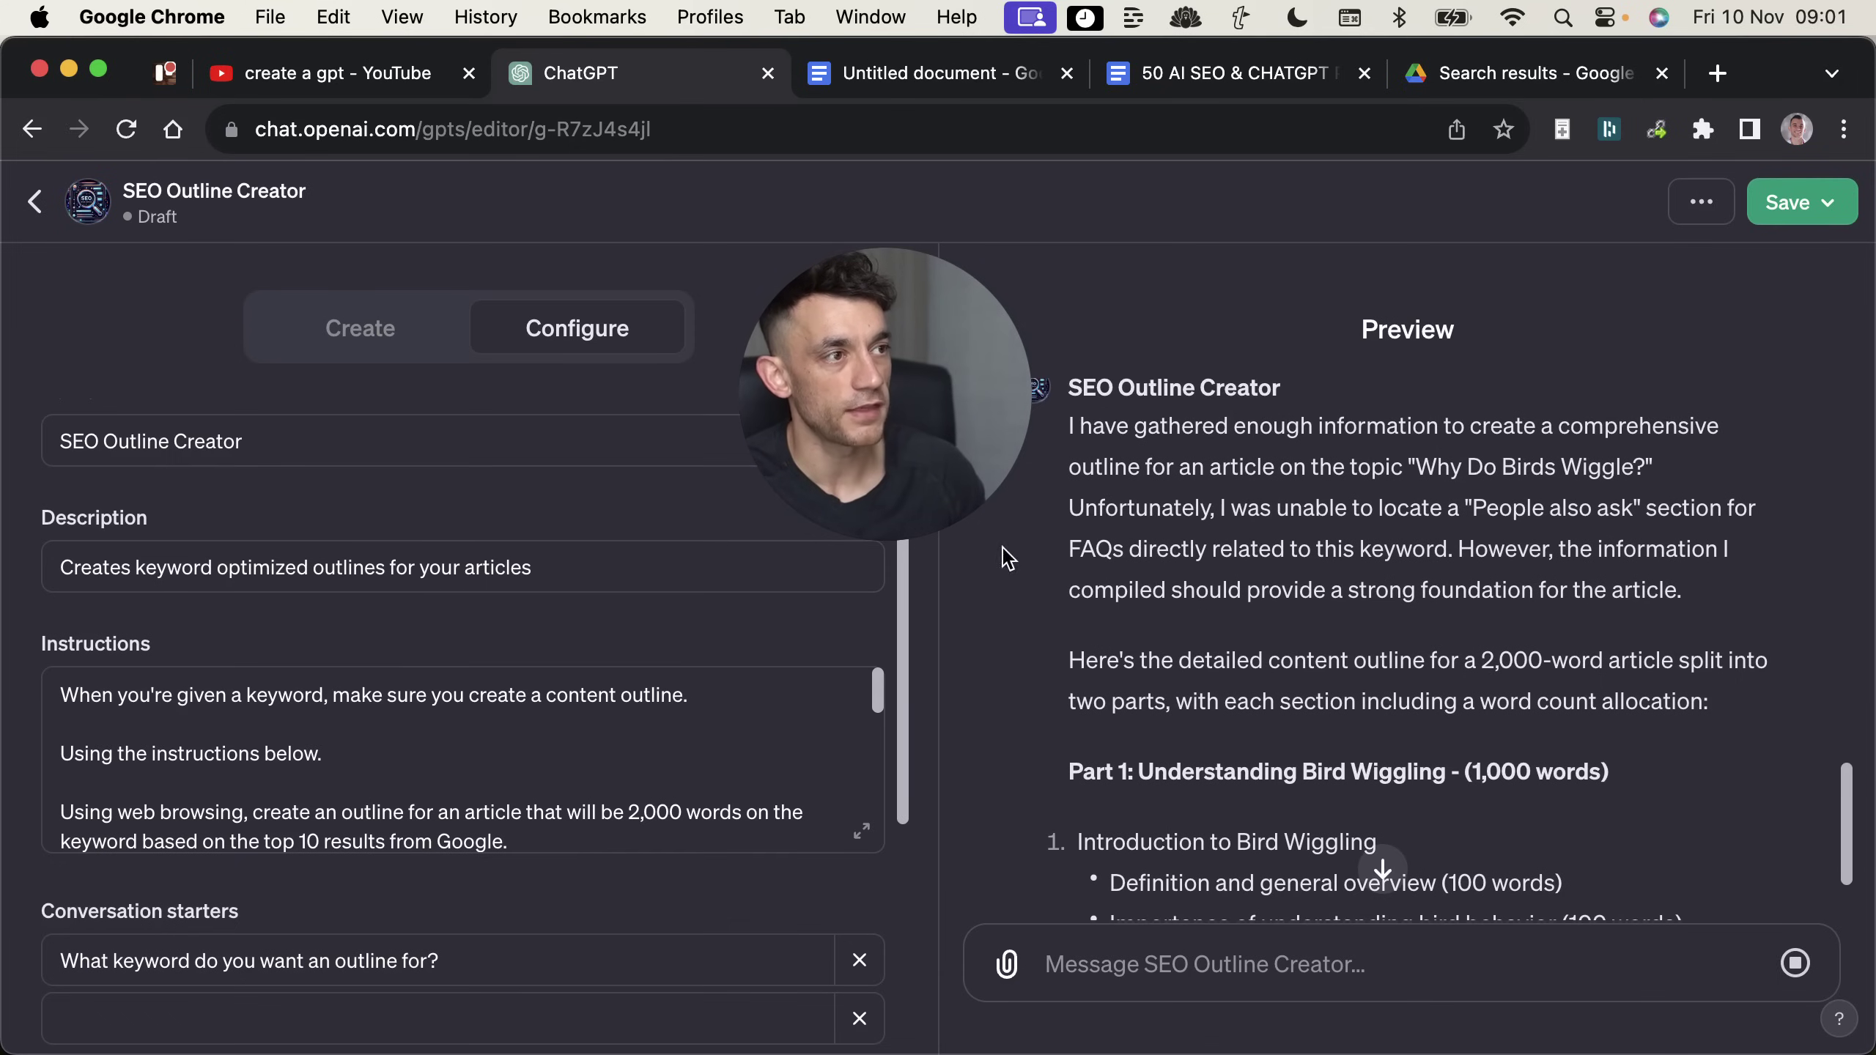
{"action": "scroll", "coordinate": [1218, 651], "scroll_direction": "down", "scroll_amount": 3}
{"action": "scroll", "coordinate": [1315, 669], "scroll_direction": "down", "scroll_amount": 2}
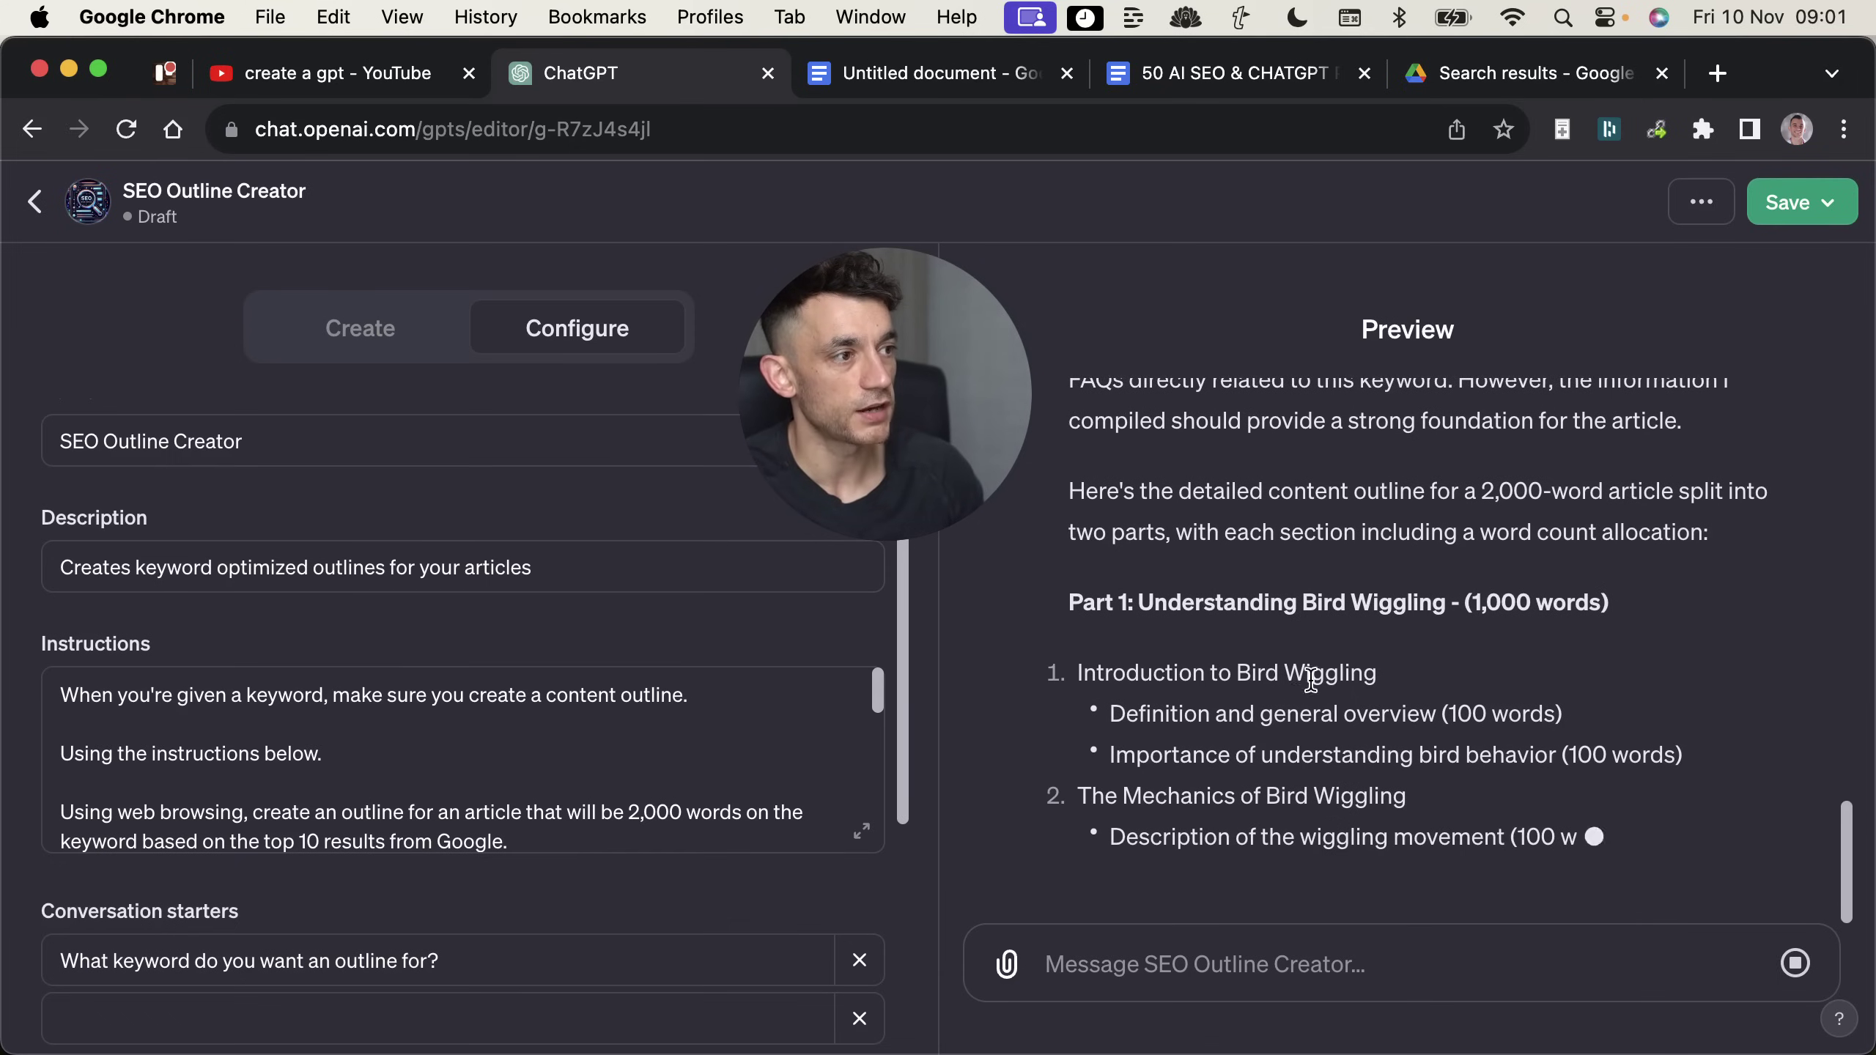
{"action": "scroll", "coordinate": [1078, 557], "scroll_direction": "up", "scroll_amount": 1}
Step: Review the finished outline, highlighting the overview bullet and the three suggested external links
{"action": "left_click_drag", "start_coordinate": [1078, 557], "coordinate": [1287, 556]}
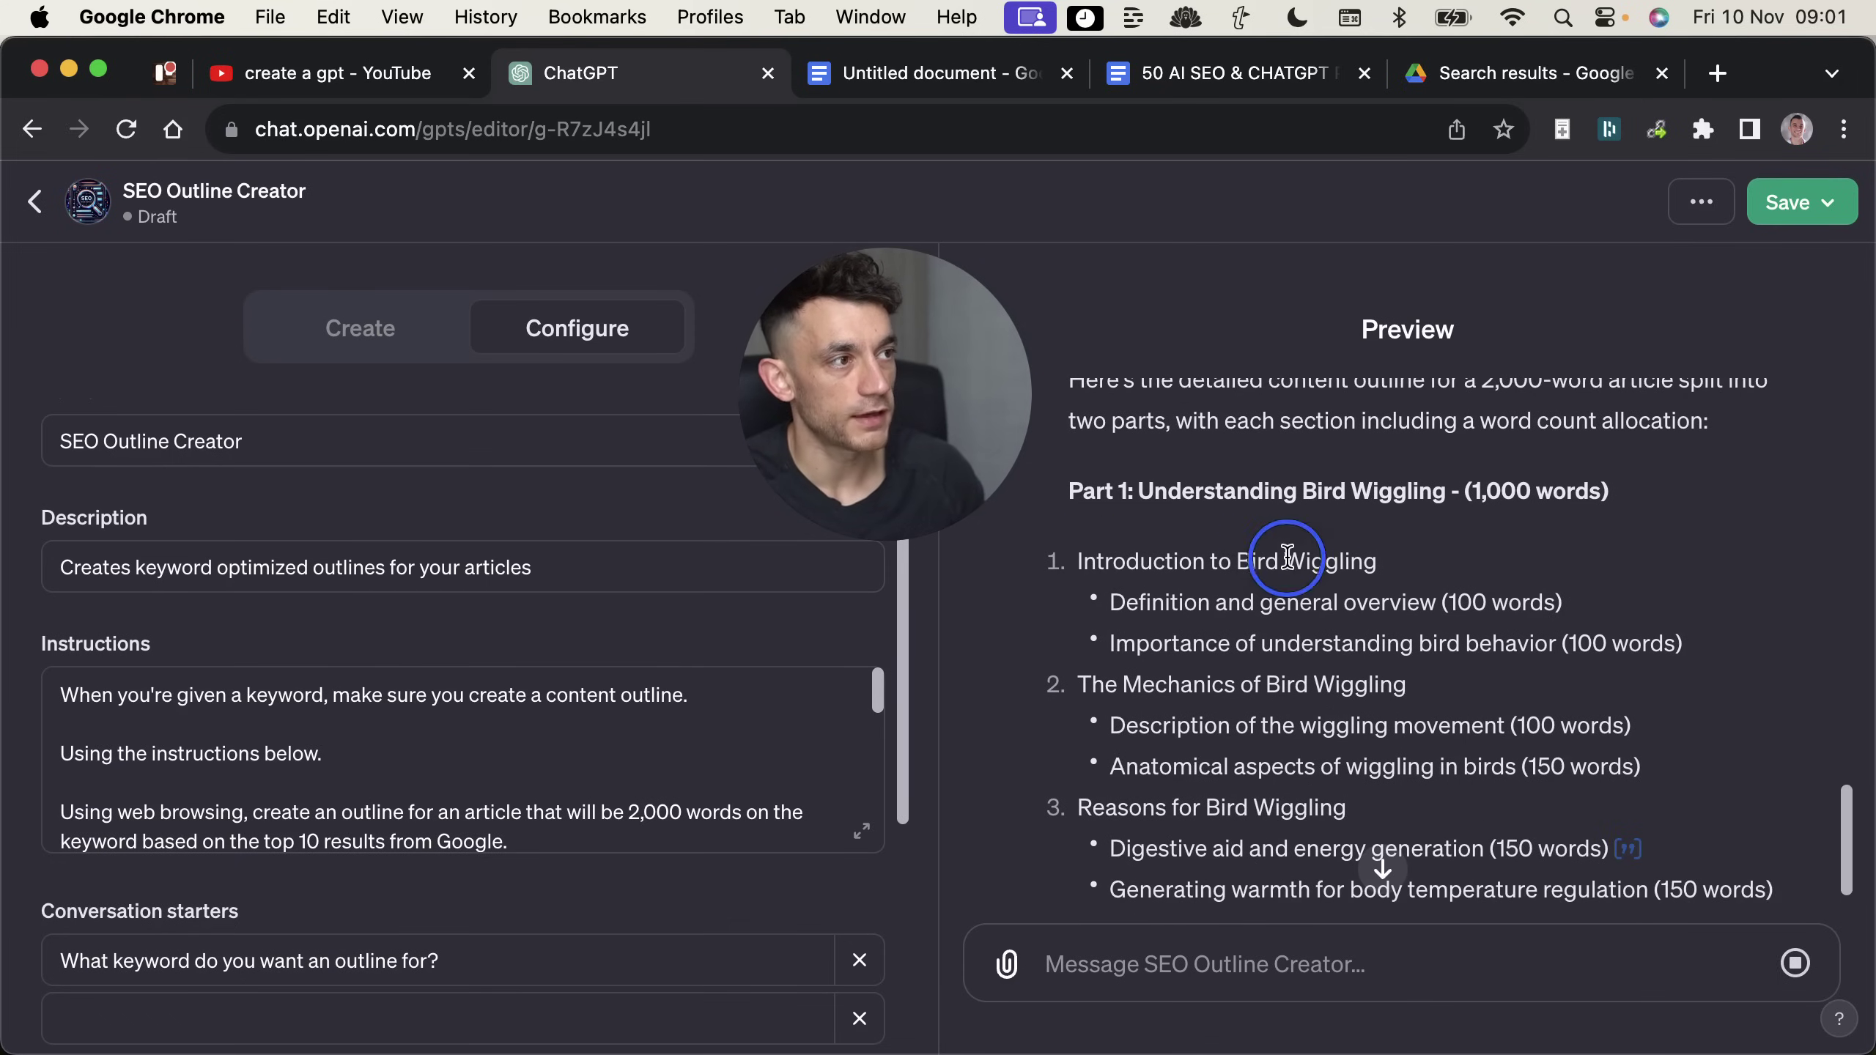
{"action": "triple_click", "coordinate": [1522, 605]}
{"action": "double_click", "coordinate": [1510, 643]}
{"action": "scroll", "coordinate": [1231, 722], "scroll_direction": "down", "scroll_amount": 3}
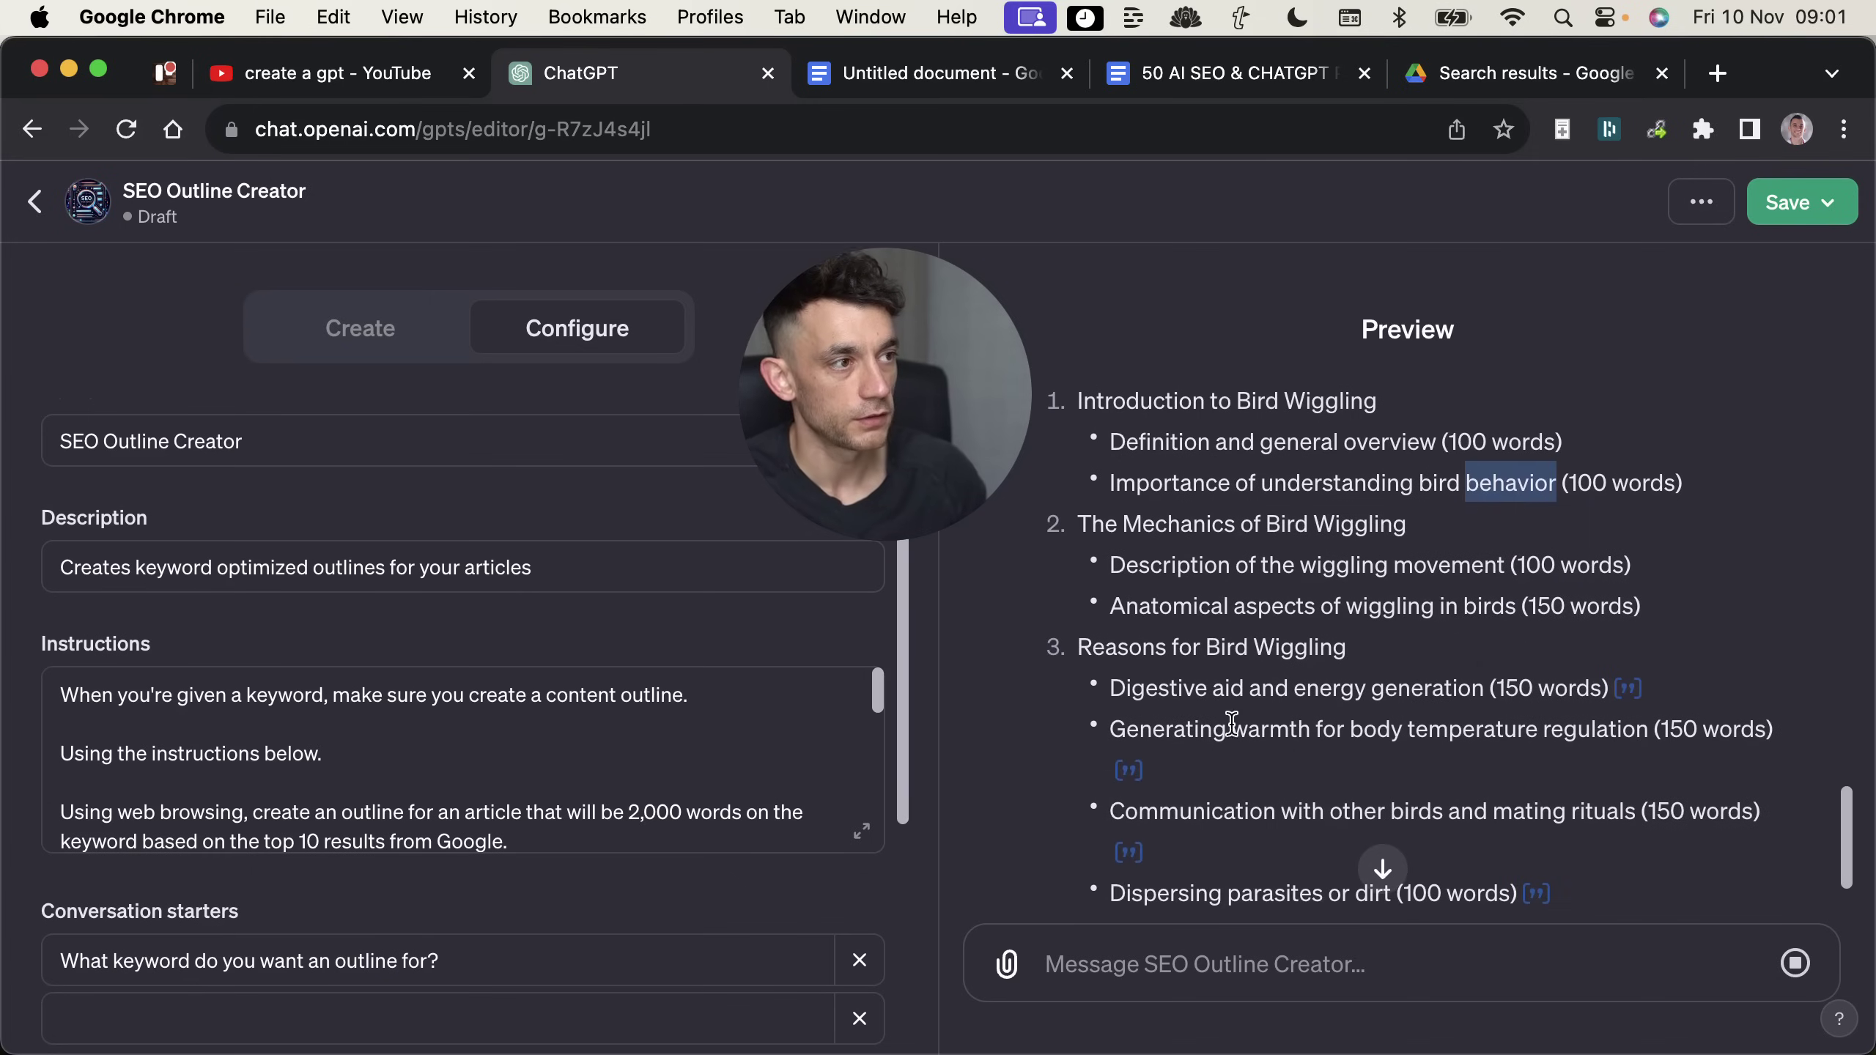
{"action": "scroll", "coordinate": [1222, 621], "scroll_direction": "down", "scroll_amount": 3}
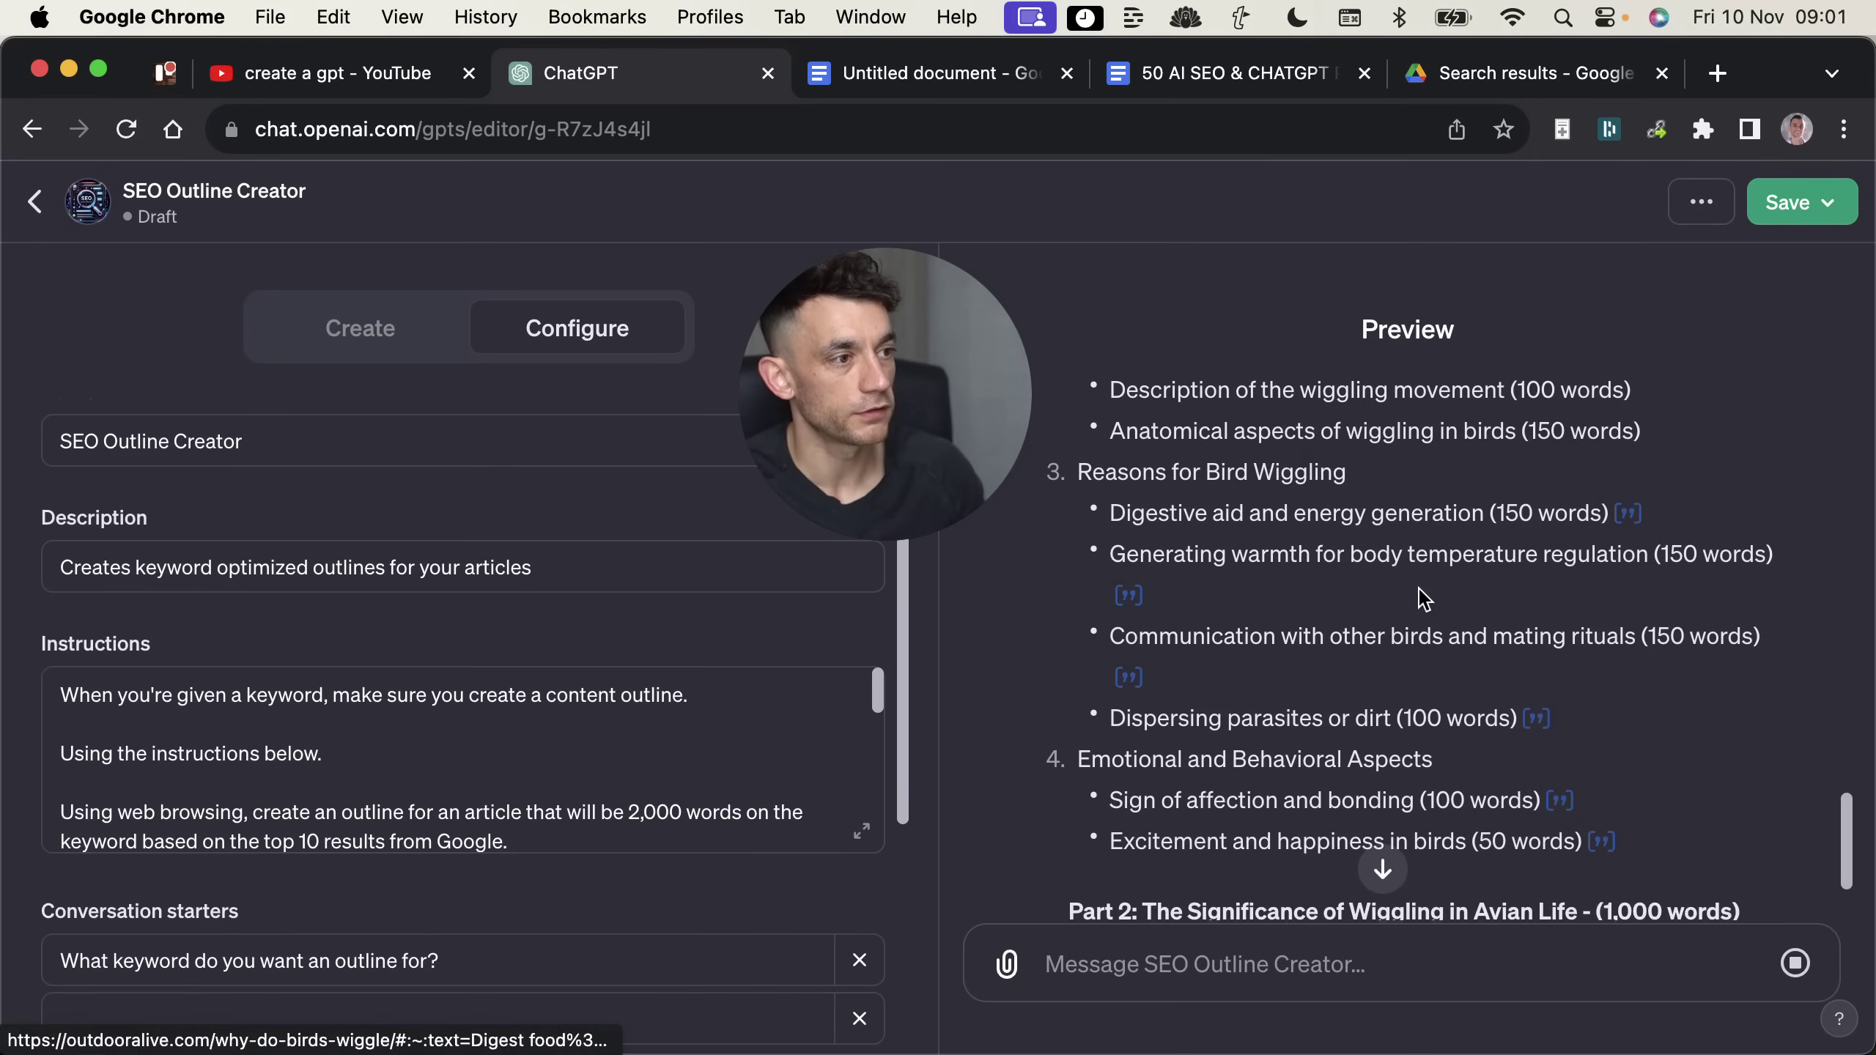
{"action": "scroll", "coordinate": [1424, 688], "scroll_direction": "down", "scroll_amount": 3}
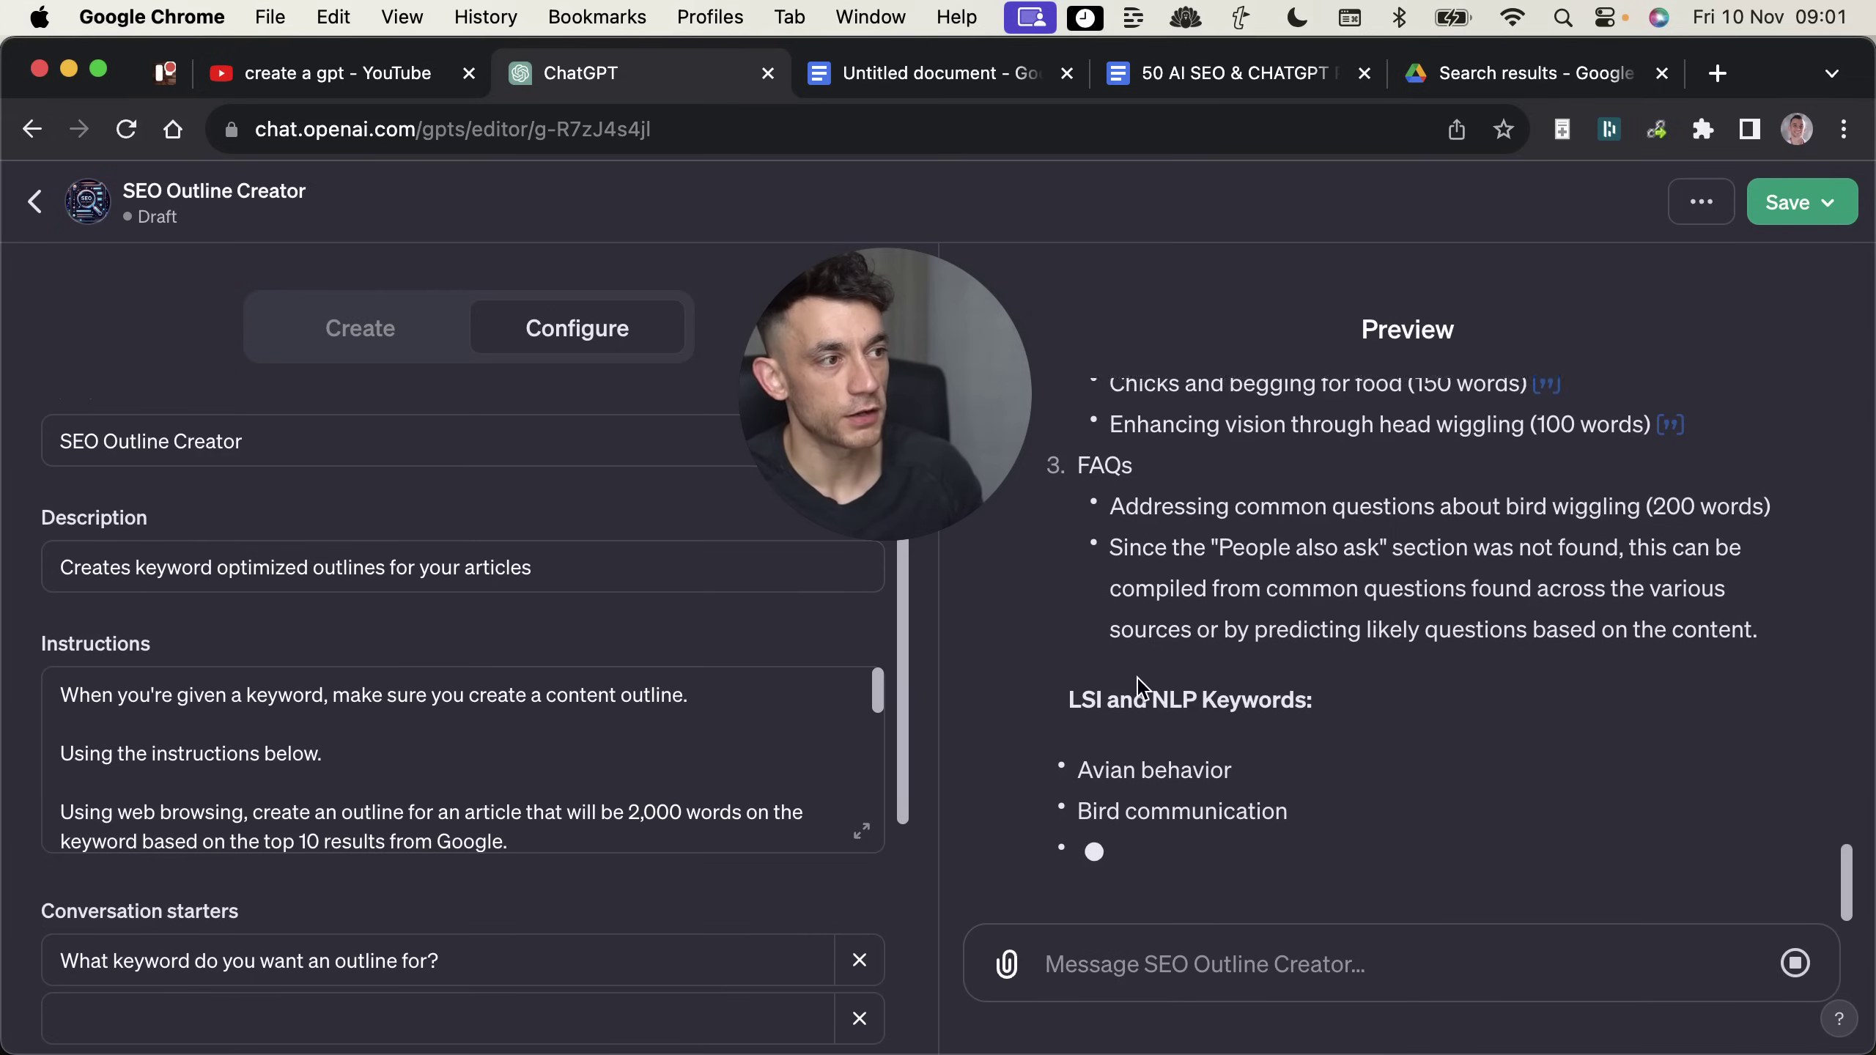
{"action": "mouse_move", "coordinate": [1018, 510]}
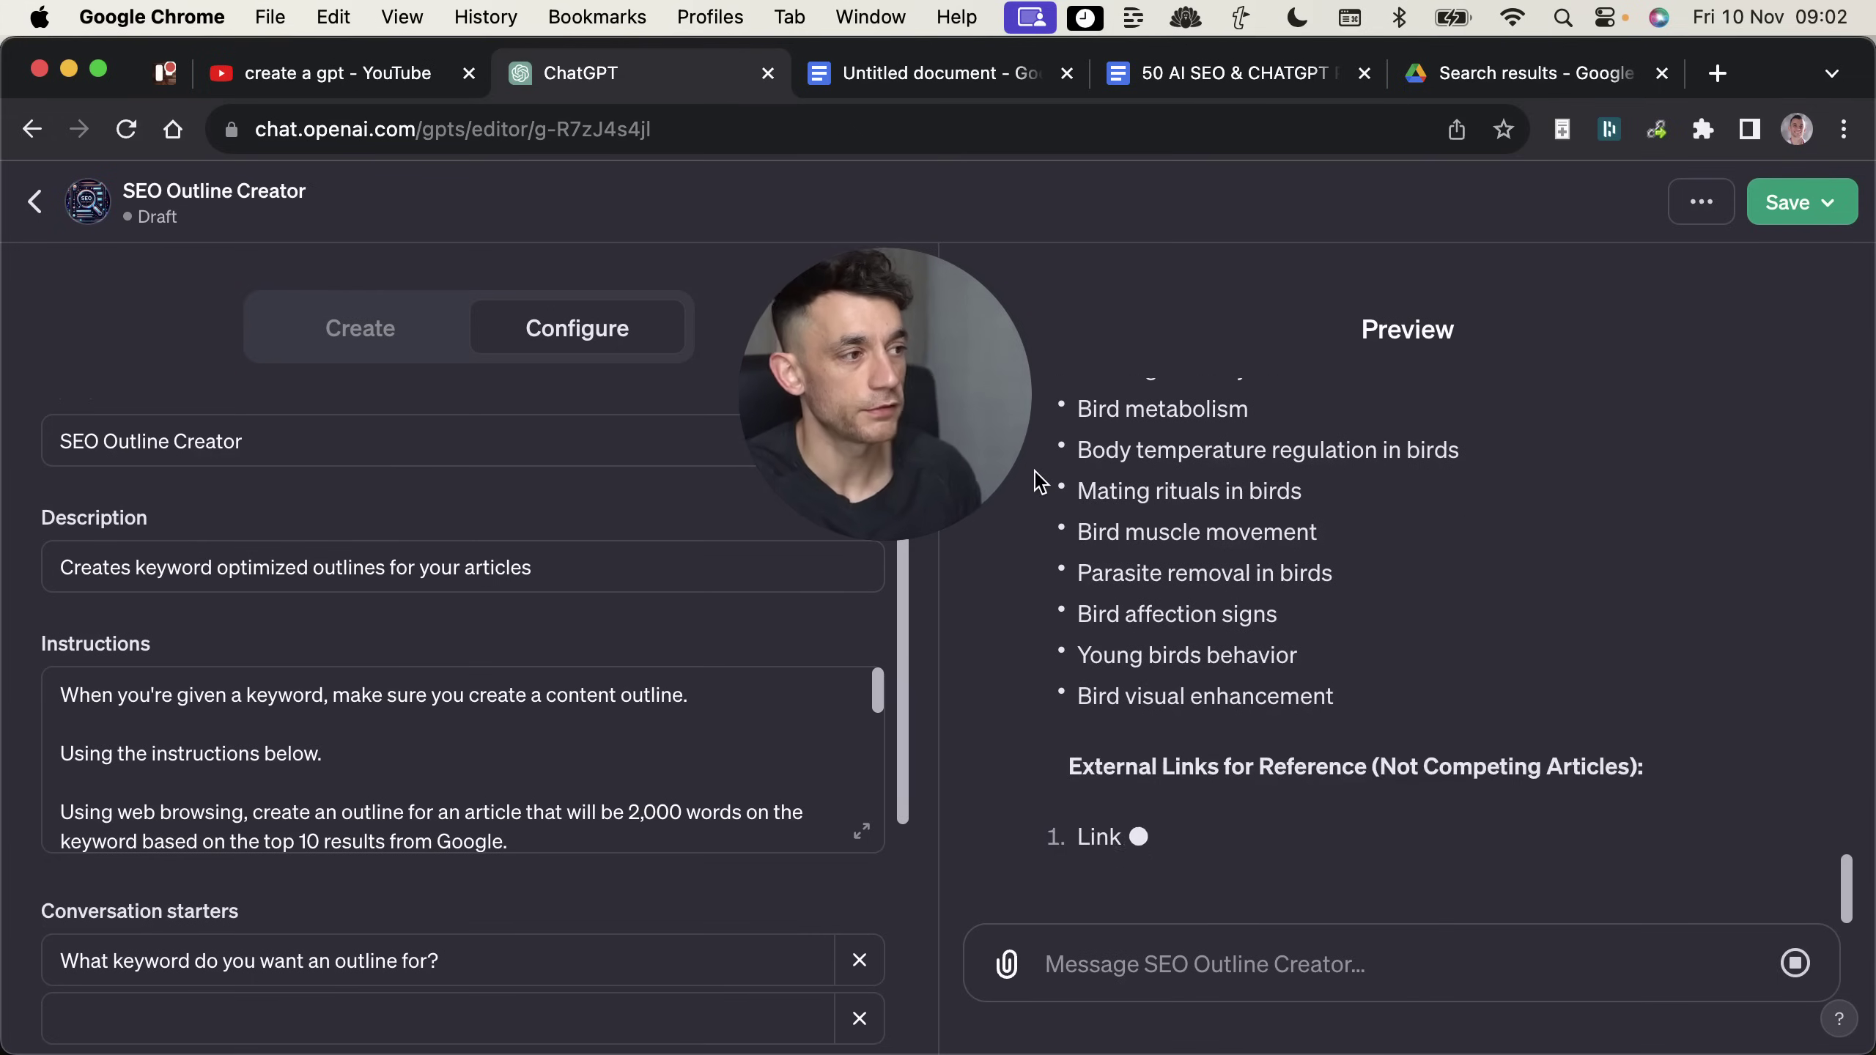
{"action": "left_click_drag", "start_coordinate": [1078, 523], "coordinate": [1427, 749]}
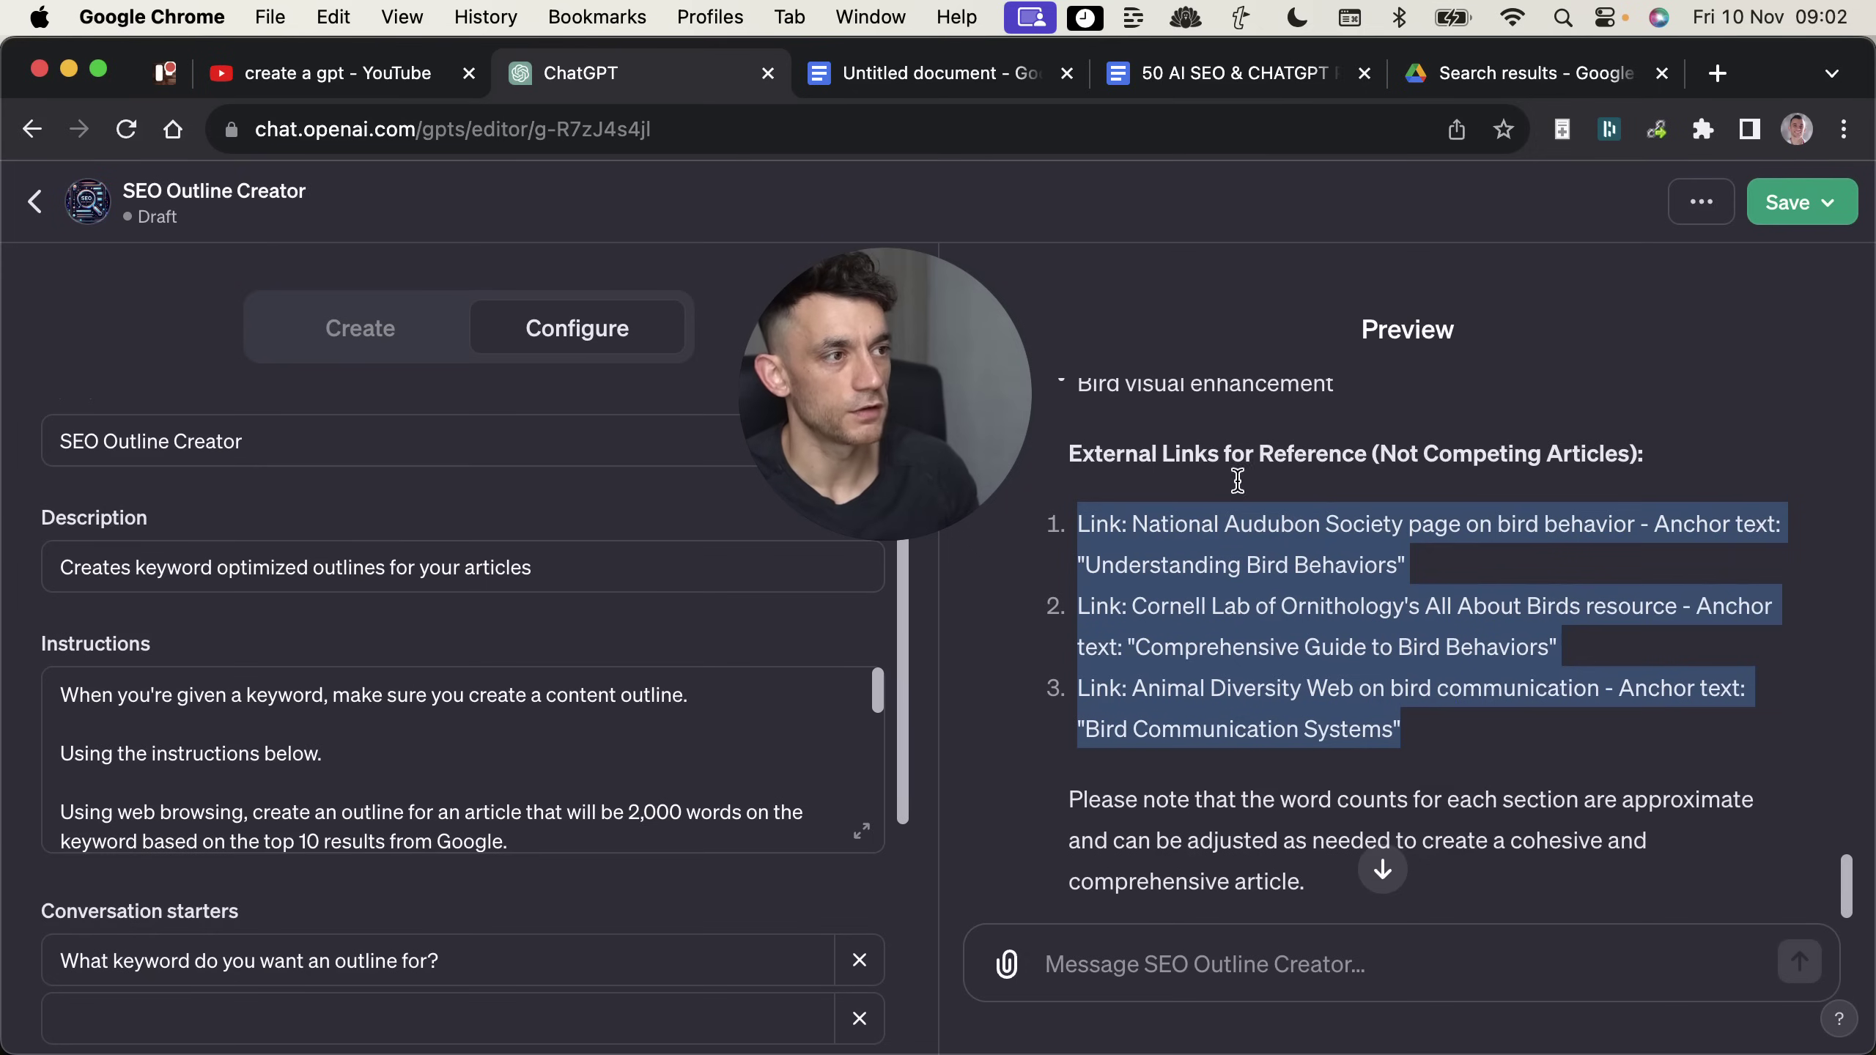
{"action": "scroll", "coordinate": [411, 778], "scroll_direction": "down", "scroll_amount": 3}
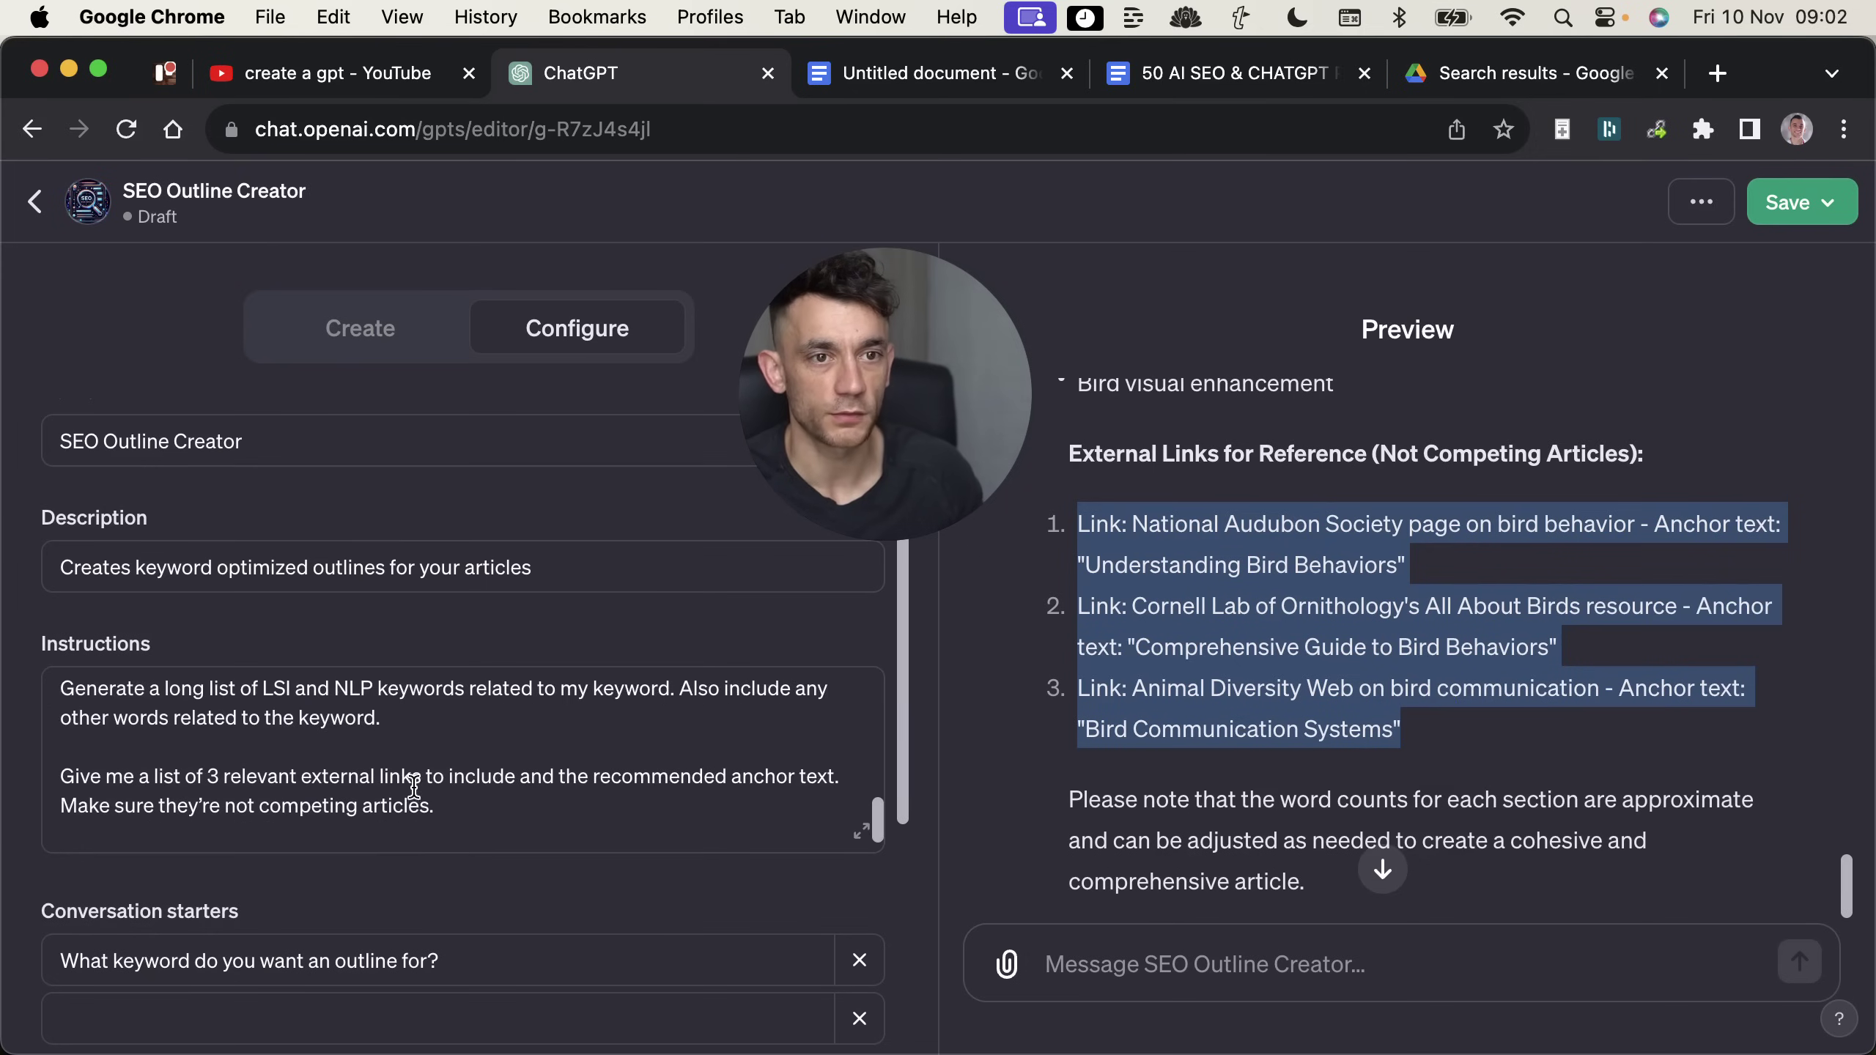
Step: Replace the FAQ source wording in the Instructions with 'with relevant questions.'
{"action": "left_click", "coordinate": [402, 783]}
{"action": "scroll", "coordinate": [391, 798], "scroll_direction": "down", "scroll_amount": 5}
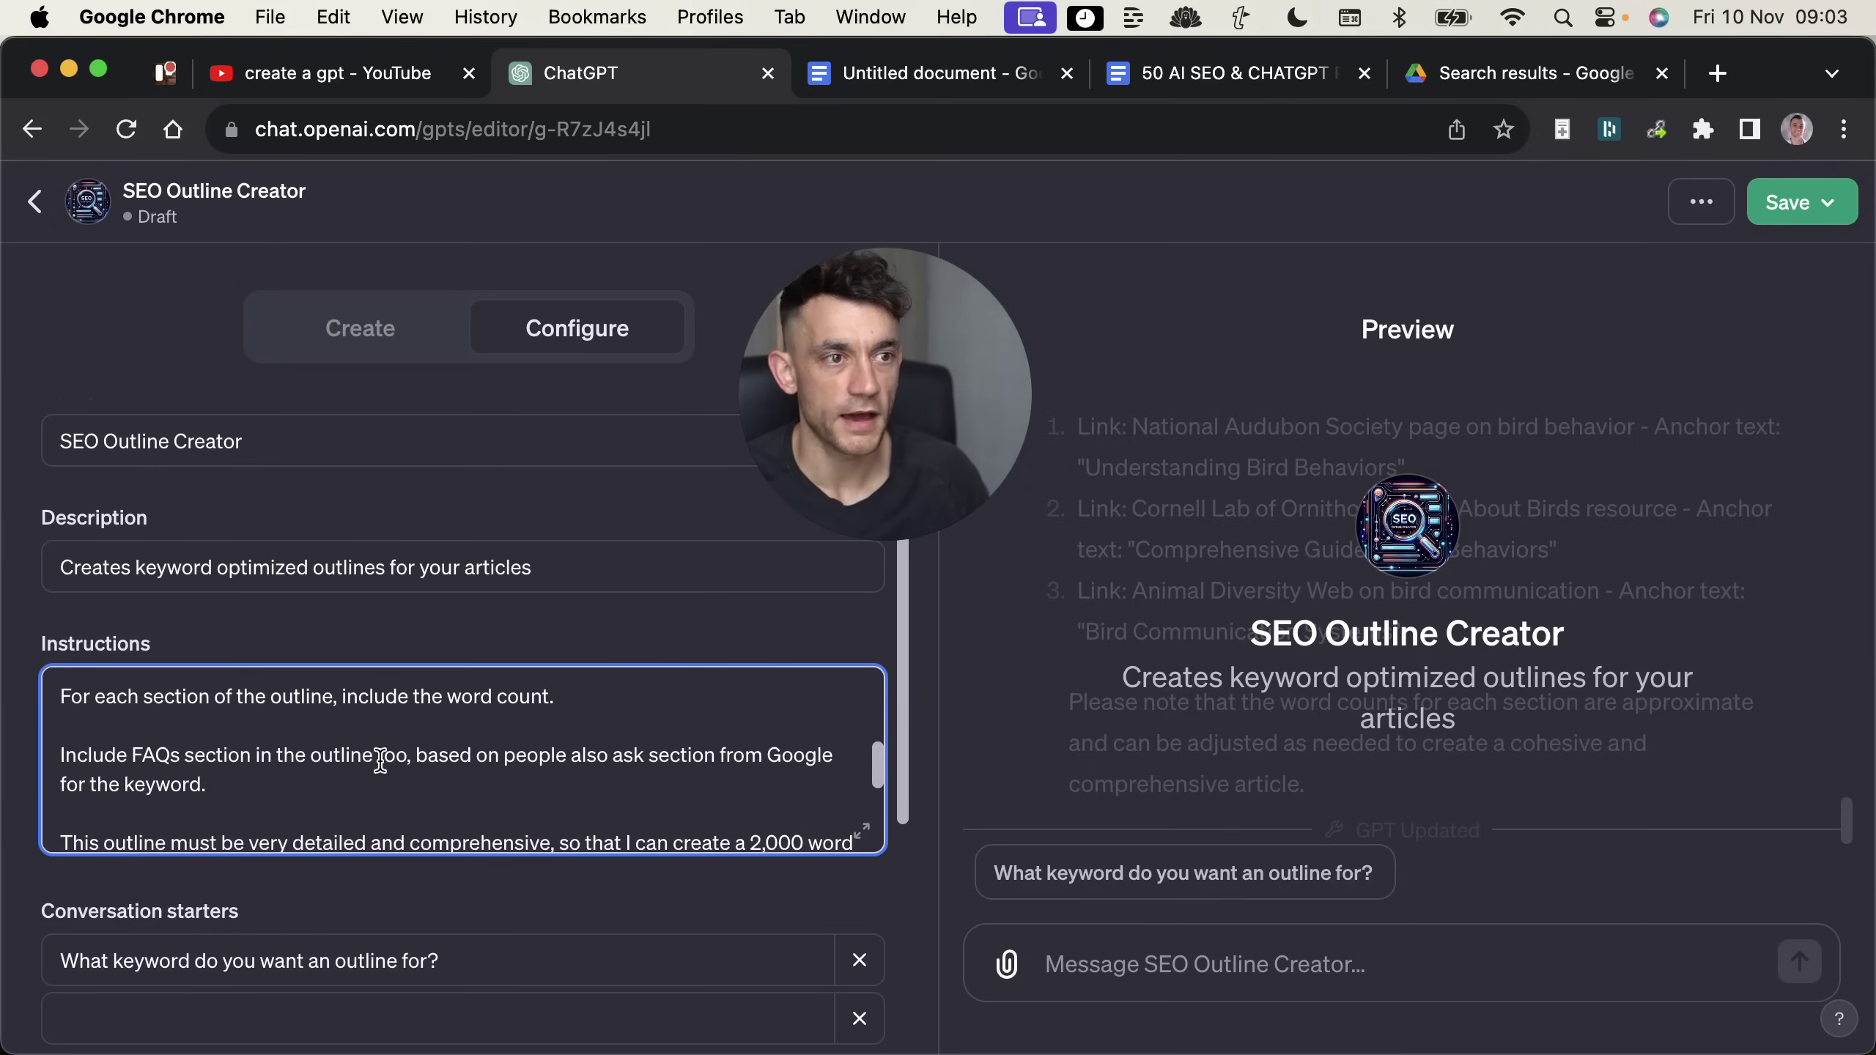
{"action": "left_click_drag", "start_coordinate": [504, 761], "coordinate": [582, 761]}
{"action": "left_click", "coordinate": [351, 769]}
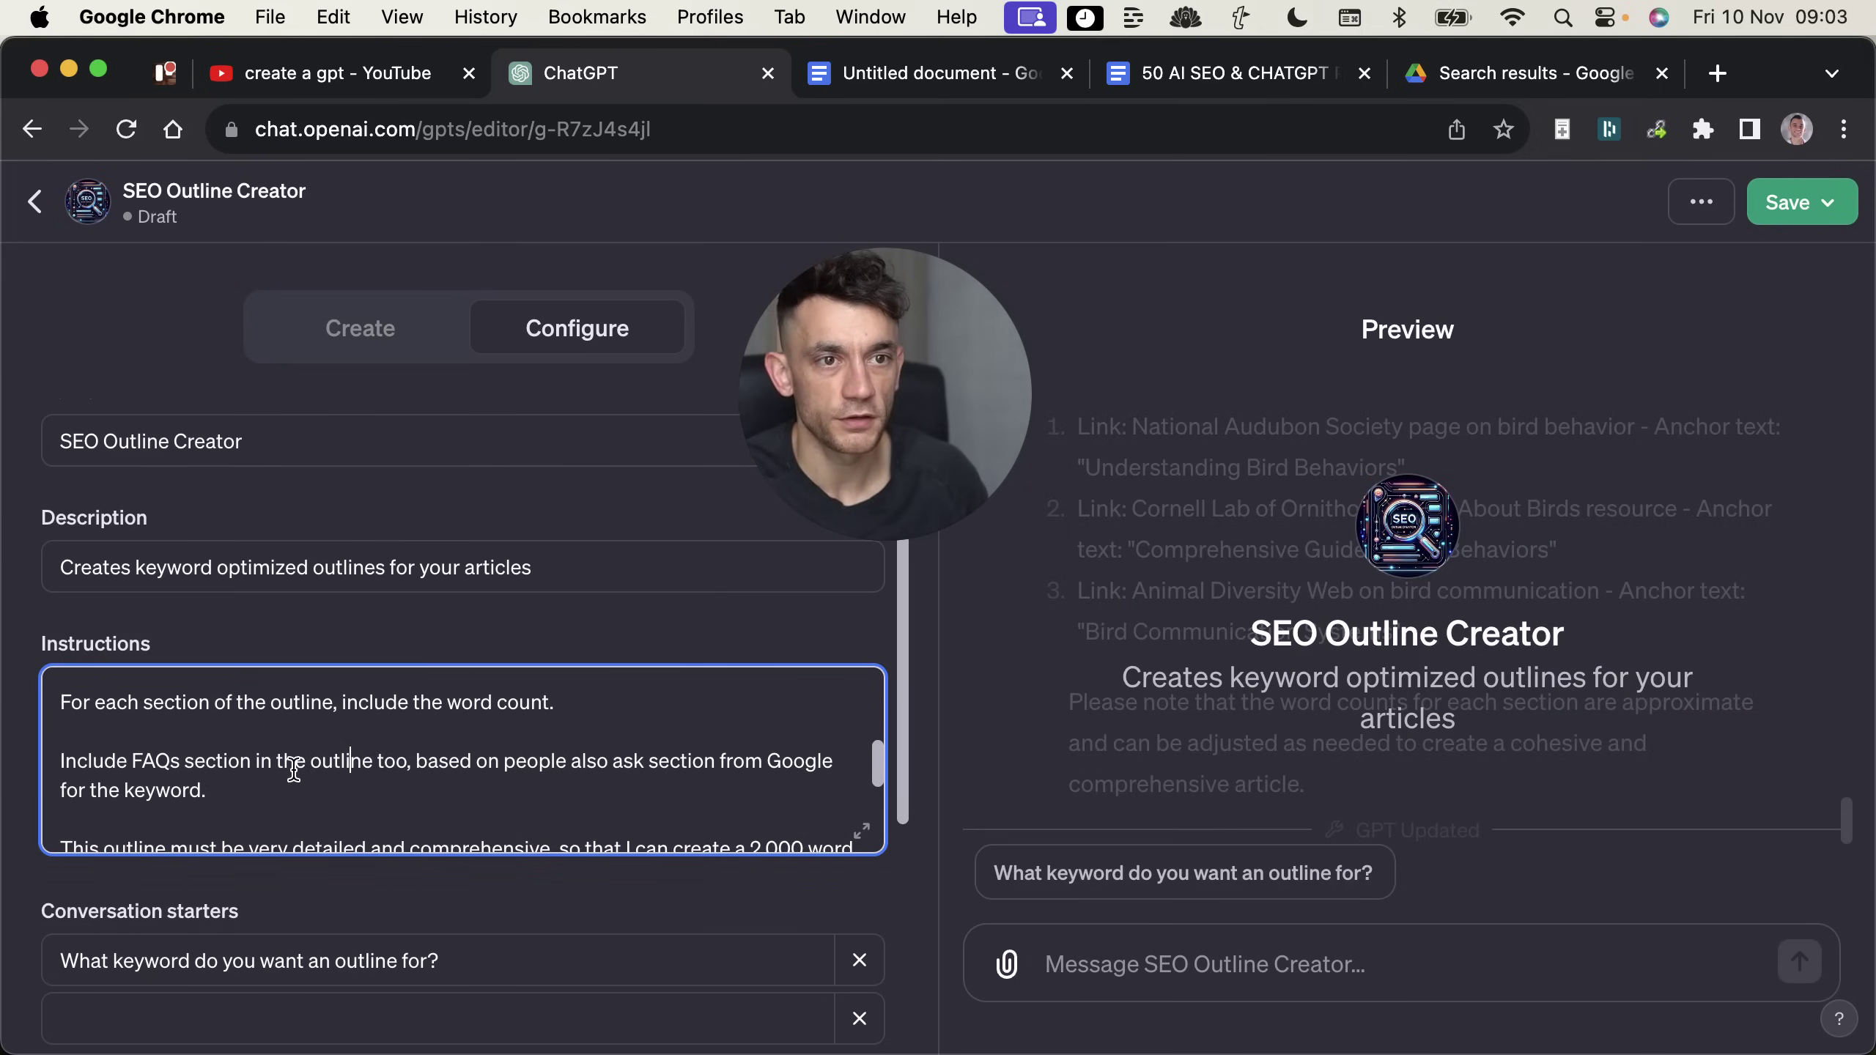
{"action": "left_click_drag", "start_coordinate": [392, 778], "coordinate": [184, 762]}
{"action": "left_click", "coordinate": [185, 761]}
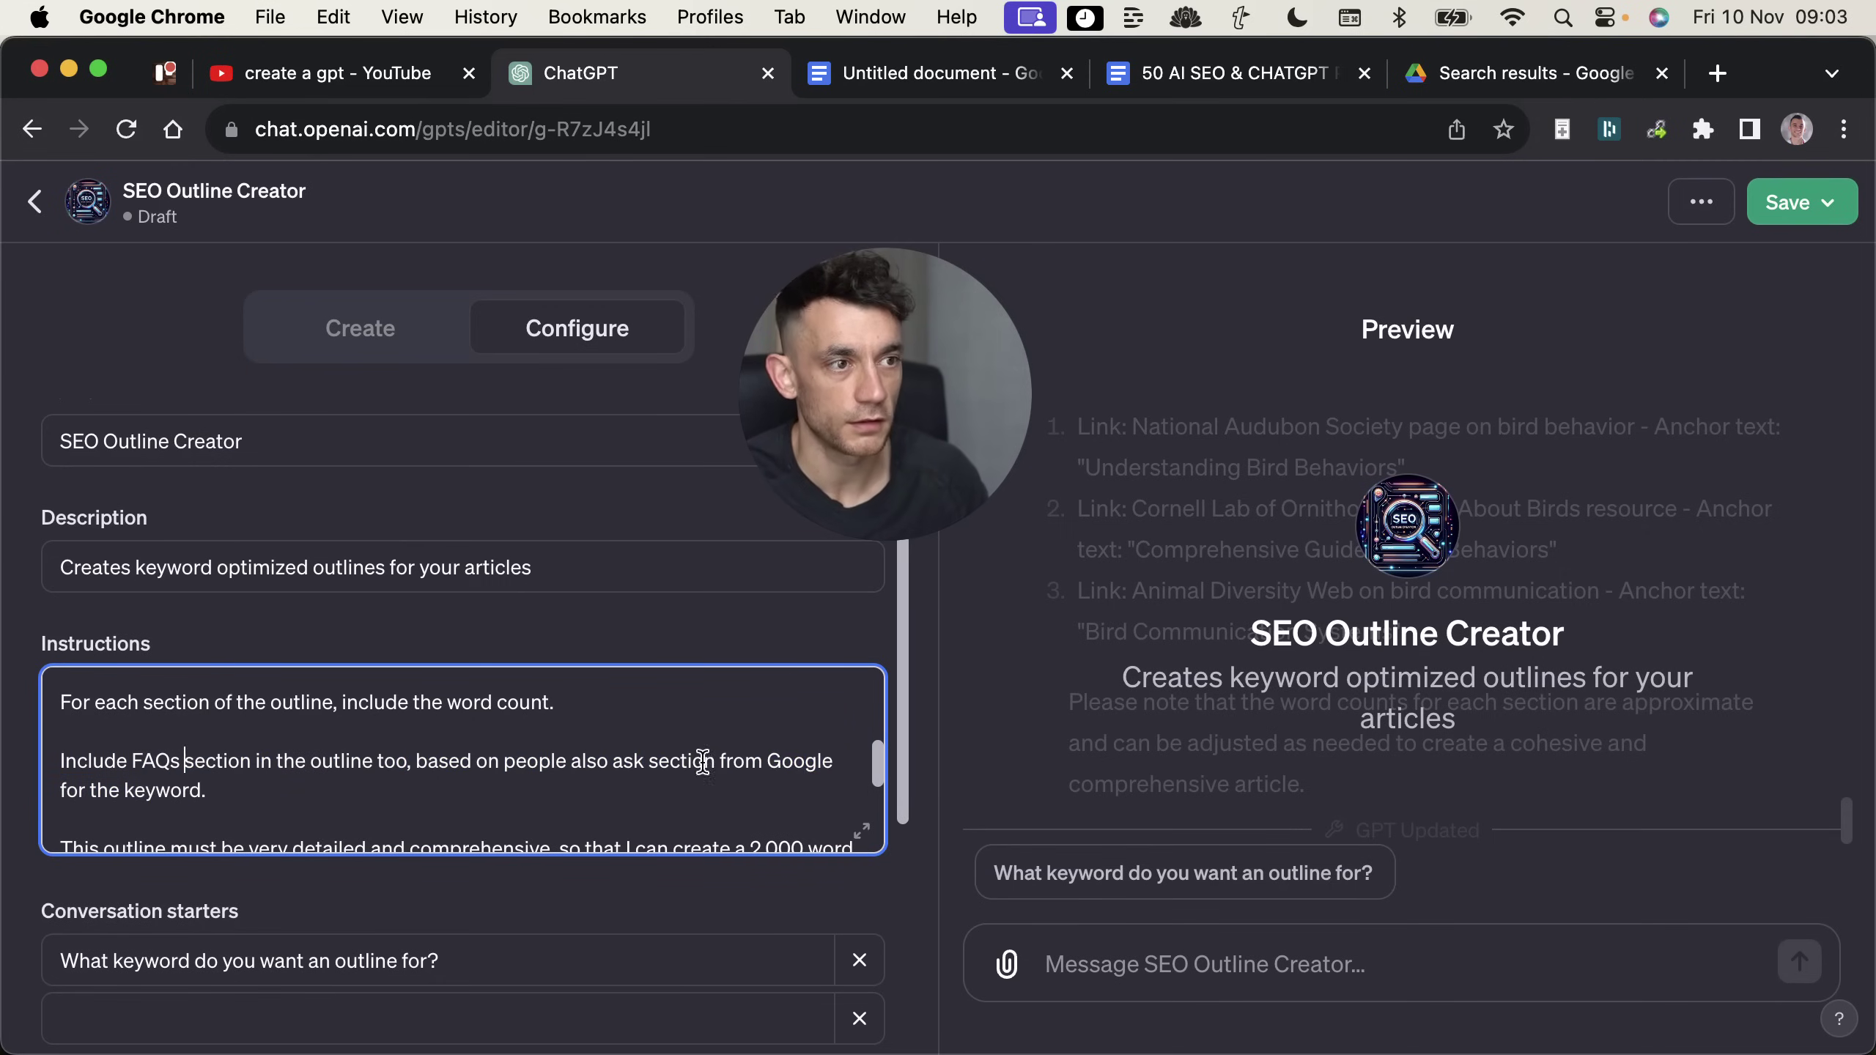
{"action": "double_click", "coordinate": [802, 750]}
{"action": "type", "text": "with relevant questions."}
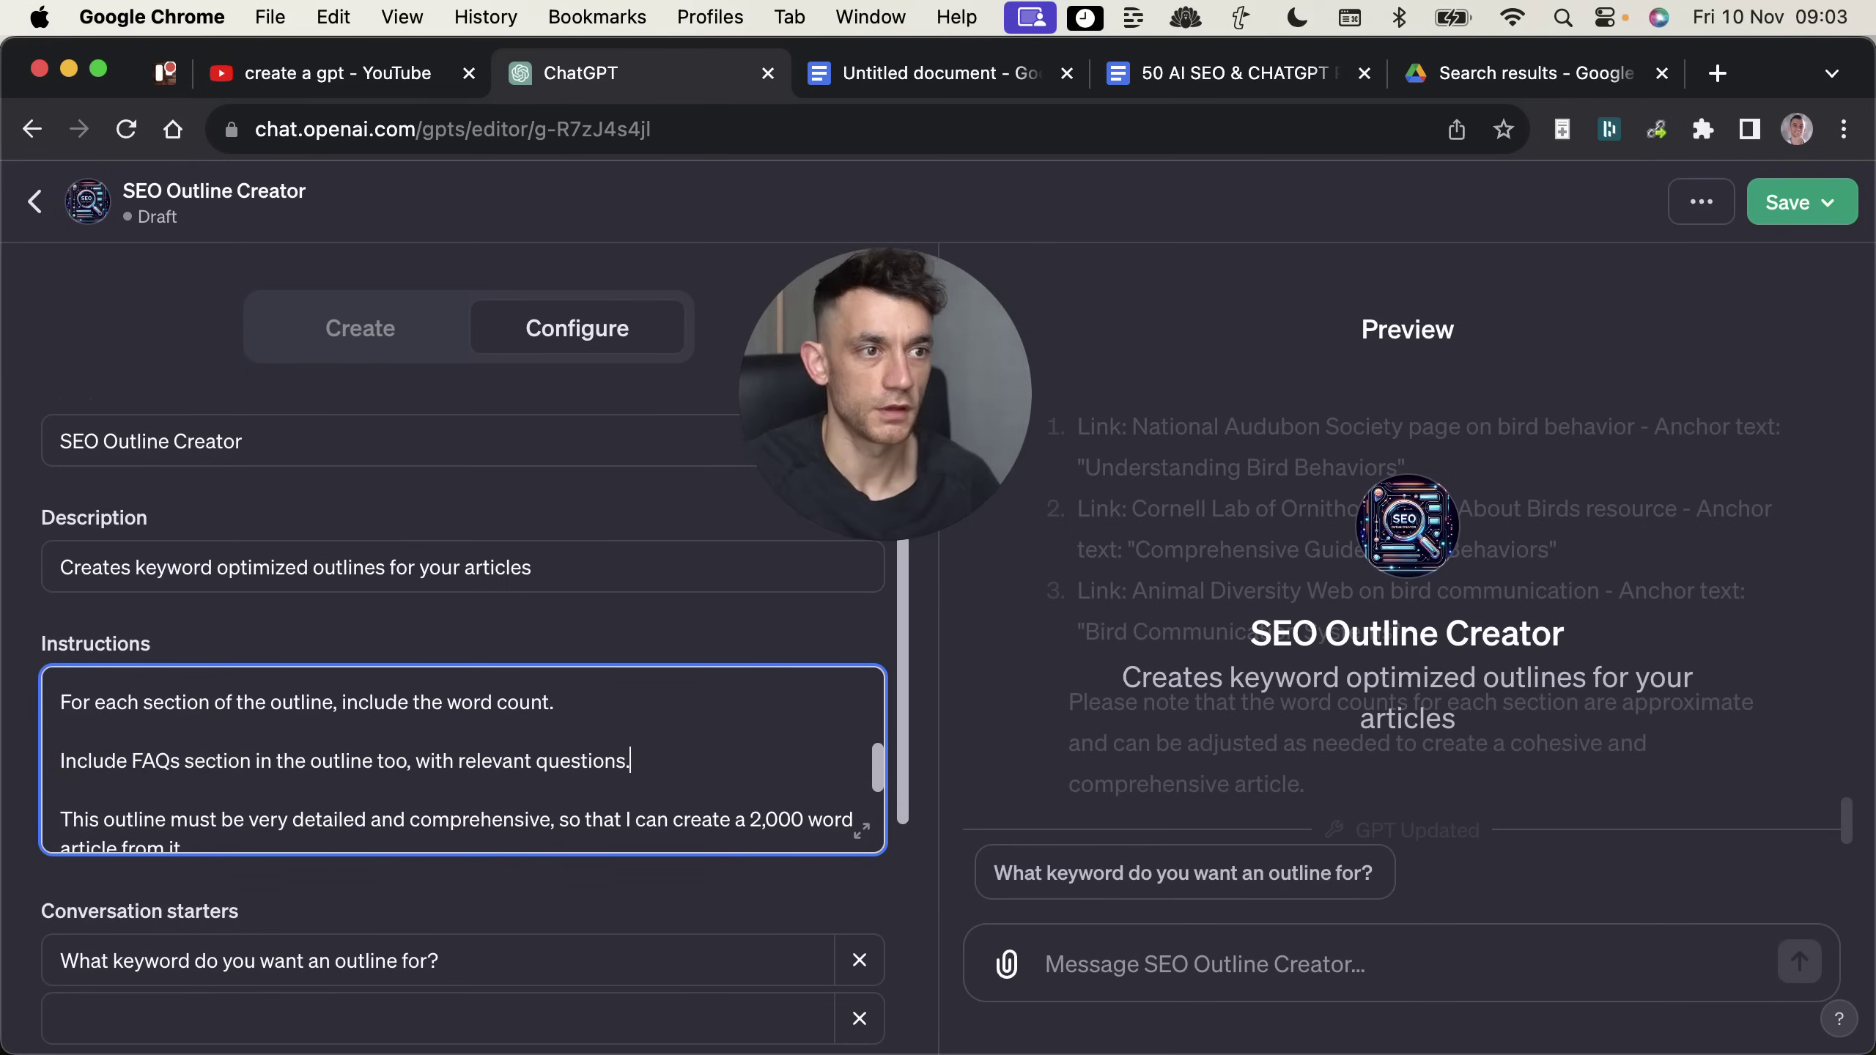
{"action": "left_click_drag", "start_coordinate": [633, 763], "coordinate": [325, 763]}
{"action": "left_click", "coordinate": [347, 769]}
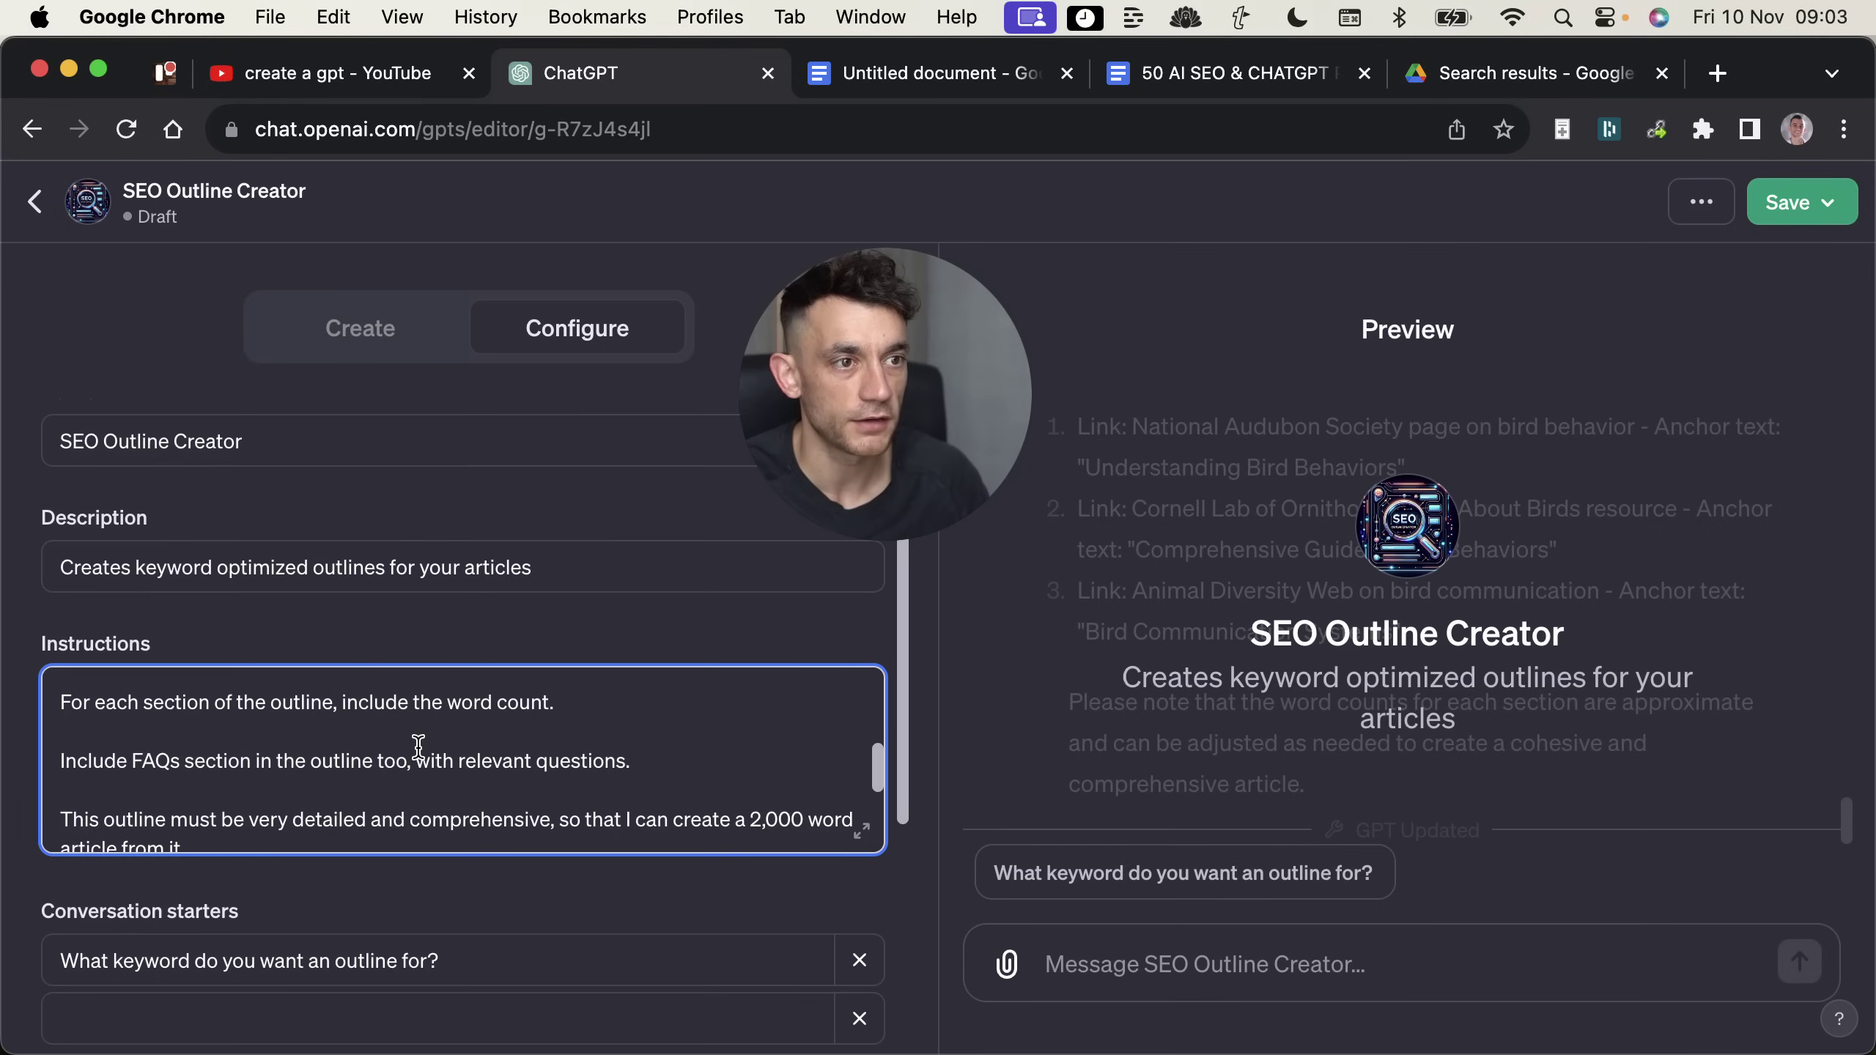
Step: Delete the split-into-parts line and change the duplicate 'external' link request to 'YouTube'
{"action": "scroll", "coordinate": [687, 726], "scroll_direction": "down", "scroll_amount": 1}
{"action": "type", "text": "Cover"}
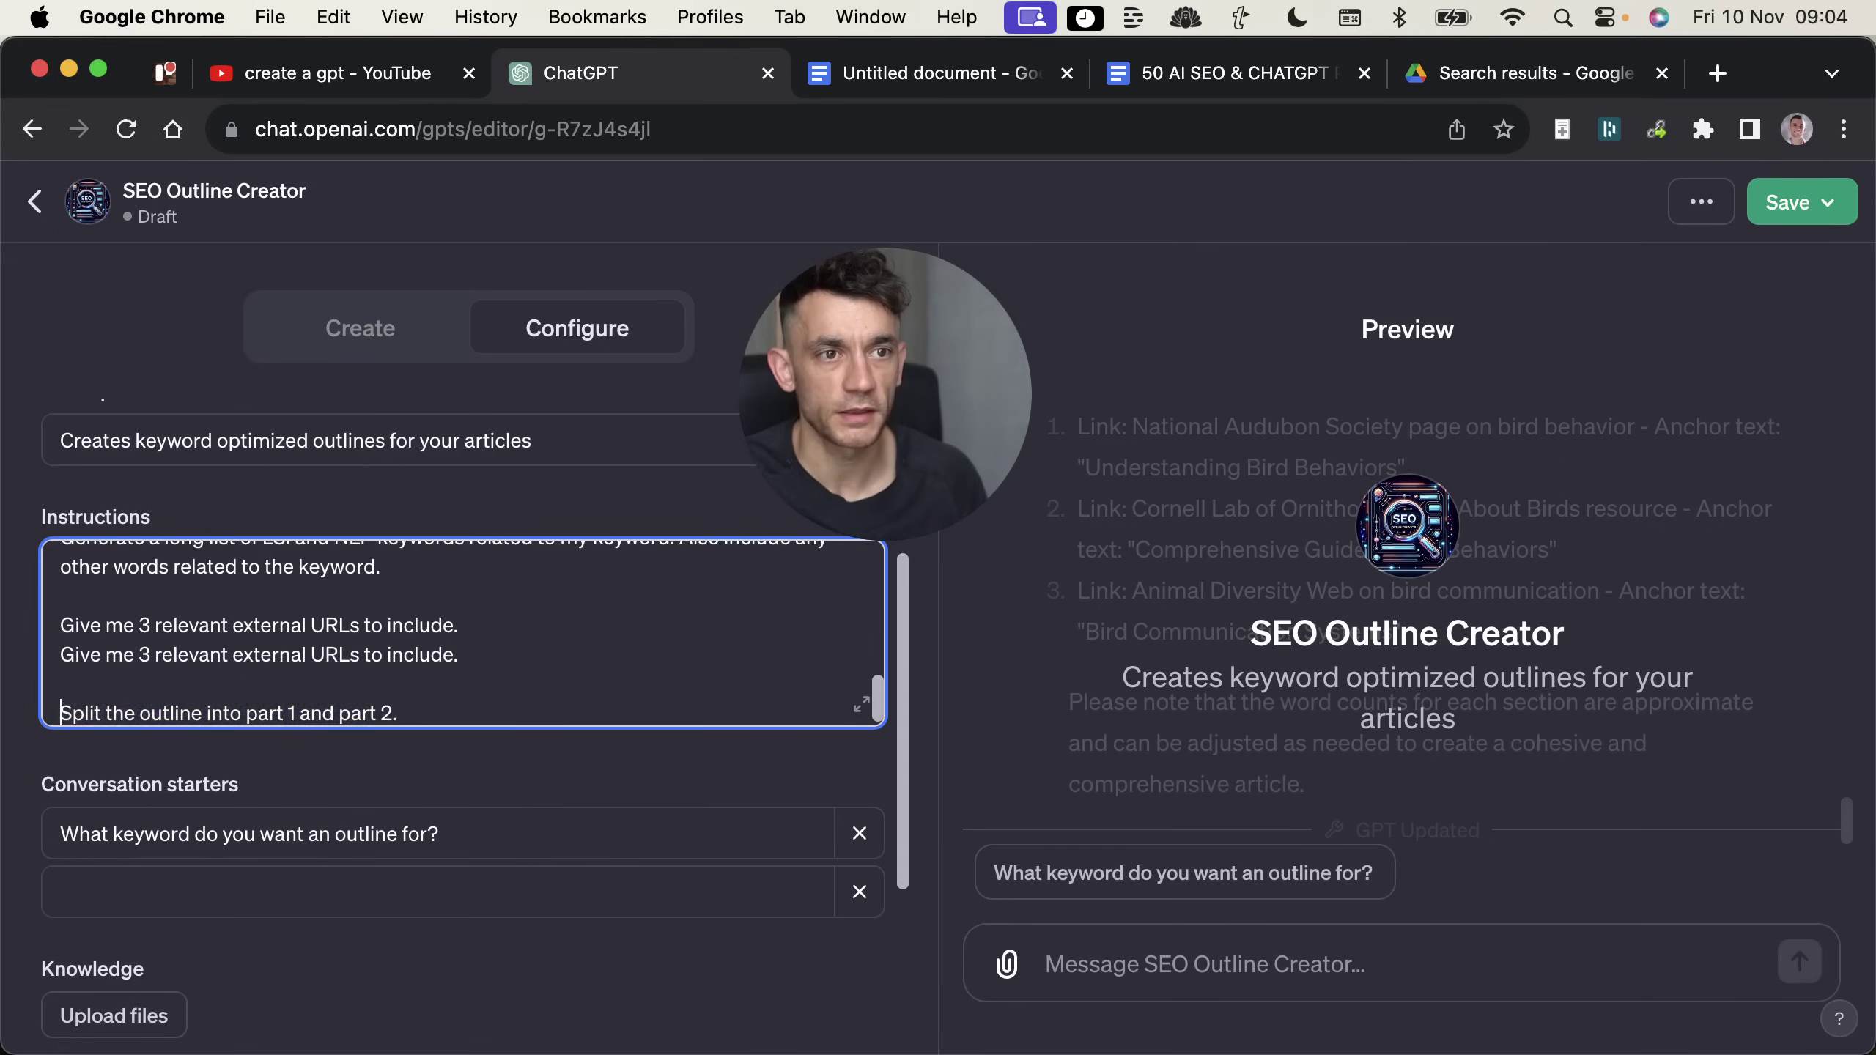
{"action": "key", "text": "BackSpace"}
{"action": "key", "text": "BackSpace"}
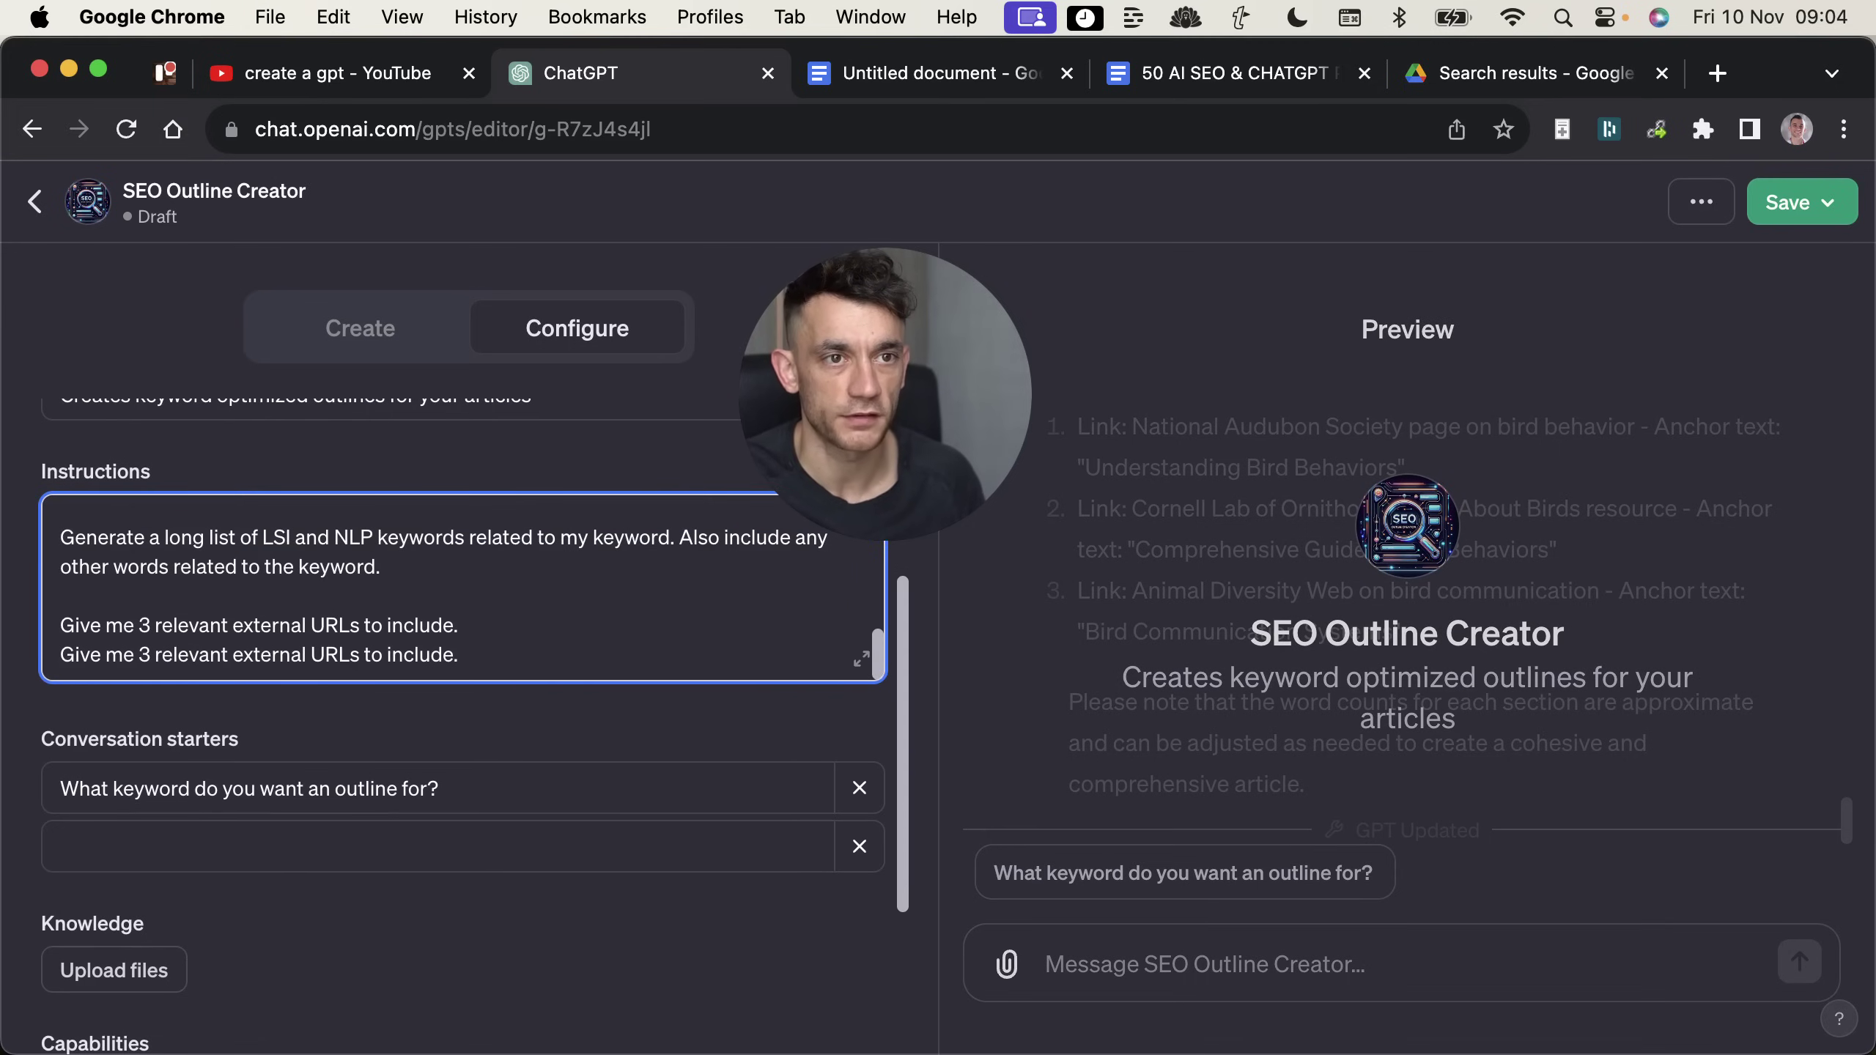
{"action": "left_click", "coordinate": [133, 654]}
{"action": "left_click_drag", "start_coordinate": [232, 654], "coordinate": [311, 655]}
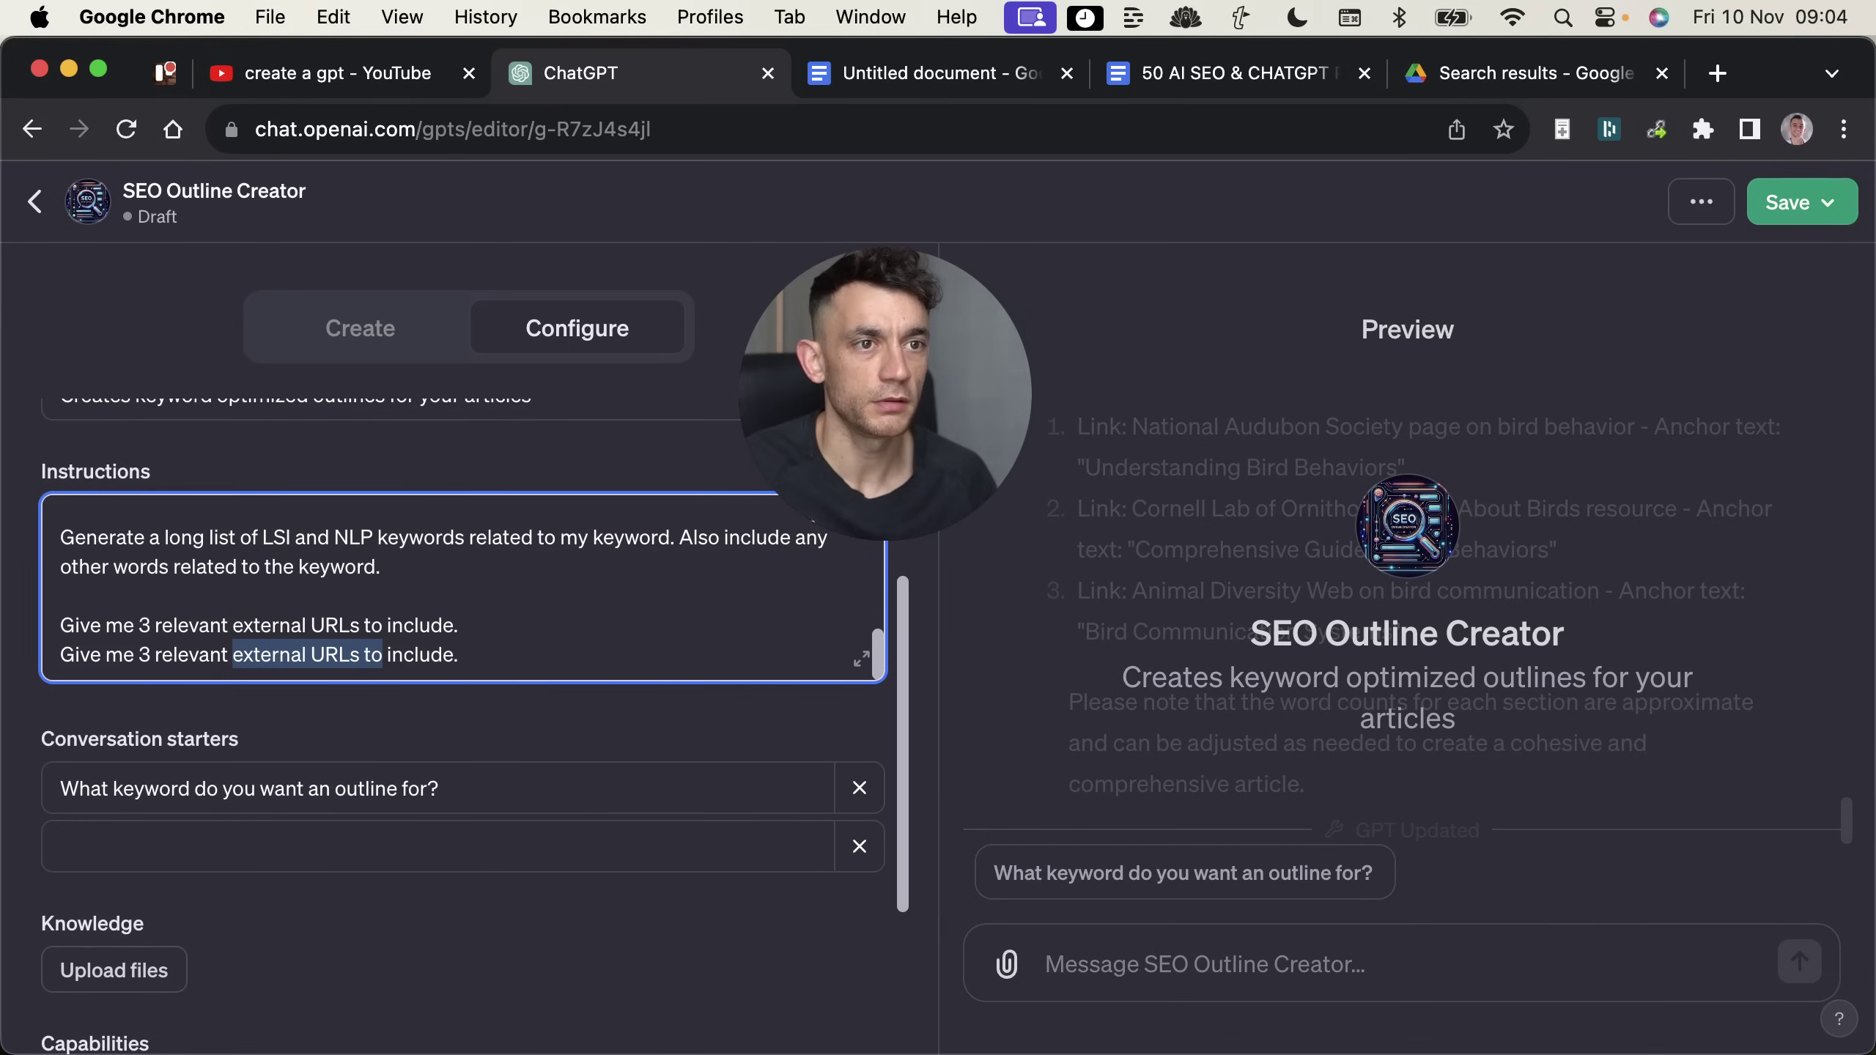
{"action": "type", "text": "YouTube"}
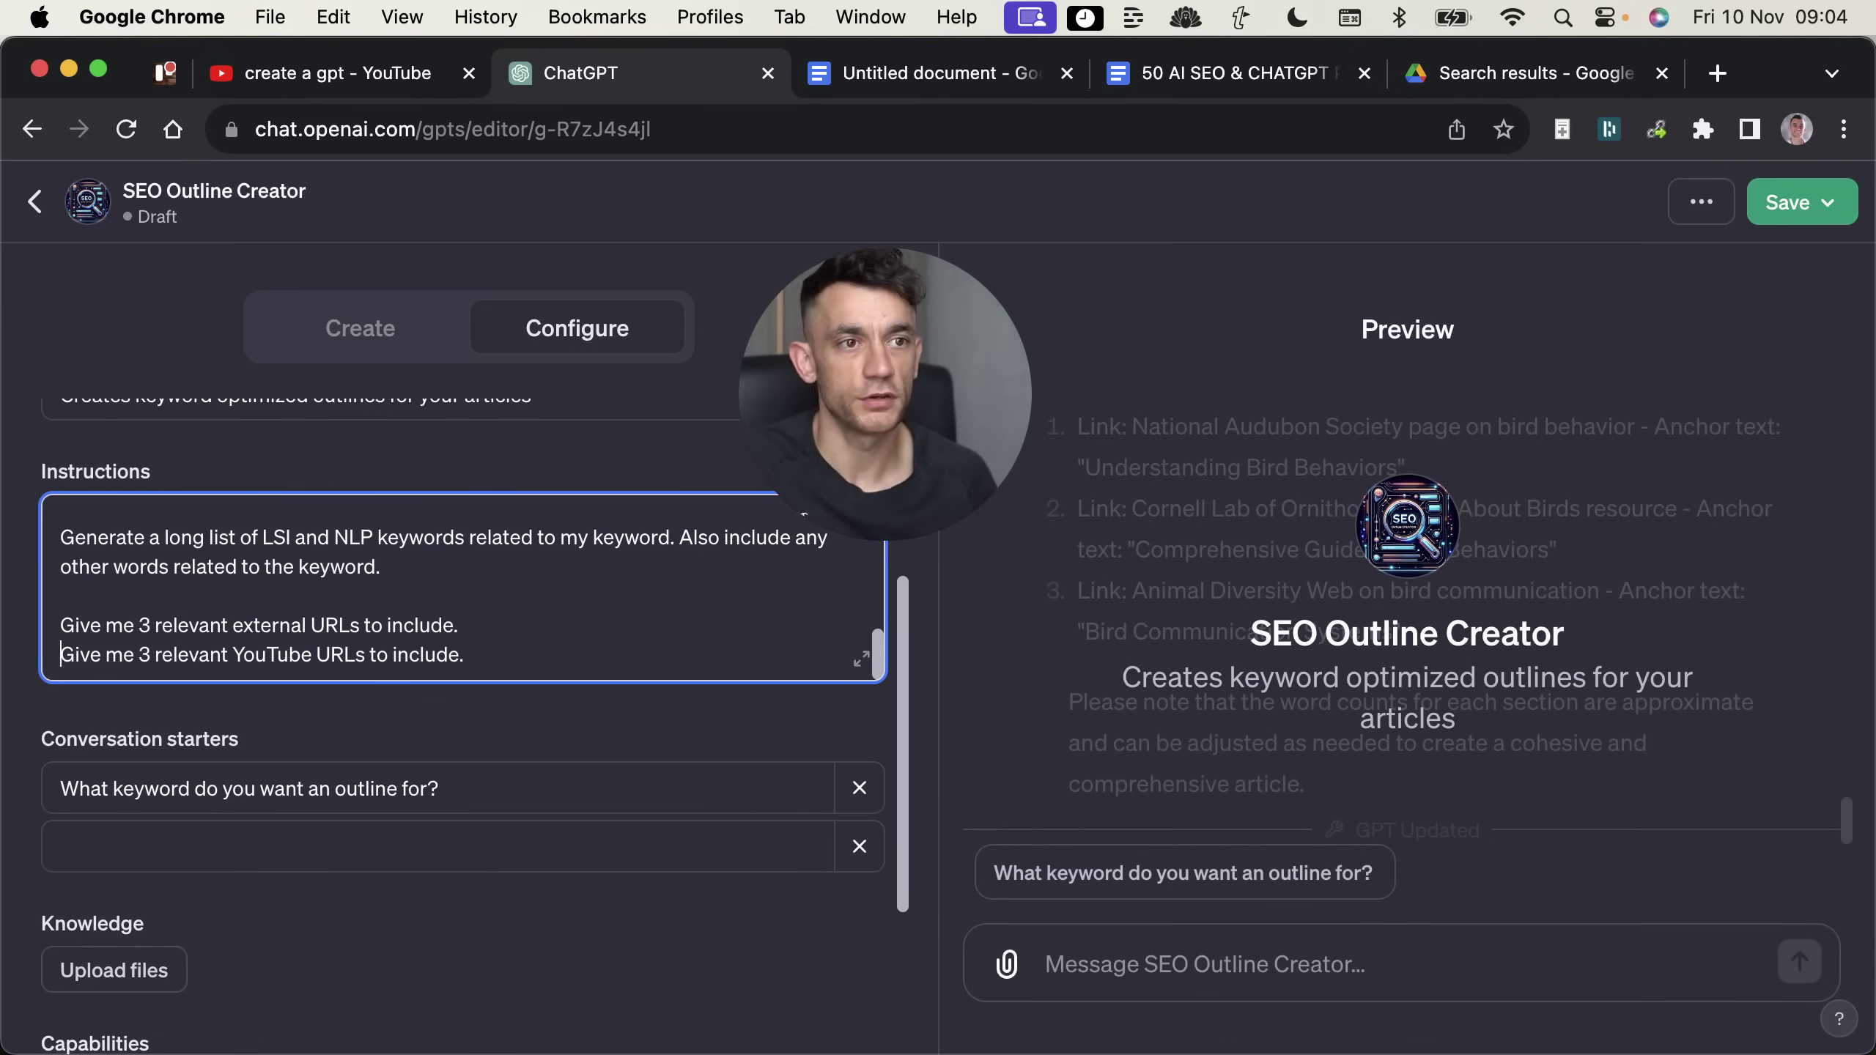
{"action": "key", "text": "Left"}
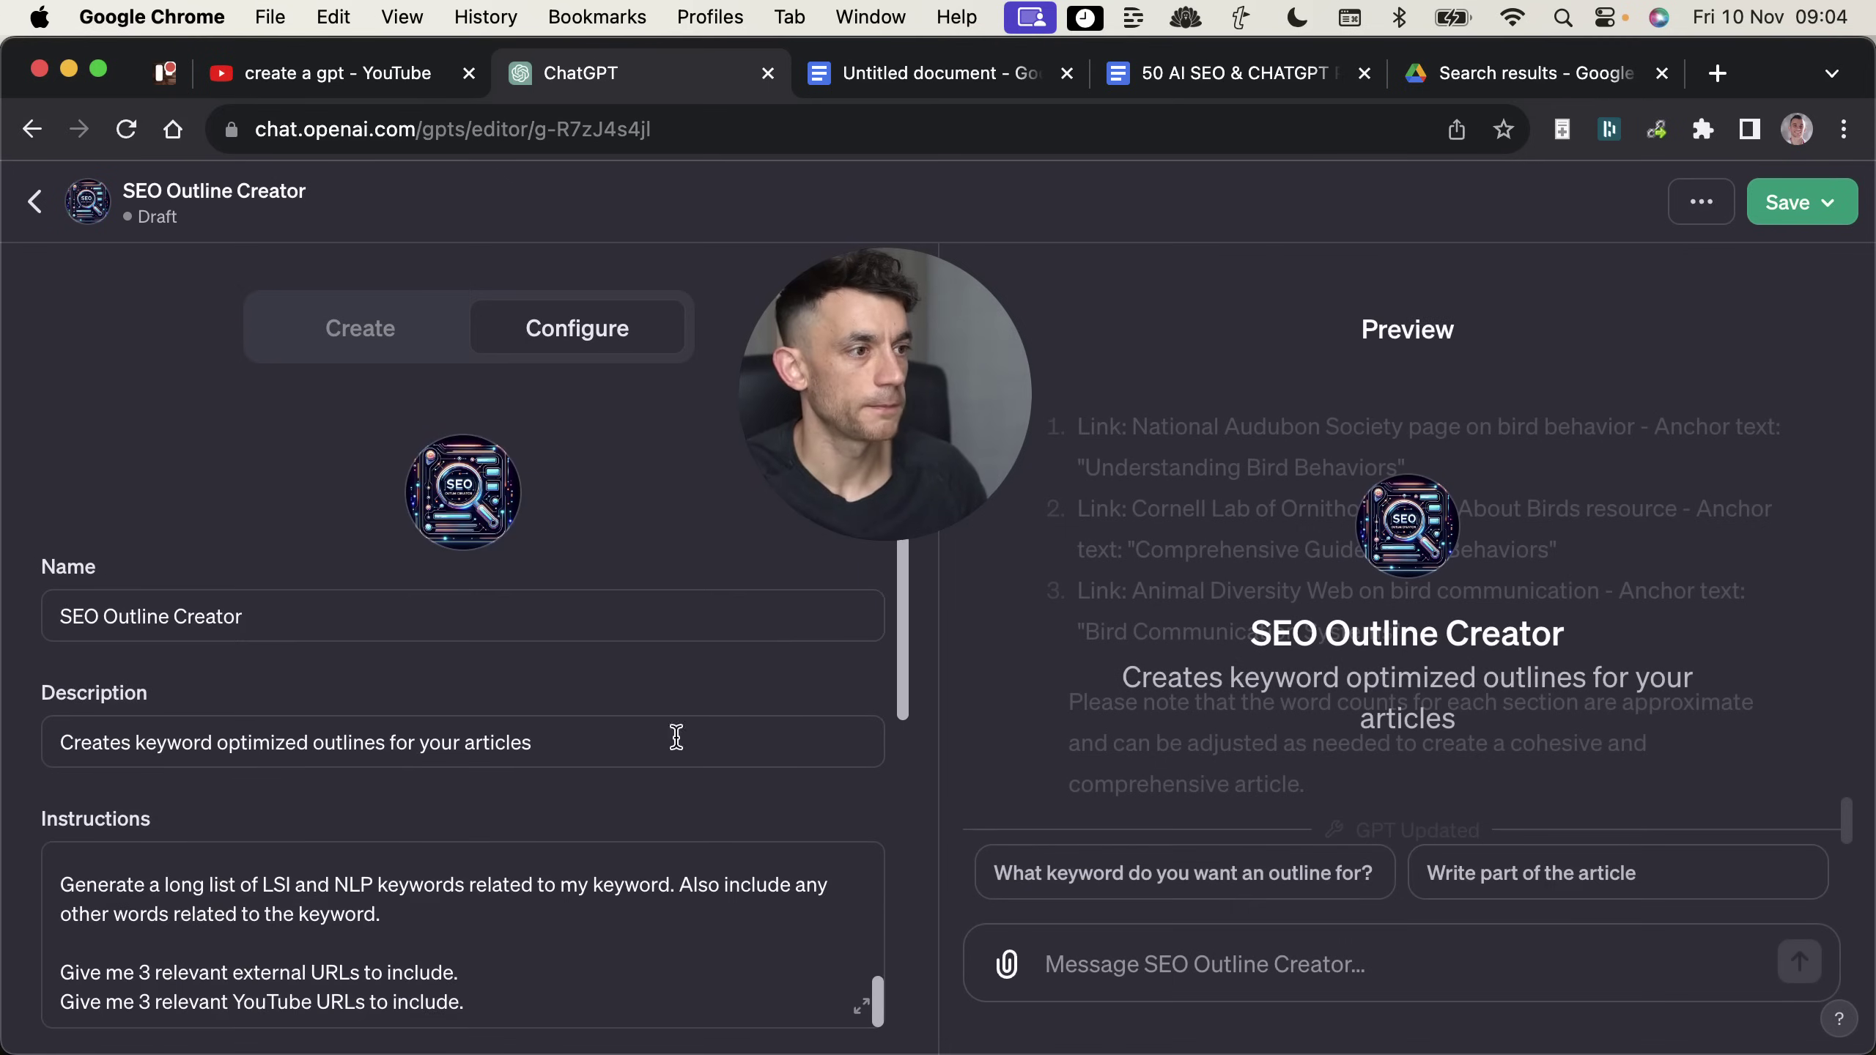
Step: Change the second conversation starter to 'Write part 1 of the article'
{"action": "scroll", "coordinate": [558, 716], "scroll_direction": "down", "scroll_amount": 10}
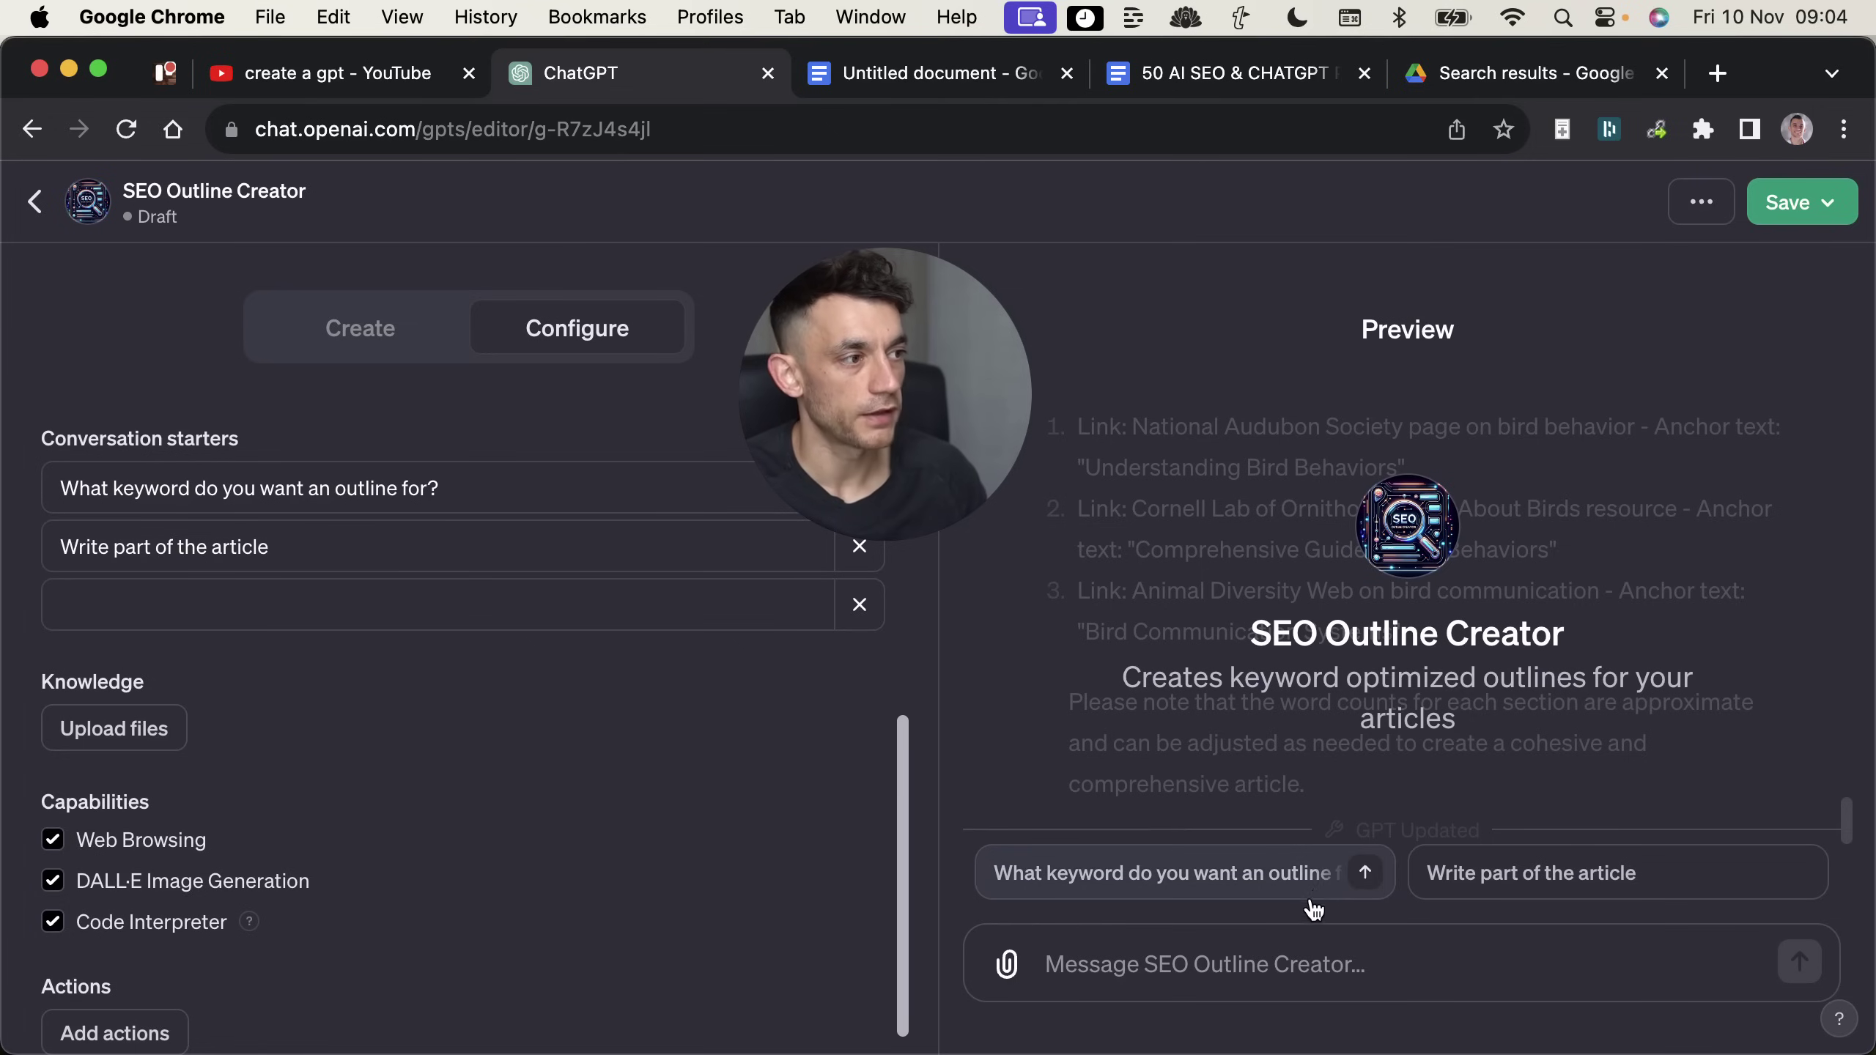
{"action": "left_click", "coordinate": [157, 547]}
{"action": "type", "text": "1"}
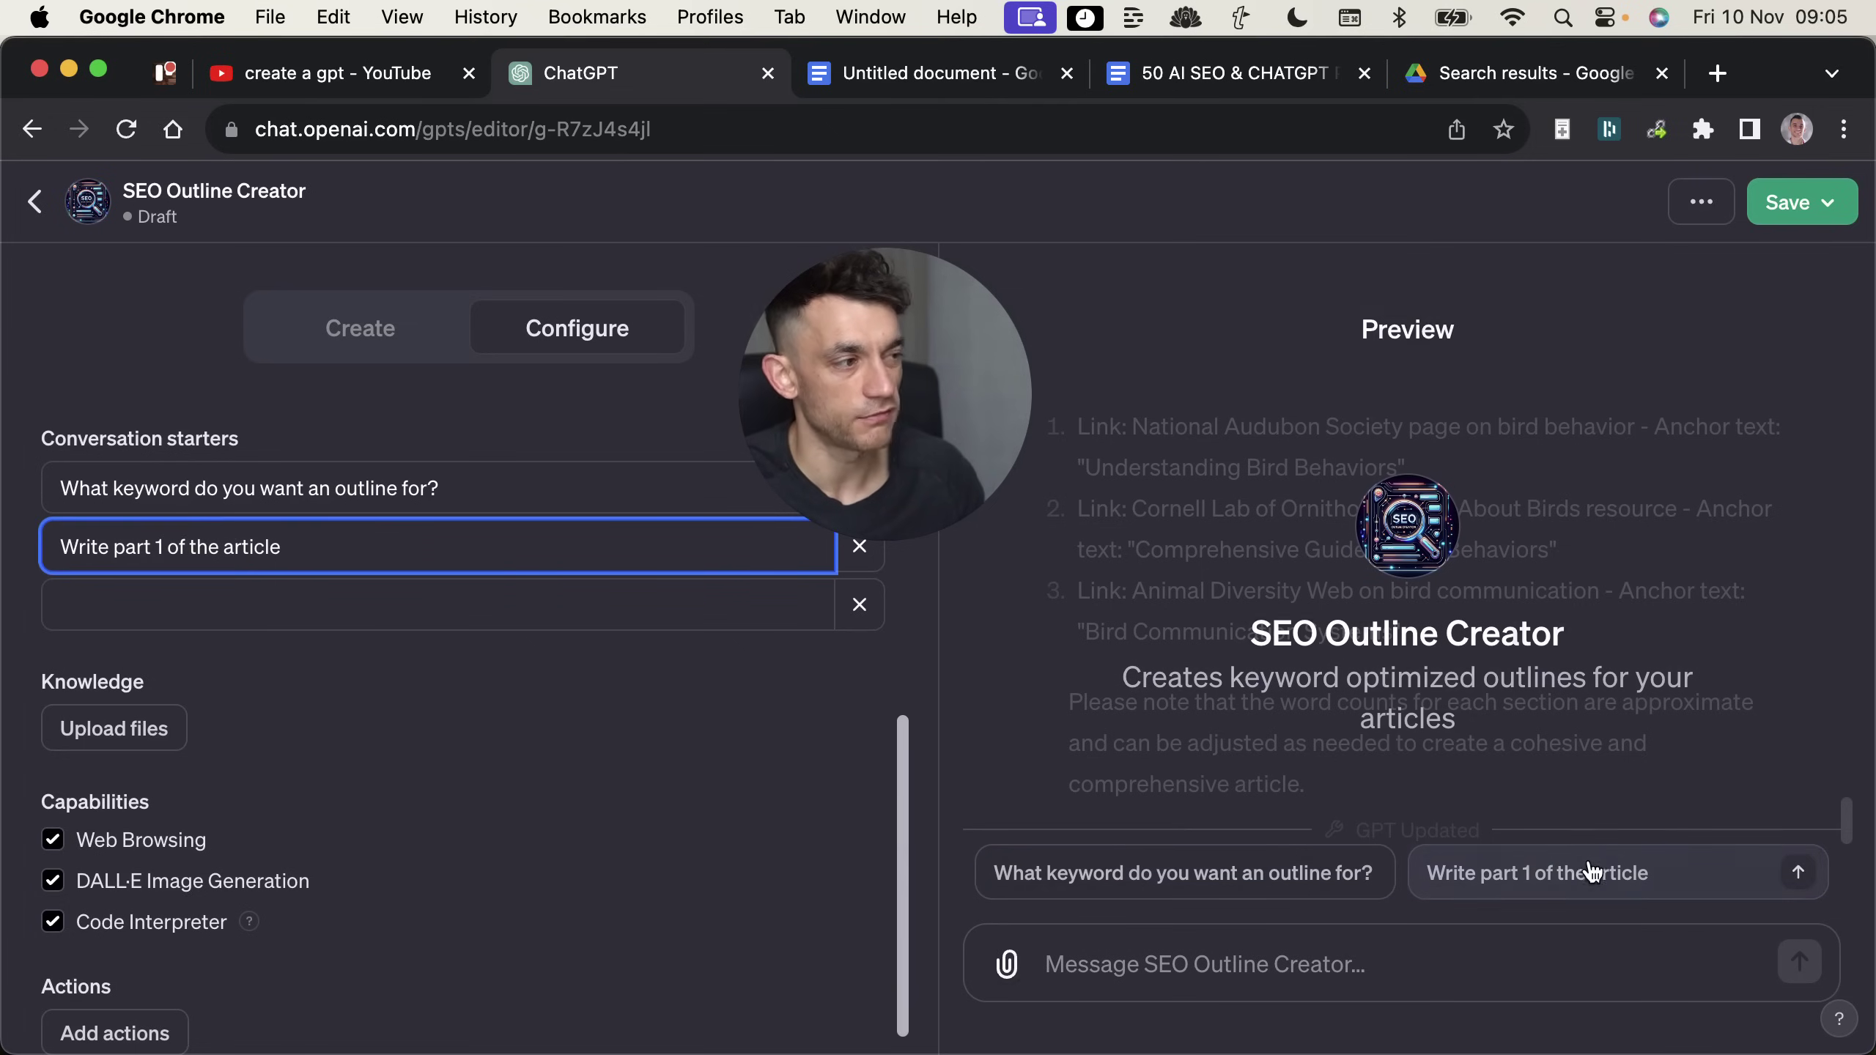
{"action": "scroll", "coordinate": [348, 591], "scroll_direction": "up", "scroll_amount": 2}
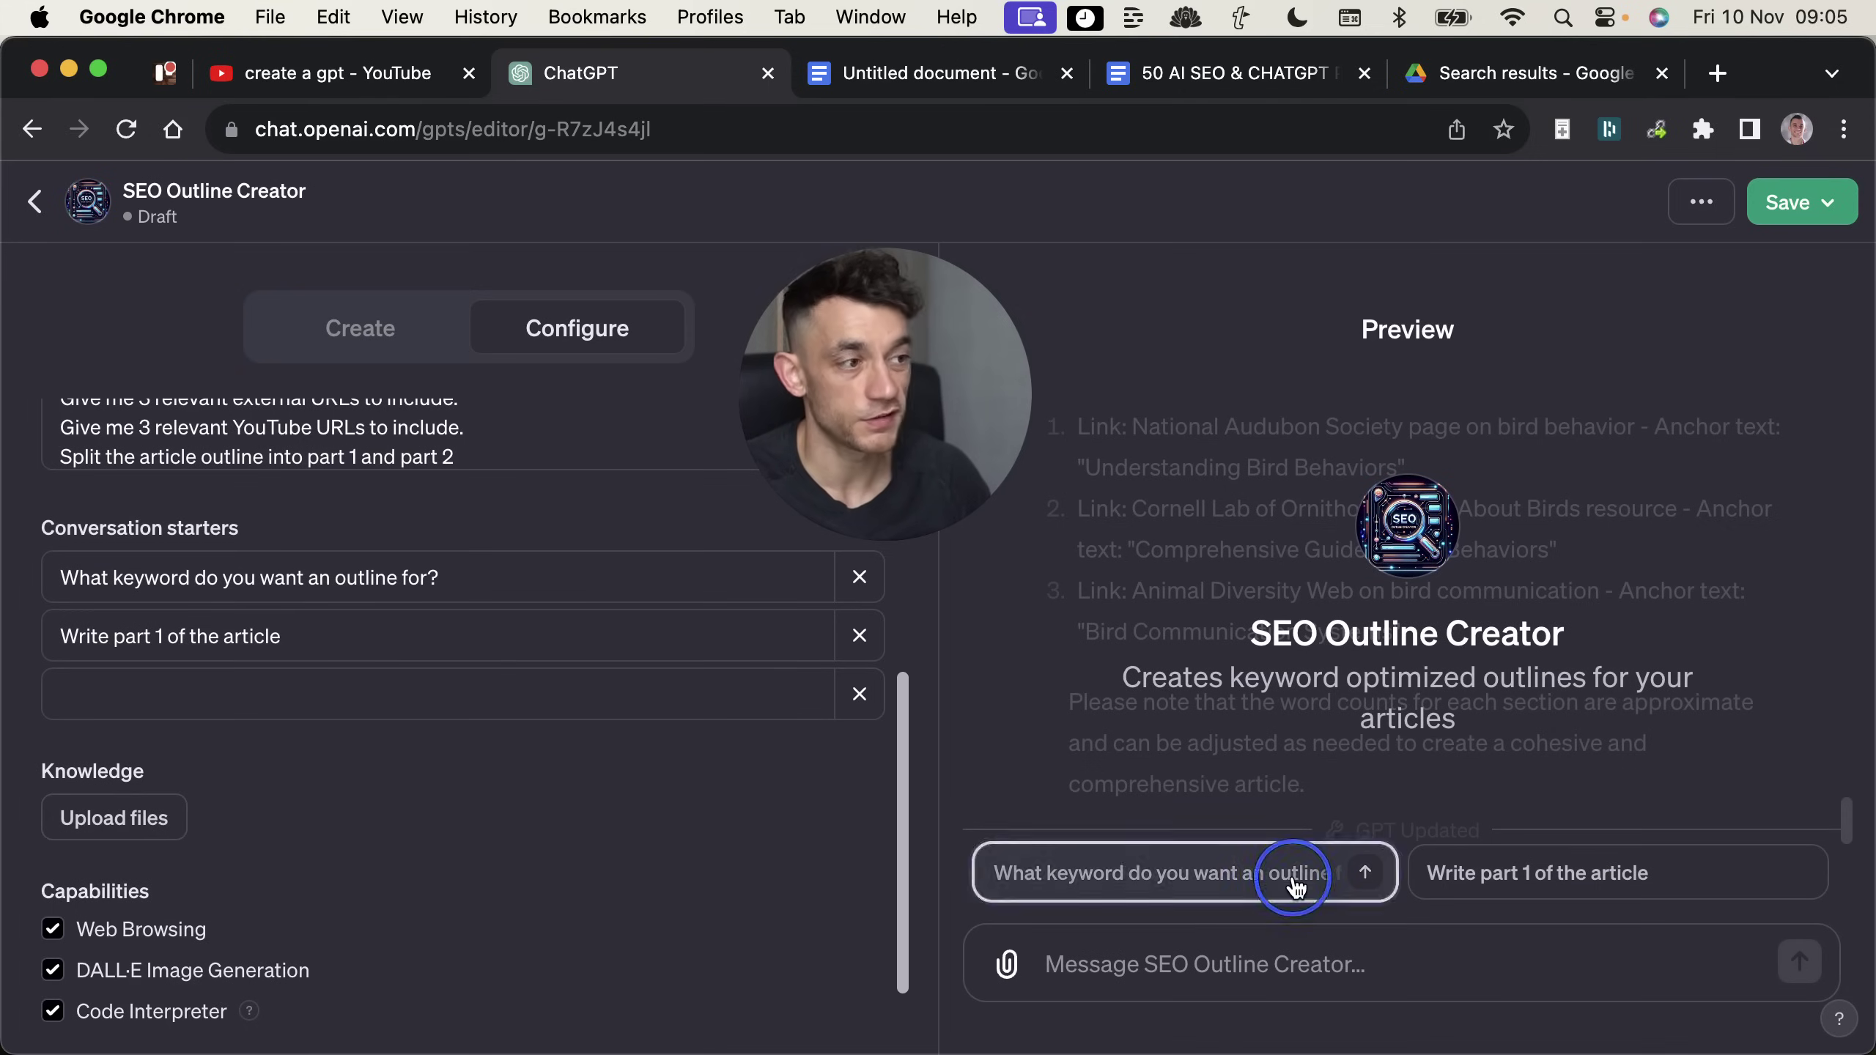
Step: Run the first conversation starter in Preview and enter the keyword 'Can cats eat bananas?'
{"action": "left_click", "coordinate": [1339, 860]}
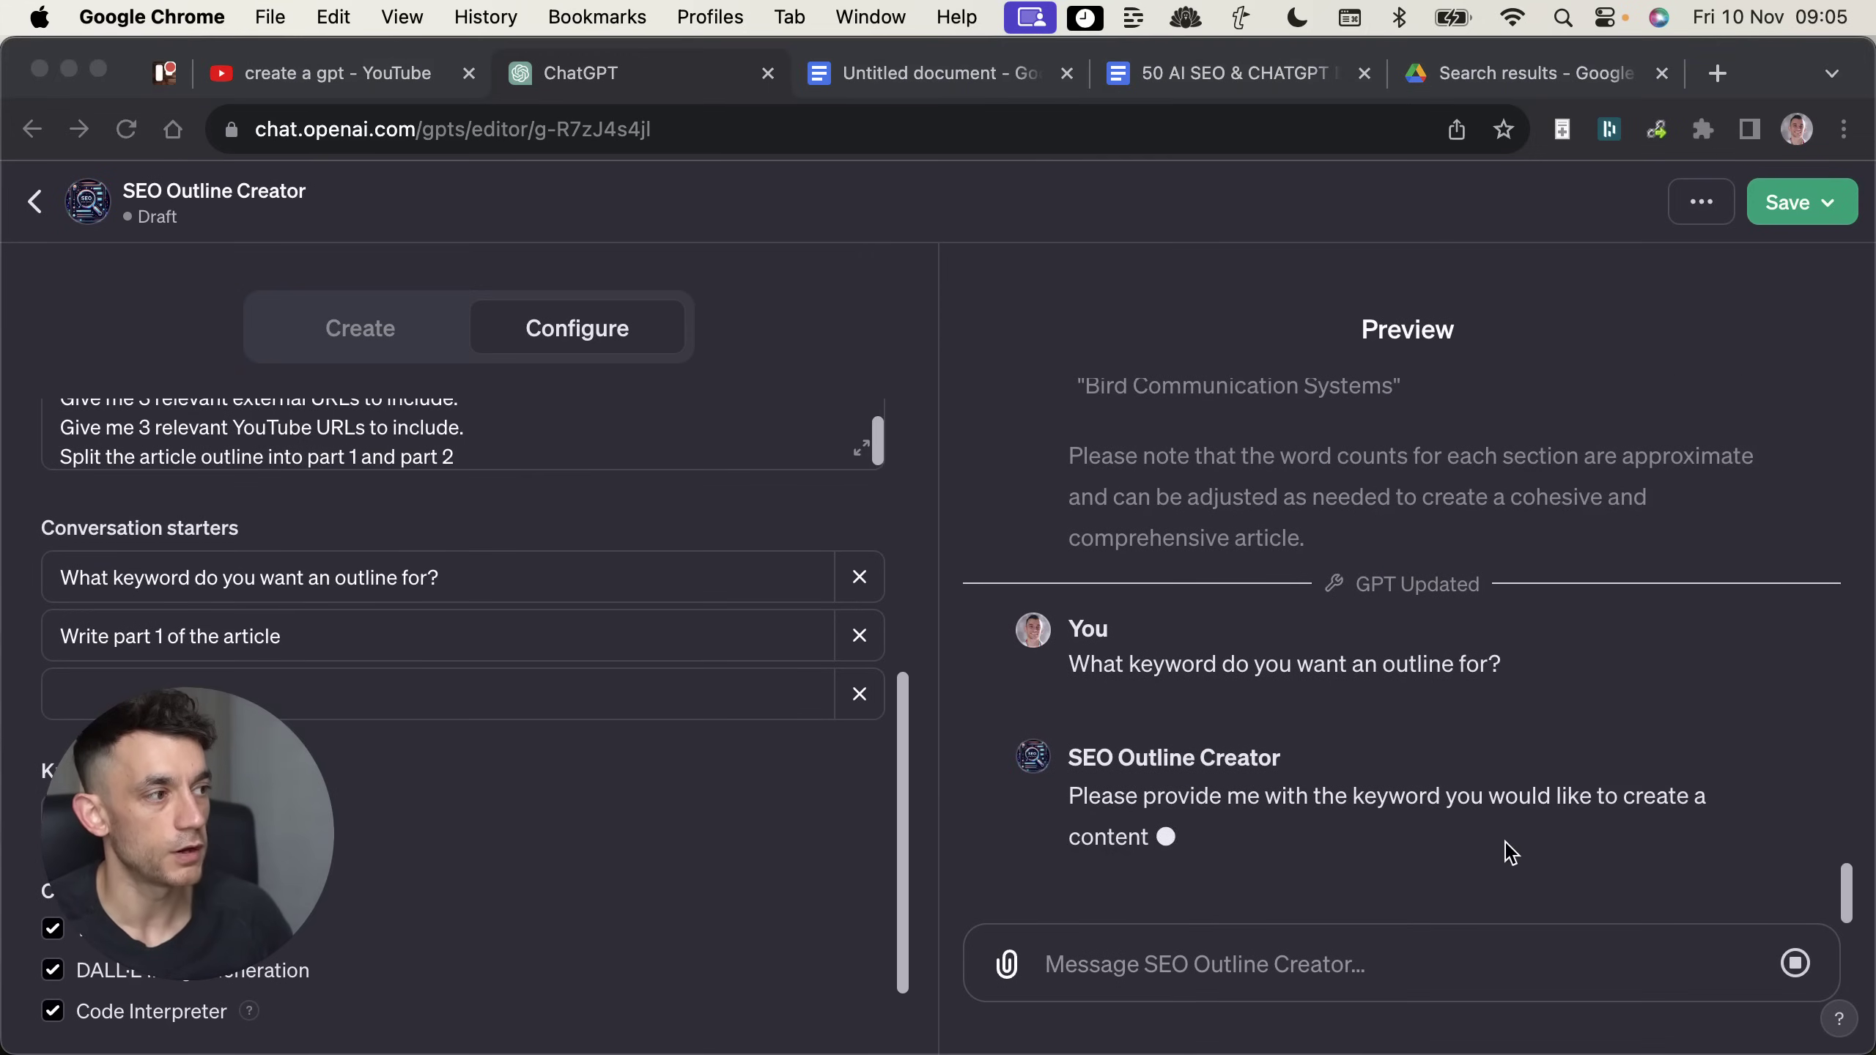
{"action": "left_click", "coordinate": [1417, 974]}
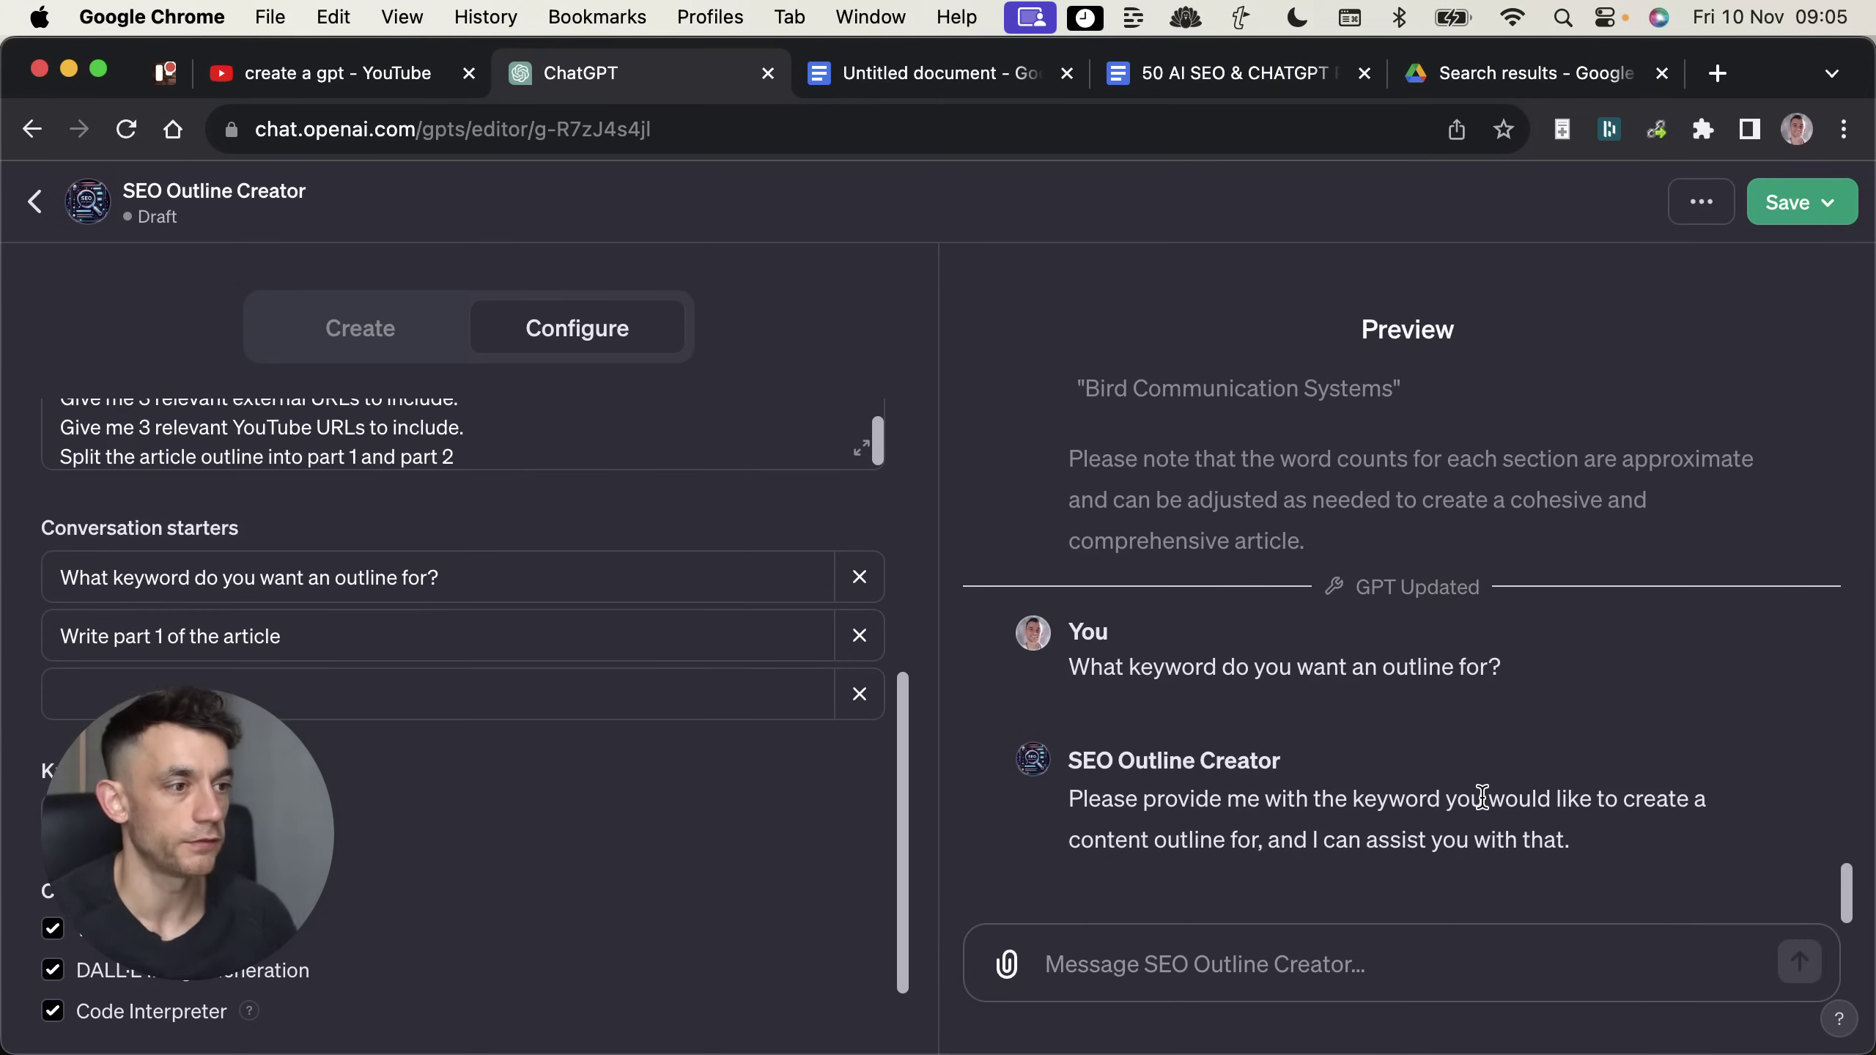
{"action": "type", "text": "wh"}
{"action": "key", "text": "BackSpace"}
{"action": "key", "text": "BackSpace"}
{"action": "type", "text": "can ca"}
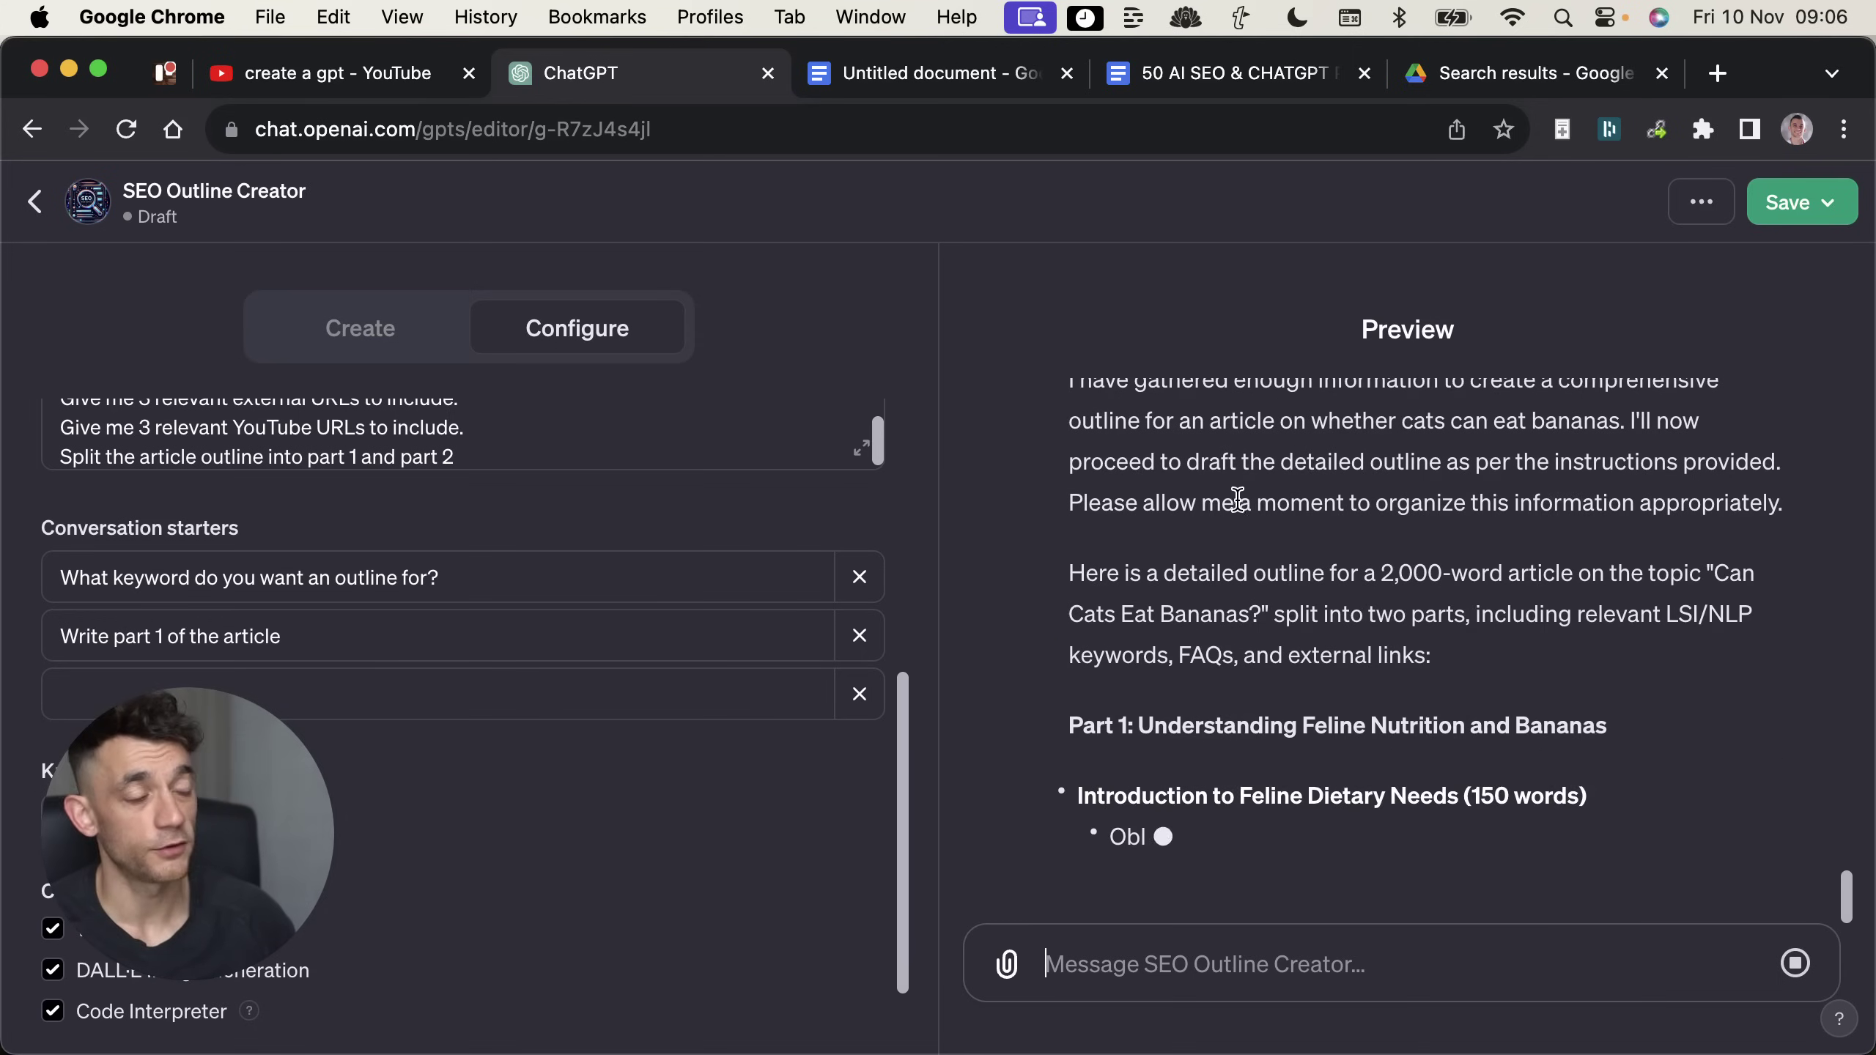
Step: Scroll the Preview to follow the two-part 'Can cats eat bananas?' outline as it streams
{"action": "scroll", "coordinate": [1248, 473], "scroll_direction": "up", "scroll_amount": 5}
{"action": "scroll", "coordinate": [1245, 472], "scroll_direction": "up", "scroll_amount": 4}
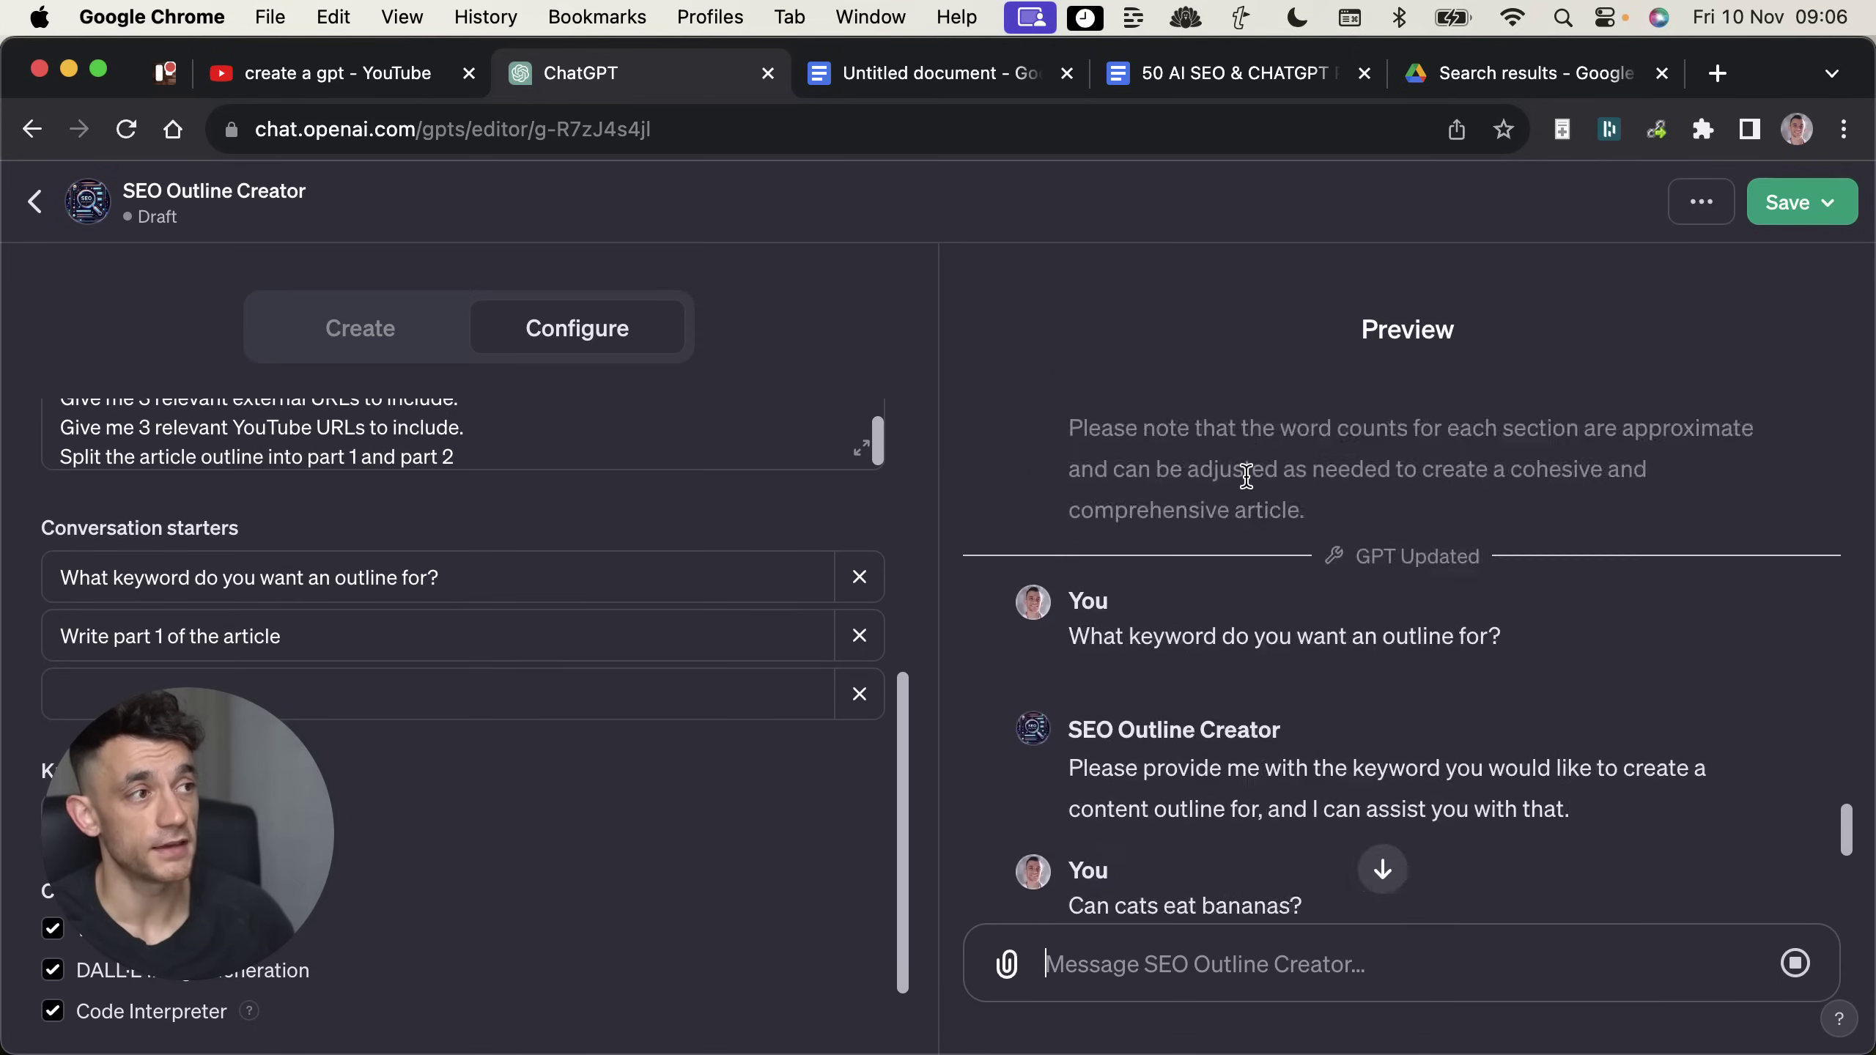
{"action": "scroll", "coordinate": [1249, 488], "scroll_direction": "down", "scroll_amount": 10}
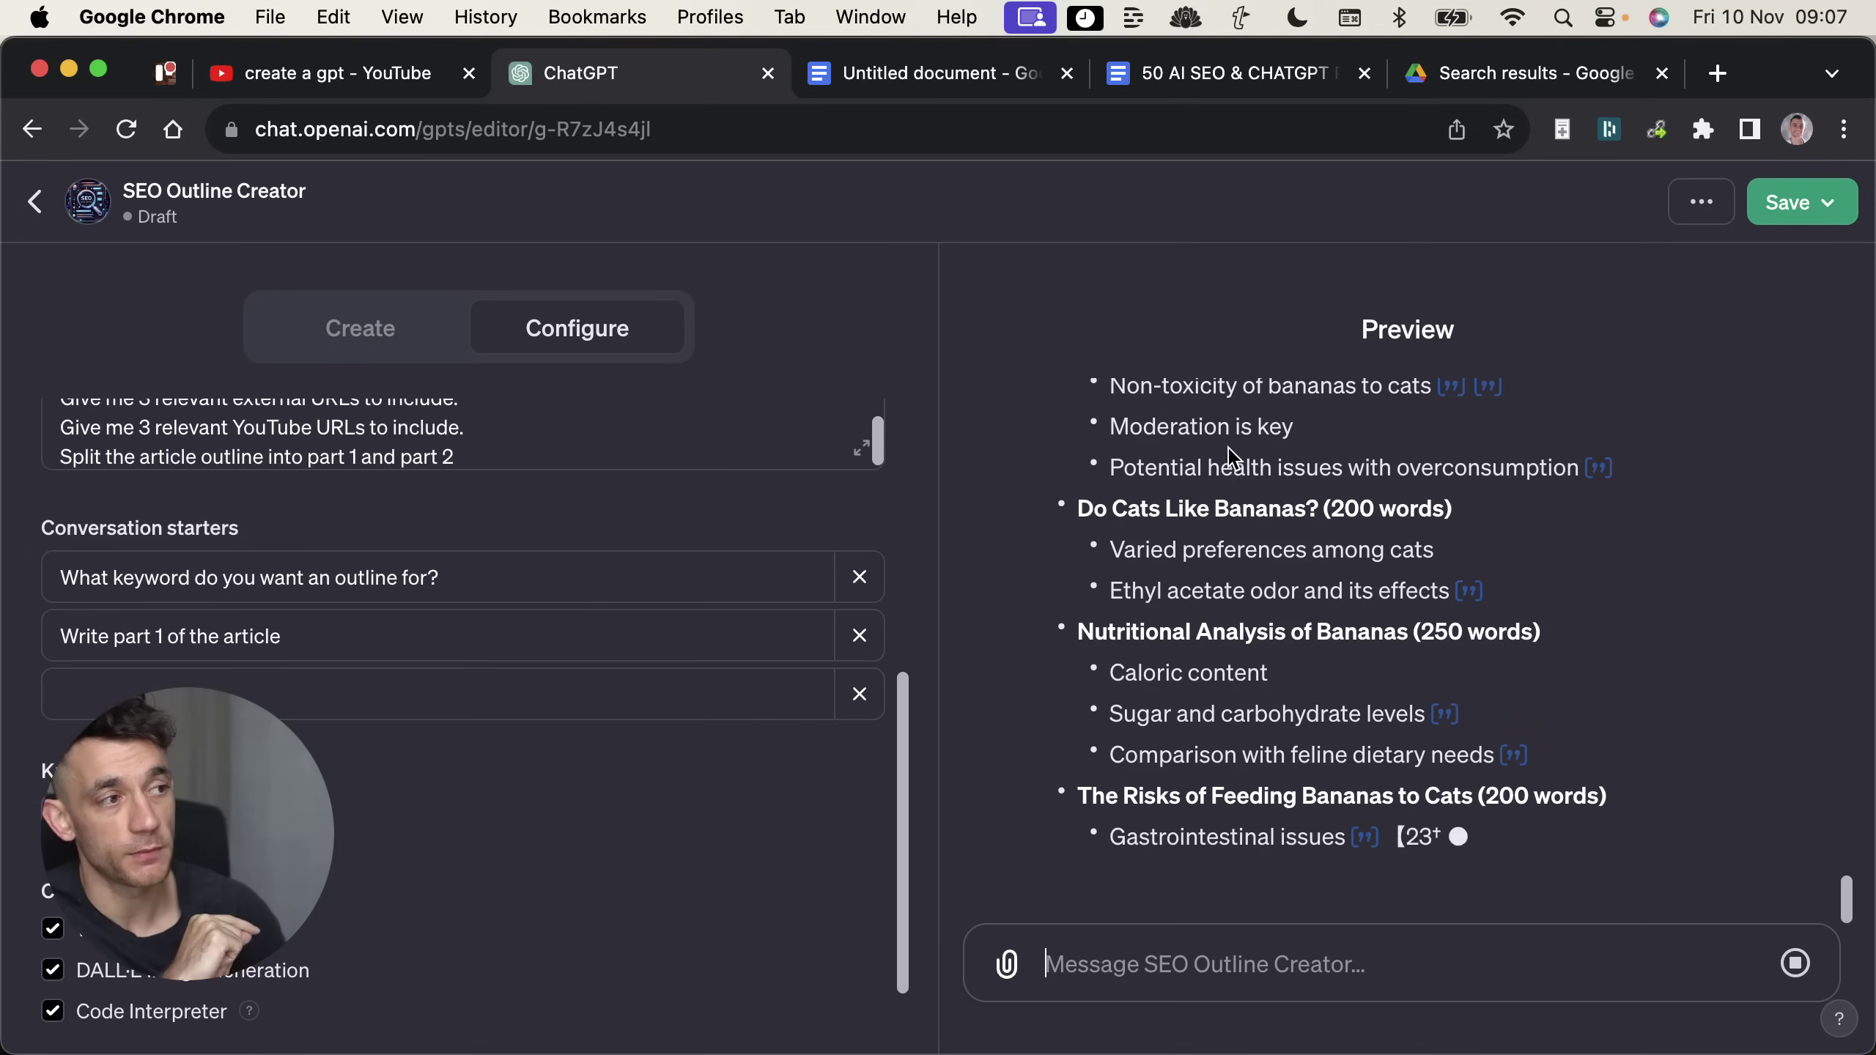
{"action": "scroll", "coordinate": [1459, 510], "scroll_direction": "up", "scroll_amount": 10}
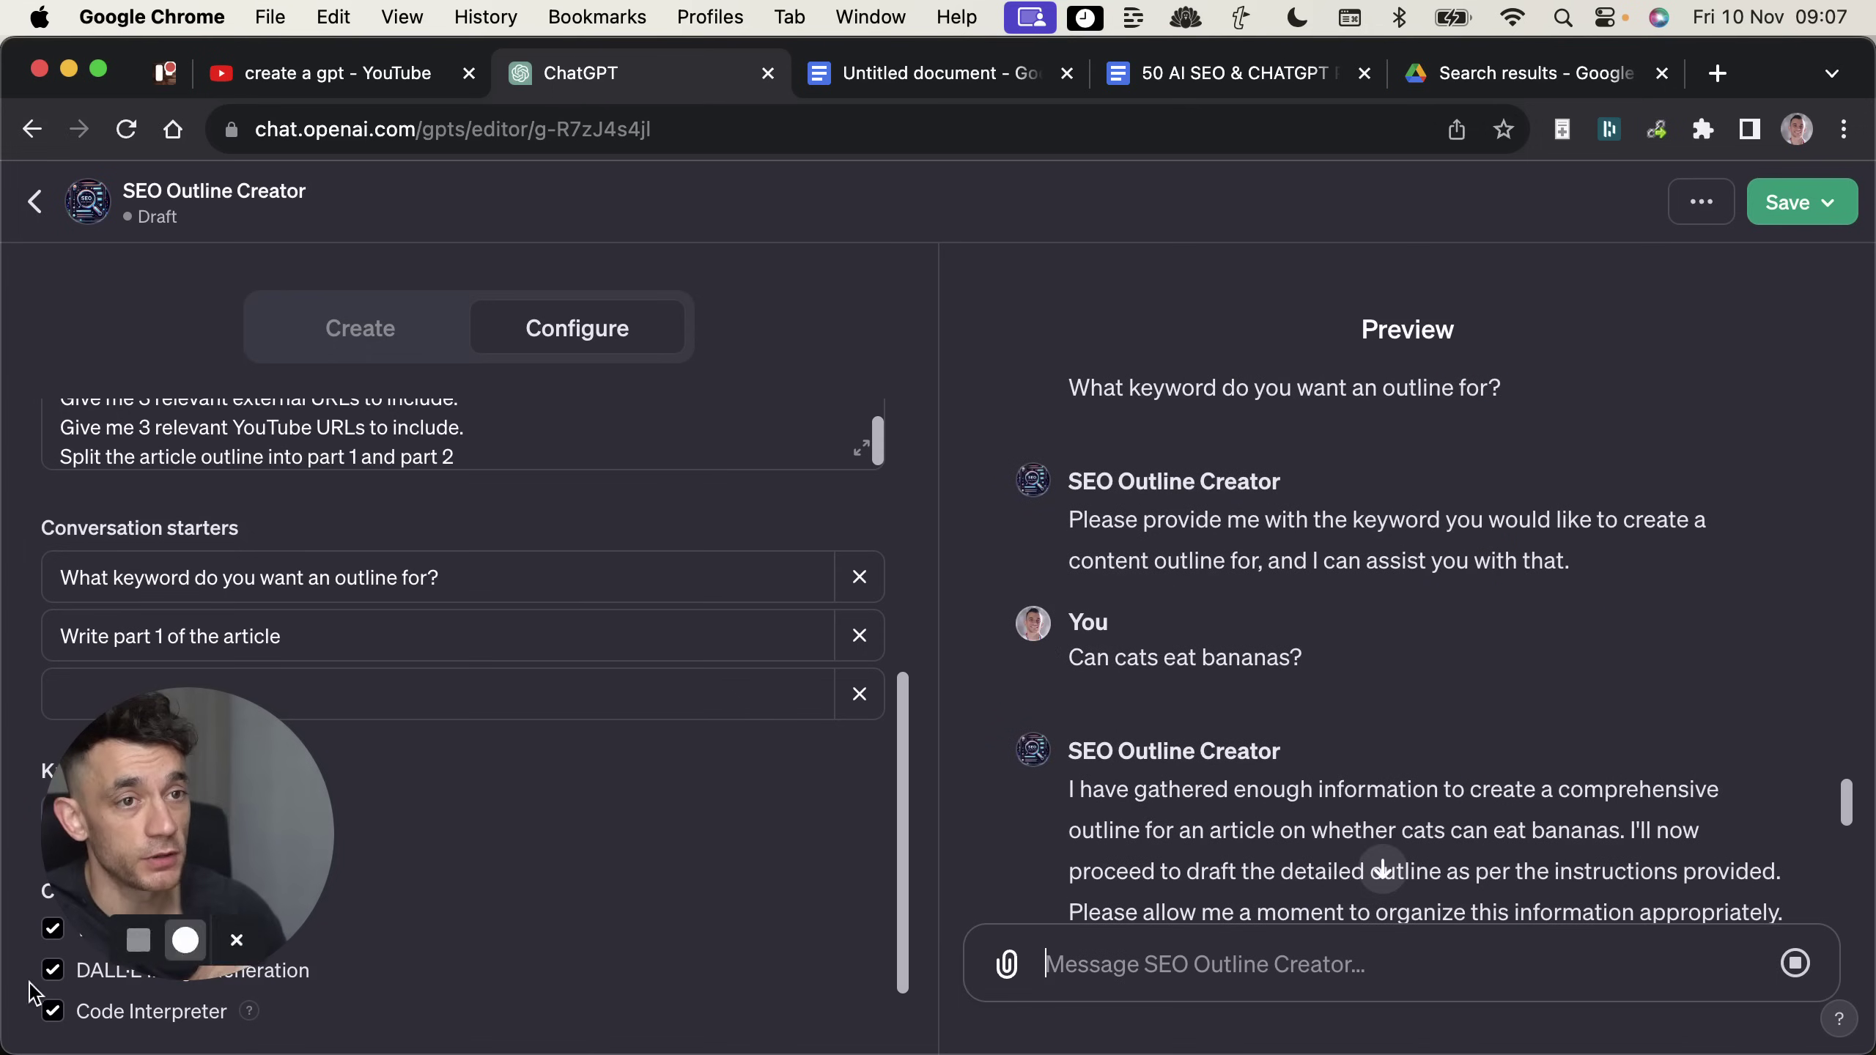
{"action": "left_click_drag", "start_coordinate": [201, 892], "coordinate": [449, 515]}
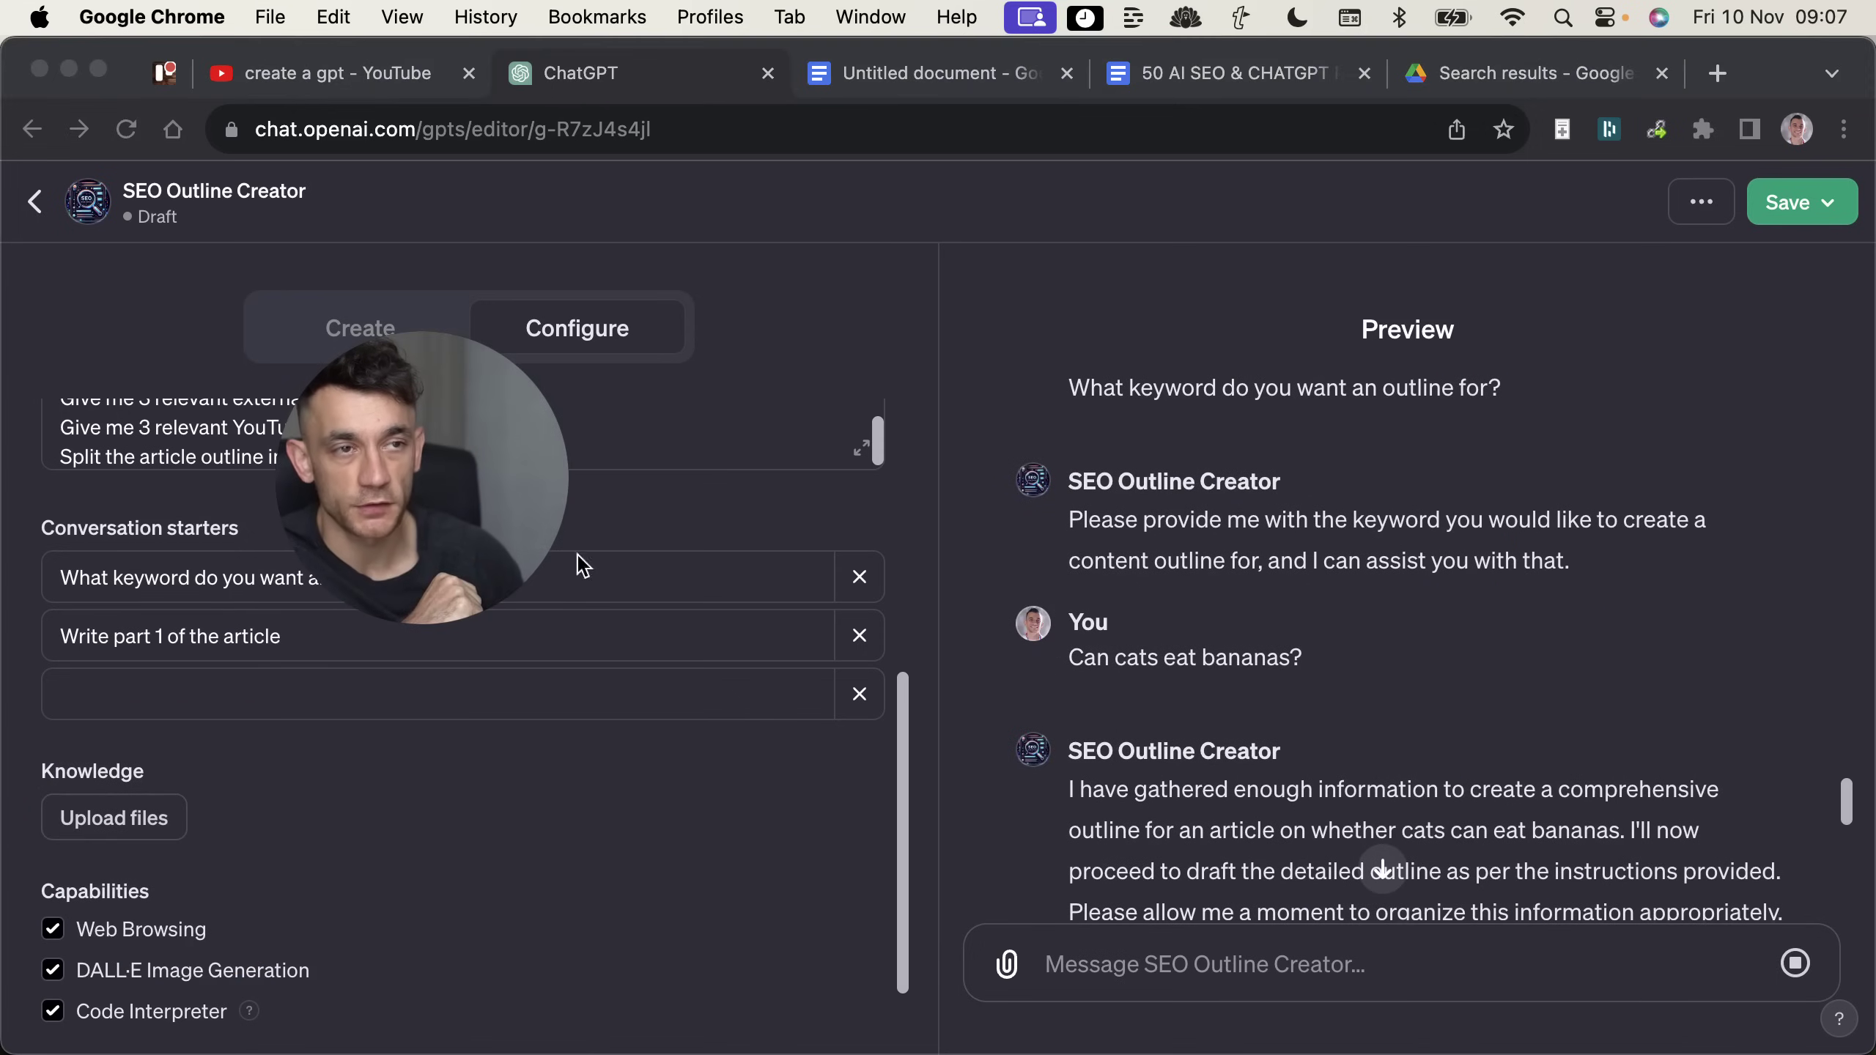
{"action": "scroll", "coordinate": [1688, 614], "scroll_direction": "down", "scroll_amount": 15}
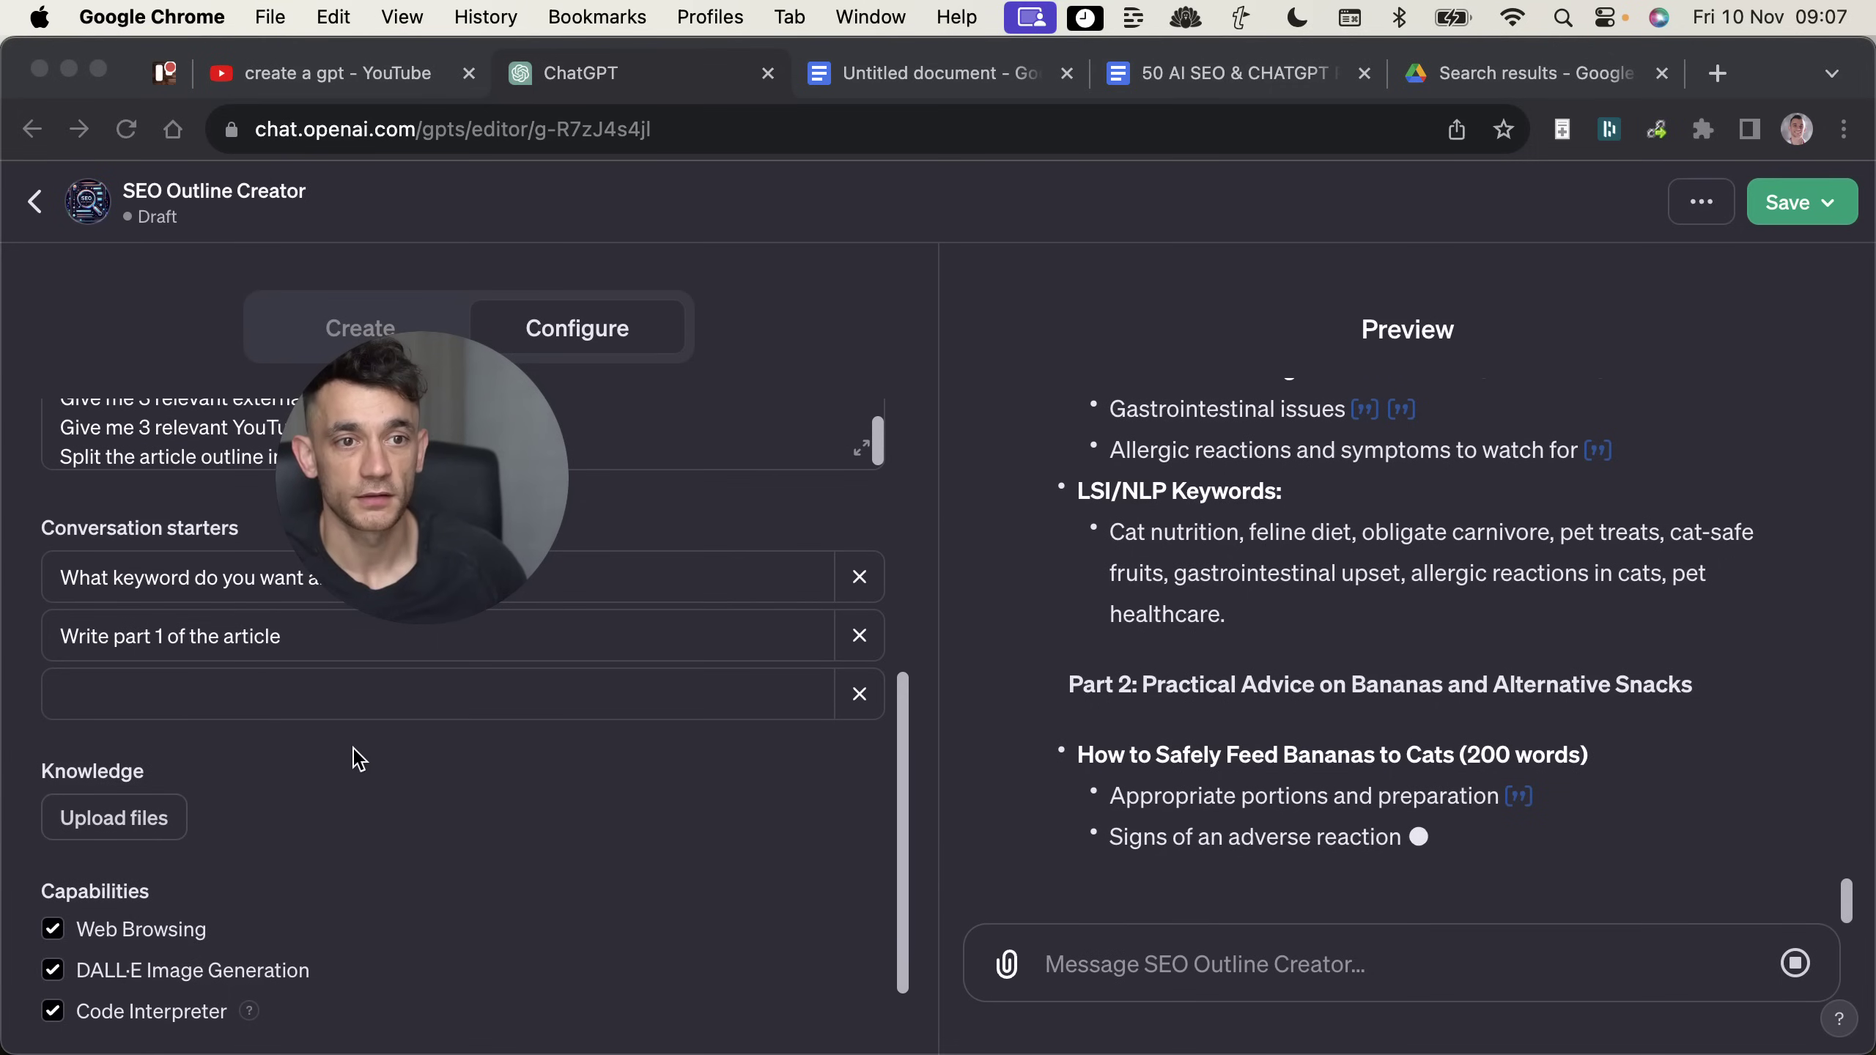
{"action": "left_click", "coordinate": [145, 950]}
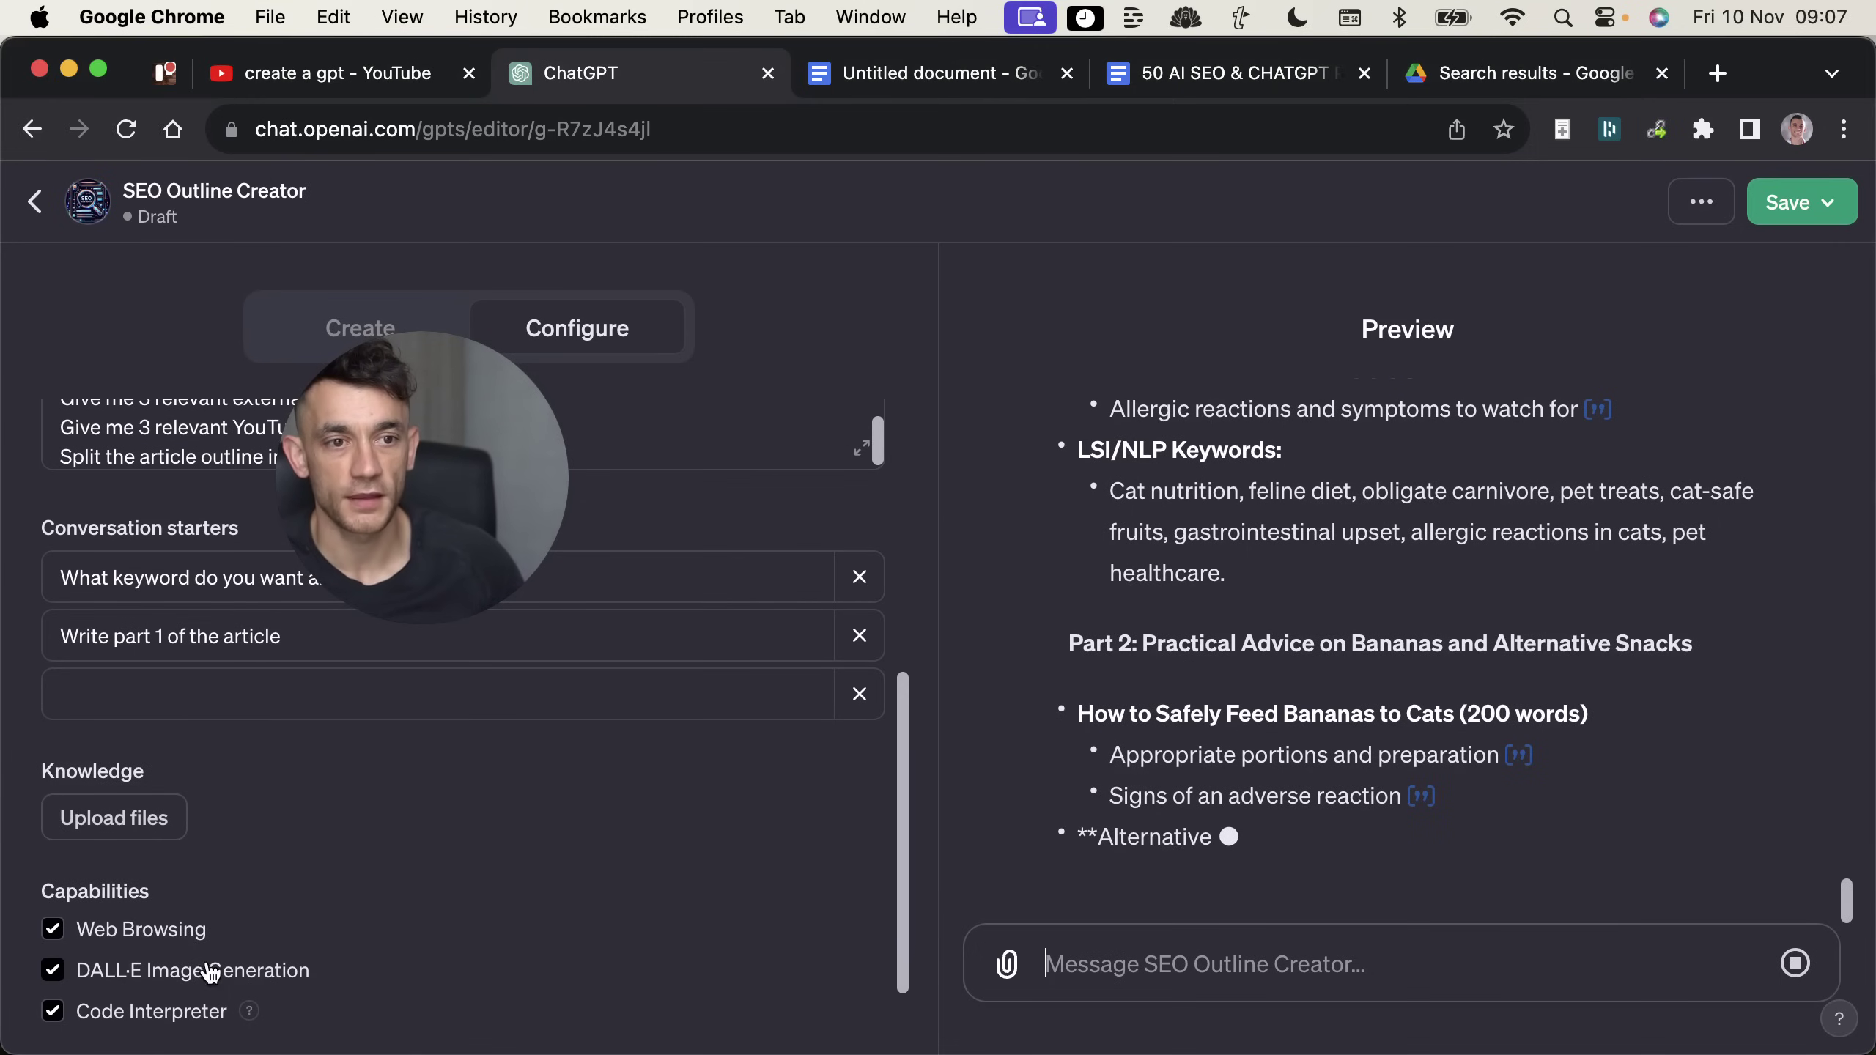
{"action": "mouse_move", "coordinate": [310, 554]}
{"action": "left_click_drag", "start_coordinate": [310, 554], "coordinate": [244, 736]}
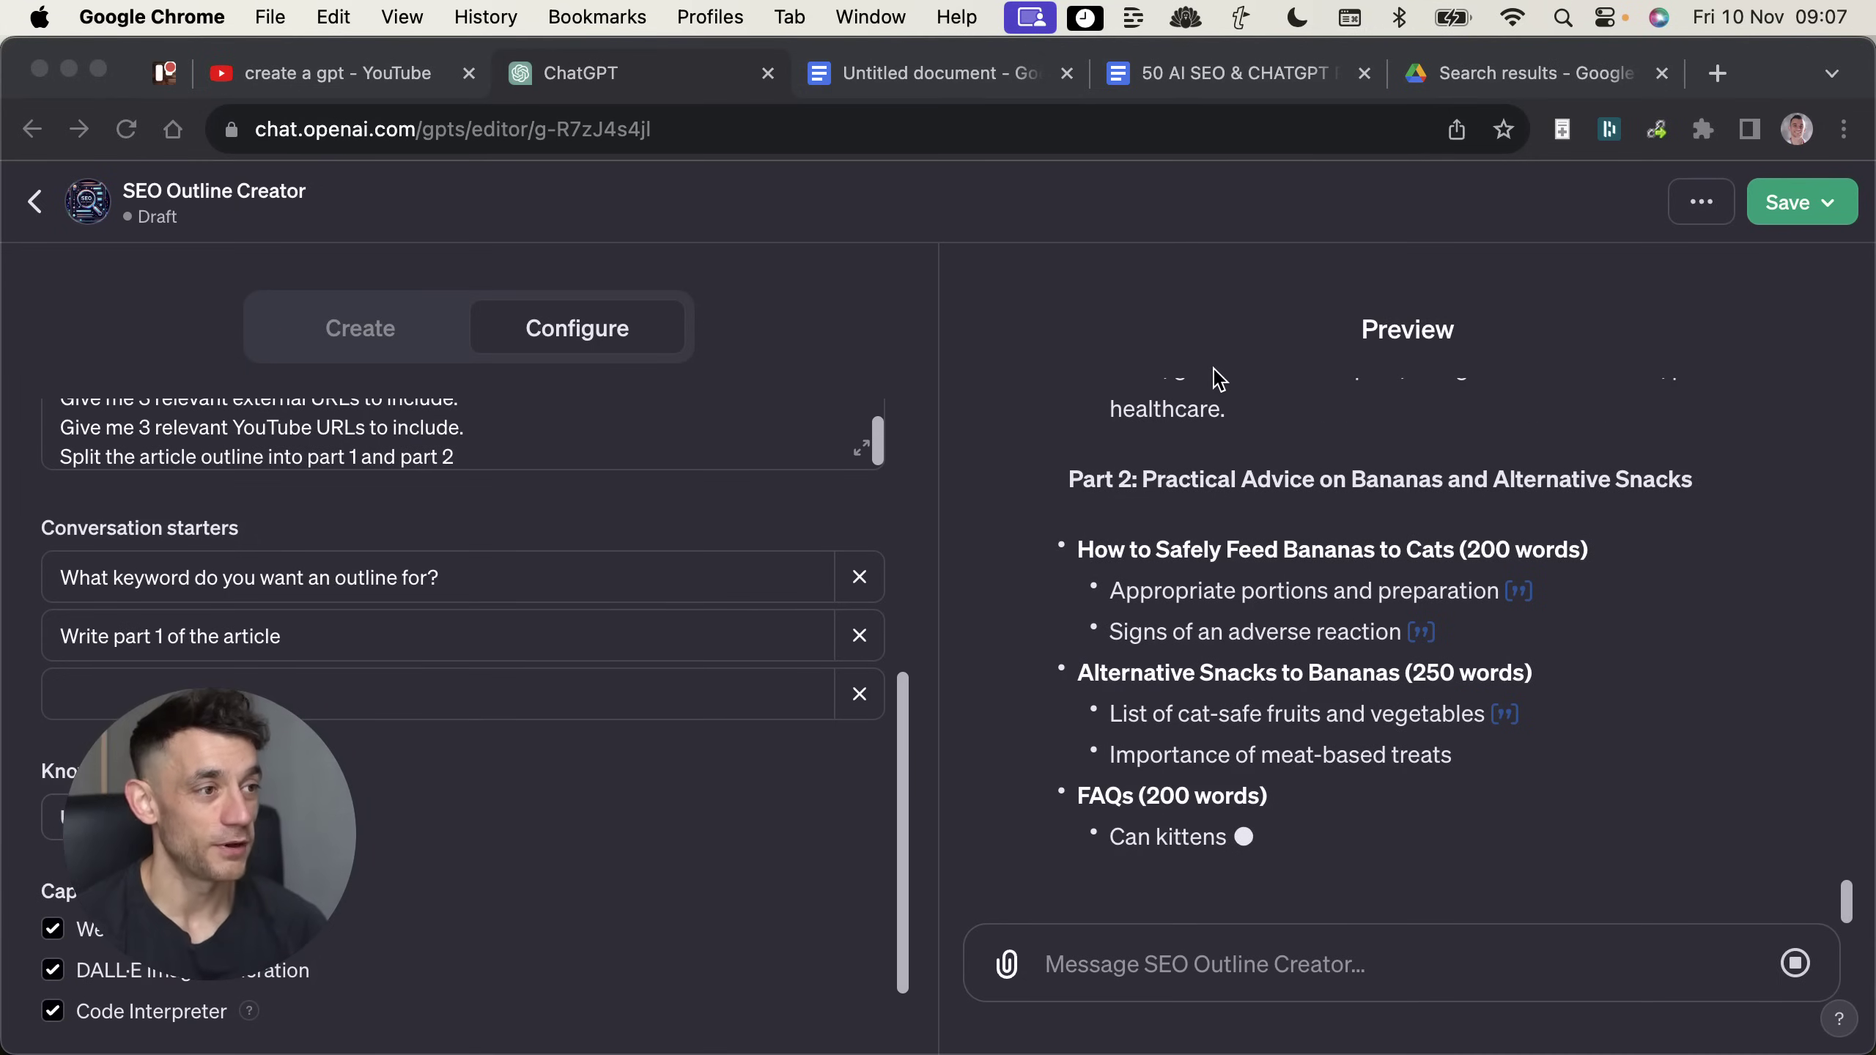
Step: Switch to the '50 AI SEO & CHATGPT PROMPTS' Google Docs document and scroll to its contents
{"action": "left_click", "coordinate": [1152, 72]}
{"action": "left_click", "coordinate": [772, 521]}
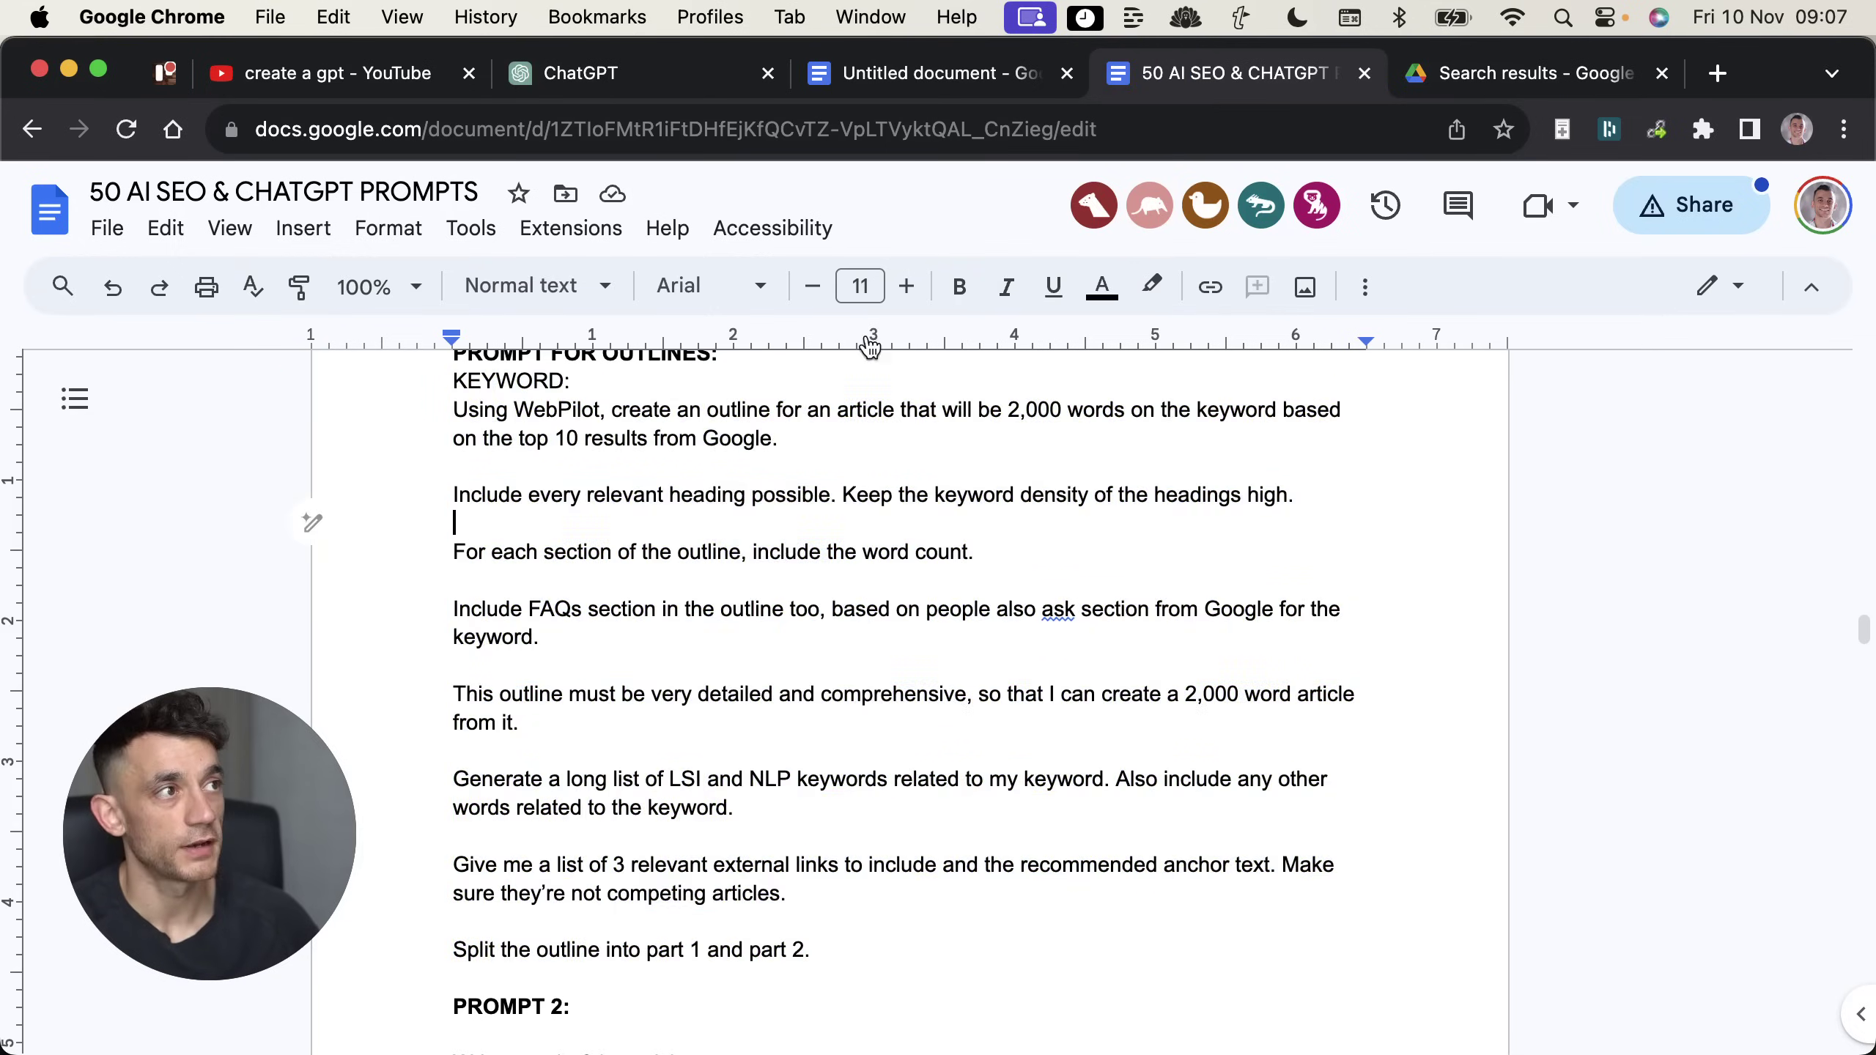
{"action": "scroll", "coordinate": [867, 544], "scroll_direction": "down", "scroll_amount": 20}
{"action": "scroll", "coordinate": [725, 459], "scroll_direction": "up", "scroll_amount": 20}
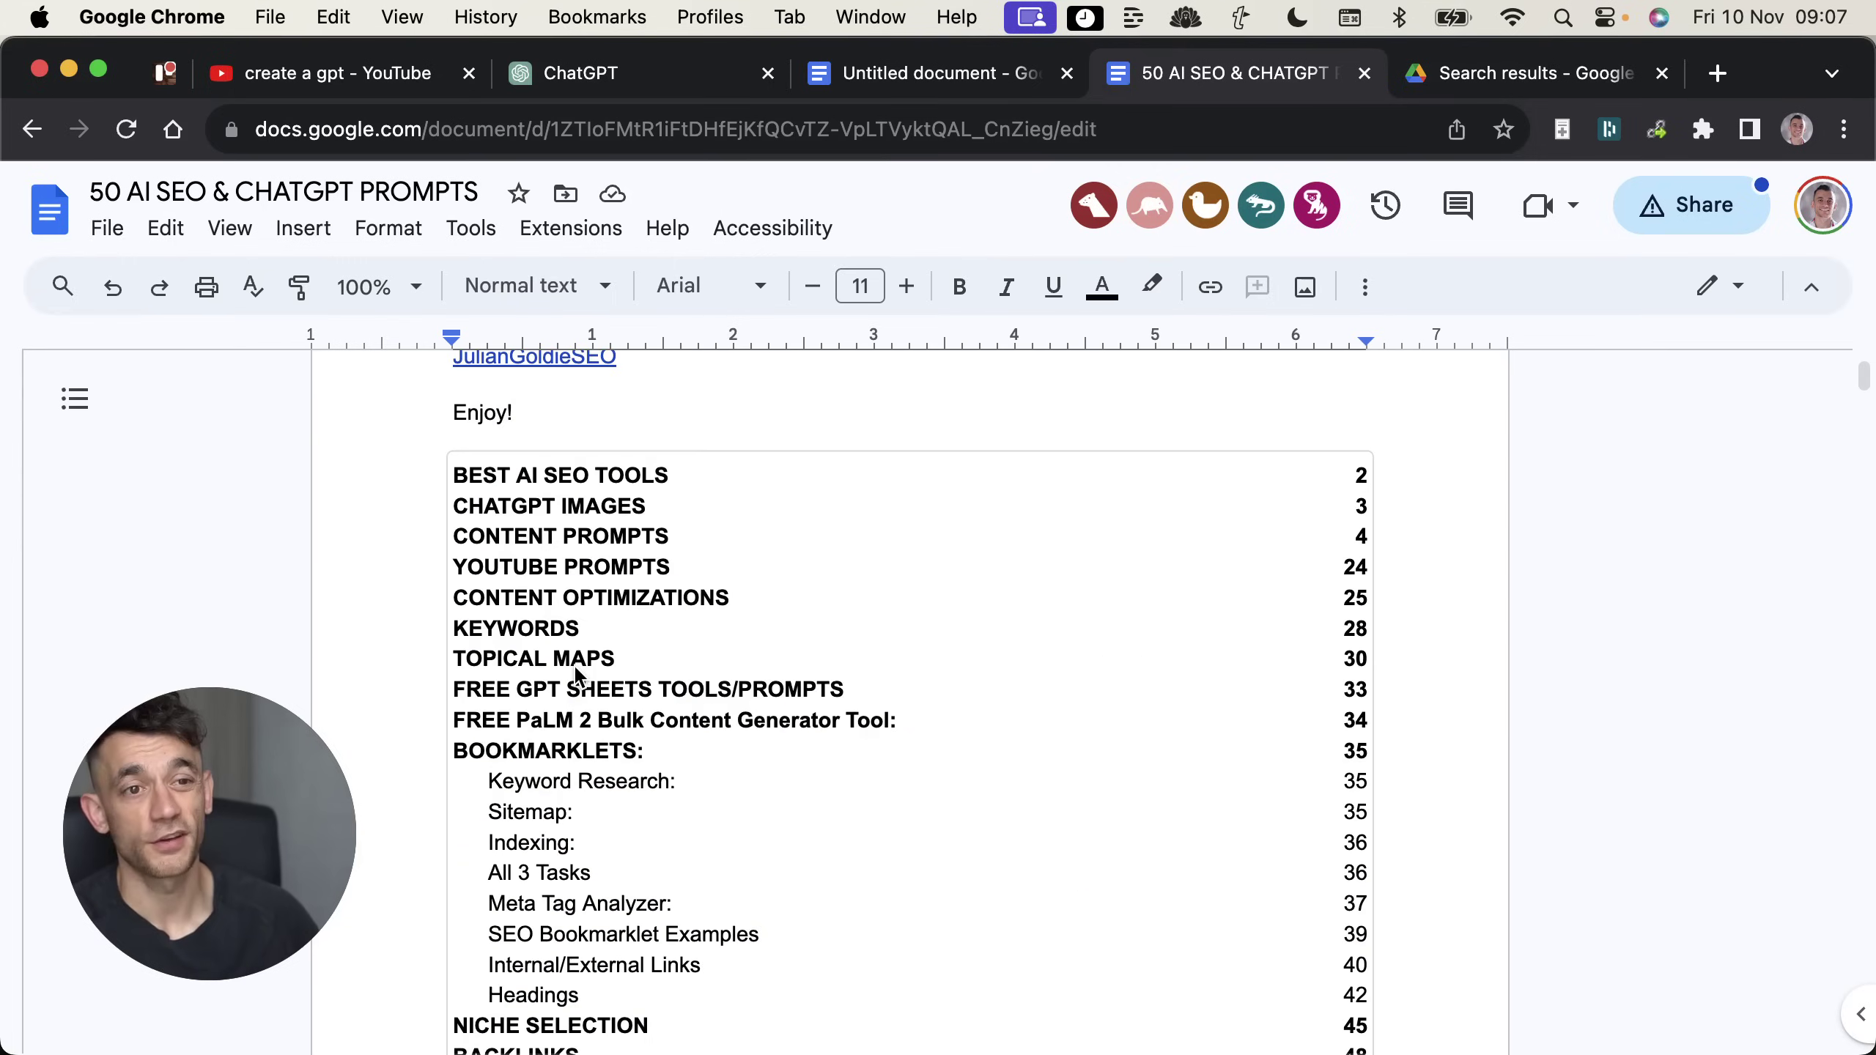
Step: Walk through the contents entries: Topical Maps, Keywords, Content Optimizations, YouTube Prompts and Bookmarklets
{"action": "left_click", "coordinate": [572, 657]}
{"action": "left_click", "coordinate": [518, 628]}
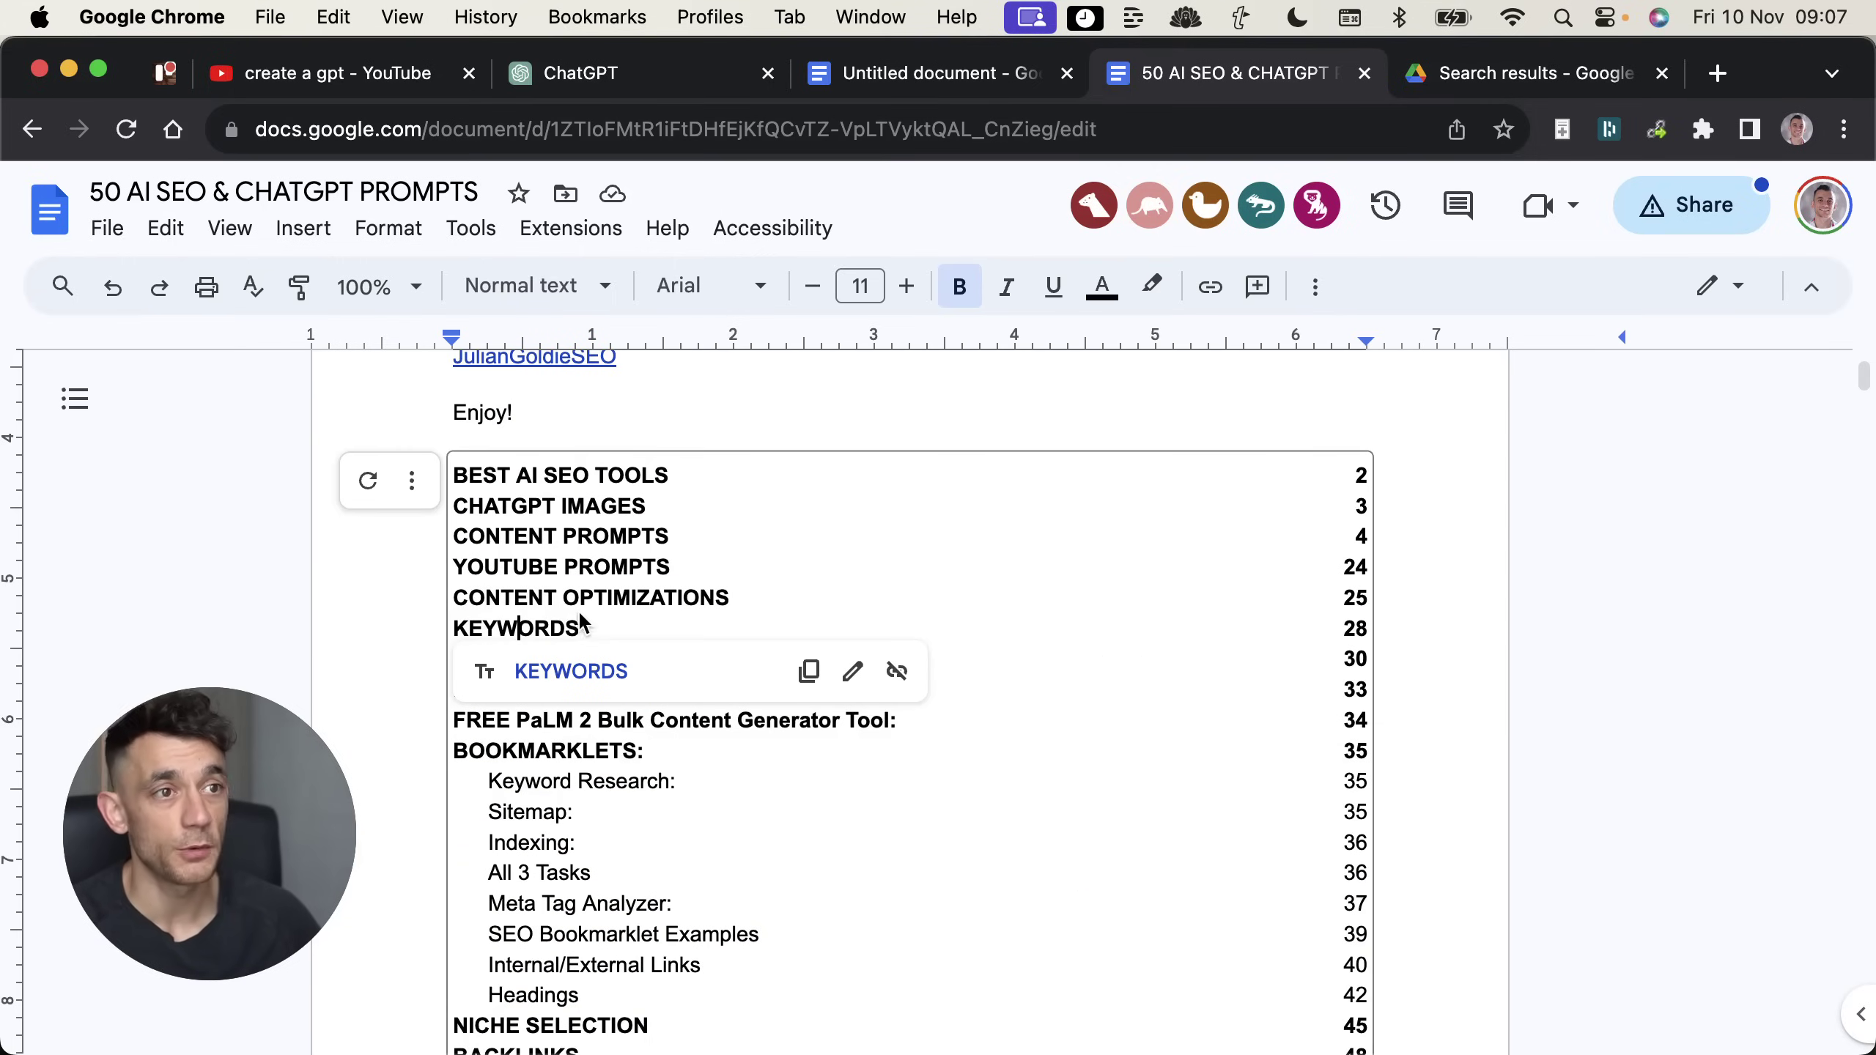
{"action": "left_click", "coordinate": [558, 598]}
{"action": "scroll", "coordinate": [558, 599], "scroll_direction": "down", "scroll_amount": 2}
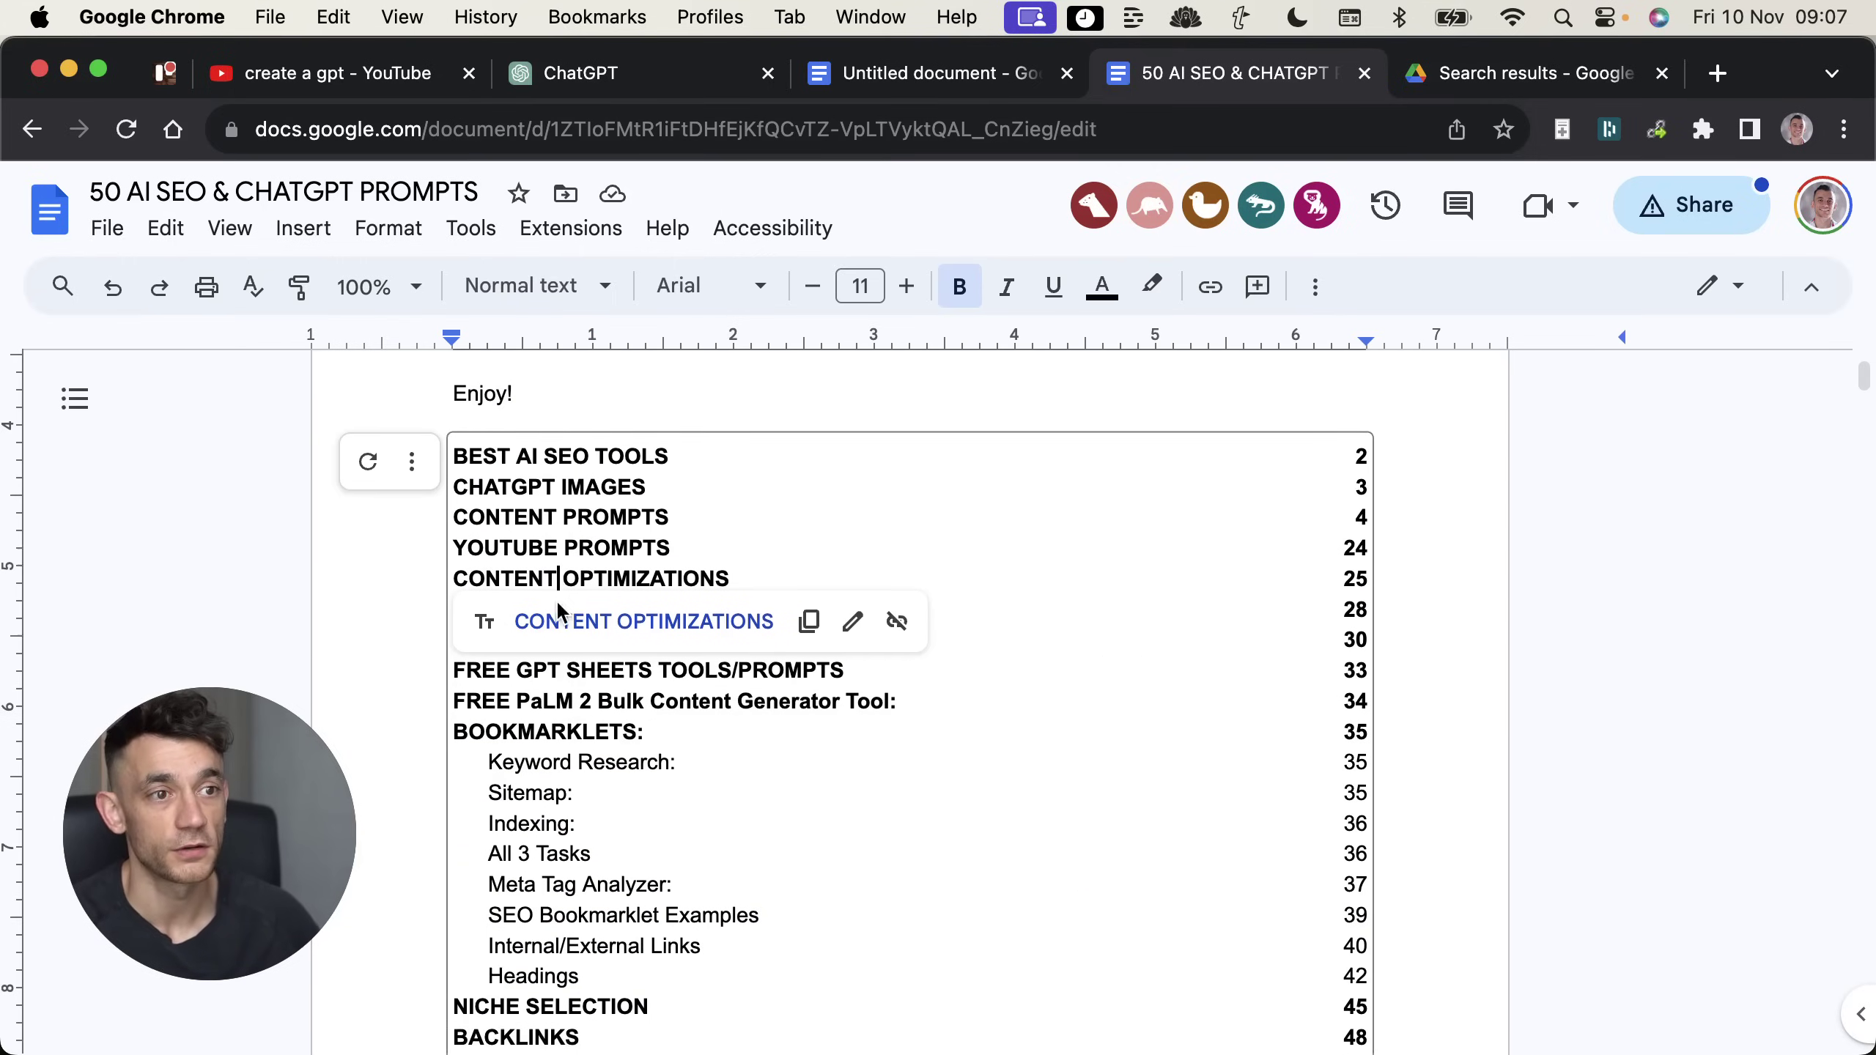
{"action": "left_click", "coordinate": [502, 512]}
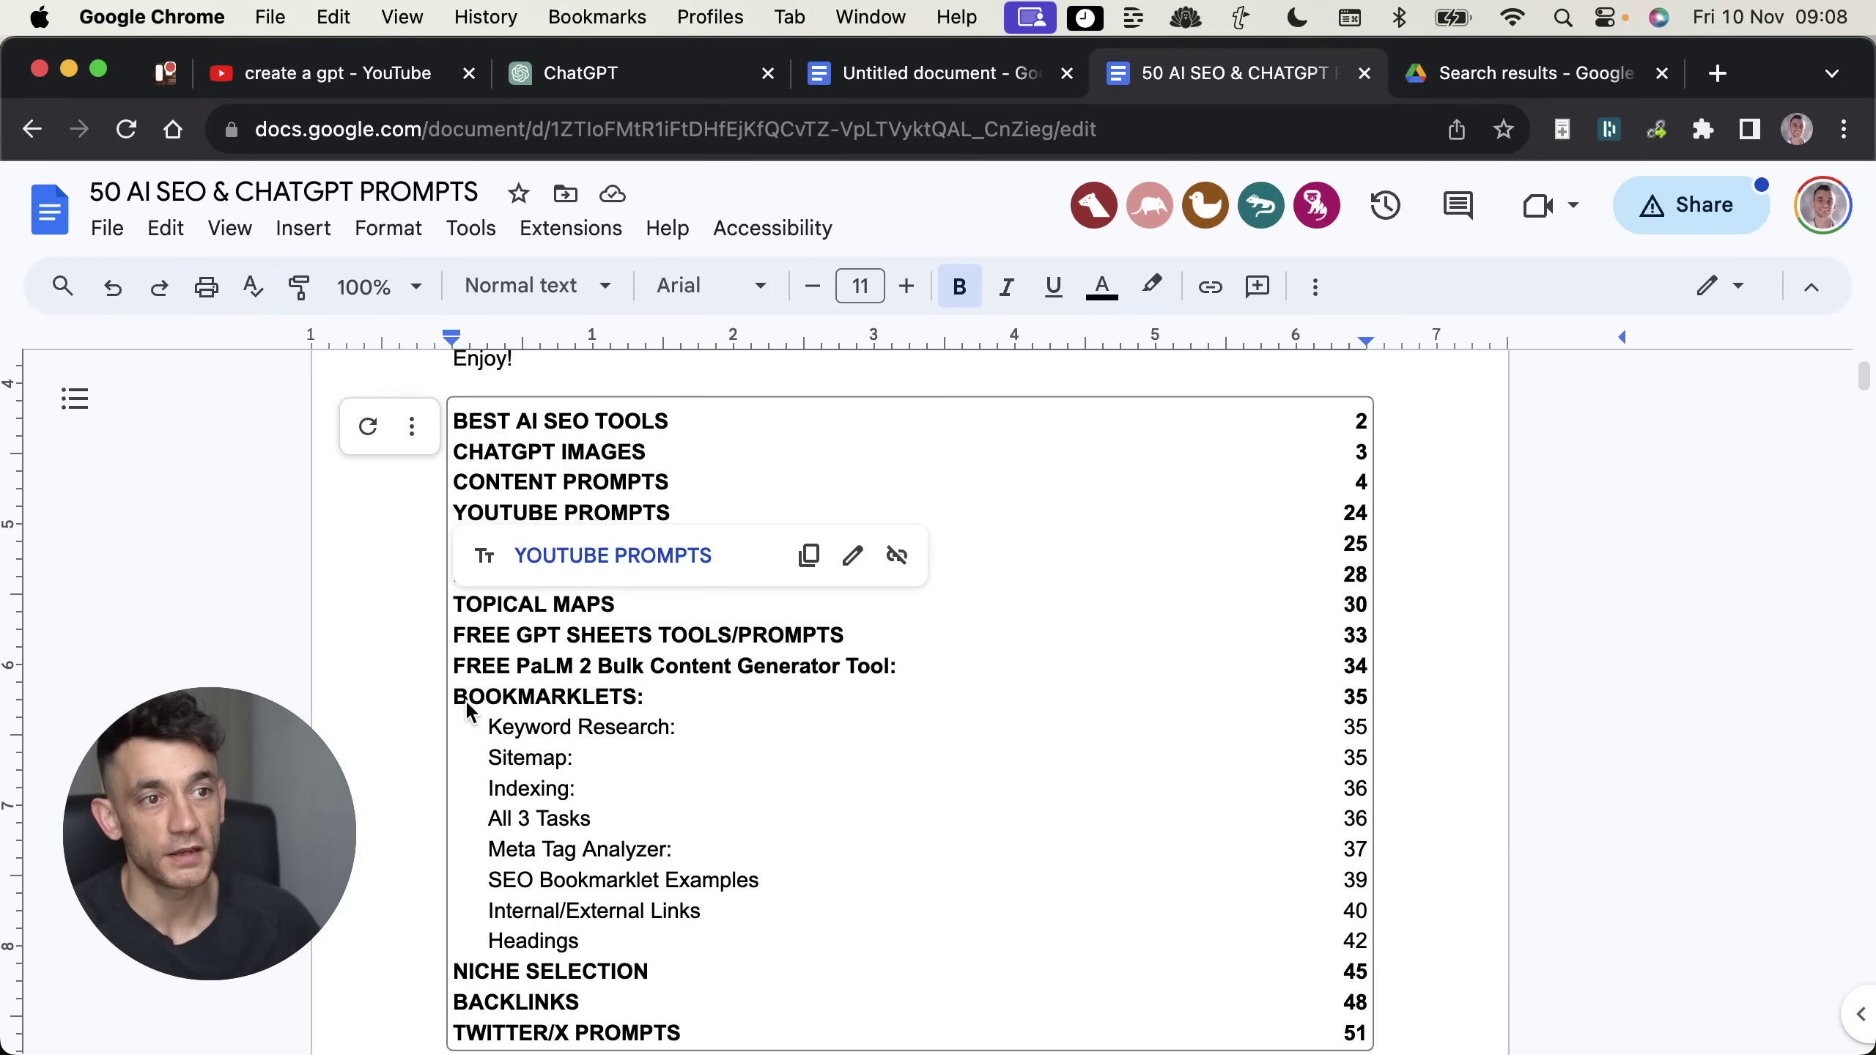
{"action": "left_click_drag", "start_coordinate": [453, 696], "coordinate": [721, 933]}
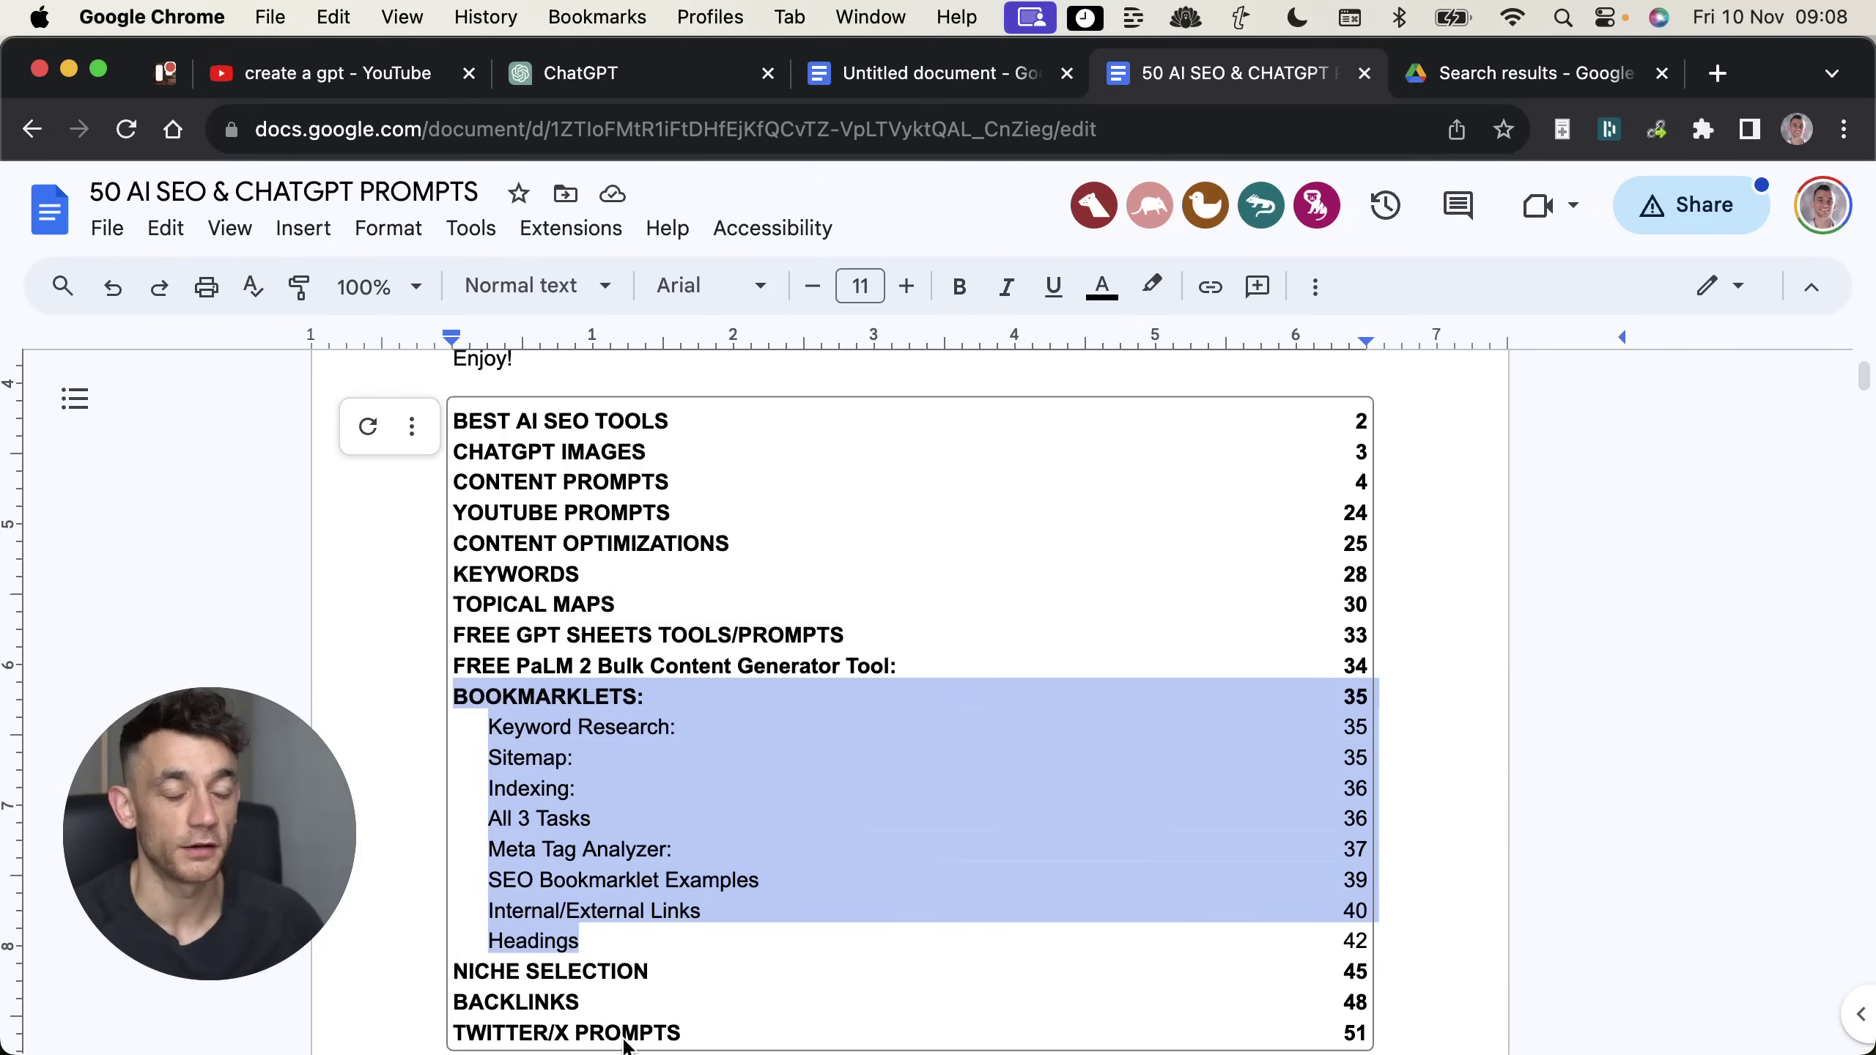
{"action": "scroll", "coordinate": [596, 890], "scroll_direction": "down", "scroll_amount": 5}
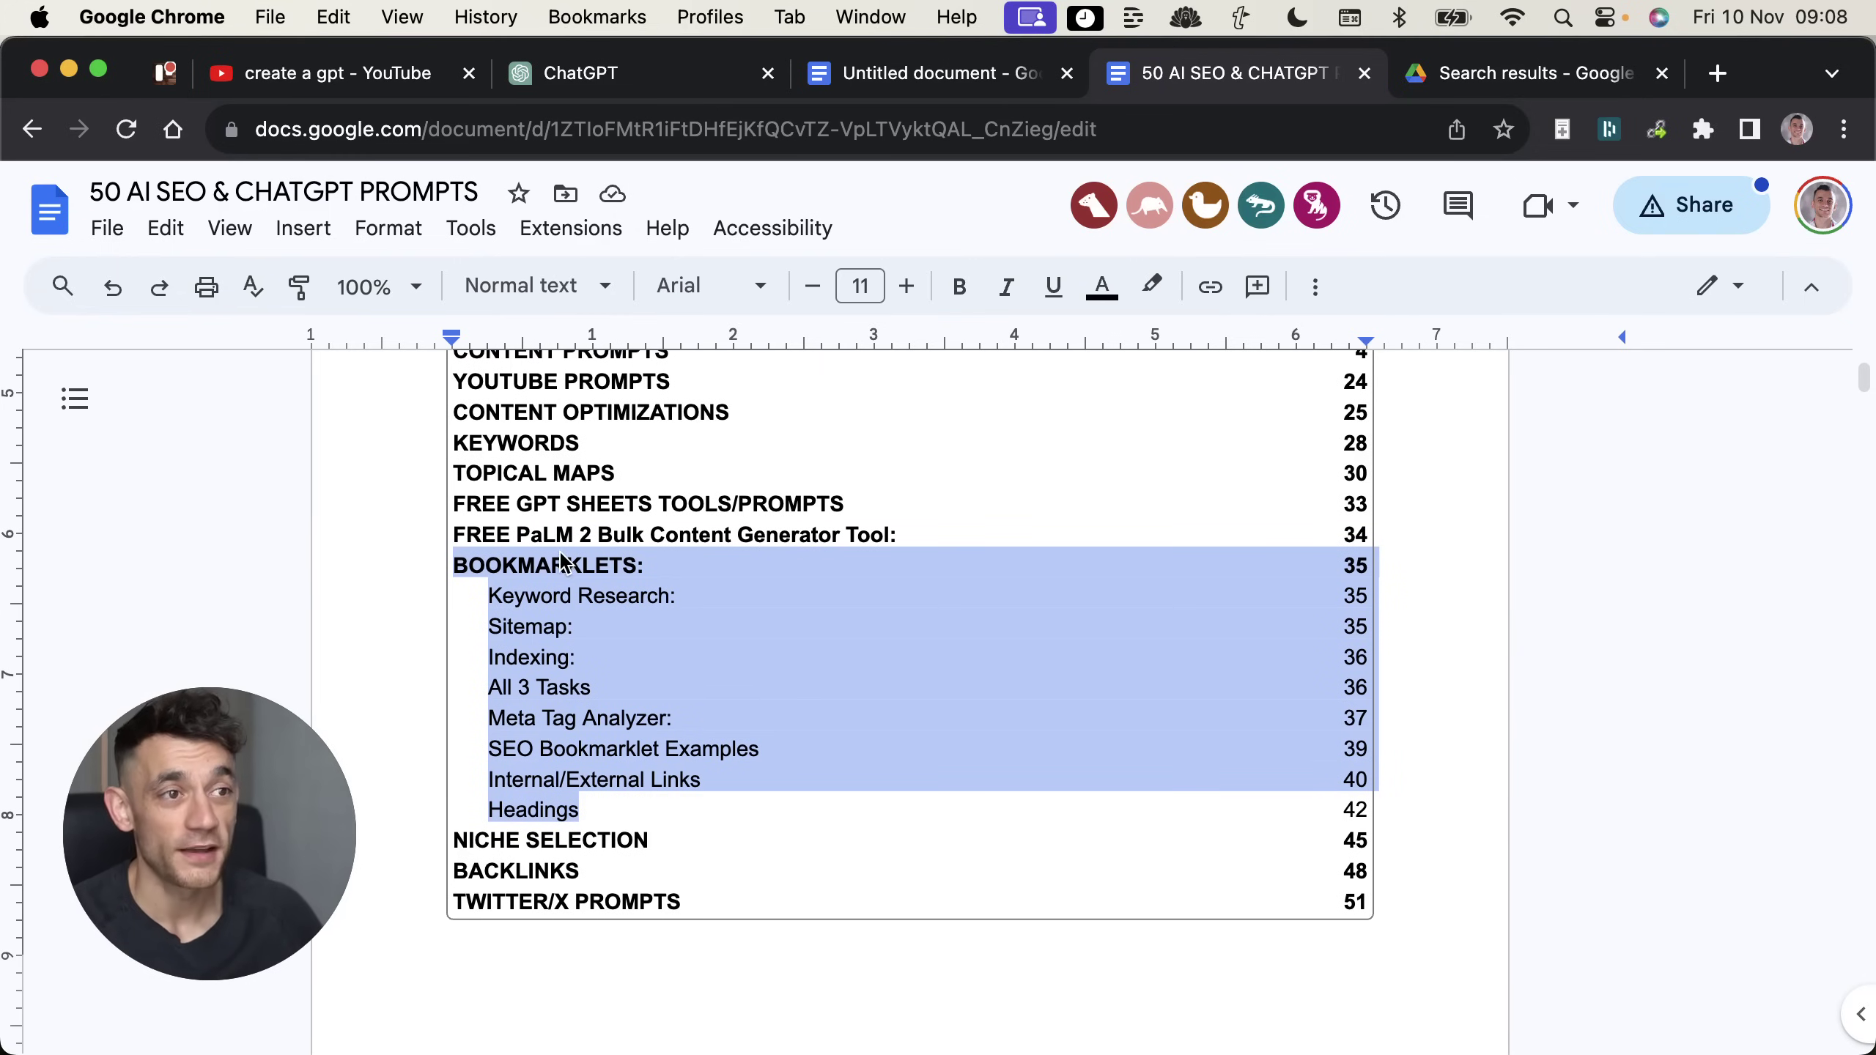
{"action": "left_click", "coordinate": [1393, 702]}
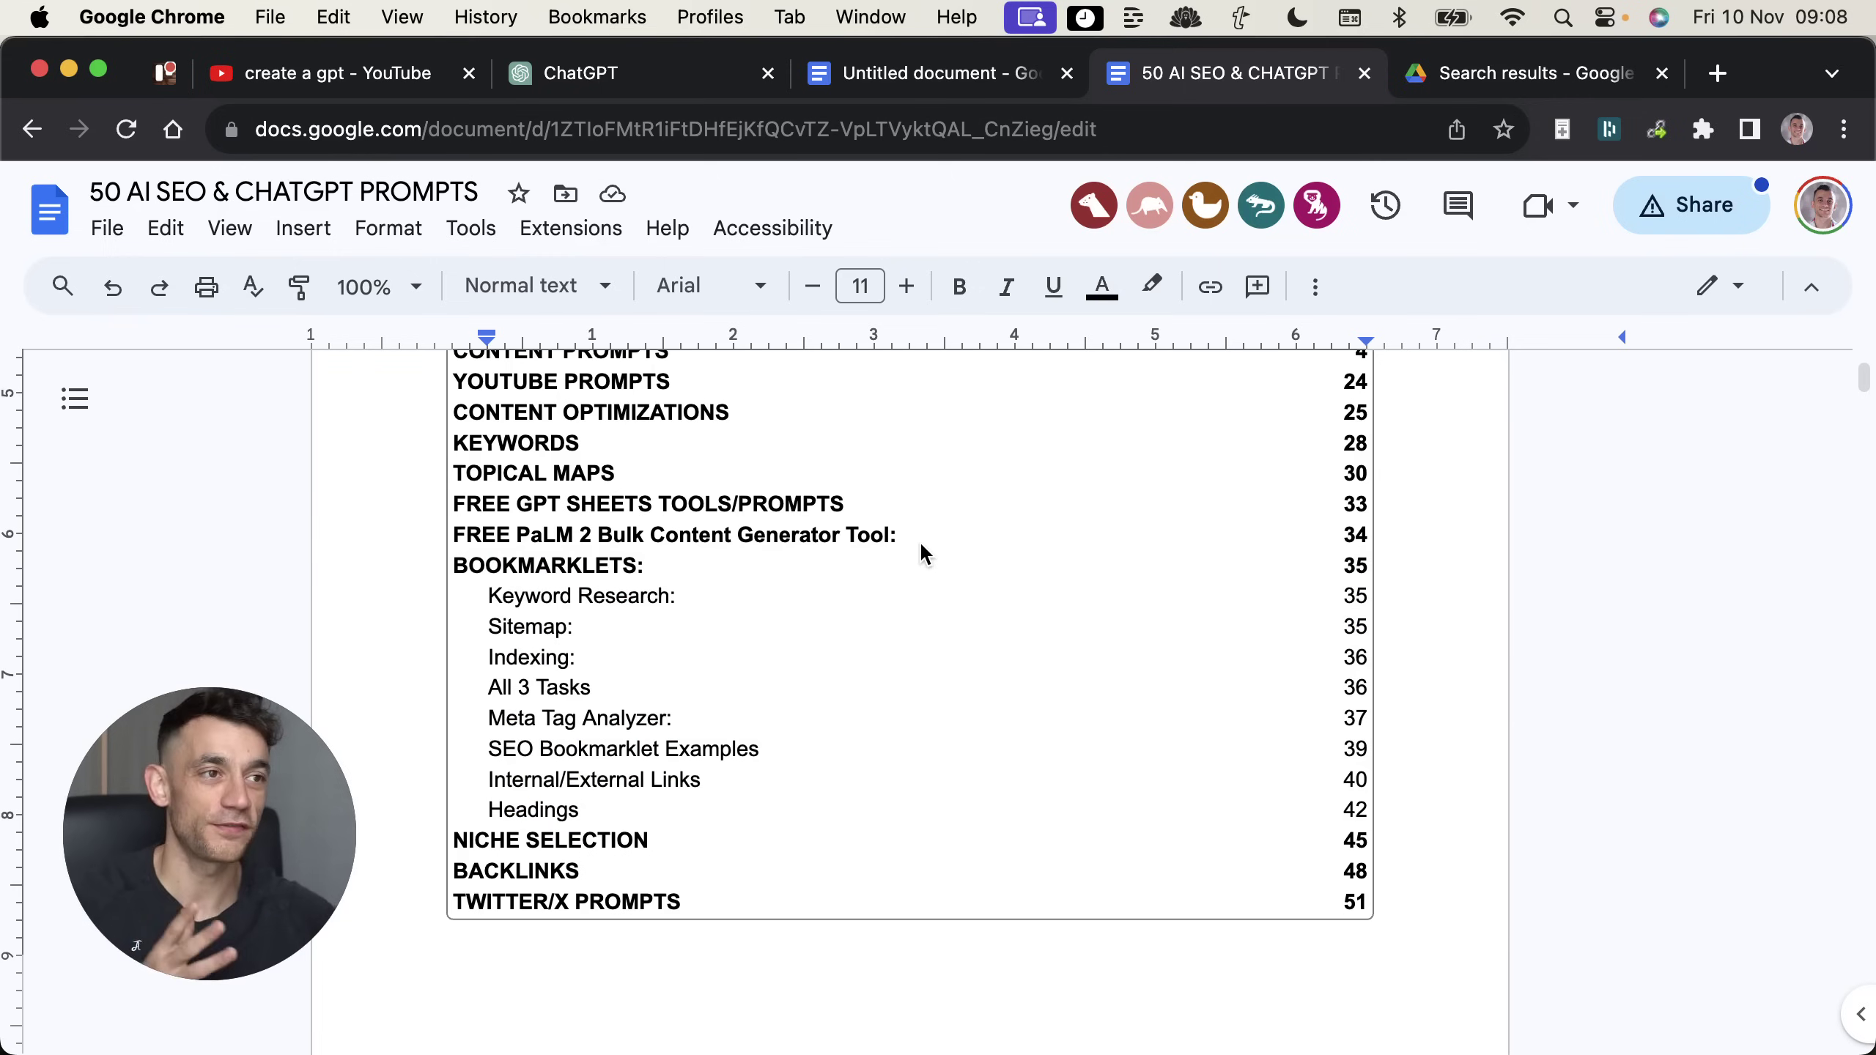
Step: Review the reply's External URLs and YouTube suggestions, then return to the prompts document
{"action": "left_click", "coordinate": [562, 75]}
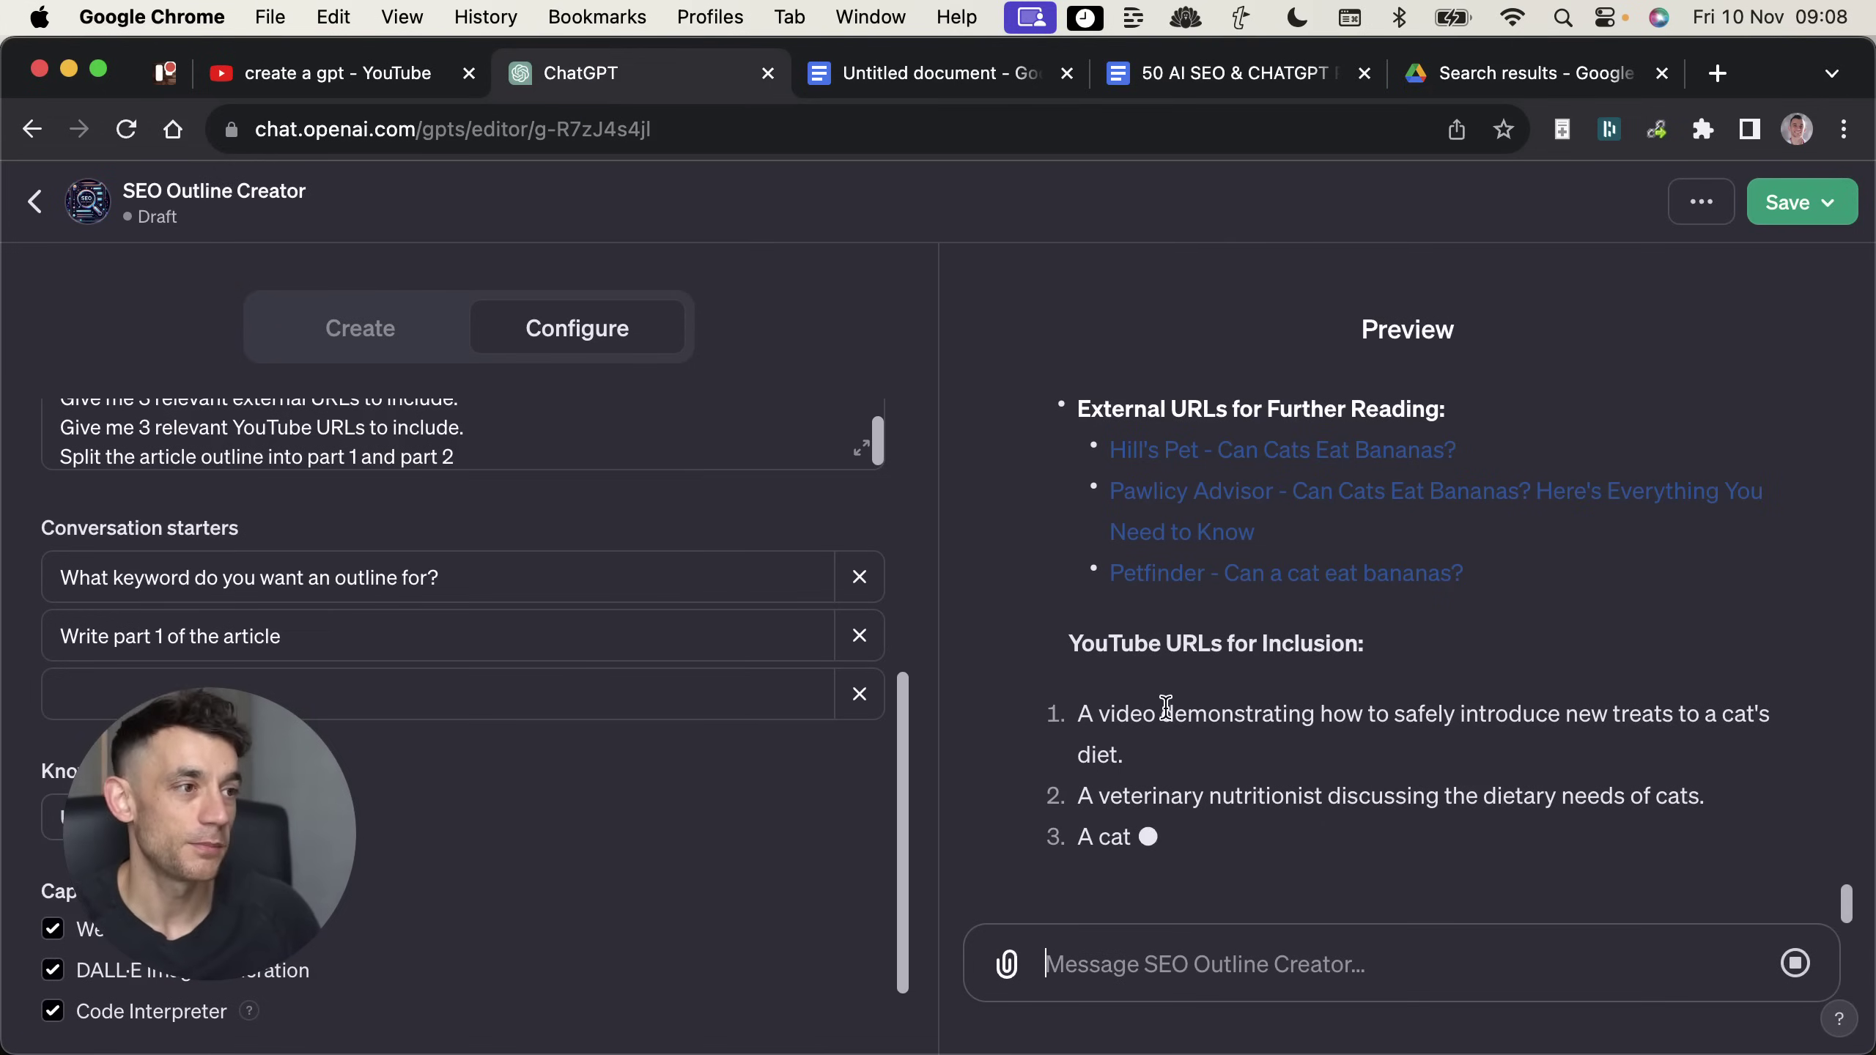
{"action": "scroll", "coordinate": [1222, 691], "scroll_direction": "up", "scroll_amount": 5}
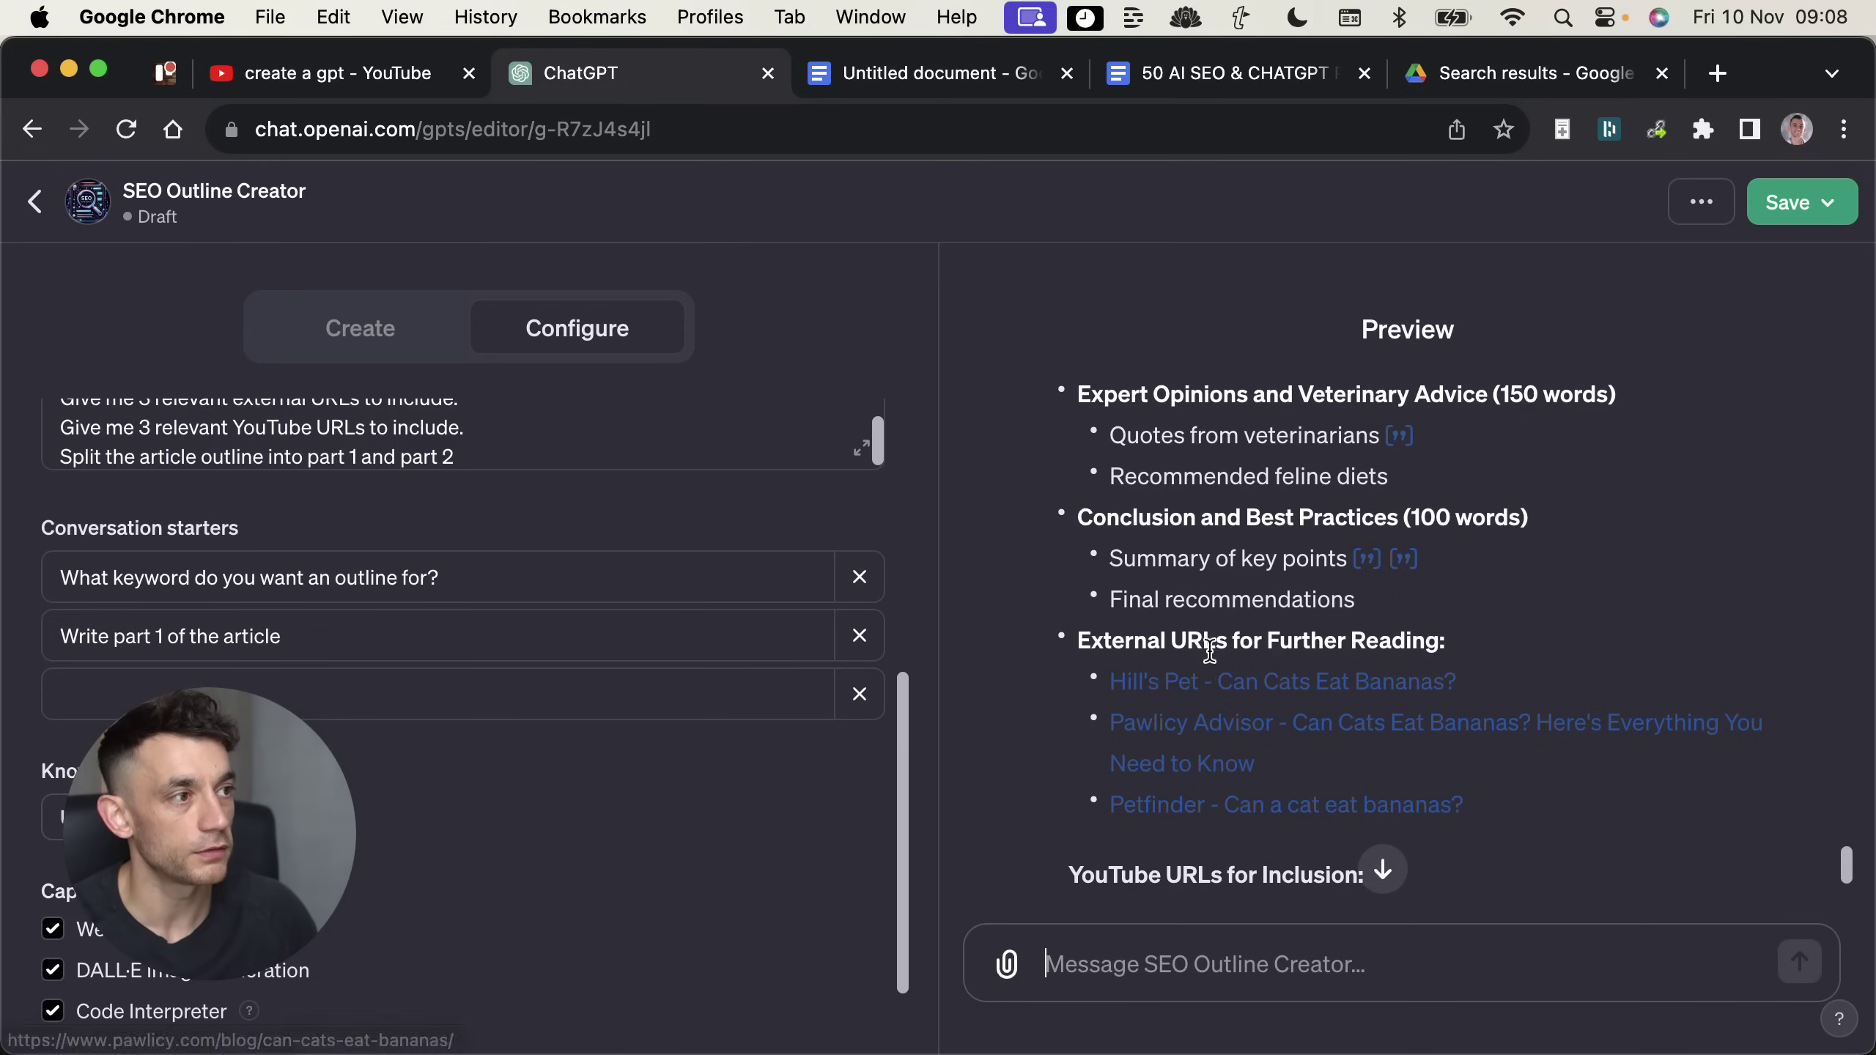
{"action": "left_click_drag", "start_coordinate": [1075, 639], "coordinate": [1327, 633]}
{"action": "scroll", "coordinate": [1327, 636], "scroll_direction": "down", "scroll_amount": 3}
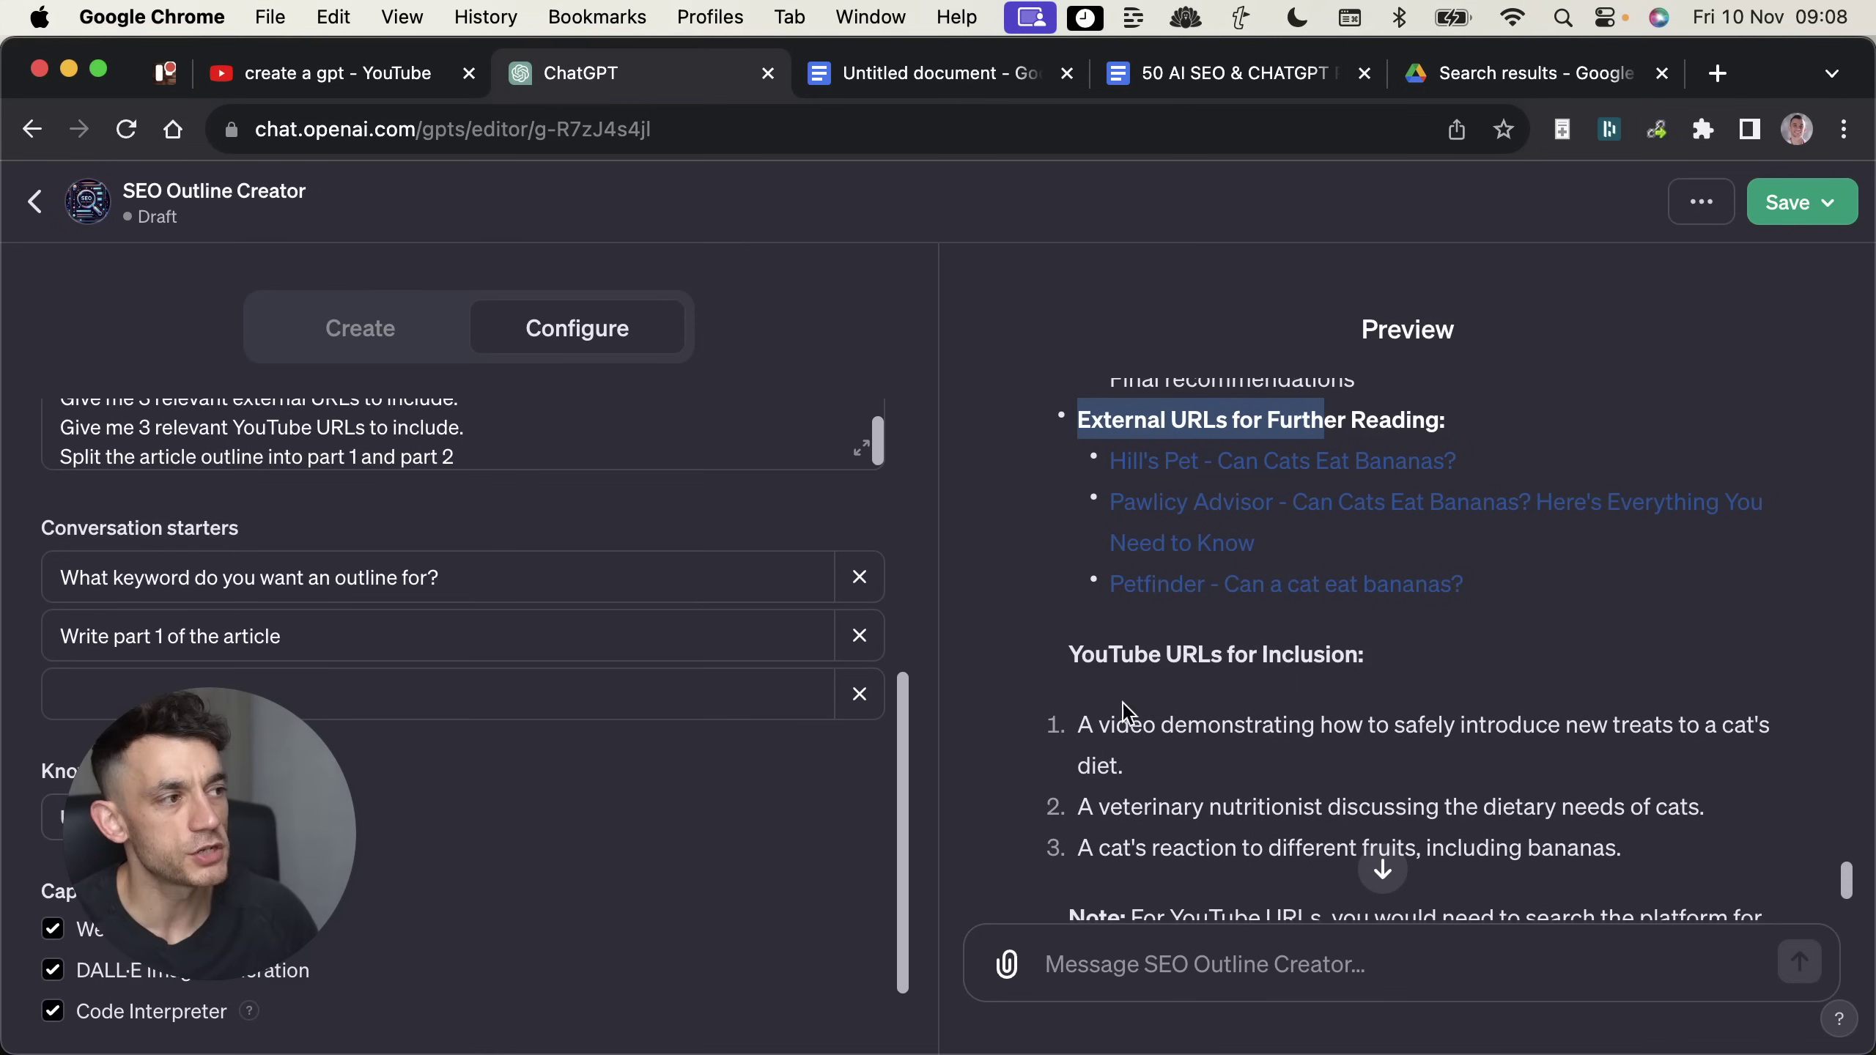
{"action": "left_click_drag", "start_coordinate": [1145, 733], "coordinate": [1407, 766]}
{"action": "scroll", "coordinate": [1408, 766], "scroll_direction": "down", "scroll_amount": 3}
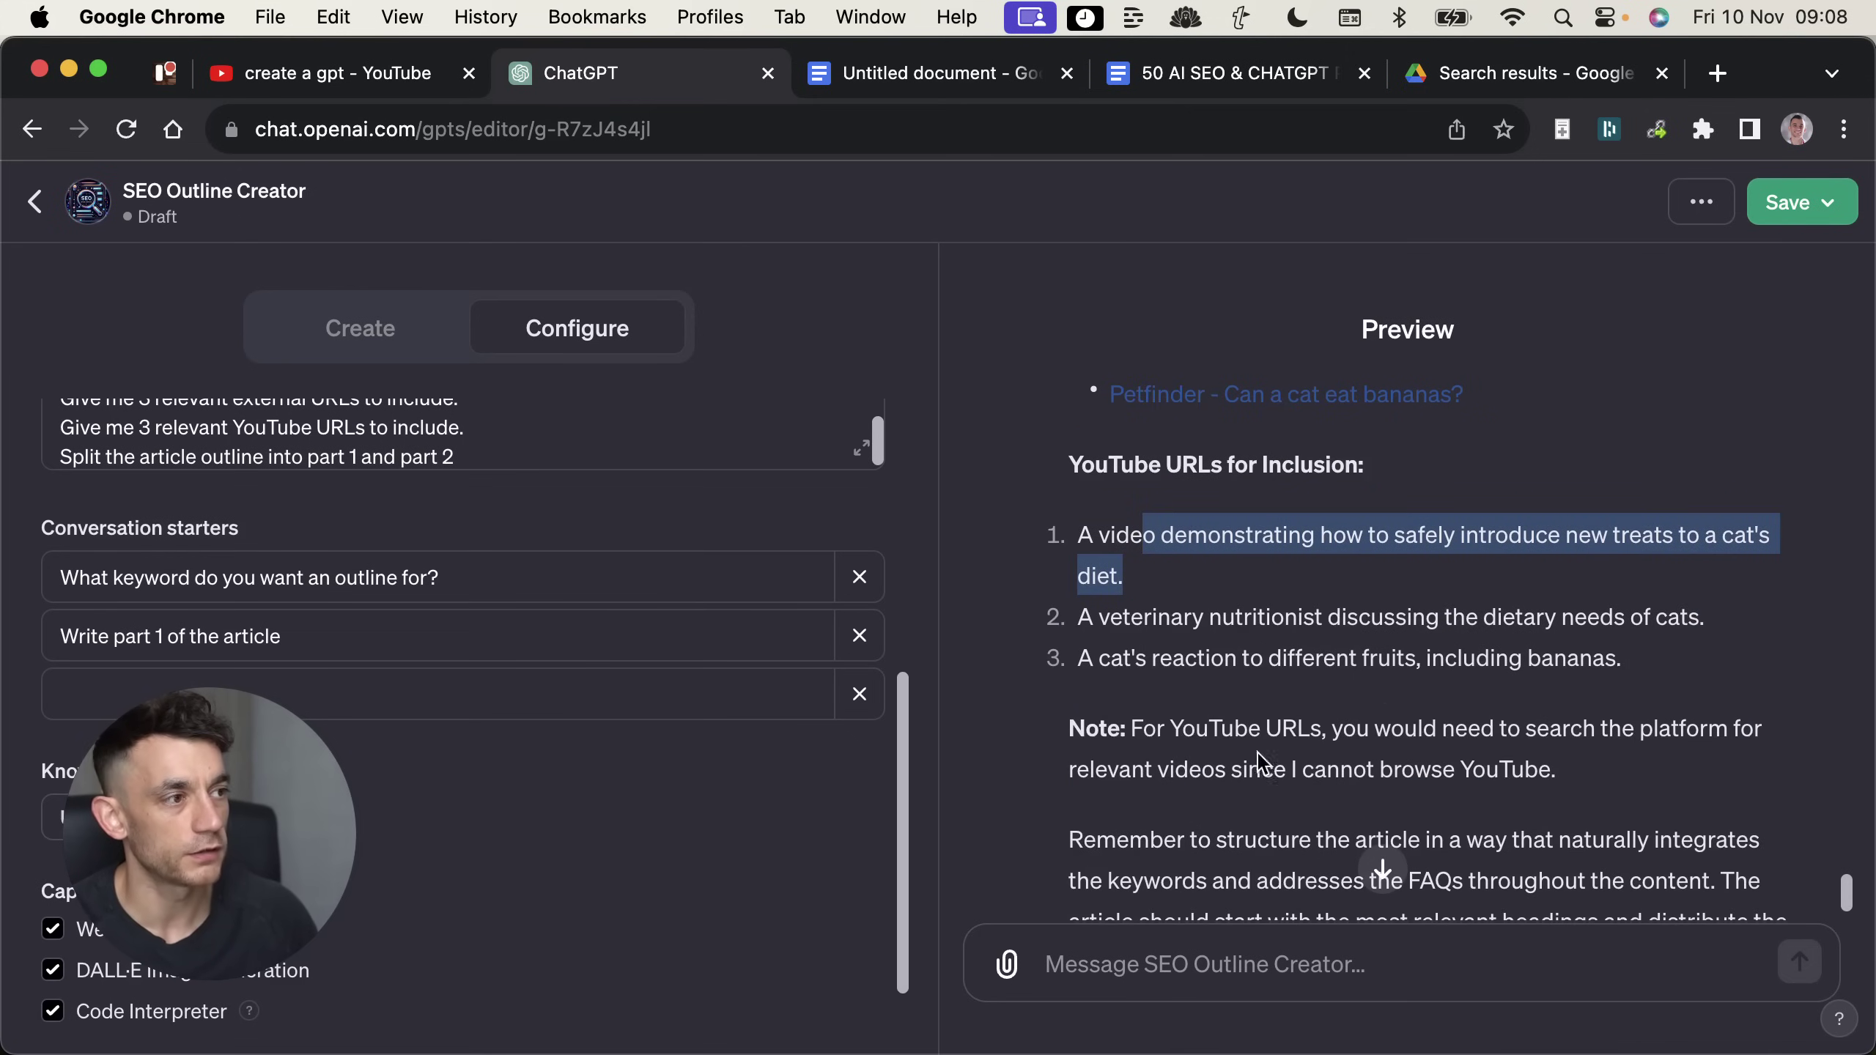
{"action": "scroll", "coordinate": [1416, 762], "scroll_direction": "down", "scroll_amount": 3}
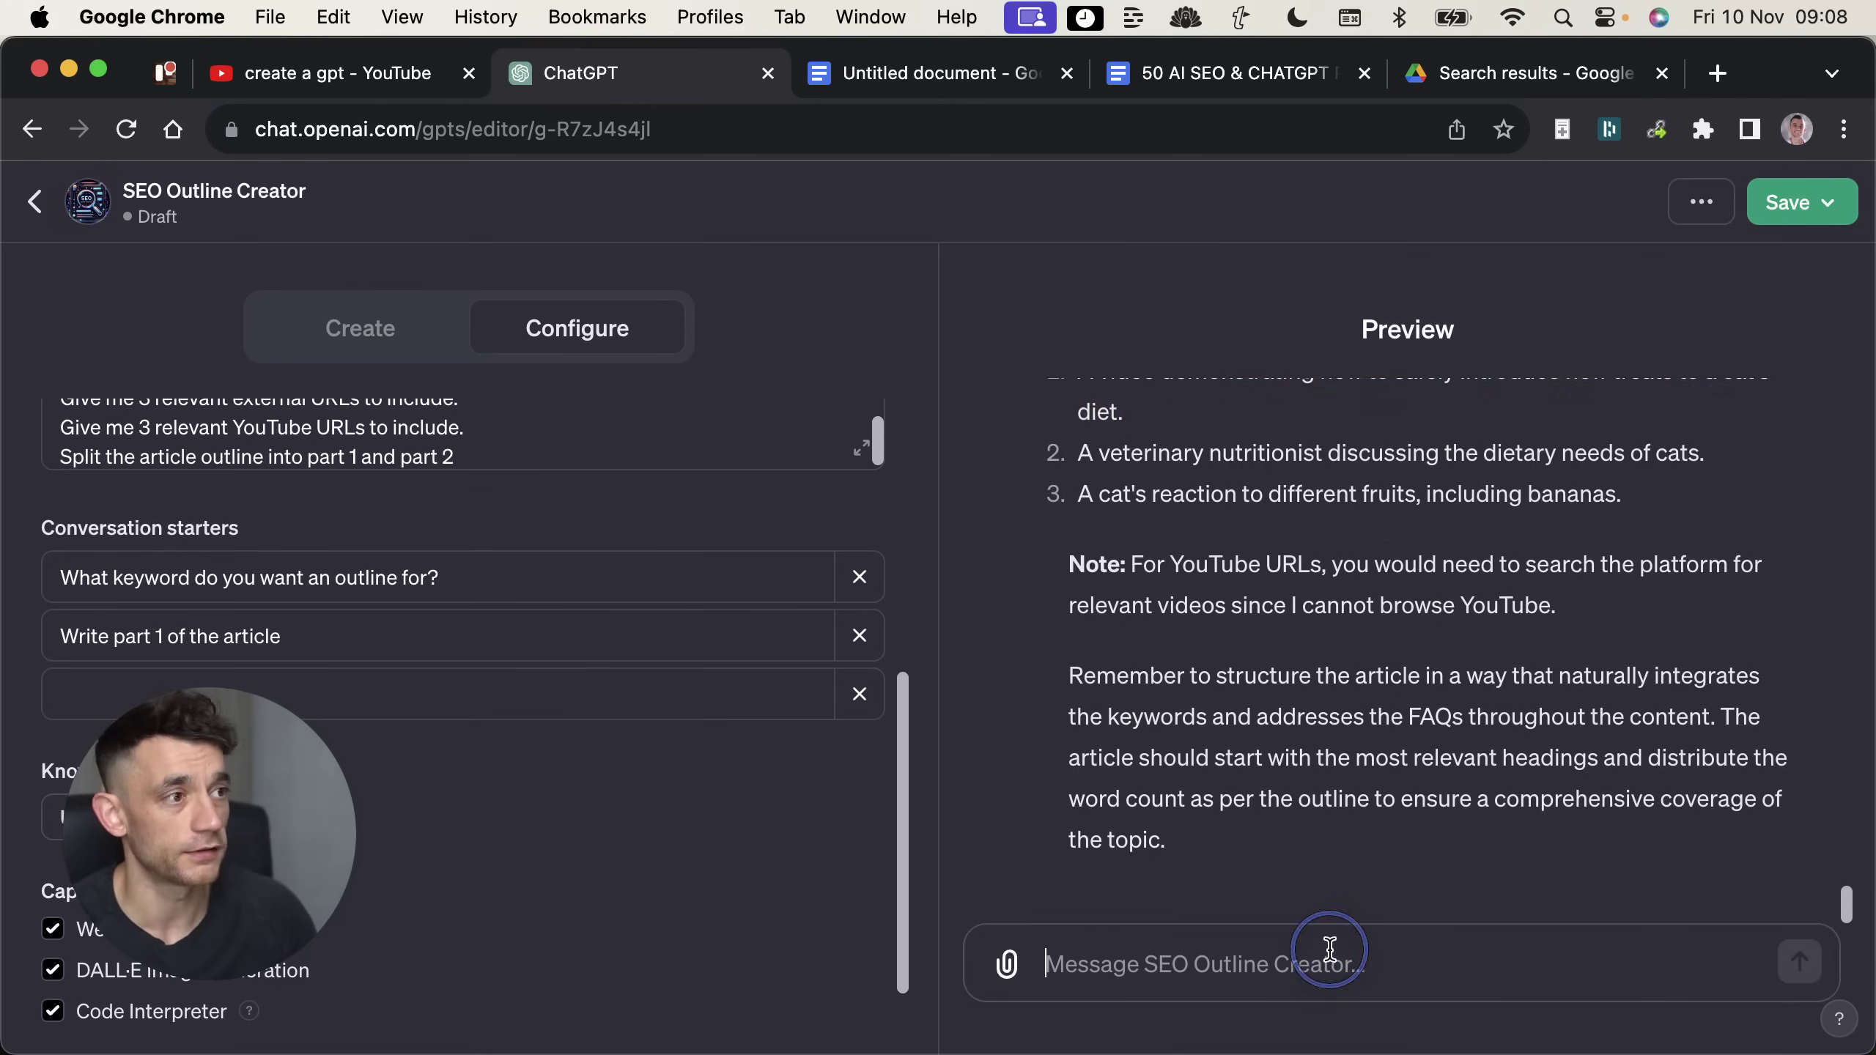
{"action": "key", "text": "super+5"}
{"action": "scroll", "coordinate": [649, 673], "scroll_direction": "up", "scroll_amount": 5}
Step: Return to the ChatGPT editor and place the cursor in the Configure tab's Instructions box
{"action": "left_click", "coordinate": [627, 74]}
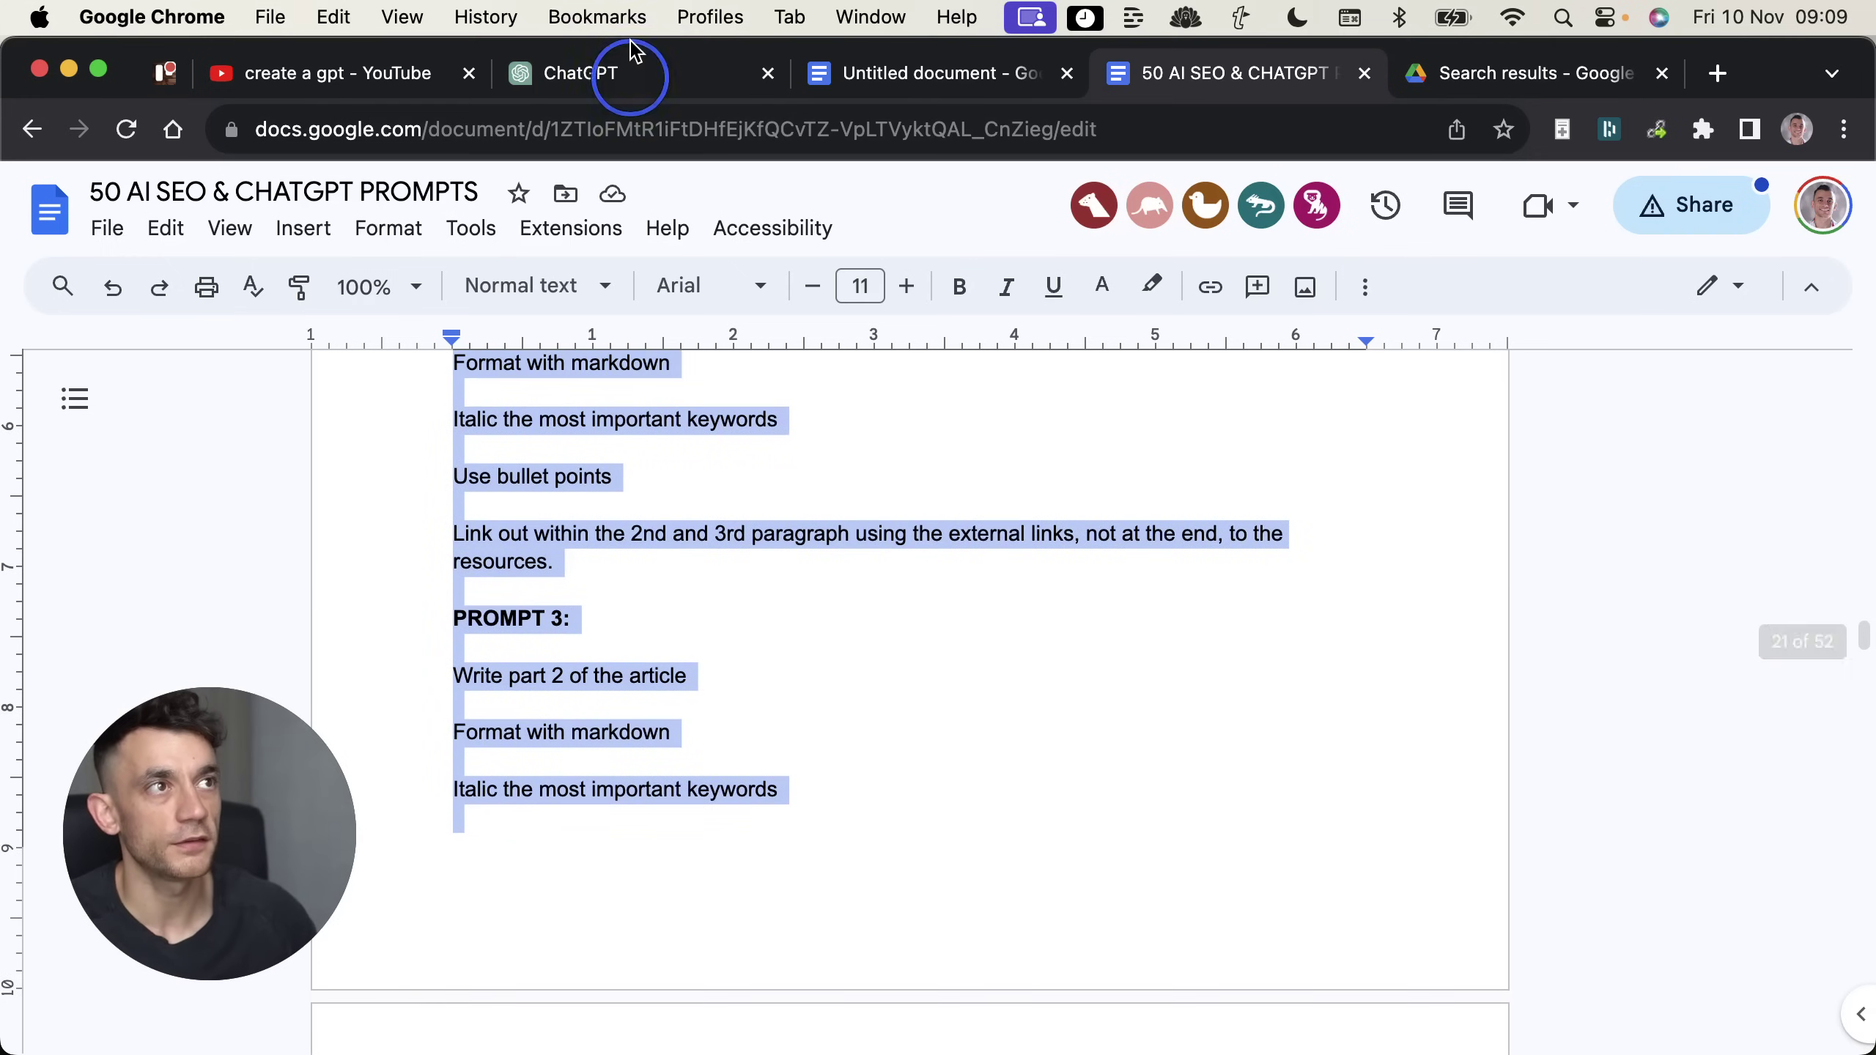
{"action": "scroll", "coordinate": [1453, 643], "scroll_direction": "up", "scroll_amount": 15}
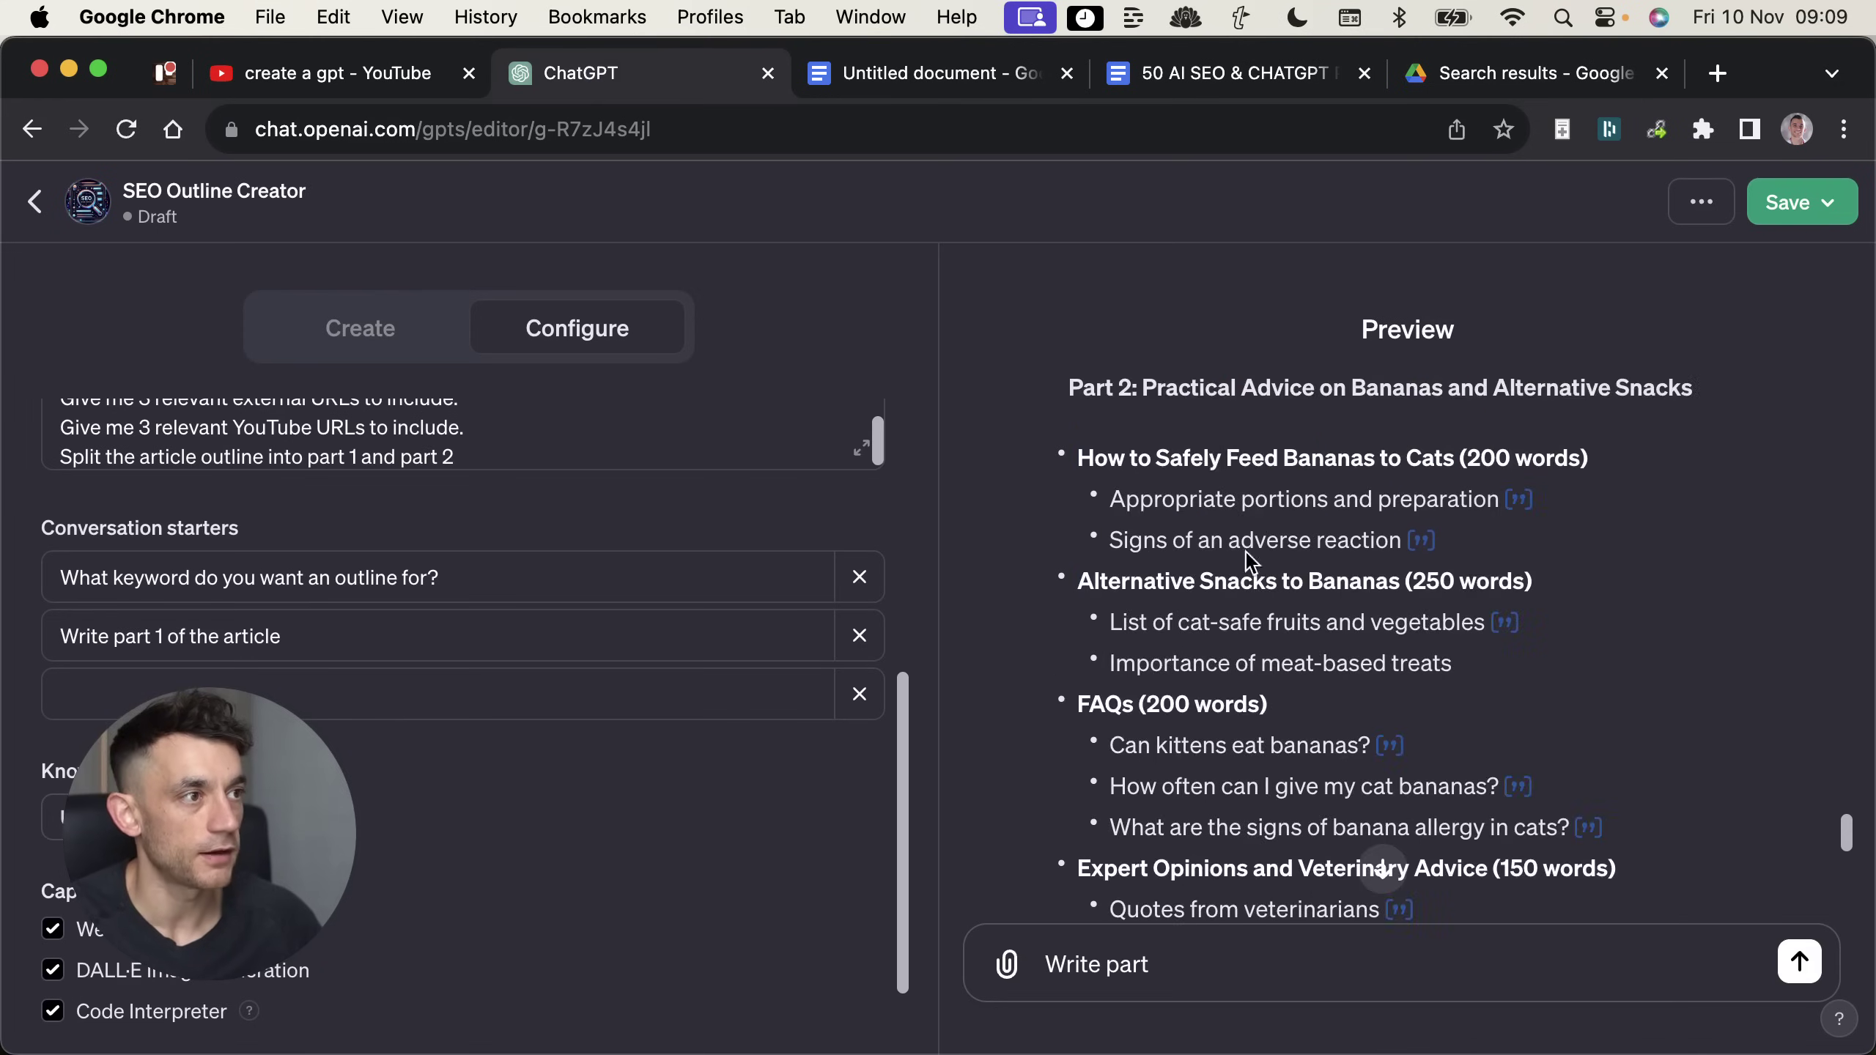
{"action": "scroll", "coordinate": [1248, 549], "scroll_direction": "down", "scroll_amount": 8}
{"action": "scroll", "coordinate": [1248, 599], "scroll_direction": "up", "scroll_amount": 8}
{"action": "scroll", "coordinate": [1265, 546], "scroll_direction": "down", "scroll_amount": 10}
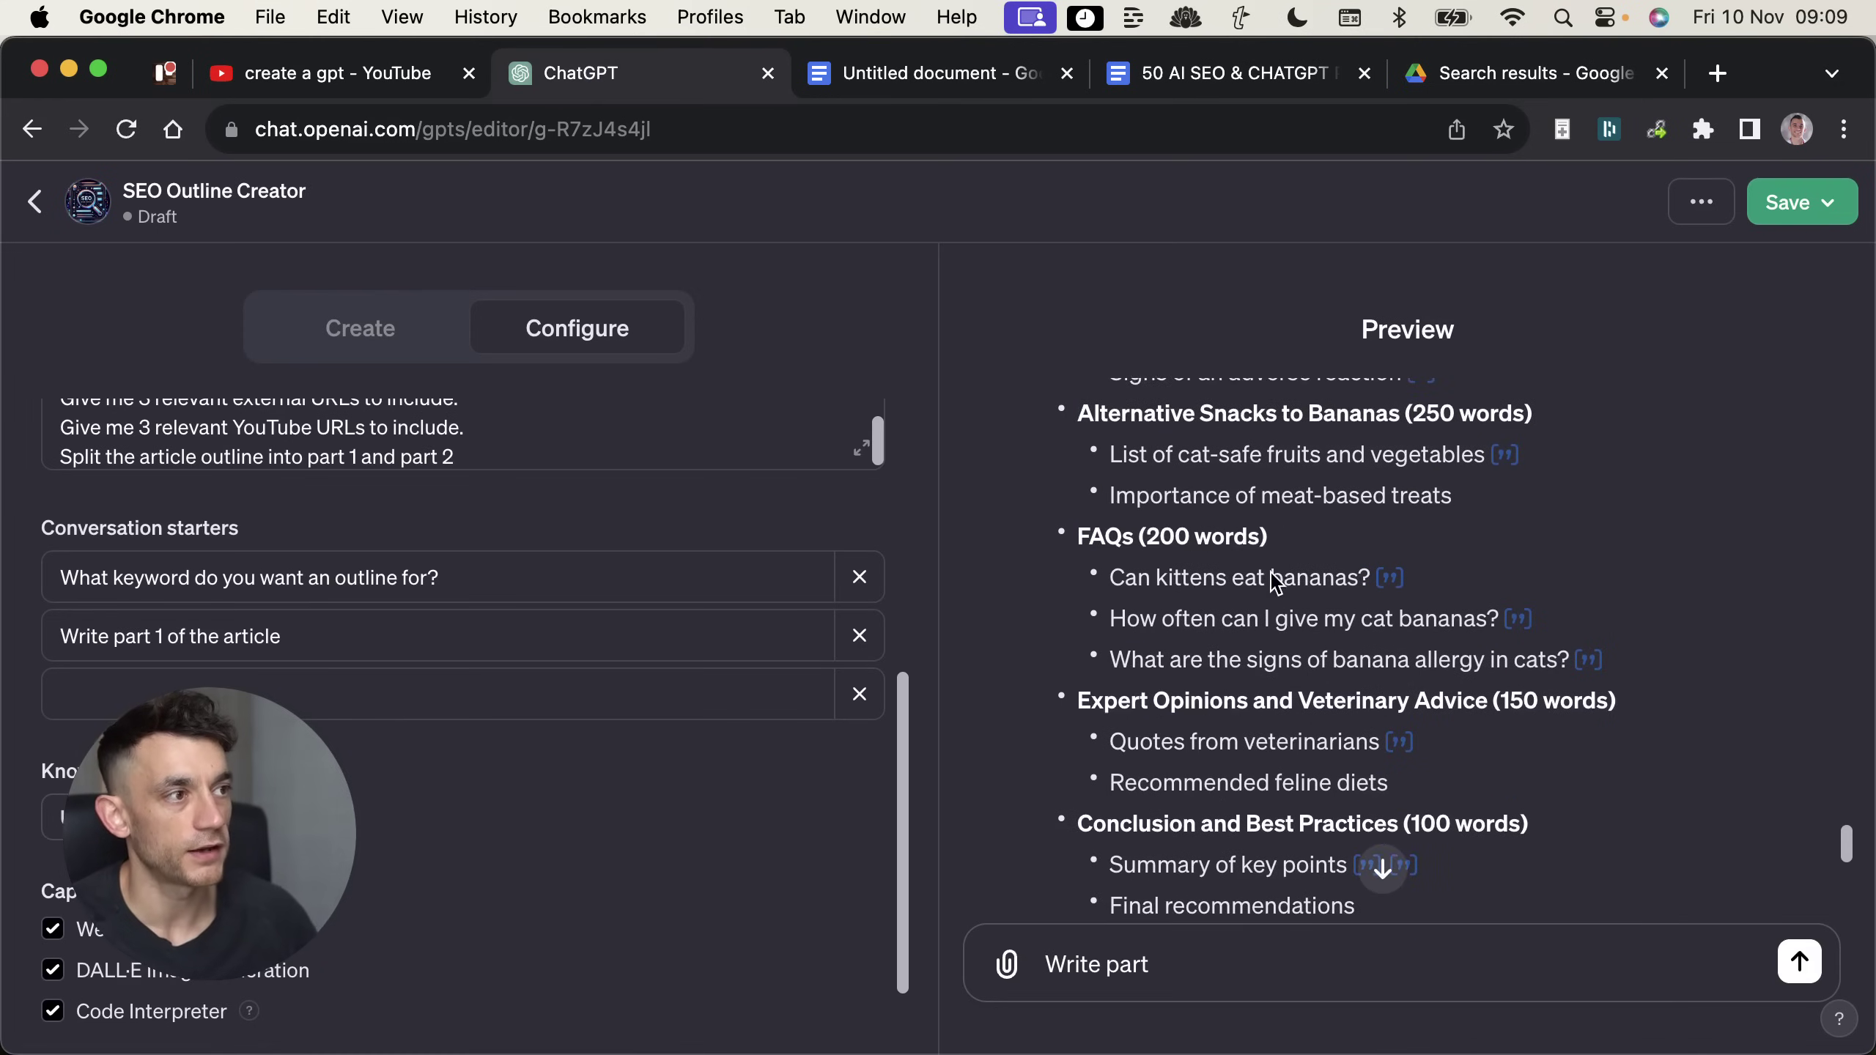
{"action": "scroll", "coordinate": [1265, 448], "scroll_direction": "up", "scroll_amount": 10}
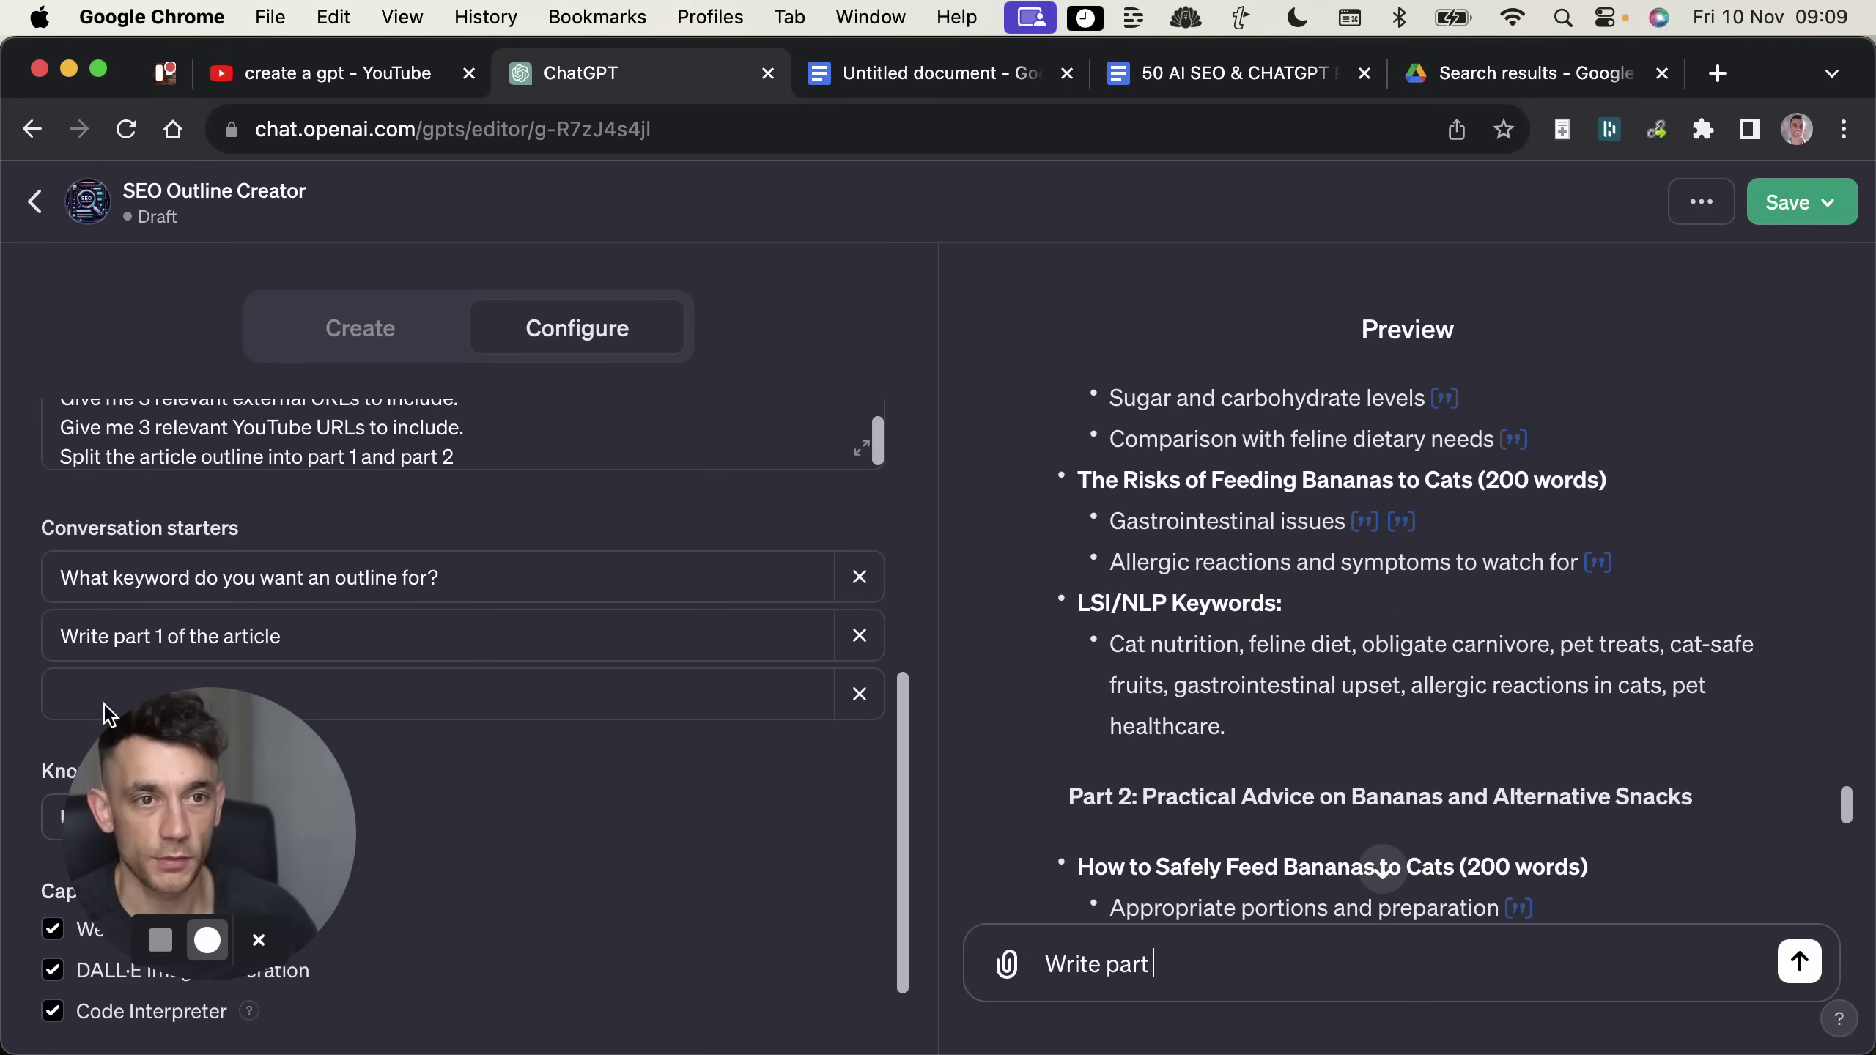
{"action": "left_click_drag", "start_coordinate": [185, 803], "coordinate": [789, 530]}
{"action": "left_click", "coordinate": [599, 427]}
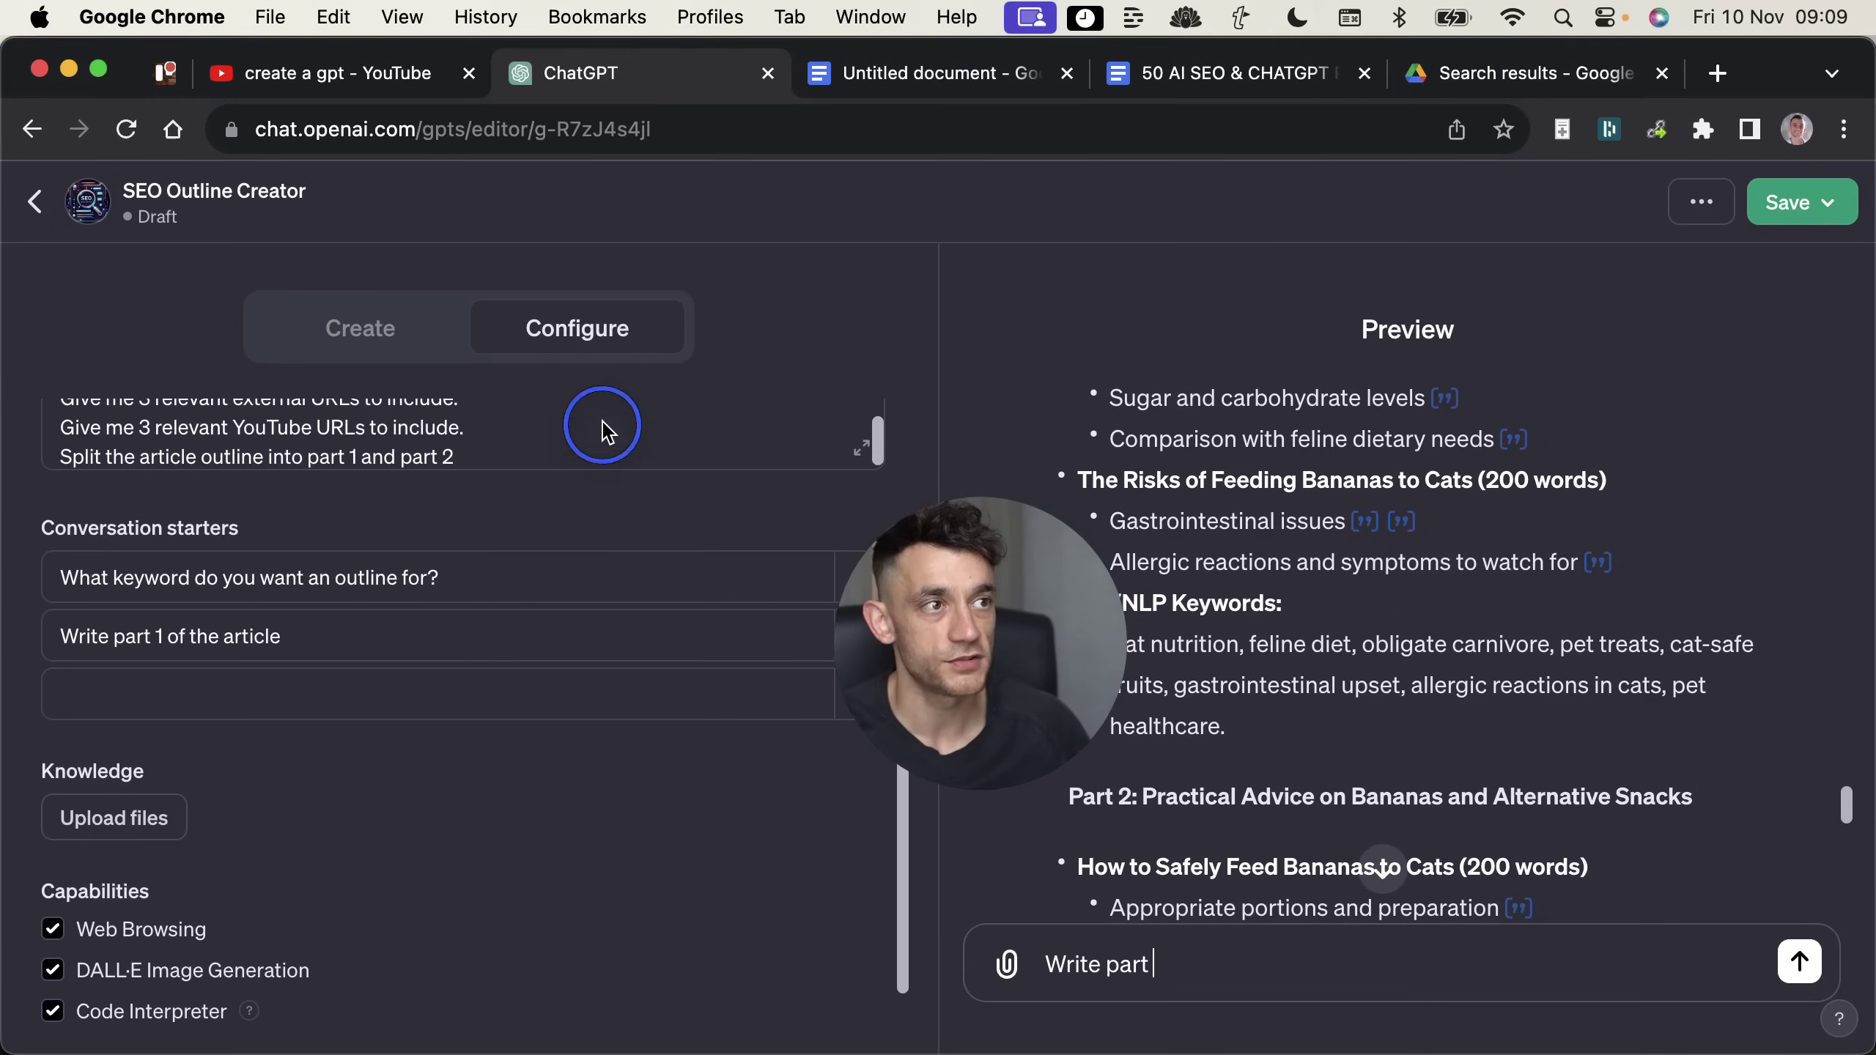
{"action": "scroll", "coordinate": [576, 480], "scroll_direction": "up", "scroll_amount": 5}
{"action": "scroll", "coordinate": [473, 976], "scroll_direction": "up", "scroll_amount": 7}
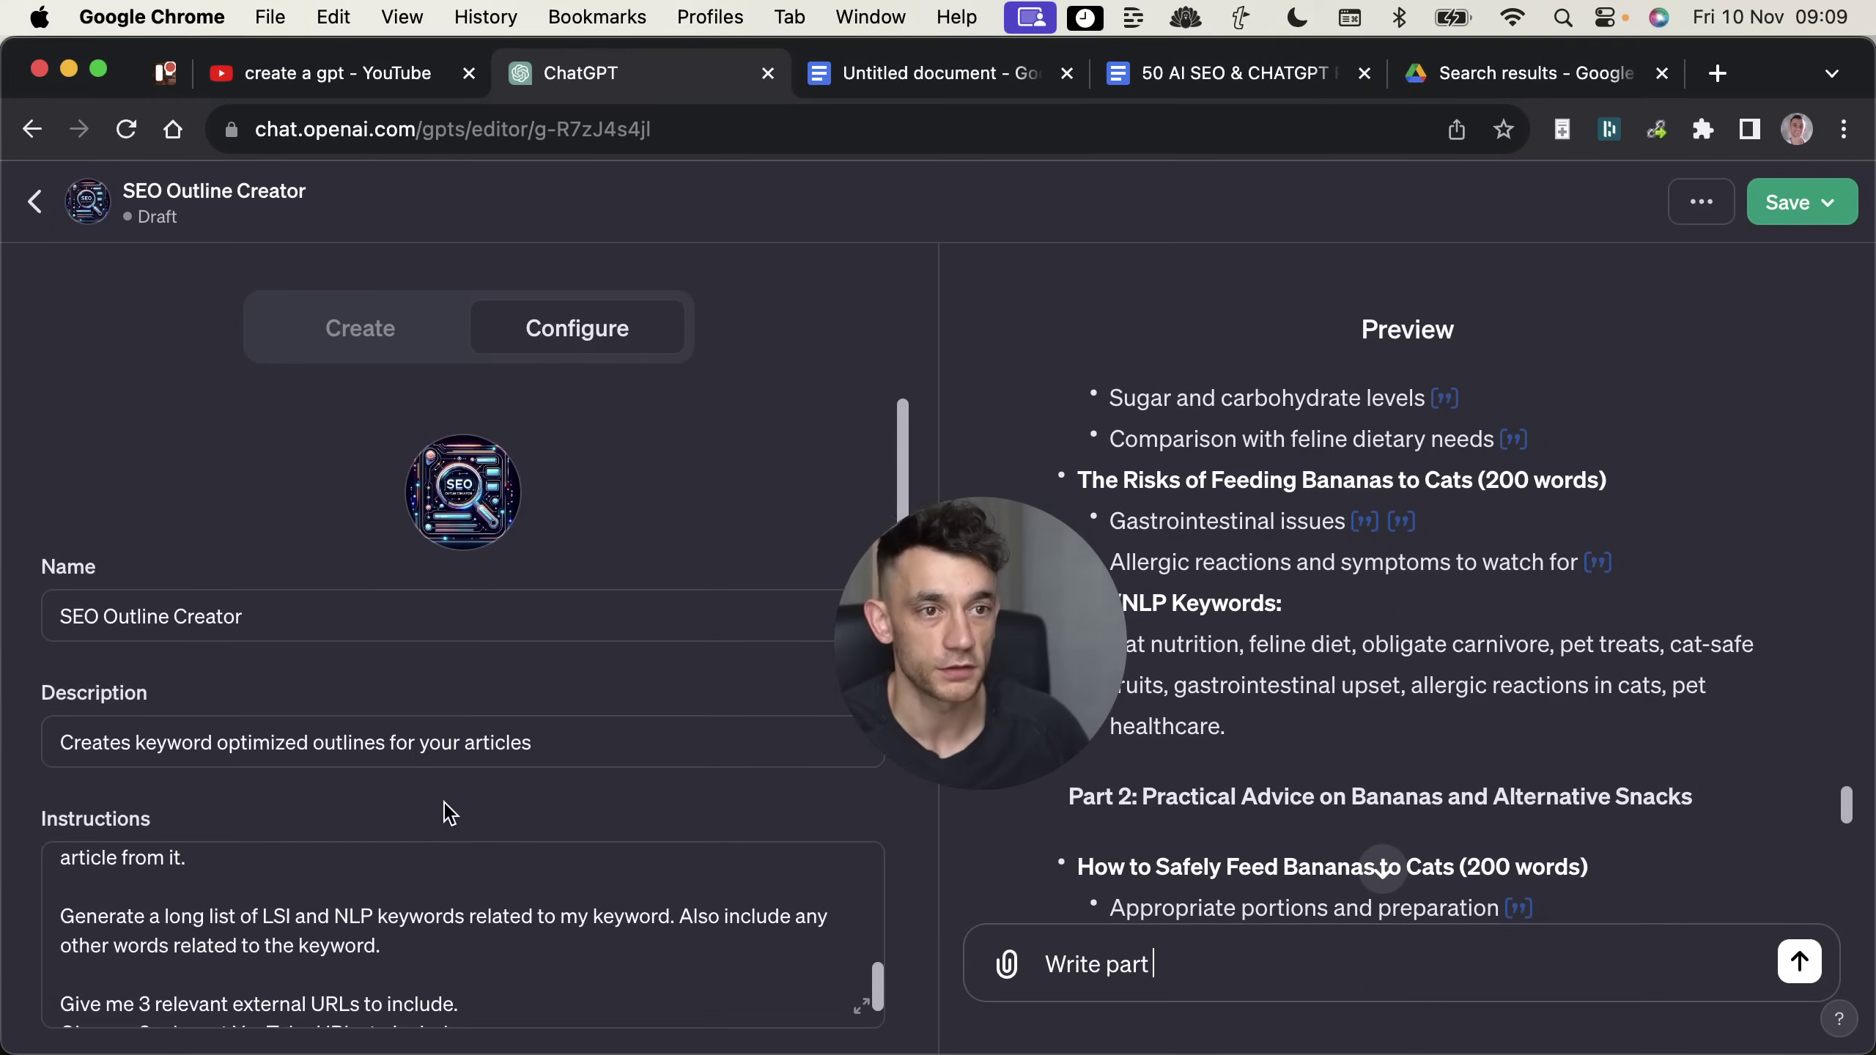
{"action": "scroll", "coordinate": [475, 787], "scroll_direction": "down", "scroll_amount": 3}
Step: Append Prompt 2 with 'If the user asks you to write the article, do this' and 'Write the article based on the outline'
{"action": "left_click", "coordinate": [475, 788]}
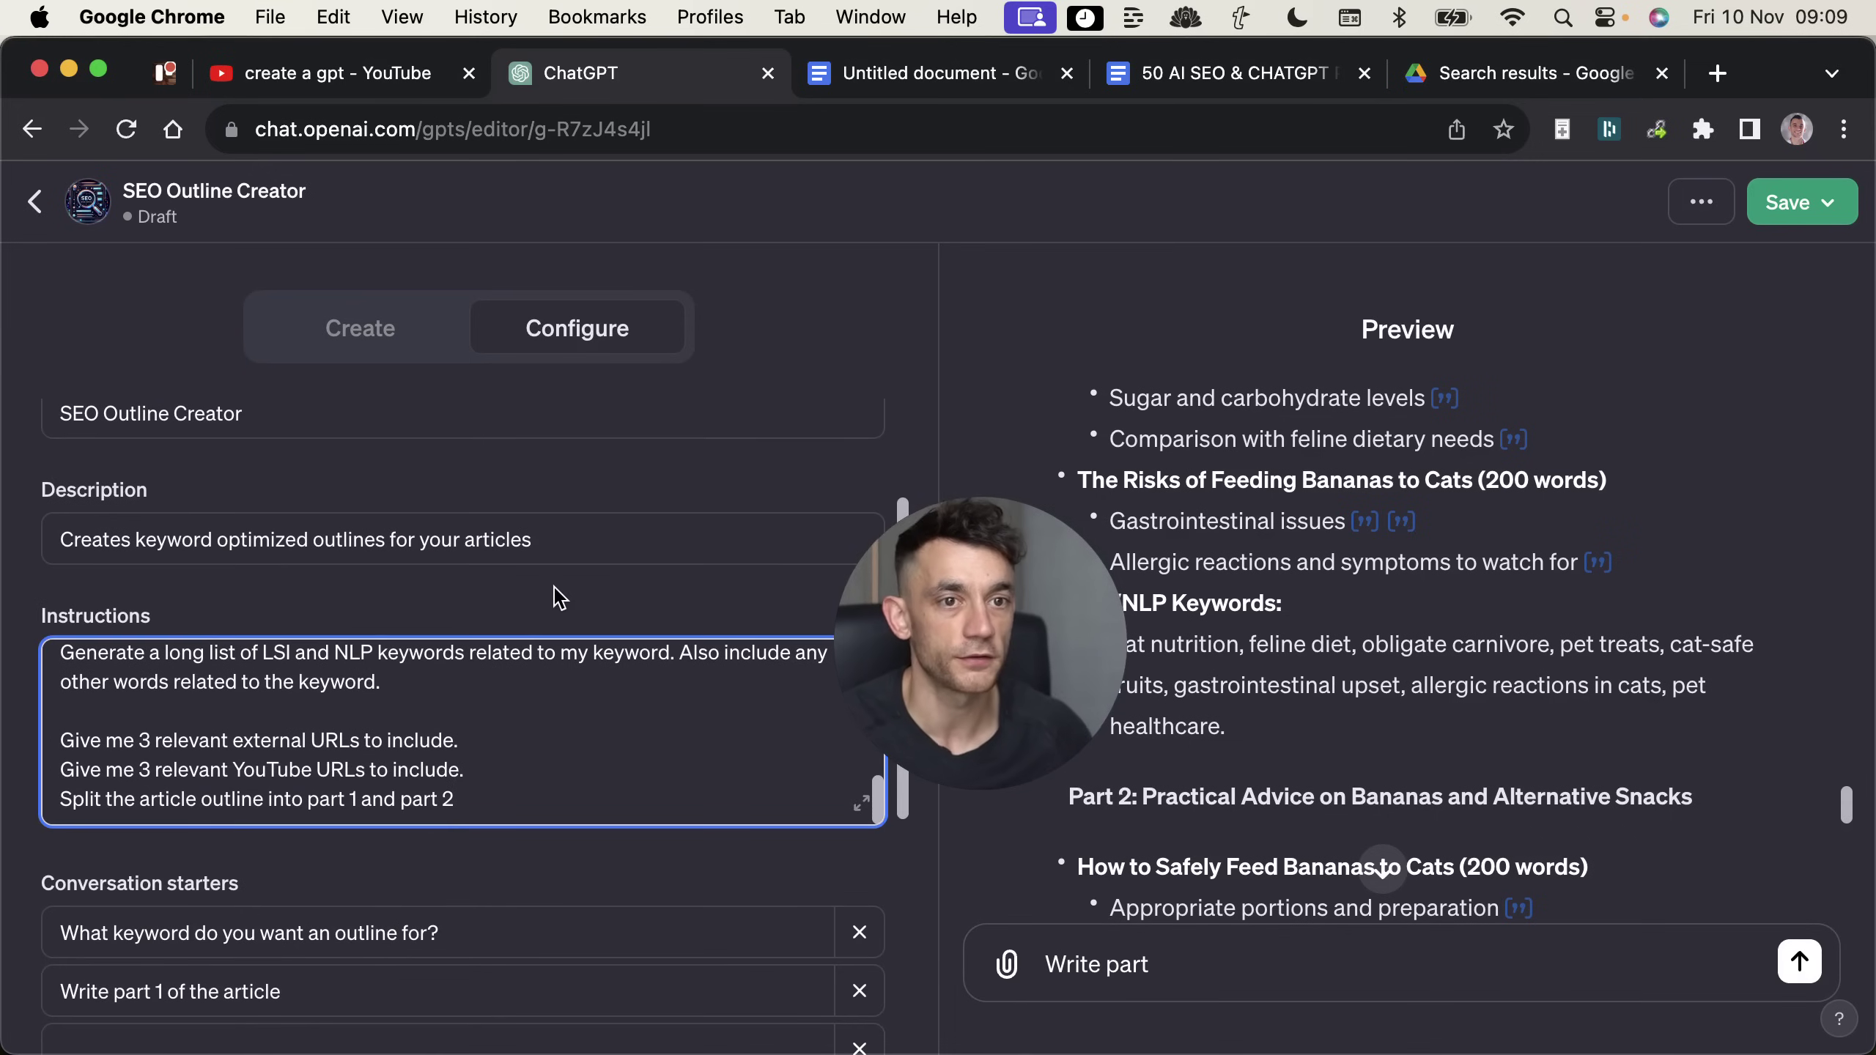
{"action": "key", "text": "Return"}
{"action": "key", "text": "Return"}
{"action": "type", "text": "PROMPT 2:  Write part 1 of the article"}
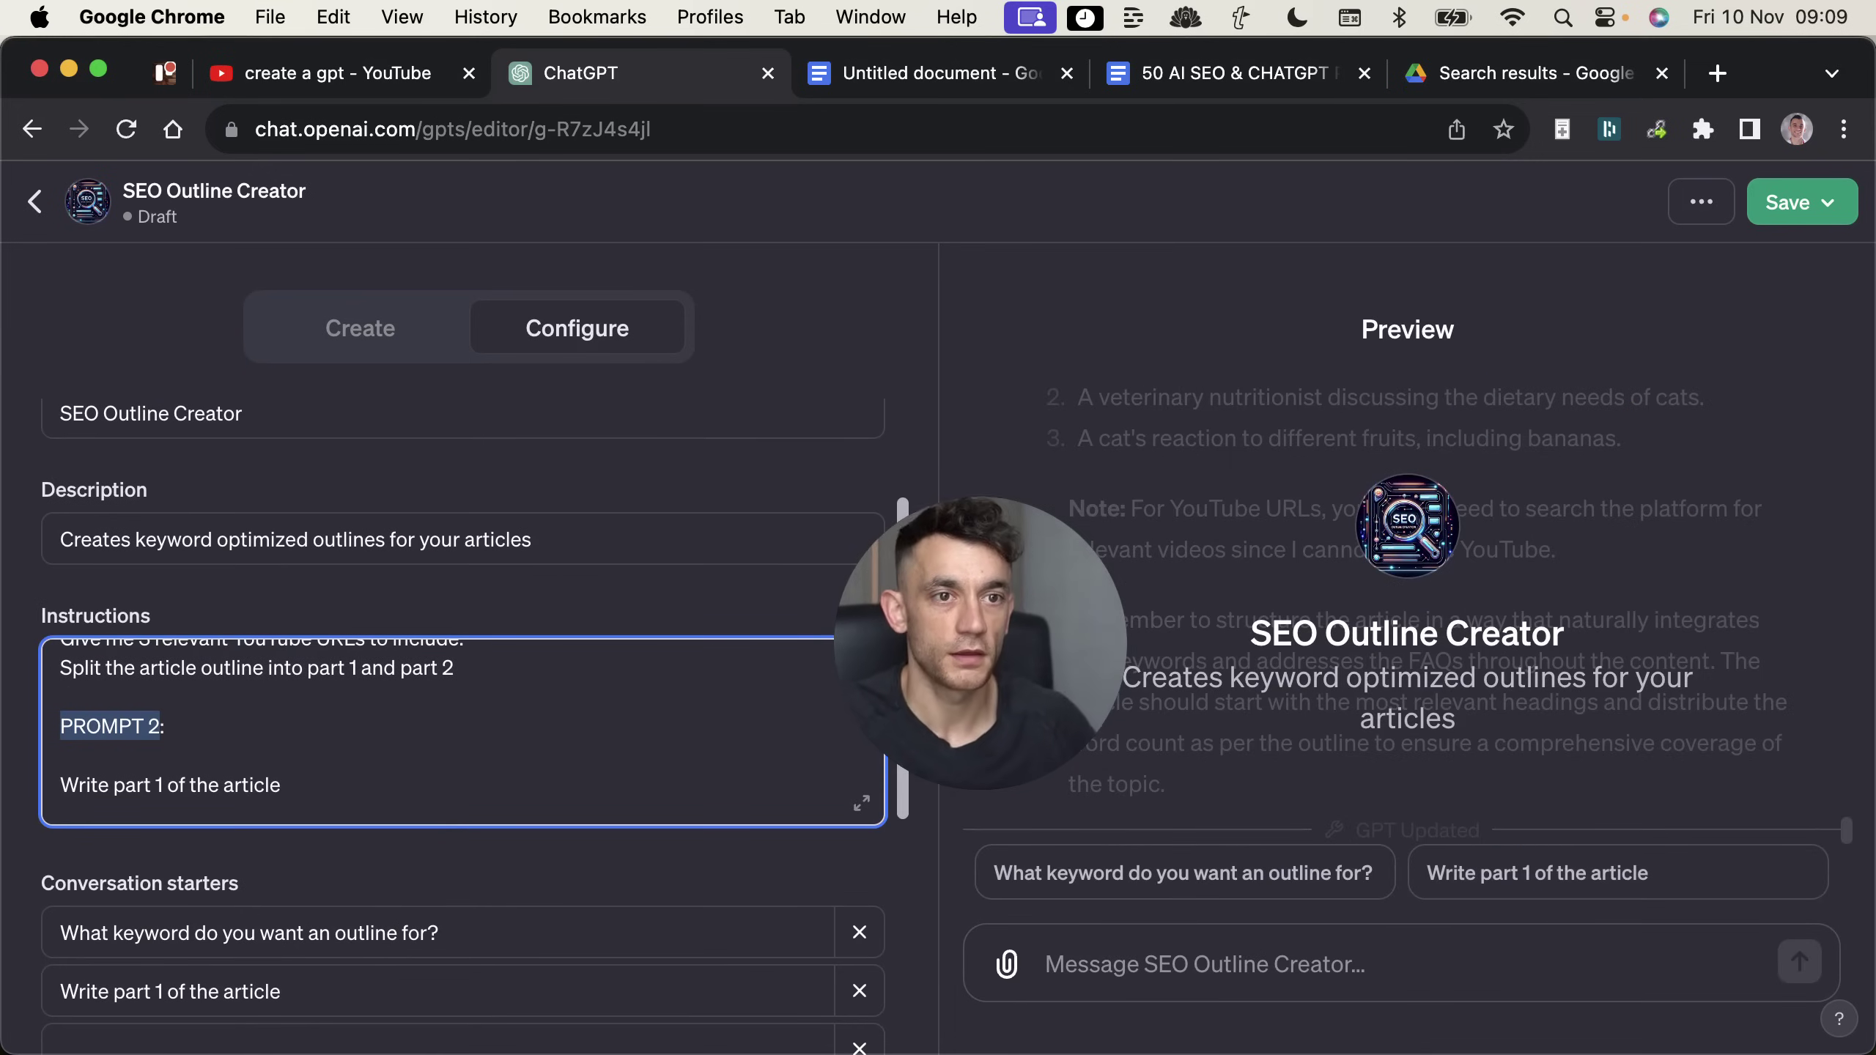
{"action": "type", "text": "If the user asks you "}
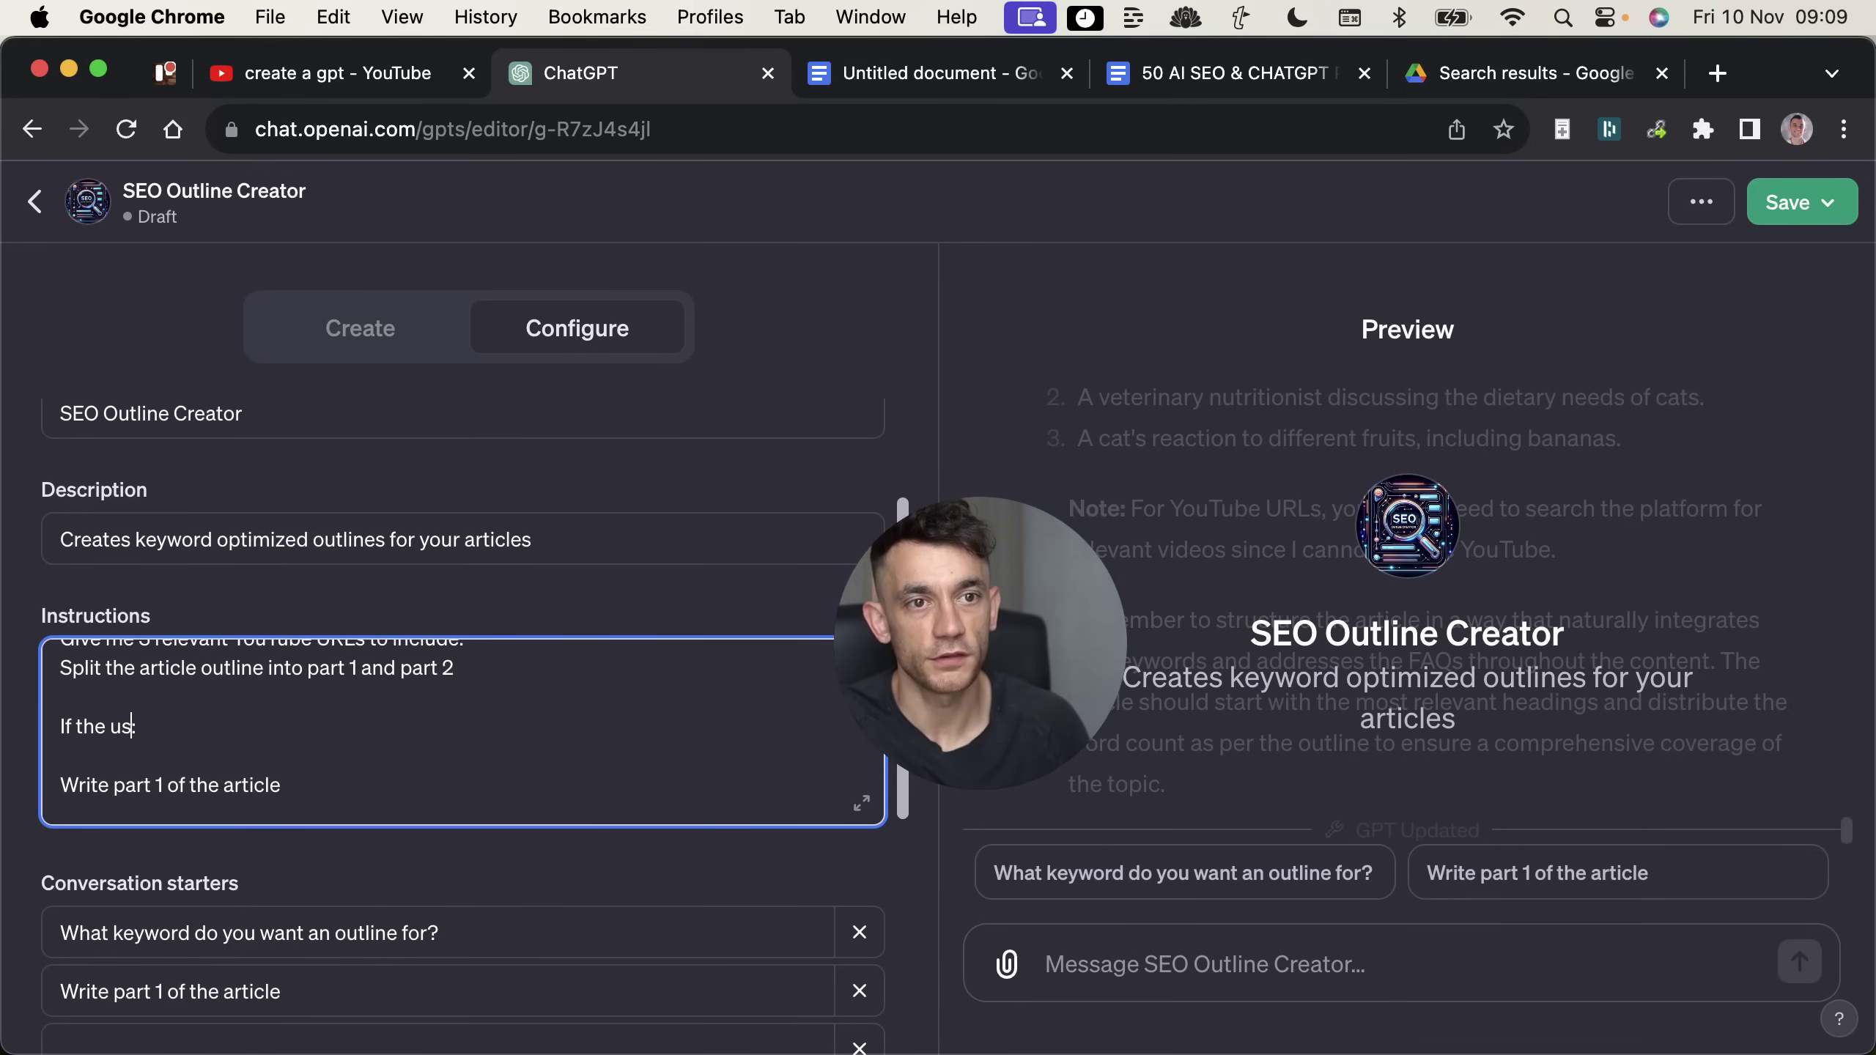
{"action": "type", "text": "to write "}
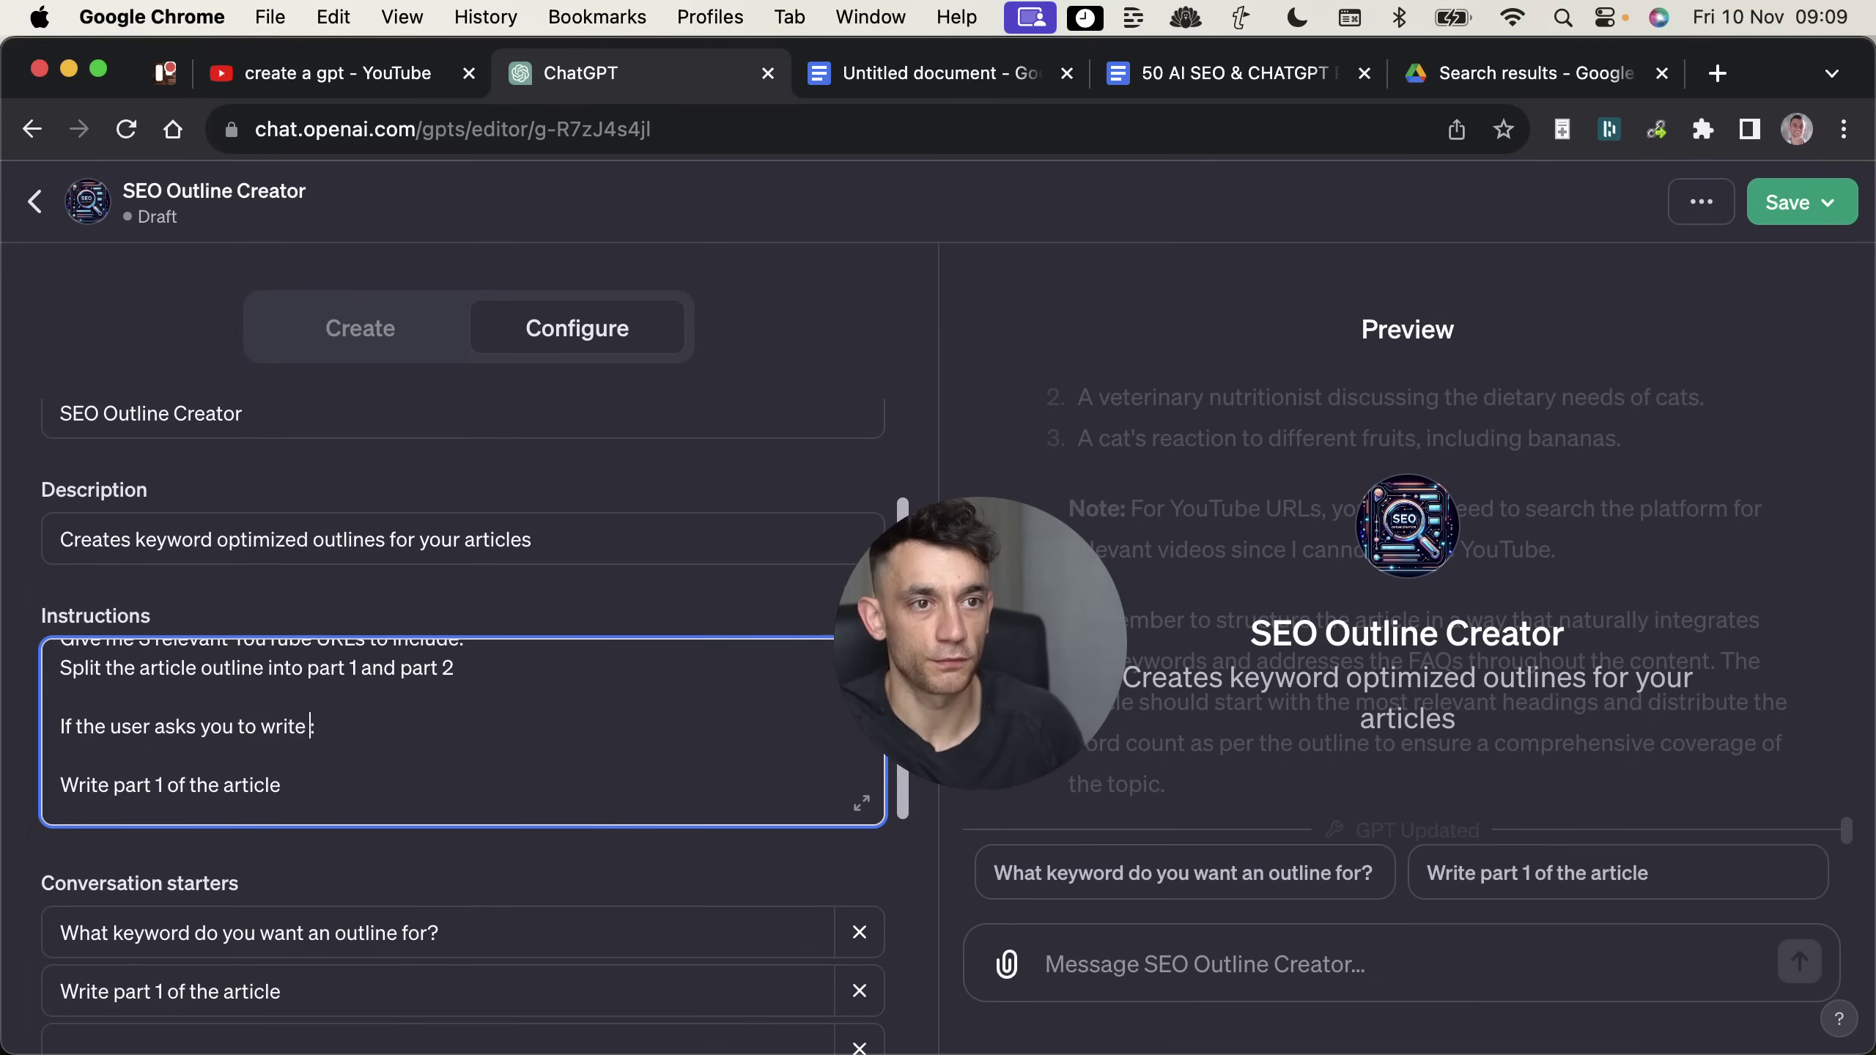
{"action": "type", "text": "the article, do this"}
{"action": "key", "text": "Return"}
{"action": "key", "text": "Return"}
{"action": "type", "text": "Write the article bas"}
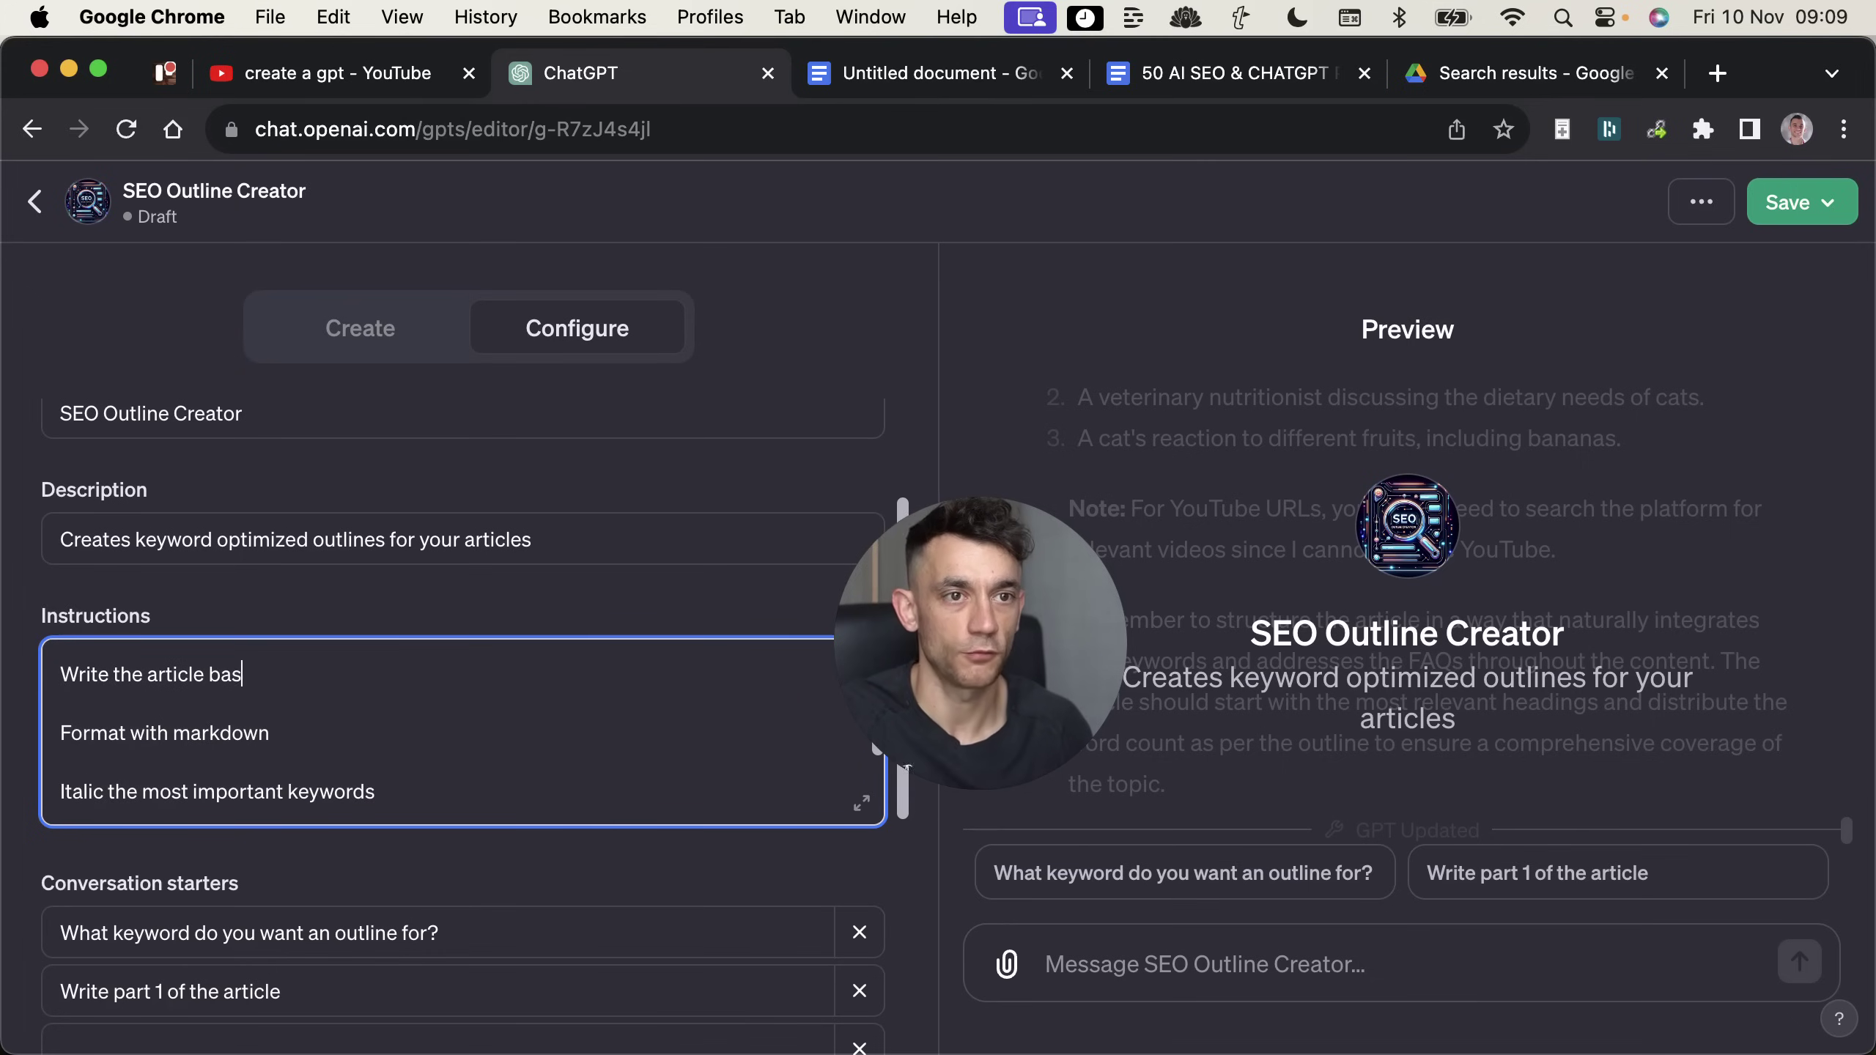
{"action": "type", "text": "ed on the outline"}
Step: Check the new write-the-article line and the Link out paragraph at the end of the Instructions
{"action": "key", "text": "super+shift+Left"}
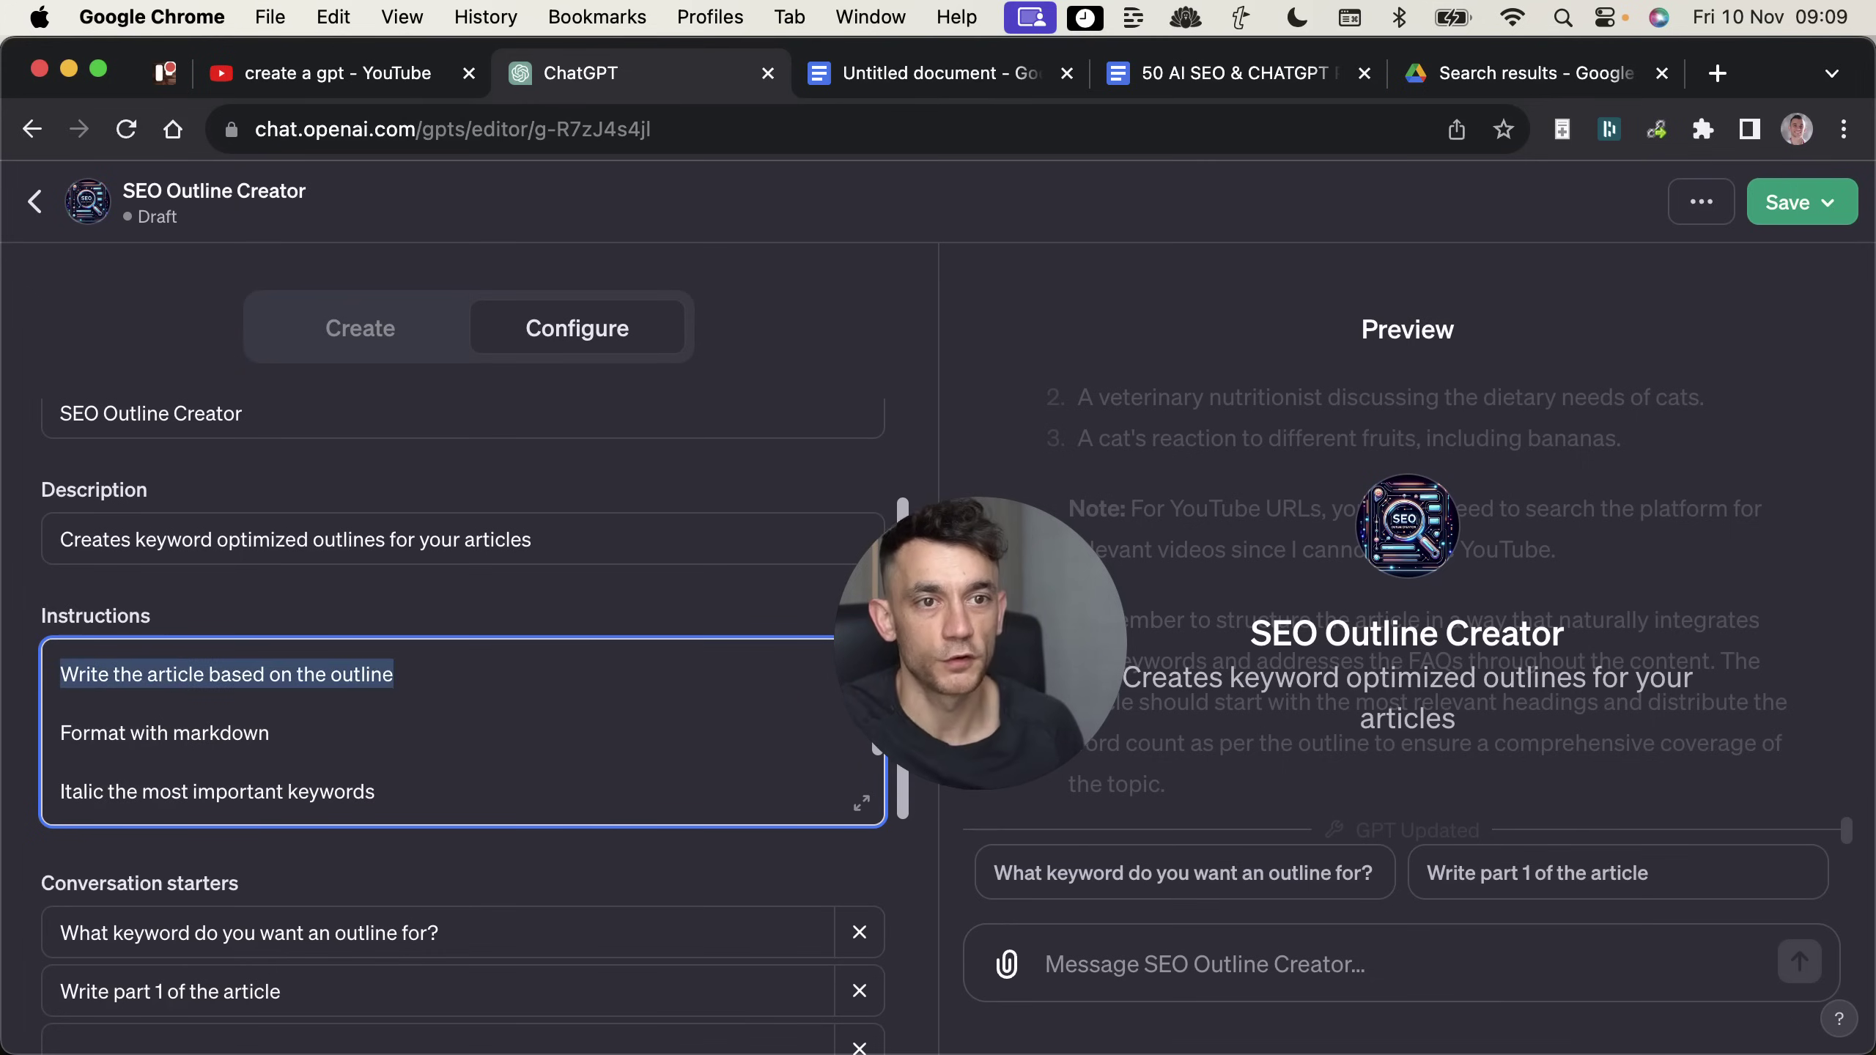
{"action": "key", "text": "super+Down"}
{"action": "key", "text": "Return"}
{"action": "key", "text": "Down"}
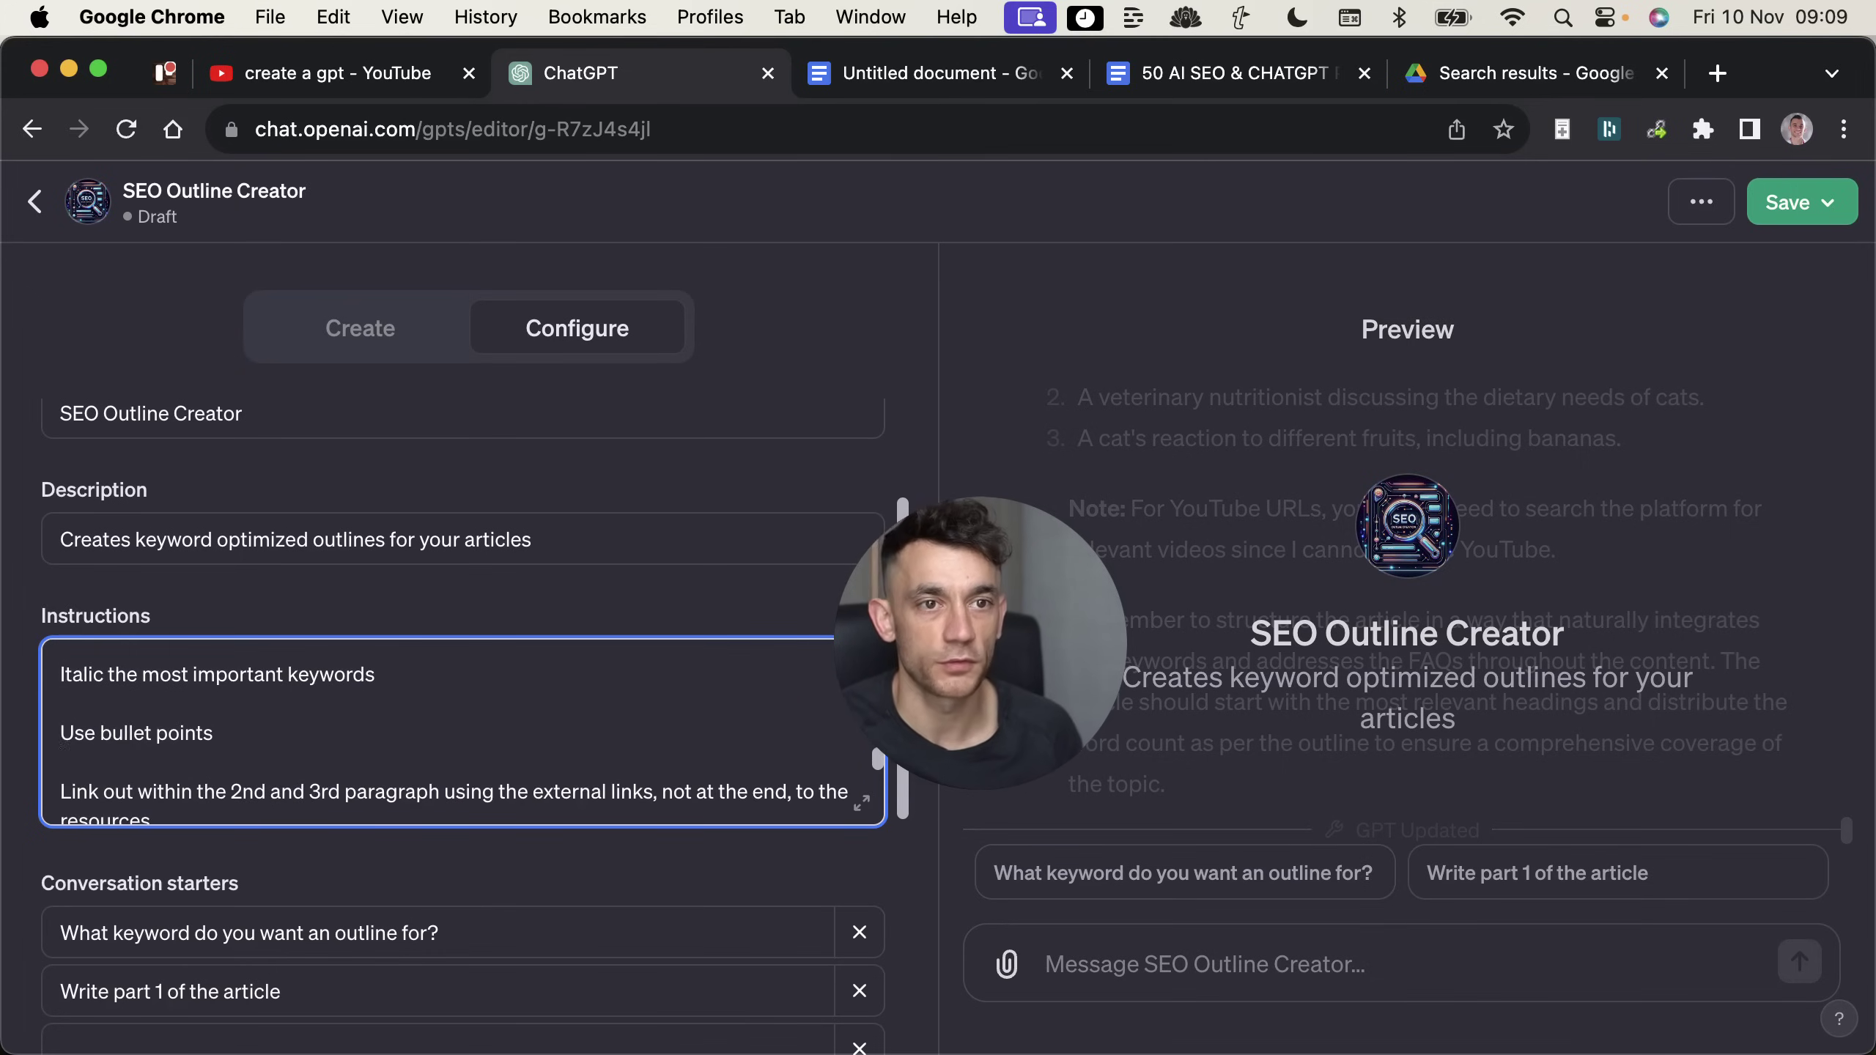
{"action": "key", "text": "Down"}
{"action": "key", "text": "Down"}
{"action": "key", "text": "Down"}
{"action": "key", "text": "shift+Down"}
{"action": "key", "text": "shift+Down"}
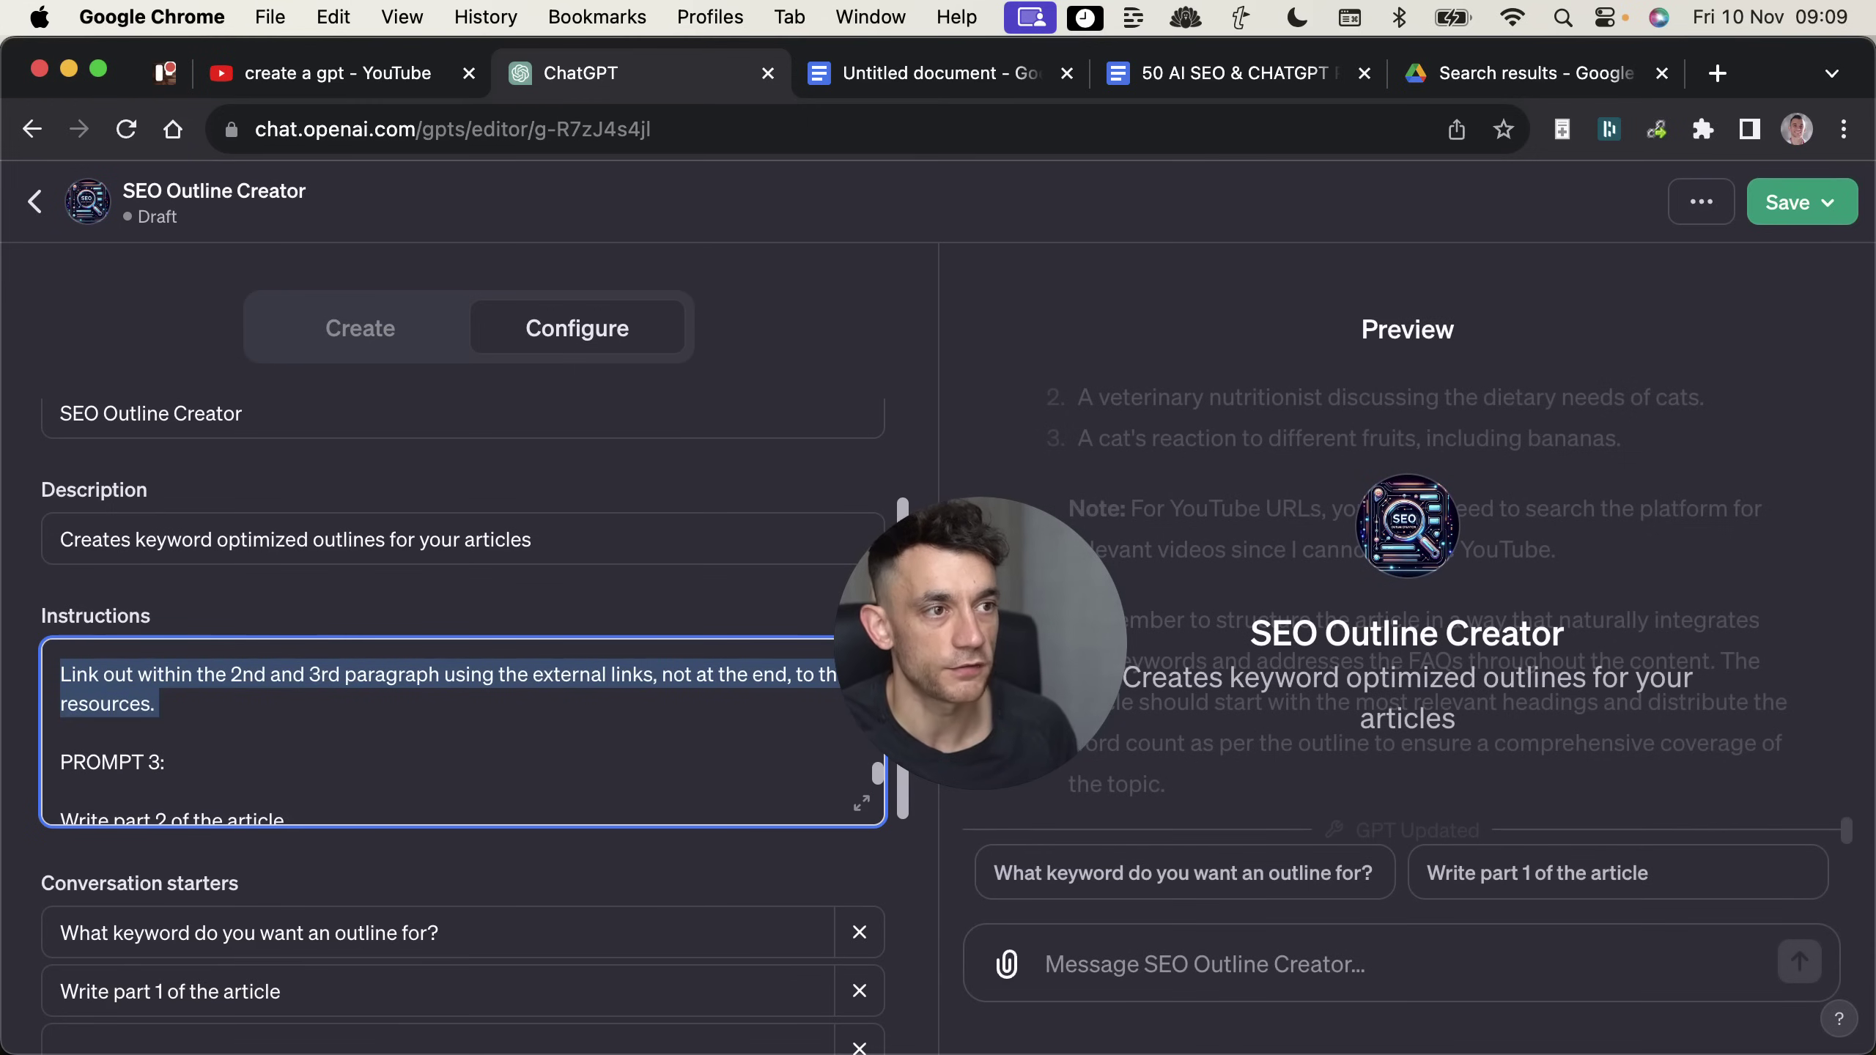
{"action": "key", "text": "Right"}
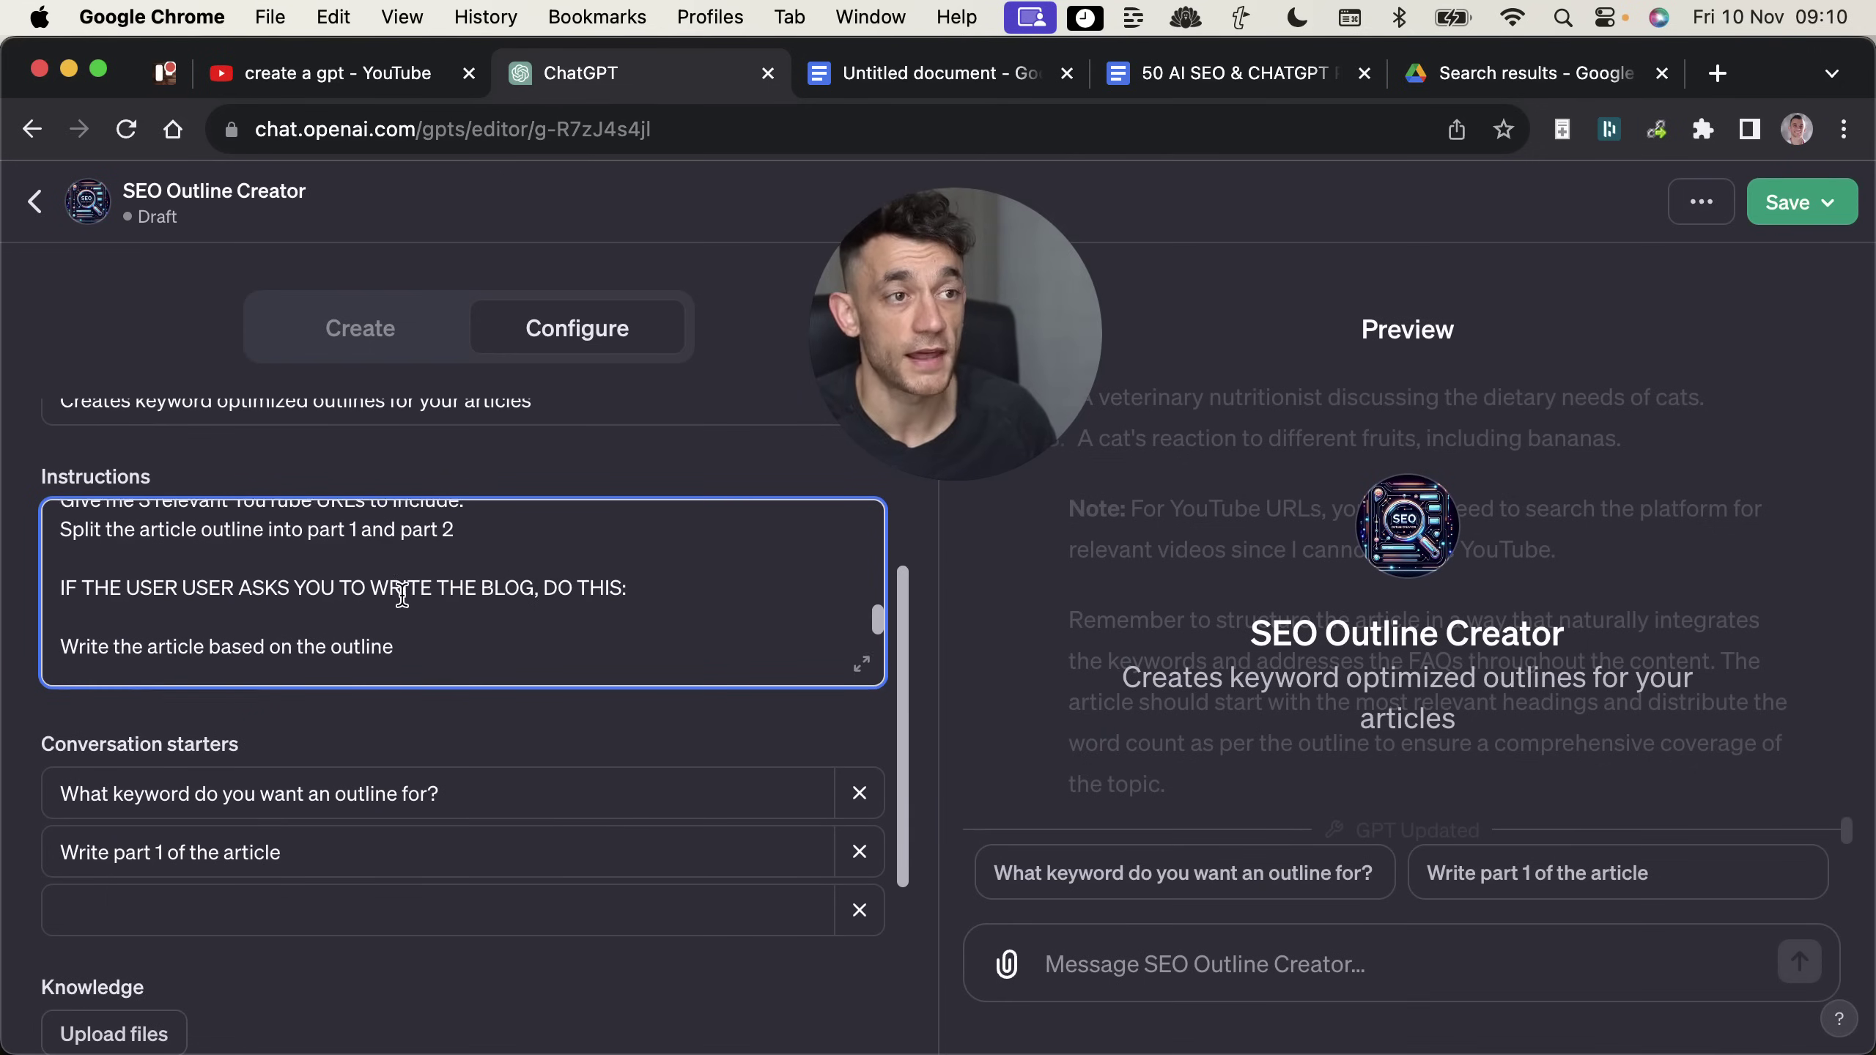
Step: Review the full Instructions, then send the 'What keyword do you want an outline for?' starter in Preview
{"action": "scroll", "coordinate": [402, 599], "scroll_direction": "down", "scroll_amount": 4}
{"action": "scroll", "coordinate": [370, 592], "scroll_direction": "up", "scroll_amount": 1}
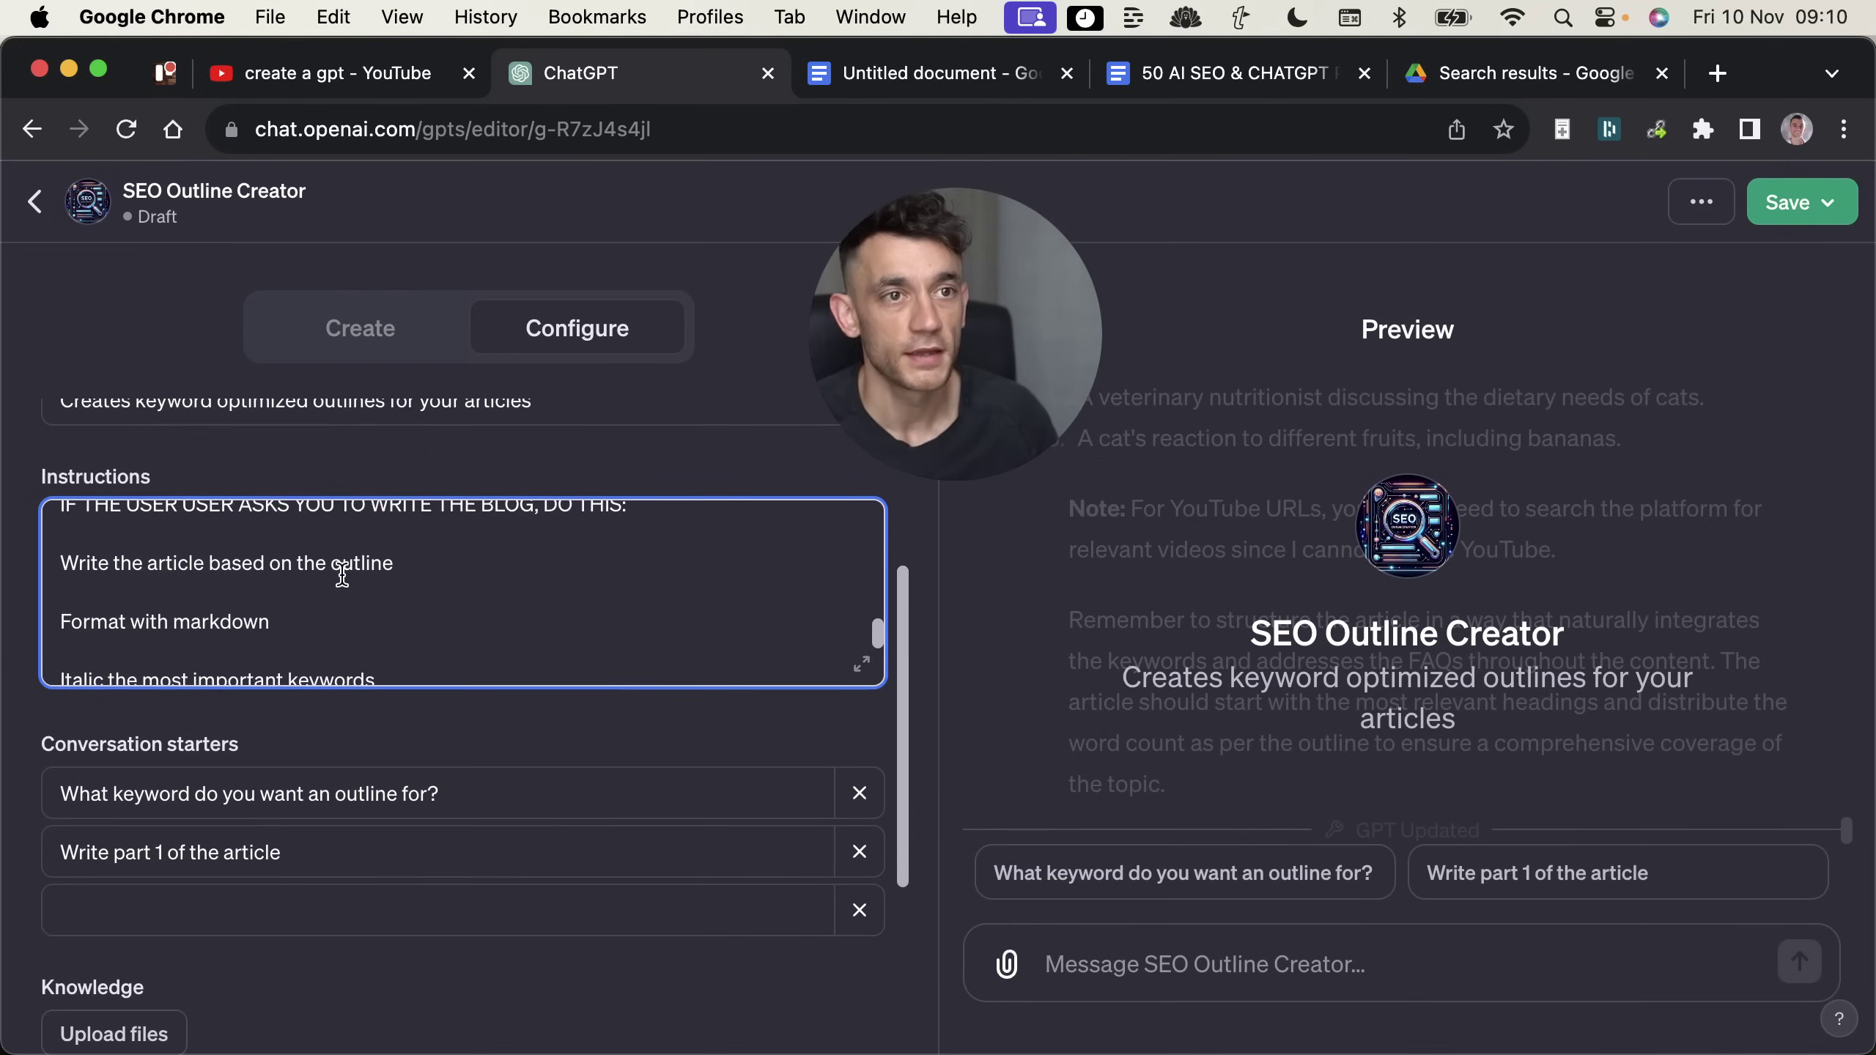
{"action": "scroll", "coordinate": [511, 628], "scroll_direction": "up", "scroll_amount": 2}
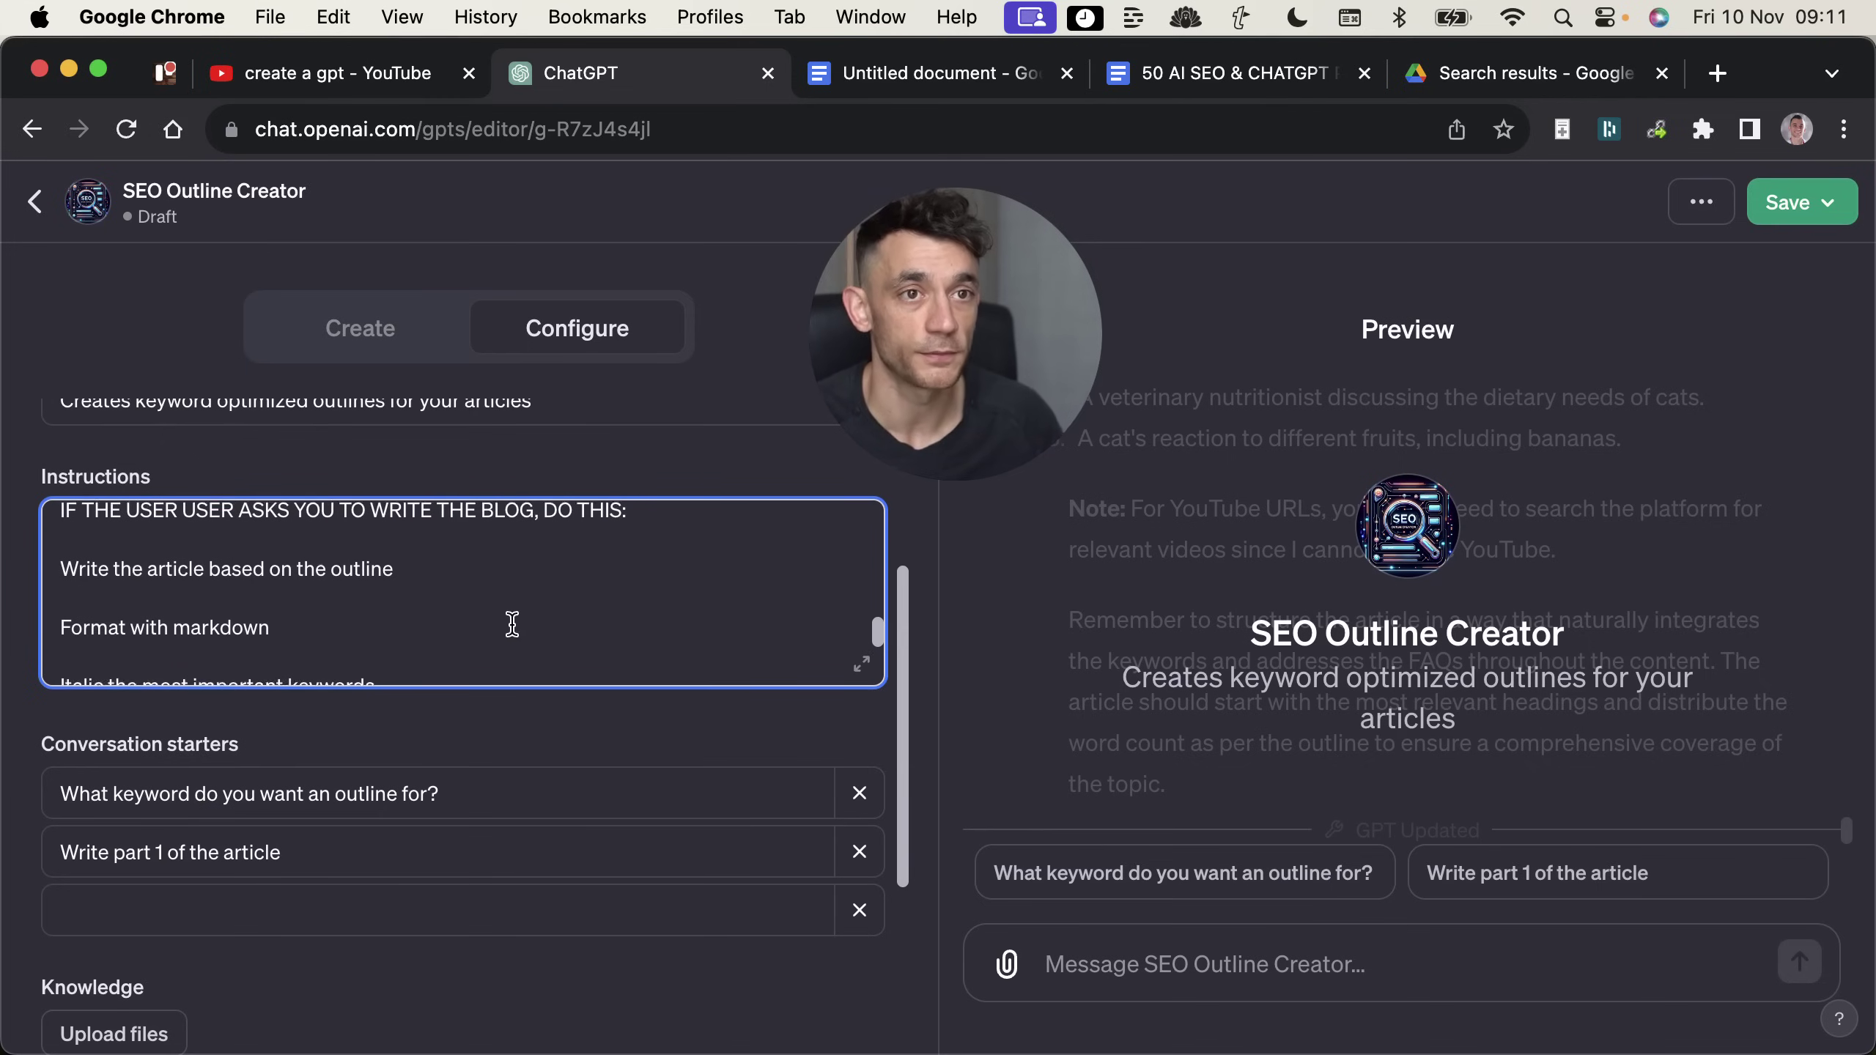
{"action": "scroll", "coordinate": [163, 574], "scroll_direction": "down", "scroll_amount": 1}
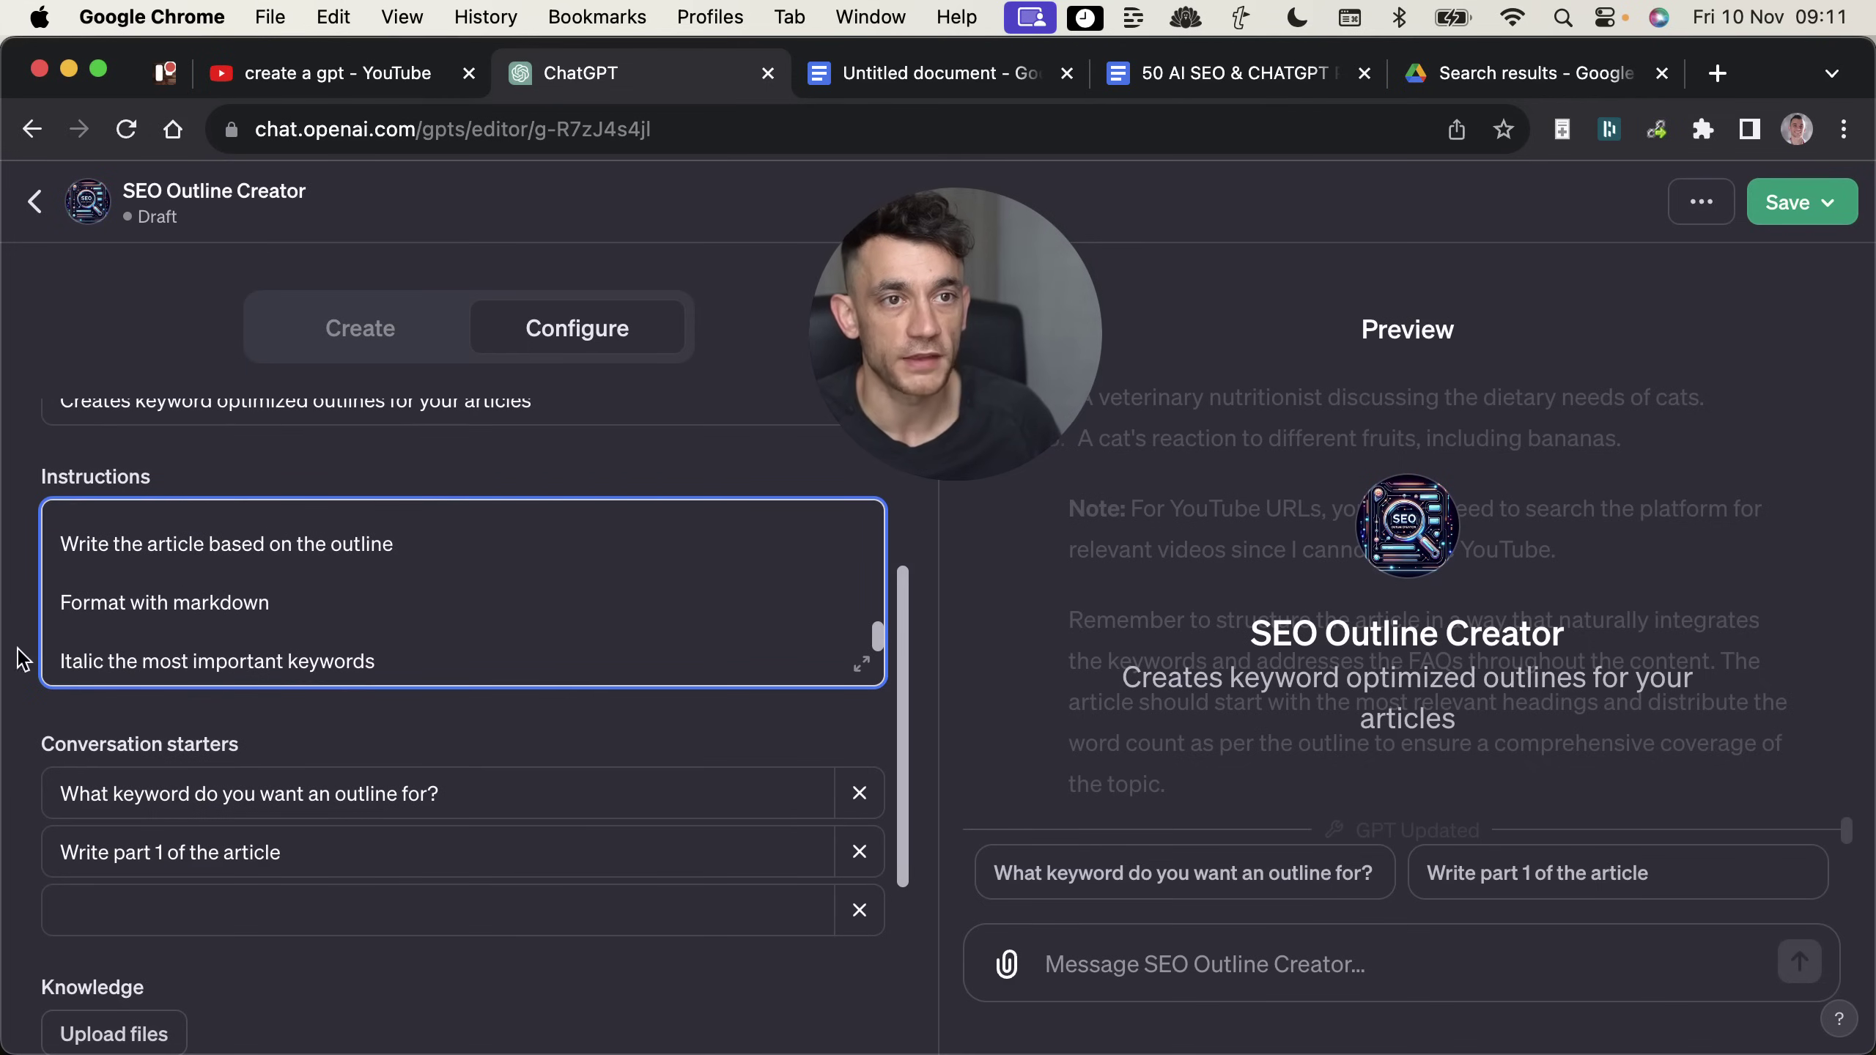
{"action": "scroll", "coordinate": [221, 621], "scroll_direction": "down", "scroll_amount": 3}
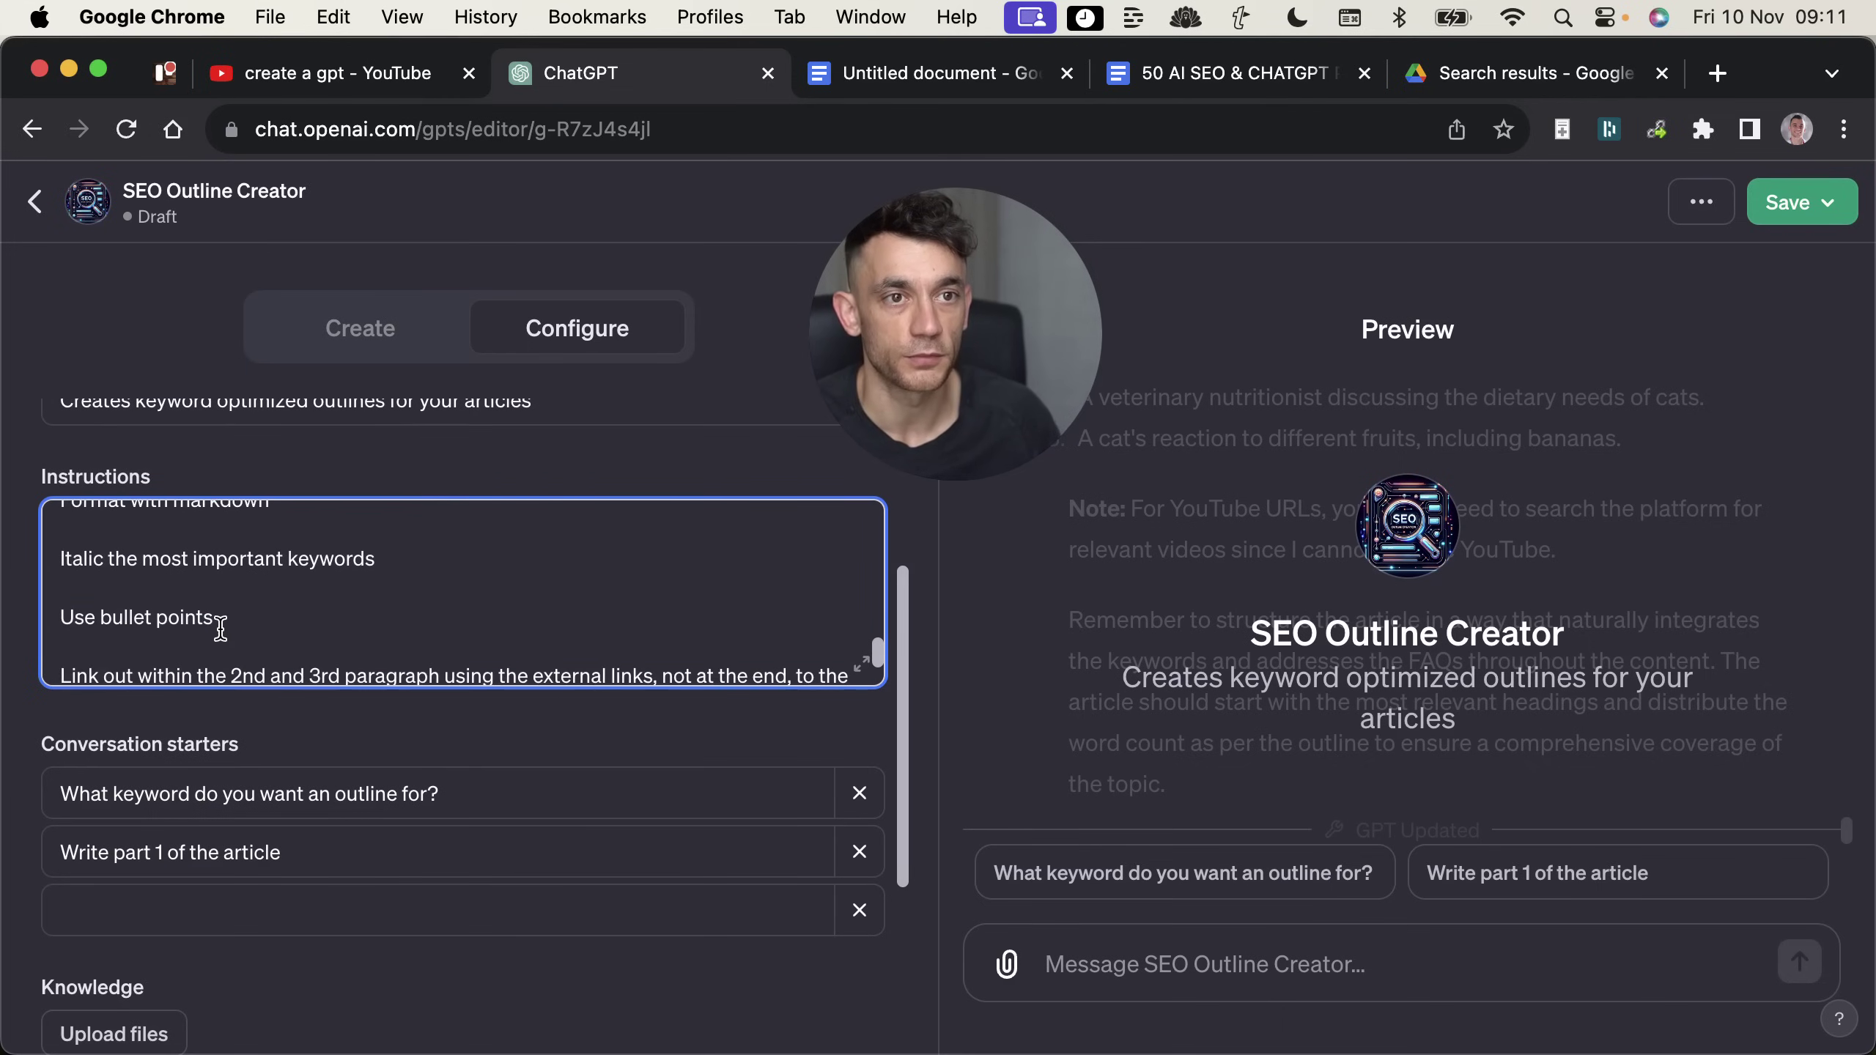
{"action": "scroll", "coordinate": [250, 622], "scroll_direction": "down", "scroll_amount": 3}
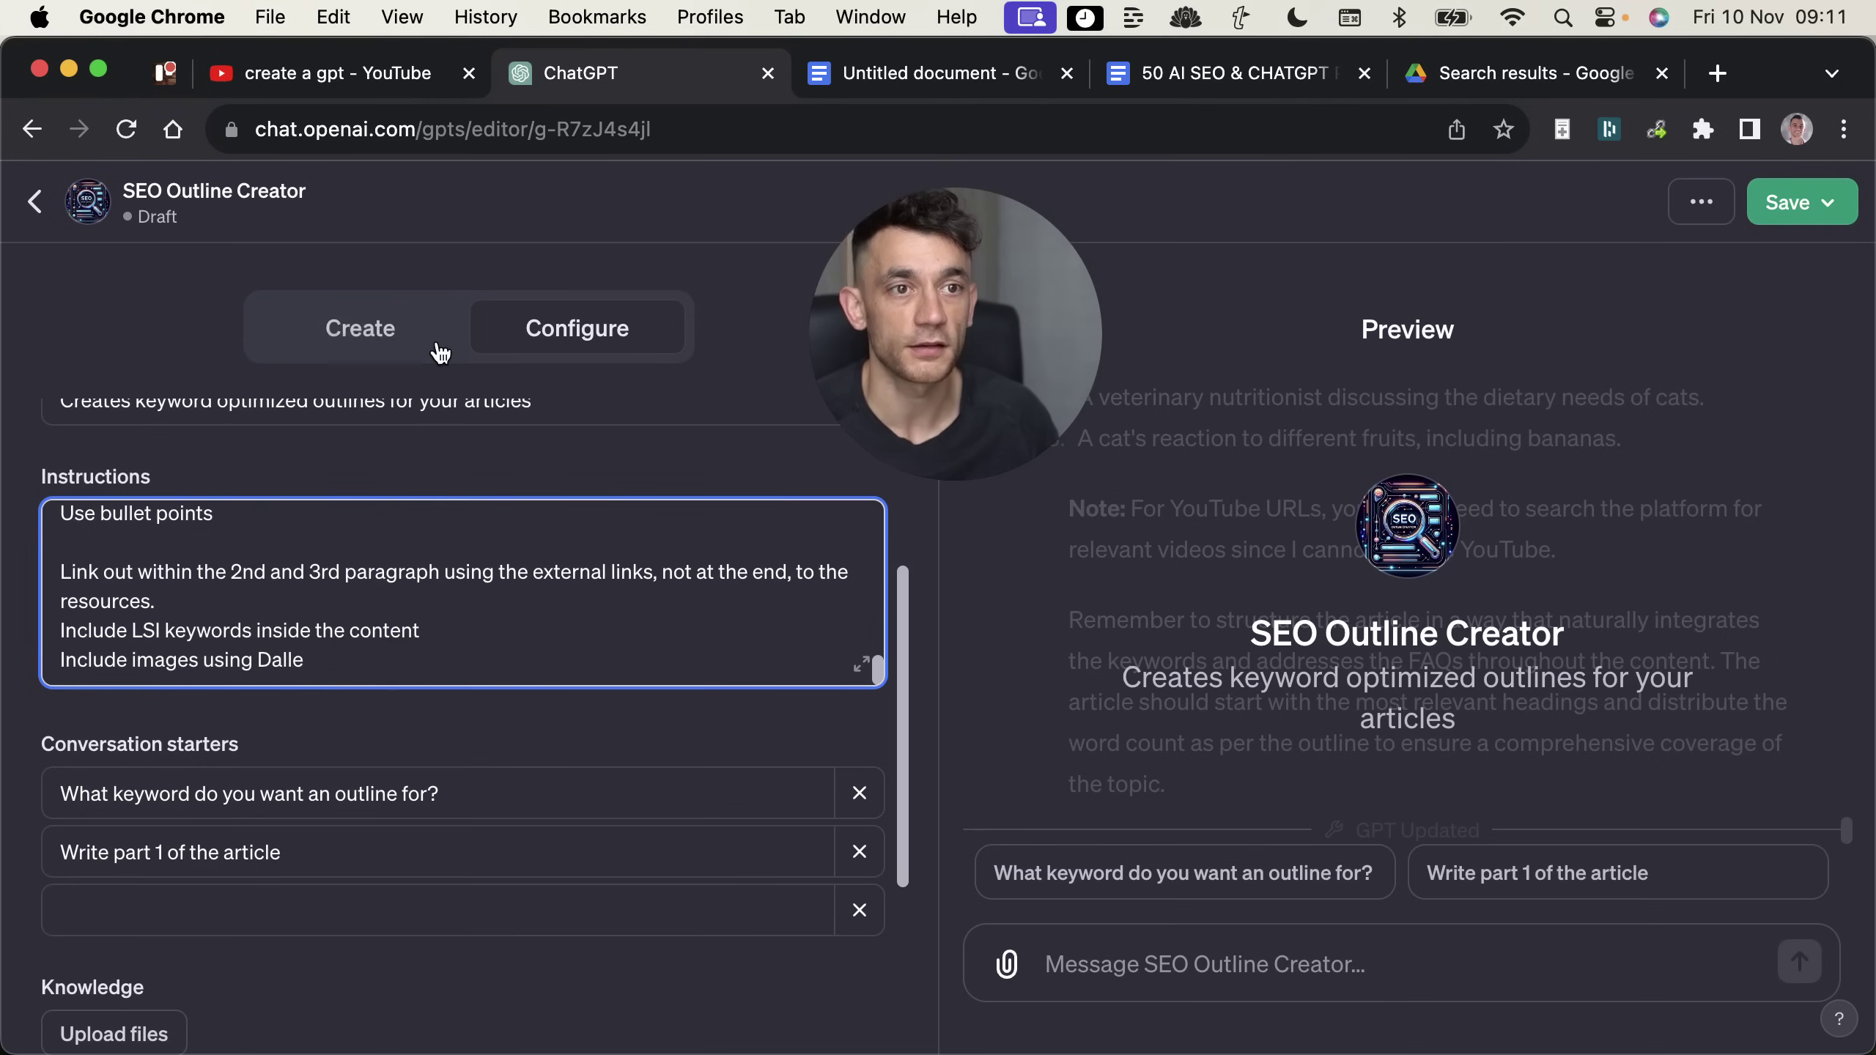
{"action": "scroll", "coordinate": [263, 584], "scroll_direction": "up", "scroll_amount": 10}
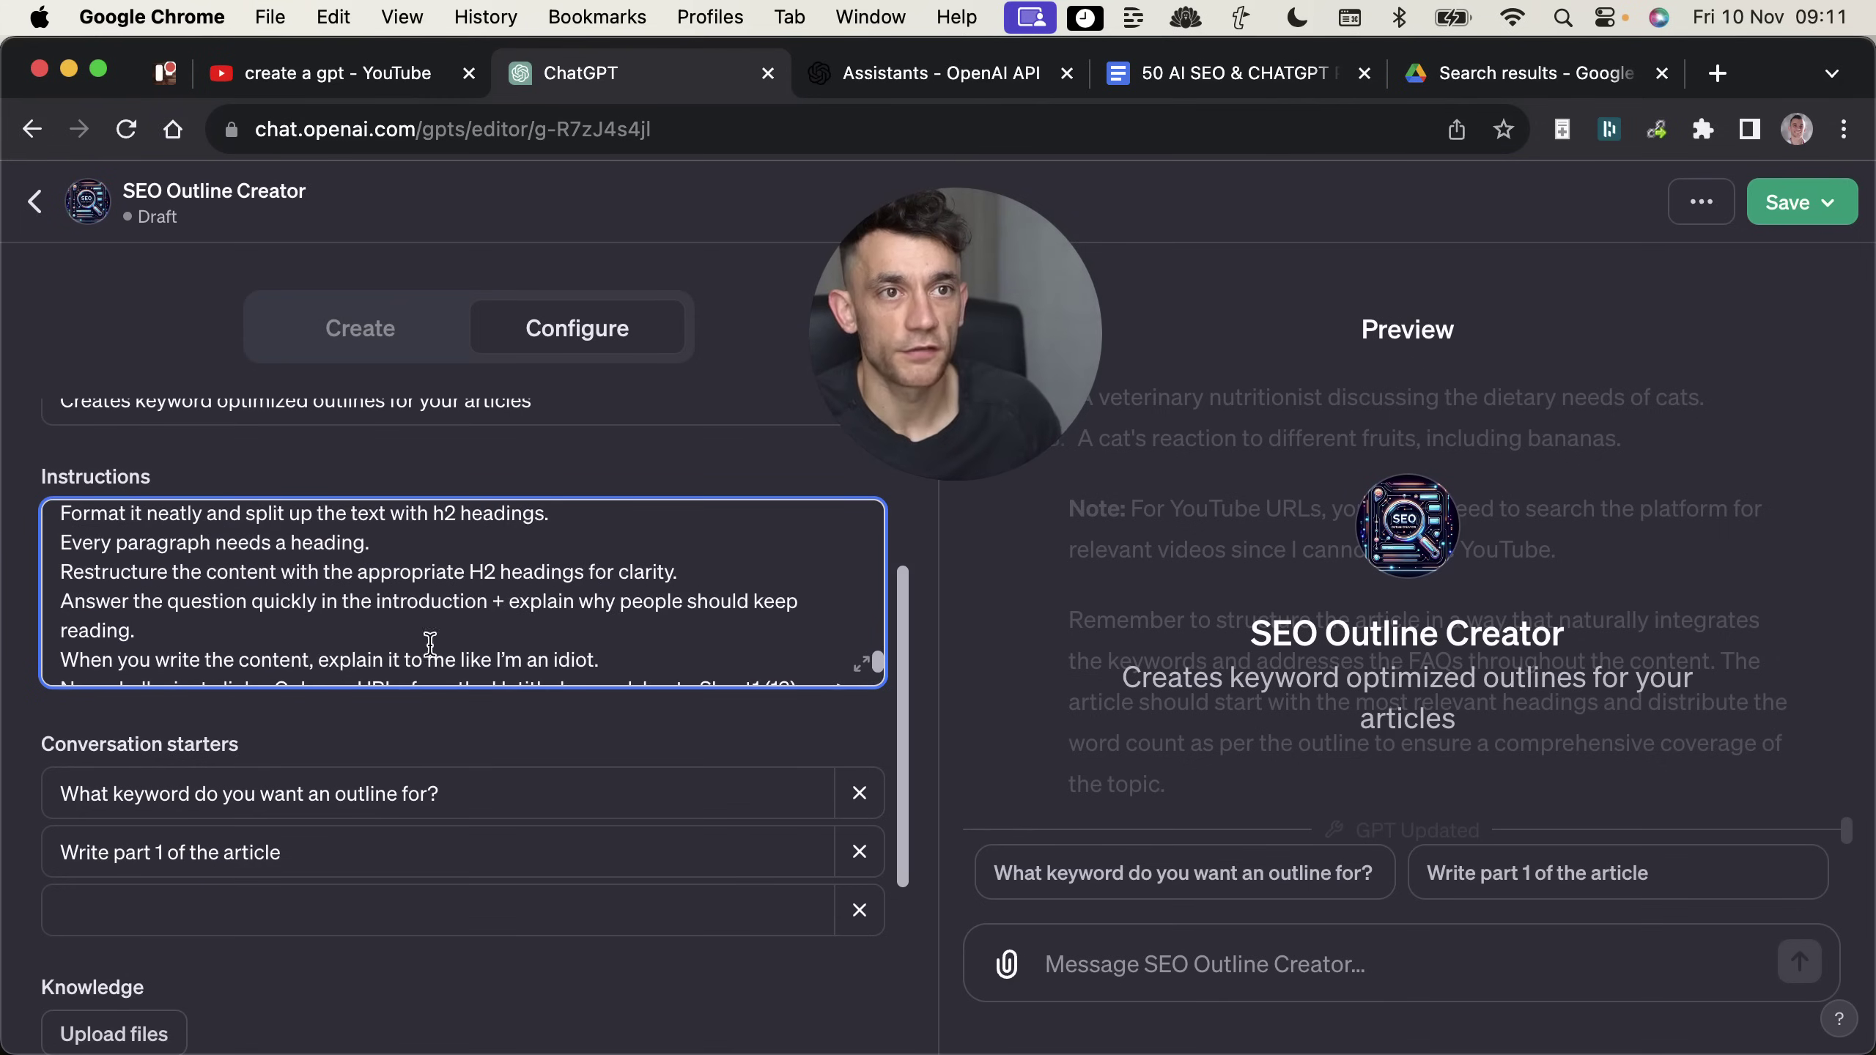
{"action": "scroll", "coordinate": [418, 675], "scroll_direction": "up", "scroll_amount": 3}
{"action": "scroll", "coordinate": [800, 570], "scroll_direction": "down", "scroll_amount": 7}
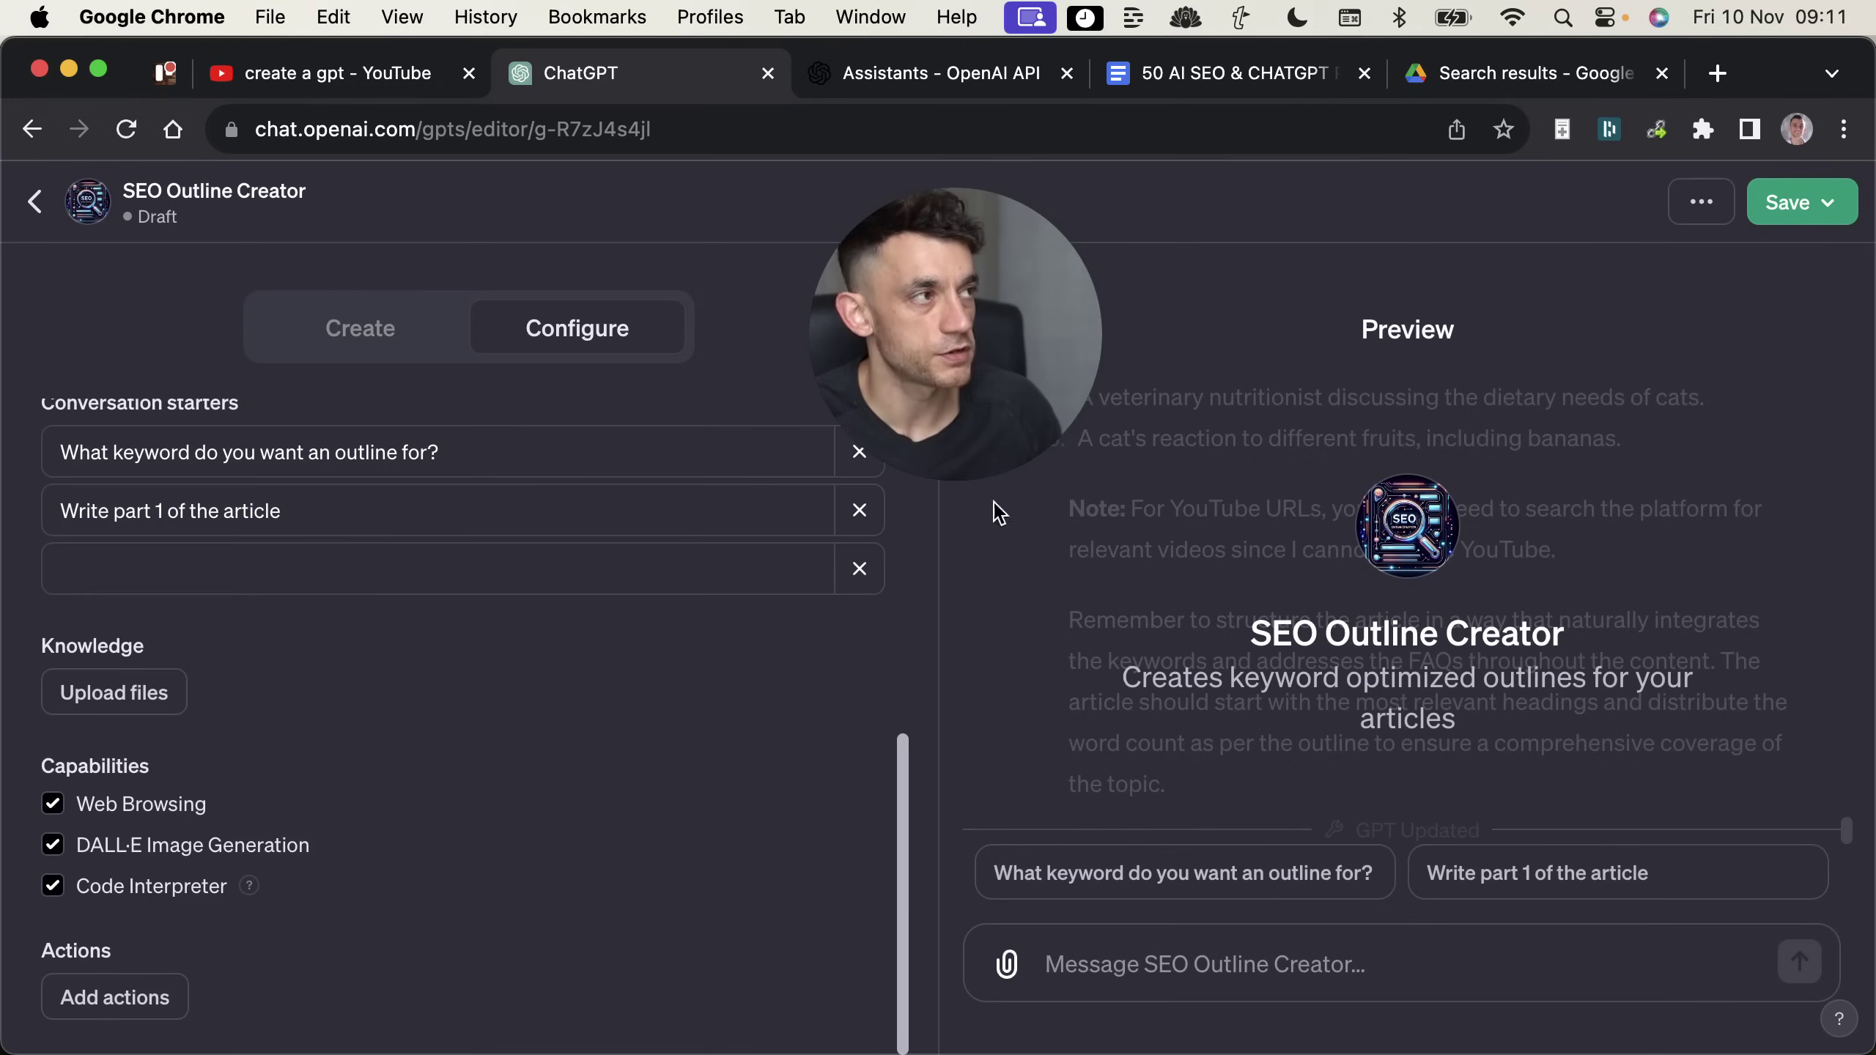
{"action": "scroll", "coordinate": [502, 582], "scroll_direction": "up", "scroll_amount": 5}
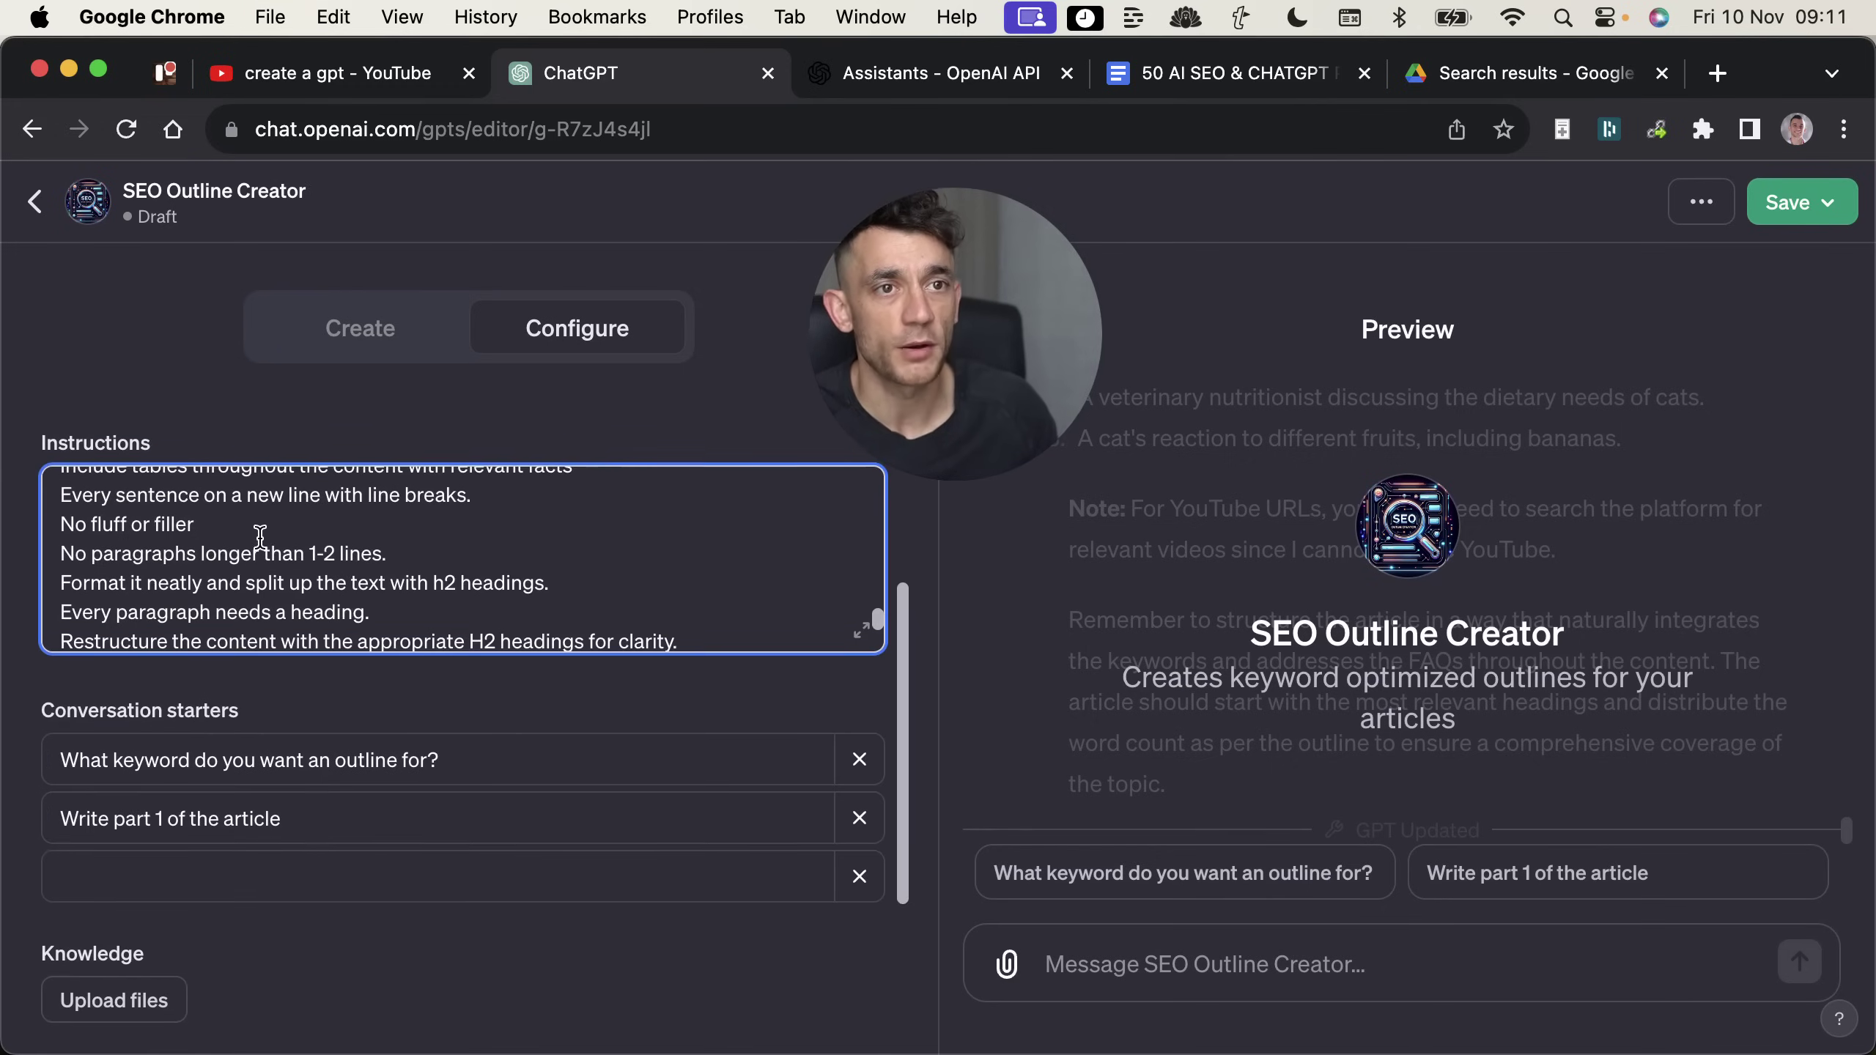
{"action": "scroll", "coordinate": [257, 550], "scroll_direction": "down", "scroll_amount": 2}
{"action": "scroll", "coordinate": [256, 551], "scroll_direction": "up", "scroll_amount": 10}
{"action": "scroll", "coordinate": [376, 549], "scroll_direction": "down", "scroll_amount": 8}
{"action": "scroll", "coordinate": [360, 582], "scroll_direction": "up", "scroll_amount": 3}
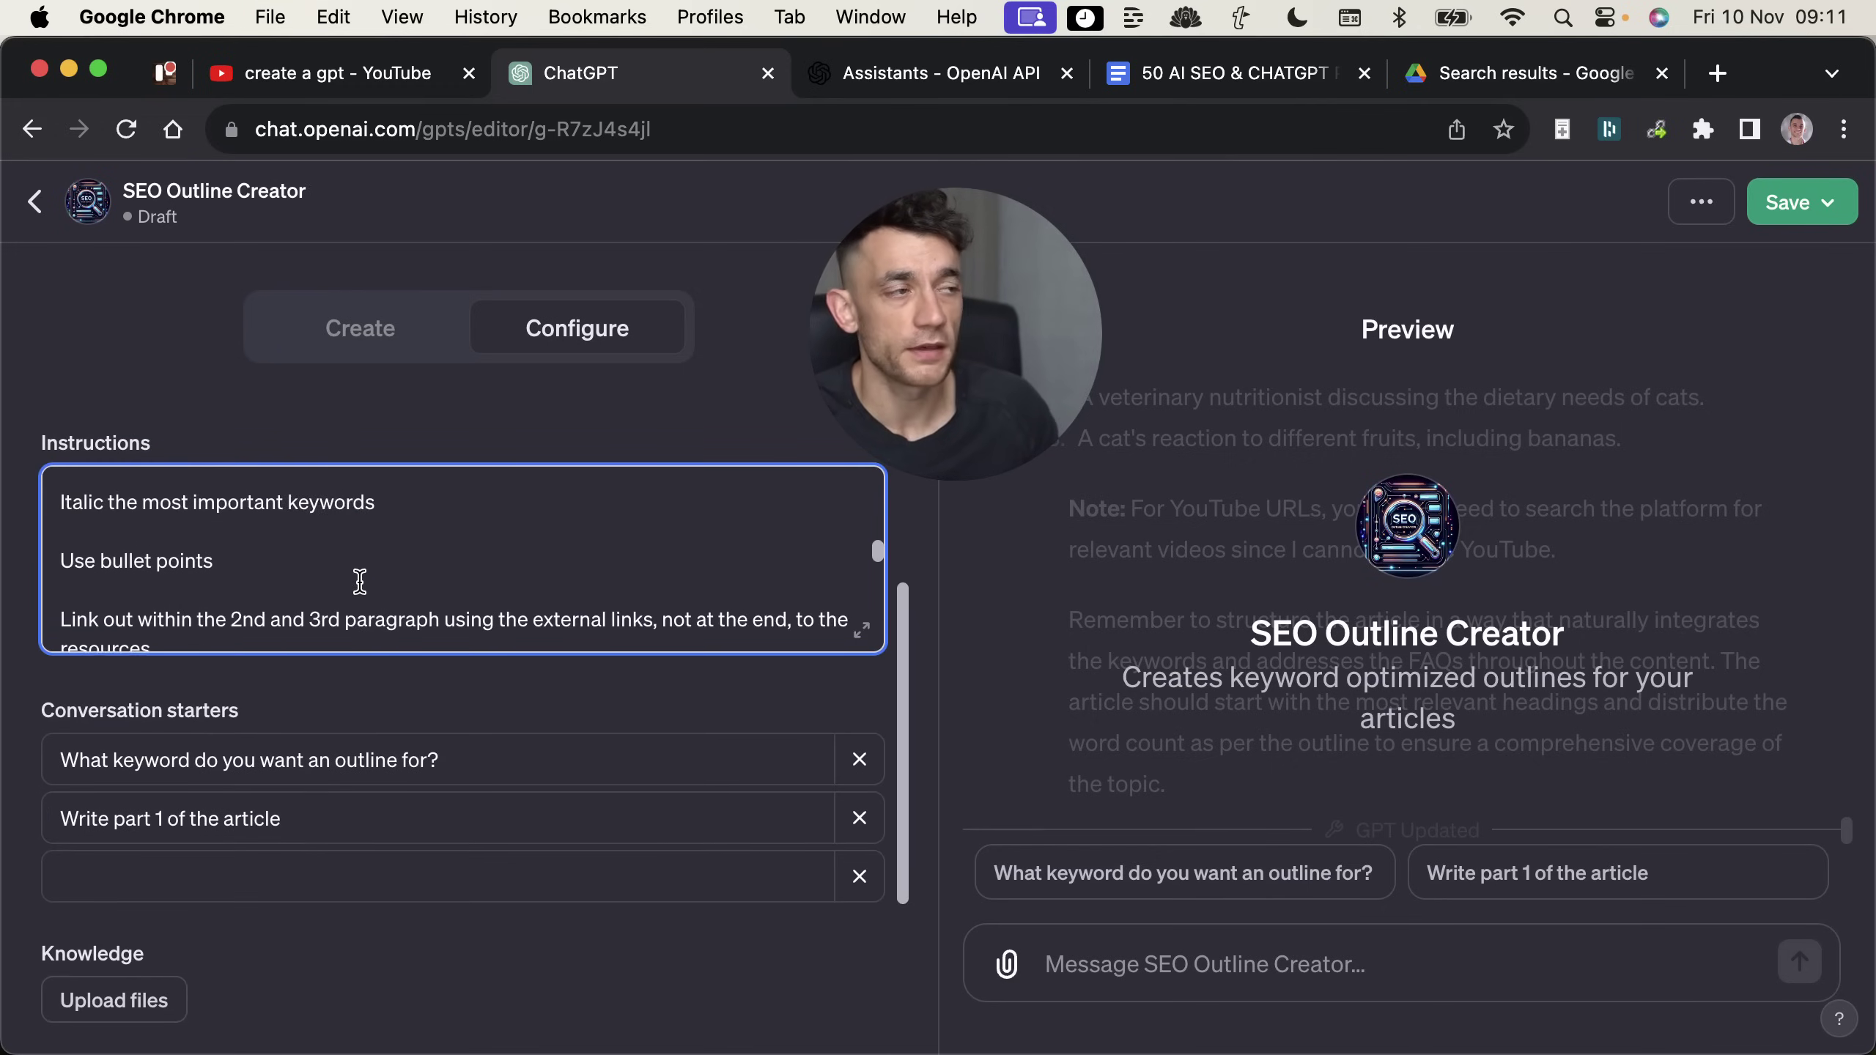
{"action": "left_click", "coordinate": [1123, 873]}
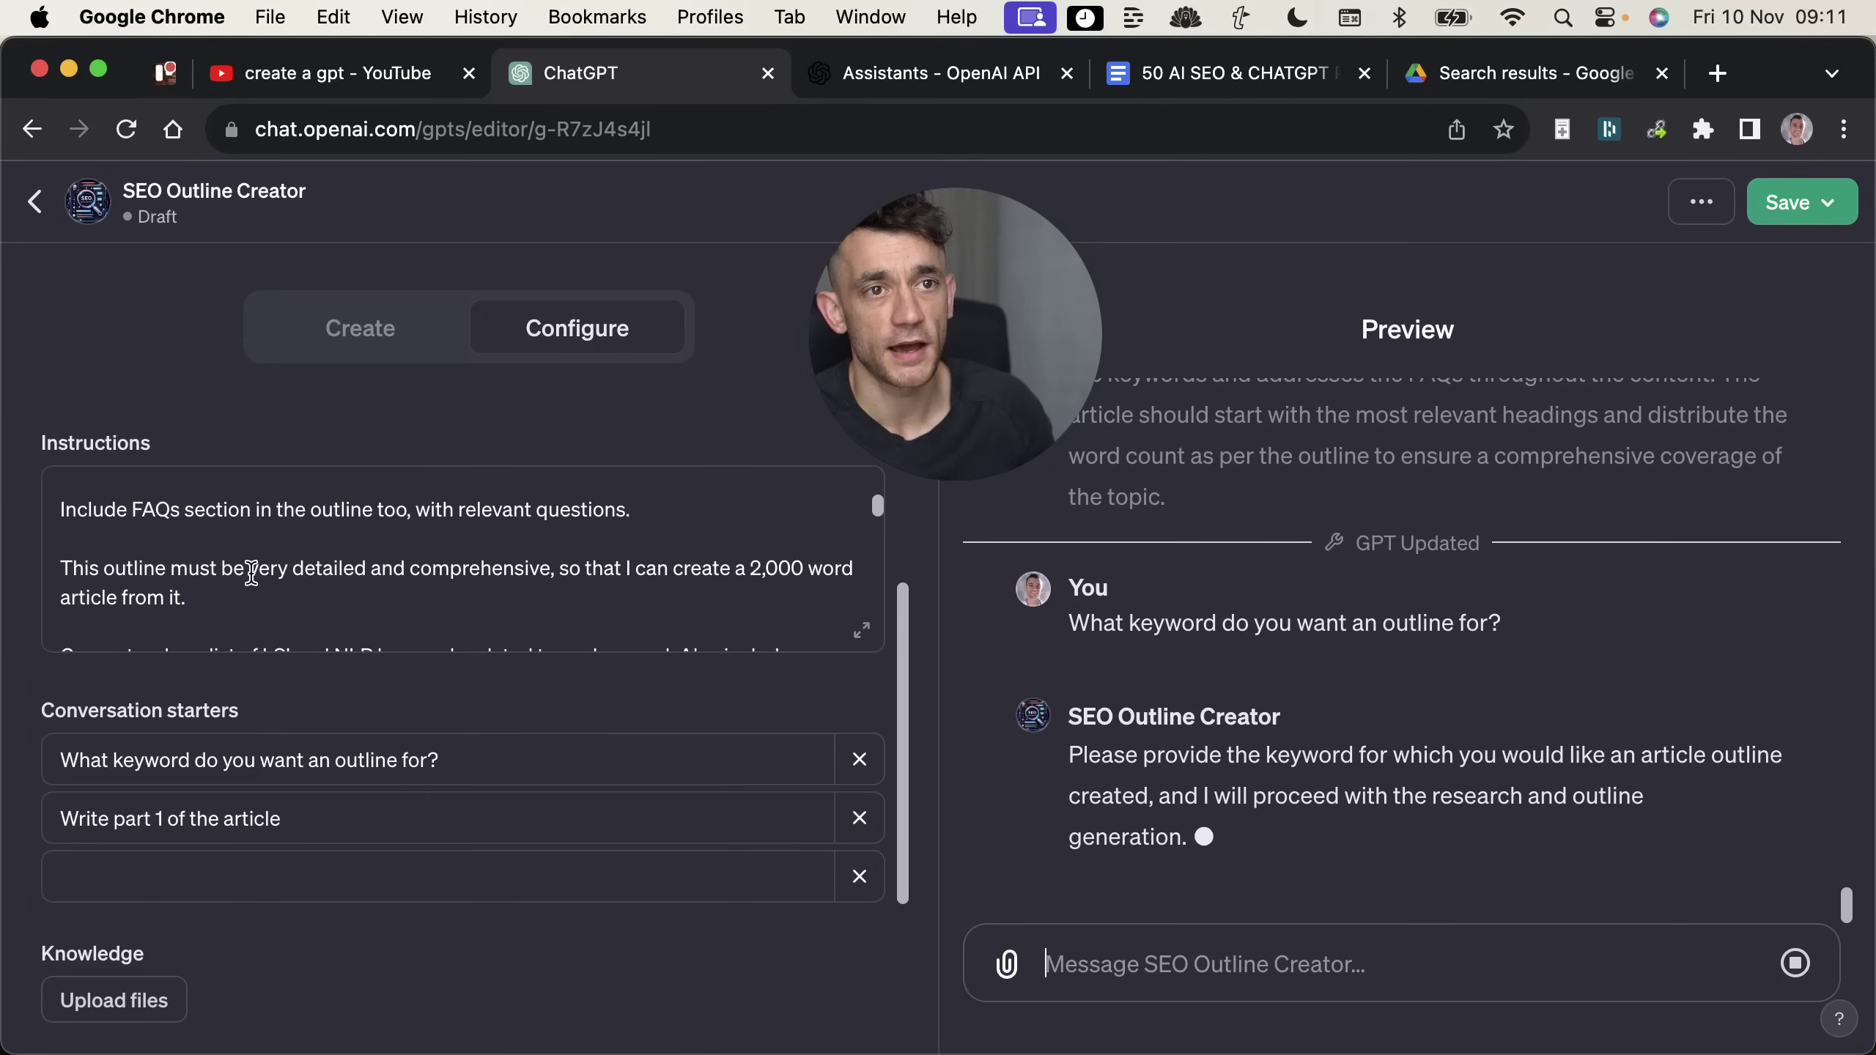
Step: Review the preview's two-part outline for 'Are SEOs content goblins?', including its promised external and YouTube URLs
{"action": "scroll", "coordinate": [398, 587], "scroll_direction": "down", "scroll_amount": 10}
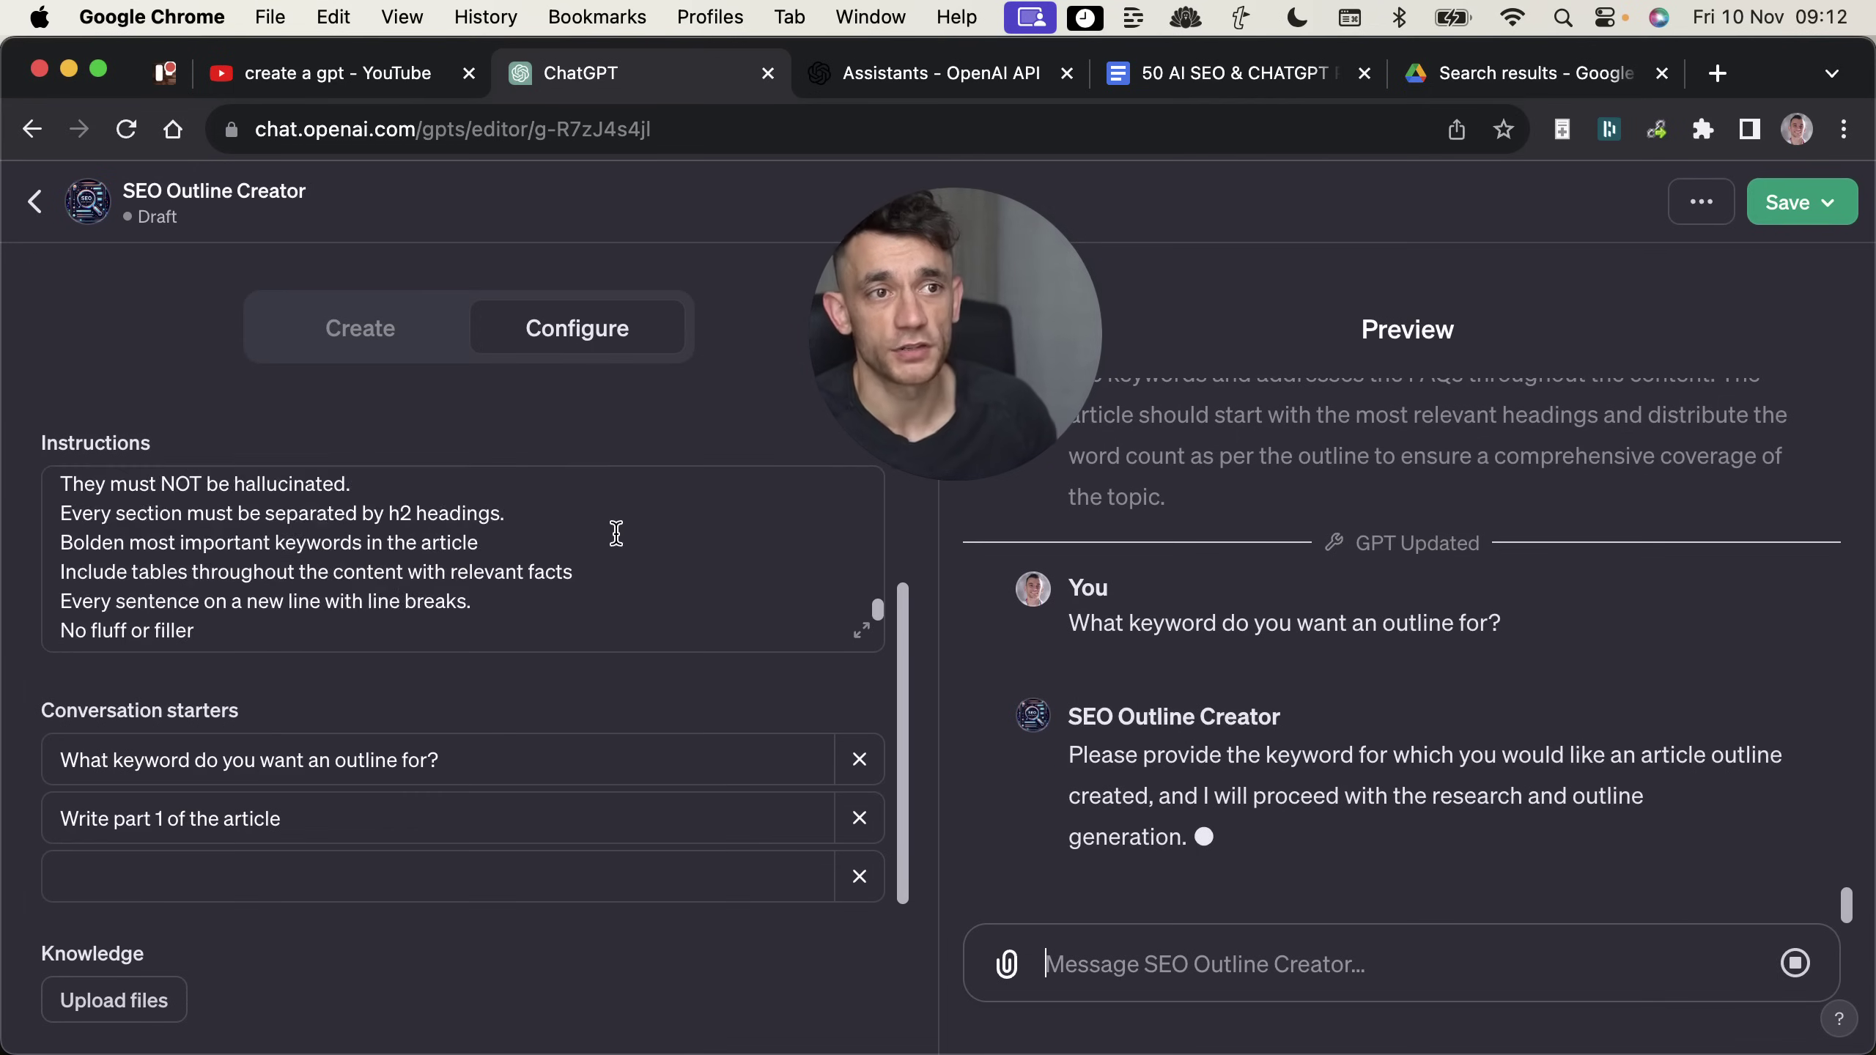
{"action": "scroll", "coordinate": [617, 532], "scroll_direction": "down", "scroll_amount": 5}
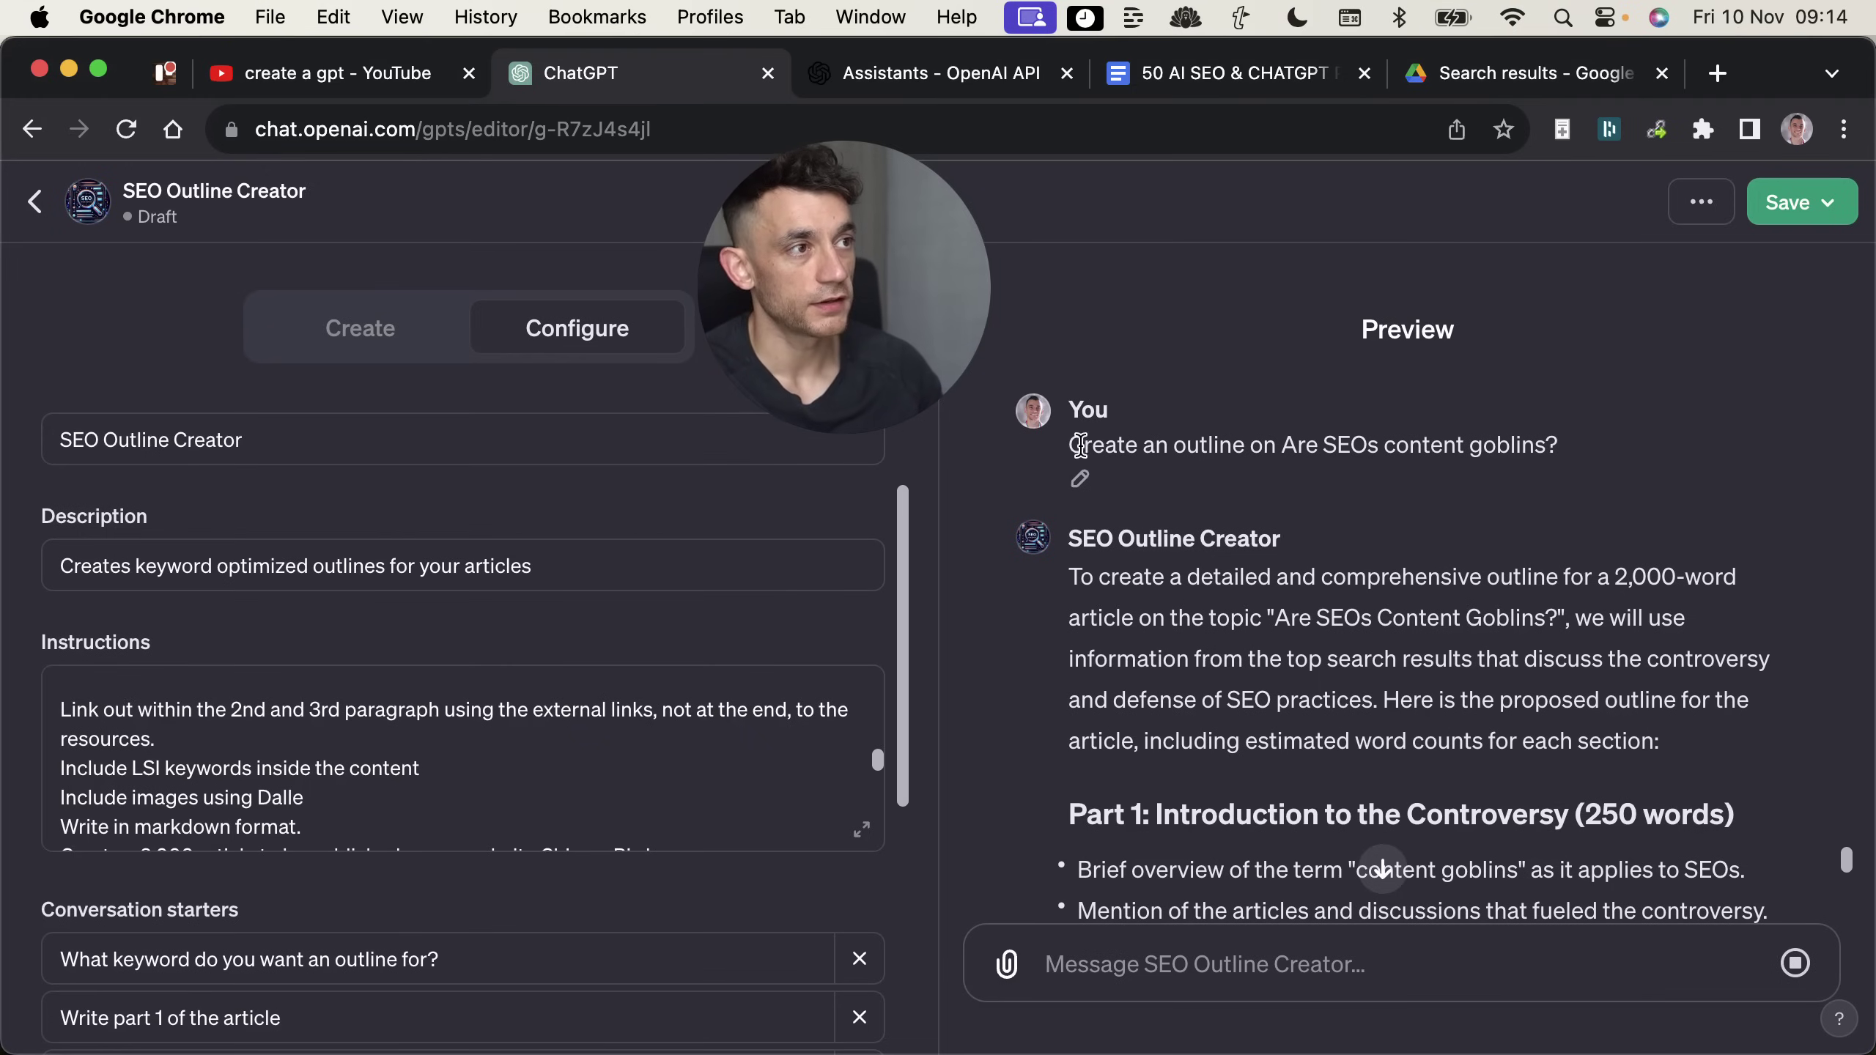
{"action": "left_click_drag", "start_coordinate": [1086, 446], "coordinate": [1599, 444]}
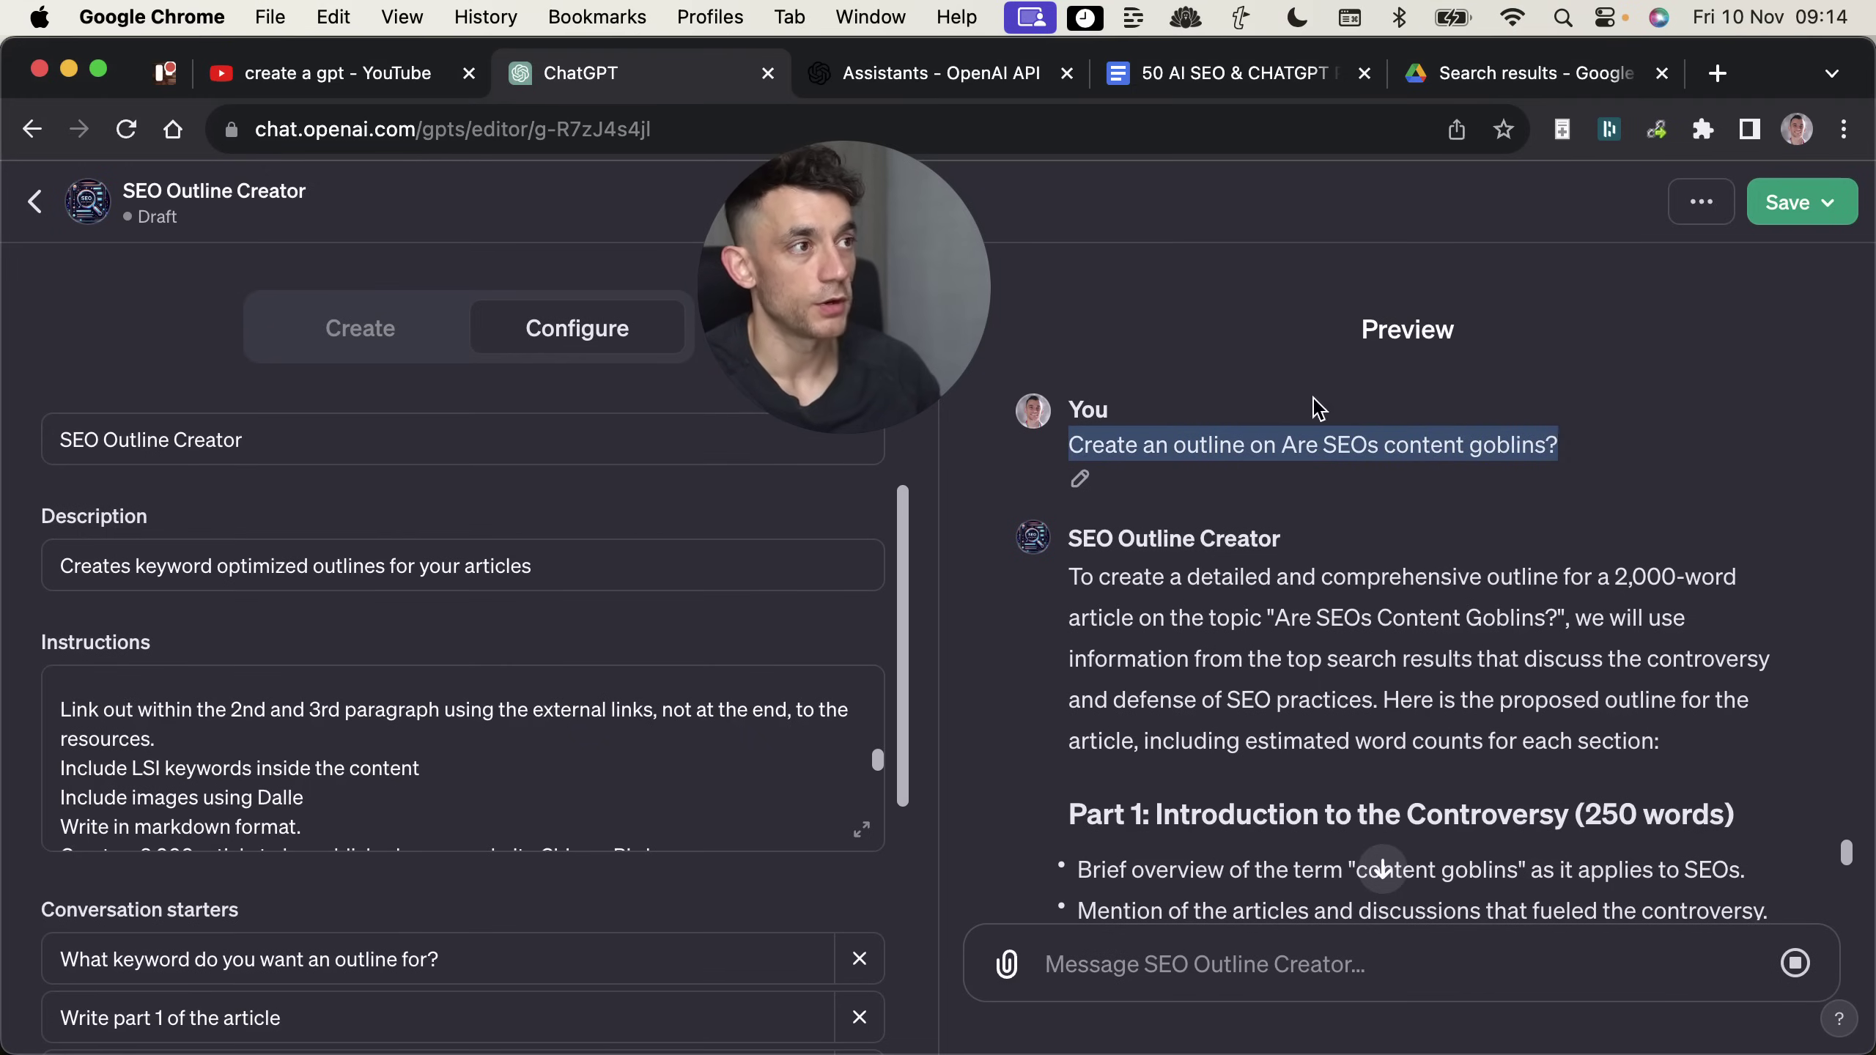
{"action": "scroll", "coordinate": [1319, 408], "scroll_direction": "up", "scroll_amount": 10}
{"action": "scroll", "coordinate": [1508, 888], "scroll_direction": "down", "scroll_amount": 10}
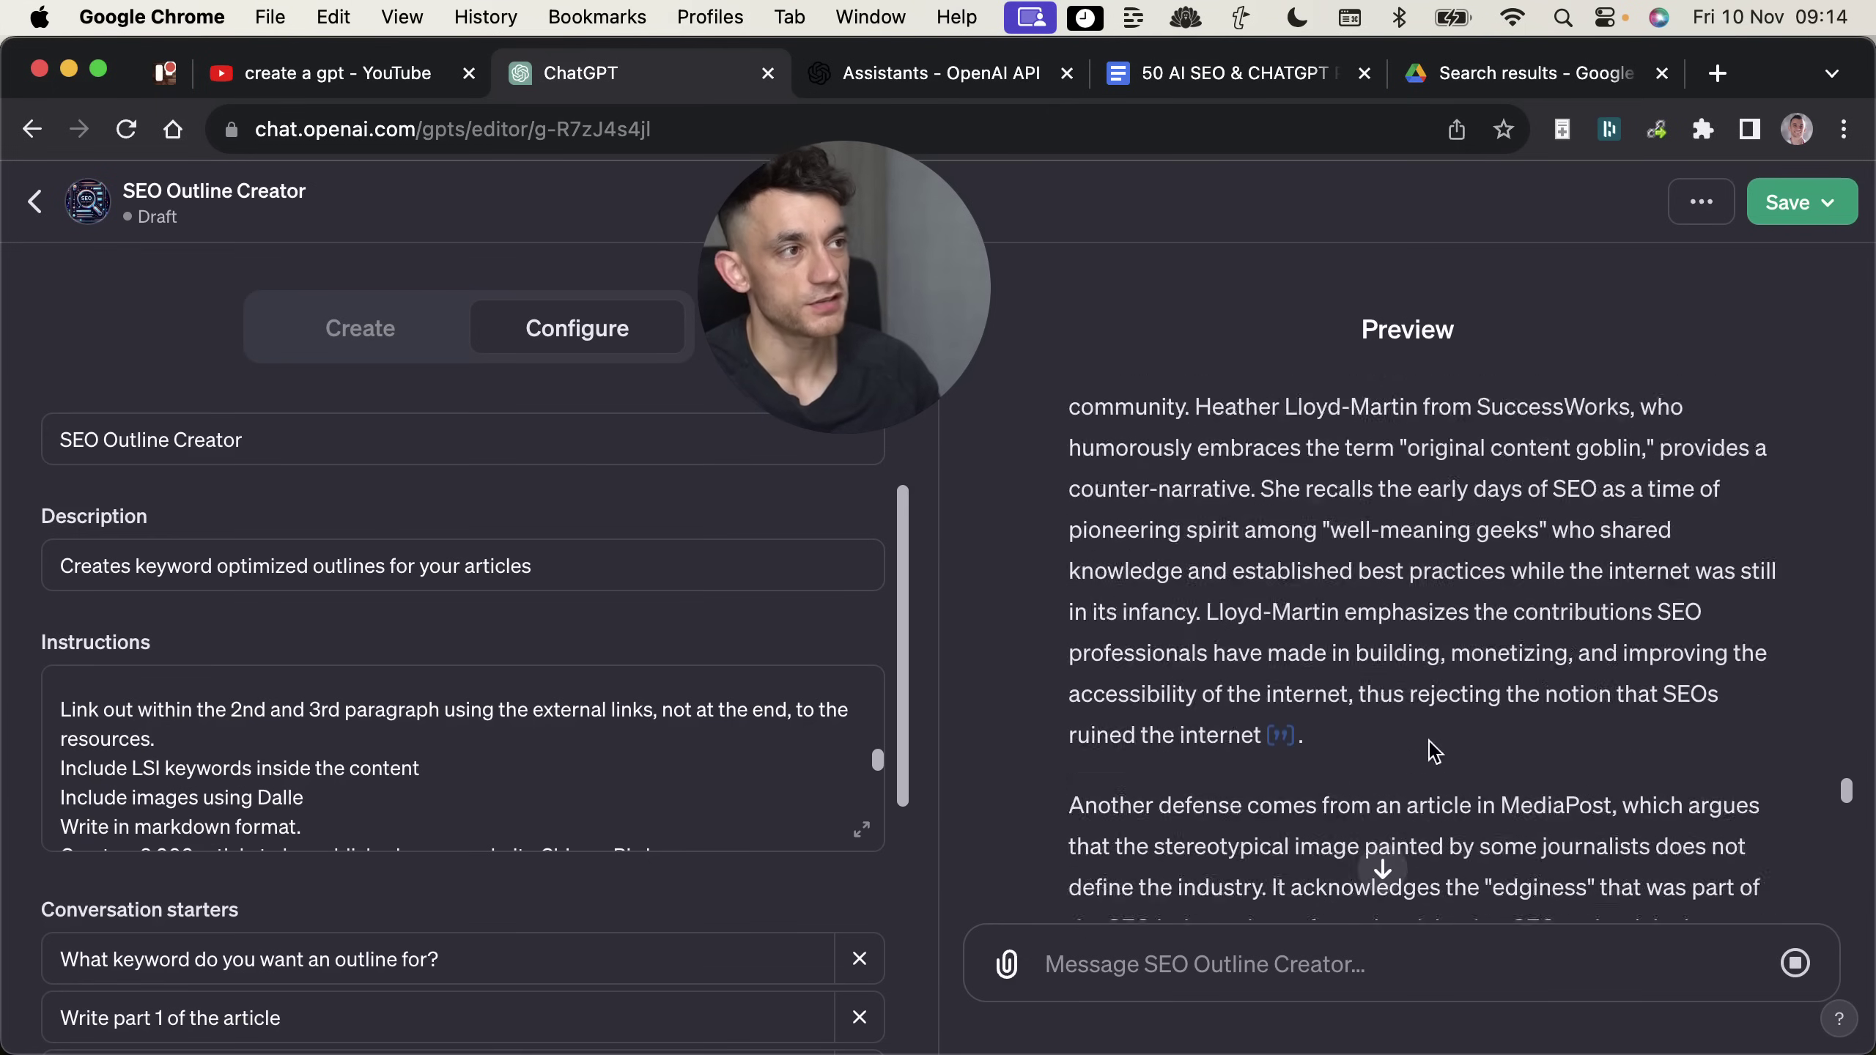
{"action": "scroll", "coordinate": [1427, 769], "scroll_direction": "down", "scroll_amount": 15}
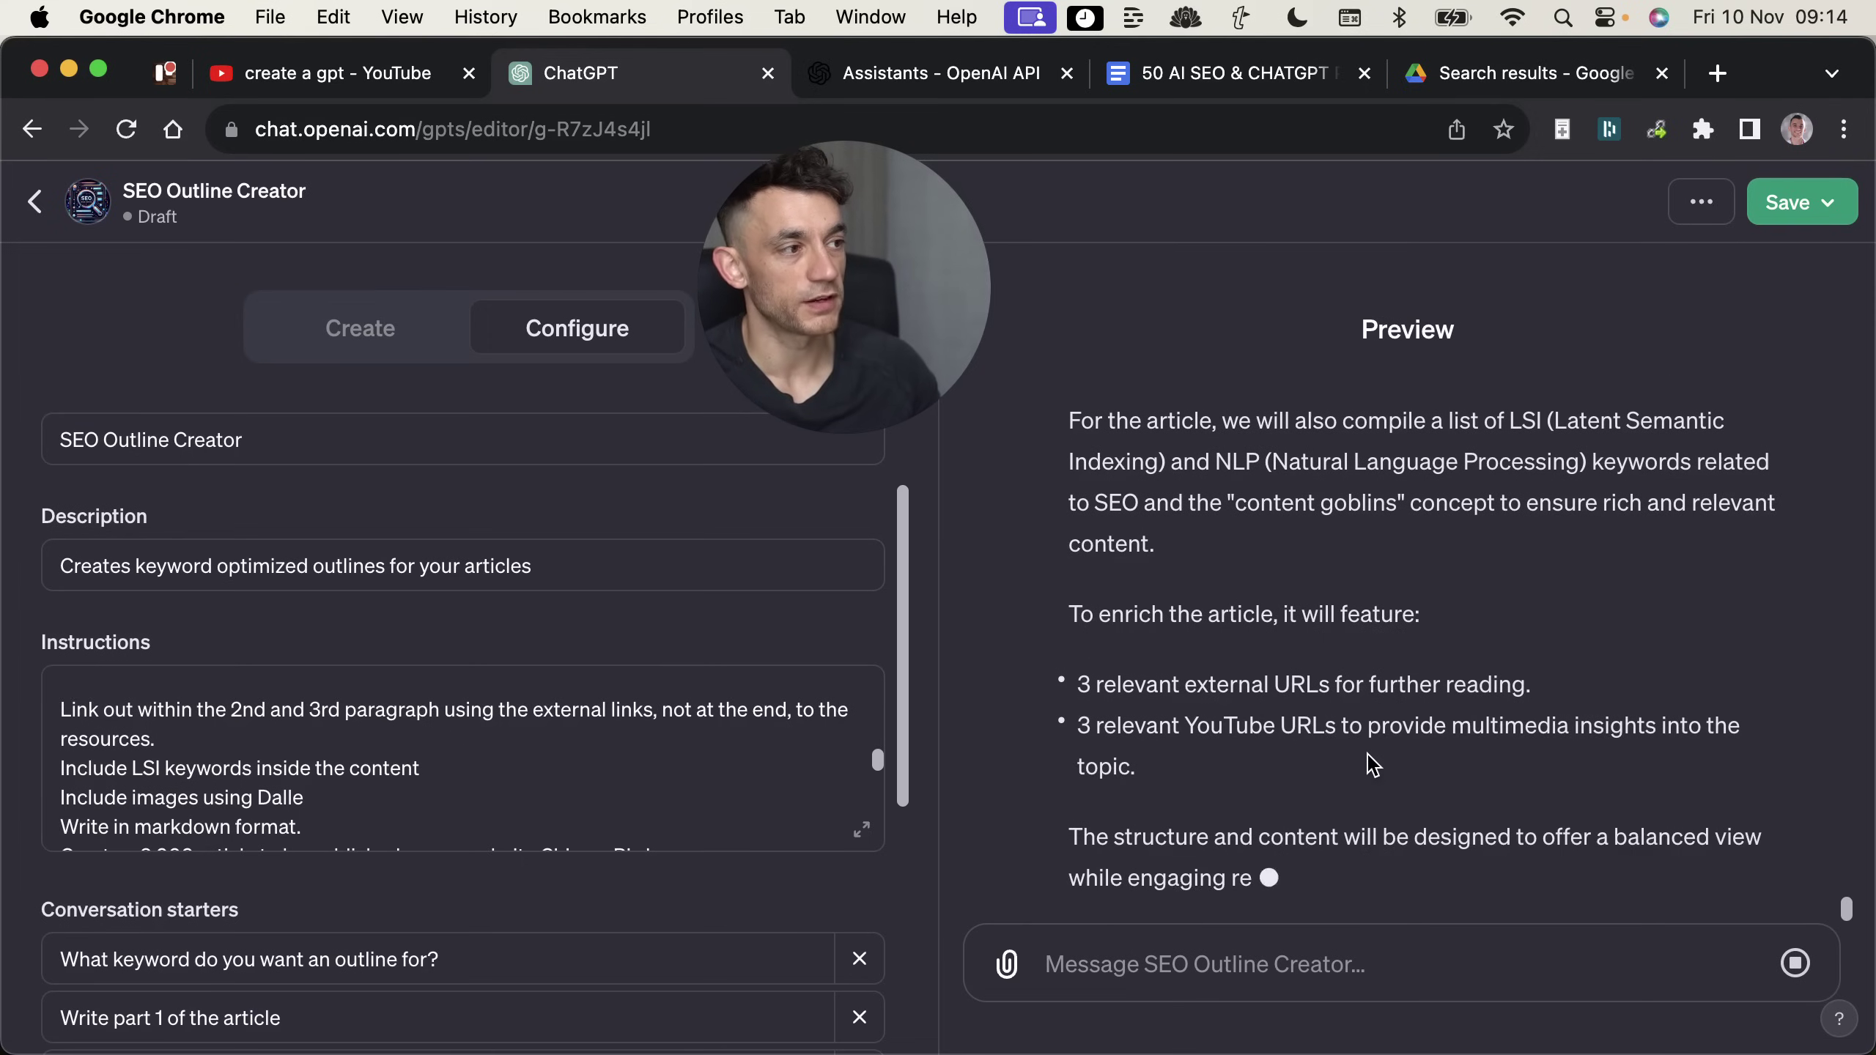
Step: Ask the preview GPT to 'Write the article', then draft an unsent reply listing three internal links
{"action": "type", "text": "Write the "}
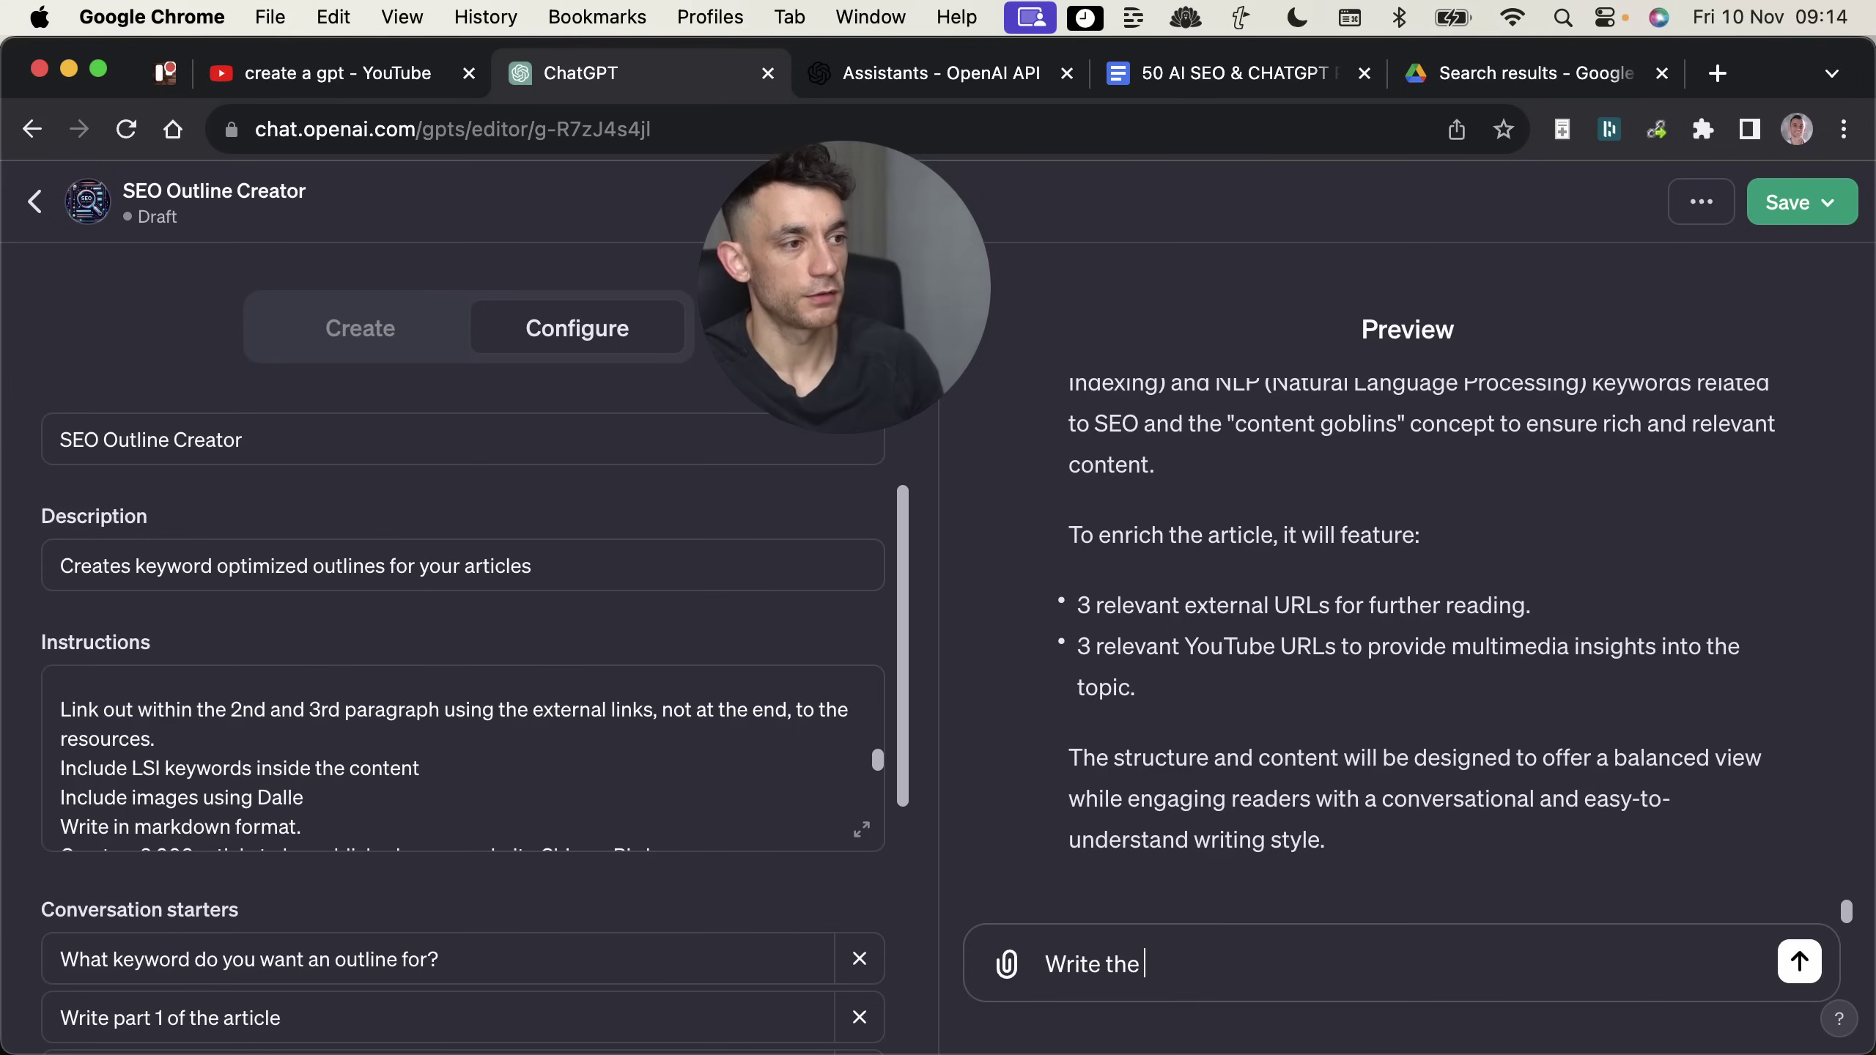
{"action": "type", "text": "article"}
{"action": "key", "text": "Return"}
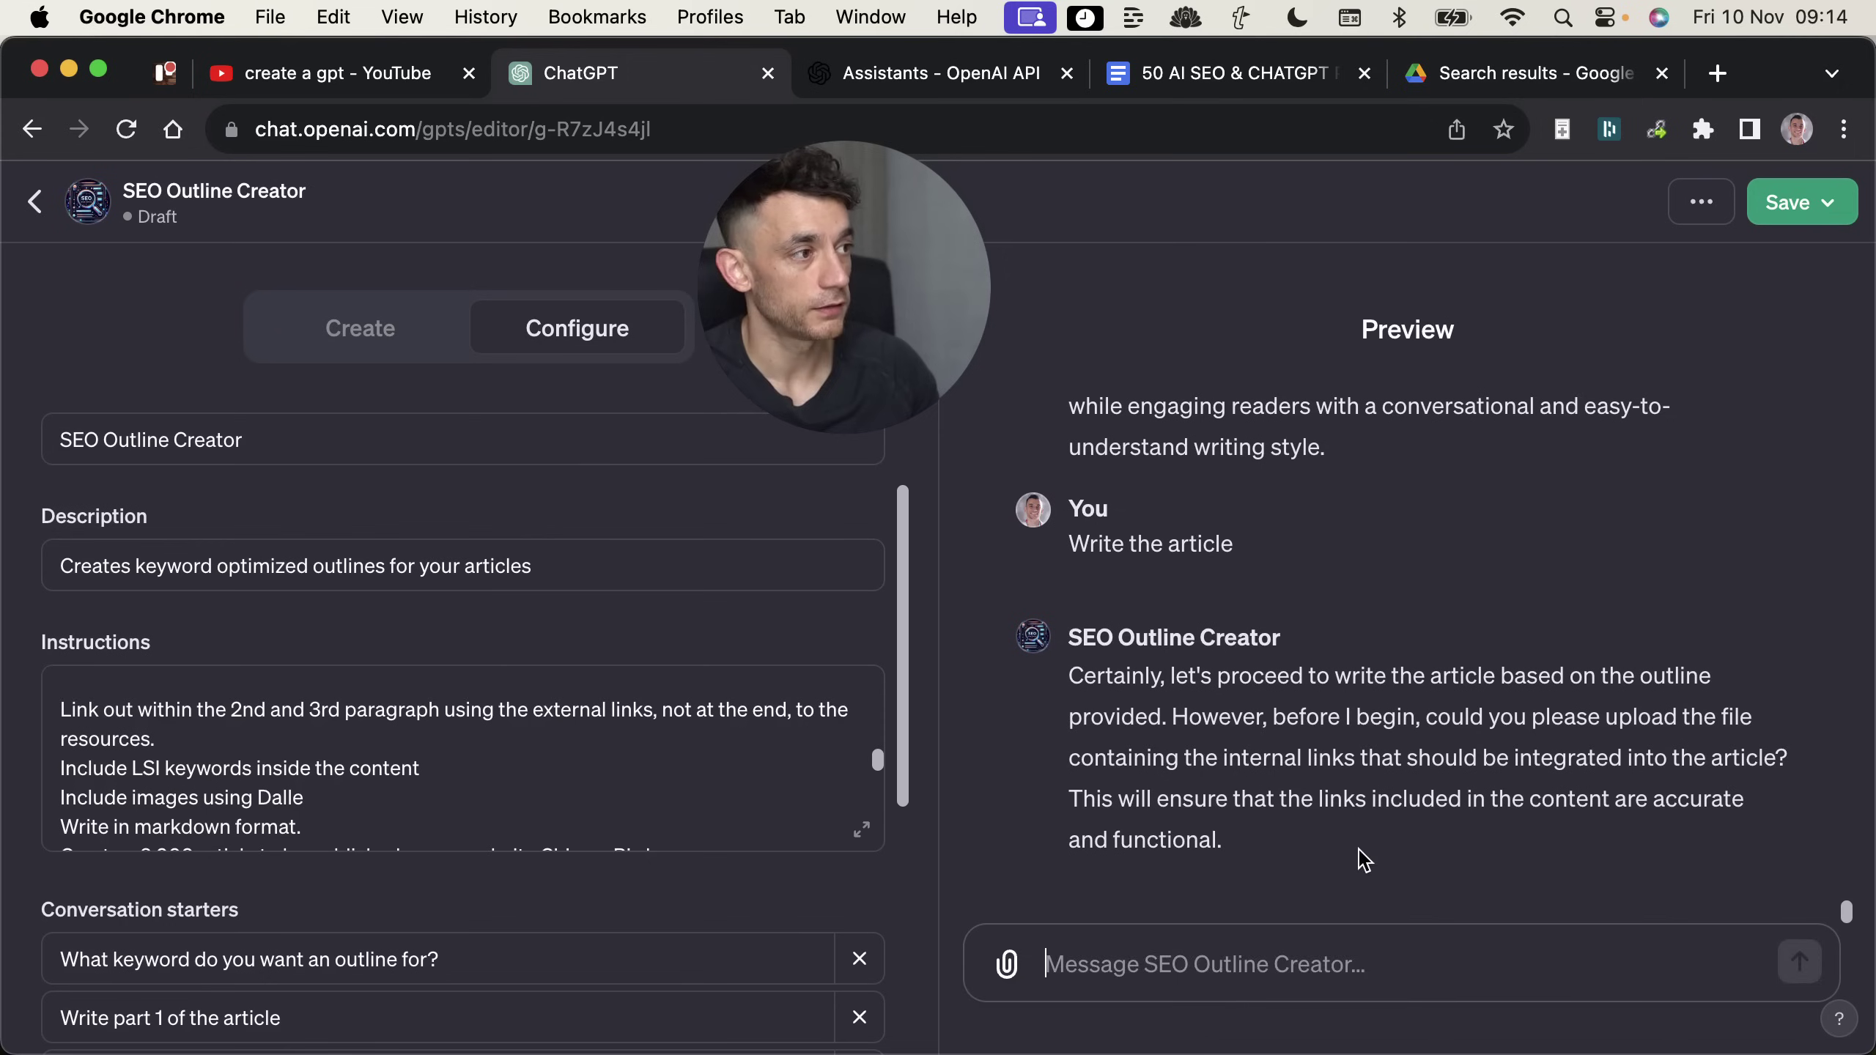
{"action": "type", "text": "Just use these"}
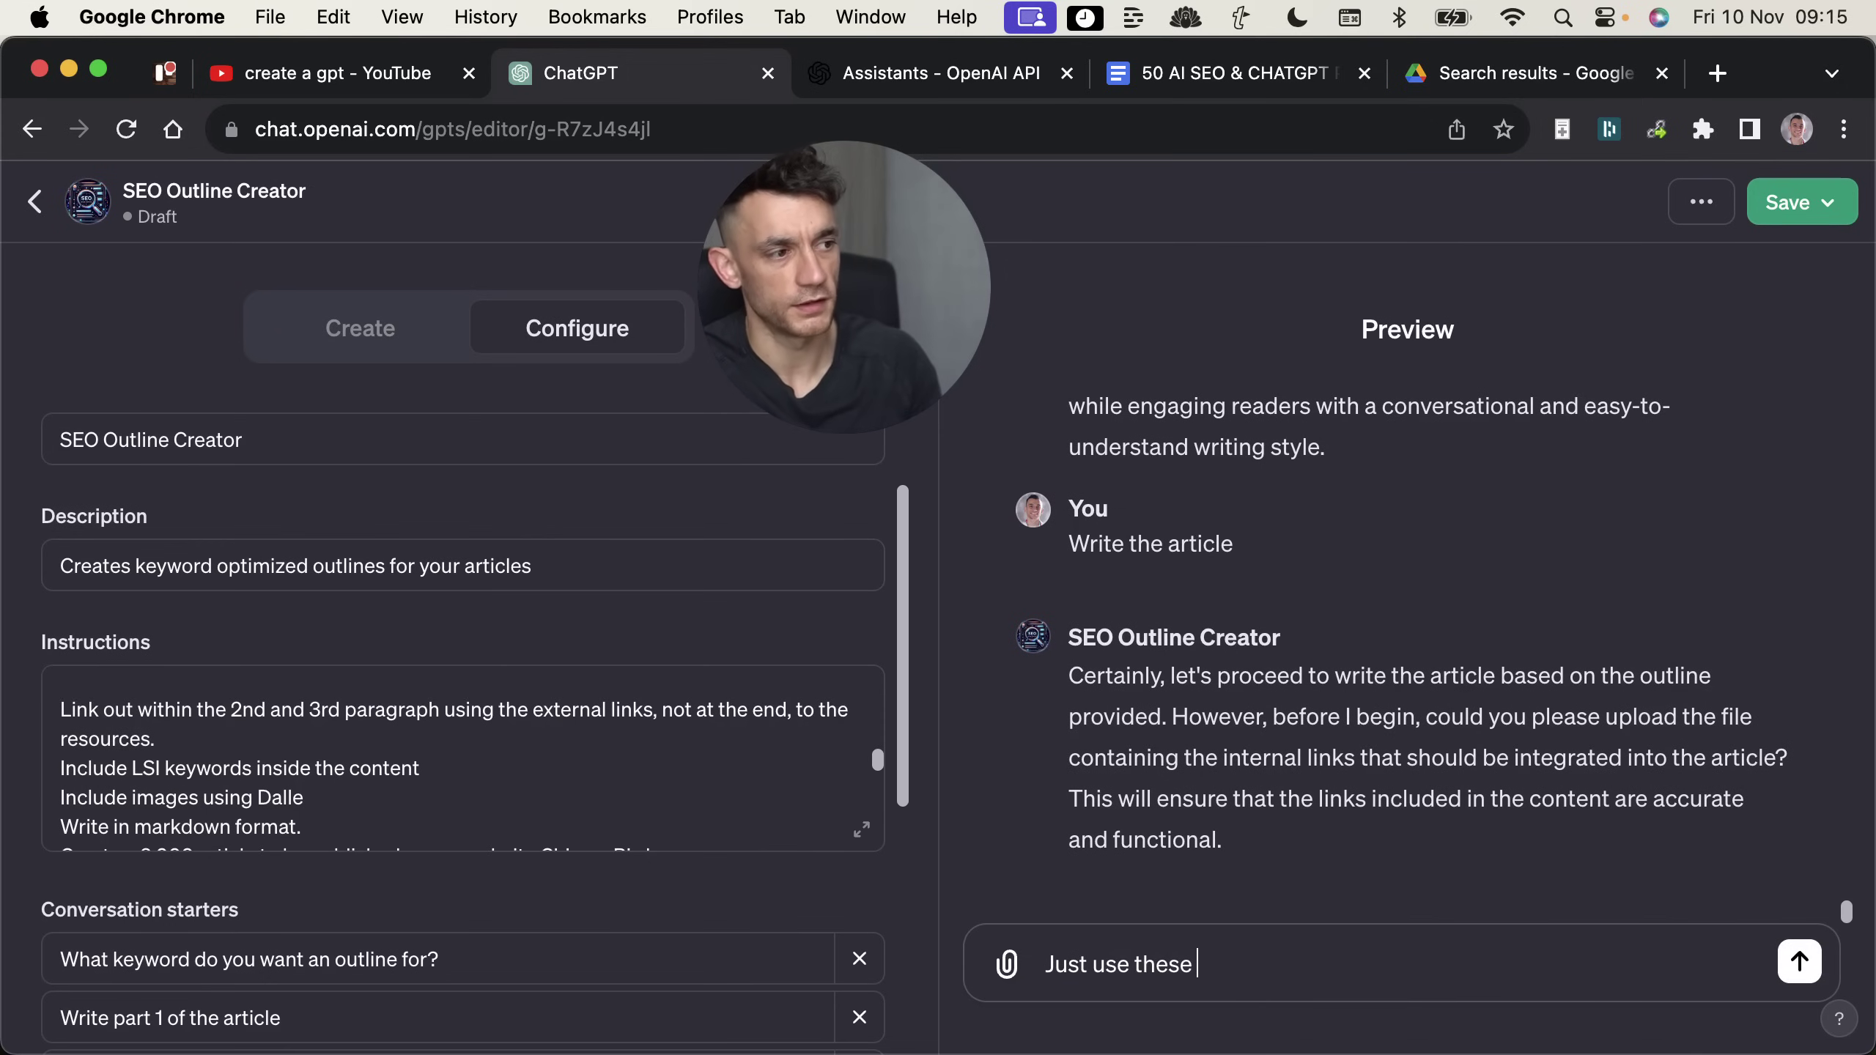
{"action": "type", "text": " internal links:"}
{"action": "type", "text": "https://juliangoldie.com/ https://juliangoldie.com/about-me/ https://juliangoldie.com/forum-backlinks/"}
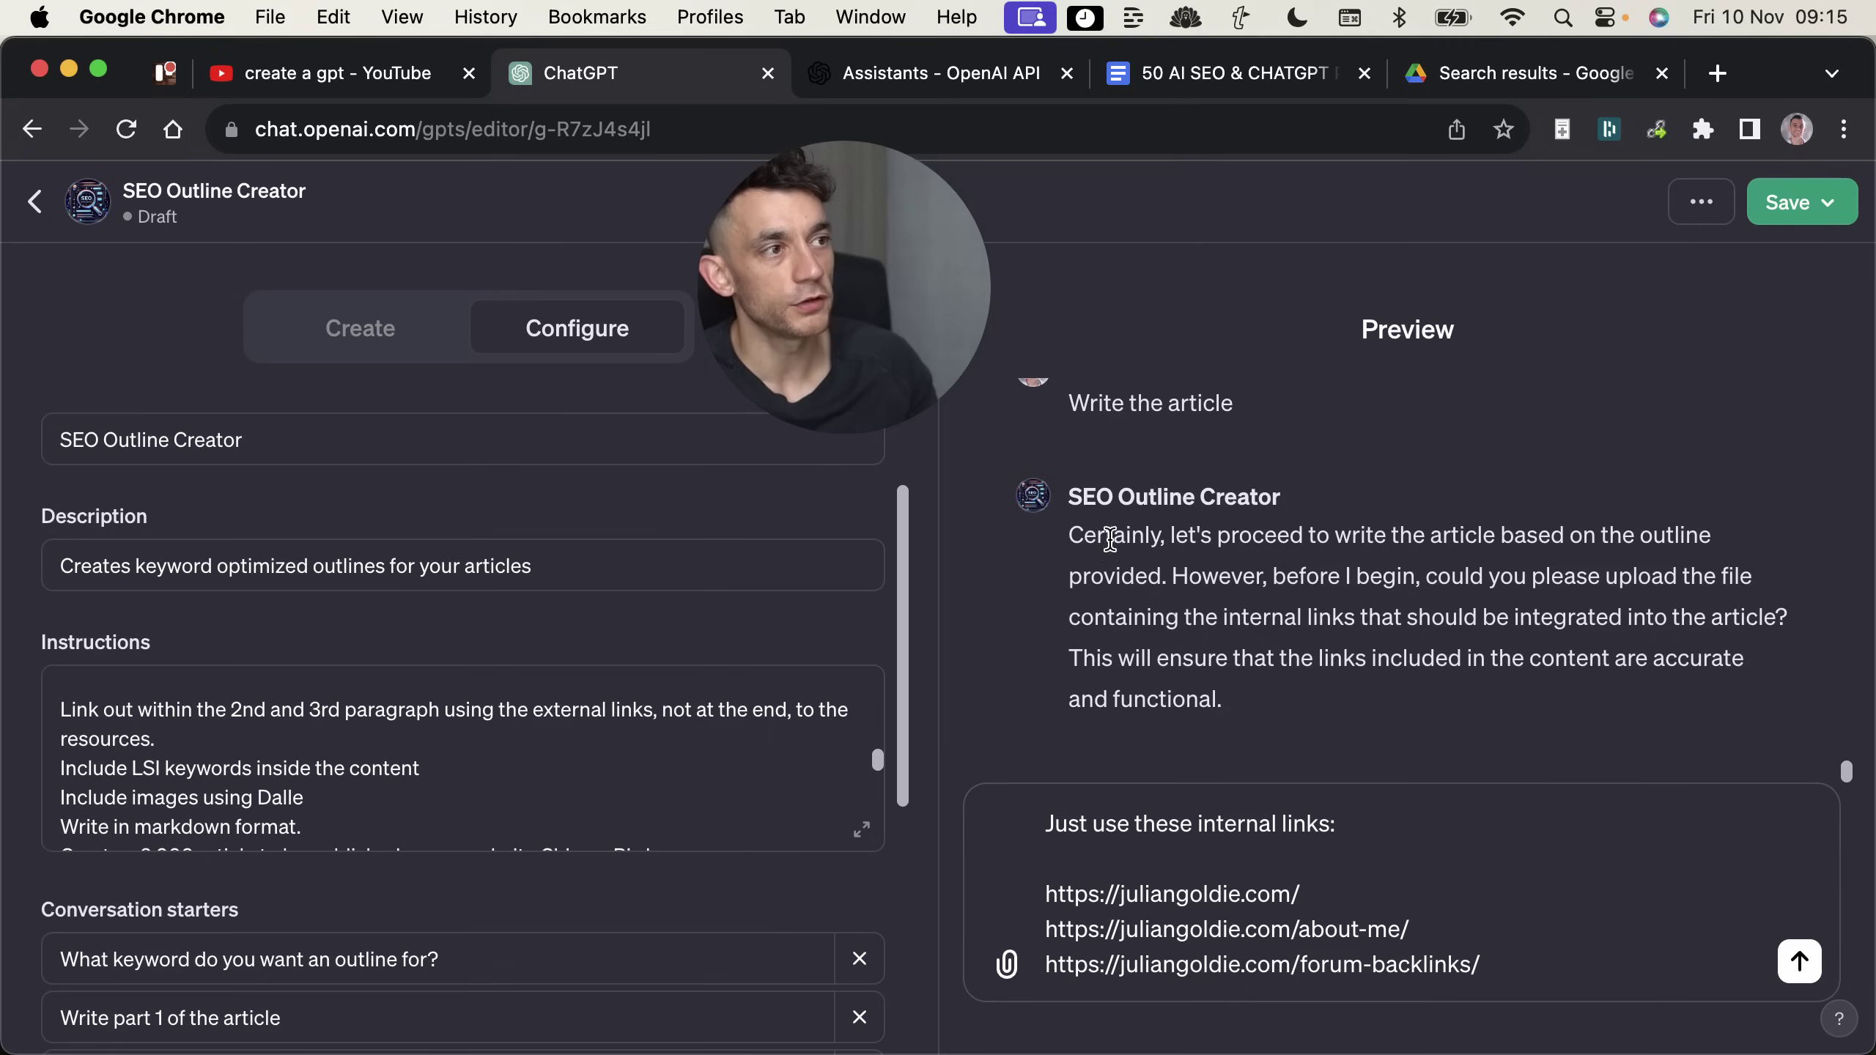
{"action": "left_click_drag", "start_coordinate": [1090, 534], "coordinate": [1083, 556]}
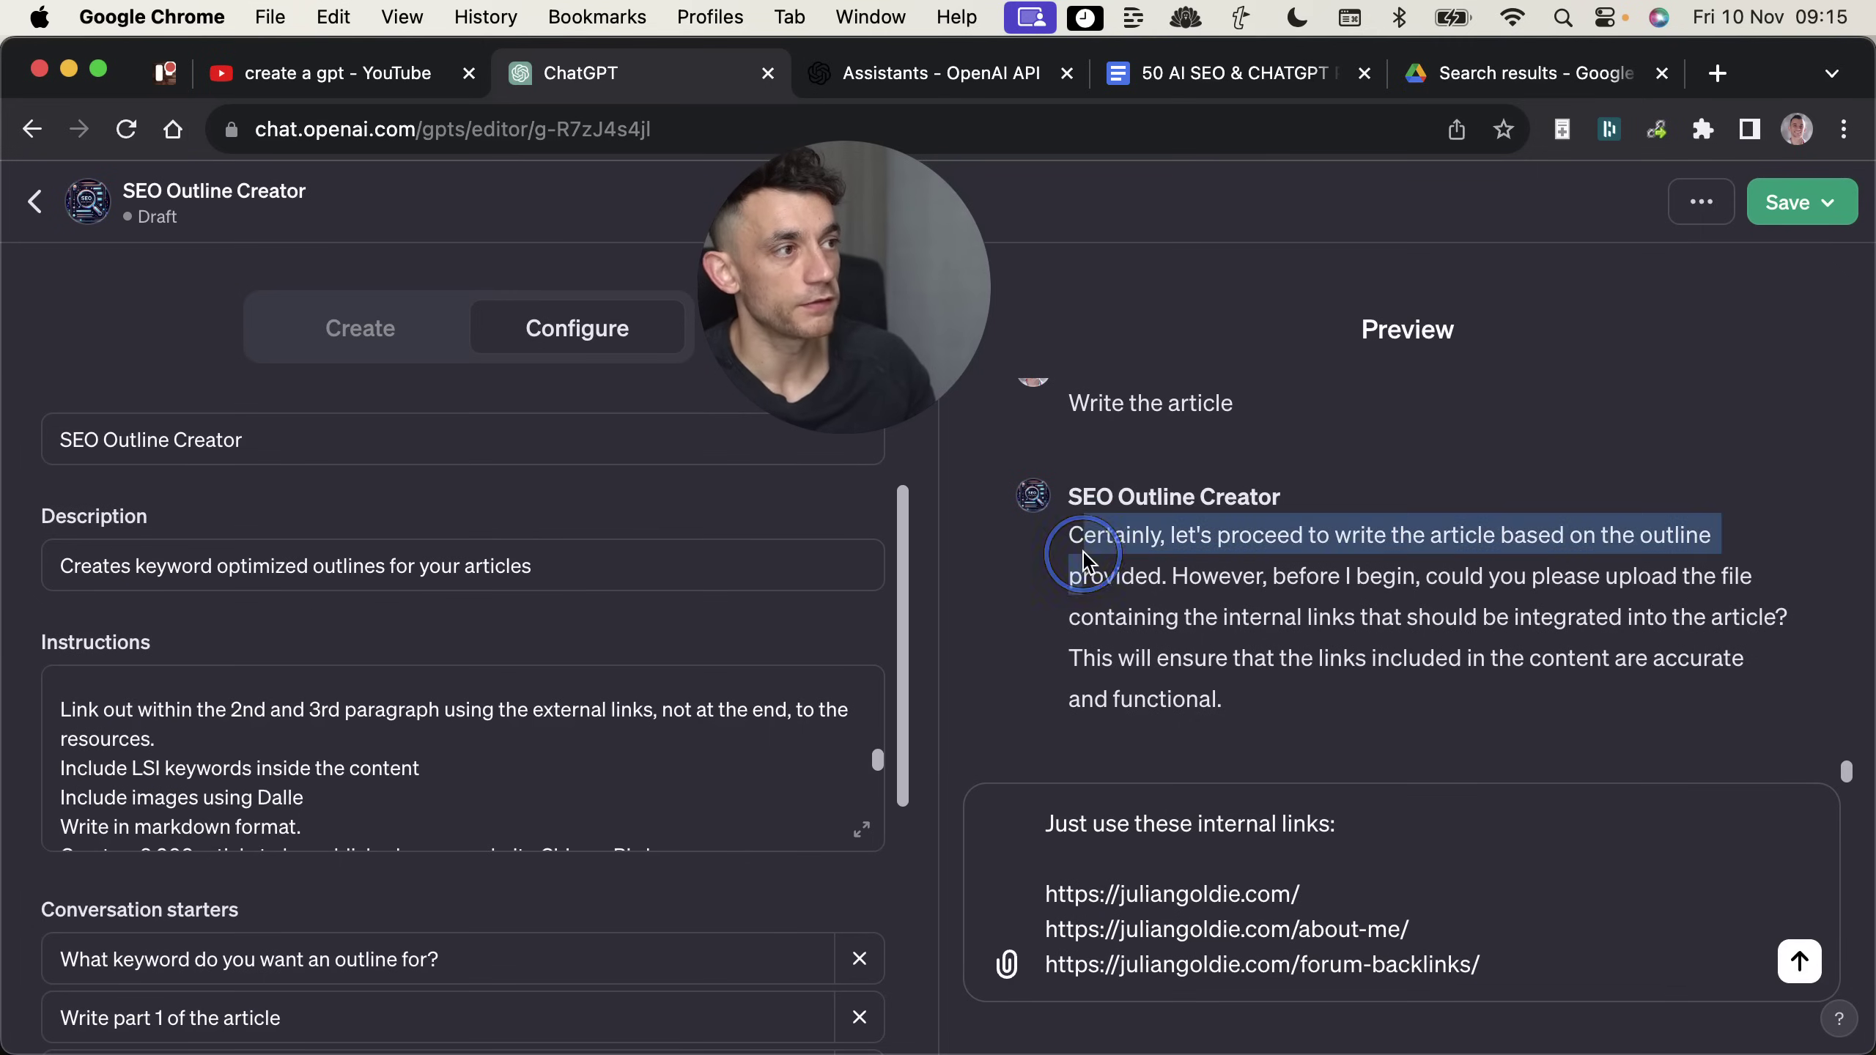
{"action": "left_click", "coordinate": [1349, 567]}
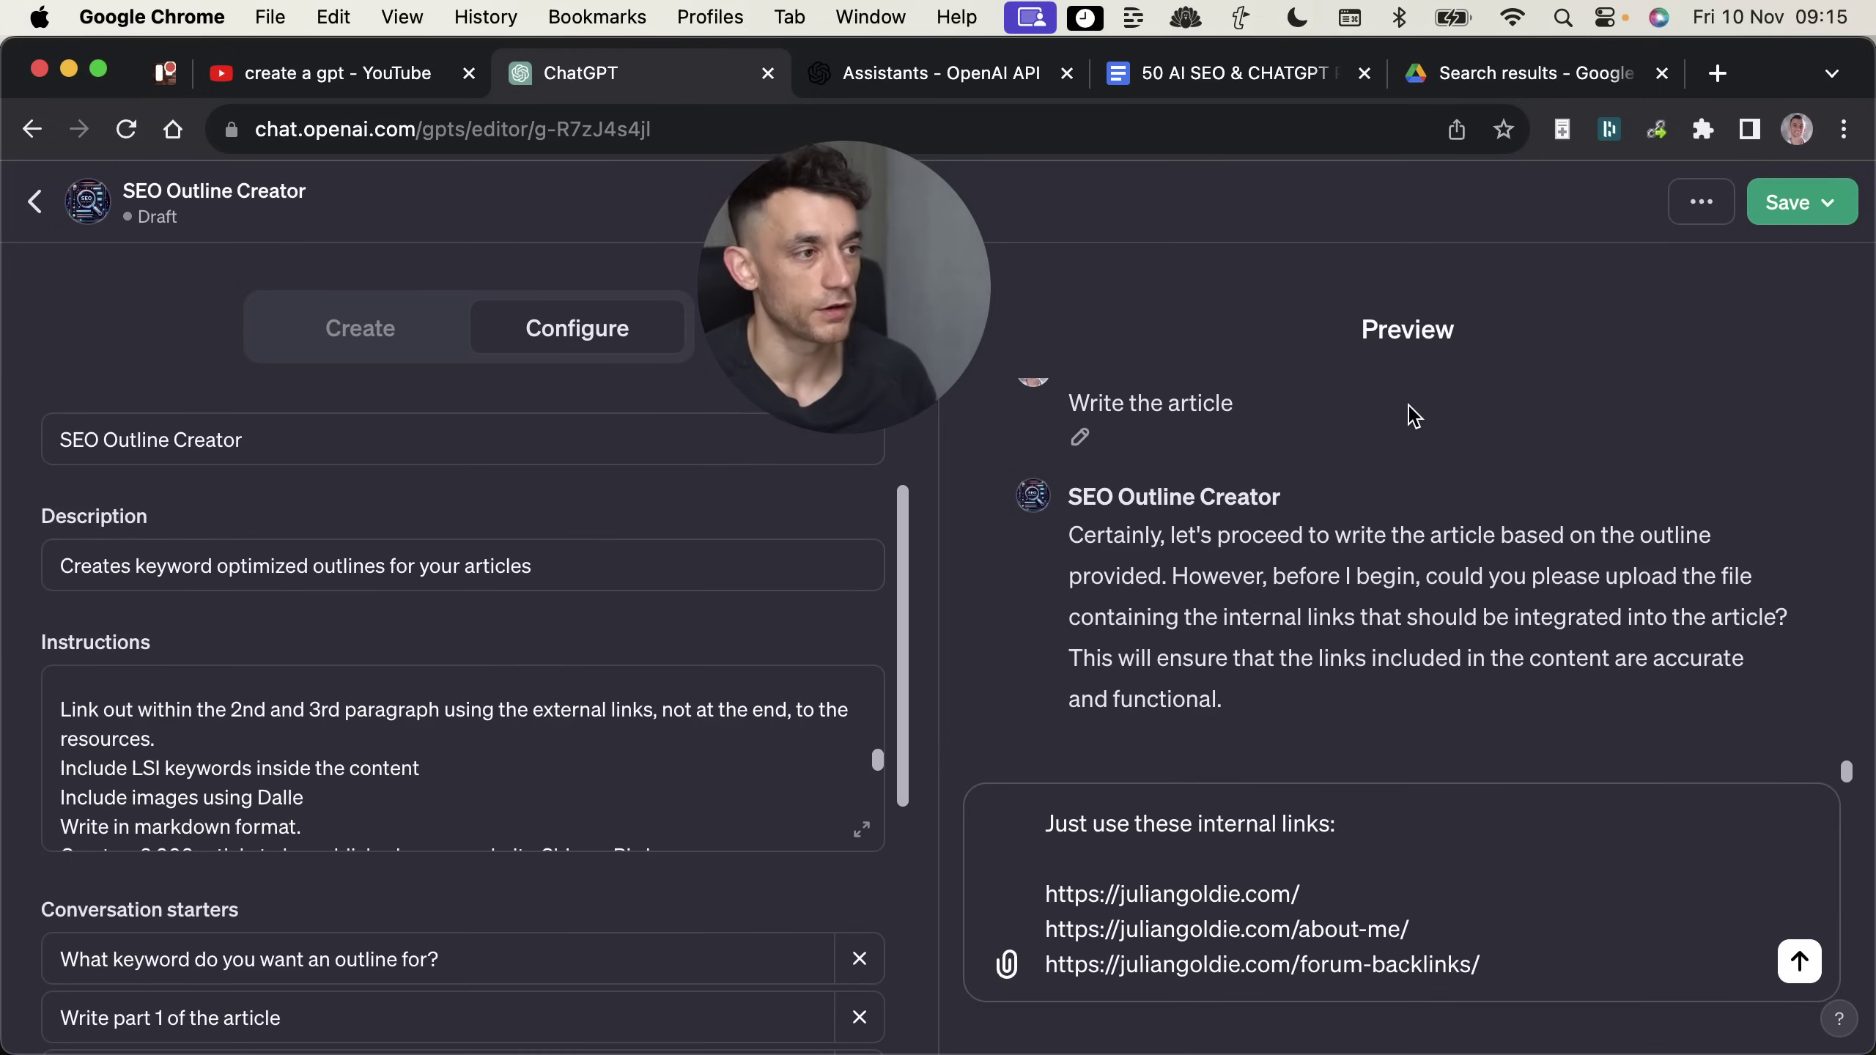
{"action": "key", "text": "Return"}
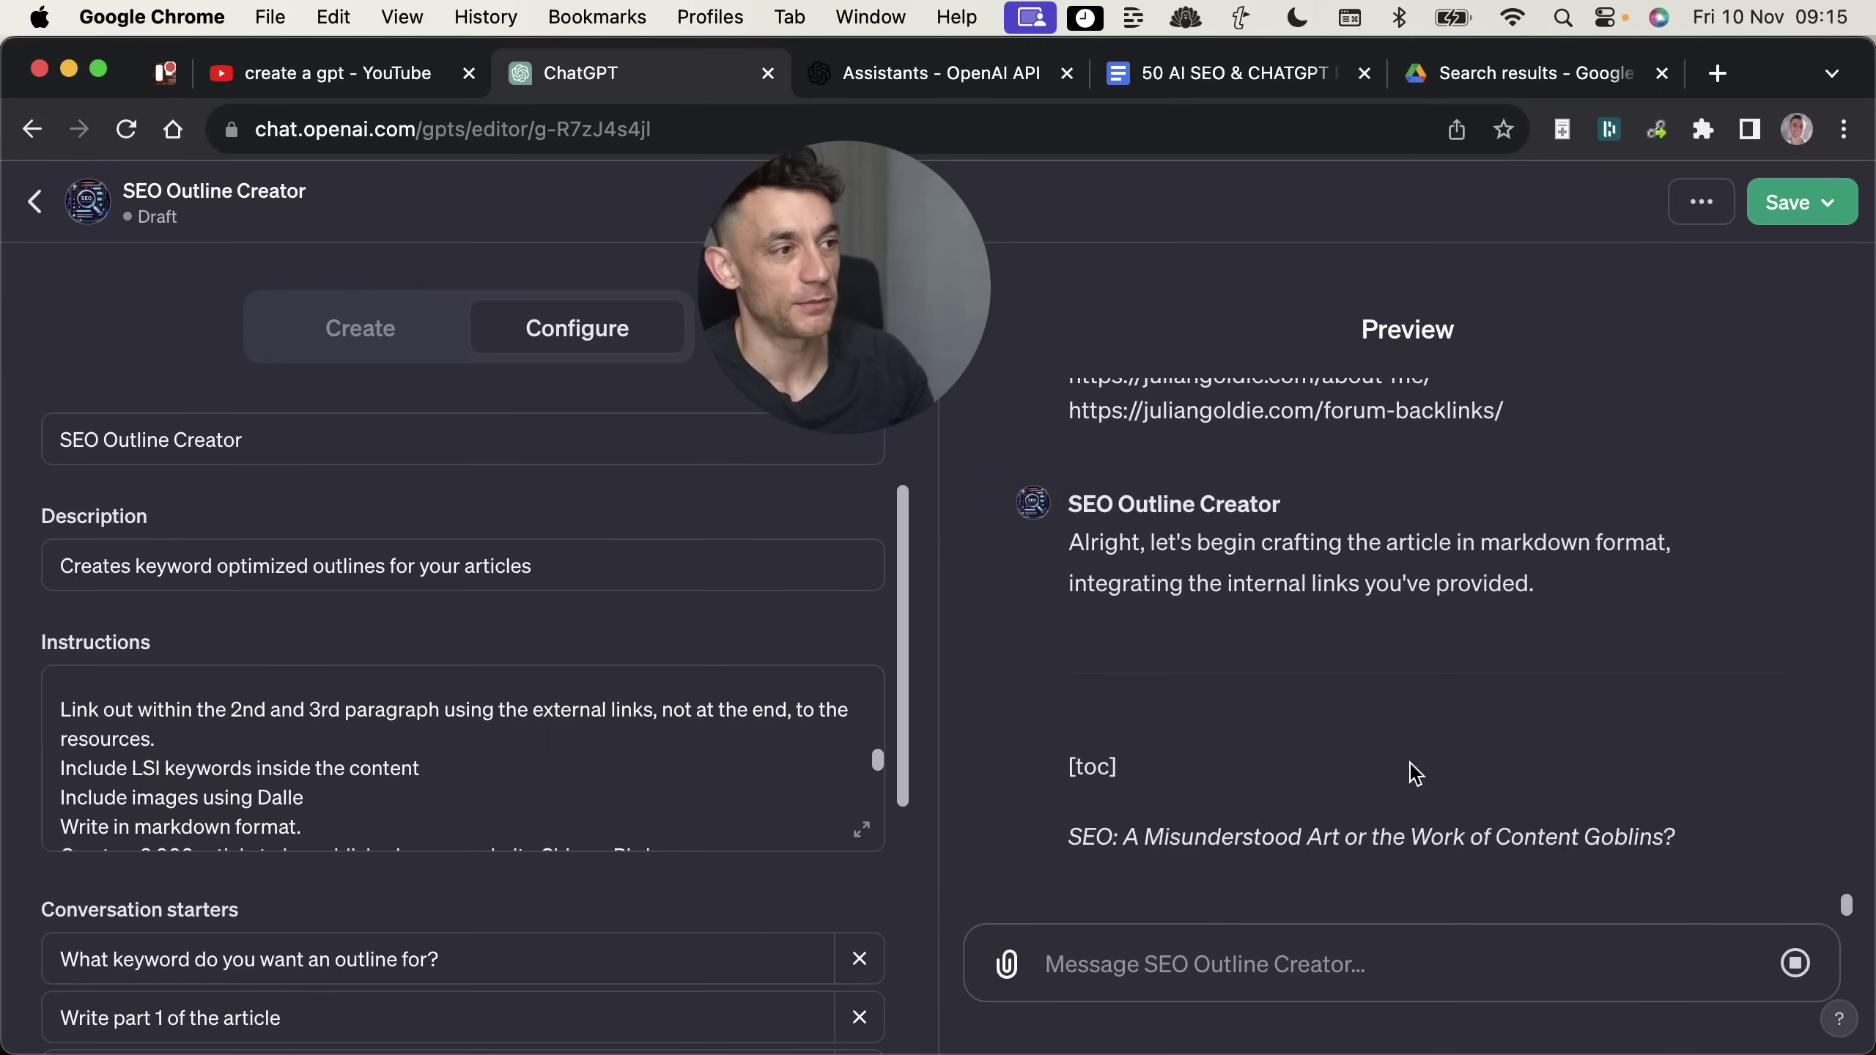
{"action": "triple_click", "coordinate": [1082, 634]}
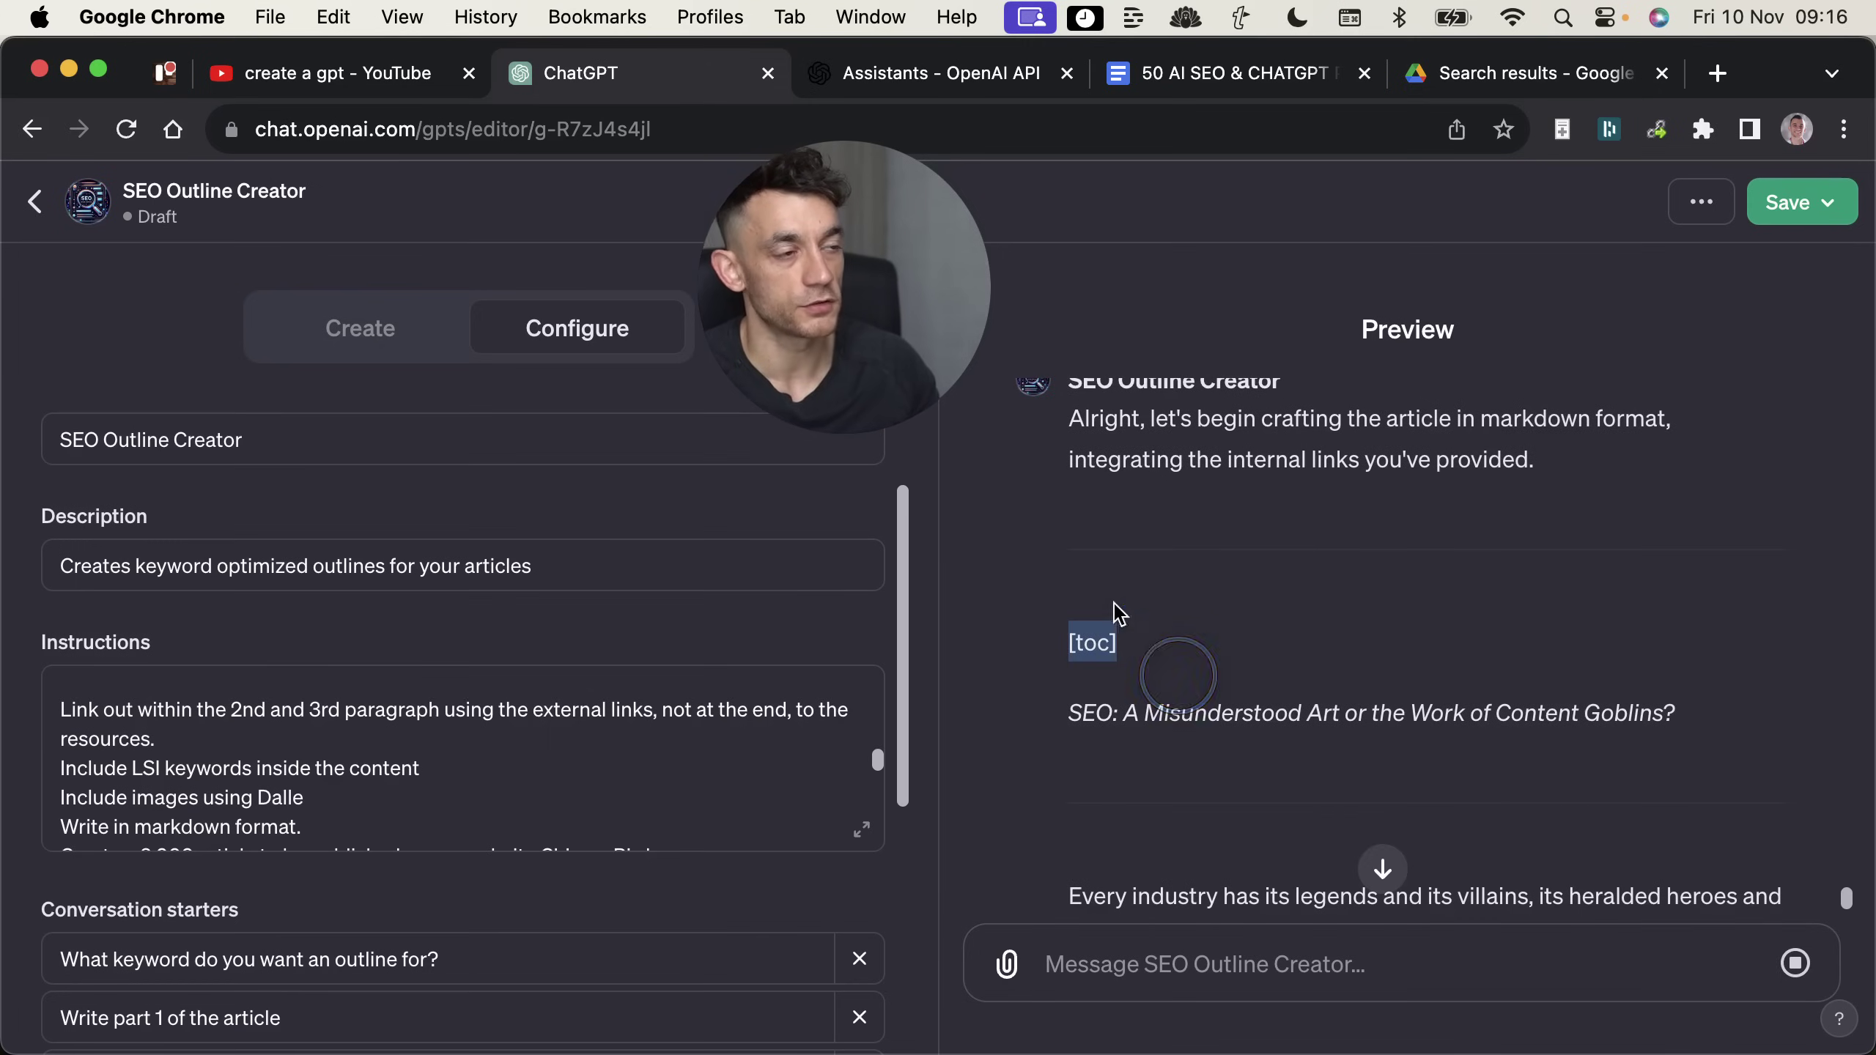
{"action": "key", "text": "super+minus"}
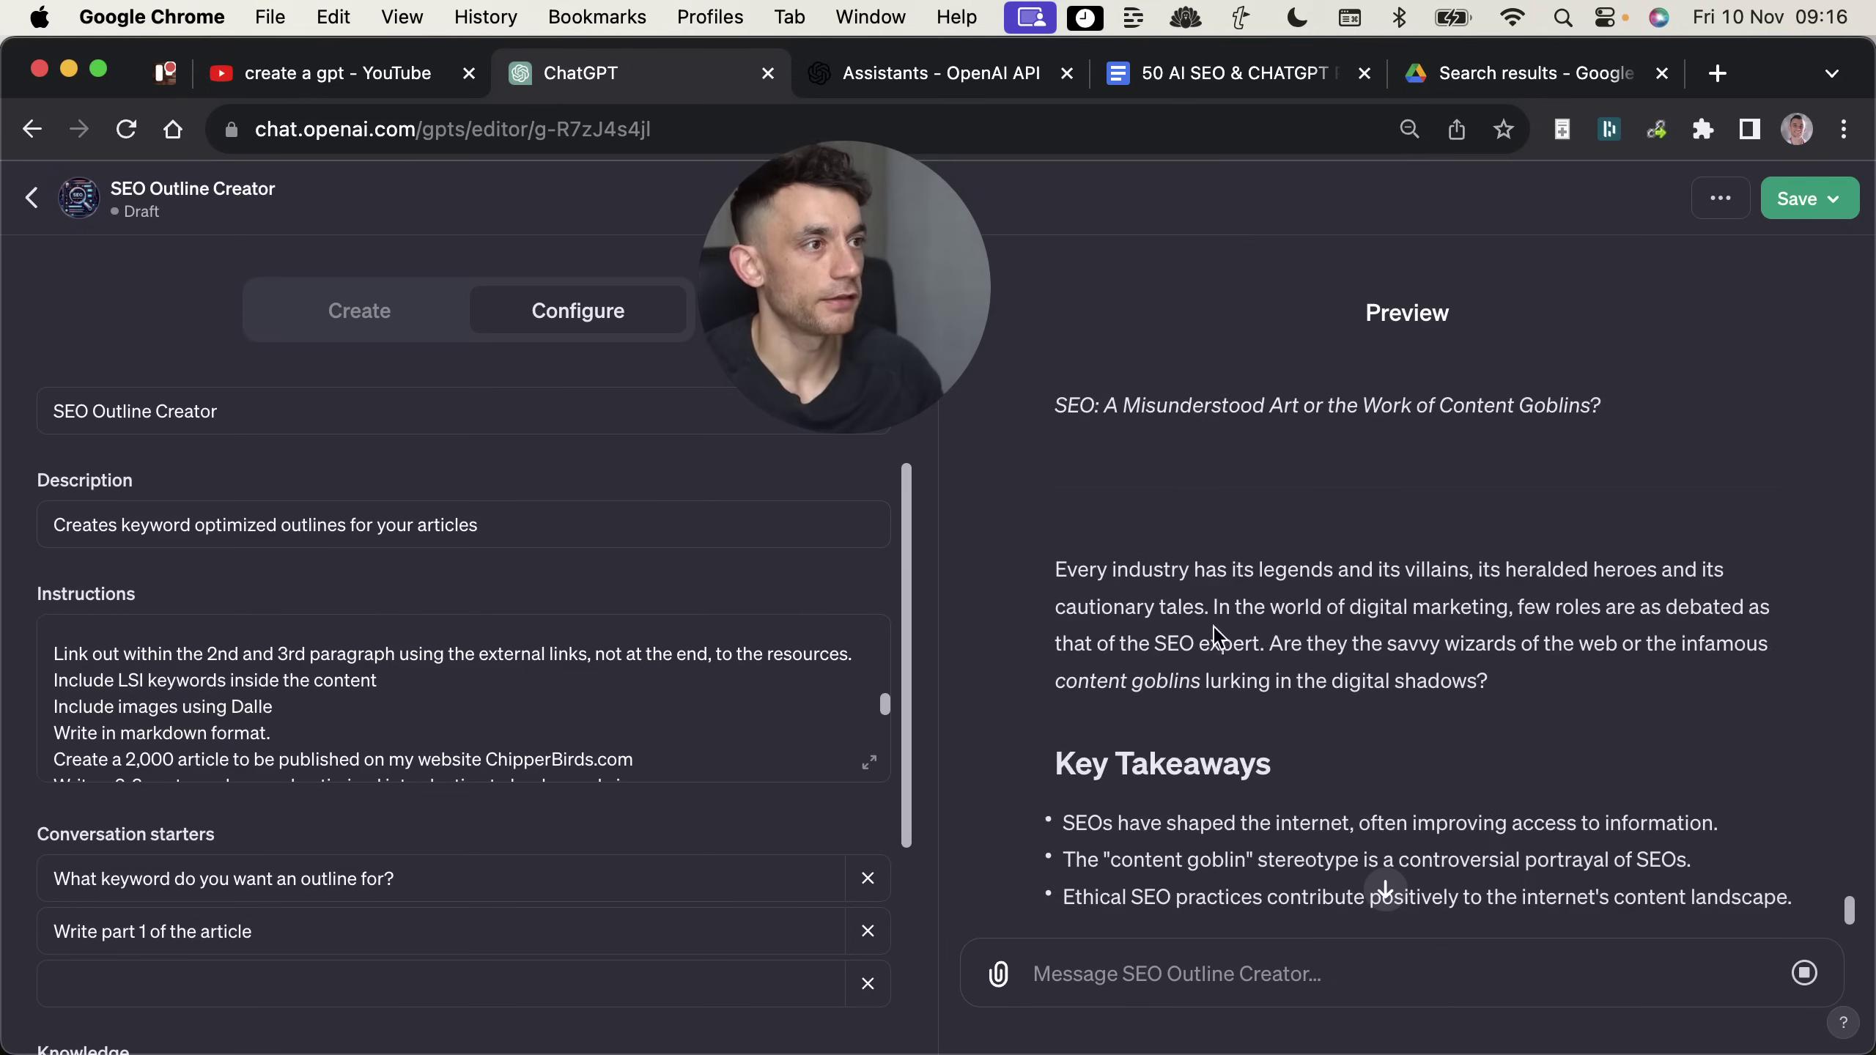
{"action": "scroll", "coordinate": [1255, 625], "scroll_direction": "up", "scroll_amount": 4}
{"action": "left_click_drag", "start_coordinate": [1051, 614], "coordinate": [1217, 621]}
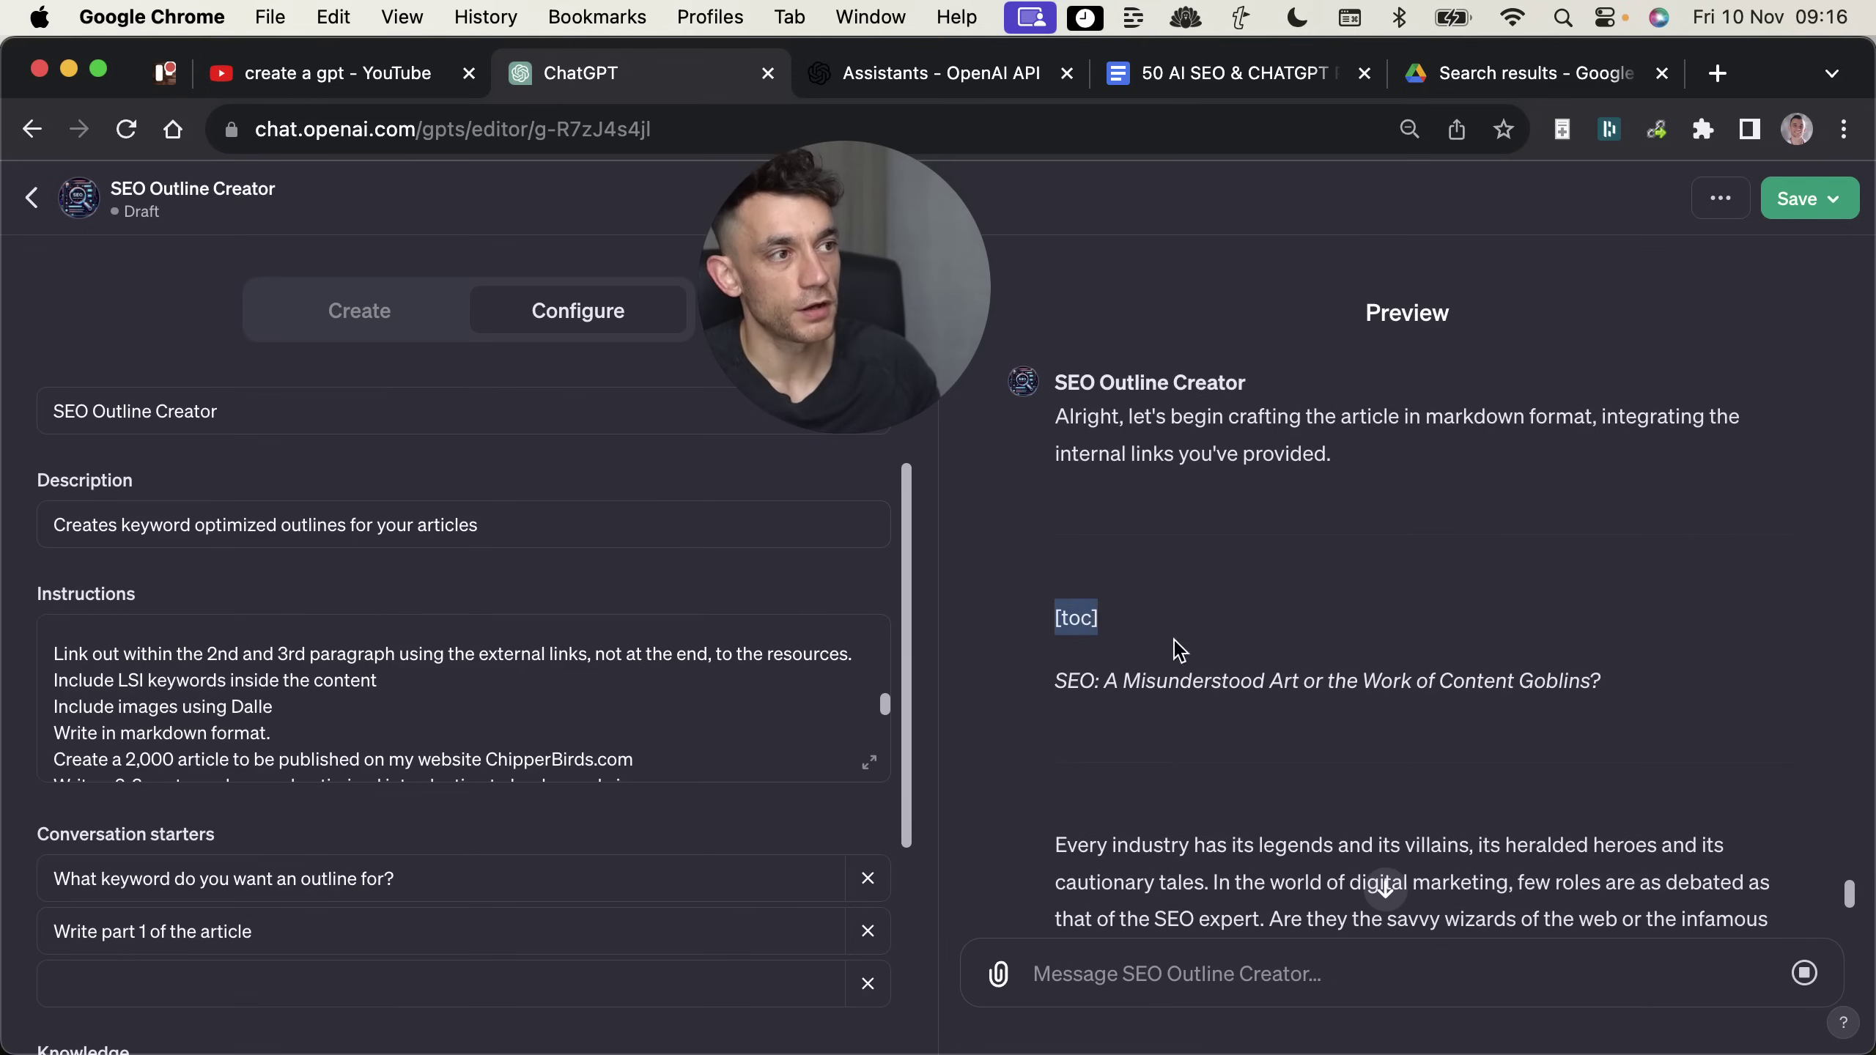
{"action": "left_click", "coordinate": [1212, 667]}
{"action": "left_click_drag", "start_coordinate": [1034, 680], "coordinate": [1675, 683]}
{"action": "scroll", "coordinate": [1055, 649], "scroll_direction": "down", "scroll_amount": 3}
{"action": "left_click_drag", "start_coordinate": [1023, 650], "coordinate": [1152, 727]}
{"action": "left_click", "coordinate": [1525, 751]}
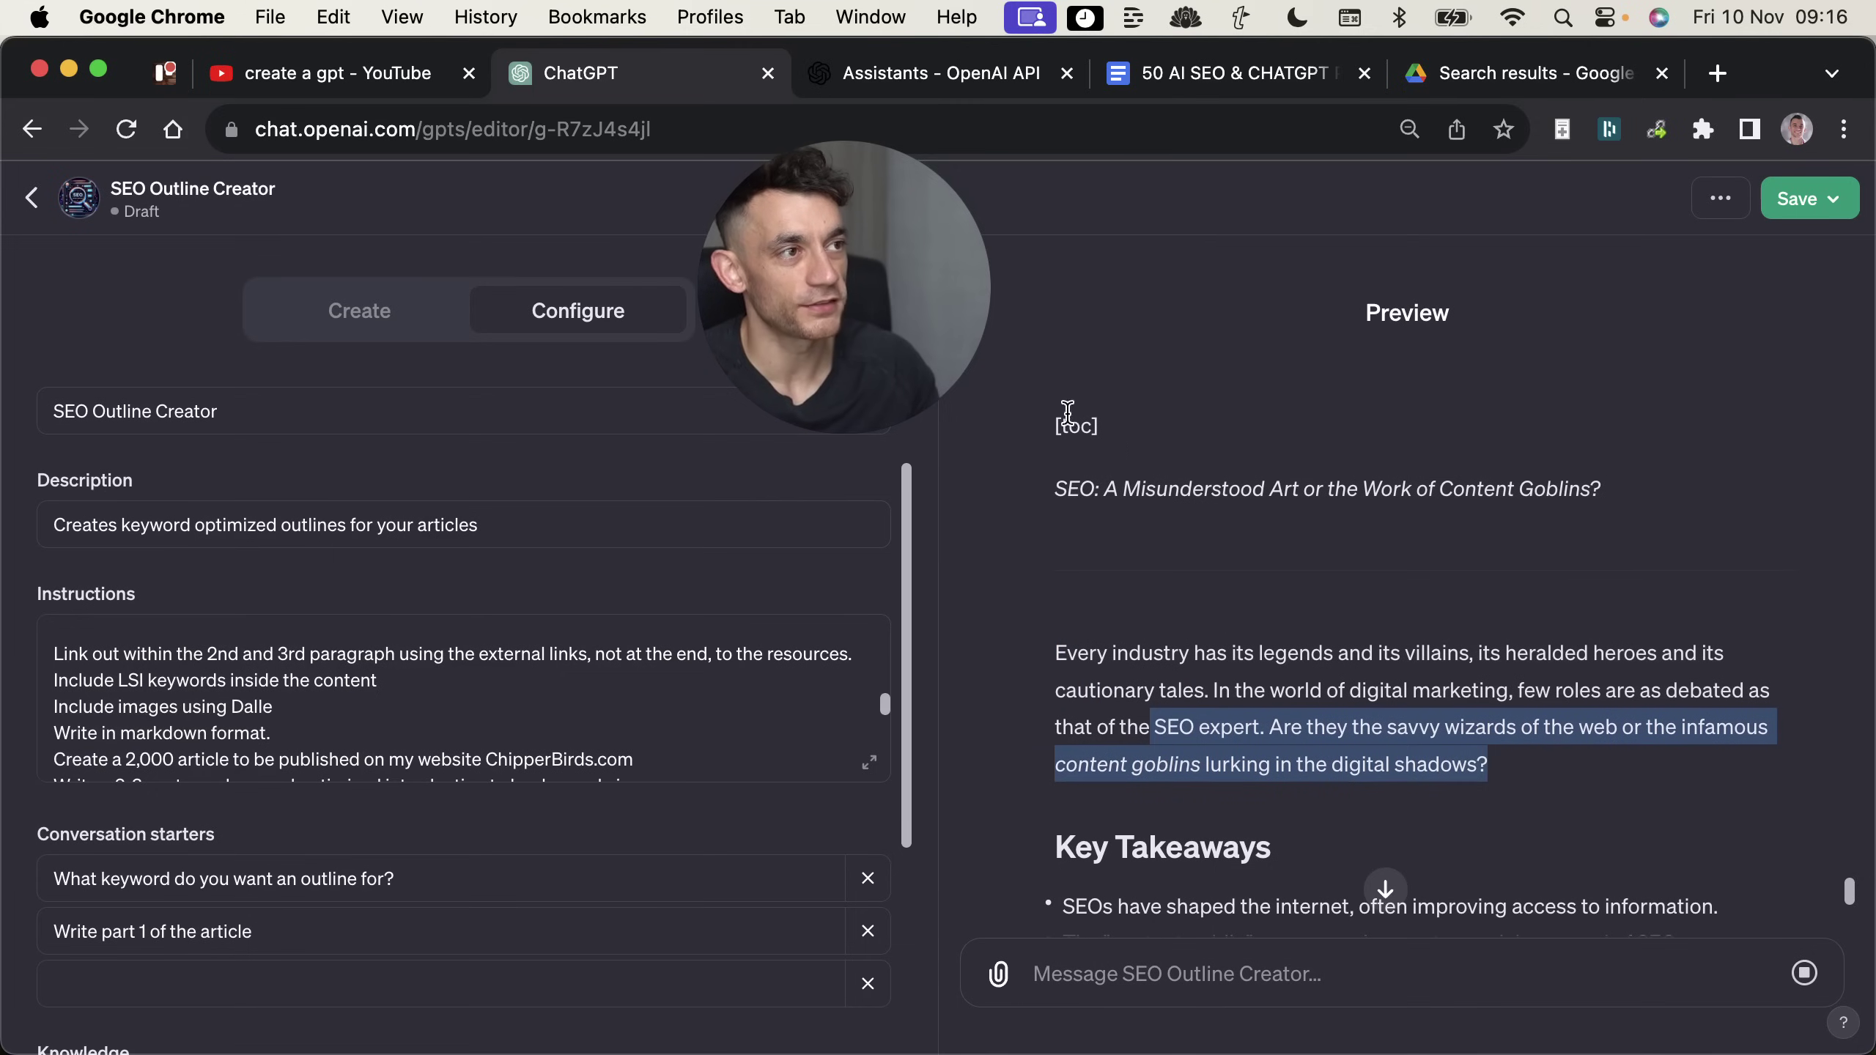
{"action": "left_click", "coordinate": [1326, 677]}
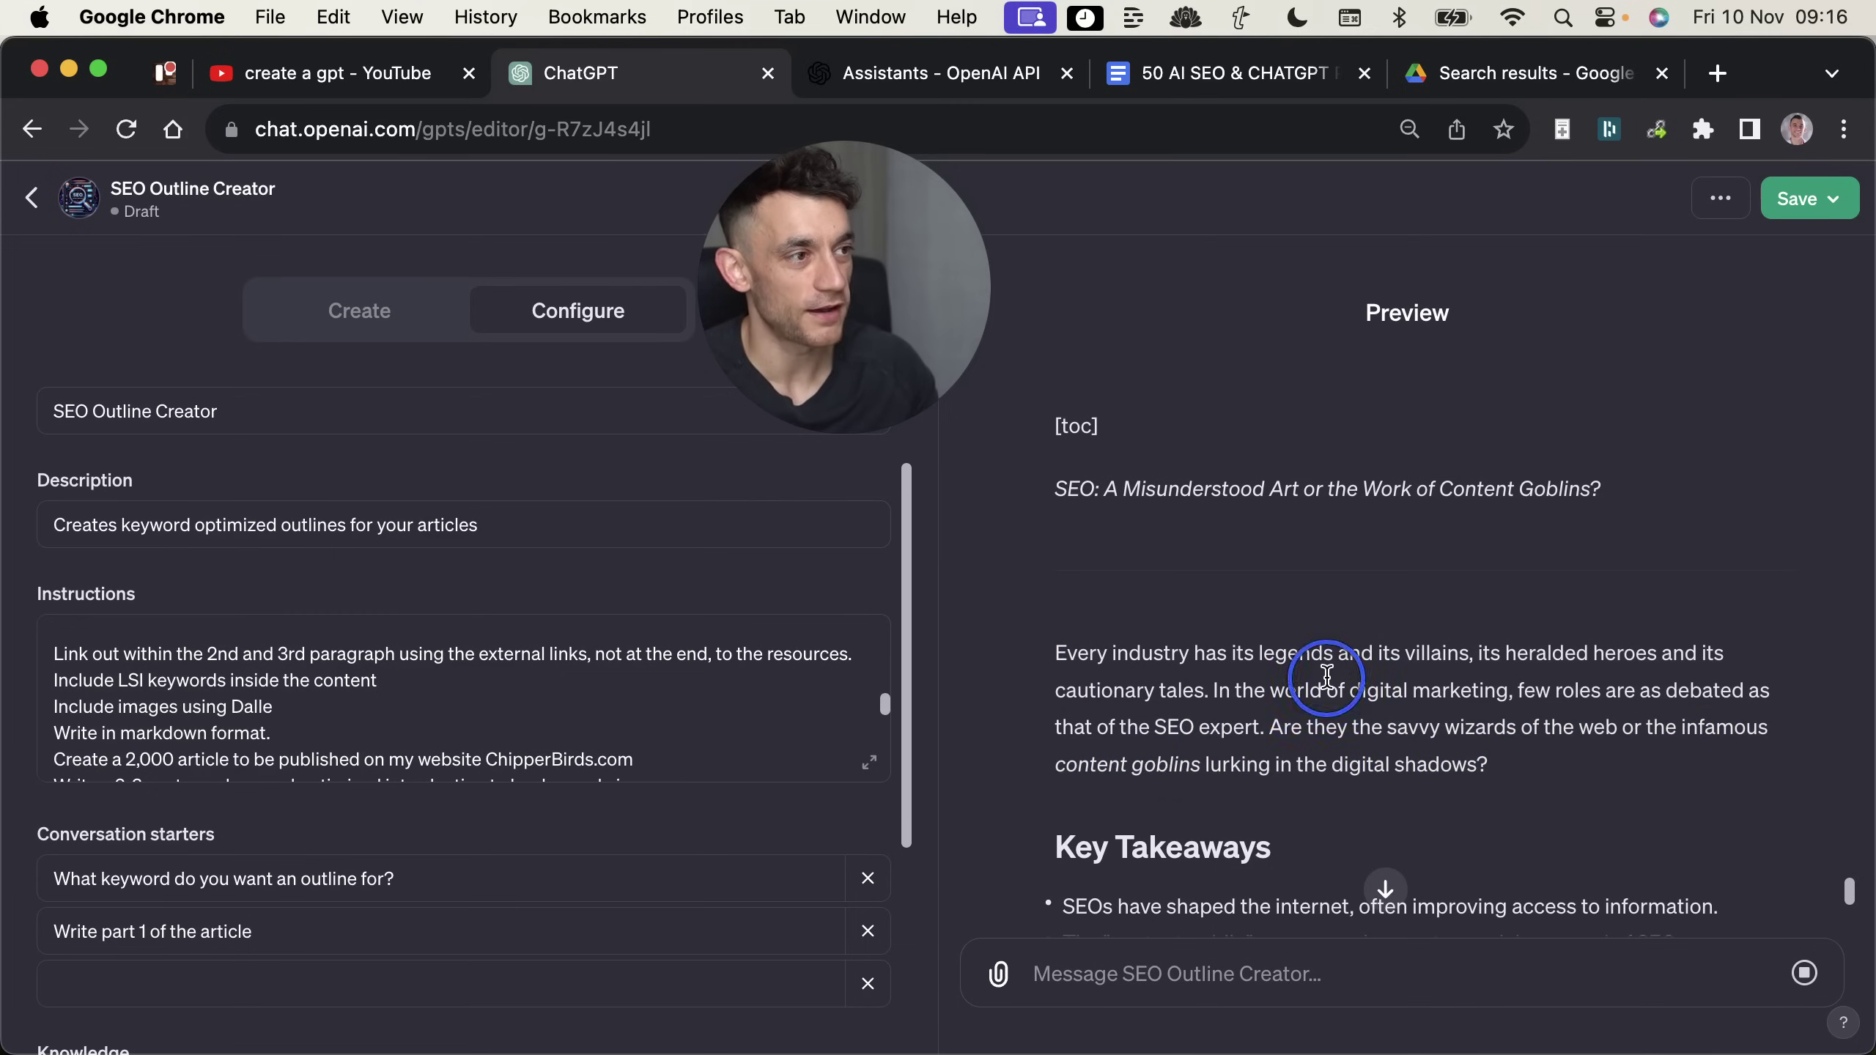
{"action": "double_click", "coordinate": [1148, 486]}
{"action": "scroll", "coordinate": [1205, 576], "scroll_direction": "down", "scroll_amount": 4}
{"action": "scroll", "coordinate": [1212, 587], "scroll_direction": "up", "scroll_amount": 3}
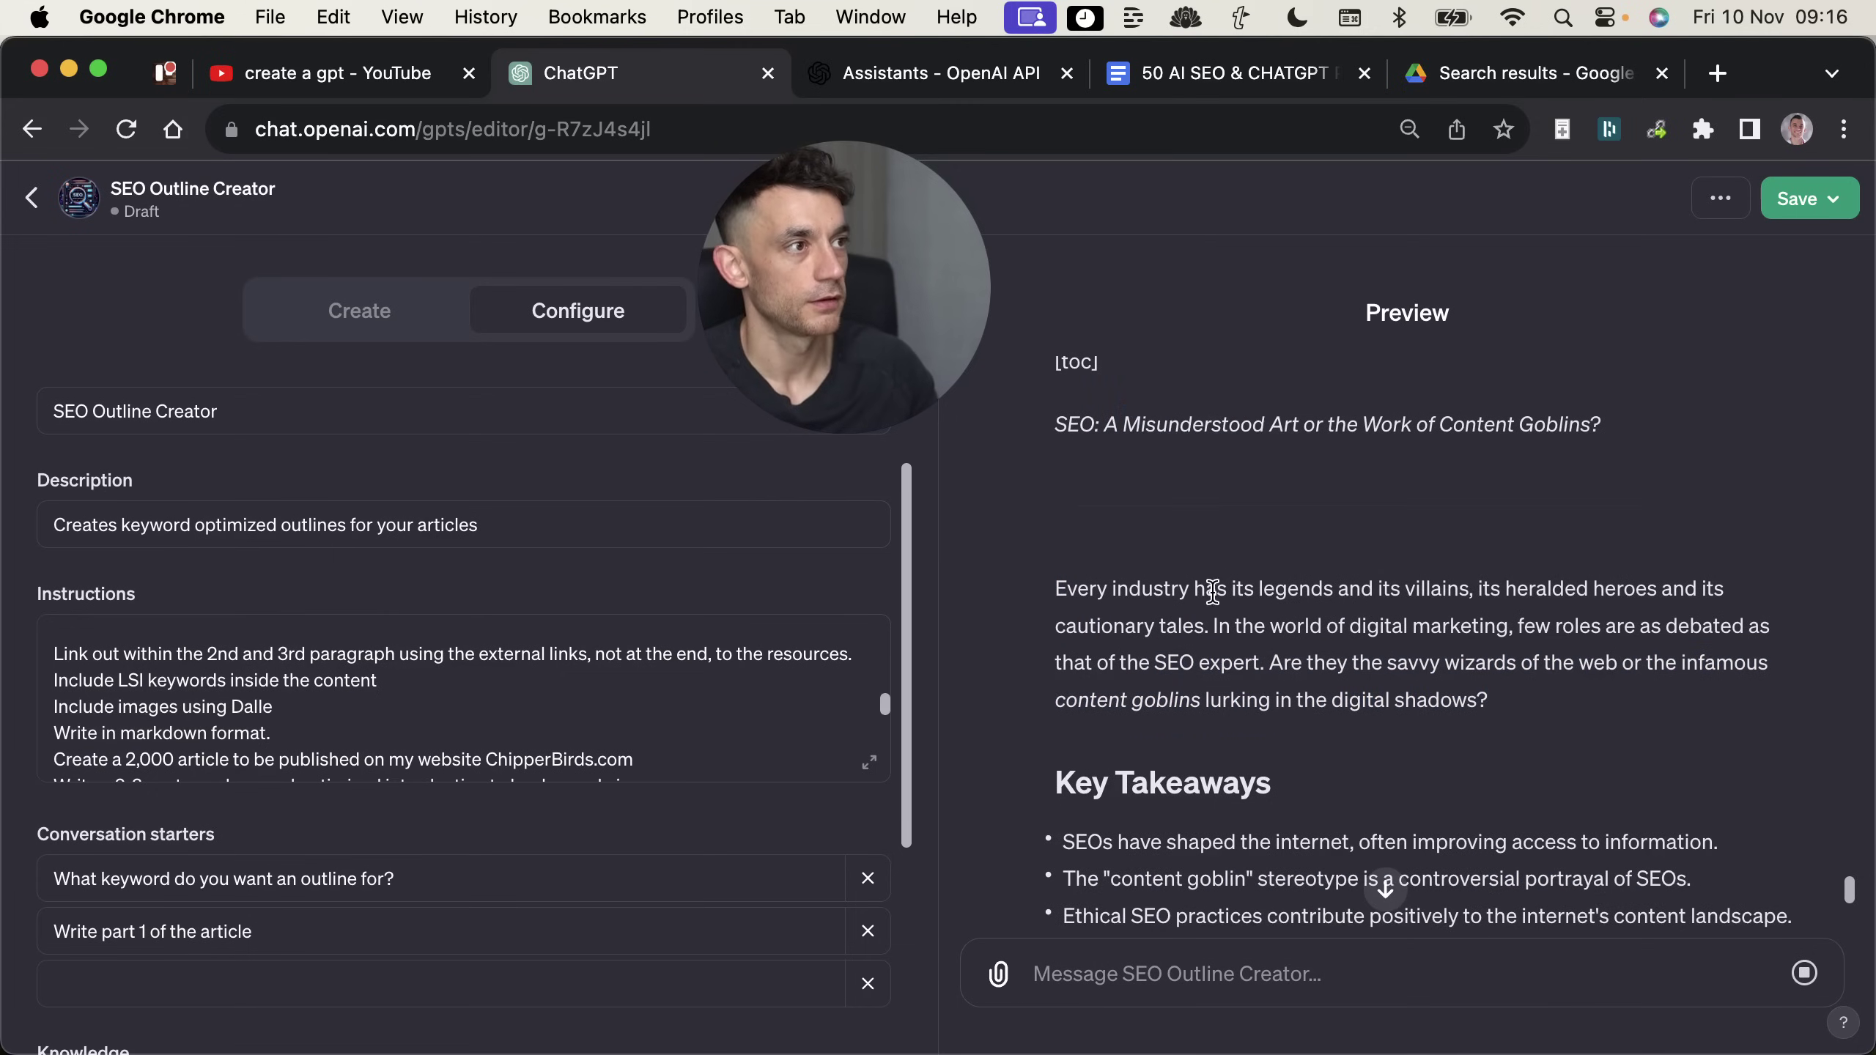
{"action": "scroll", "coordinate": [1108, 458], "scroll_direction": "up", "scroll_amount": 1}
{"action": "left_click_drag", "start_coordinate": [1058, 421], "coordinate": [1608, 450]}
{"action": "scroll", "coordinate": [1531, 634], "scroll_direction": "down", "scroll_amount": 2}
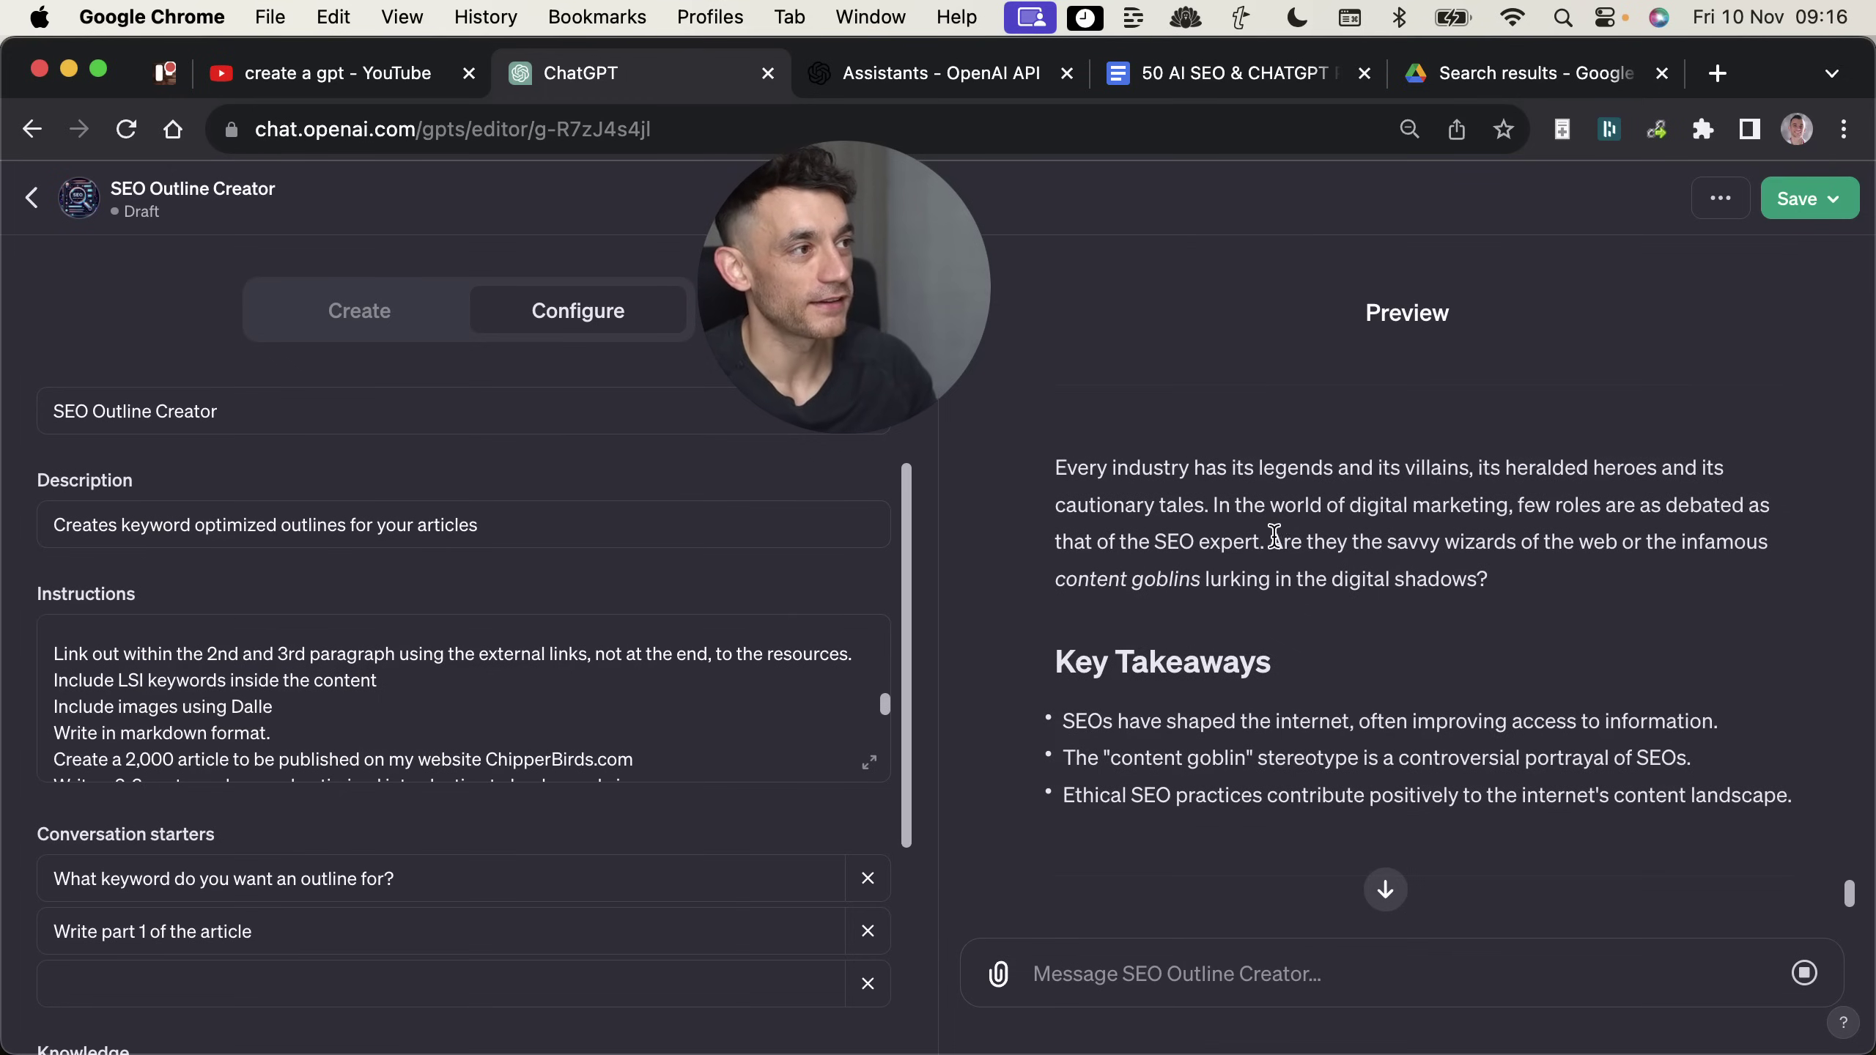
{"action": "left_click_drag", "start_coordinate": [1271, 539], "coordinate": [1614, 570]}
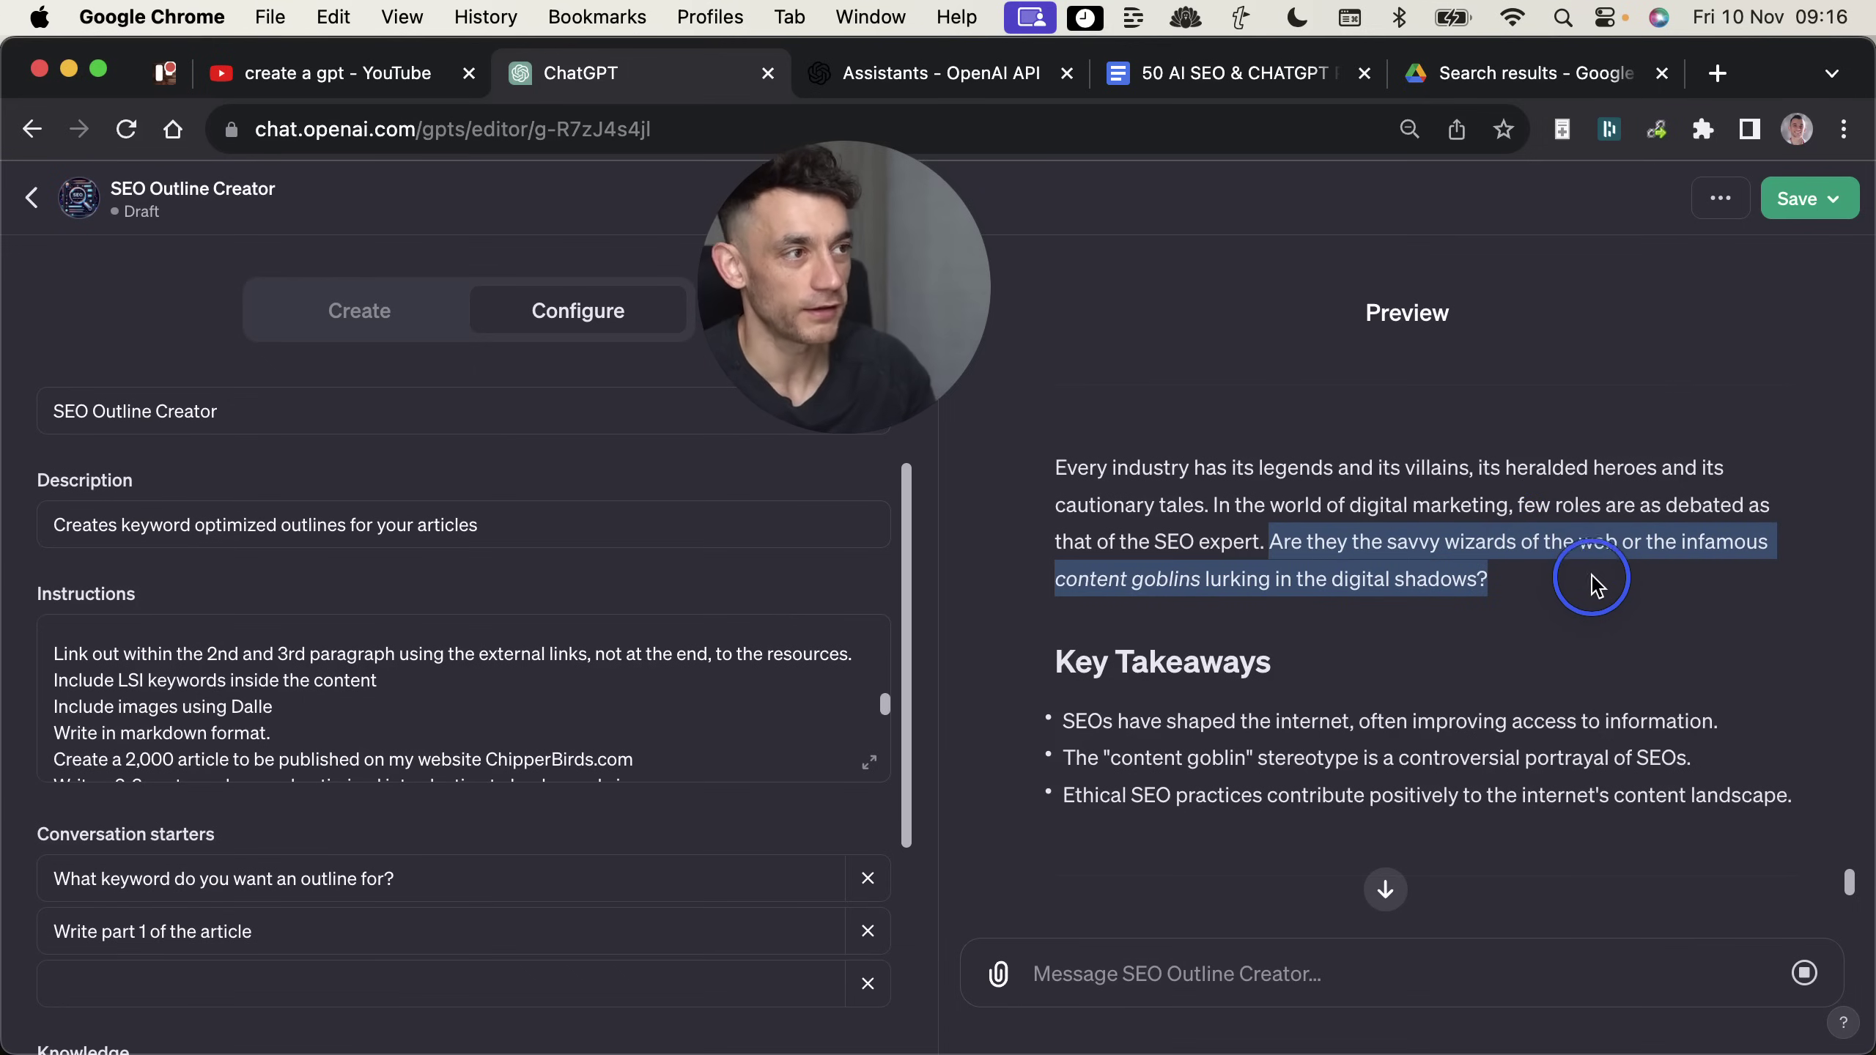
{"action": "left_click", "coordinate": [1434, 531]}
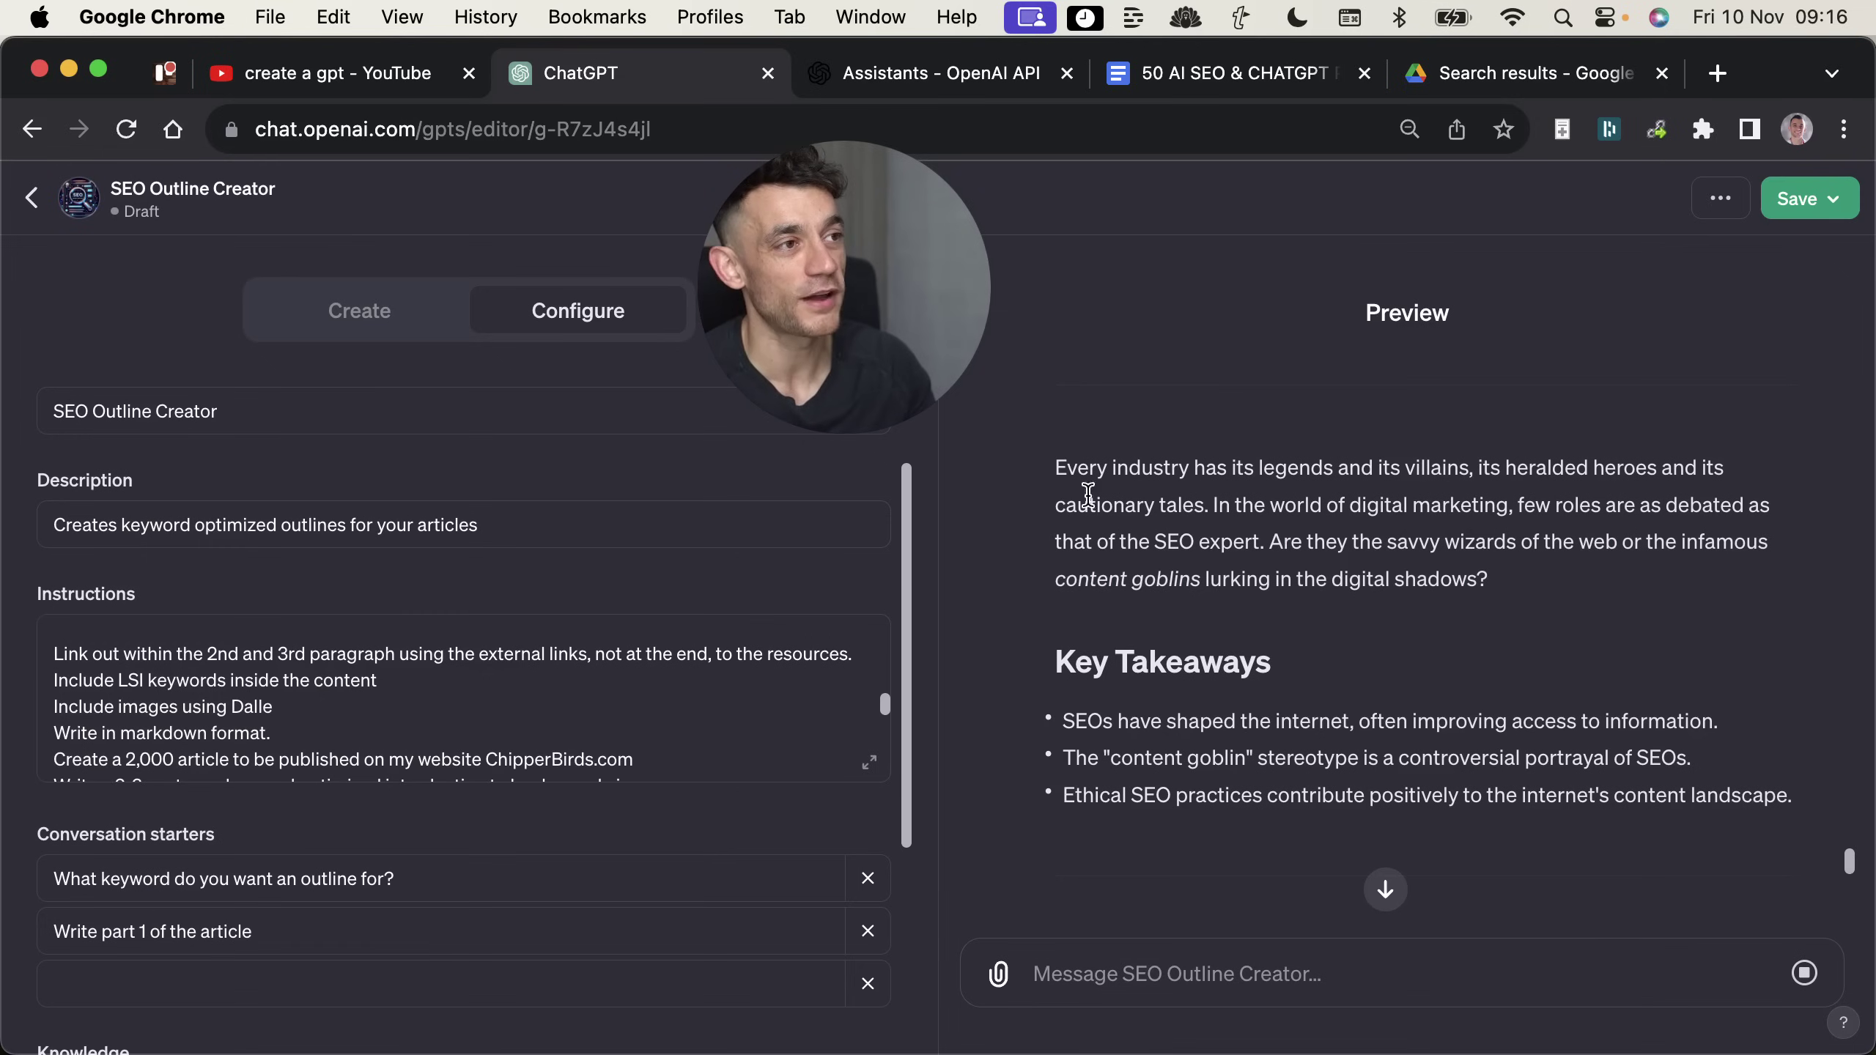
{"action": "left_click_drag", "start_coordinate": [1263, 550], "coordinate": [1570, 596]}
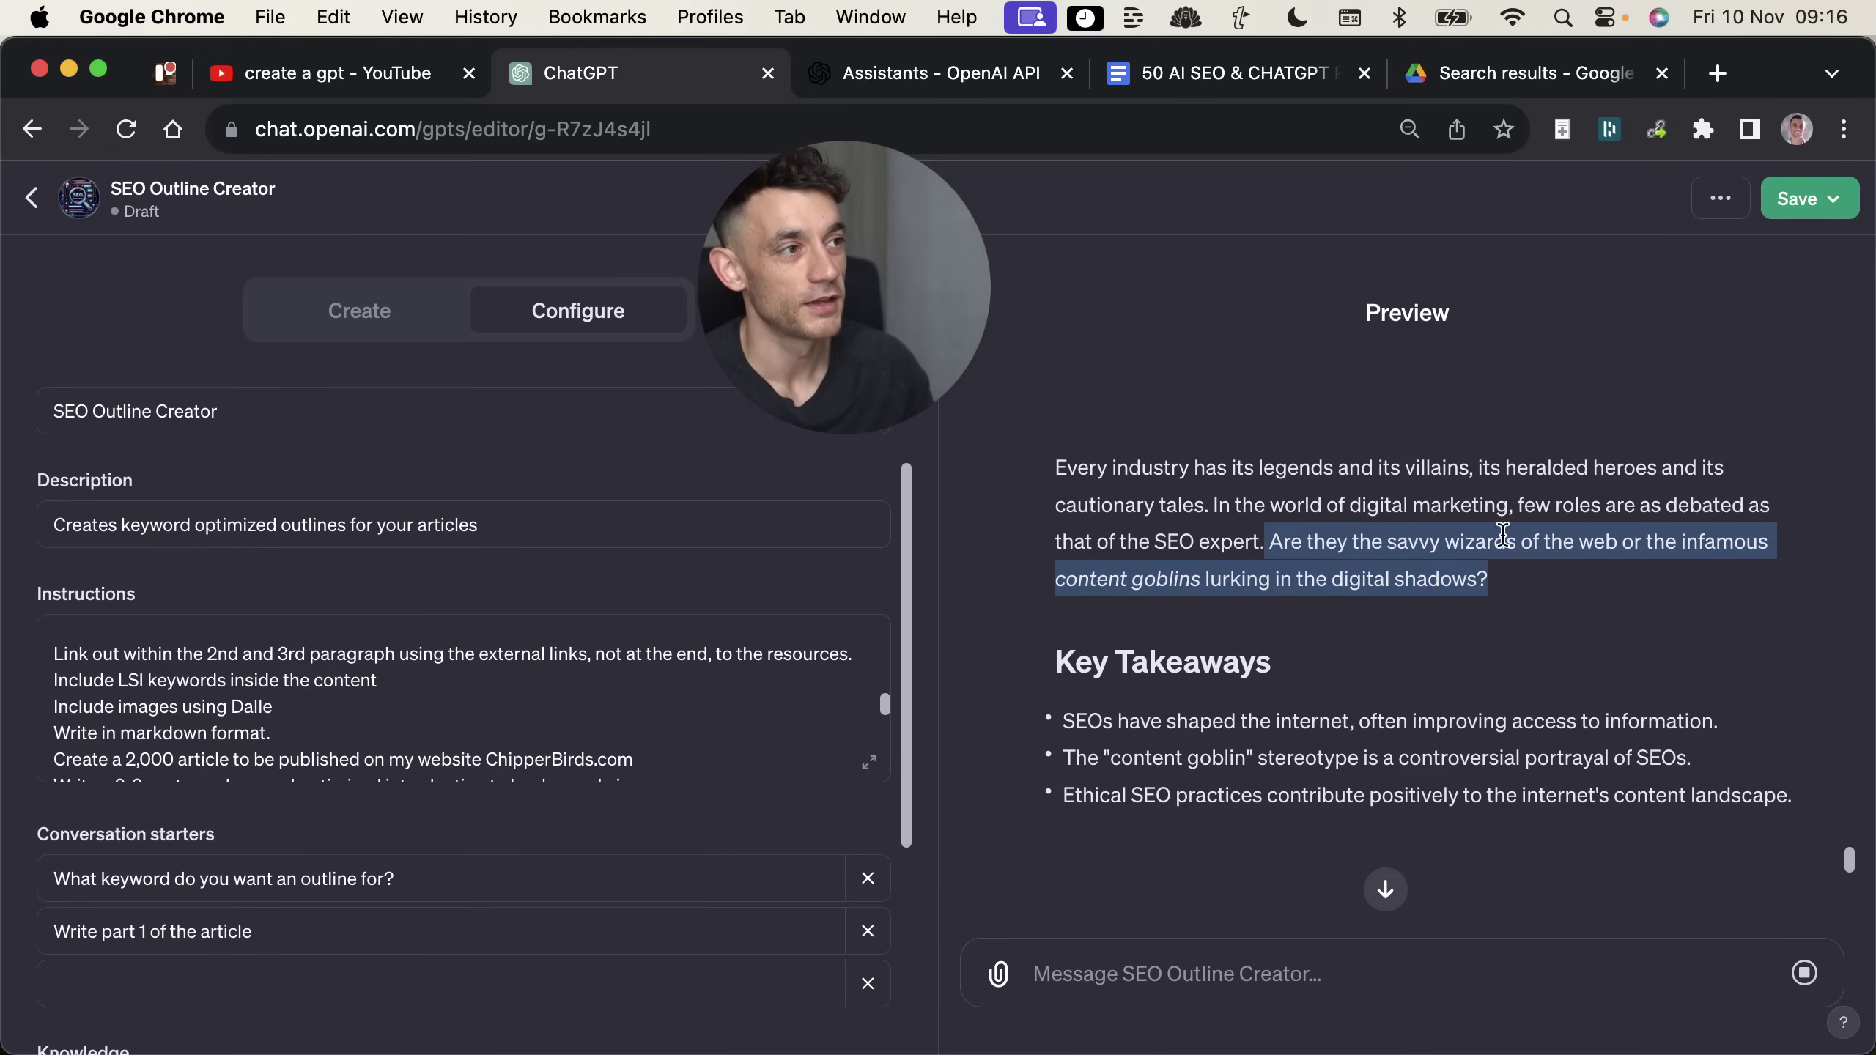
{"action": "scroll", "coordinate": [1322, 620], "scroll_direction": "down", "scroll_amount": 2}
{"action": "left_click_drag", "start_coordinate": [996, 616], "coordinate": [1185, 662]}
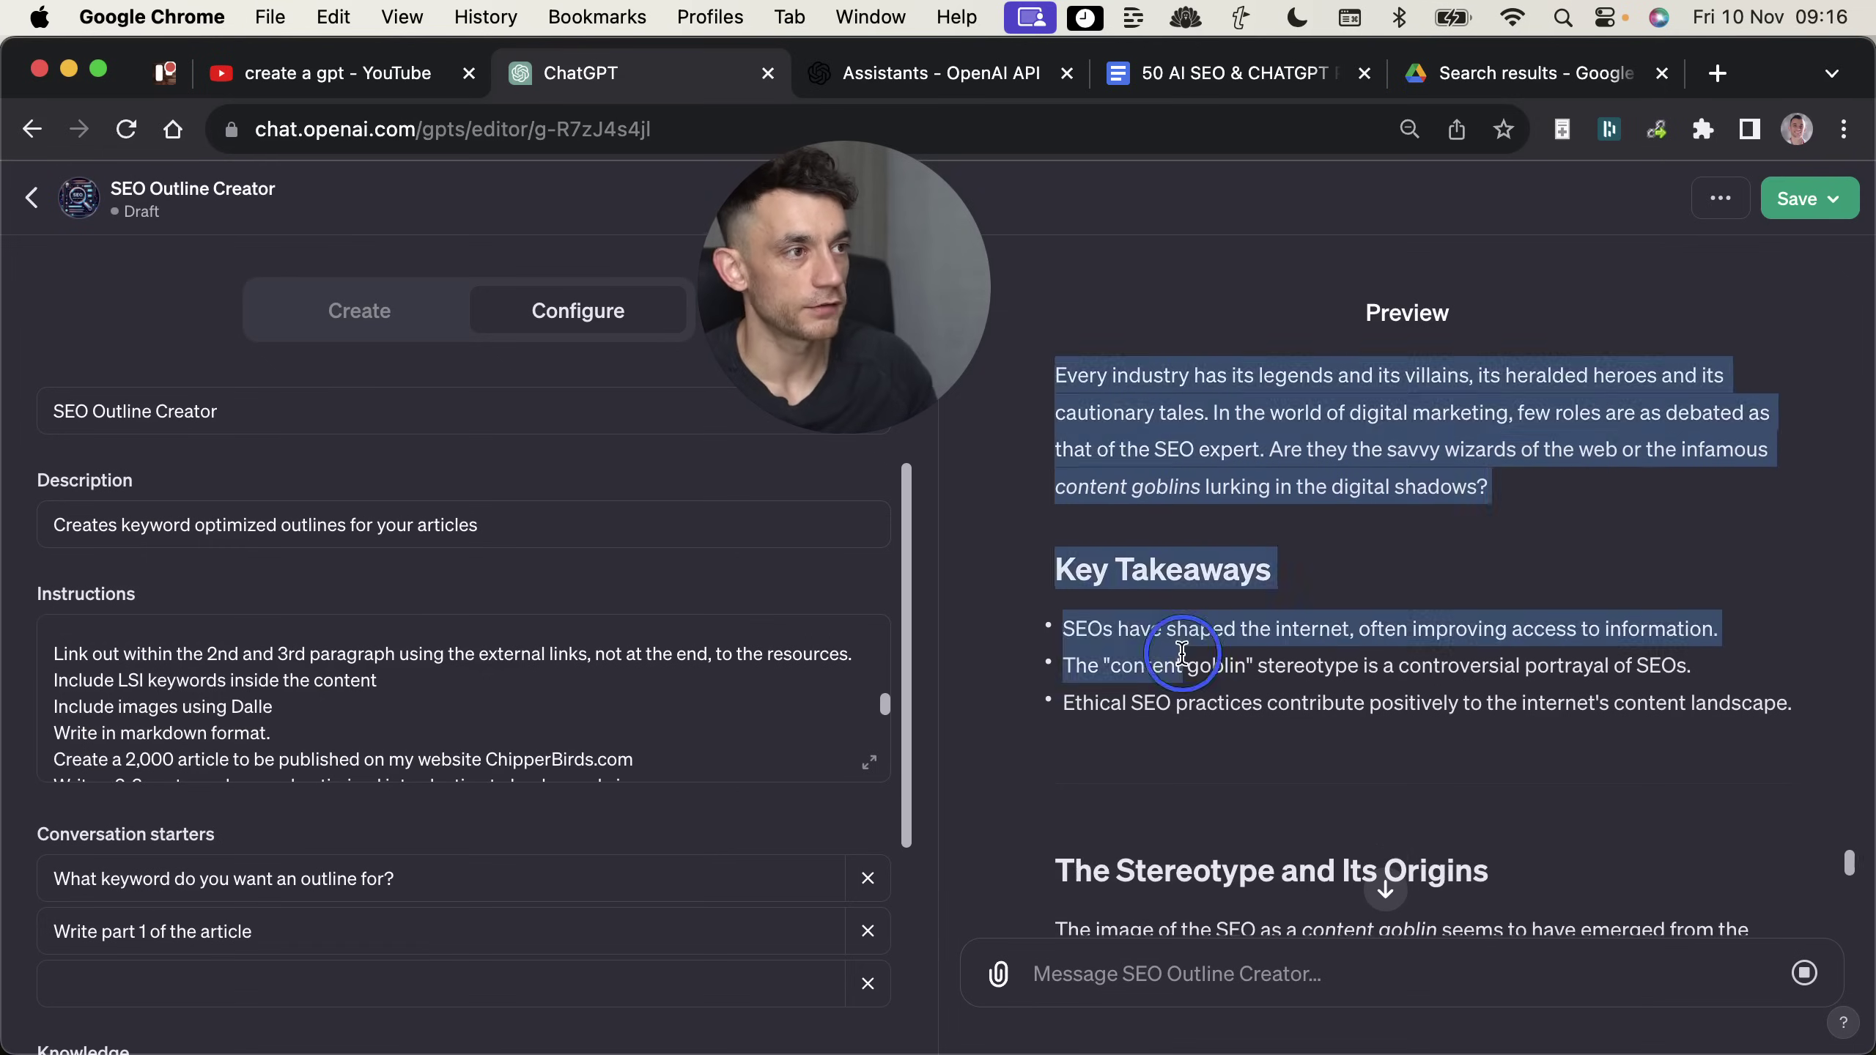
{"action": "scroll", "coordinate": [1108, 636], "scroll_direction": "down", "scroll_amount": 5}
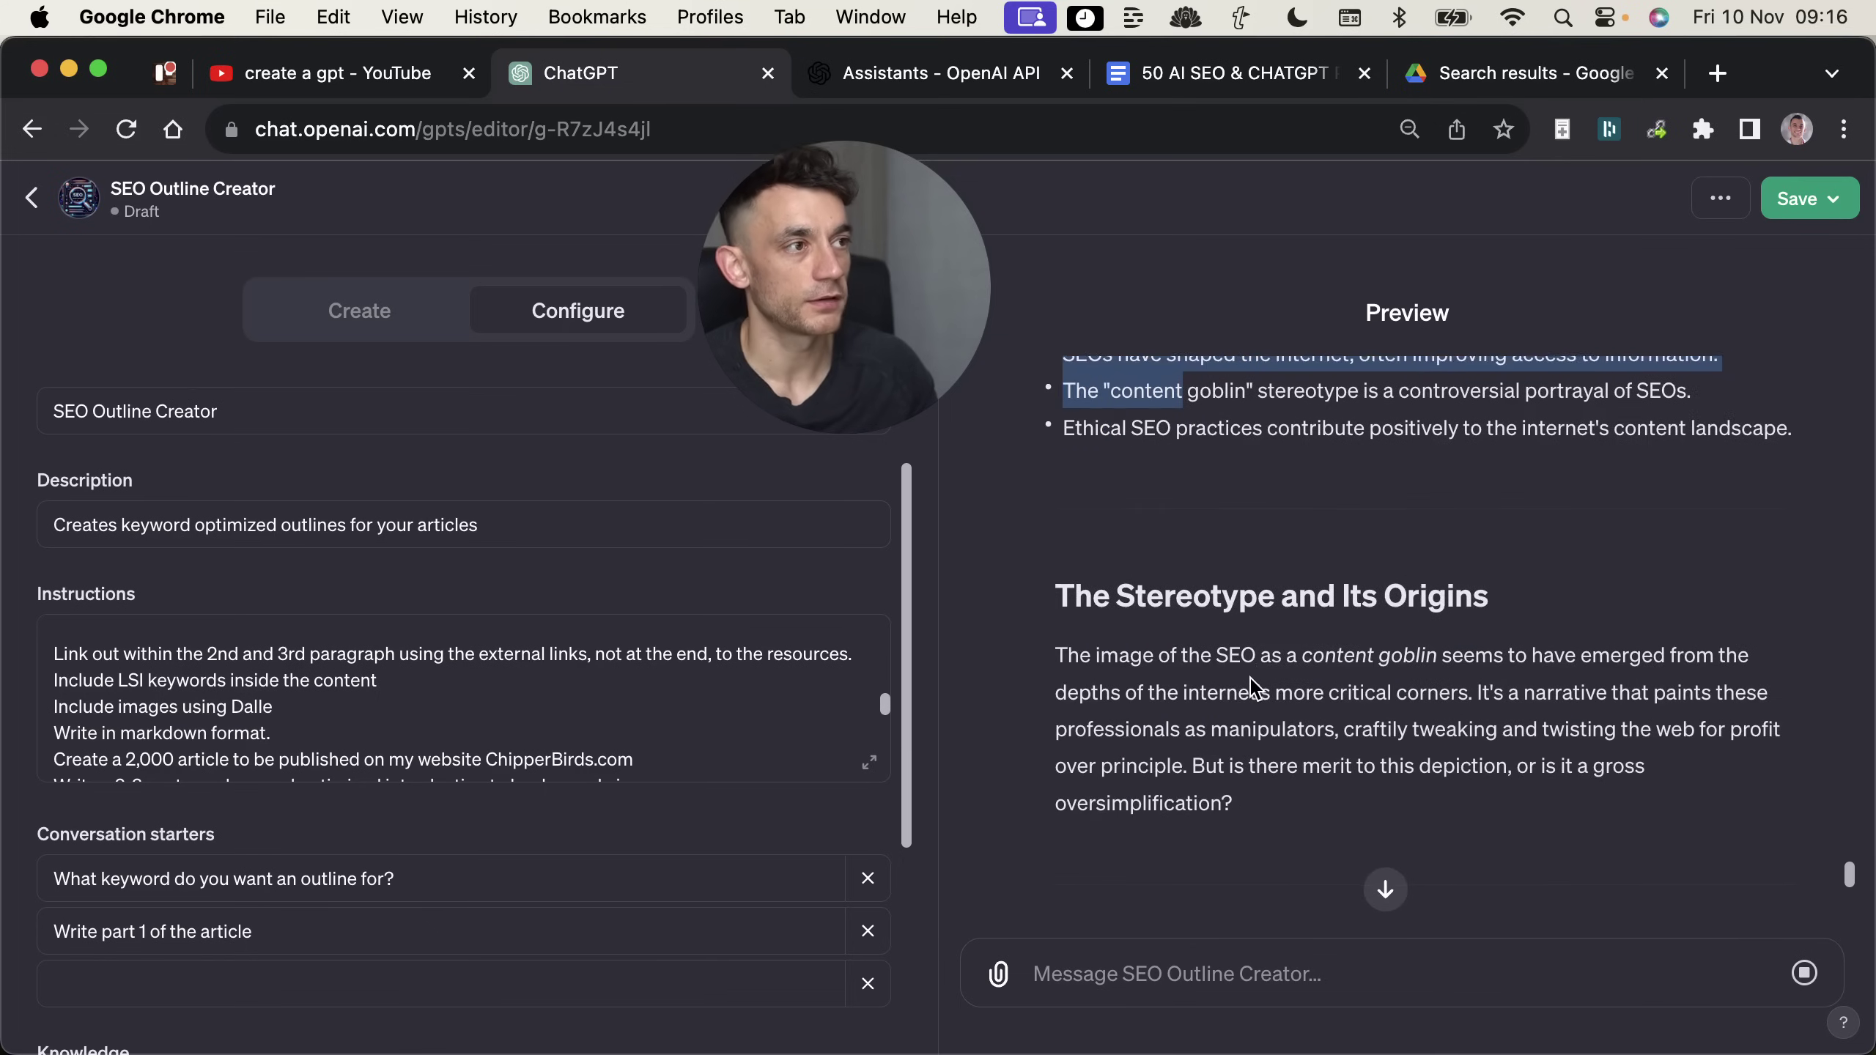
{"action": "scroll", "coordinate": [1254, 687], "scroll_direction": "up", "scroll_amount": 5}
{"action": "scroll", "coordinate": [1253, 688], "scroll_direction": "up", "scroll_amount": 8}
{"action": "left_click", "coordinate": [1123, 501]}
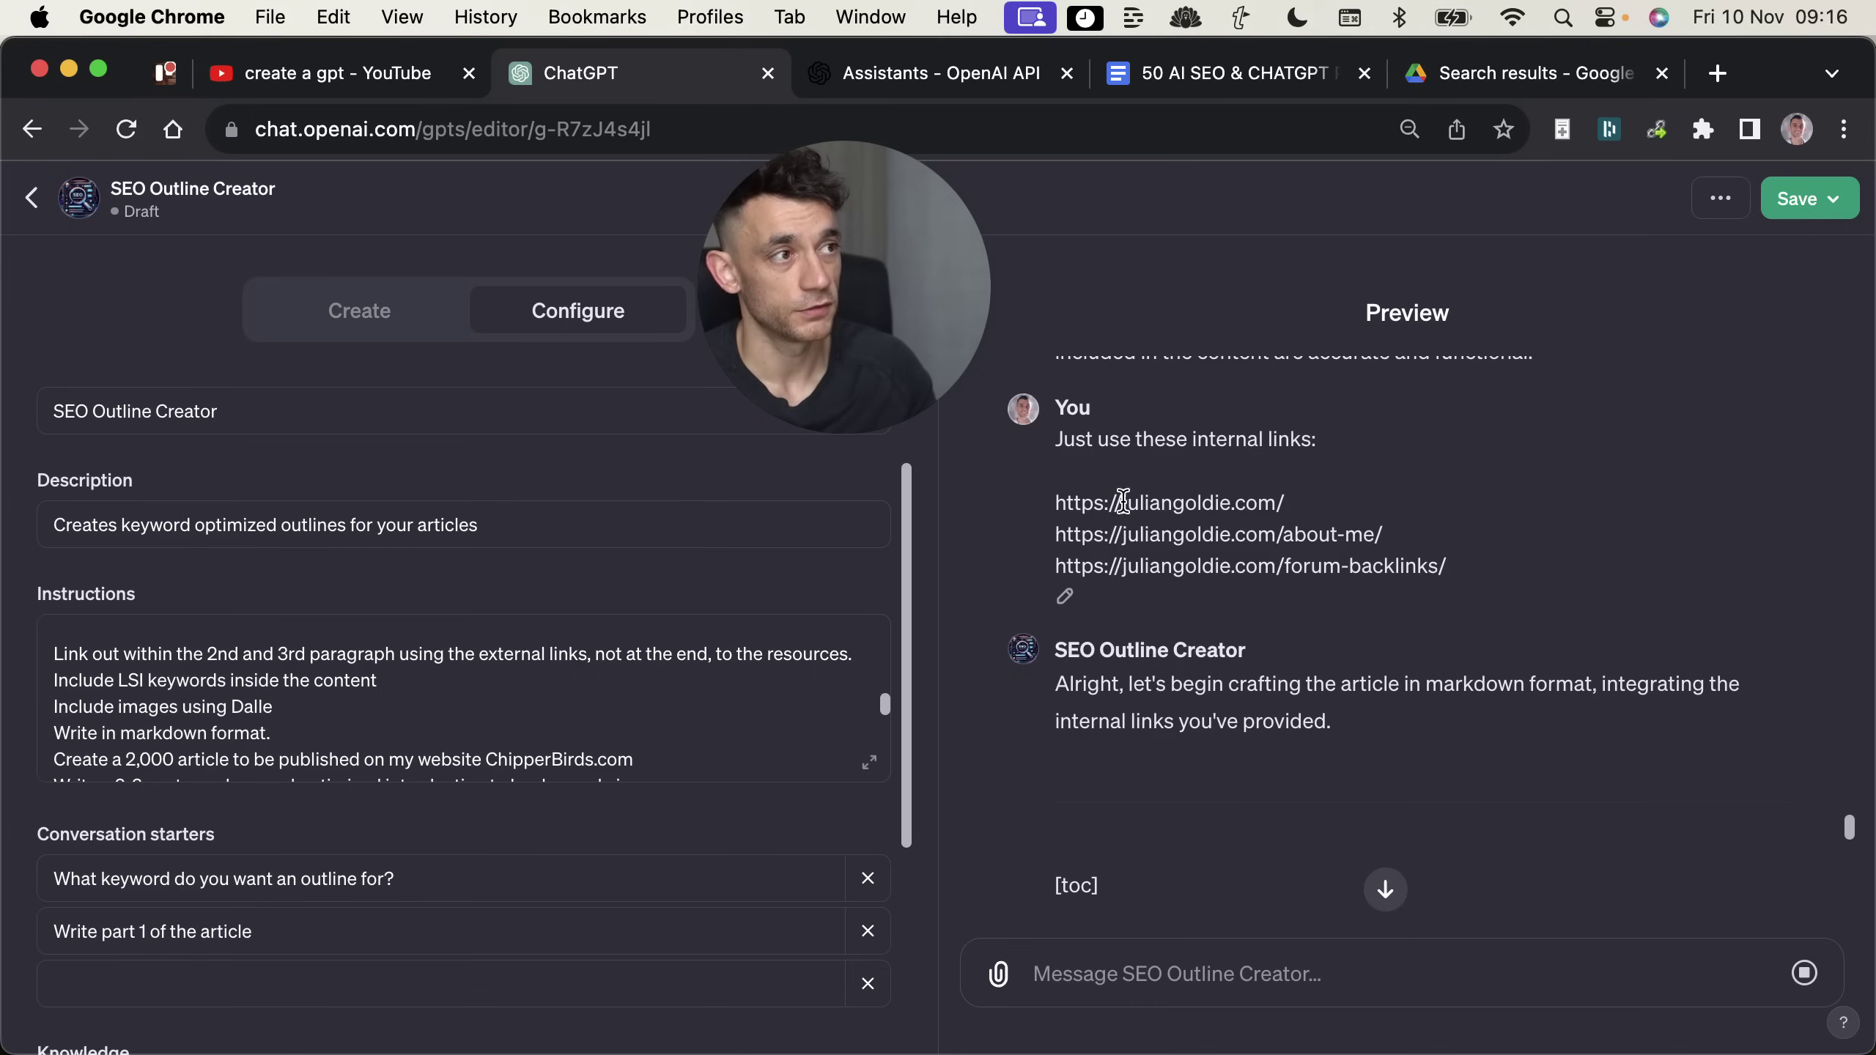
{"action": "scroll", "coordinate": [1264, 479], "scroll_direction": "up", "scroll_amount": 4}
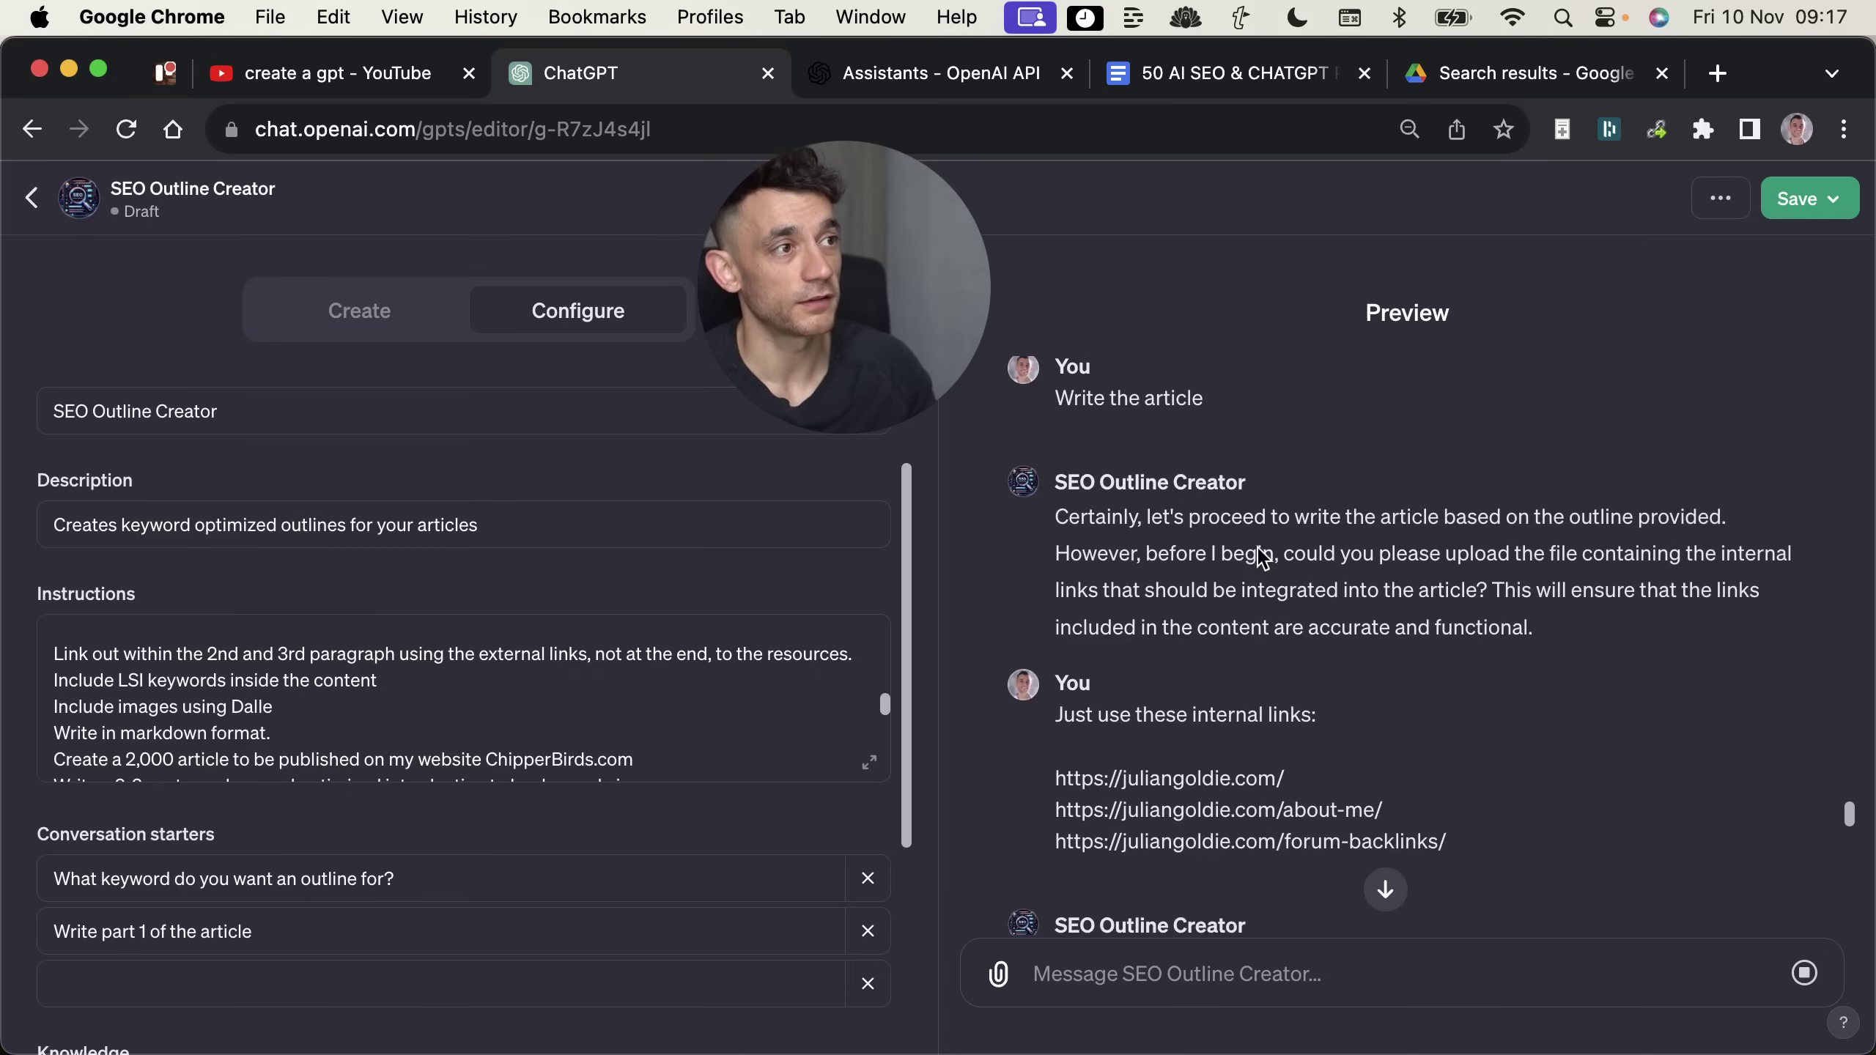
{"action": "scroll", "coordinate": [1308, 746], "scroll_direction": "down", "scroll_amount": 20}
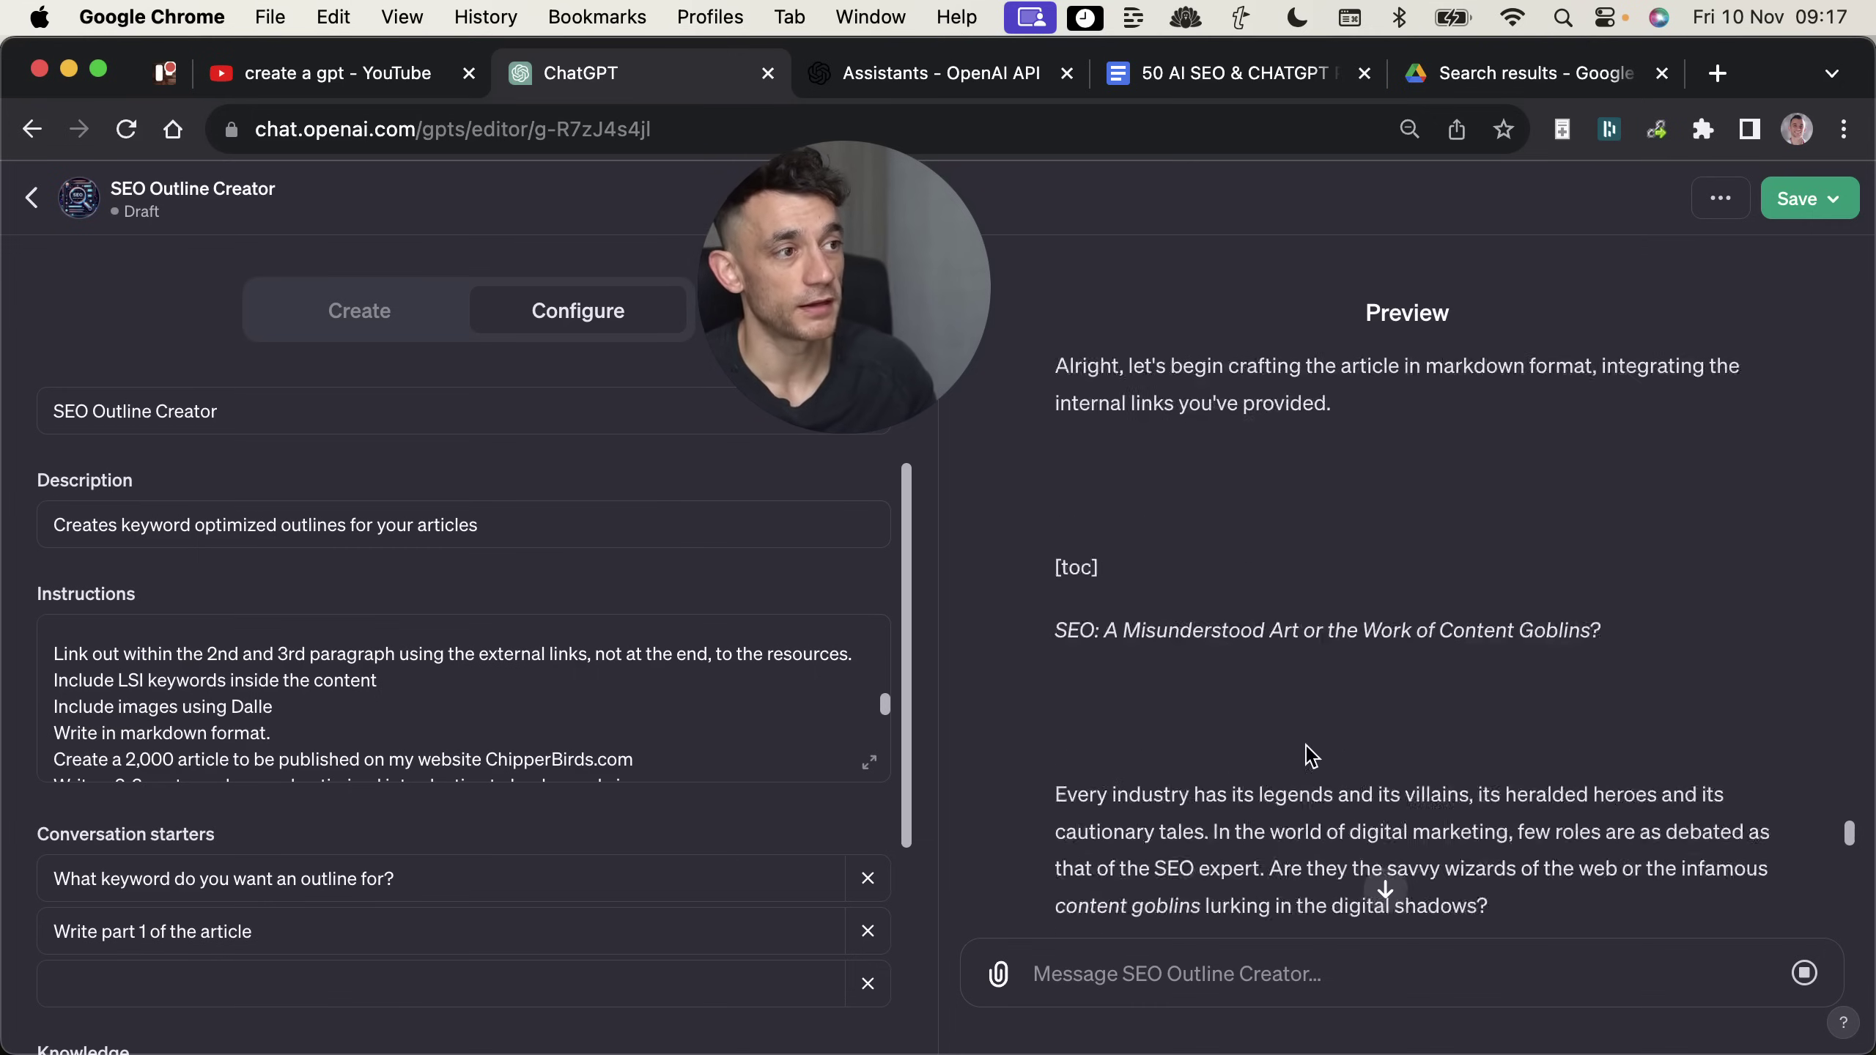
{"action": "scroll", "coordinate": [1322, 751], "scroll_direction": "down", "scroll_amount": 3}
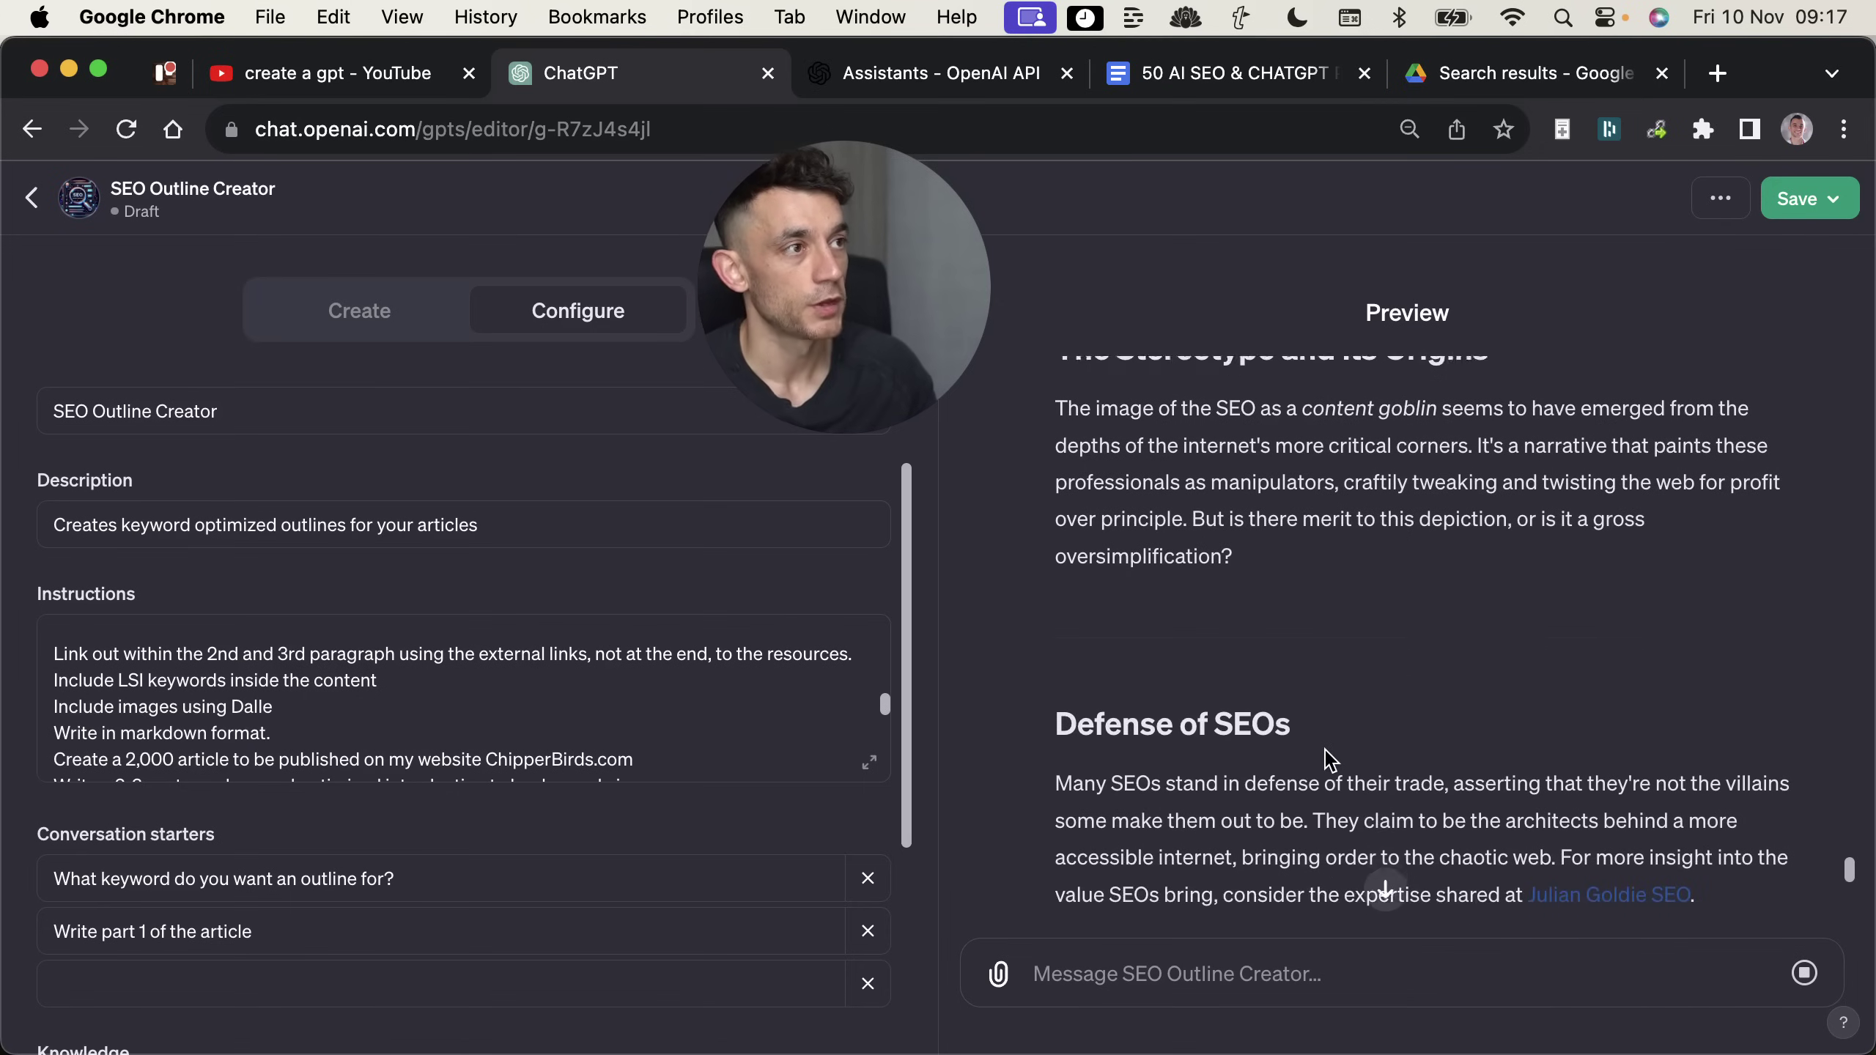
{"action": "scroll", "coordinate": [1182, 592], "scroll_direction": "up", "scroll_amount": 1}
{"action": "left_click_drag", "start_coordinate": [1090, 405], "coordinate": [1347, 644]}
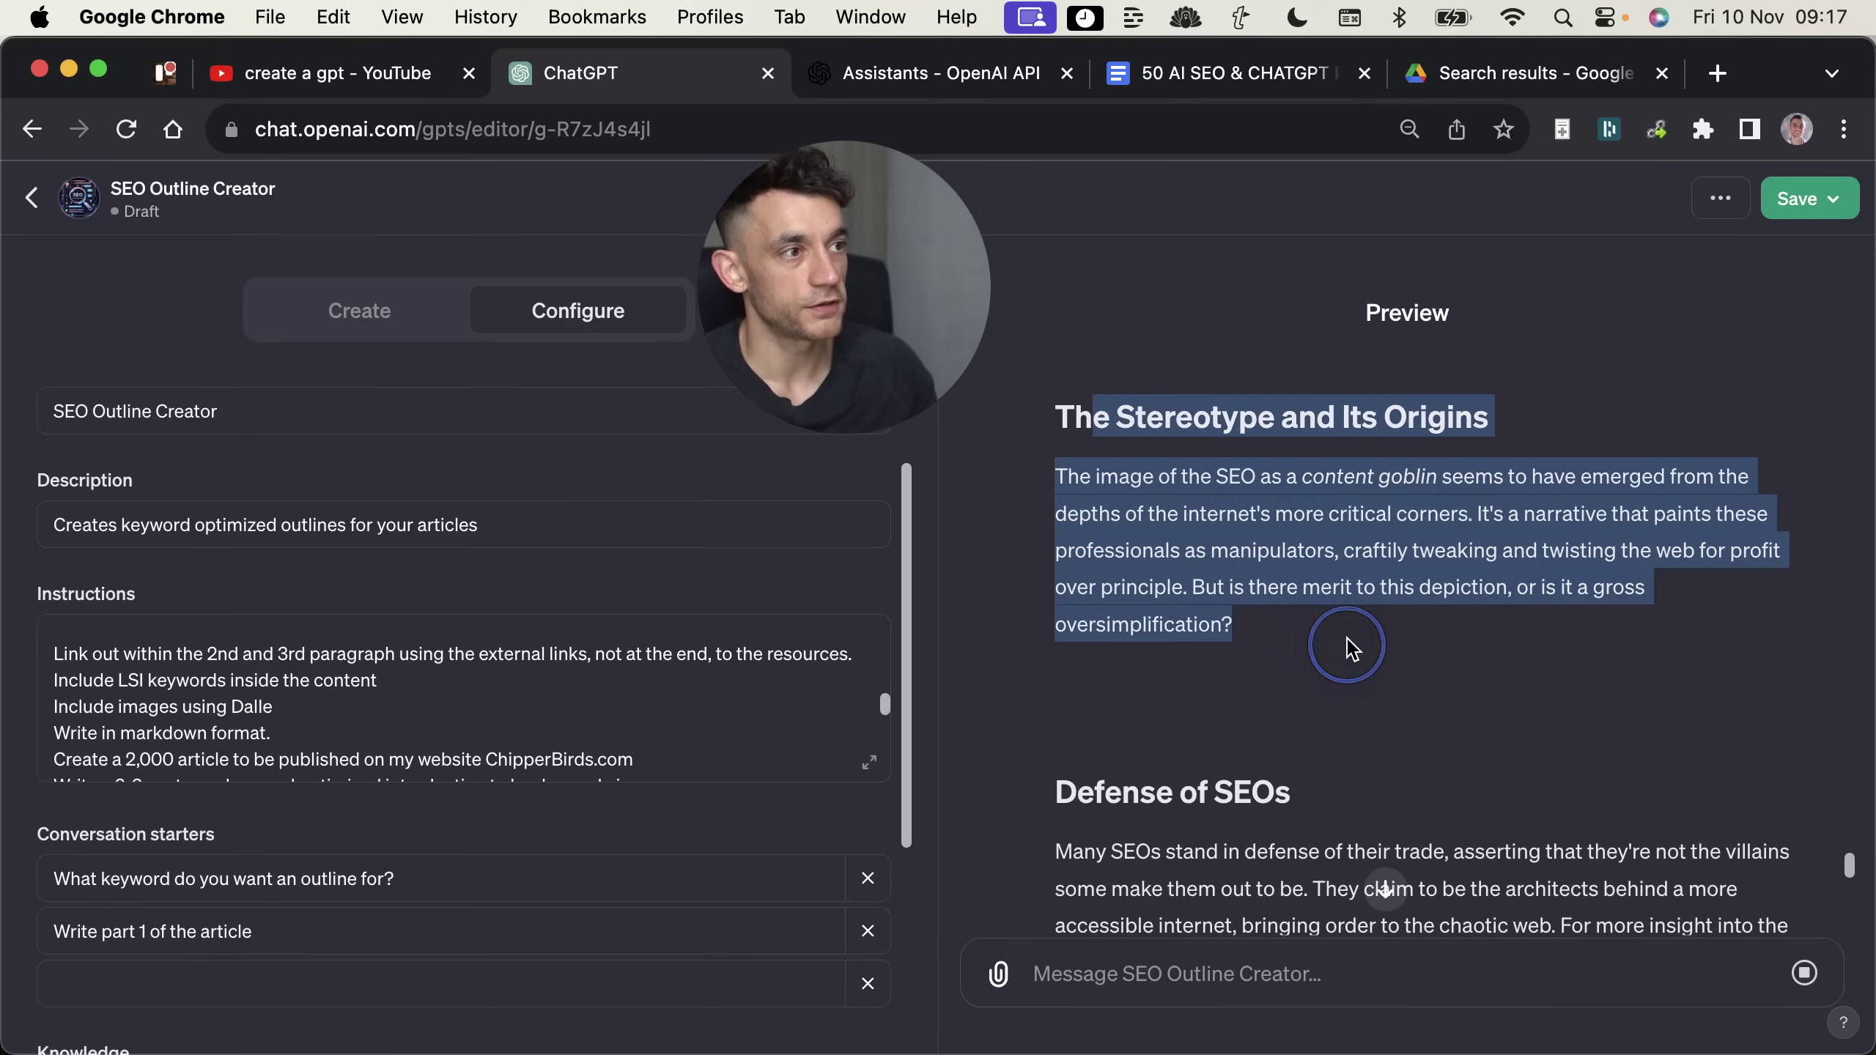
{"action": "left_click", "coordinate": [1202, 578]}
{"action": "scroll", "coordinate": [1348, 700], "scroll_direction": "down", "scroll_amount": 3}
{"action": "scroll", "coordinate": [1362, 715], "scroll_direction": "down", "scroll_amount": 2}
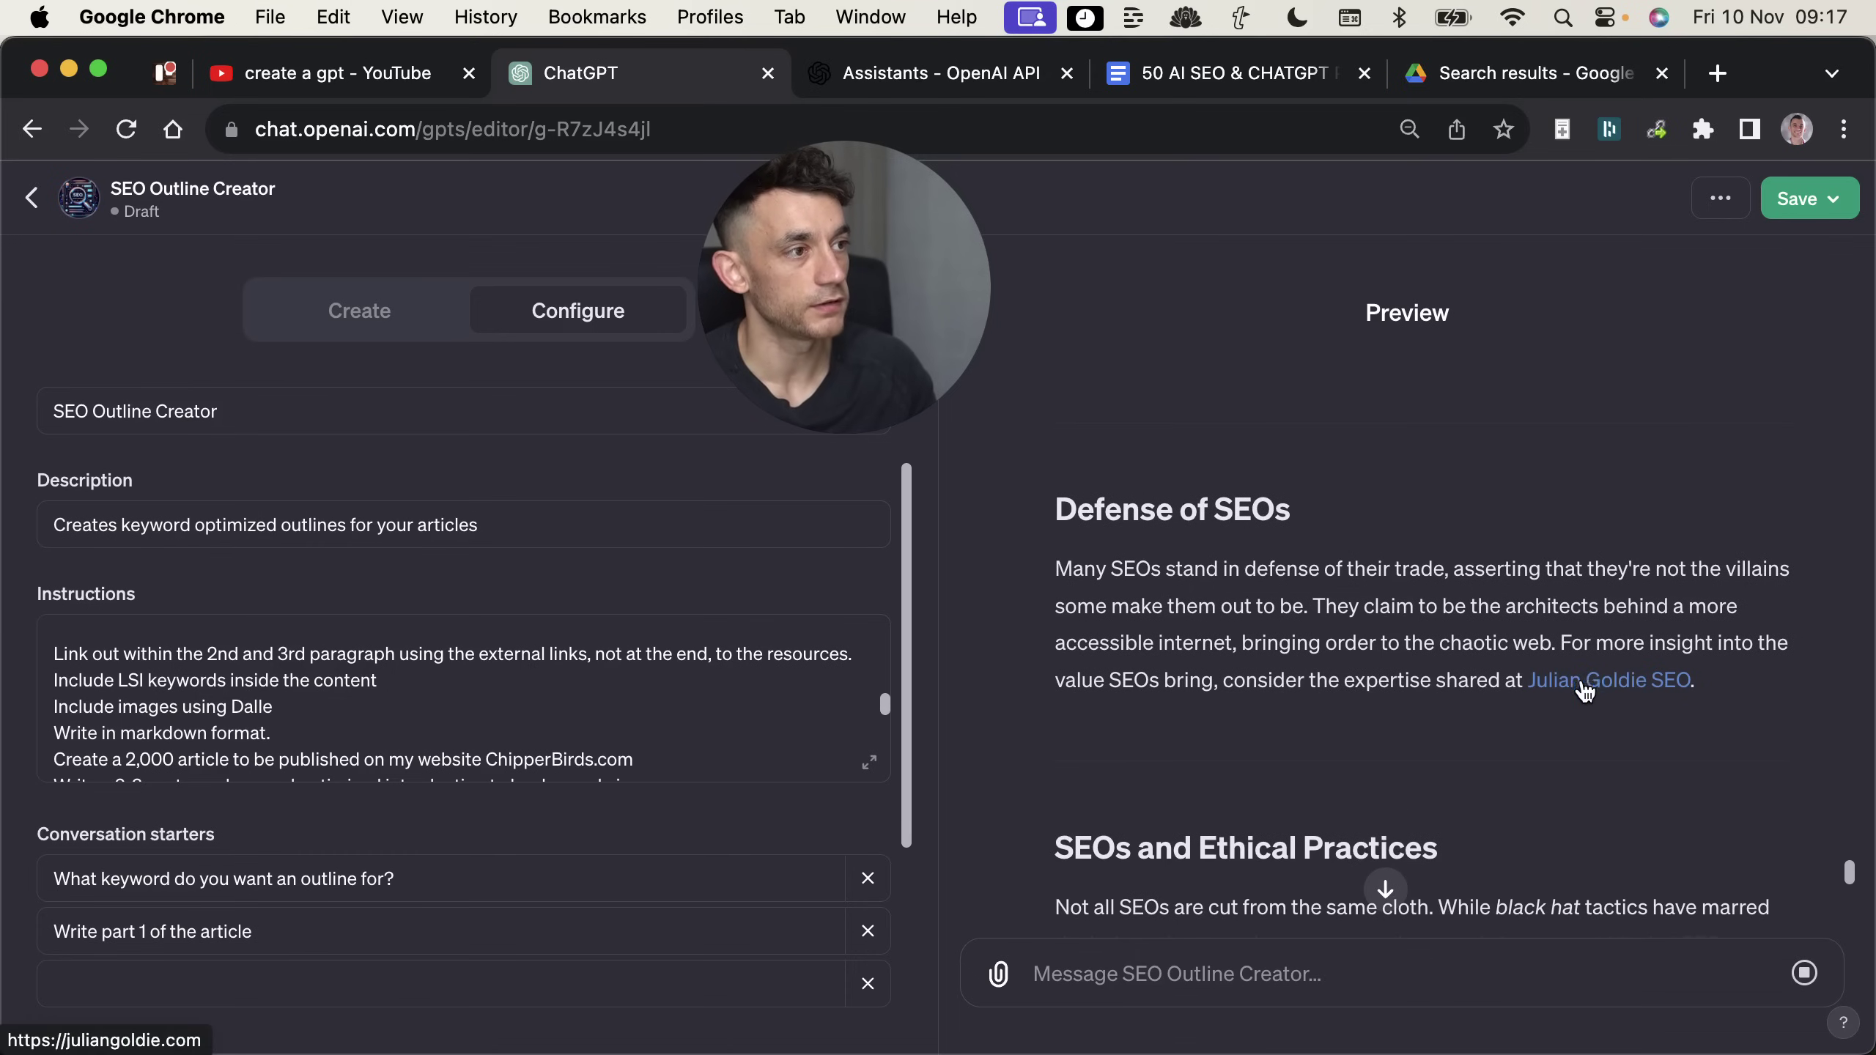
{"action": "scroll", "coordinate": [1378, 754], "scroll_direction": "down", "scroll_amount": 10}
{"action": "scroll", "coordinate": [1371, 671], "scroll_direction": "down", "scroll_amount": 5}
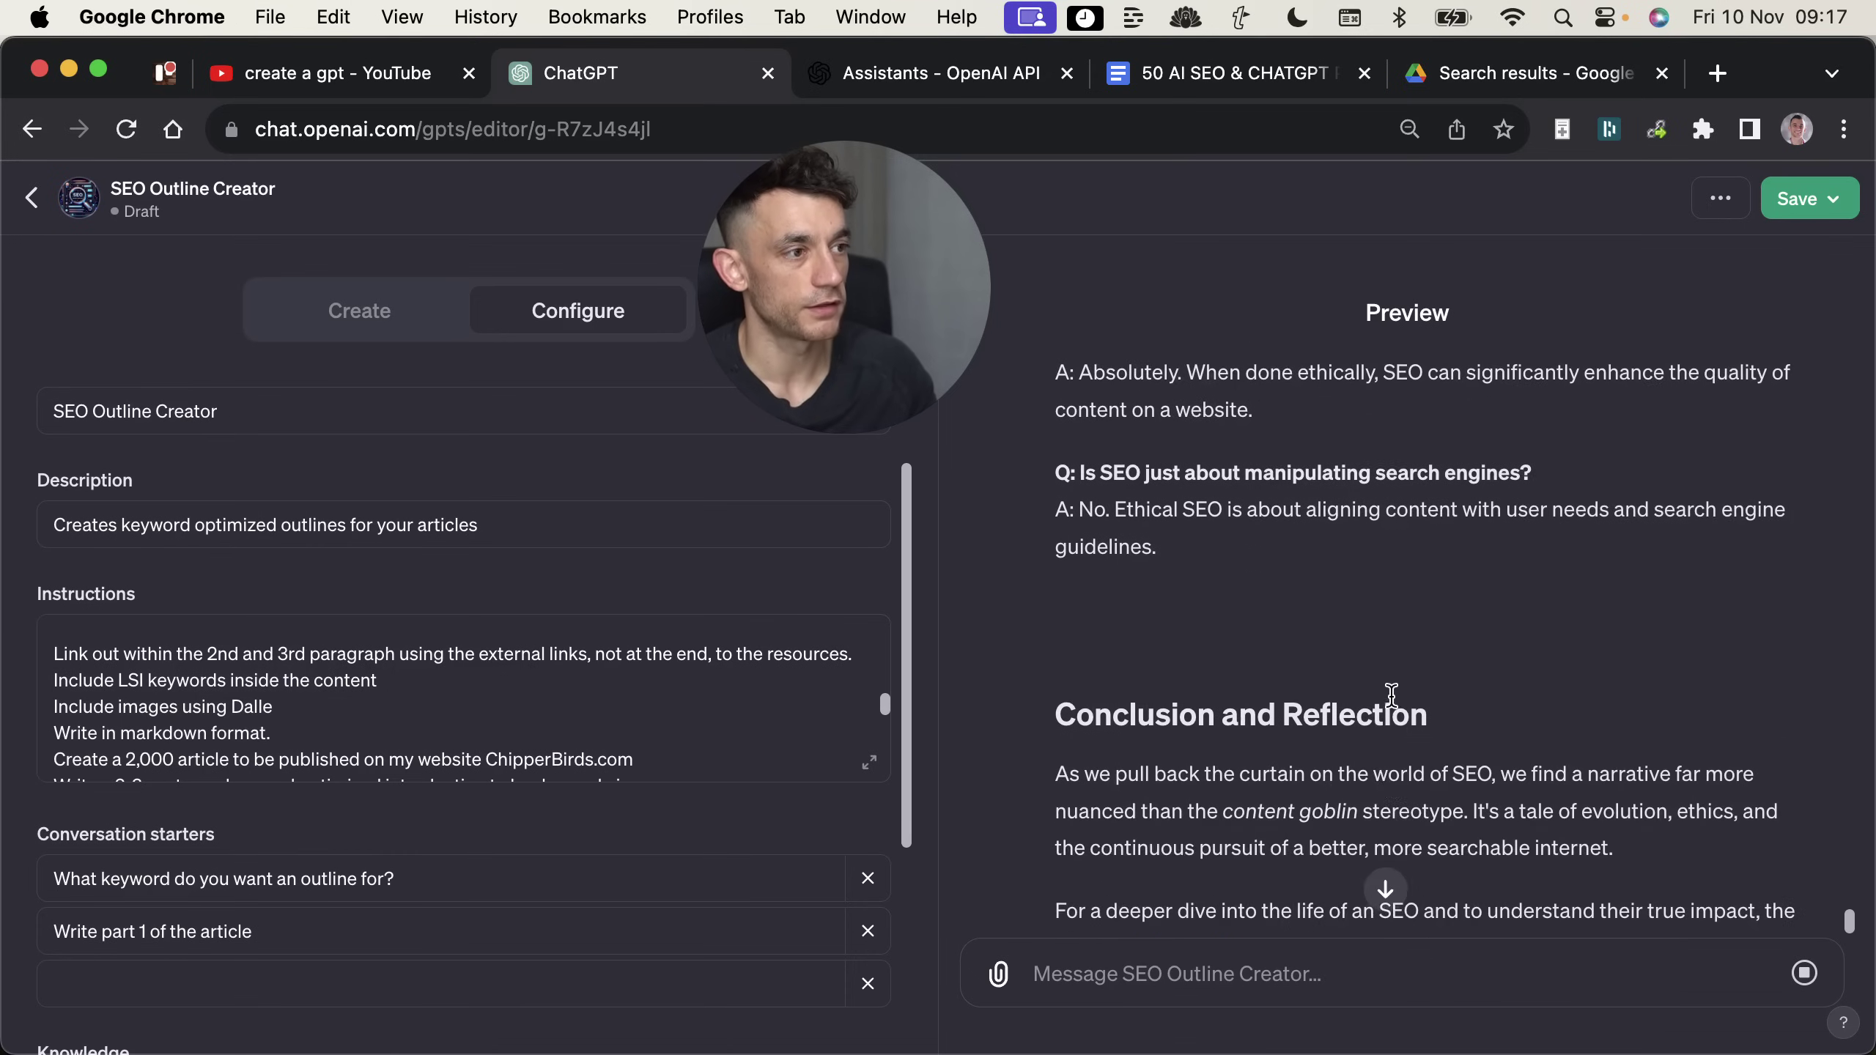
{"action": "scroll", "coordinate": [1309, 680], "scroll_direction": "up", "scroll_amount": 15}
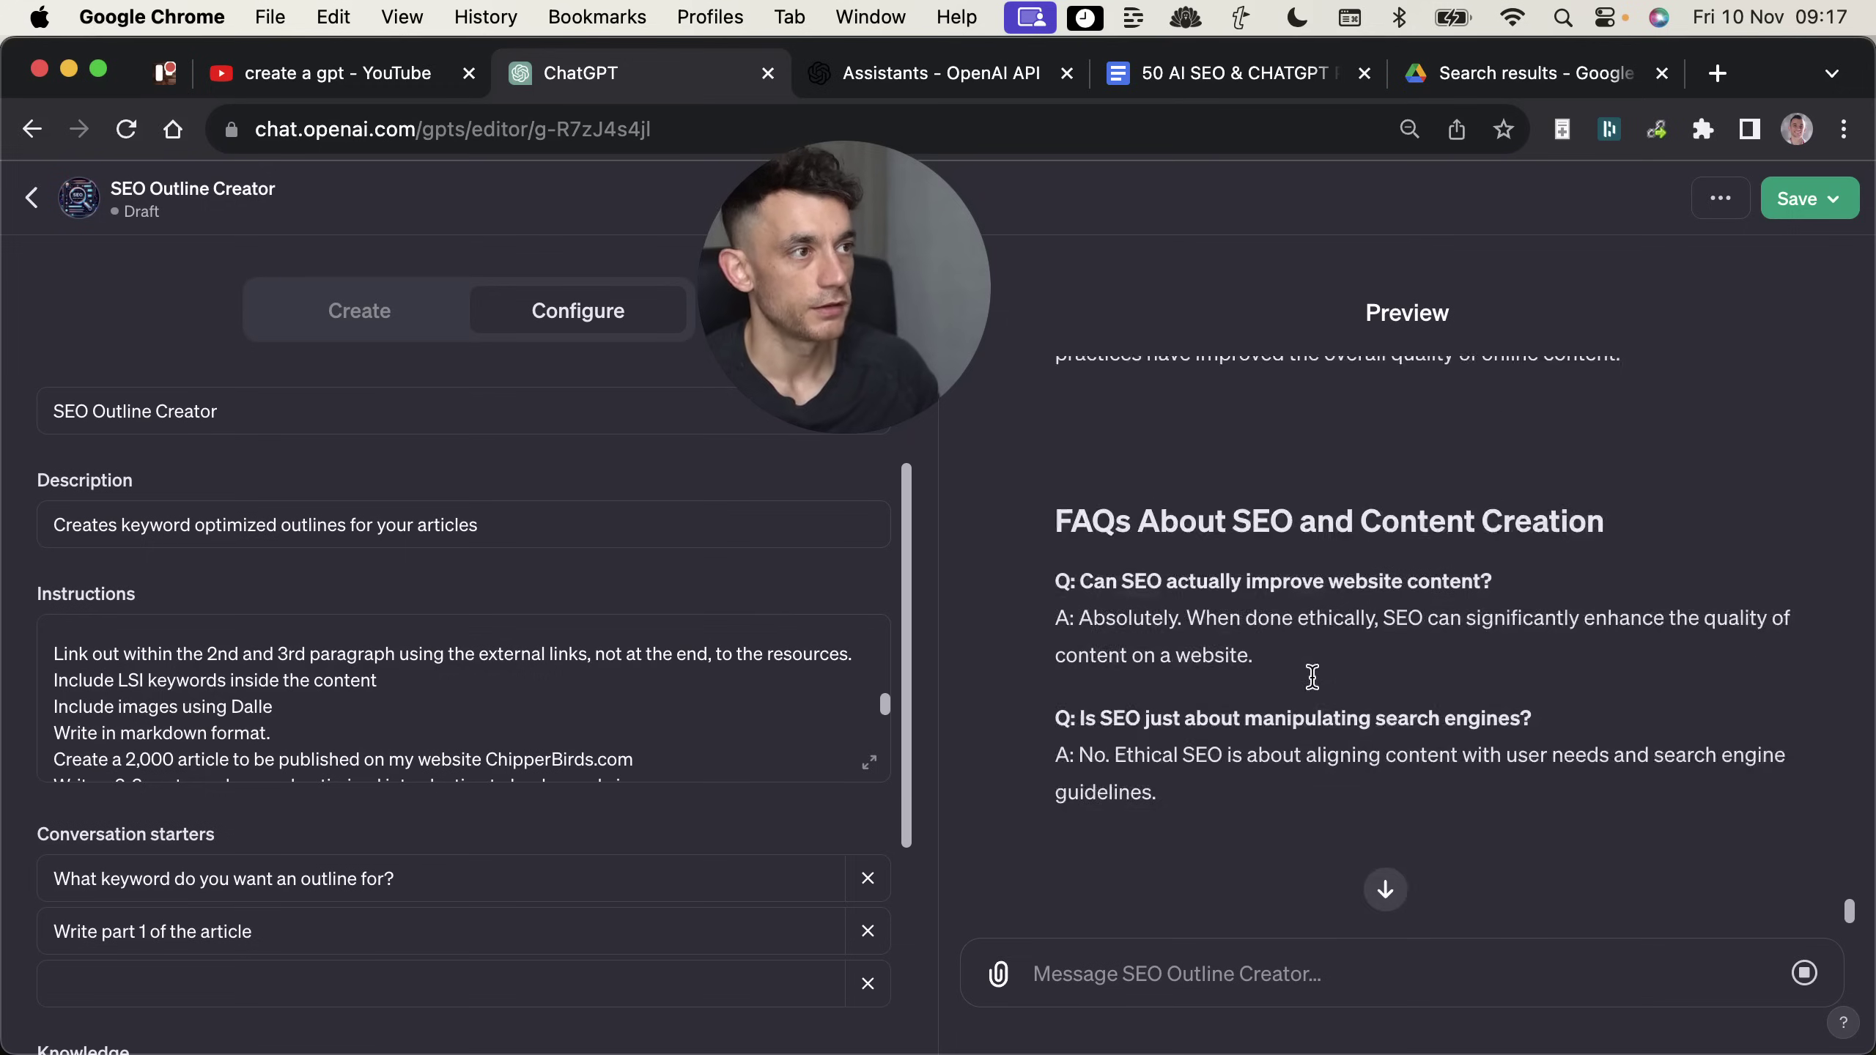
{"action": "scroll", "coordinate": [1309, 691], "scroll_direction": "up", "scroll_amount": 12}
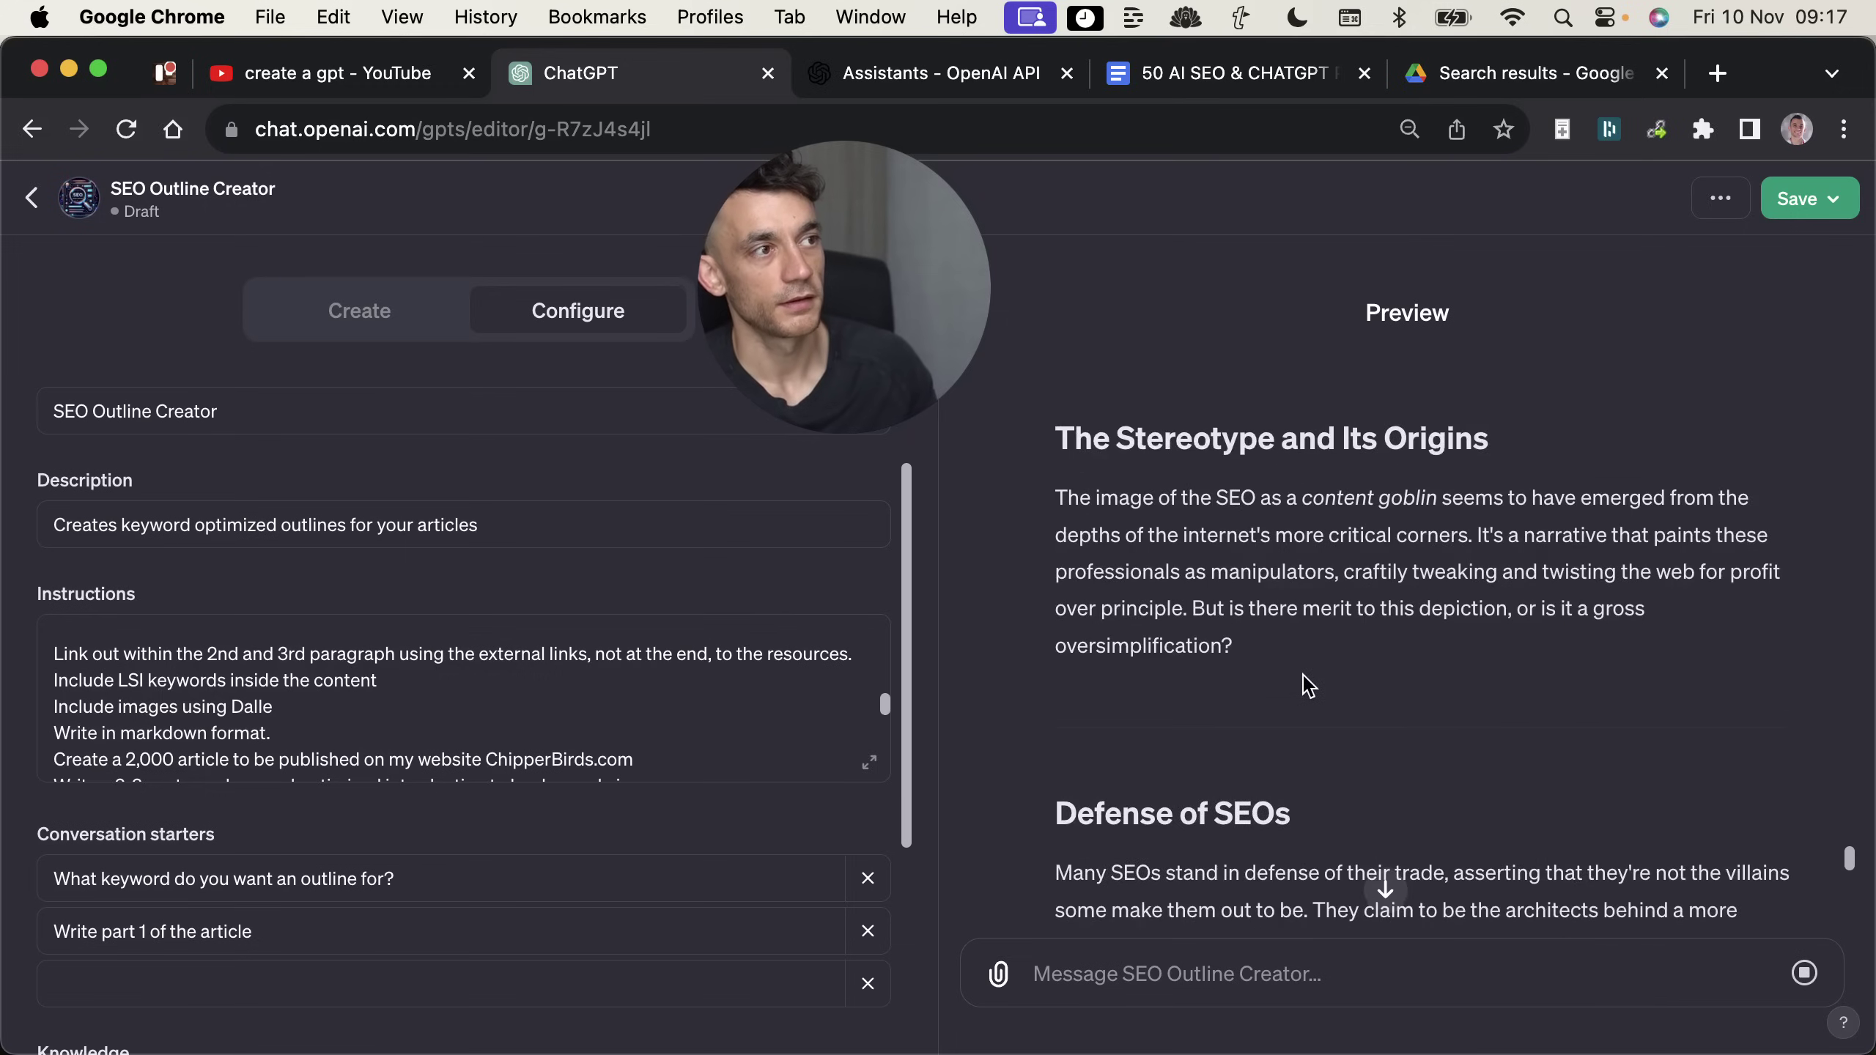
{"action": "scroll", "coordinate": [1099, 610], "scroll_direction": "up", "scroll_amount": 5}
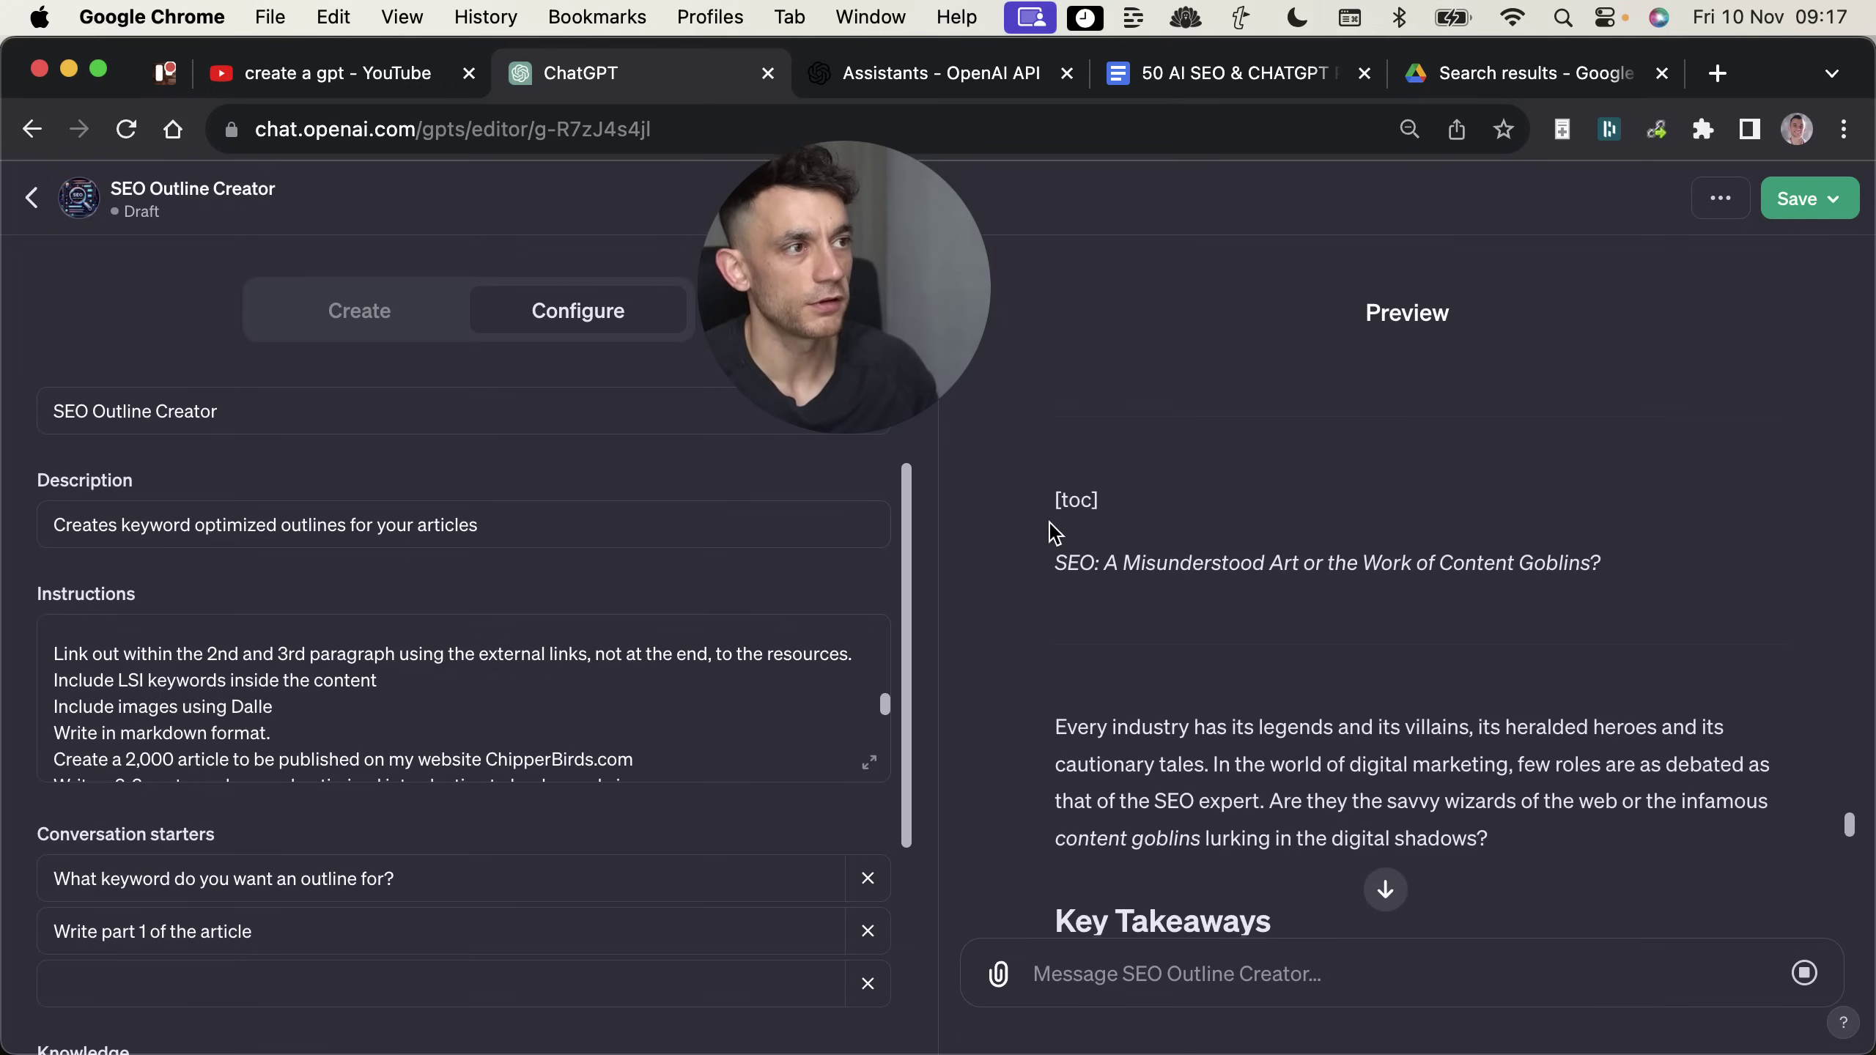
{"action": "left_click", "coordinate": [1057, 568]}
{"action": "scroll", "coordinate": [1384, 499], "scroll_direction": "down", "scroll_amount": 20}
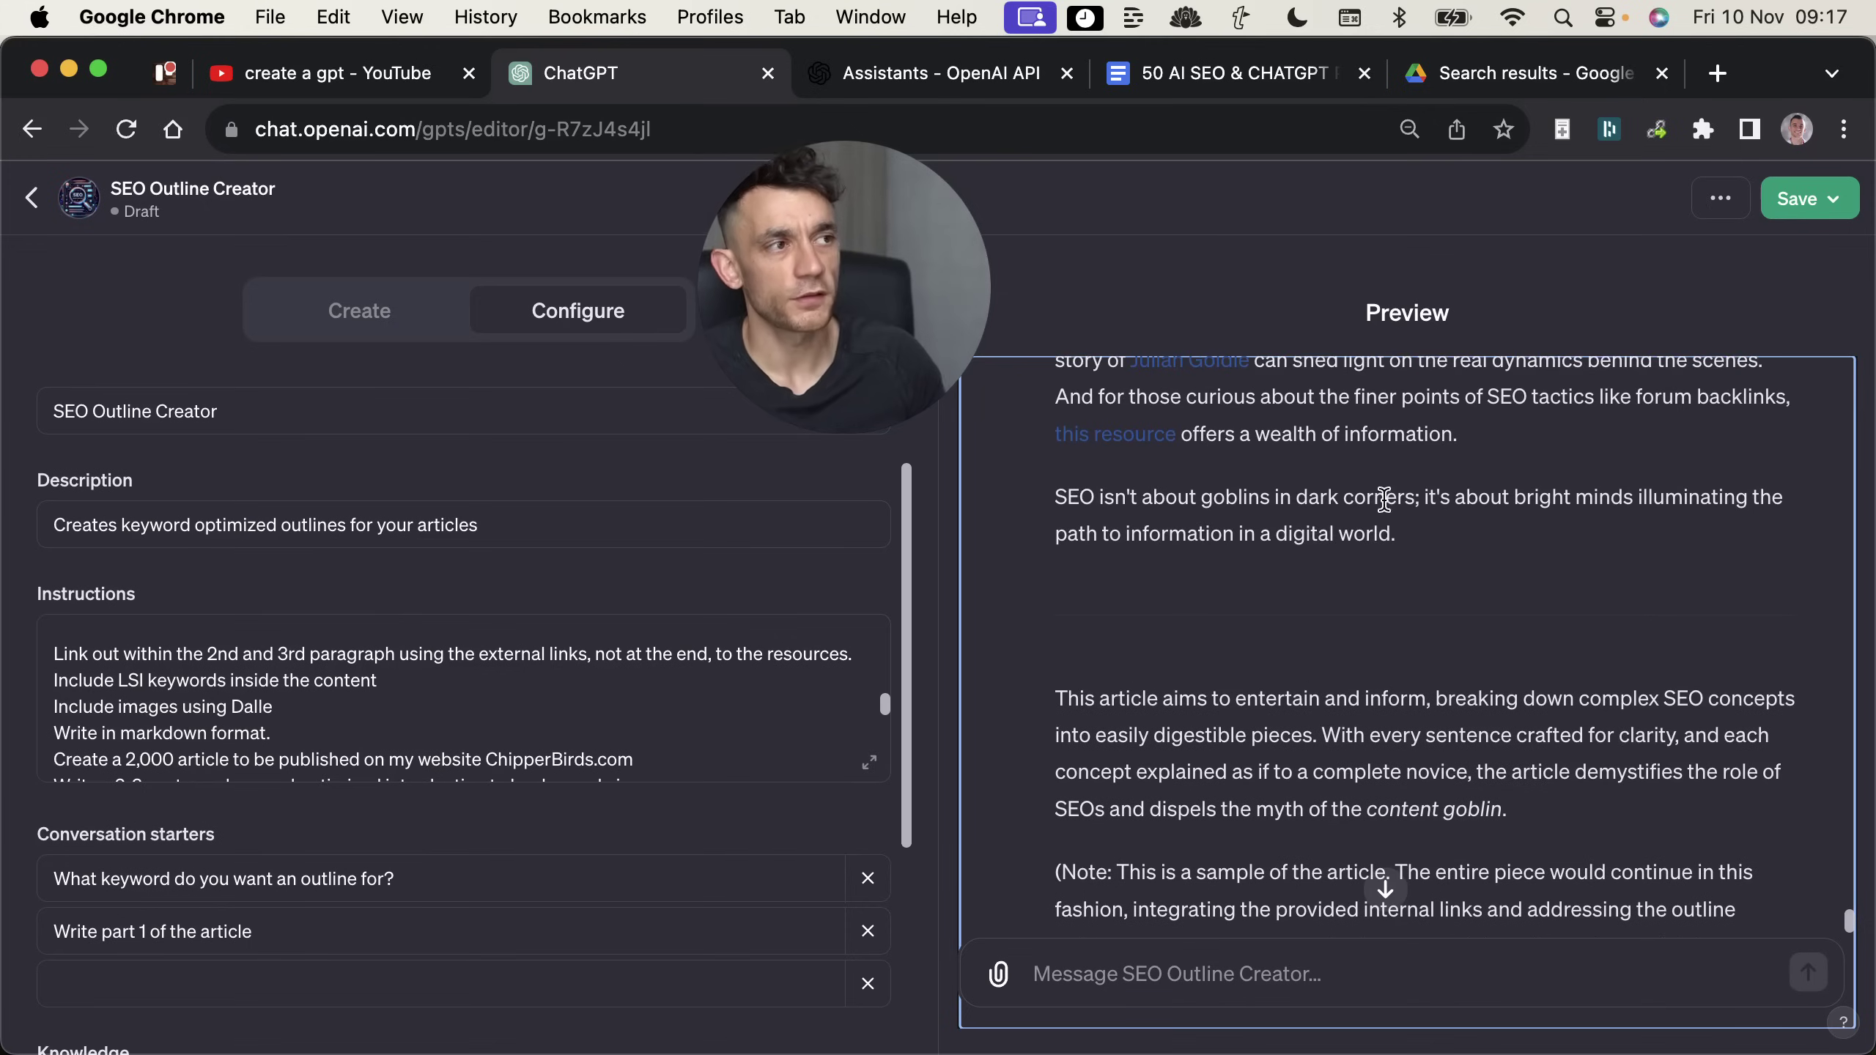
{"action": "scroll", "coordinate": [1248, 746], "scroll_direction": "down", "scroll_amount": 3}
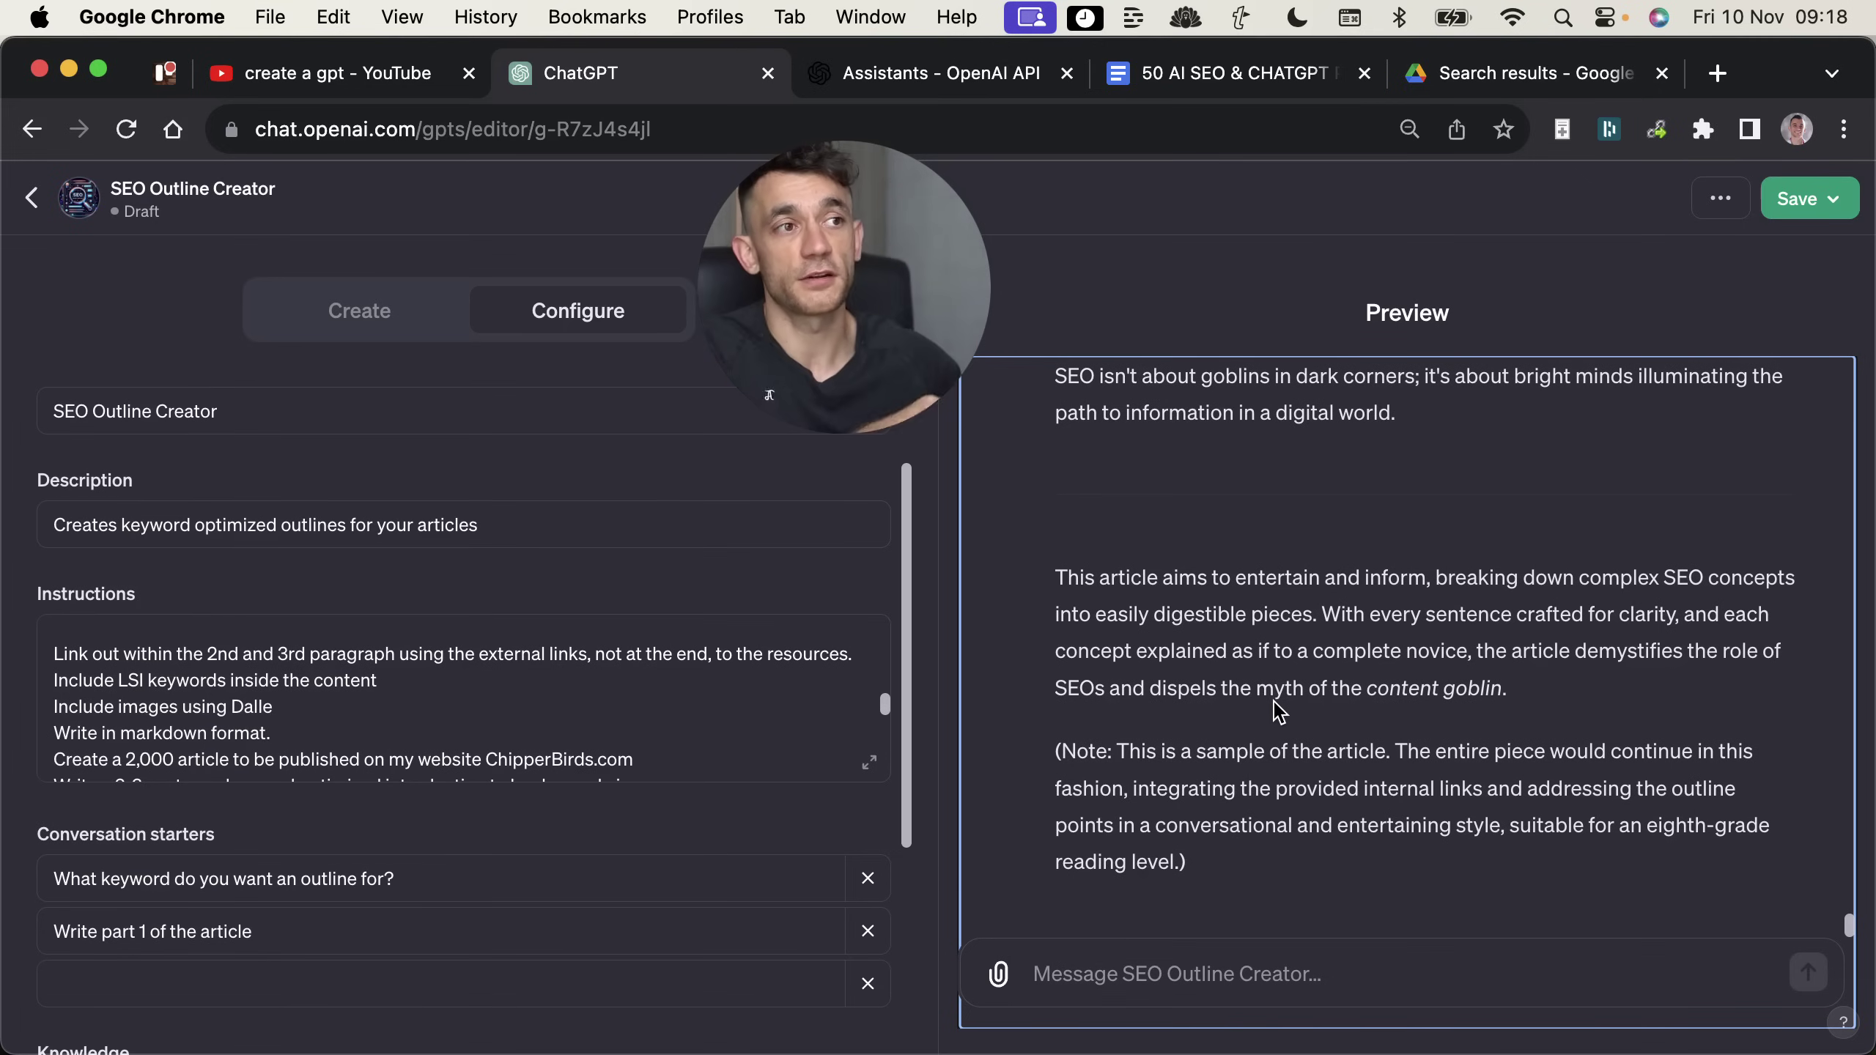
{"action": "scroll", "coordinate": [1211, 443], "scroll_direction": "up", "scroll_amount": 10}
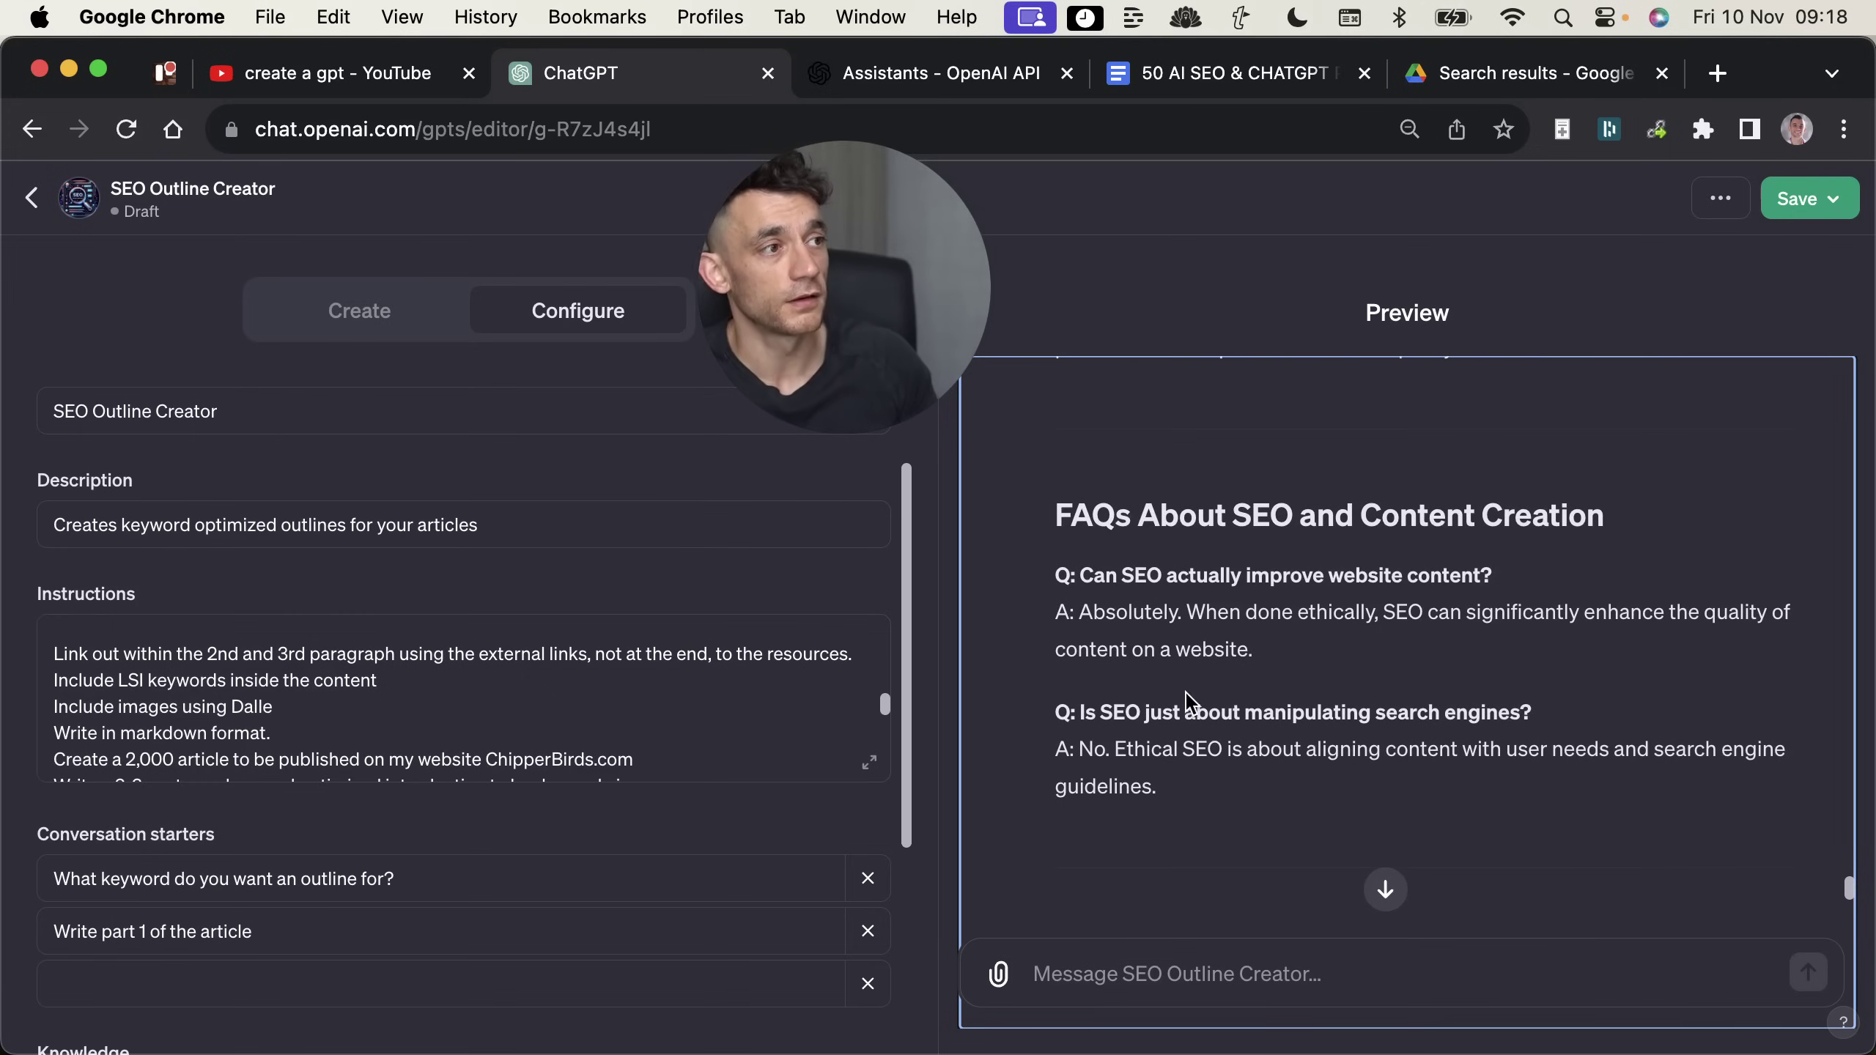
{"action": "left_click_drag", "start_coordinate": [1042, 520], "coordinate": [1223, 808]}
{"action": "left_click", "coordinate": [1244, 780]}
{"action": "scroll", "coordinate": [1255, 813], "scroll_direction": "up", "scroll_amount": 5}
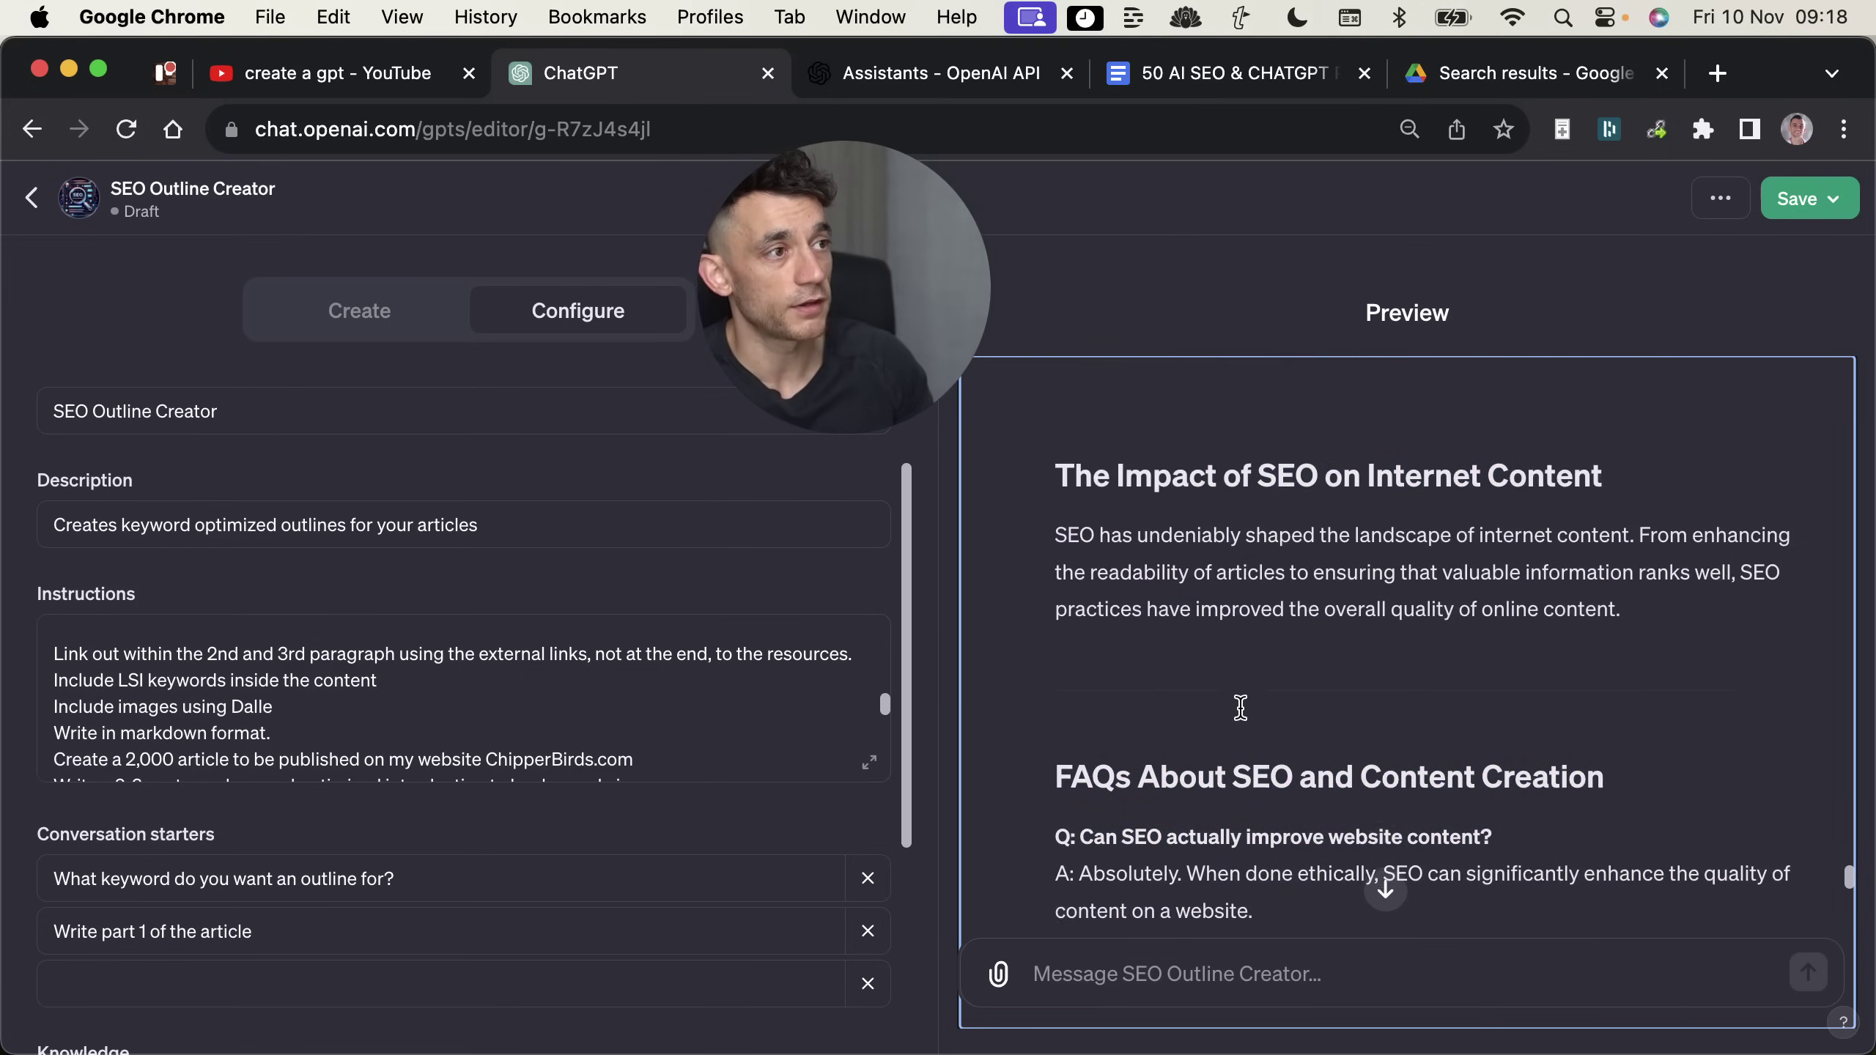
{"action": "scroll", "coordinate": [1241, 666], "scroll_direction": "up", "scroll_amount": 5}
{"action": "scroll", "coordinate": [1387, 411], "scroll_direction": "up", "scroll_amount": 15}
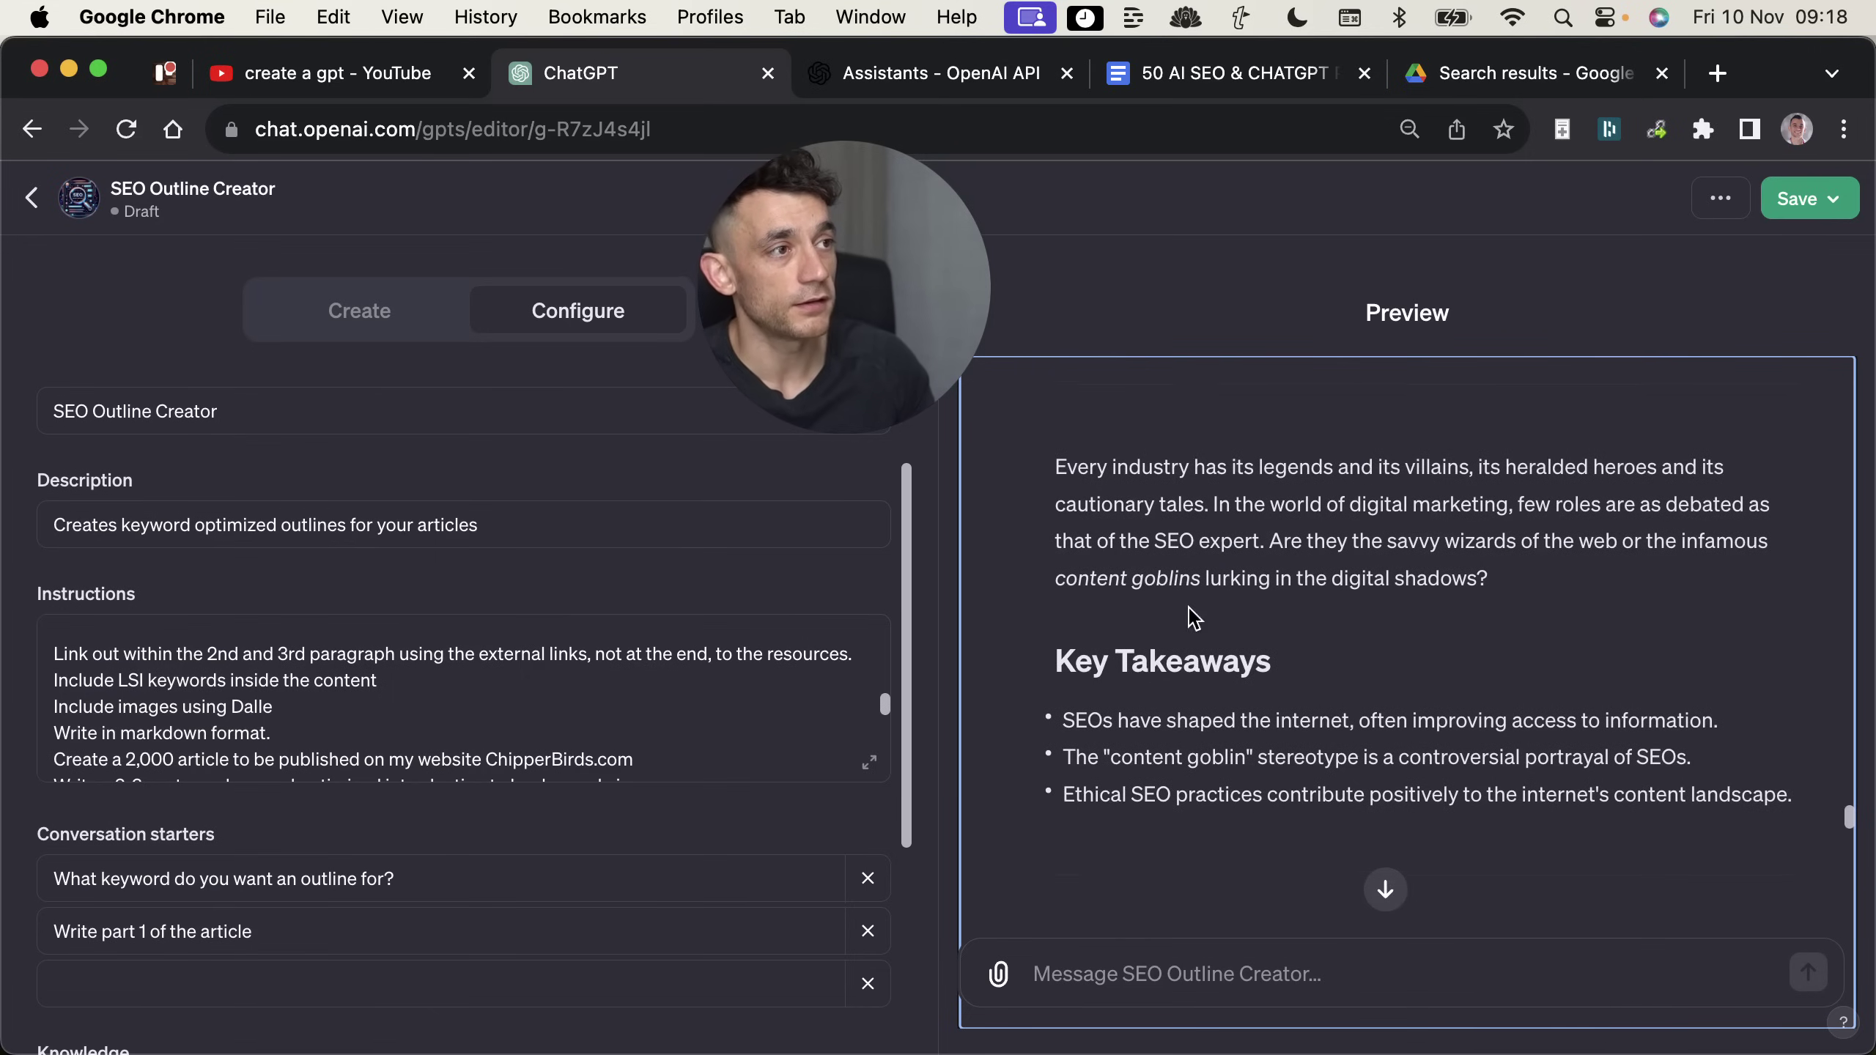
{"action": "scroll", "coordinate": [1123, 518], "scroll_direction": "up", "scroll_amount": 3}
{"action": "left_click_drag", "start_coordinate": [1038, 460], "coordinate": [1206, 461]}
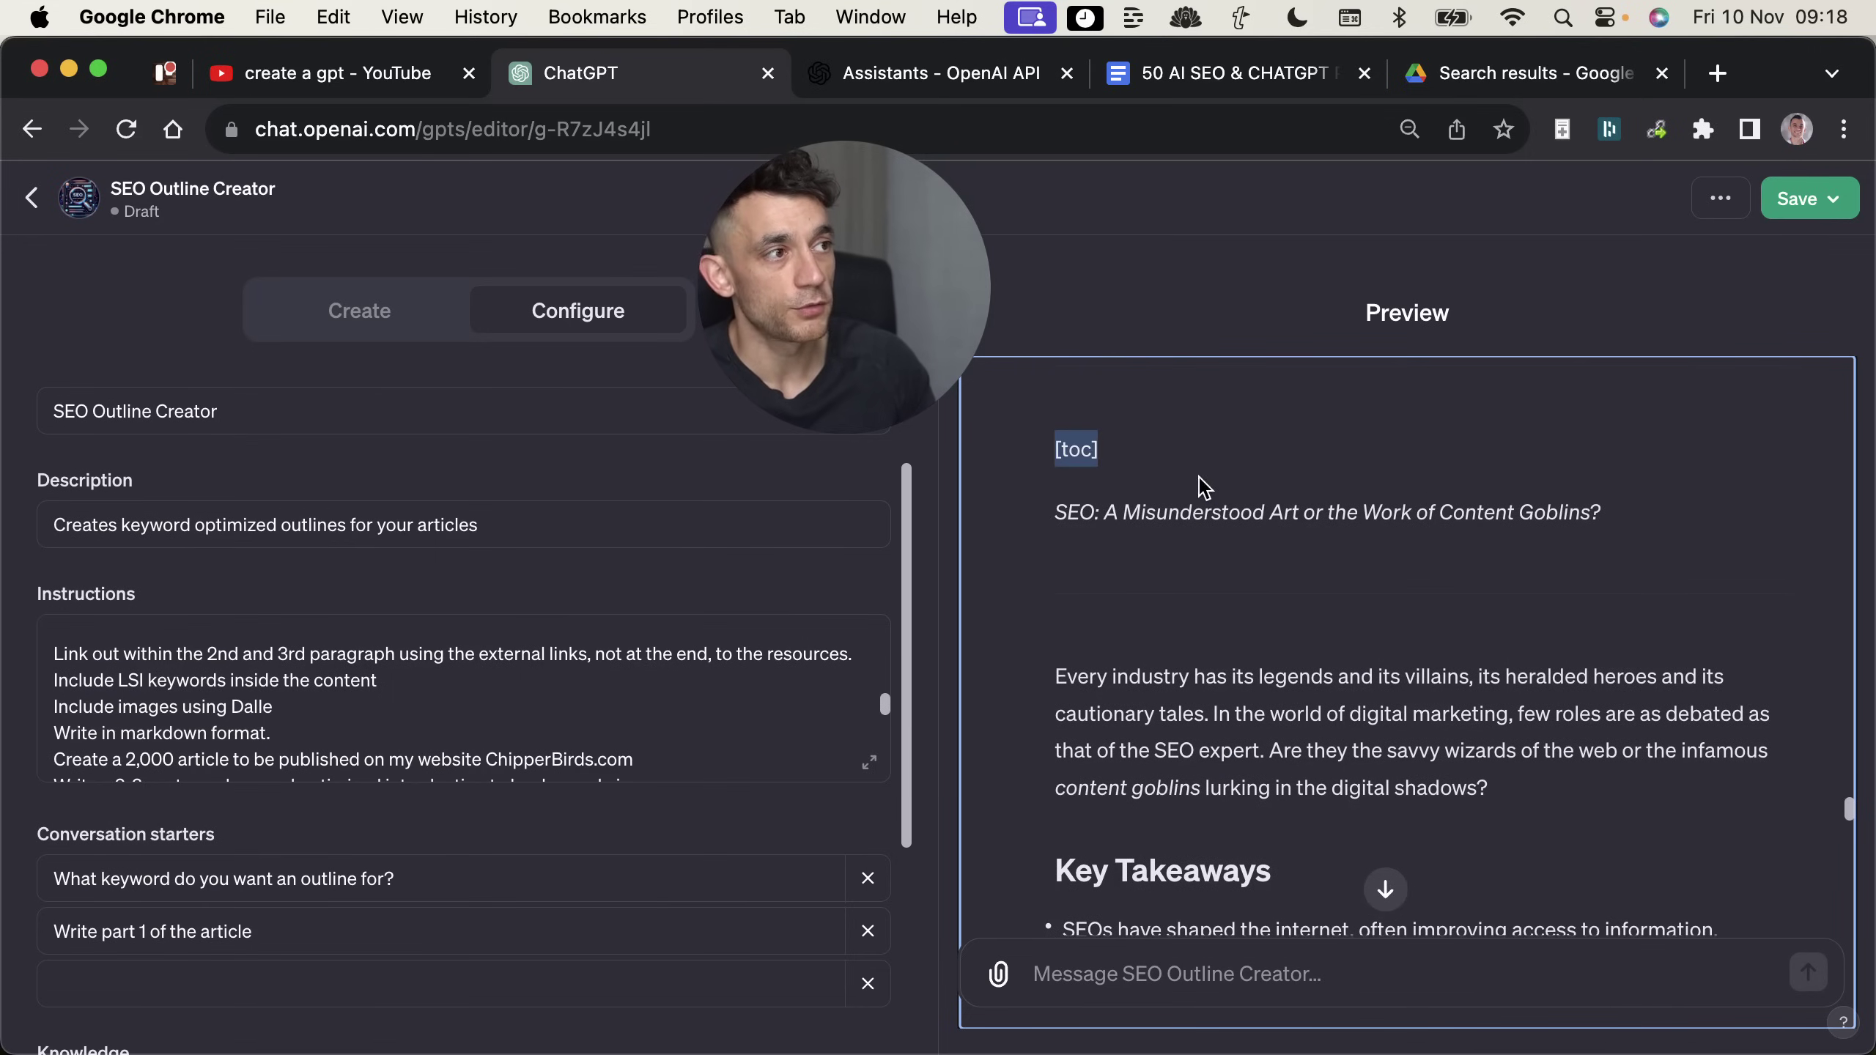
{"action": "left_click", "coordinate": [1182, 521]}
{"action": "left_click_drag", "start_coordinate": [1067, 511], "coordinate": [1217, 540]}
{"action": "left_click", "coordinate": [1403, 674]}
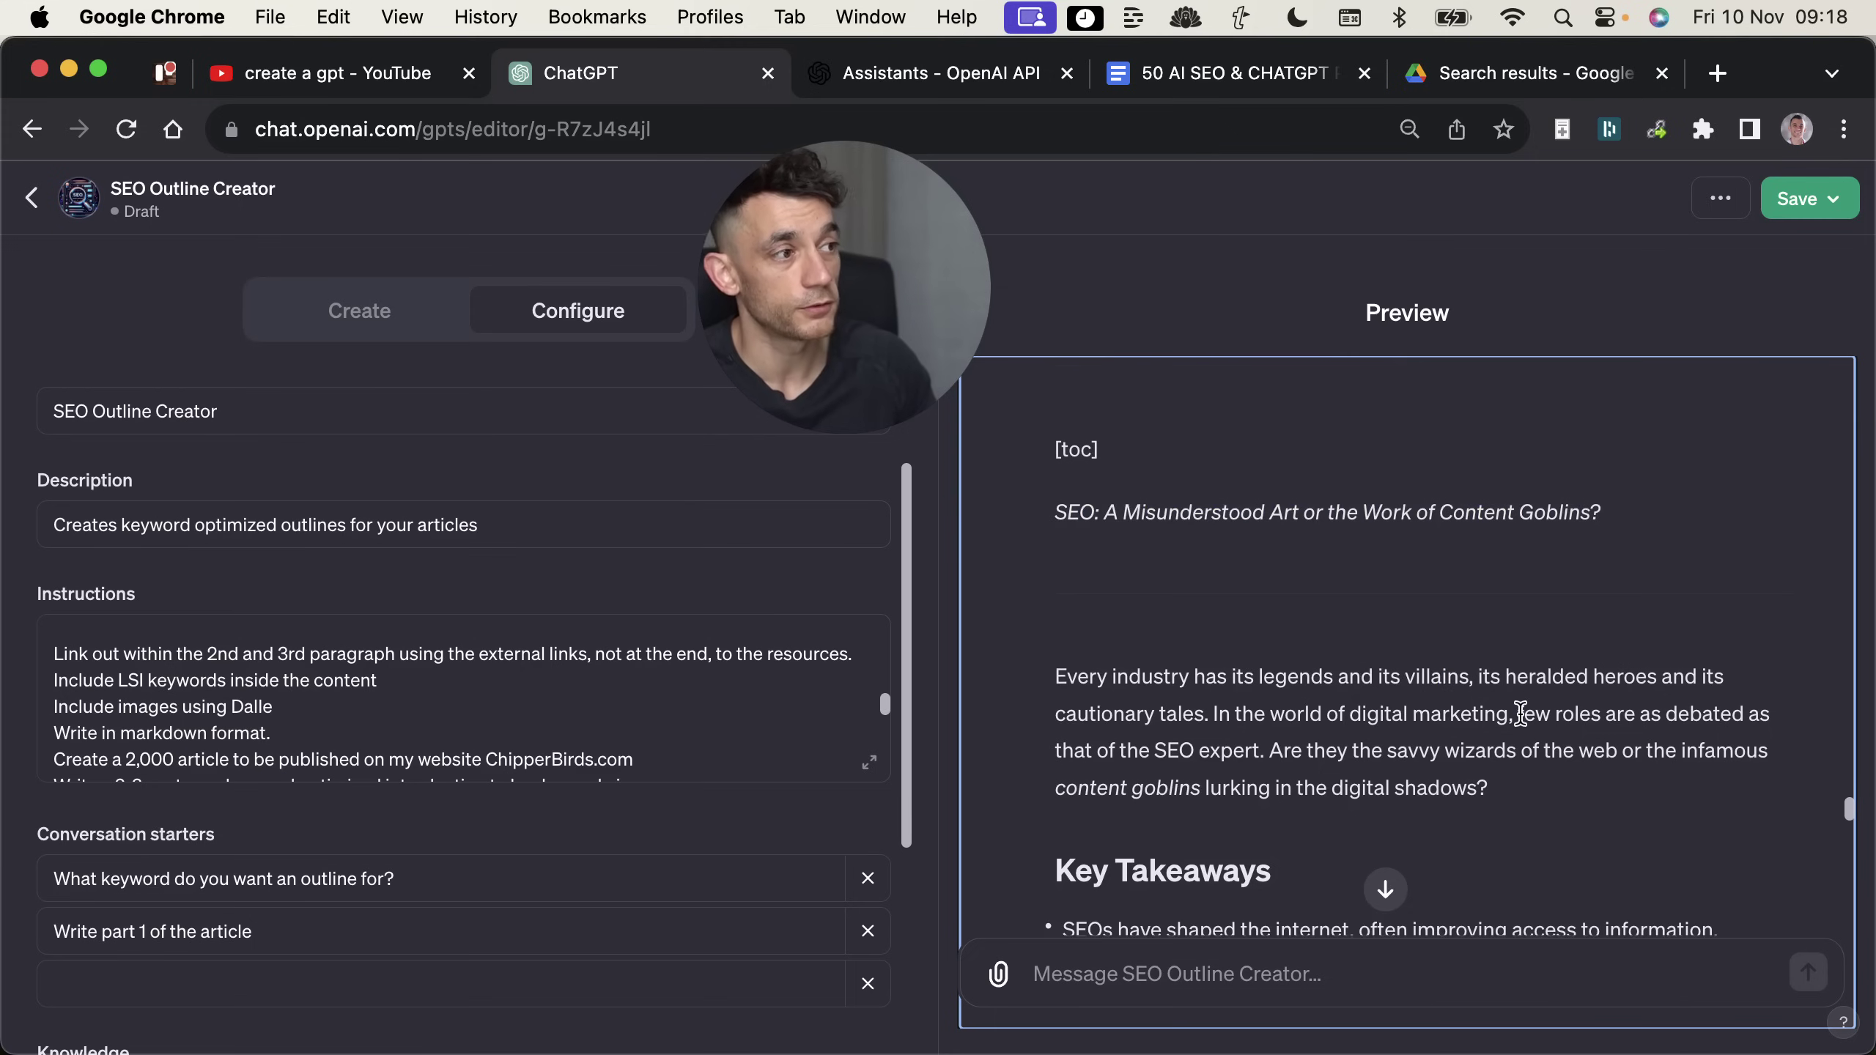
{"action": "scroll", "coordinate": [1522, 702], "scroll_direction": "down", "scroll_amount": 2}
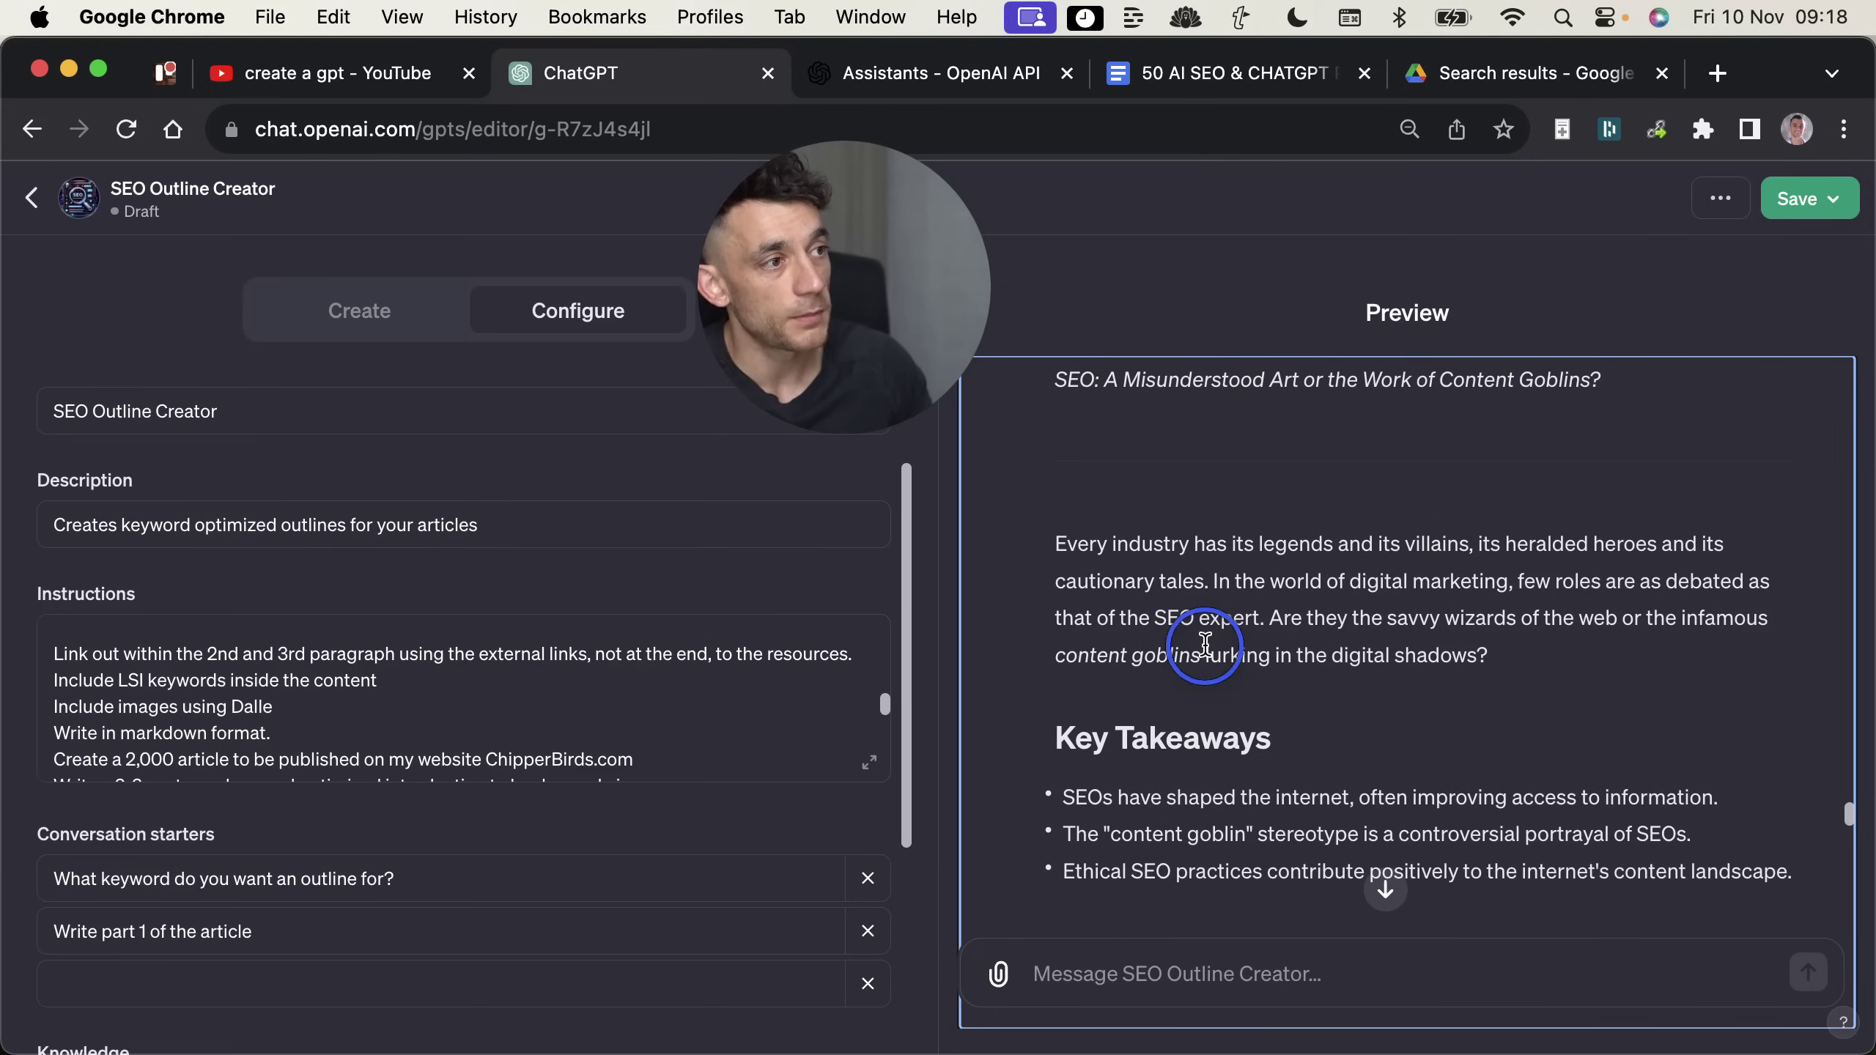
{"action": "left_click_drag", "start_coordinate": [1205, 645], "coordinate": [1016, 684]}
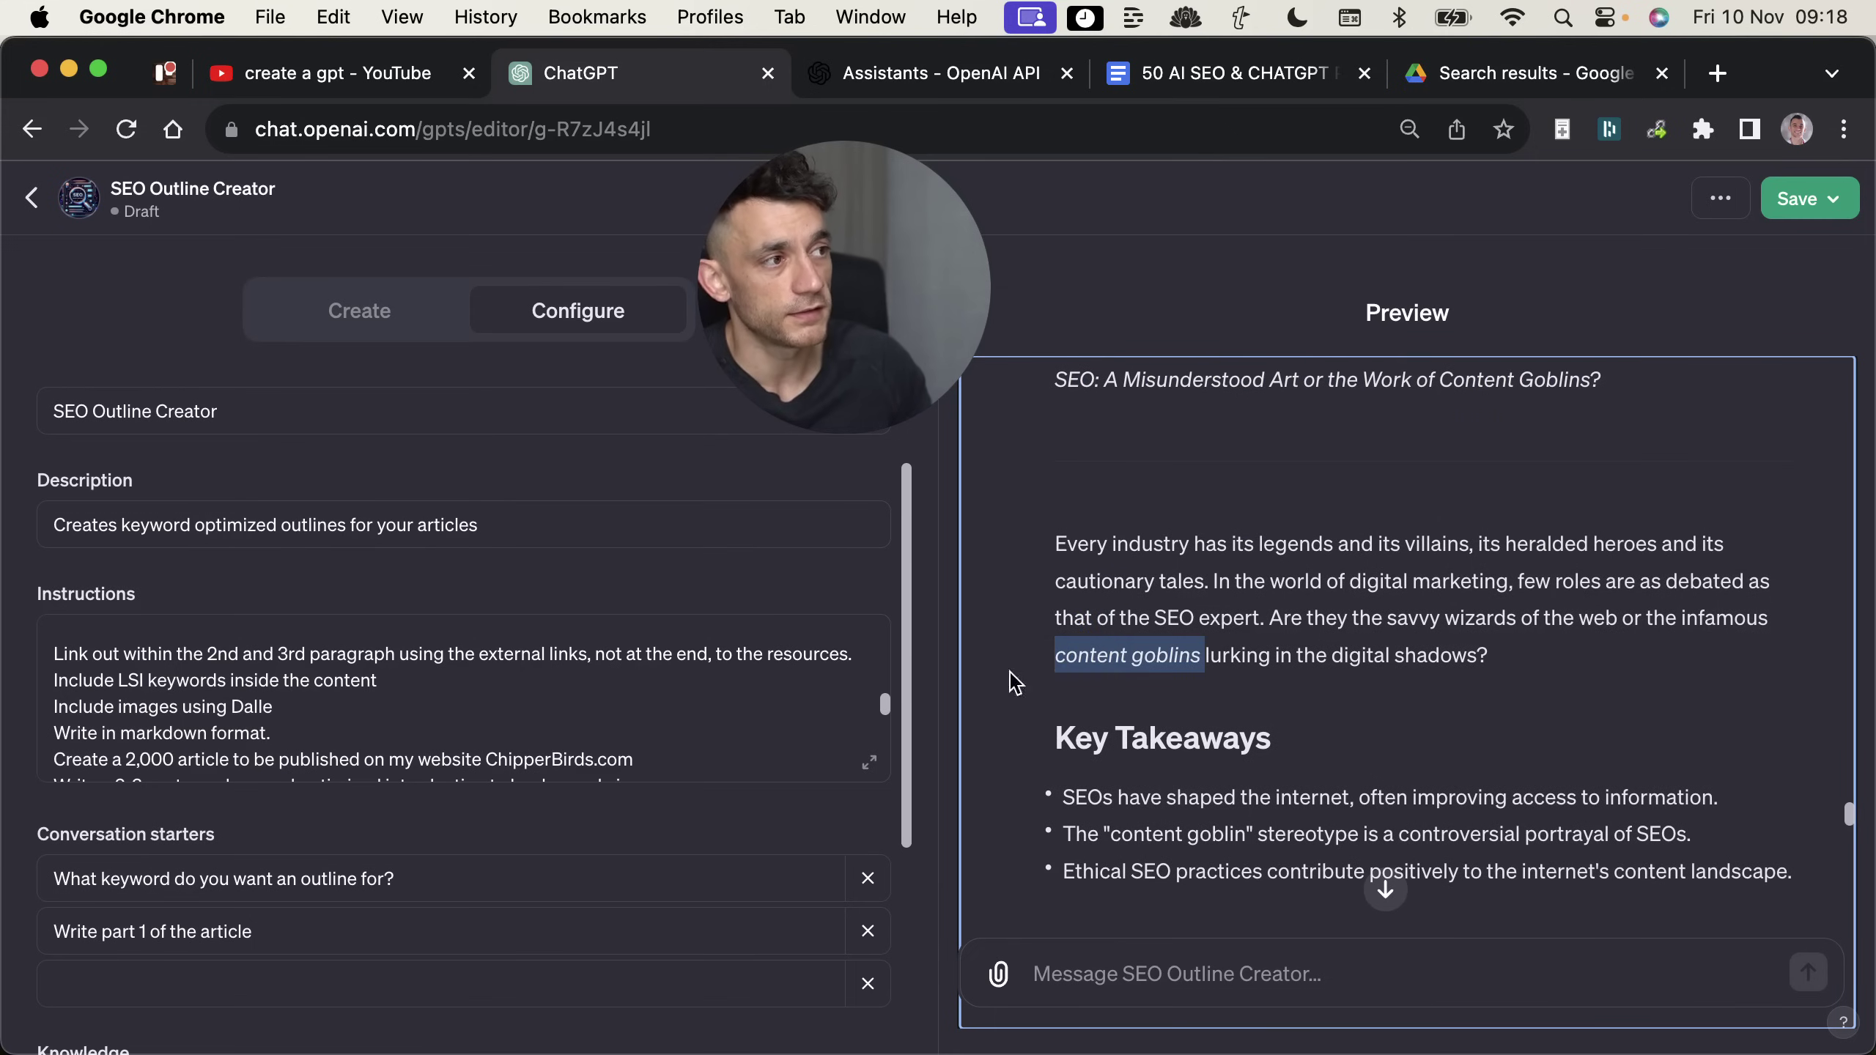
{"action": "left_click", "coordinate": [1236, 606]}
{"action": "scroll", "coordinate": [1262, 542], "scroll_direction": "down", "scroll_amount": 1}
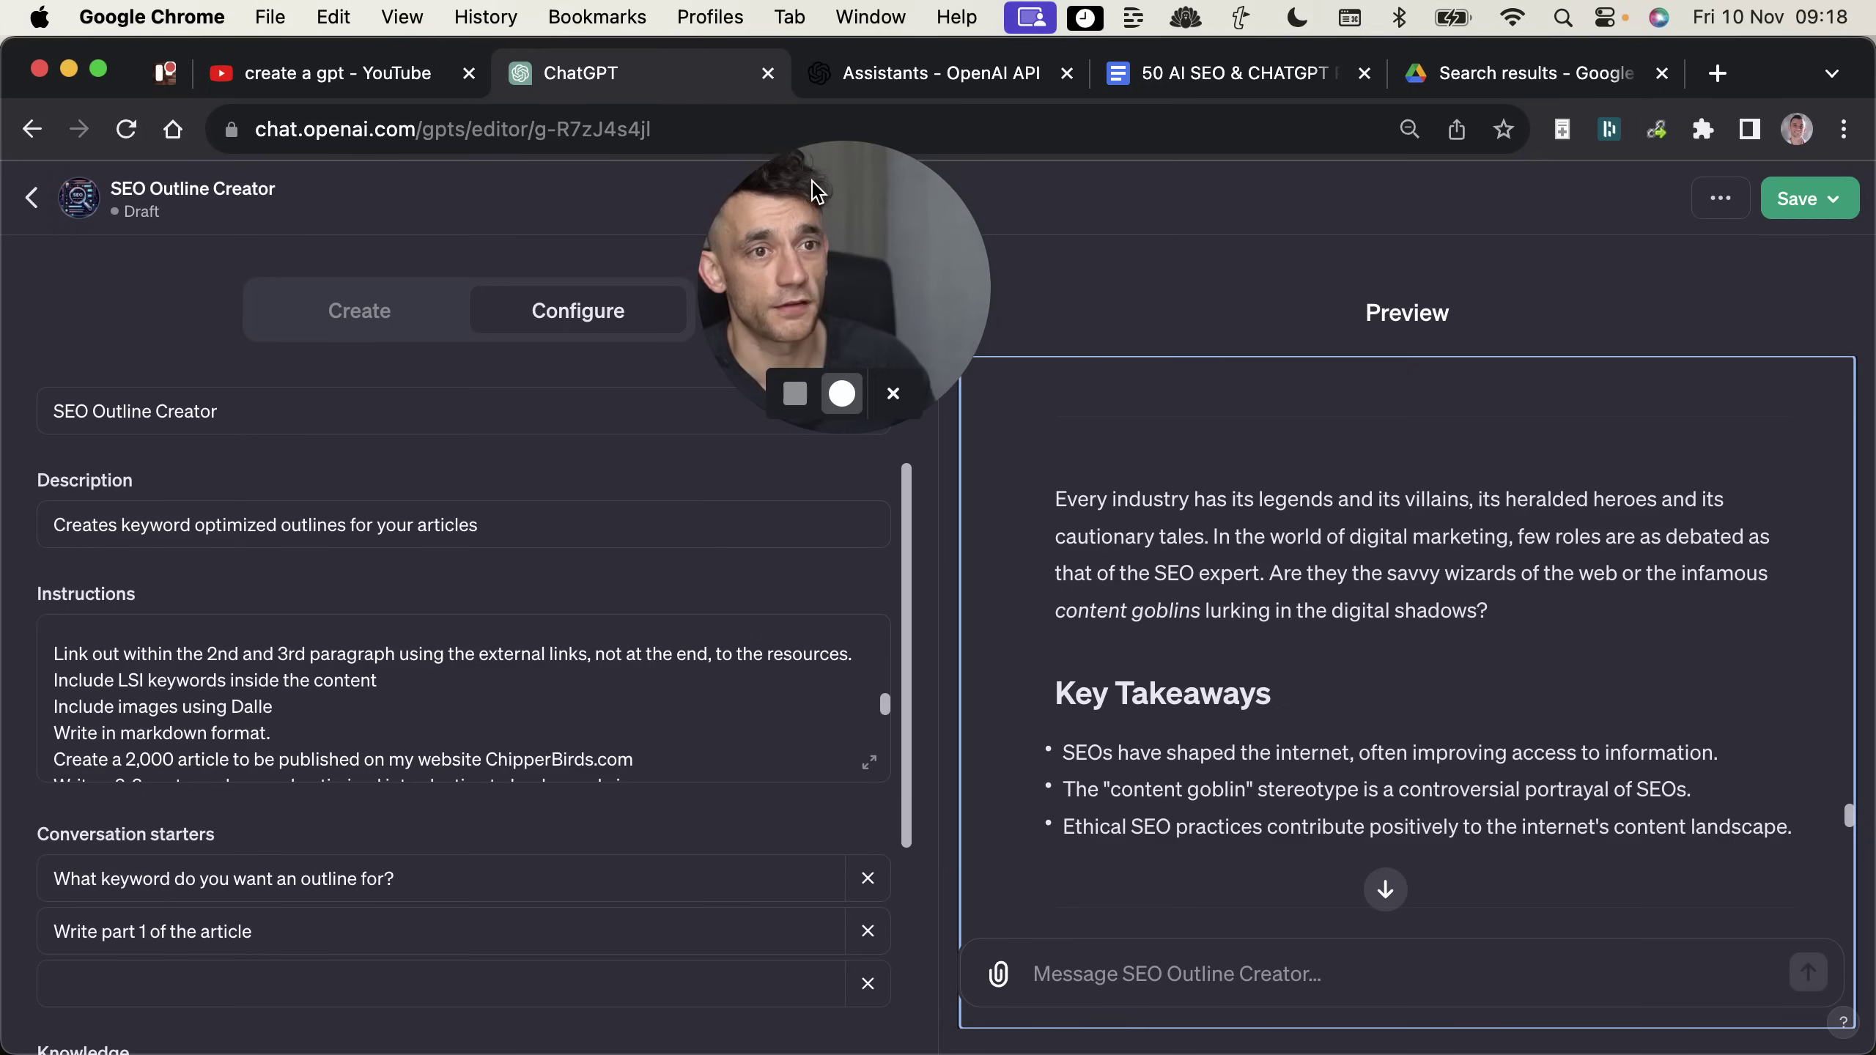
{"action": "scroll", "coordinate": [1322, 654], "scroll_direction": "down", "scroll_amount": 8}
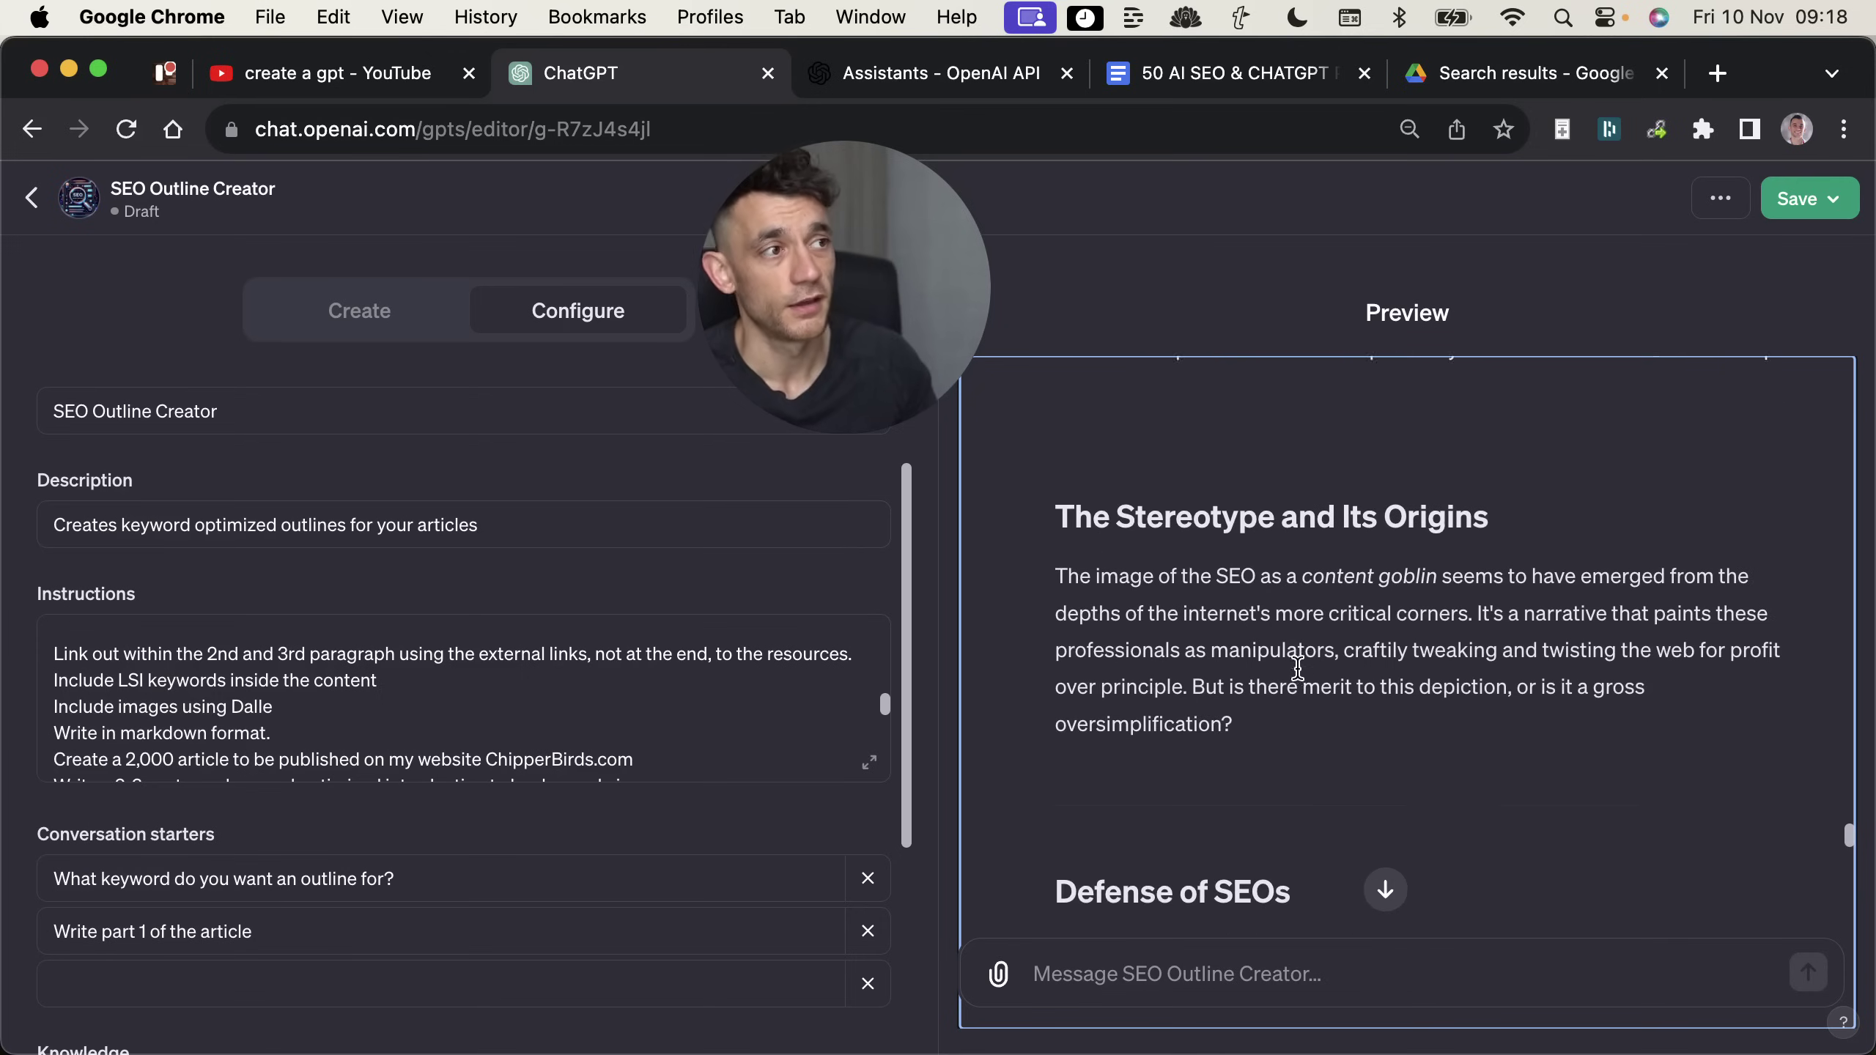
{"action": "scroll", "coordinate": [1264, 687], "scroll_direction": "up", "scroll_amount": 8}
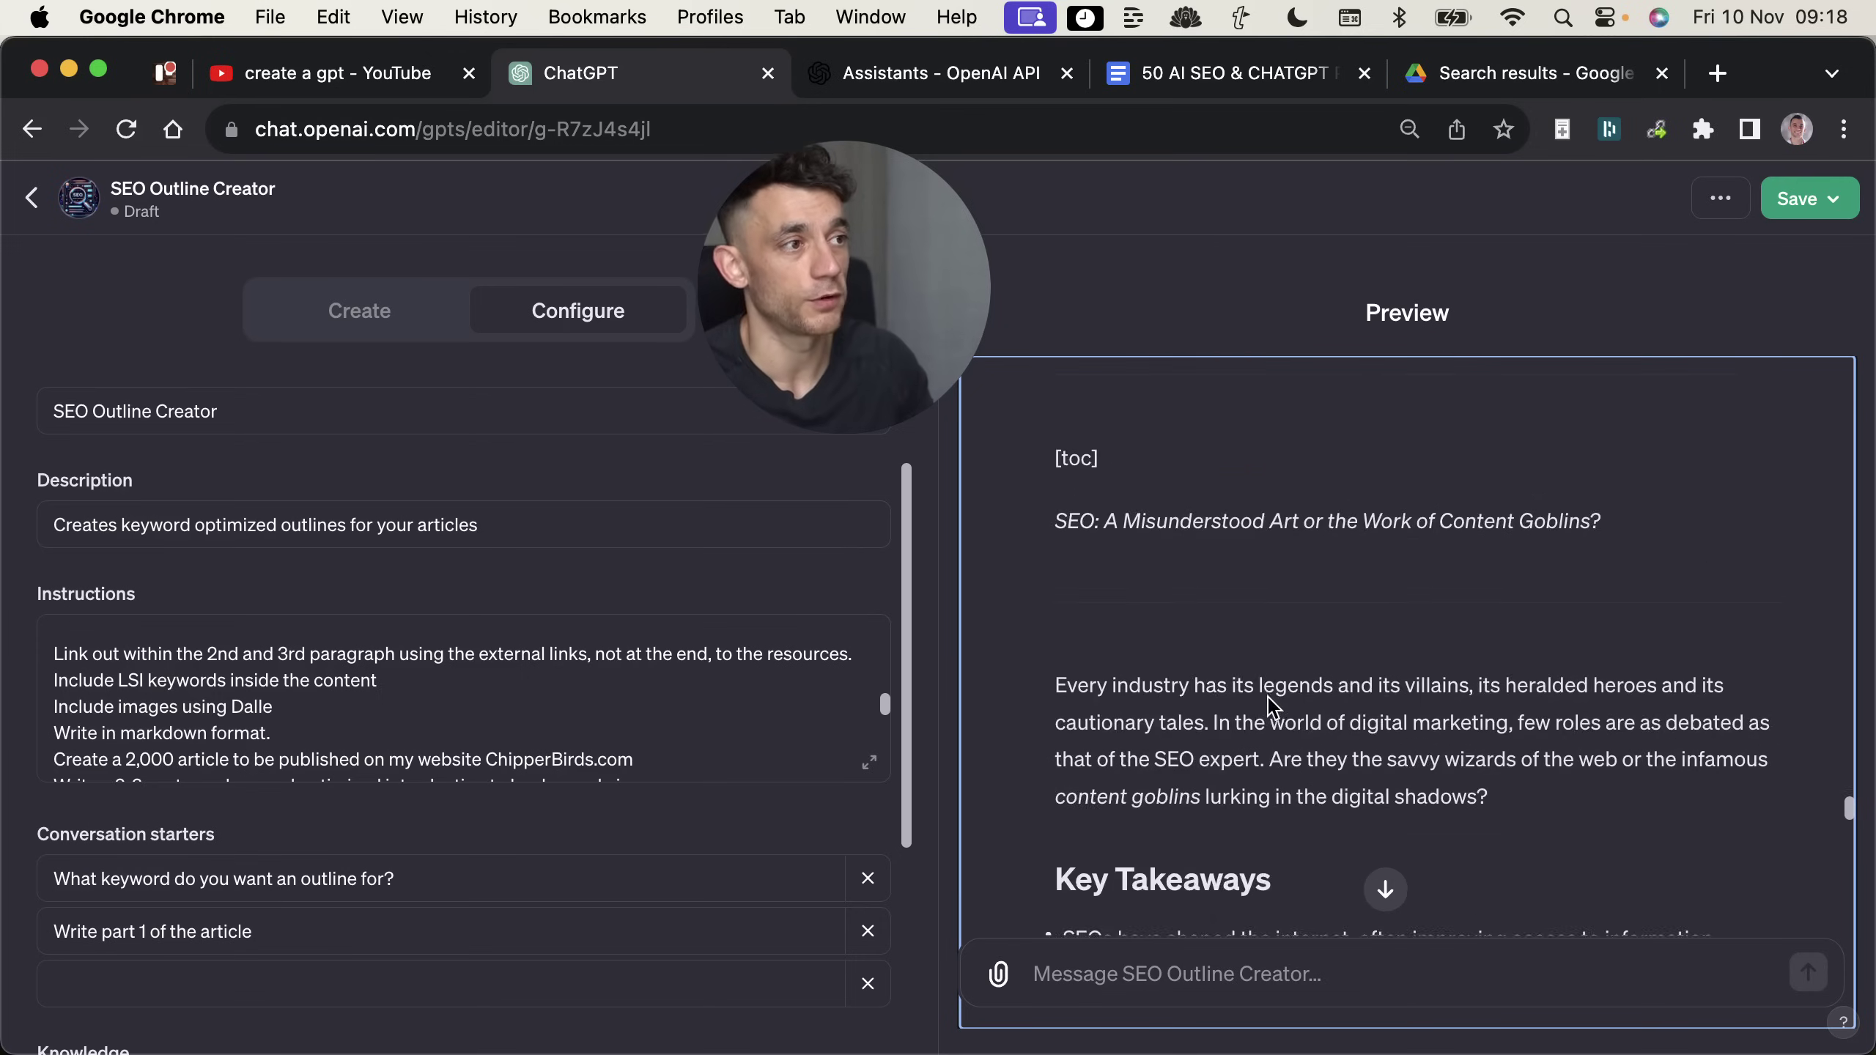
{"action": "scroll", "coordinate": [1271, 702], "scroll_direction": "down", "scroll_amount": 20}
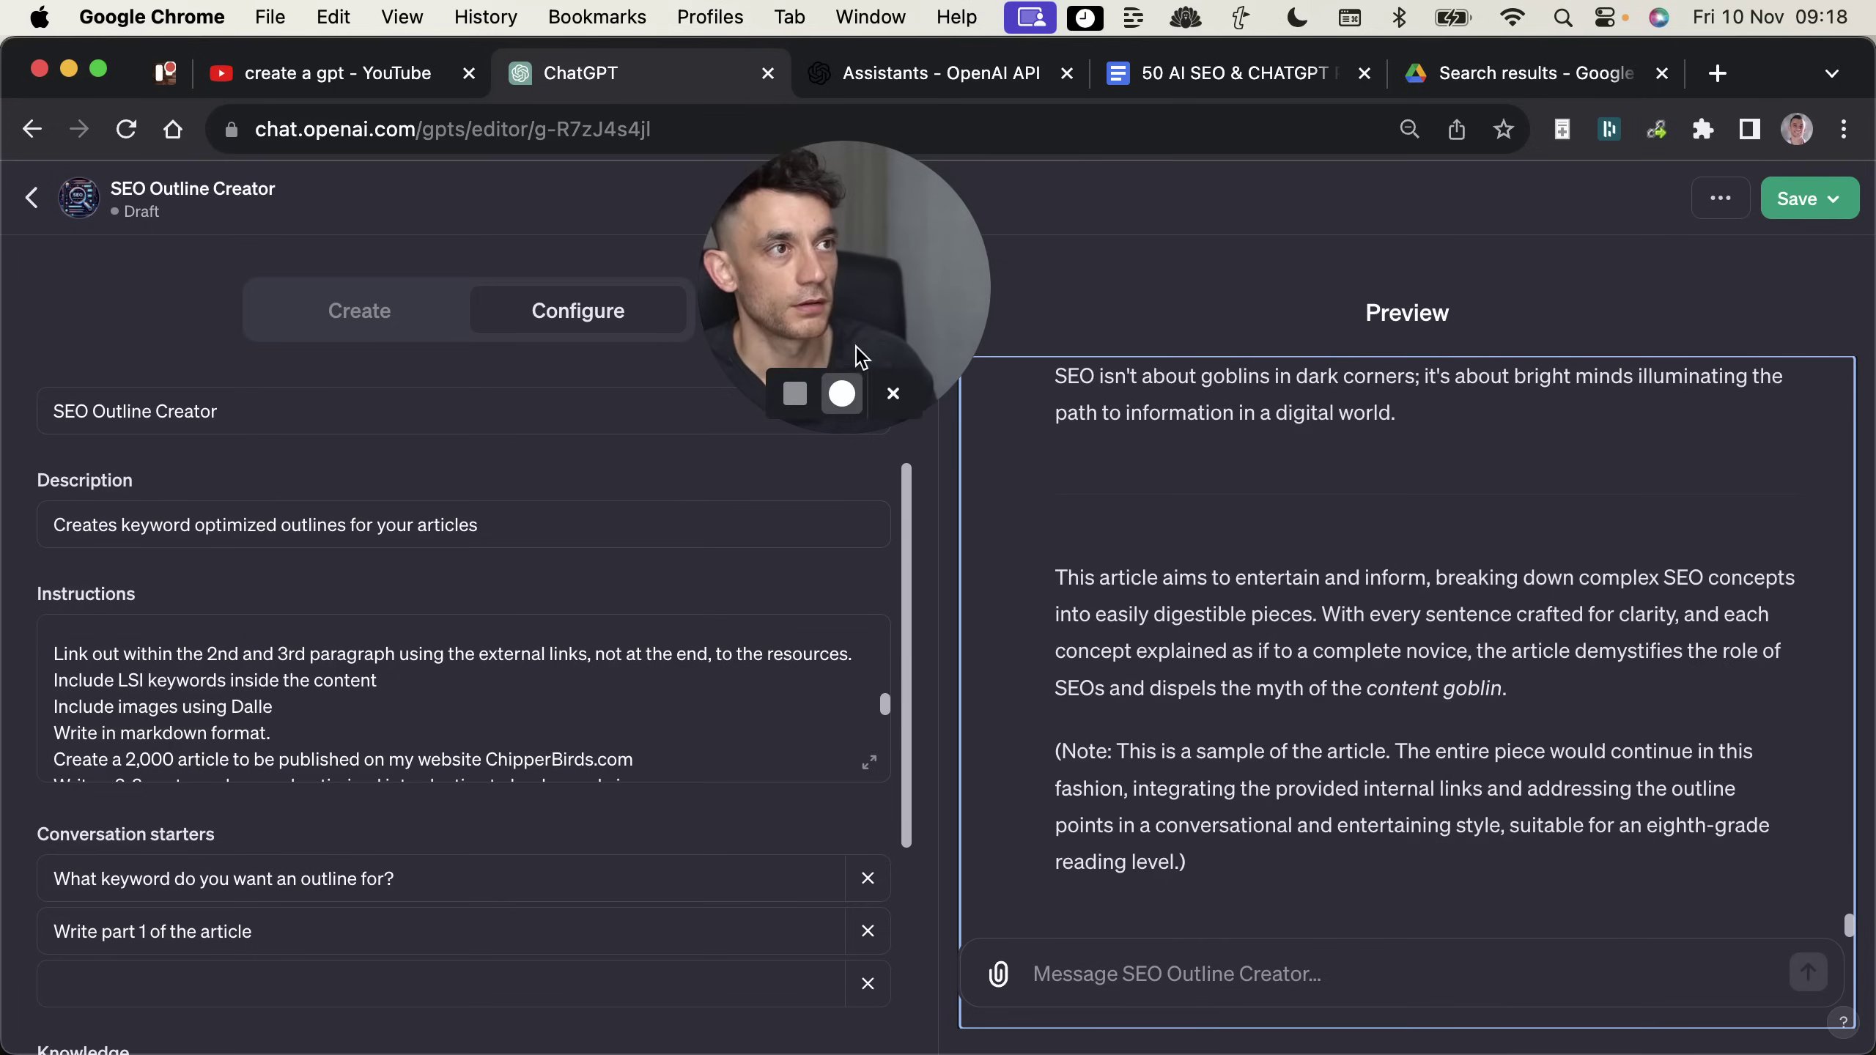
{"action": "left_click_drag", "start_coordinate": [861, 357], "coordinate": [231, 826]}
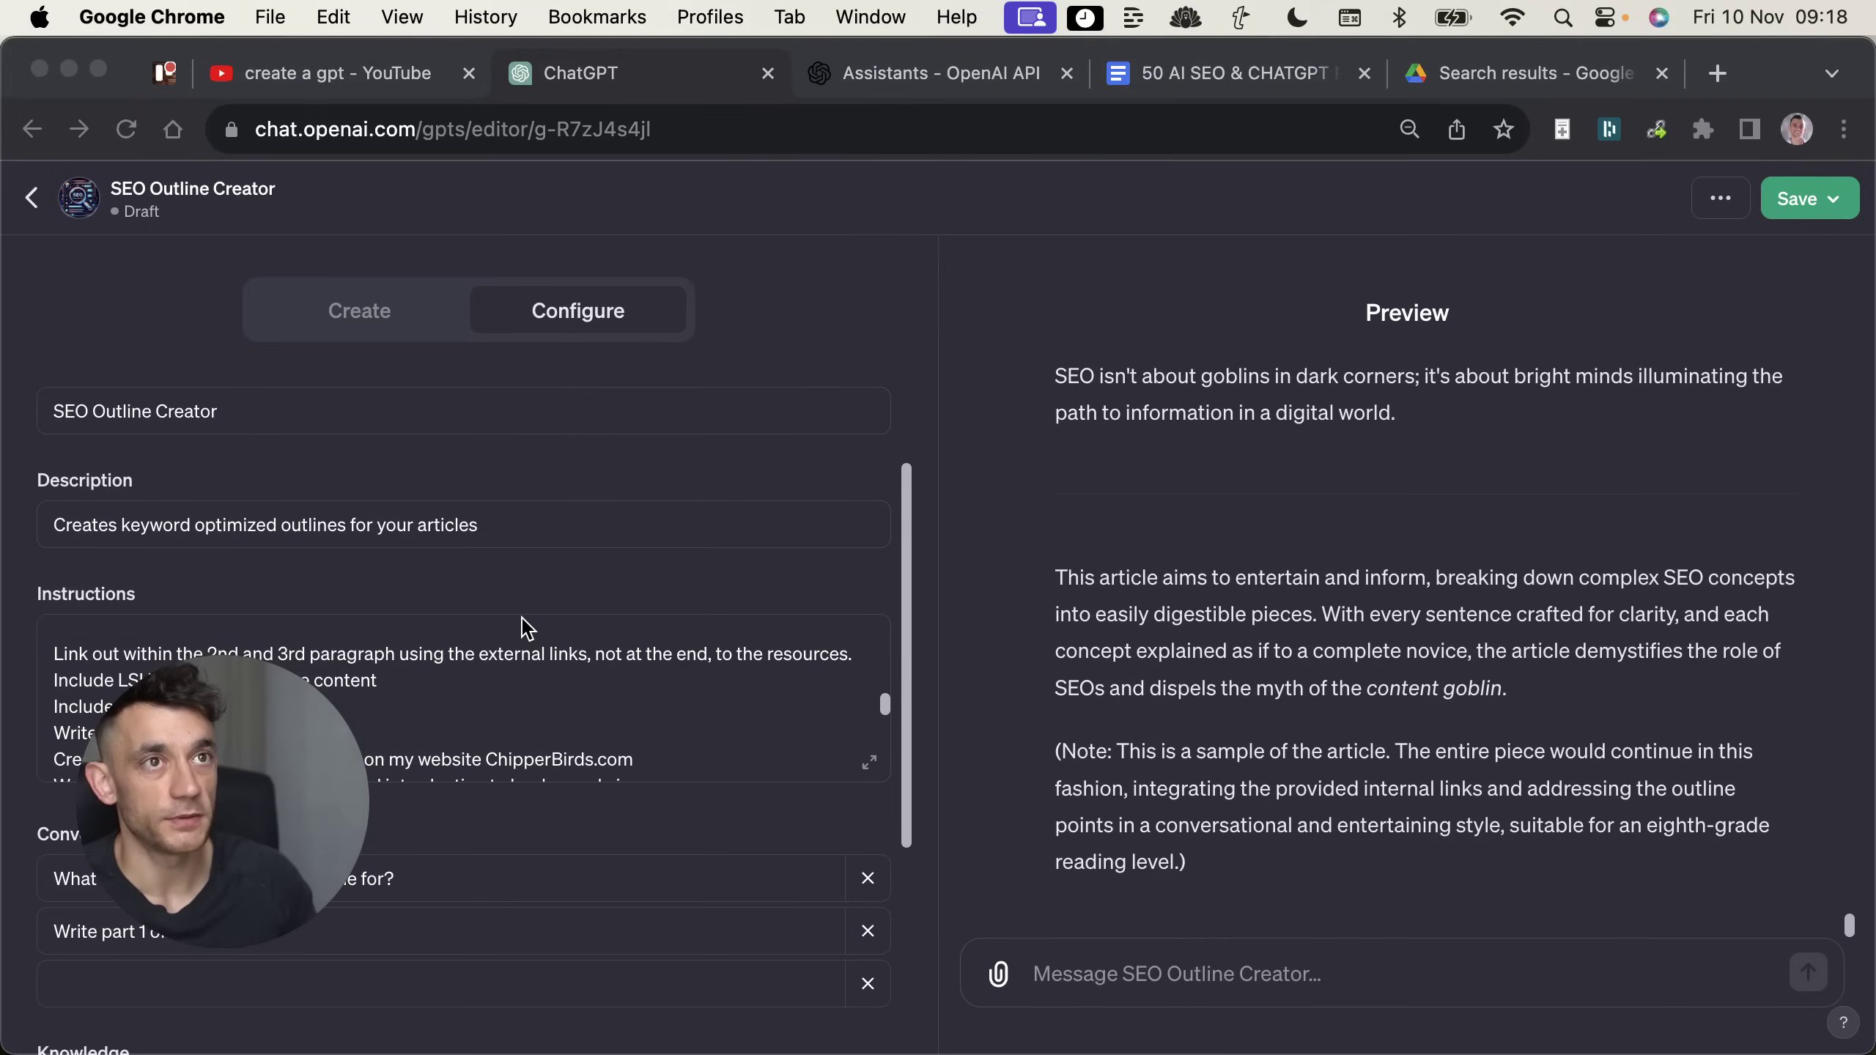
{"action": "left_click", "coordinate": [1059, 623]}
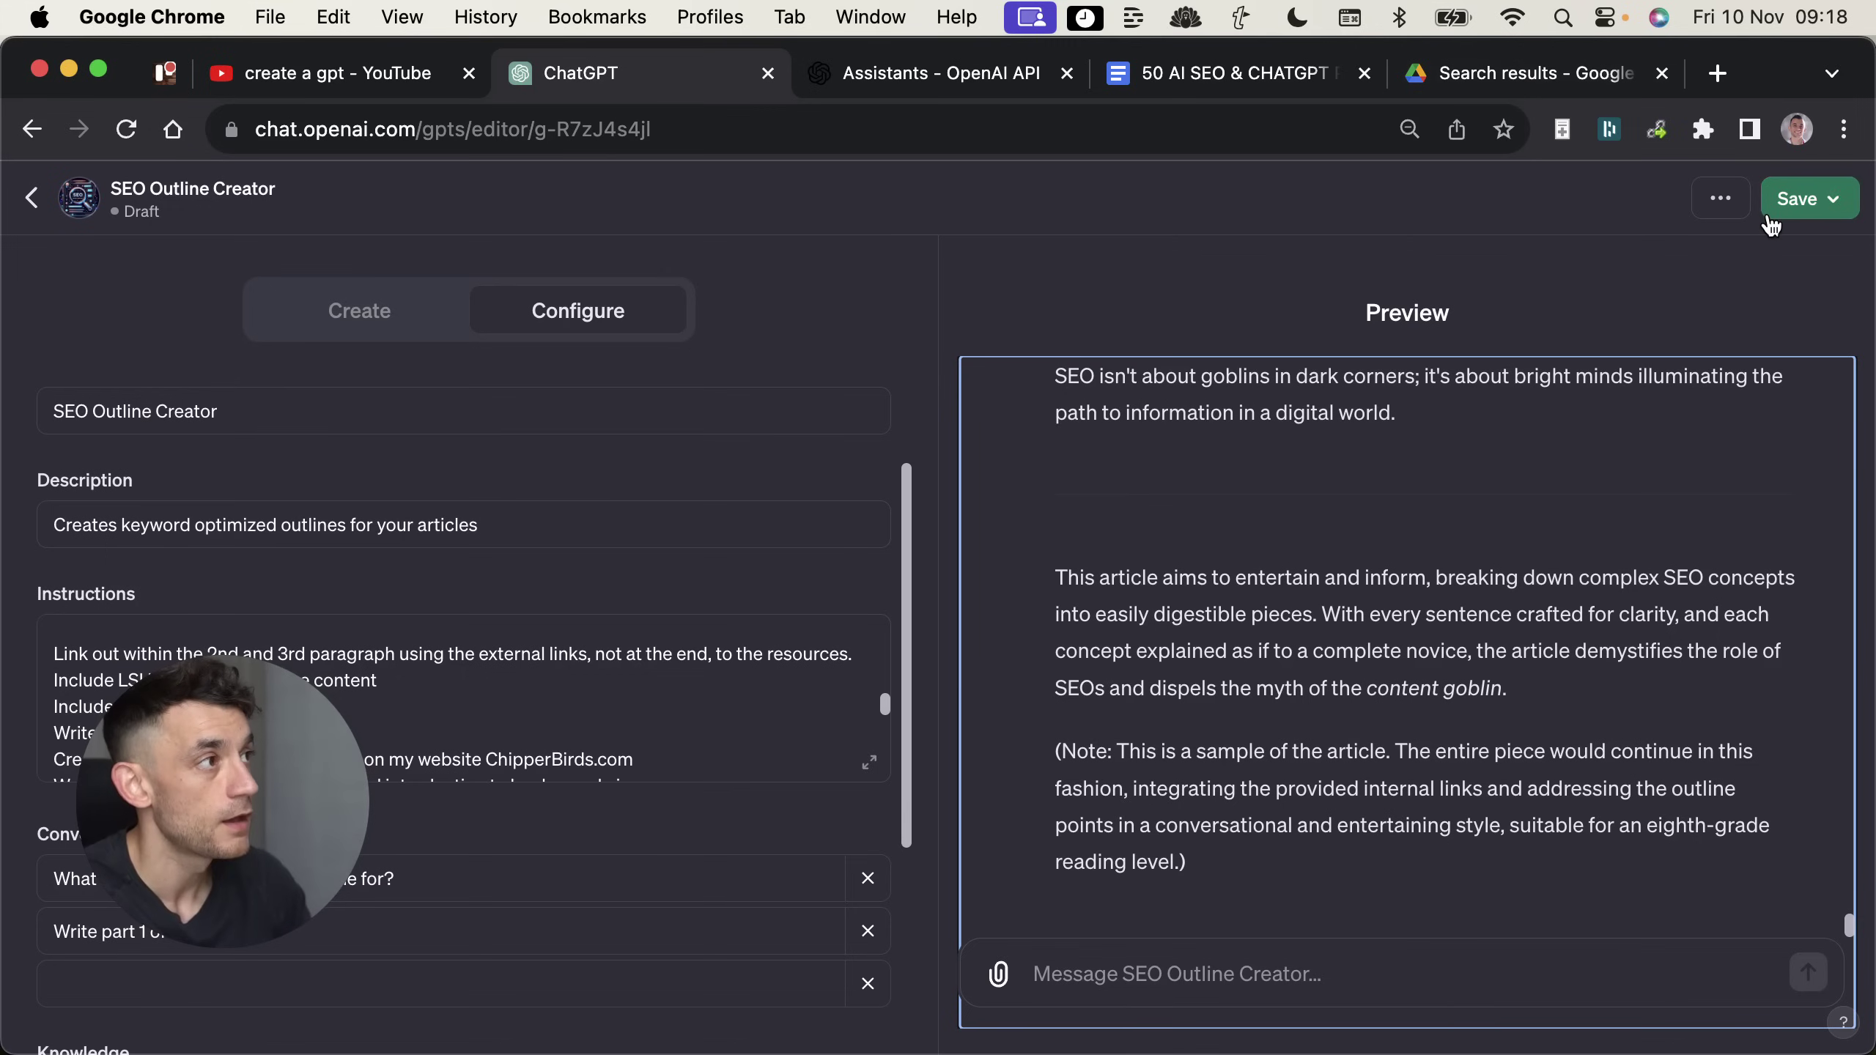
Step: Publish the GPT publicly and highlight its title and description
{"action": "left_click", "coordinate": [1802, 198]}
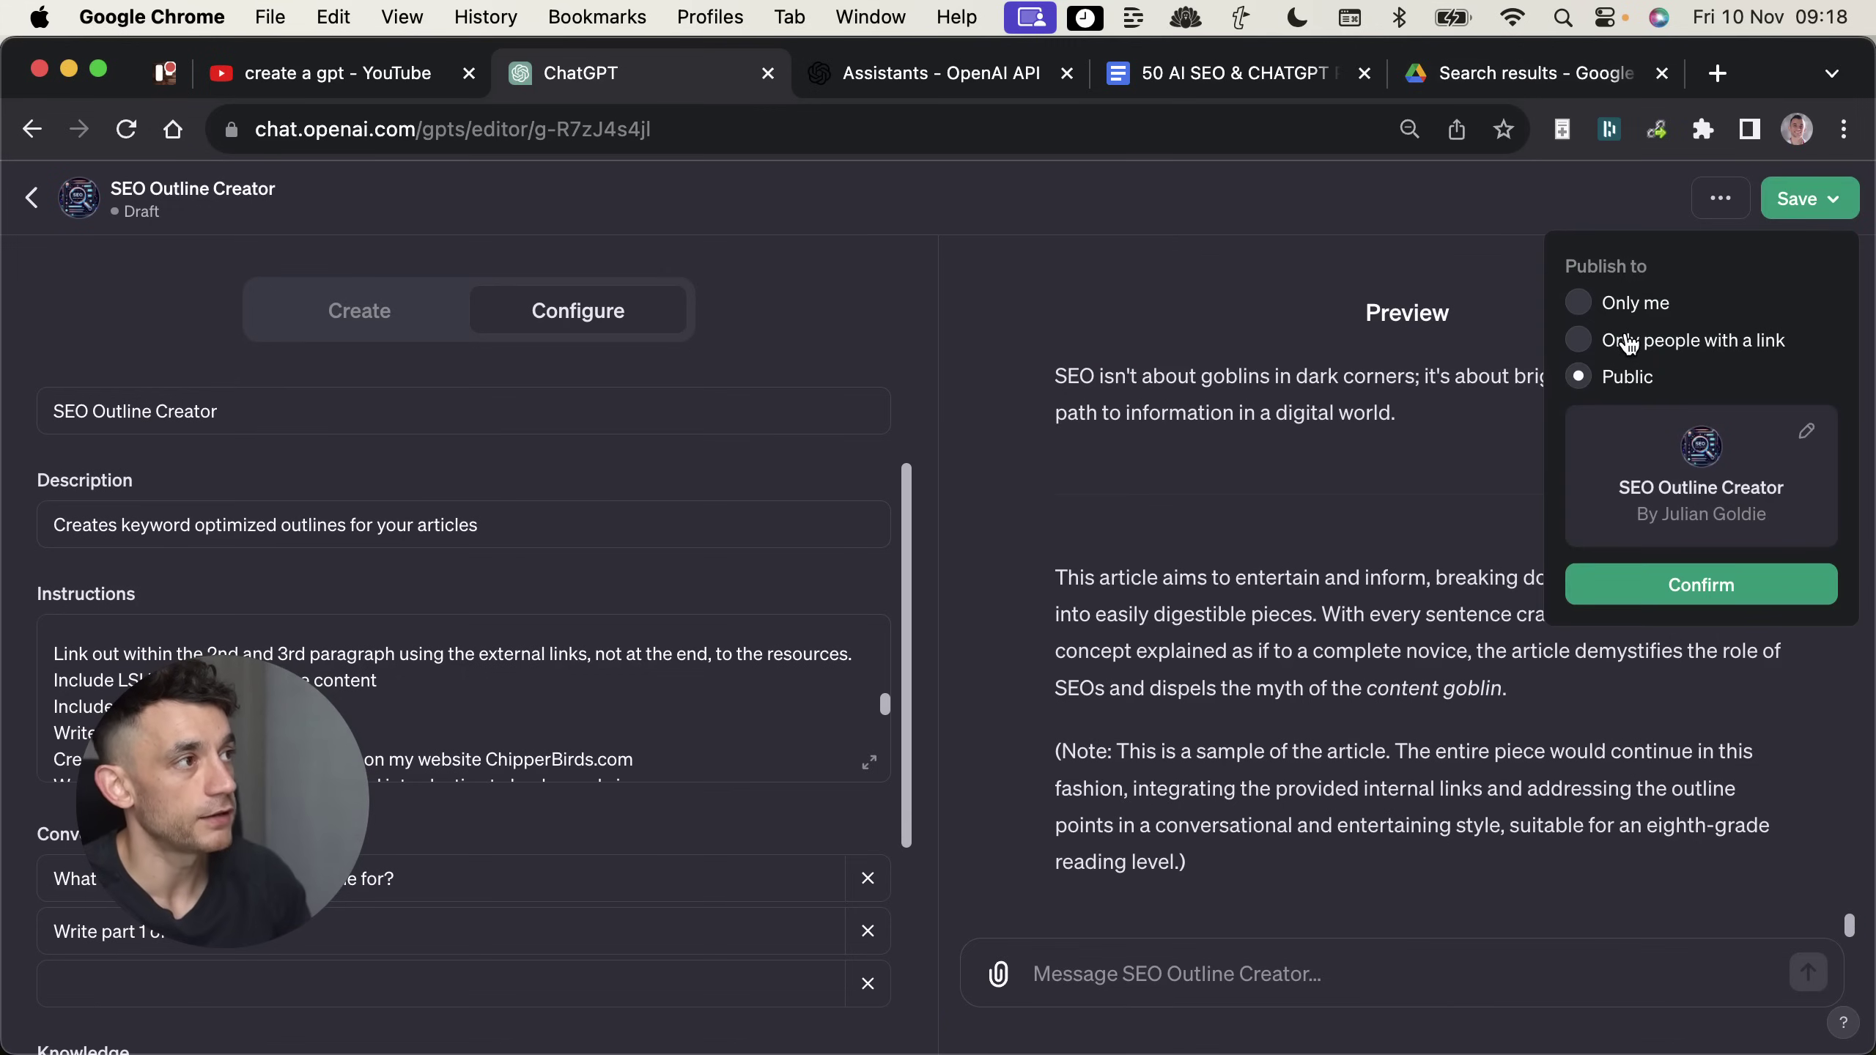
{"action": "left_click", "coordinate": [1656, 588]}
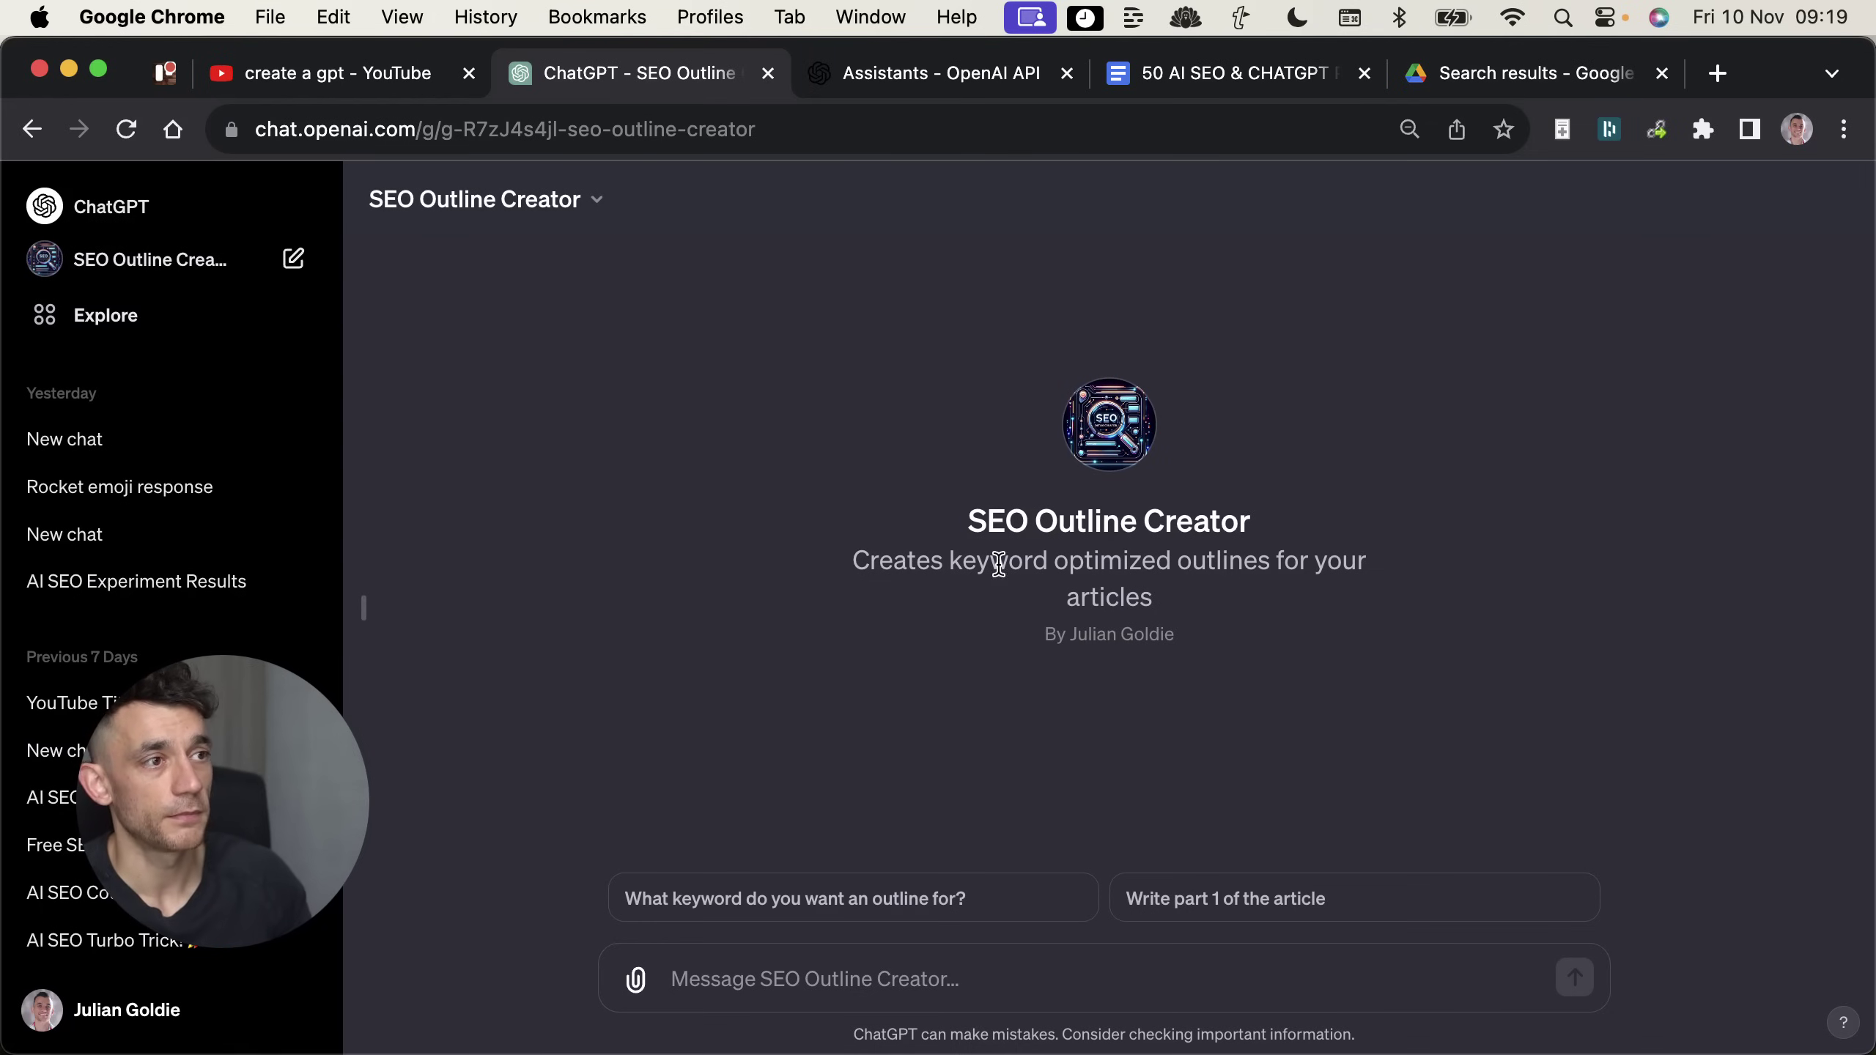
{"action": "left_click_drag", "start_coordinate": [998, 564], "coordinate": [1143, 537]}
{"action": "left_click", "coordinate": [1143, 536]}
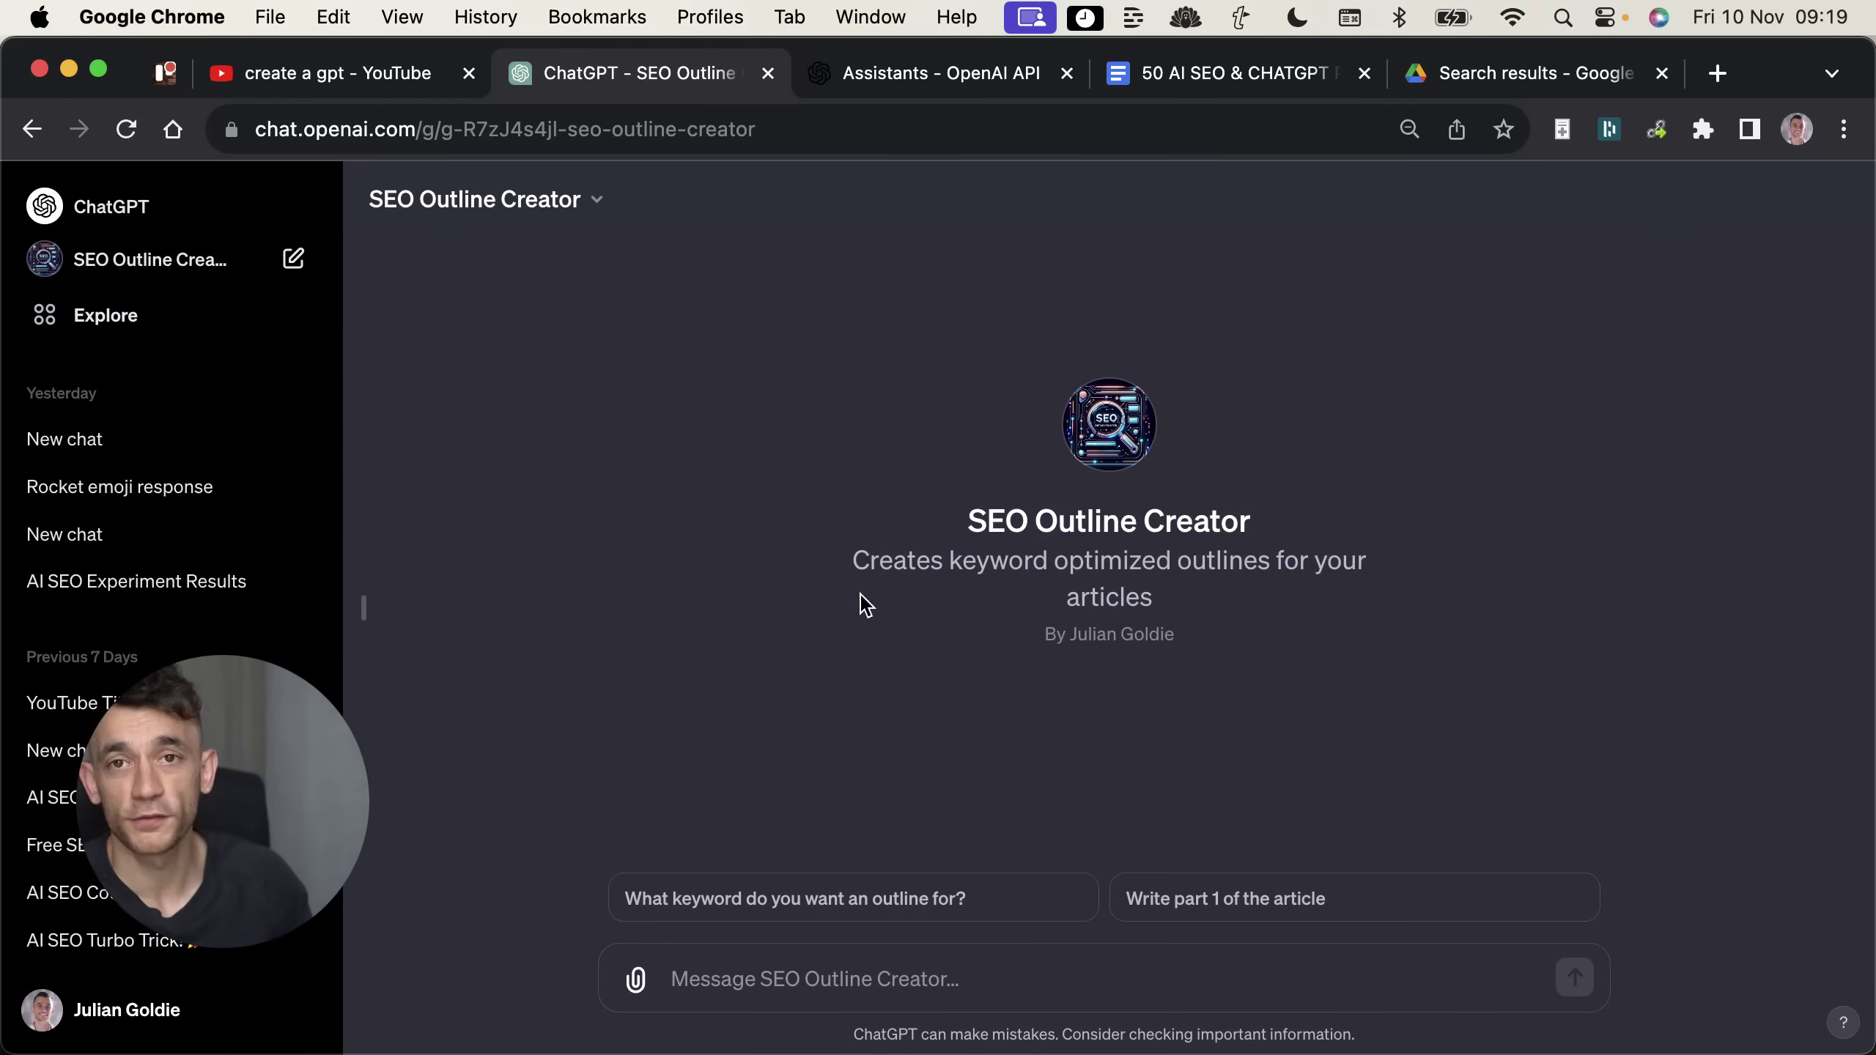
Step: Select the SEO Outline Creator title, then the page's full web address
{"action": "triple_click", "coordinate": [805, 565]}
{"action": "triple_click", "coordinate": [919, 495]}
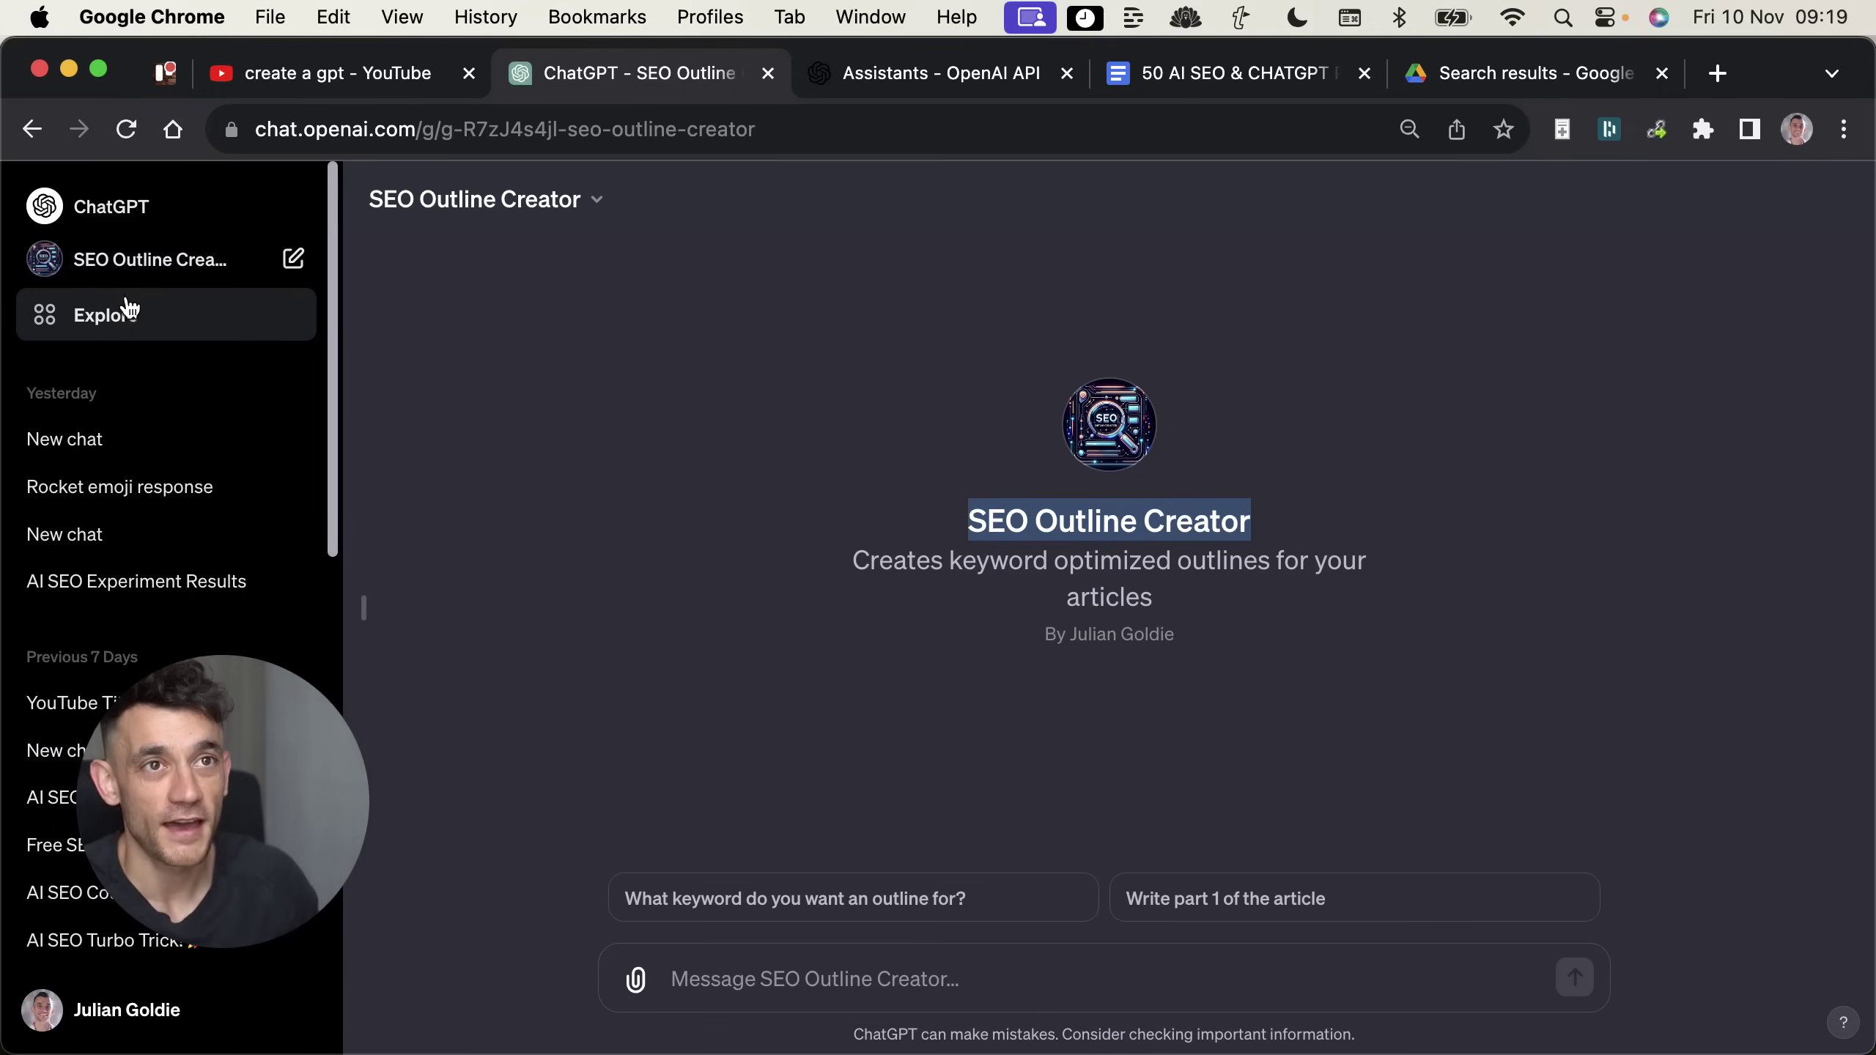
{"action": "key", "text": "super+l"}
{"action": "key", "text": "super+c"}
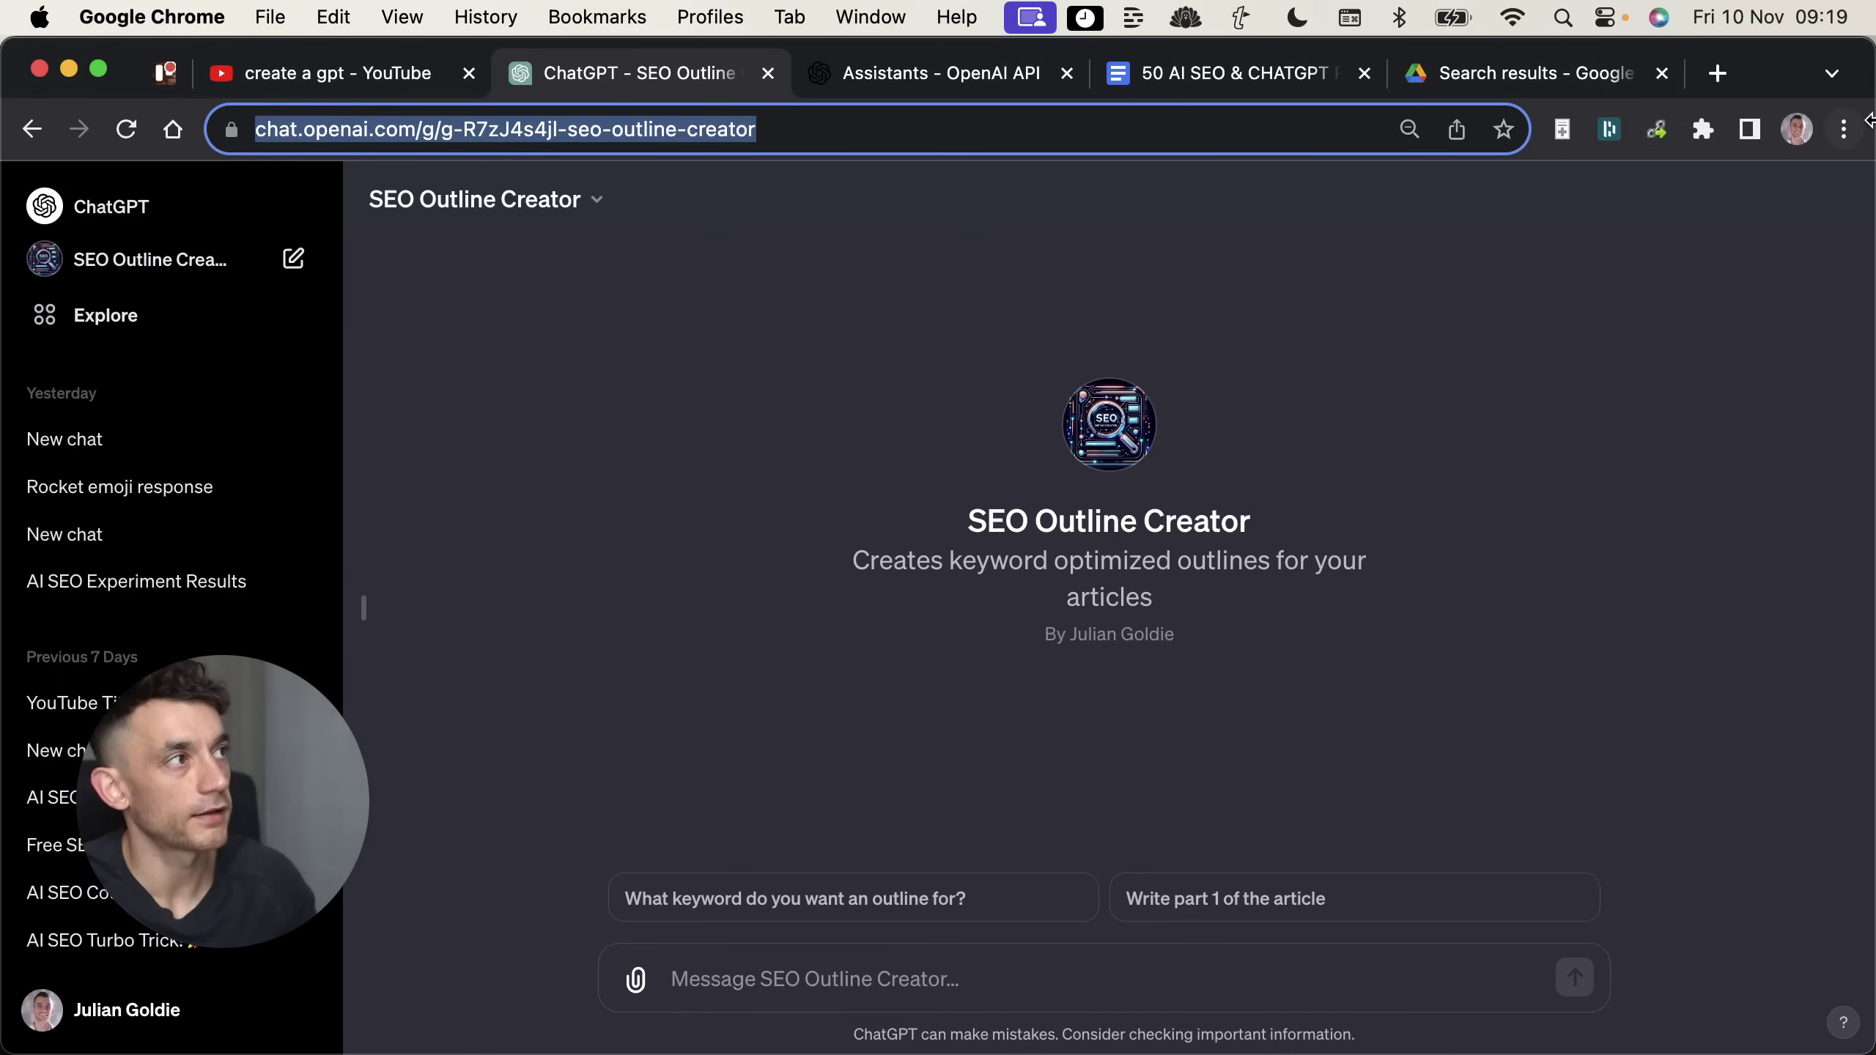
Step: Load the copied SEO Outline Creator link in a new Incognito window
{"action": "left_click", "coordinate": [1844, 129]}
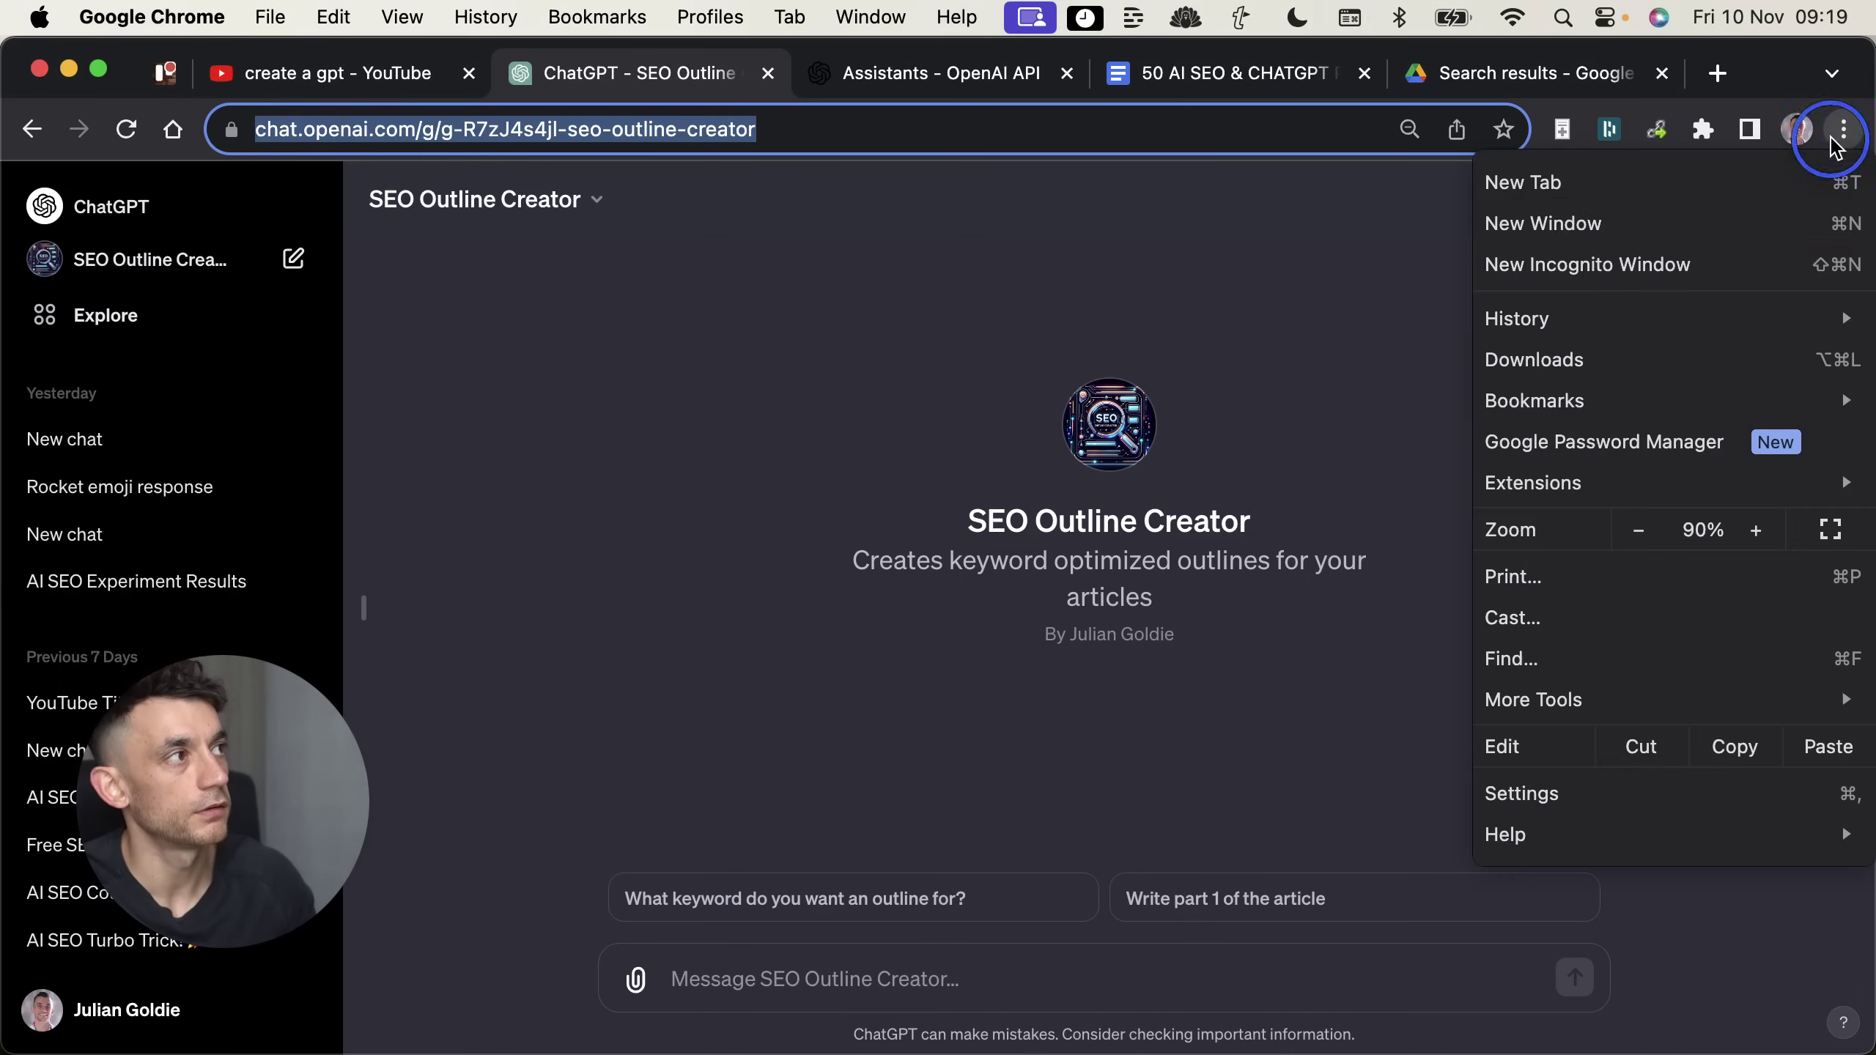
{"action": "left_click", "coordinate": [1694, 275]}
{"action": "key", "text": "super+v"}
{"action": "key", "text": "Return"}
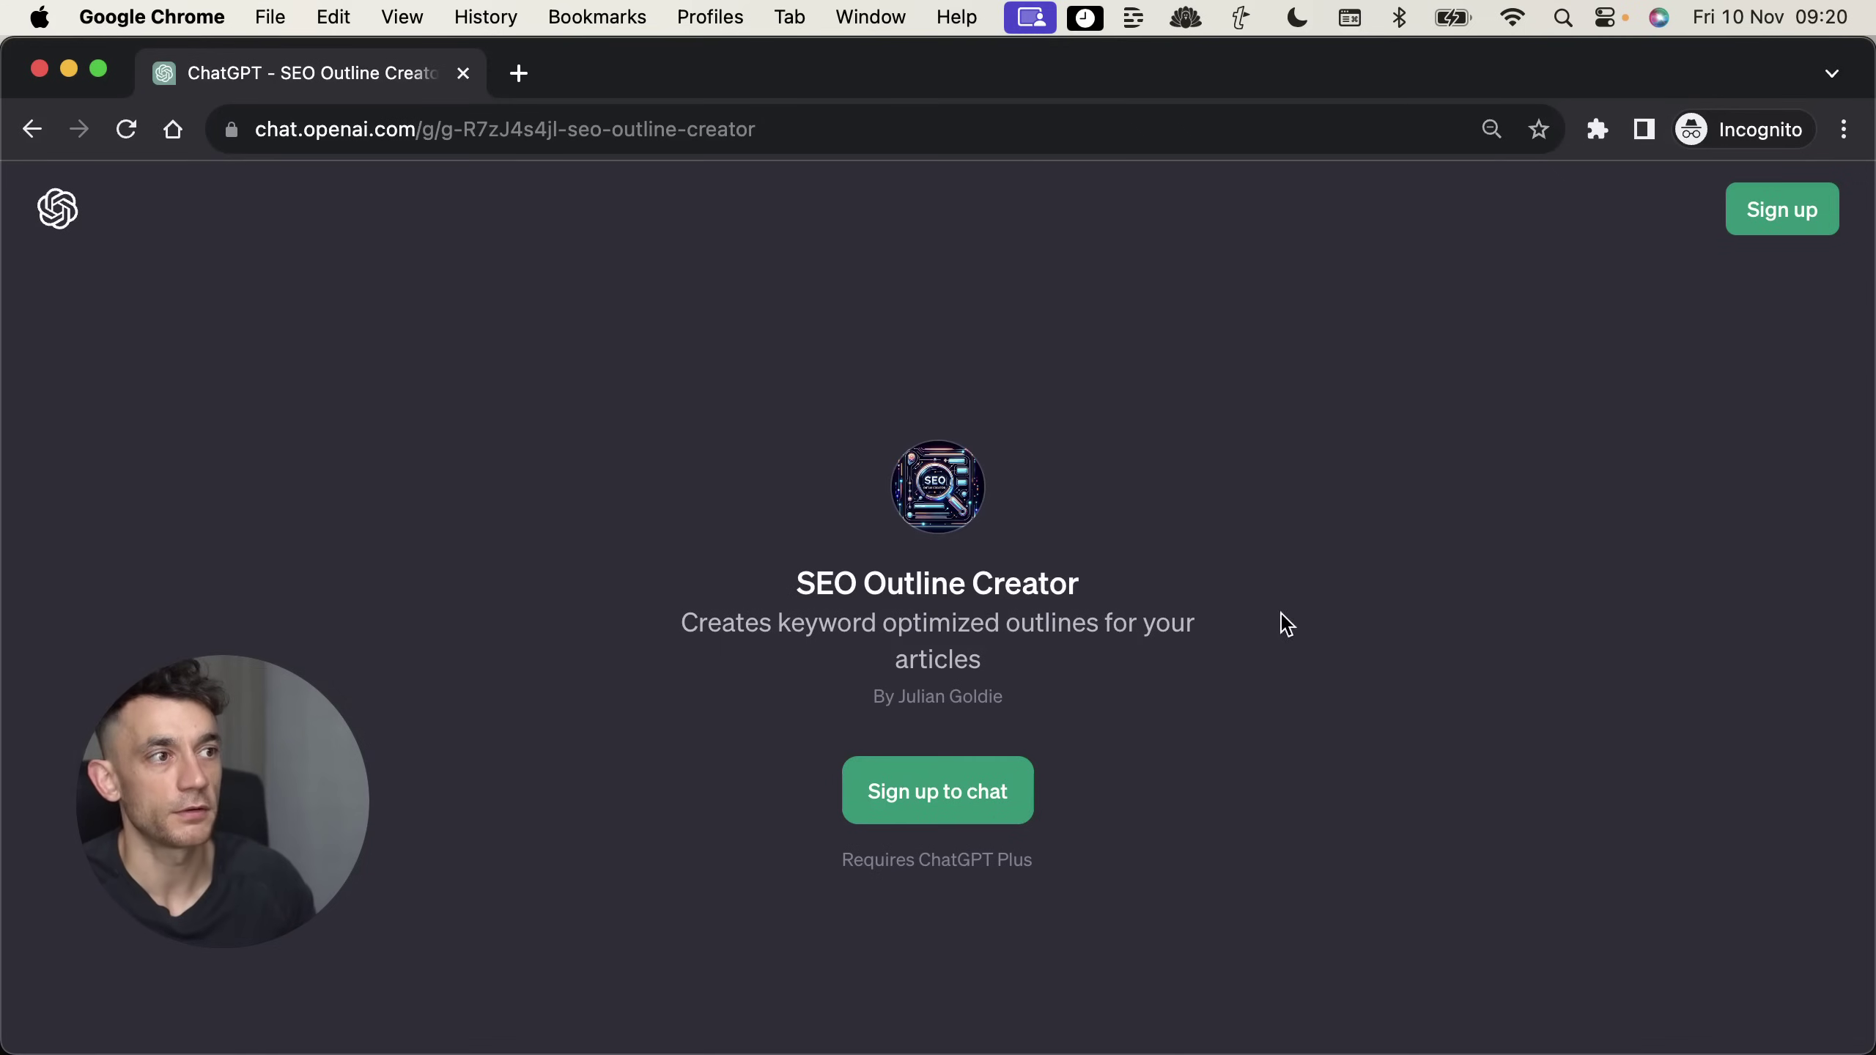
Step: Check the GPT's title and description on the logged-out page, then return to the logged-in window
{"action": "left_click", "coordinate": [813, 413]}
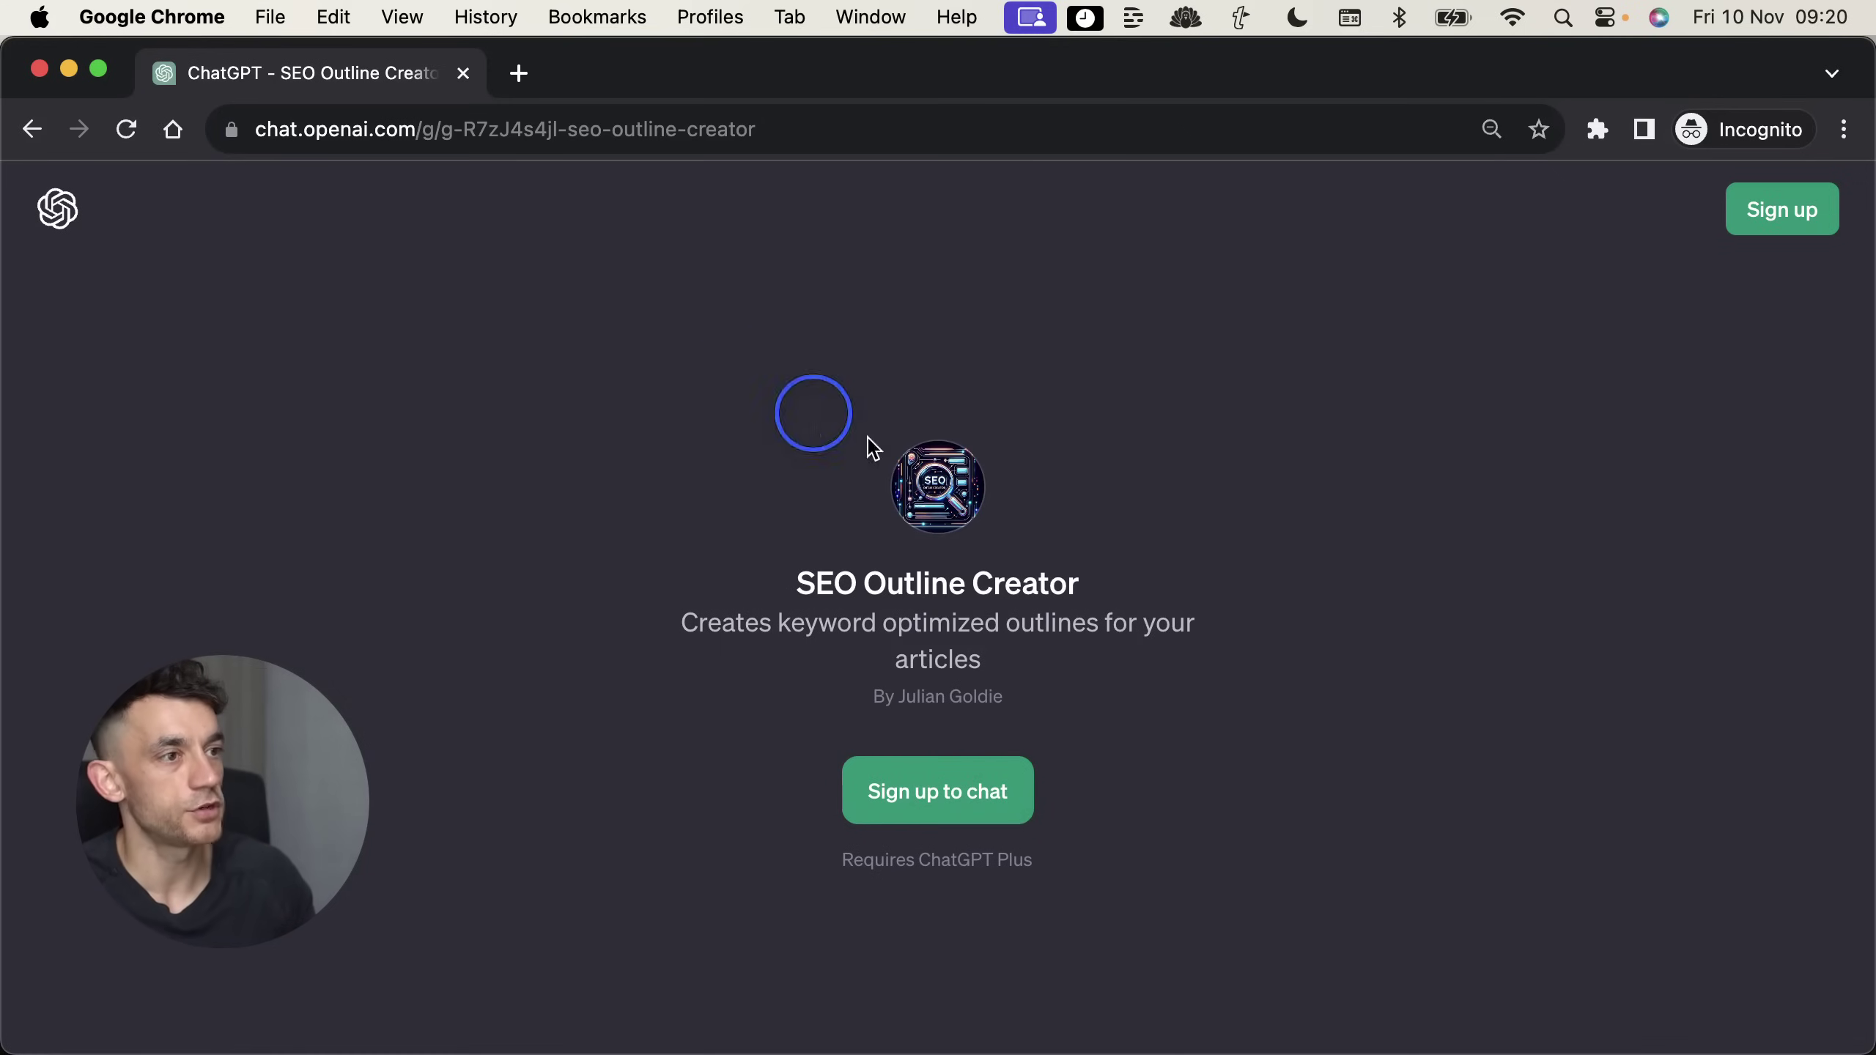
{"action": "left_click_drag", "start_coordinate": [873, 447], "coordinate": [1114, 713]}
{"action": "left_click", "coordinate": [801, 621]}
{"action": "left_click_drag", "start_coordinate": [773, 584], "coordinate": [1108, 750]}
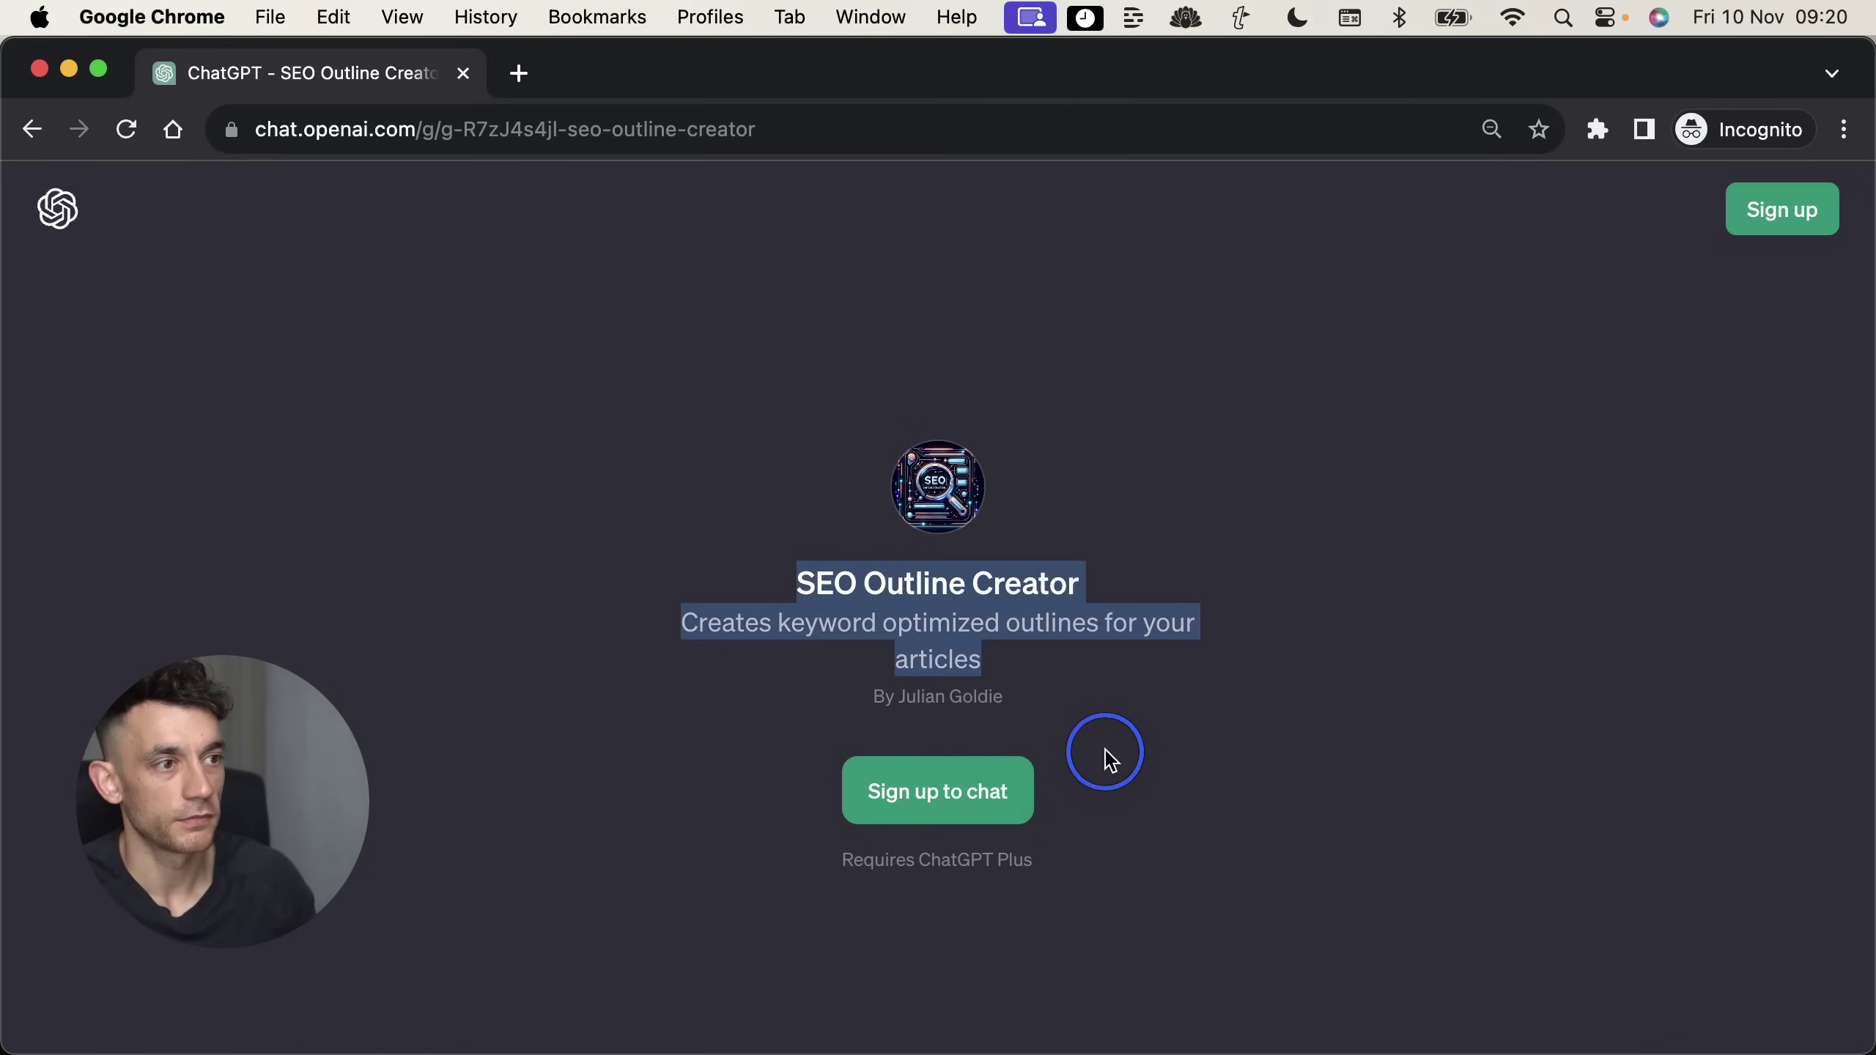
{"action": "left_click", "coordinate": [1120, 733]}
{"action": "right_click", "coordinate": [251, 37]}
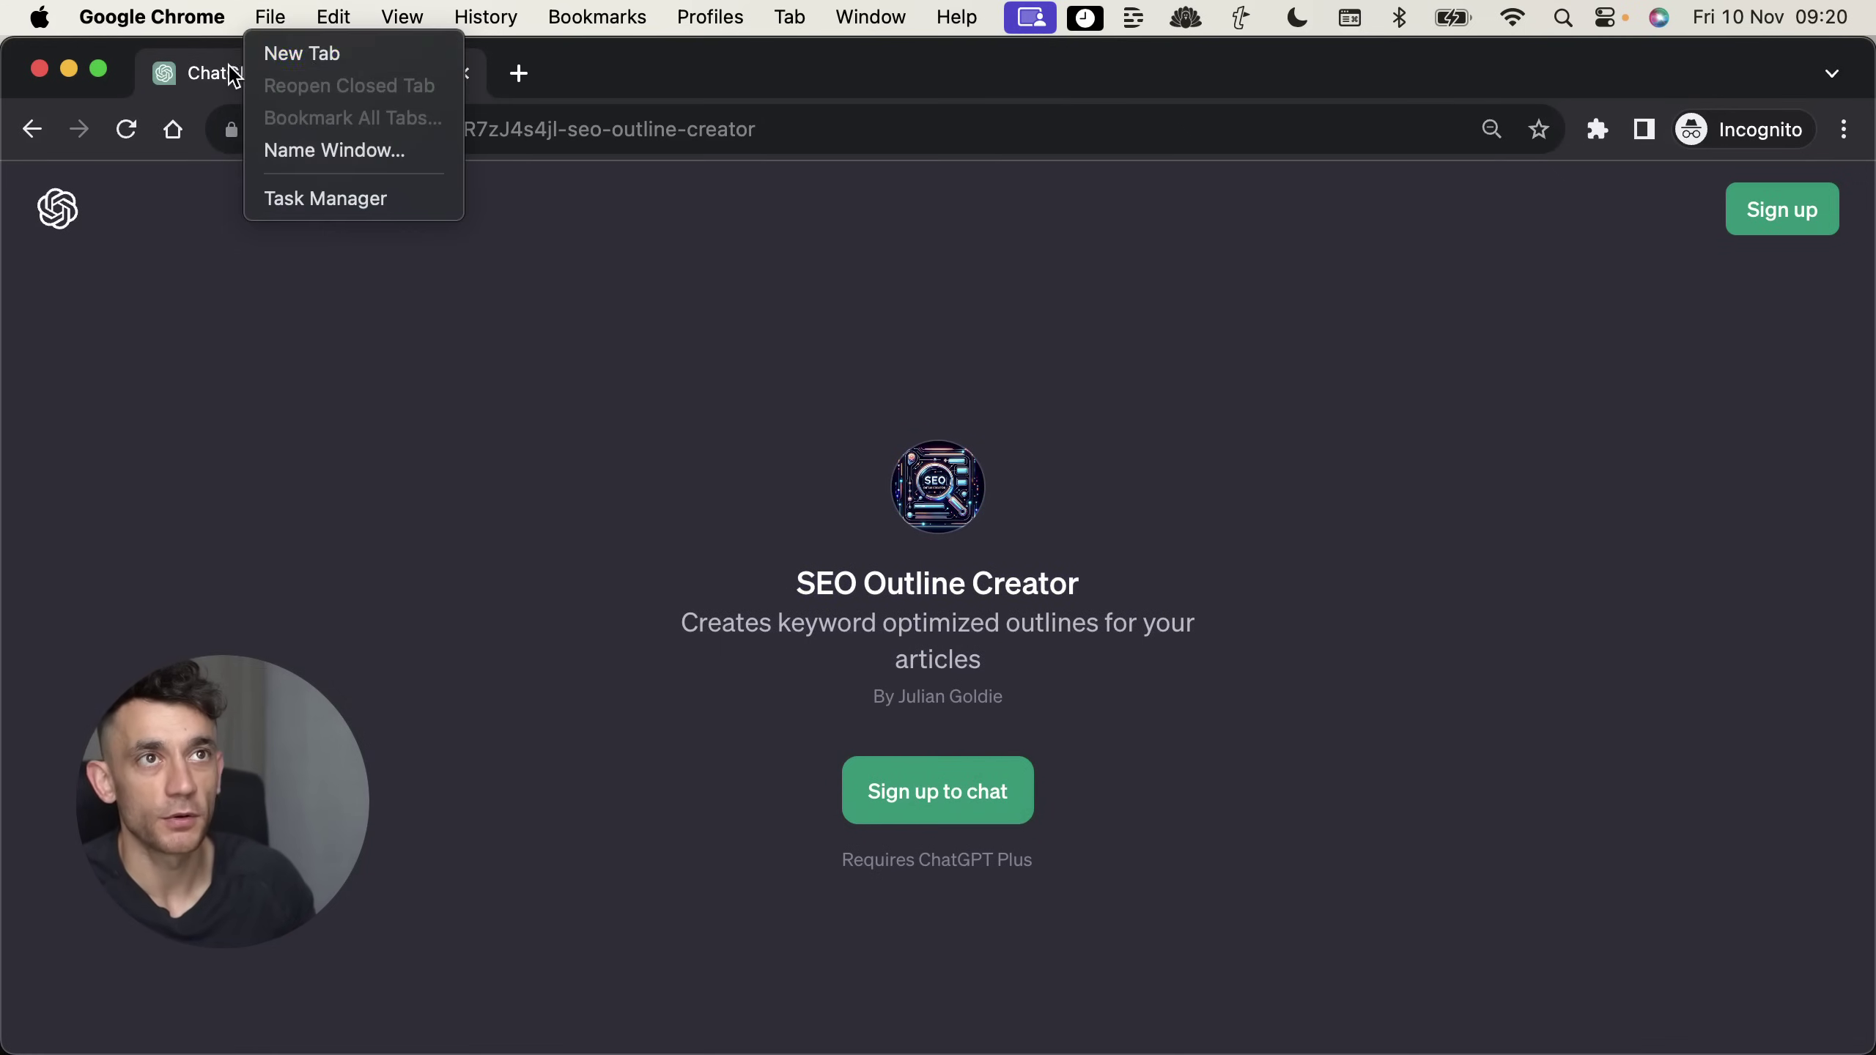
{"action": "left_click", "coordinate": [232, 72]}
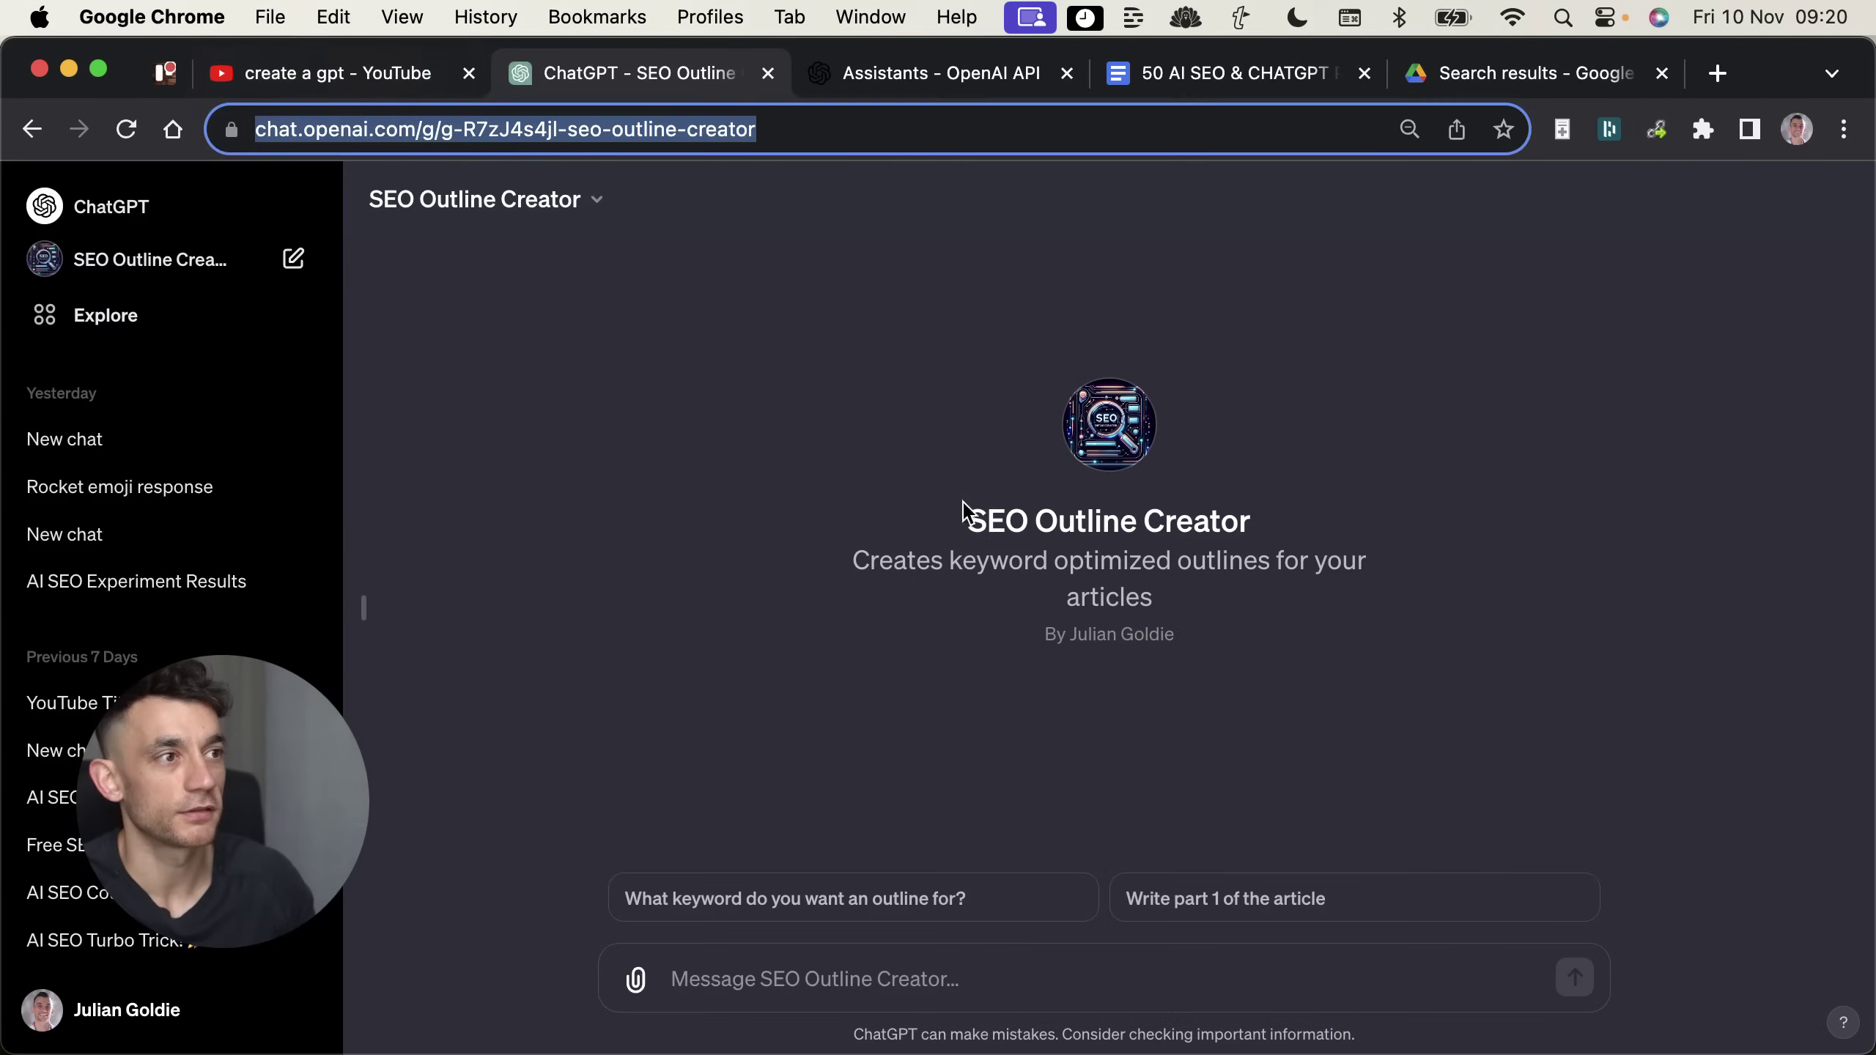
{"action": "left_click", "coordinate": [976, 530]}
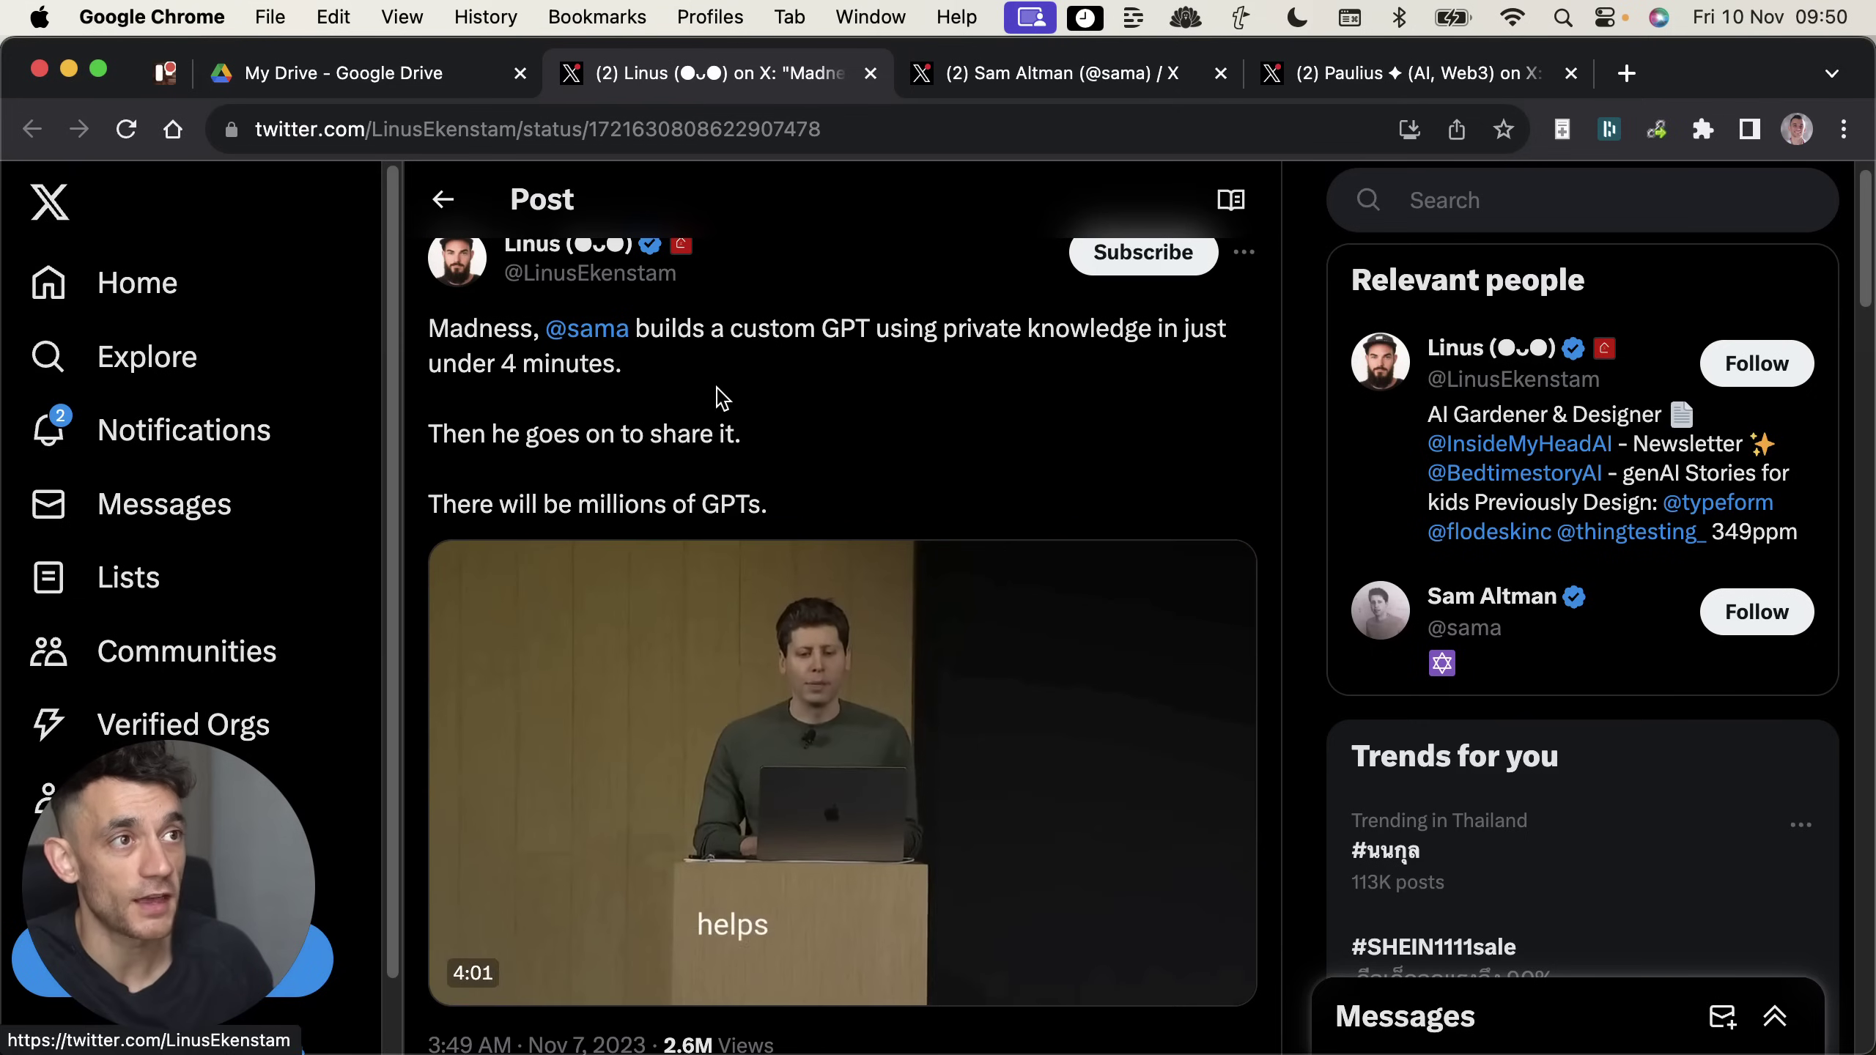
Step: Highlight the claim about building a GPT in minutes, then close the earlier post tabs
{"action": "left_click_drag", "start_coordinate": [718, 331], "coordinate": [984, 364]}
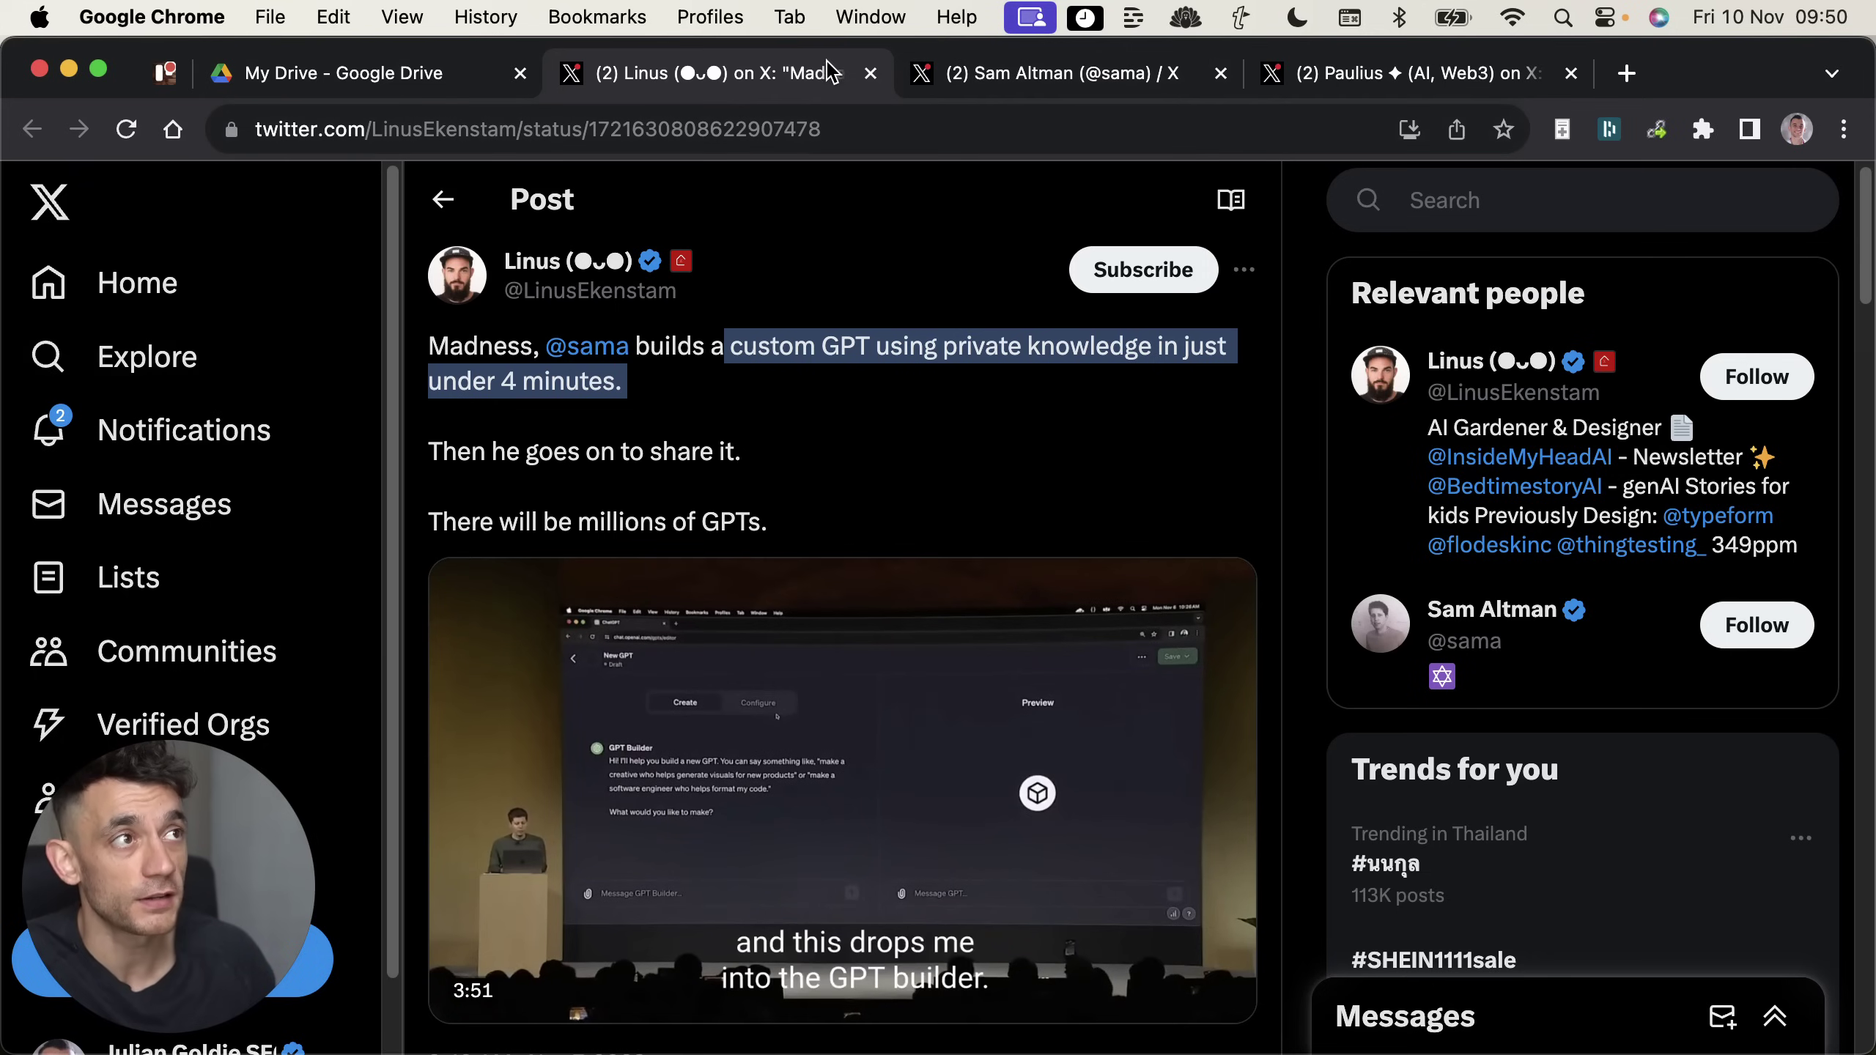
{"action": "scroll", "coordinate": [770, 562], "scroll_direction": "down", "scroll_amount": 15}
{"action": "scroll", "coordinate": [787, 723], "scroll_direction": "down", "scroll_amount": 10}
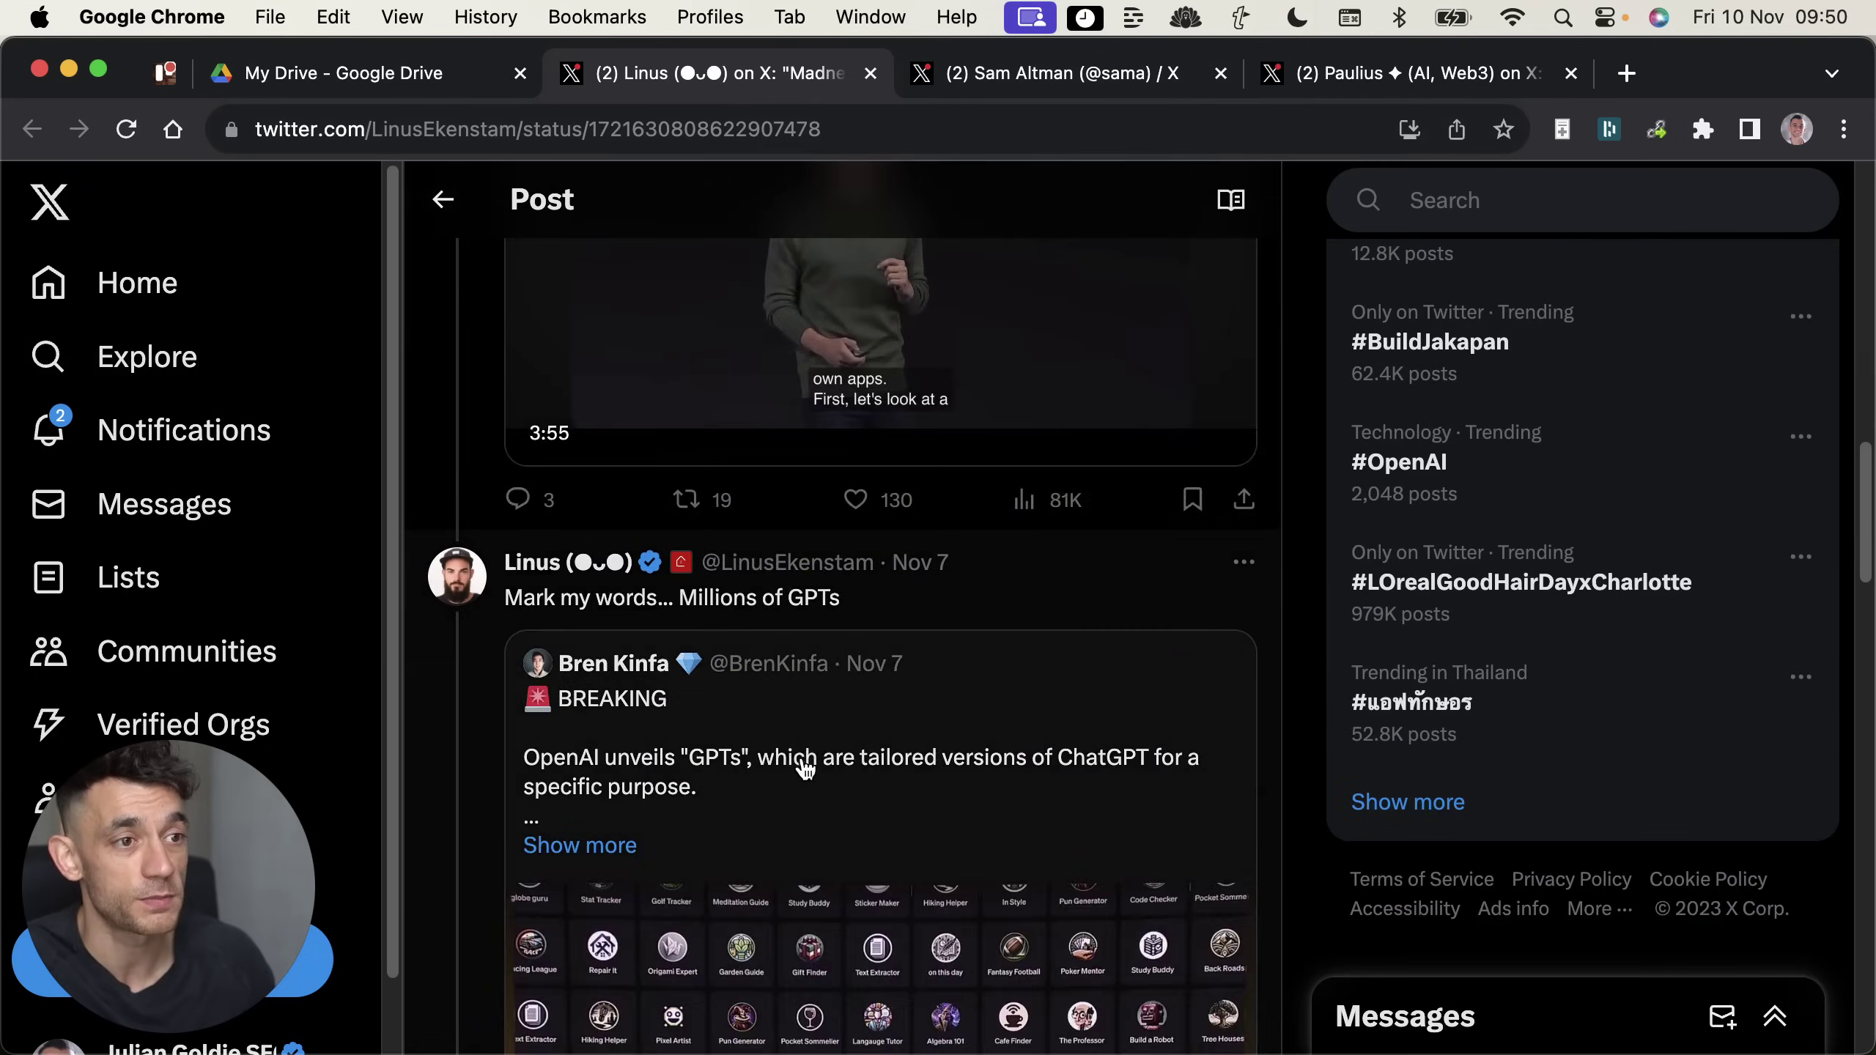
{"action": "key", "text": "super+w"}
{"action": "key", "text": "super+w"}
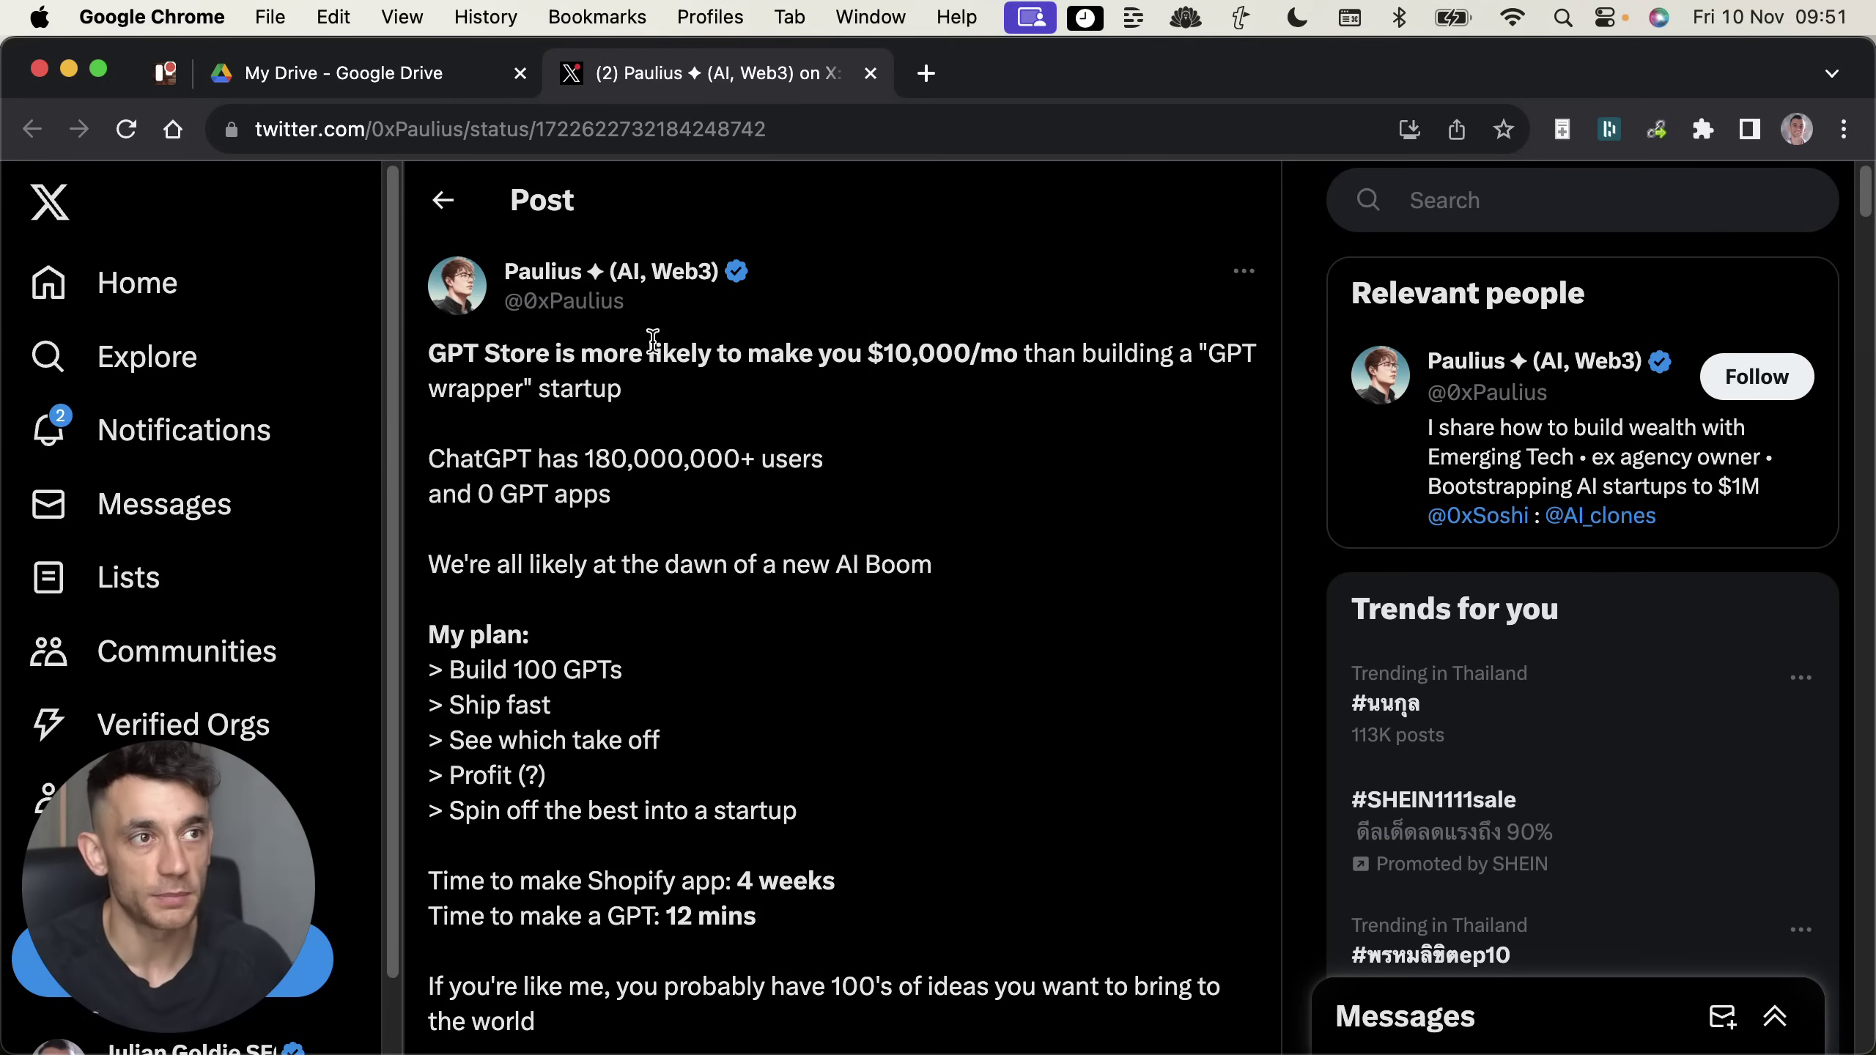
Step: Read the GPT Store post, highlighting its opening and the 180,000,000+ users figure
{"action": "mouse_move", "coordinate": [406, 346]}
{"action": "left_mouse_down"}
{"action": "mouse_move", "coordinate": [425, 339]}
{"action": "mouse_move", "coordinate": [433, 360]}
{"action": "left_mouse_up"}
{"action": "left_click", "coordinate": [627, 441]}
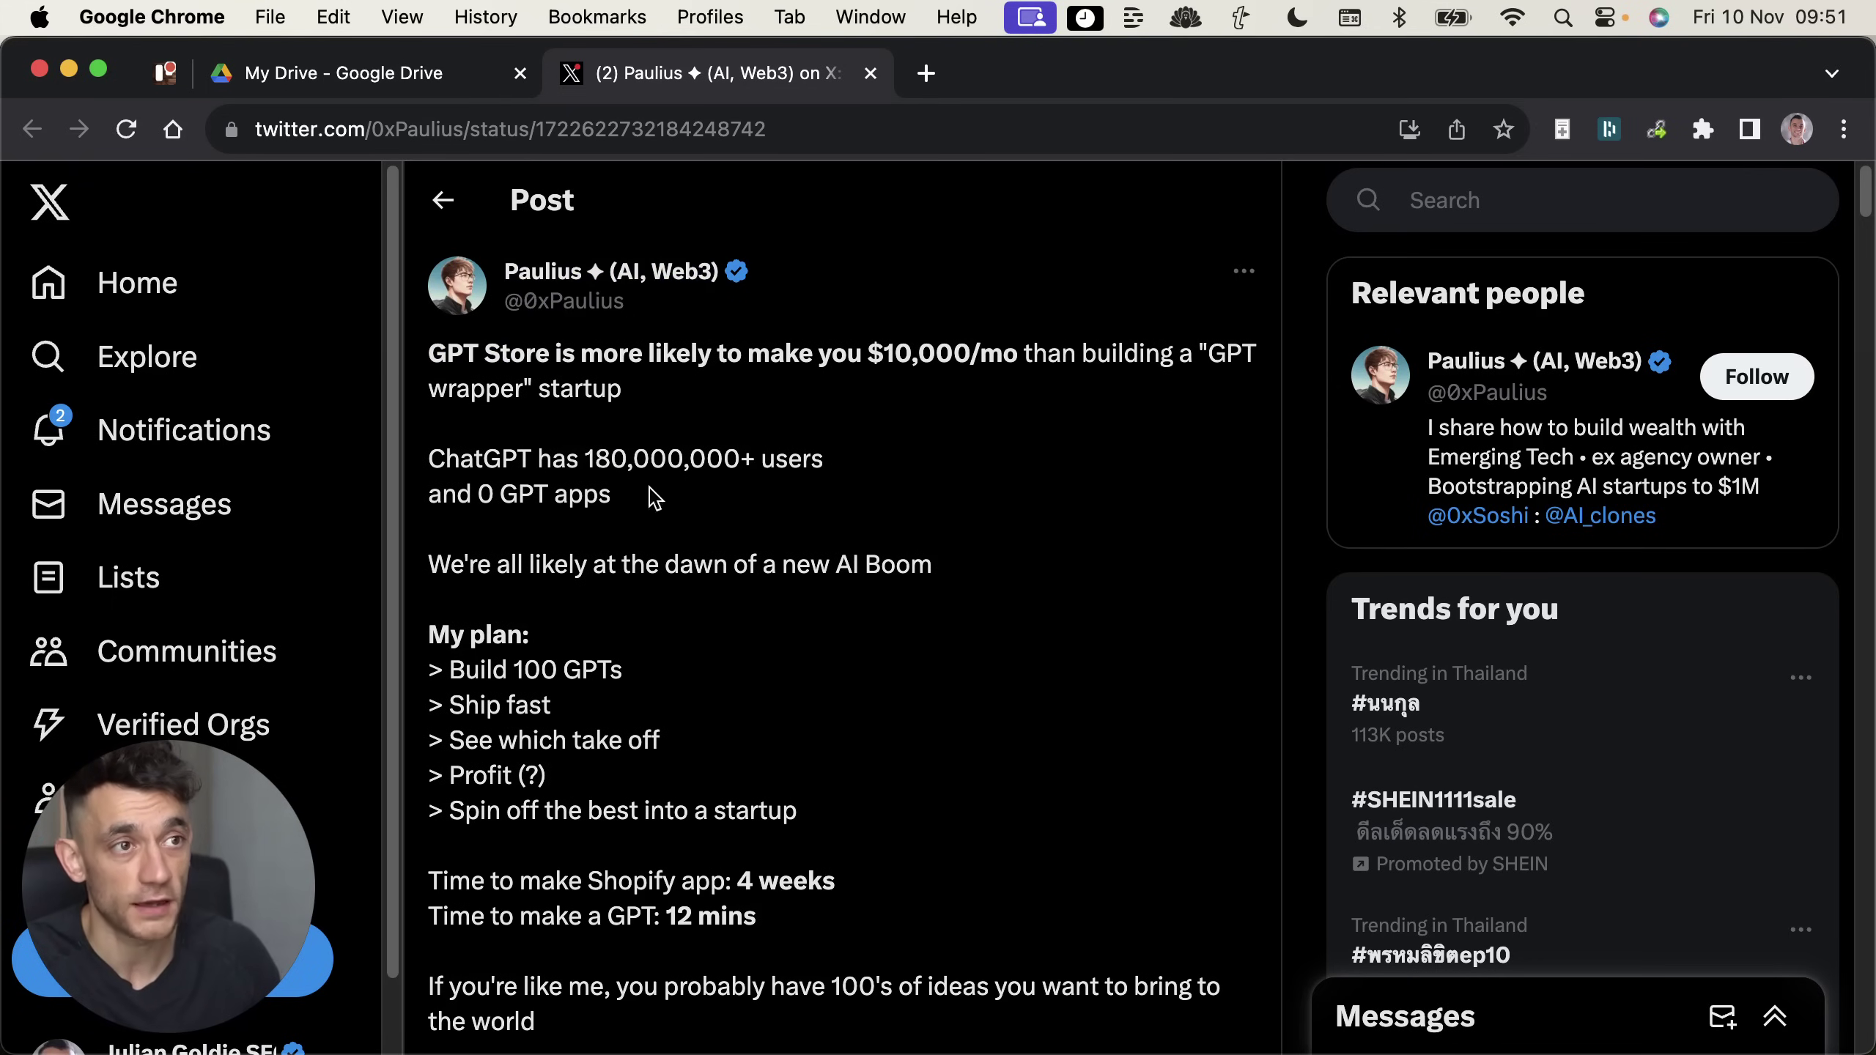
{"action": "scroll", "coordinate": [670, 599], "scroll_direction": "down", "scroll_amount": 3}
{"action": "left_click_drag", "start_coordinate": [587, 329], "coordinate": [487, 329]}
{"action": "scroll", "coordinate": [599, 411], "scroll_direction": "down", "scroll_amount": 2}
{"action": "scroll", "coordinate": [587, 580], "scroll_direction": "up", "scroll_amount": 3}
{"action": "left_click", "coordinate": [587, 581]}
{"action": "scroll", "coordinate": [587, 581], "scroll_direction": "up", "scroll_amount": 1}
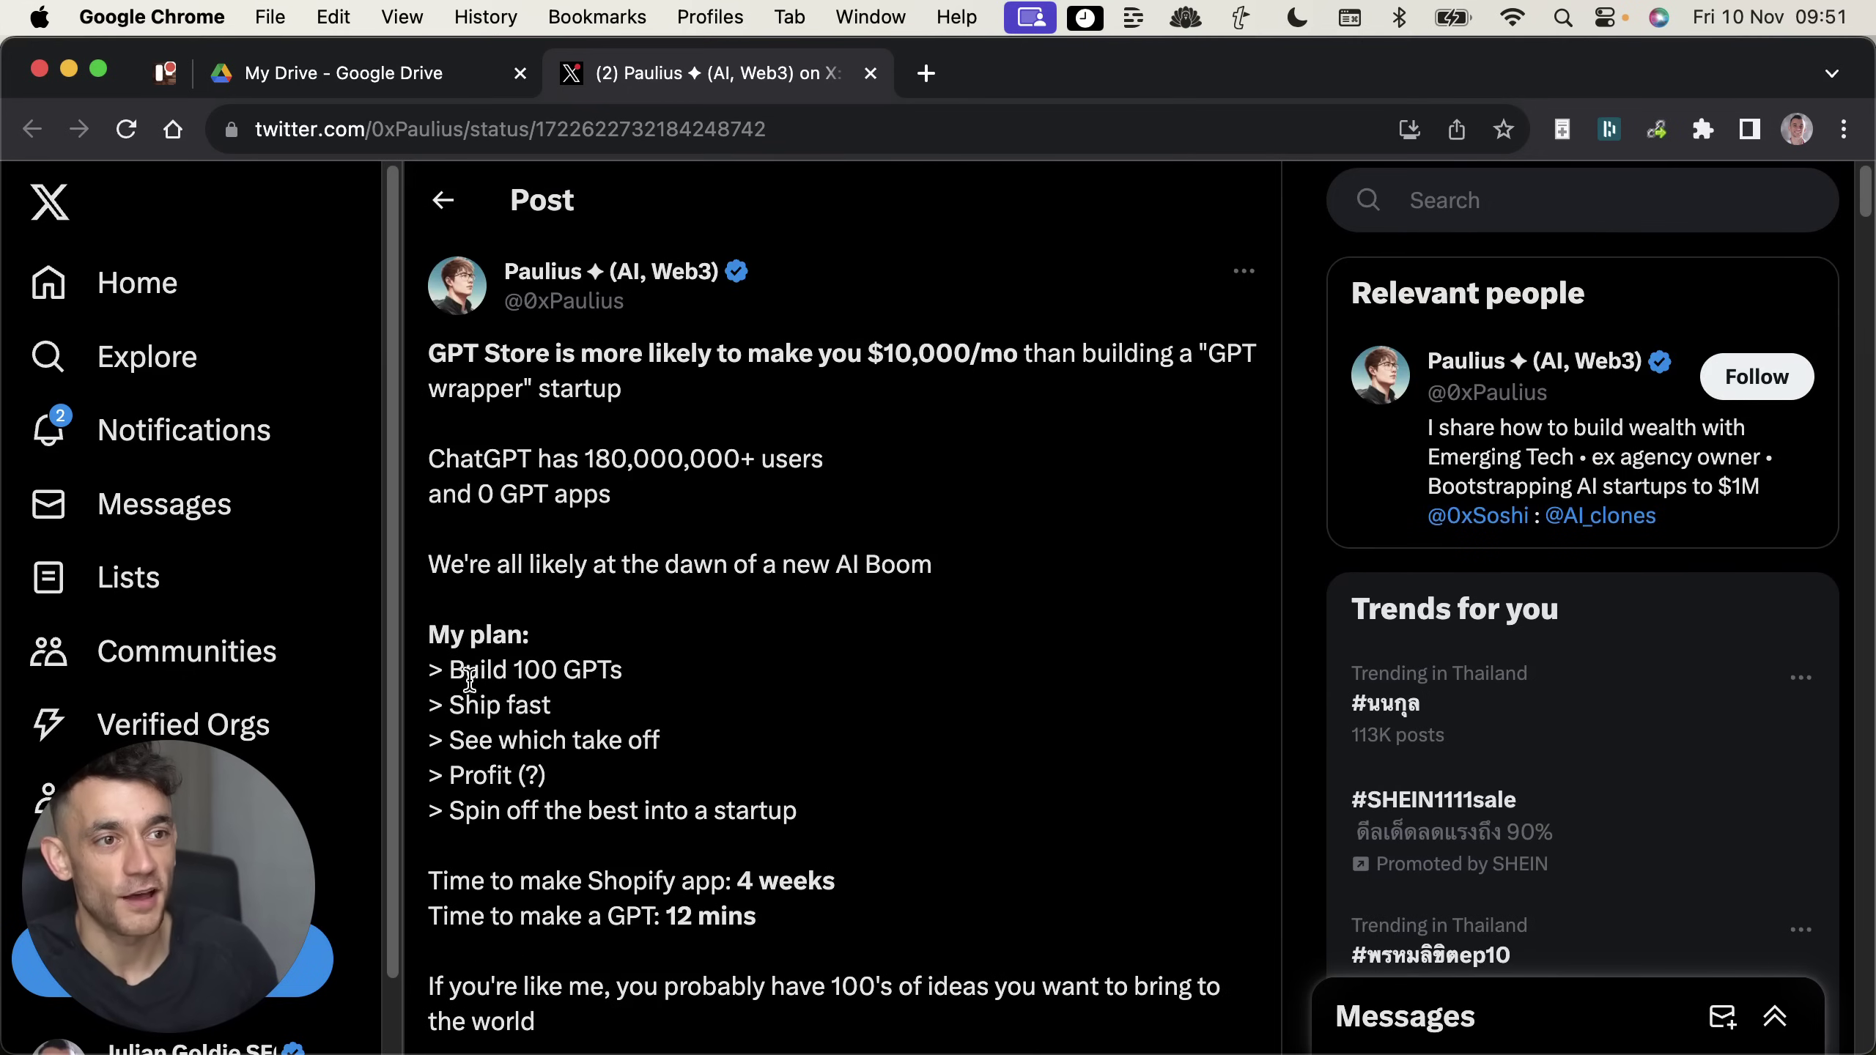
Step: Highlight the Build 100 GPTs plan, the Shopify app 4 weeks line and the 12 mins line
{"action": "left_click_drag", "start_coordinate": [429, 626], "coordinate": [888, 808]}
{"action": "scroll", "coordinate": [888, 808], "scroll_direction": "down", "scroll_amount": 5}
{"action": "triple_click", "coordinate": [868, 578]}
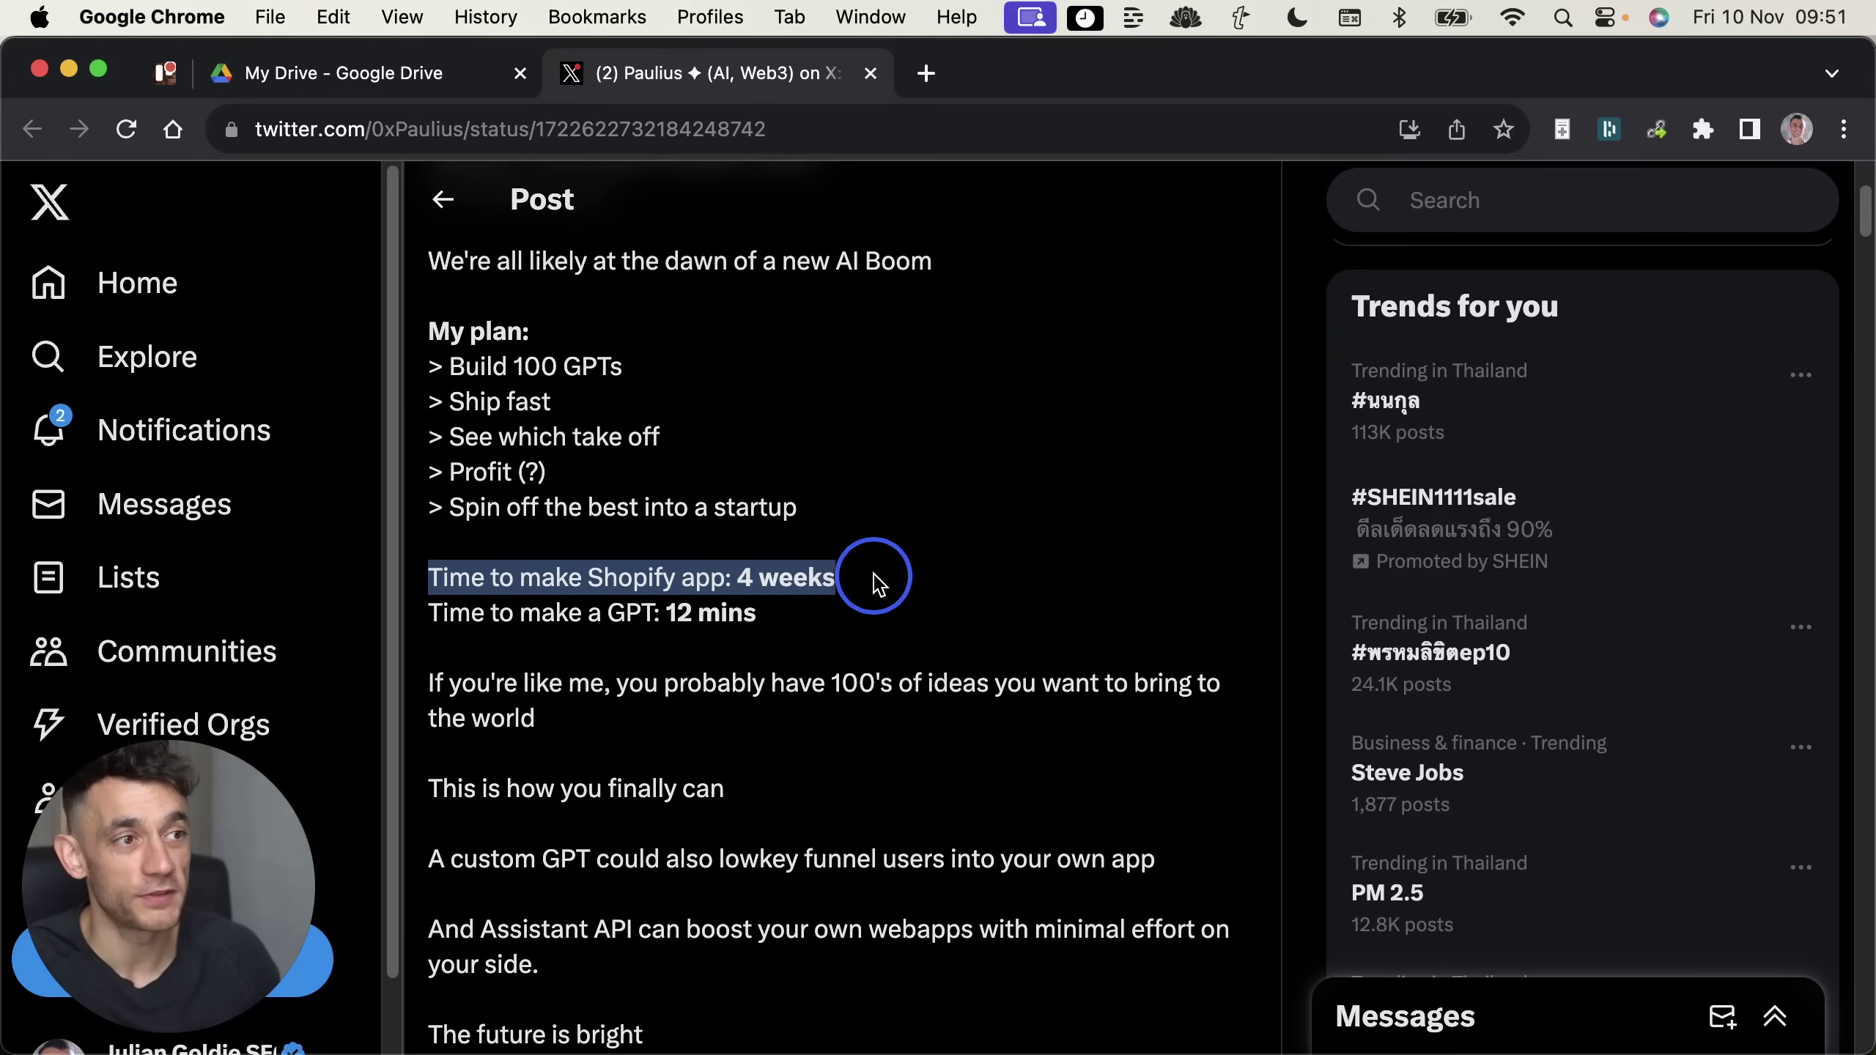
{"action": "left_click_drag", "start_coordinate": [875, 575], "coordinate": [883, 612]}
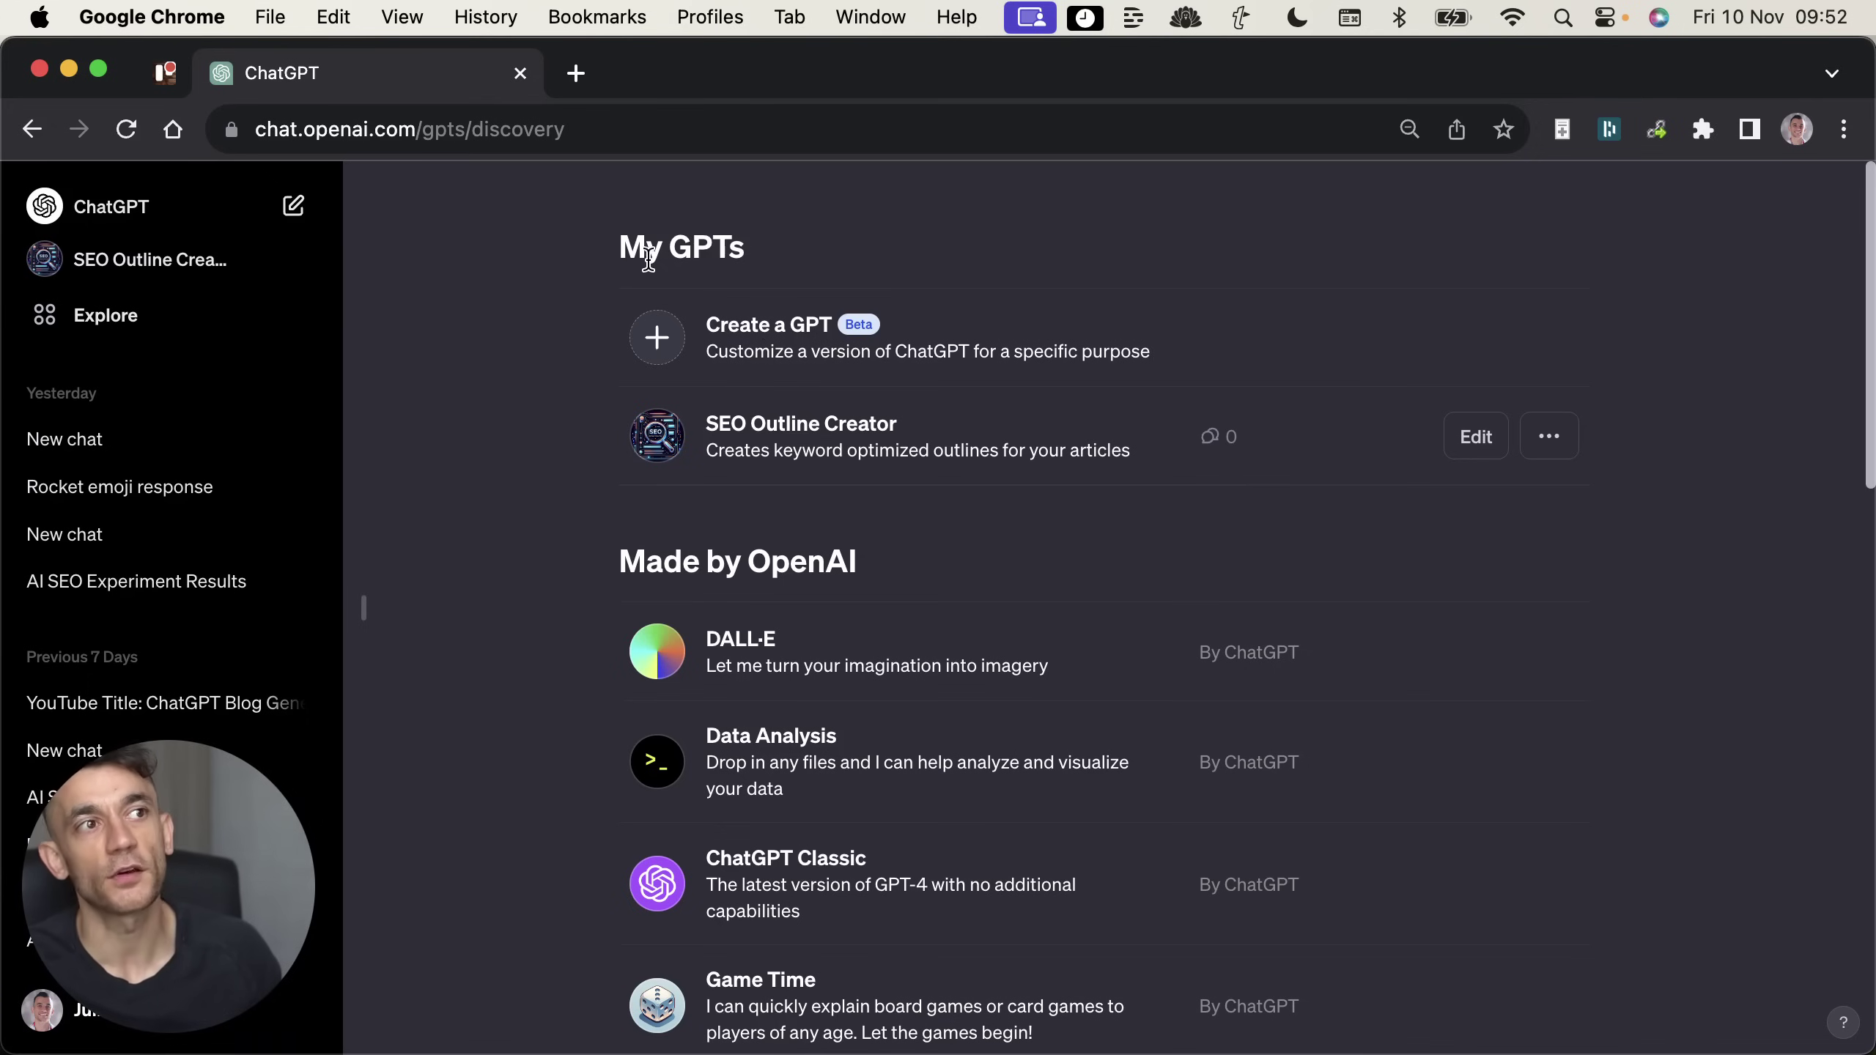
{"action": "left_click_drag", "start_coordinate": [635, 229], "coordinate": [1551, 360]}
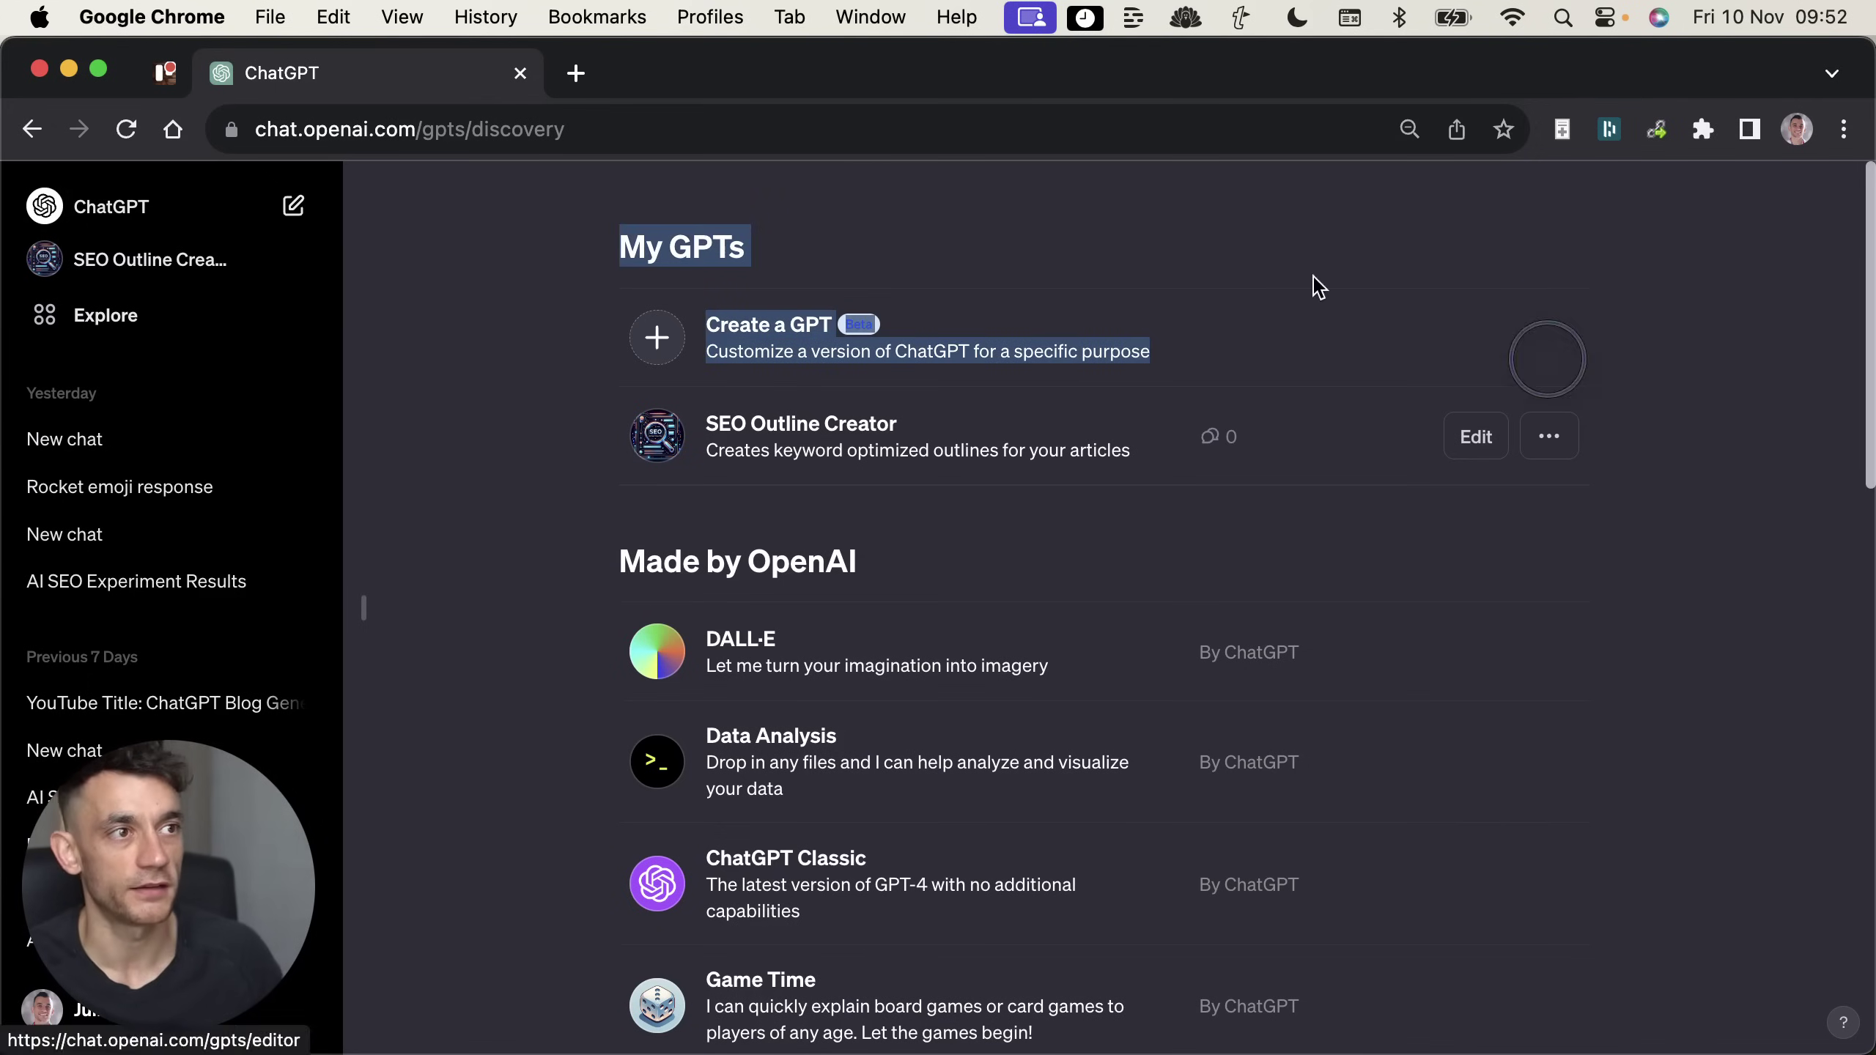
{"action": "left_click", "coordinate": [1314, 286]}
{"action": "left_click", "coordinate": [16, 181]}
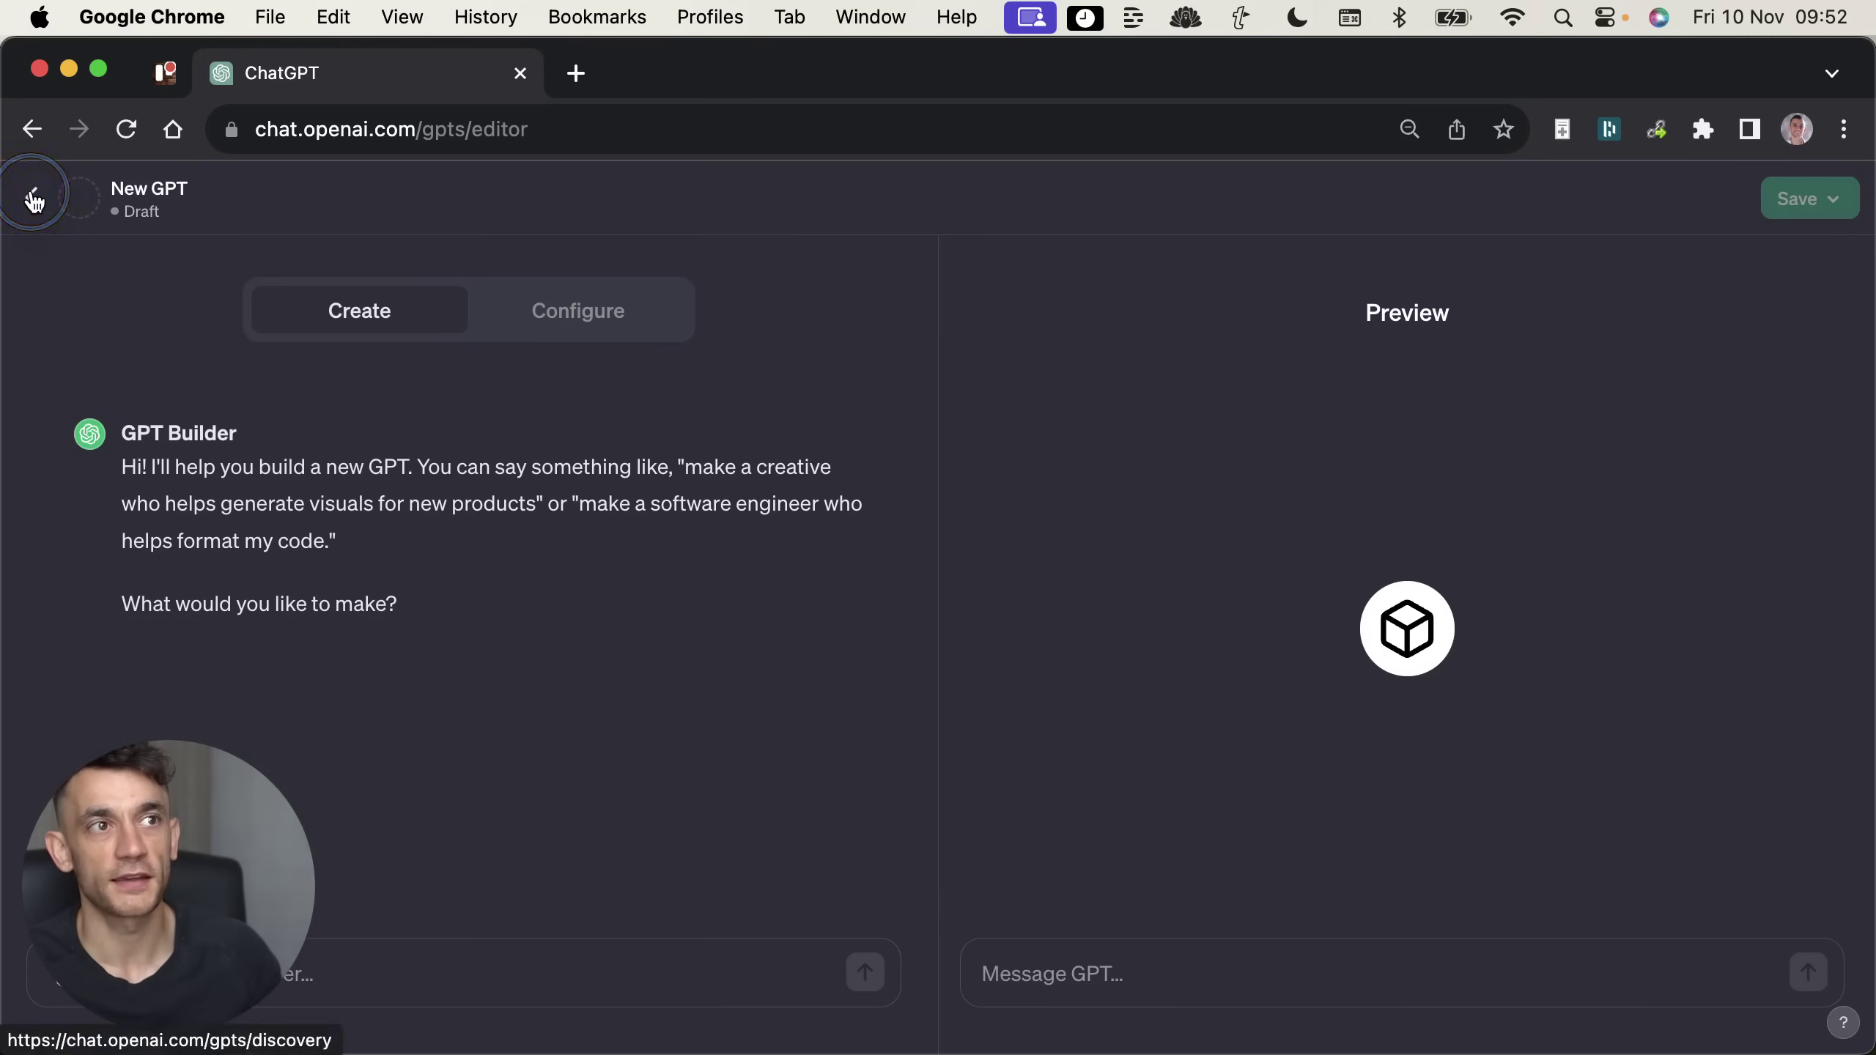
{"action": "scroll", "coordinate": [1100, 665], "scroll_direction": "down", "scroll_amount": 5}
{"action": "scroll", "coordinate": [1100, 665], "scroll_direction": "up", "scroll_amount": 5}
{"action": "scroll", "coordinate": [1089, 650], "scroll_direction": "down", "scroll_amount": 15}
{"action": "scroll", "coordinate": [1081, 628], "scroll_direction": "up", "scroll_amount": 15}
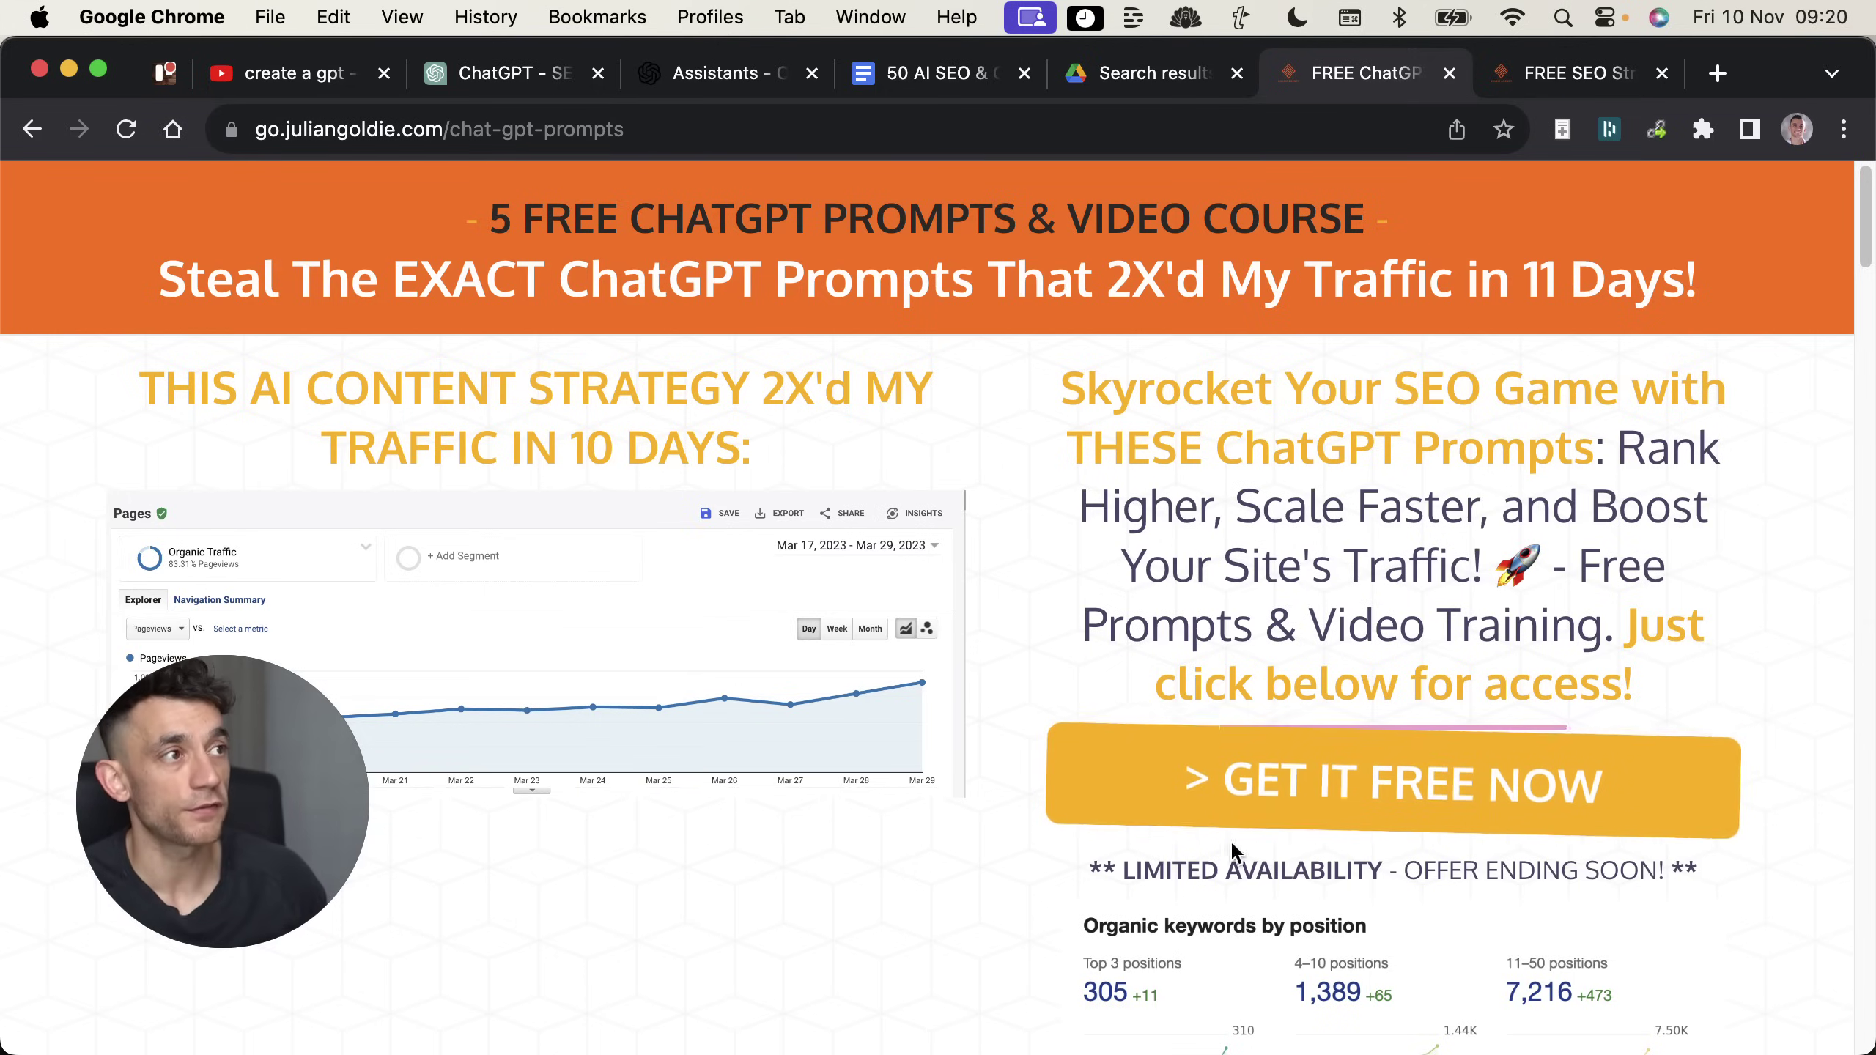
Step: Scroll through the free ChatGPT prompts landing page
{"action": "scroll", "coordinate": [1010, 739], "scroll_direction": "down", "scroll_amount": 5}
{"action": "scroll", "coordinate": [1015, 746], "scroll_direction": "down", "scroll_amount": 10}
{"action": "scroll", "coordinate": [1201, 203], "scroll_direction": "up", "scroll_amount": 15}
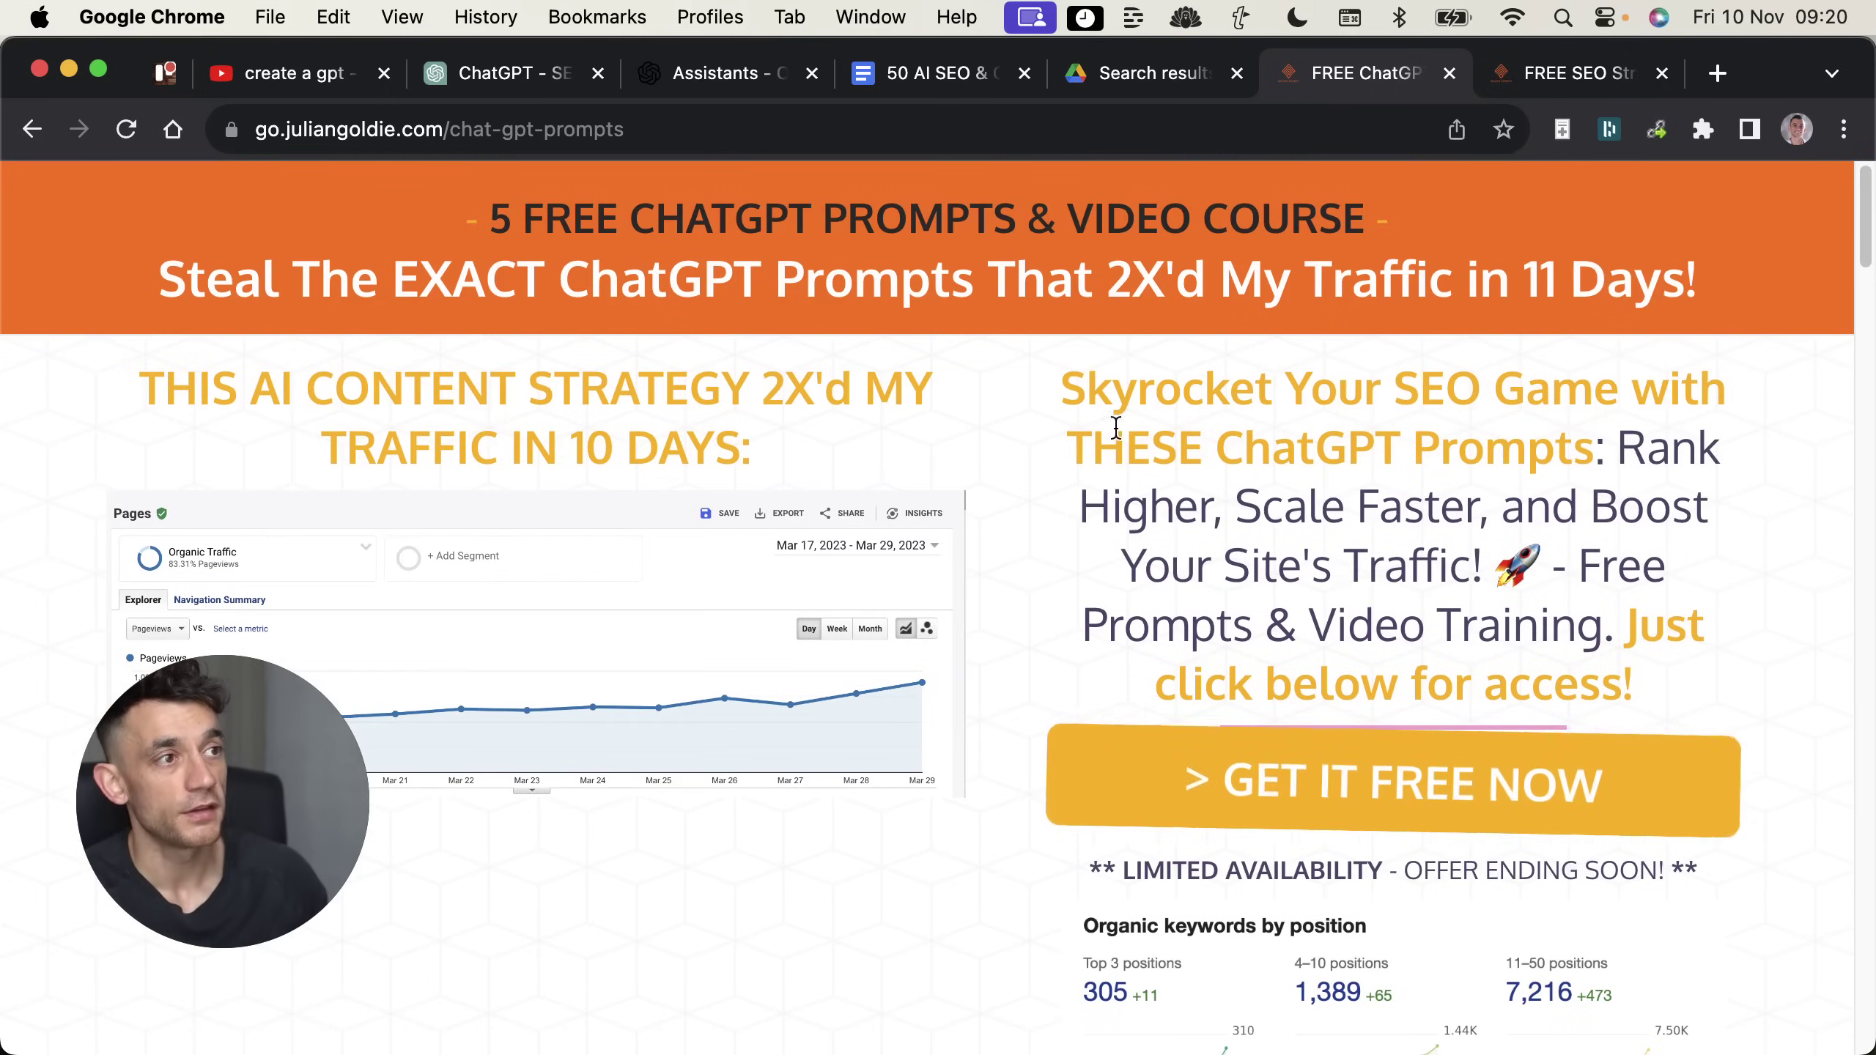
{"action": "scroll", "coordinate": [1080, 608], "scroll_direction": "down", "scroll_amount": 20}
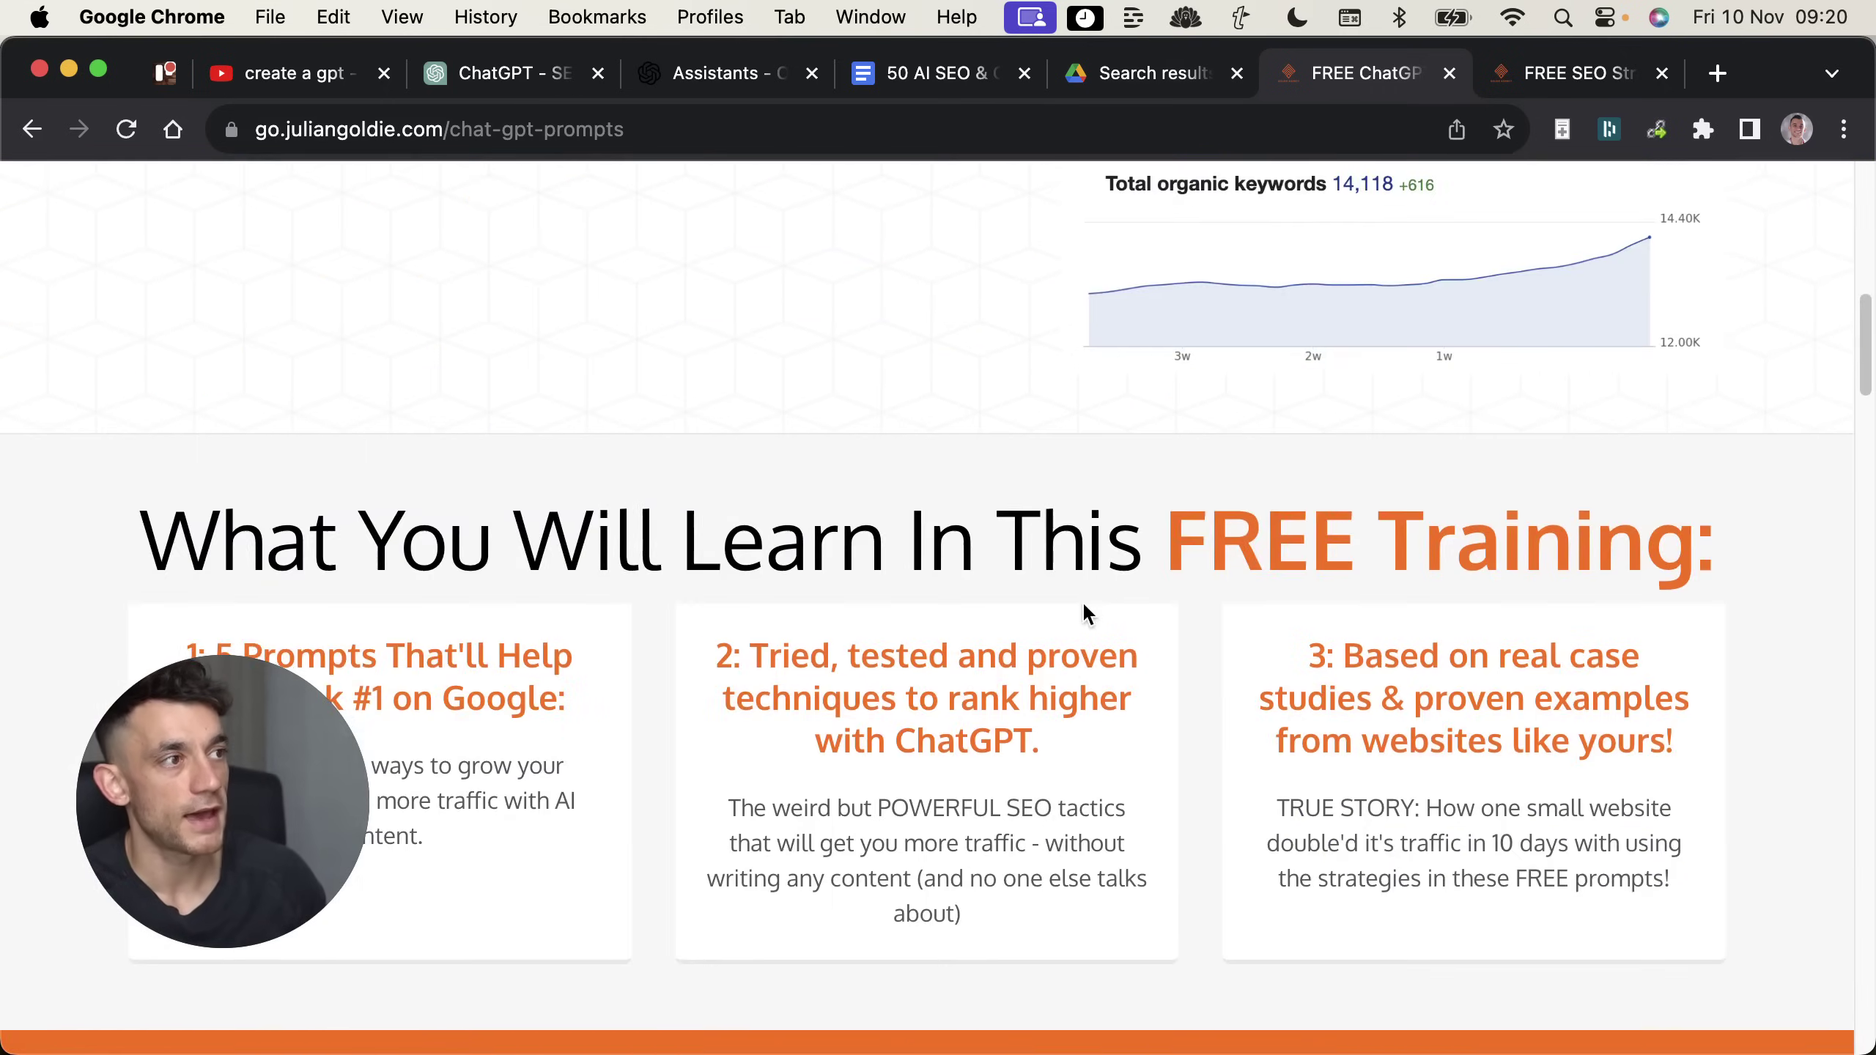
{"action": "scroll", "coordinate": [1072, 612], "scroll_direction": "up", "scroll_amount": 10}
{"action": "scroll", "coordinate": [1061, 653], "scroll_direction": "up", "scroll_amount": 15}
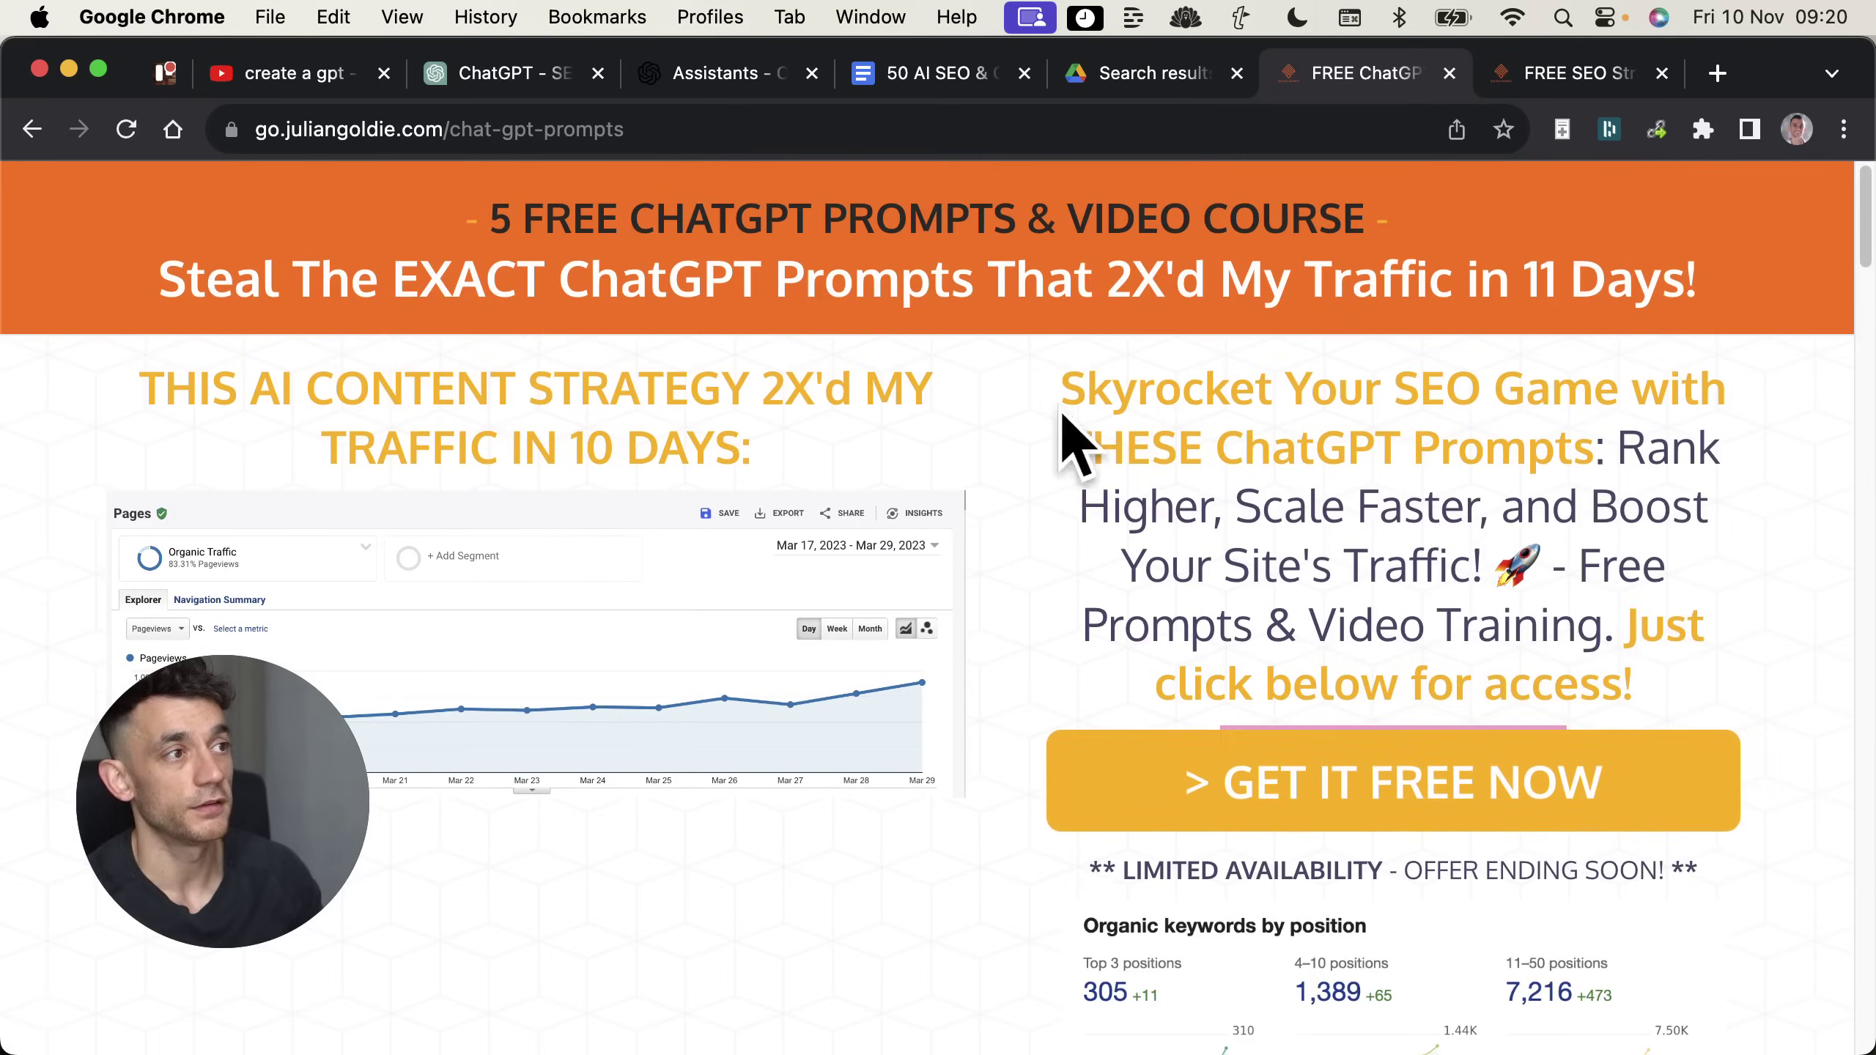
{"action": "scroll", "coordinate": [1047, 628], "scroll_direction": "down", "scroll_amount": 10}
{"action": "scroll", "coordinate": [1008, 377], "scroll_direction": "up", "scroll_amount": 10}
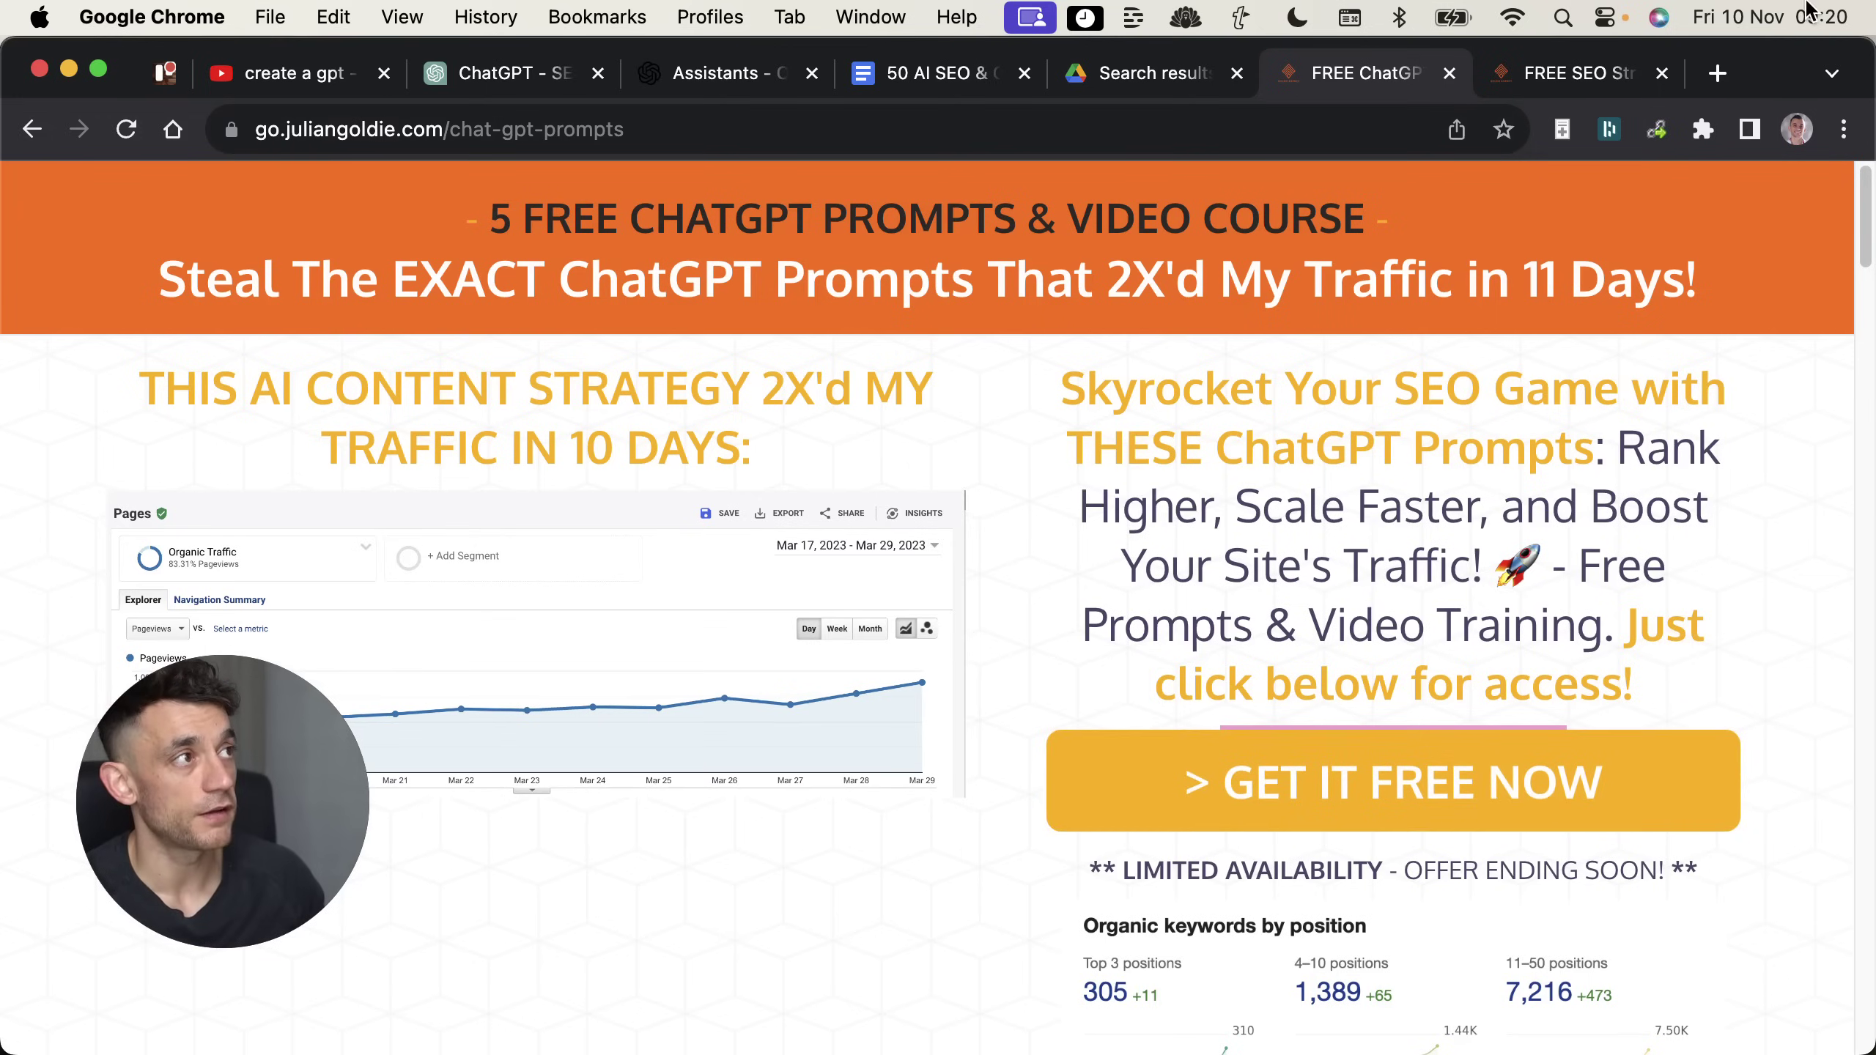
Step: Switch to the strategy session tab with Ctrl+Tab and highlight its main headline
{"action": "key", "text": "ctrl+Tab"}
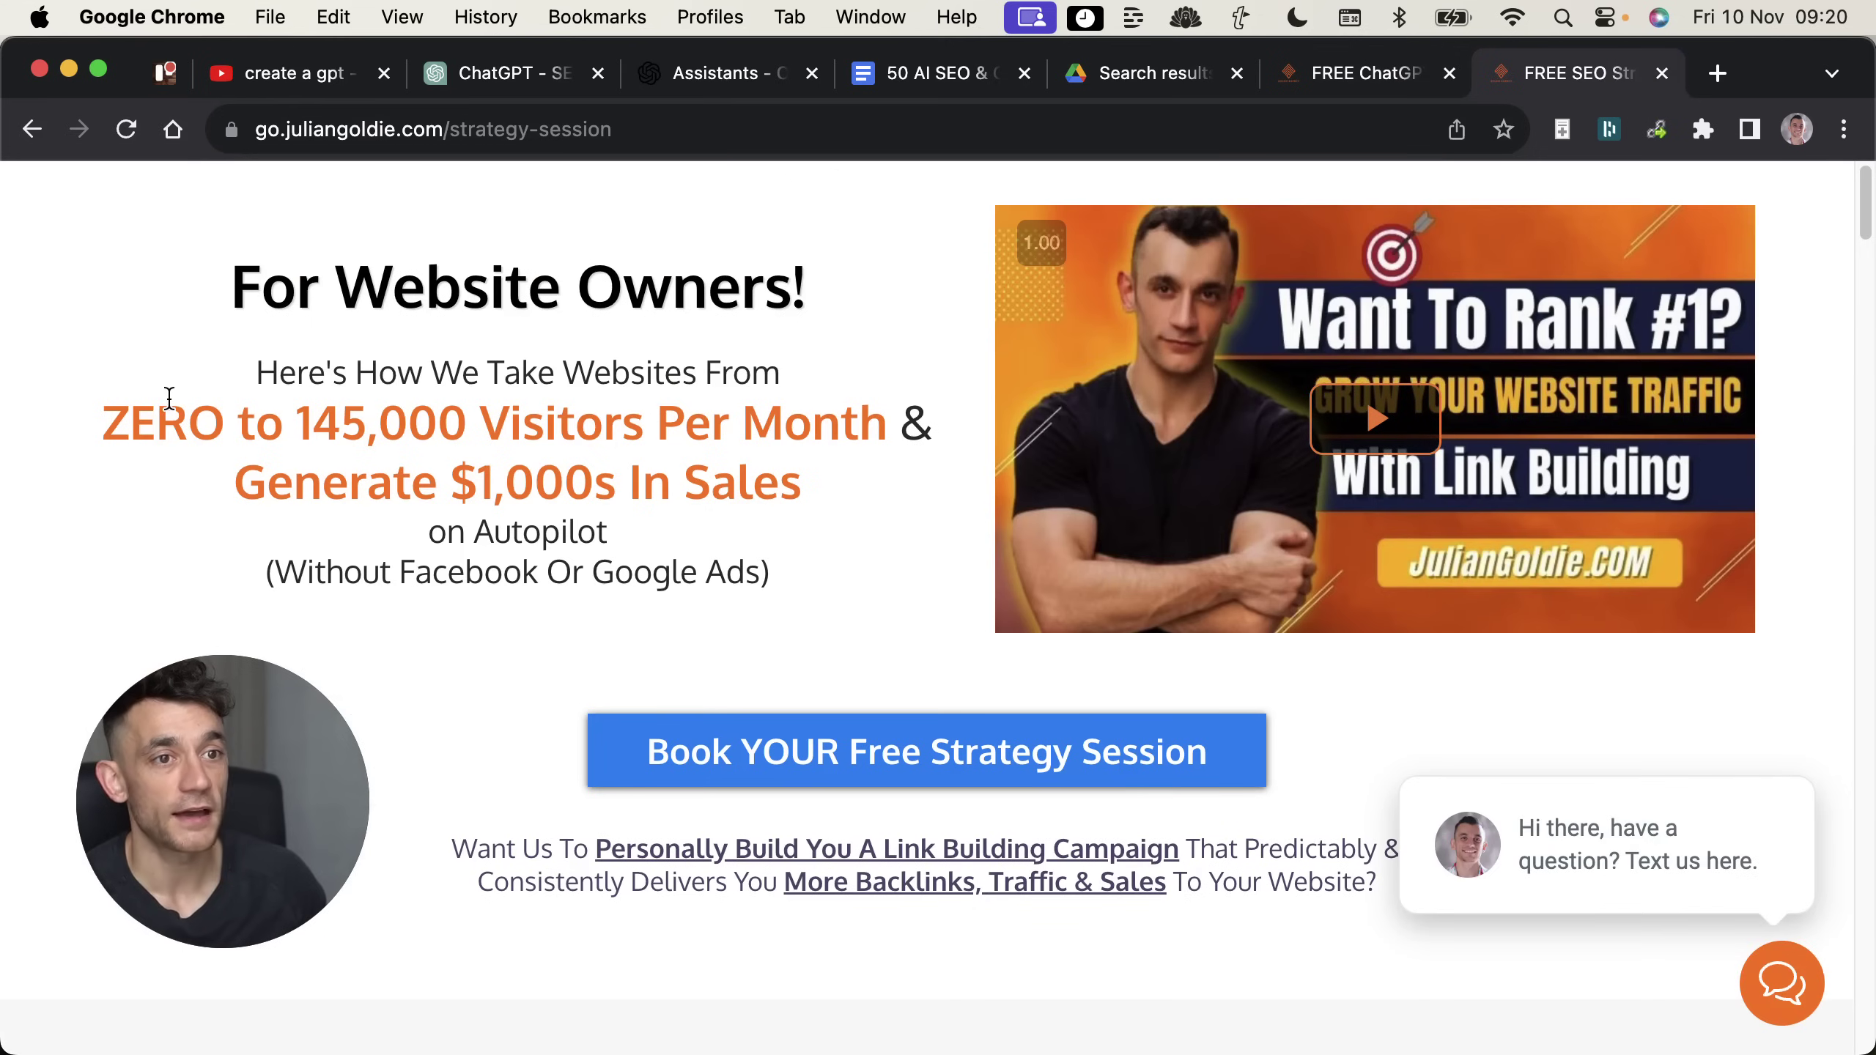
{"action": "left_click_drag", "start_coordinate": [190, 795], "coordinate": [131, 843]}
{"action": "left_click", "coordinate": [204, 305]}
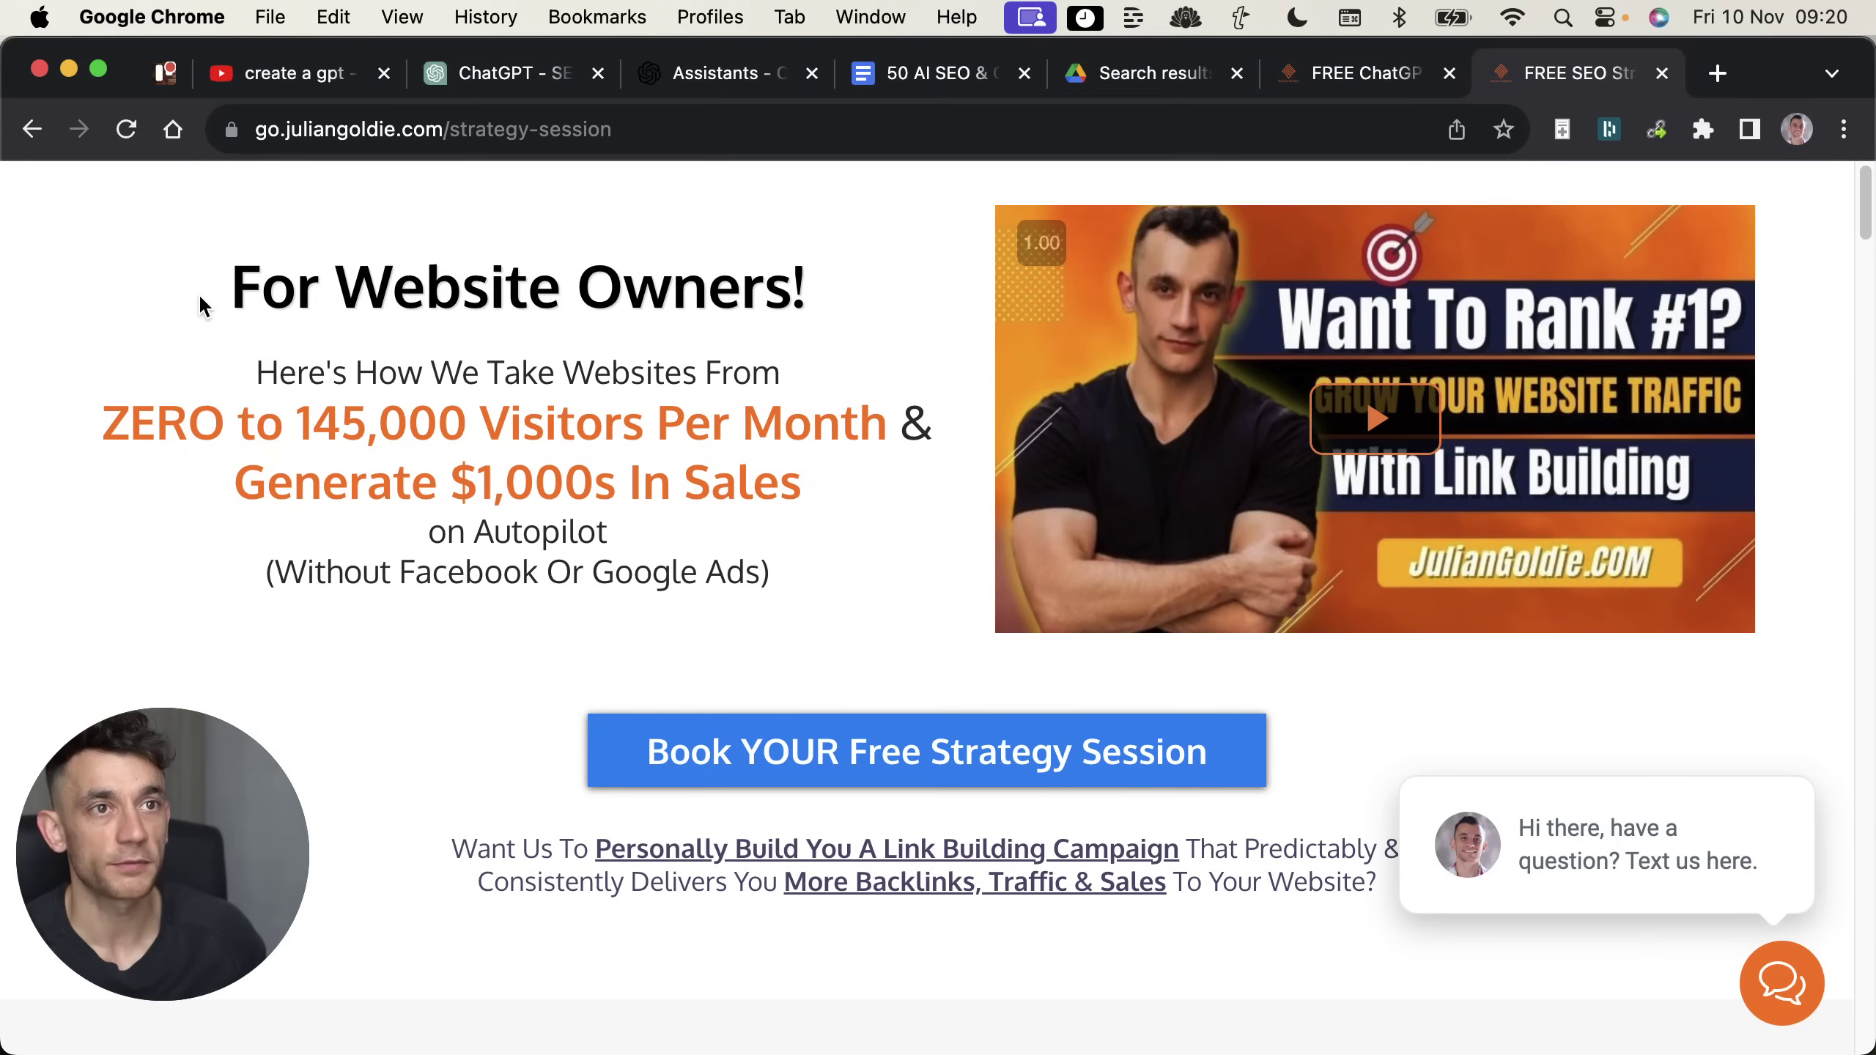
{"action": "left_click_drag", "start_coordinate": [207, 259], "coordinate": [816, 561]}
{"action": "left_click", "coordinate": [816, 557]}
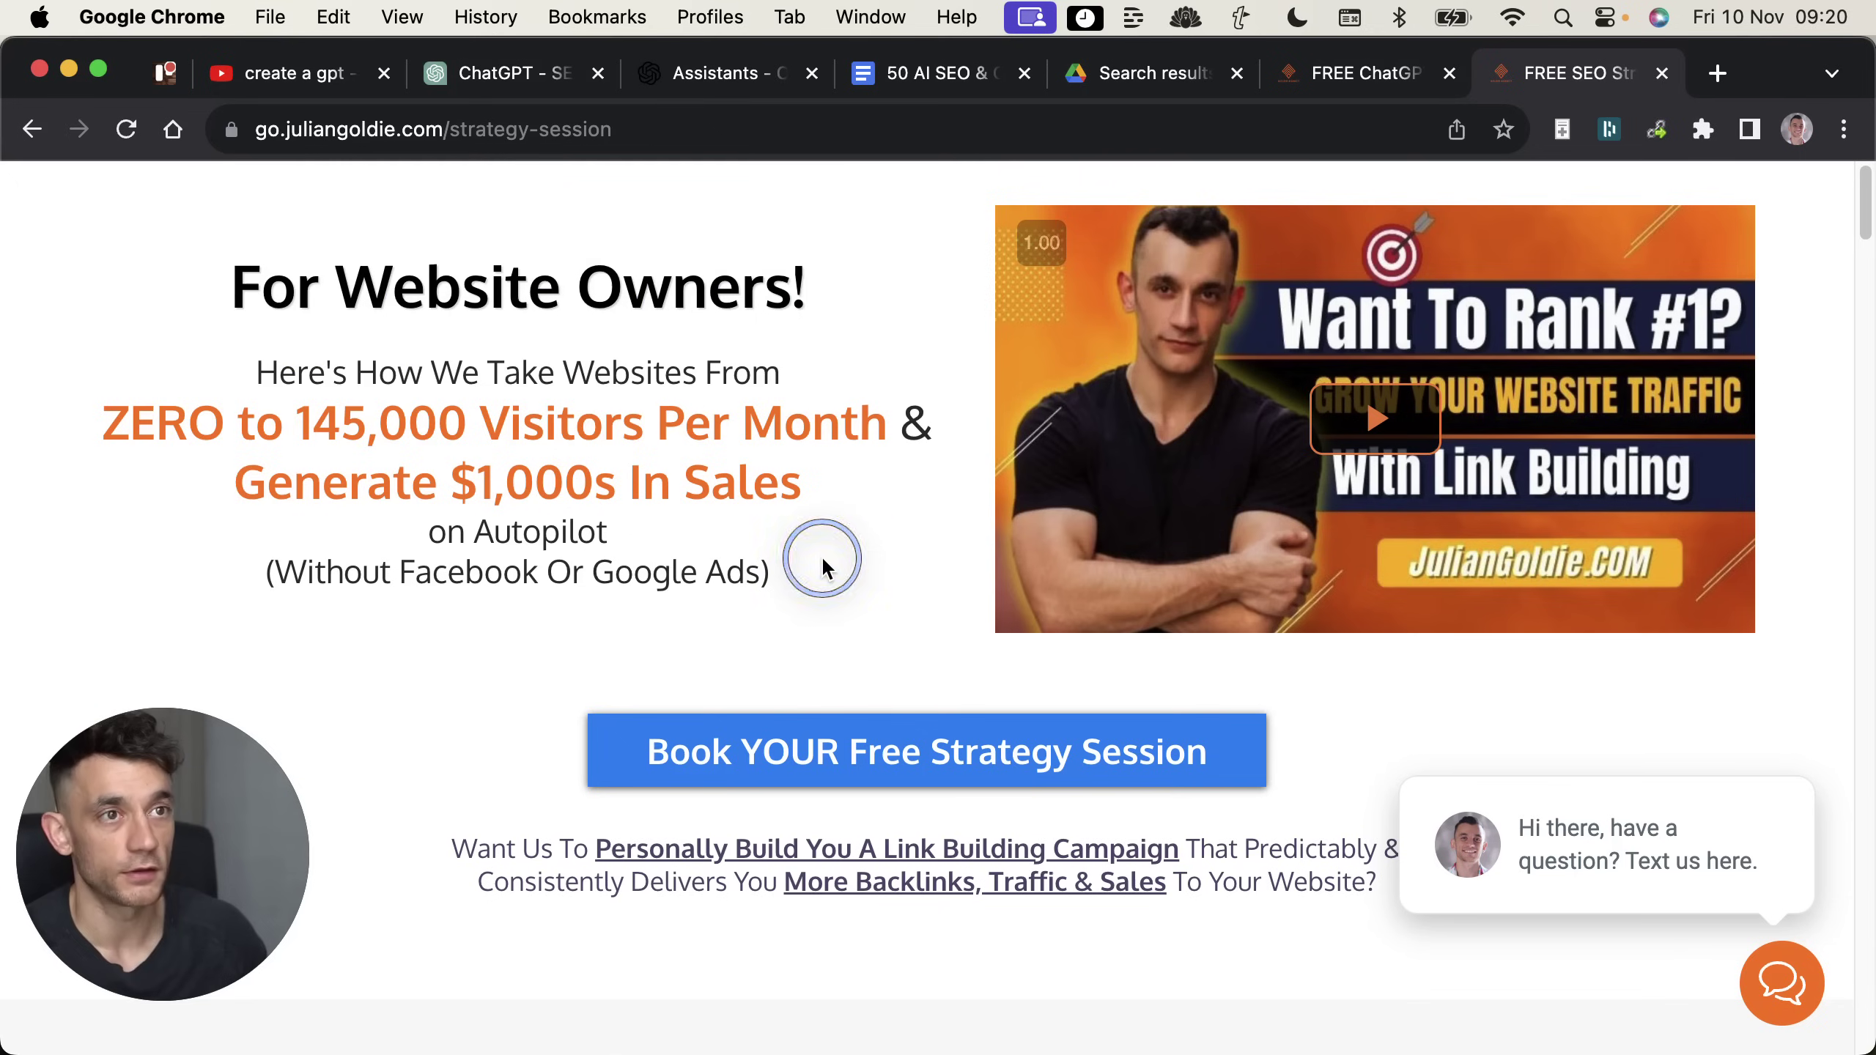
Step: Highlight the link building campaign paragraph further down the strategy session page
{"action": "scroll", "coordinate": [880, 623], "scroll_direction": "down", "scroll_amount": 2}
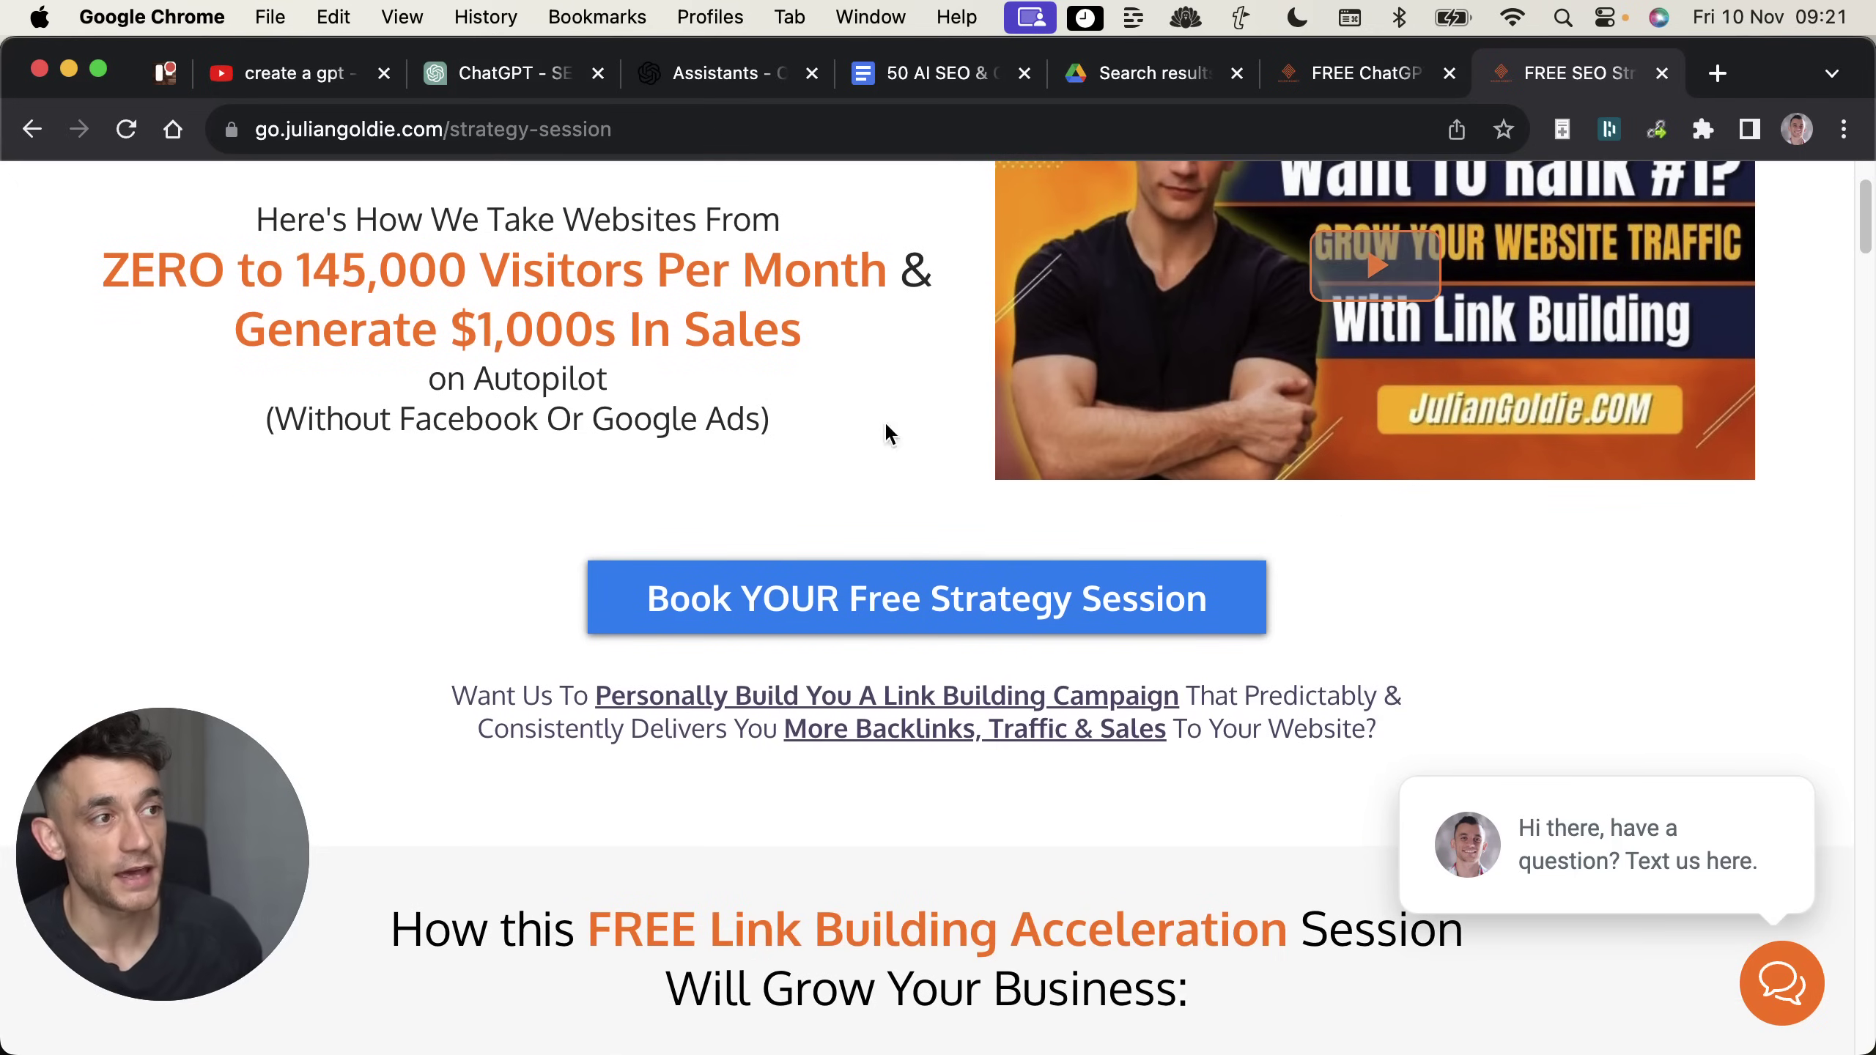
{"action": "scroll", "coordinate": [1022, 813], "scroll_direction": "down", "scroll_amount": 1}
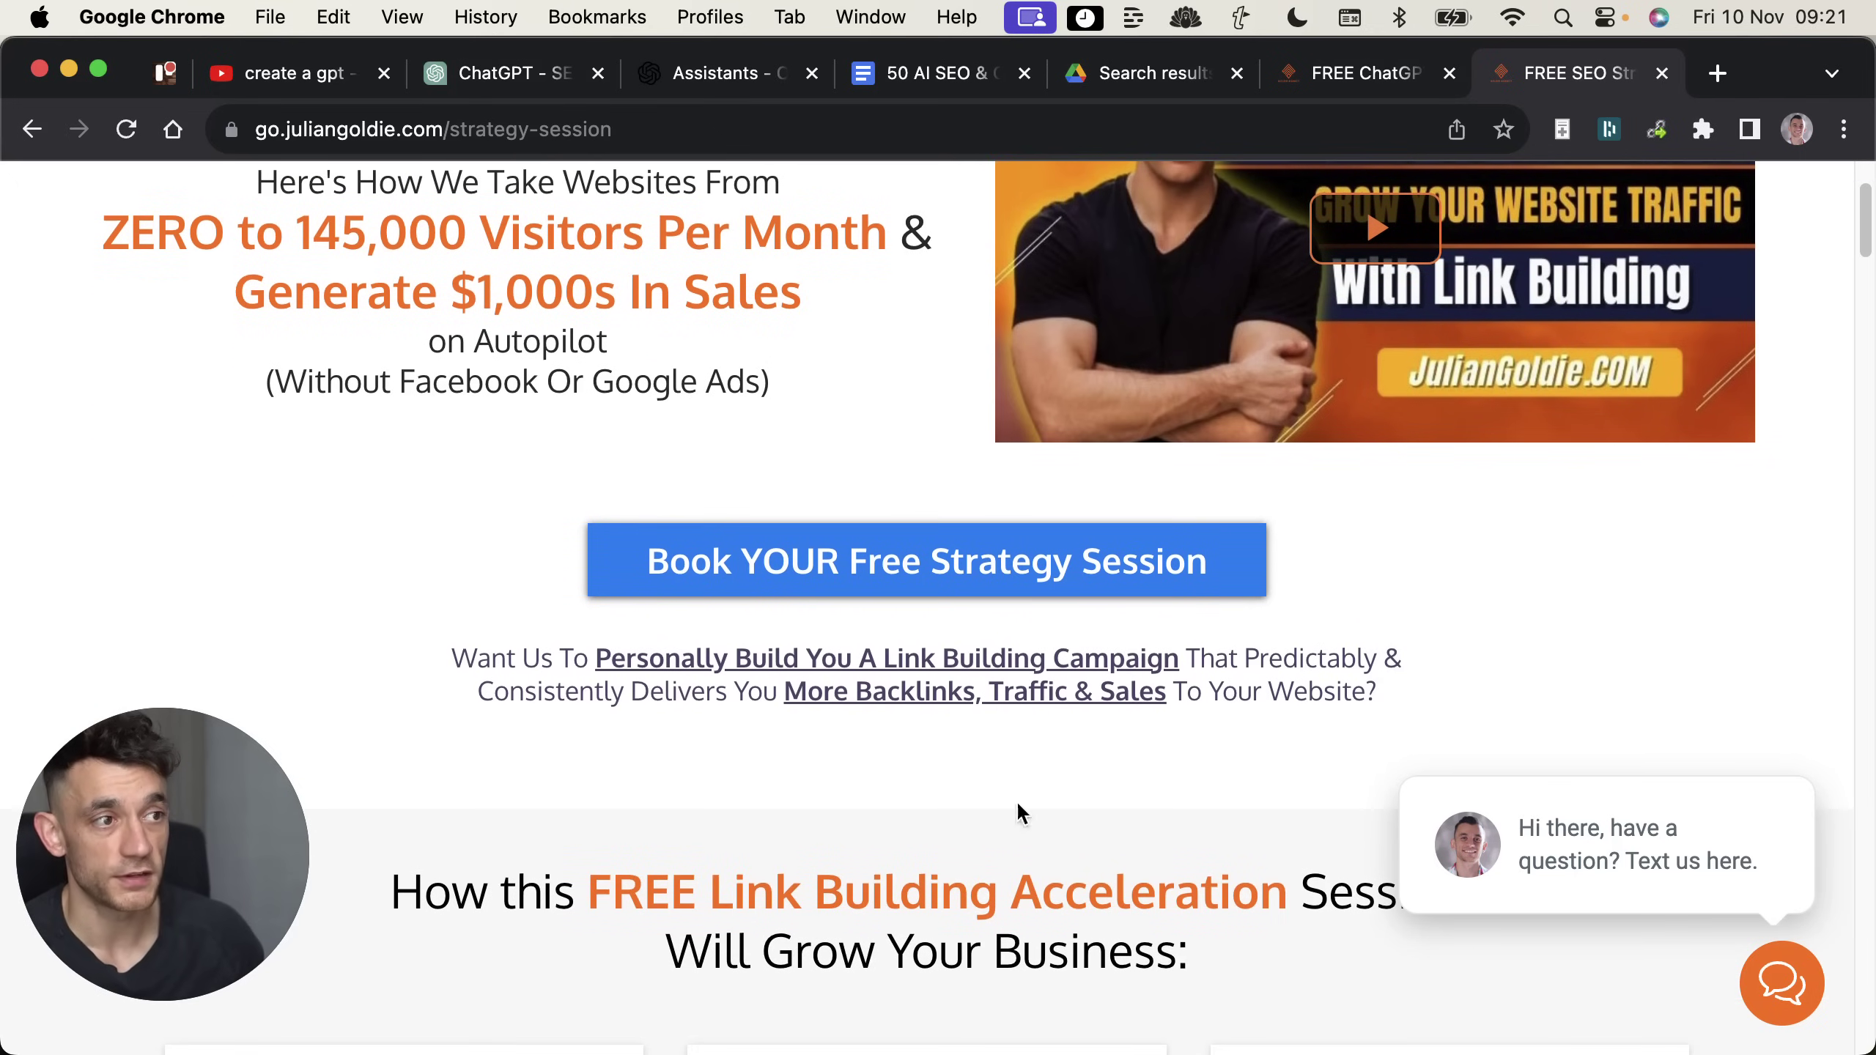
{"action": "left_click_drag", "start_coordinate": [436, 661], "coordinate": [1381, 684]}
{"action": "scroll", "coordinate": [1366, 685], "scroll_direction": "up", "scroll_amount": 2}
{"action": "scroll", "coordinate": [1366, 685], "scroll_direction": "up", "scroll_amount": 2}
{"action": "left_click", "coordinate": [767, 477]}
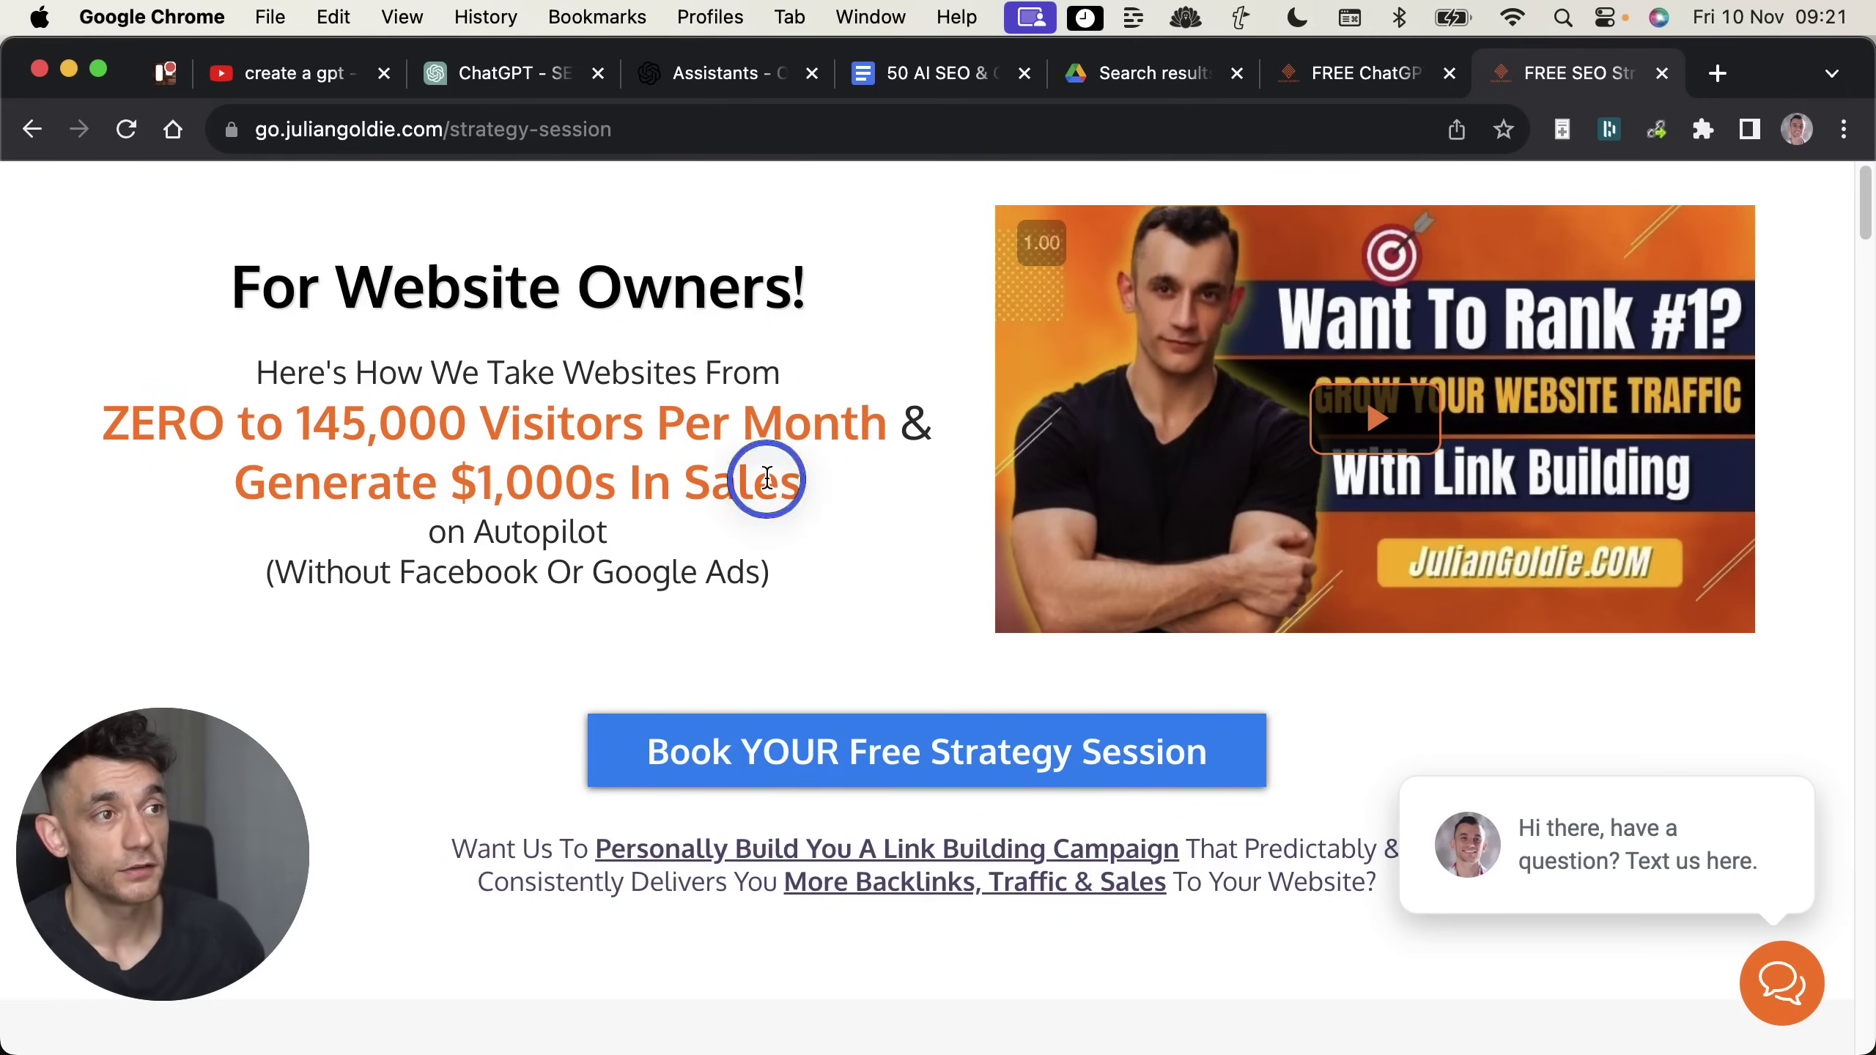